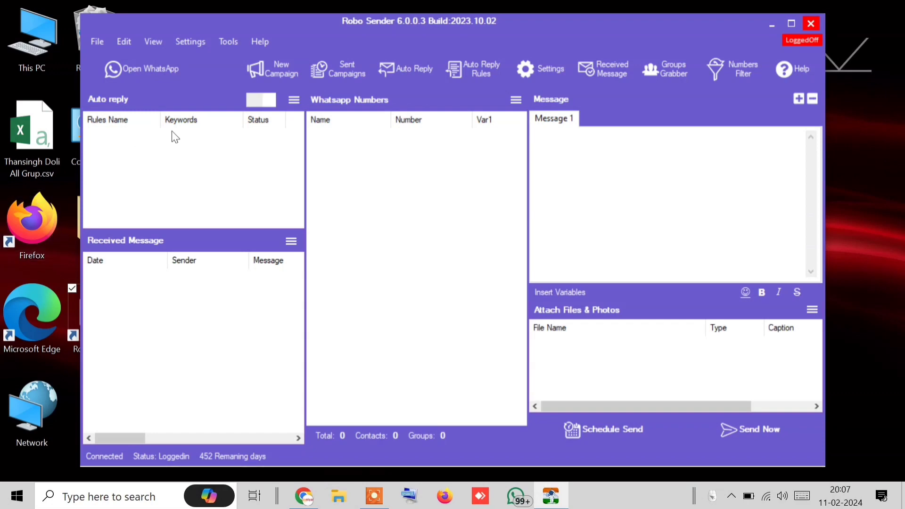
Launch Robo Sender's built-in WhatsApp window from the Open WhatsApp toolbar button
click(167, 80)
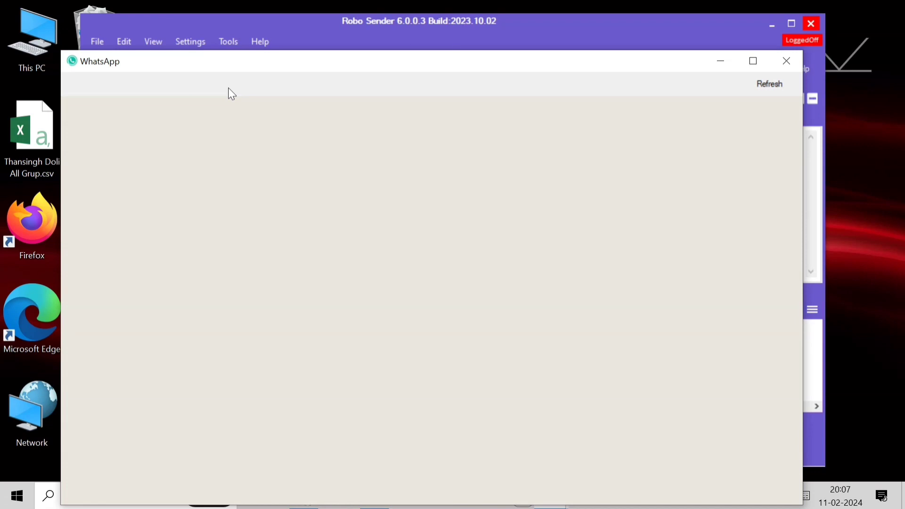
Reposition the WhatsApp window, try phone-number linking, then return to the QR-code linking page
drag(317, 62, 350, 24)
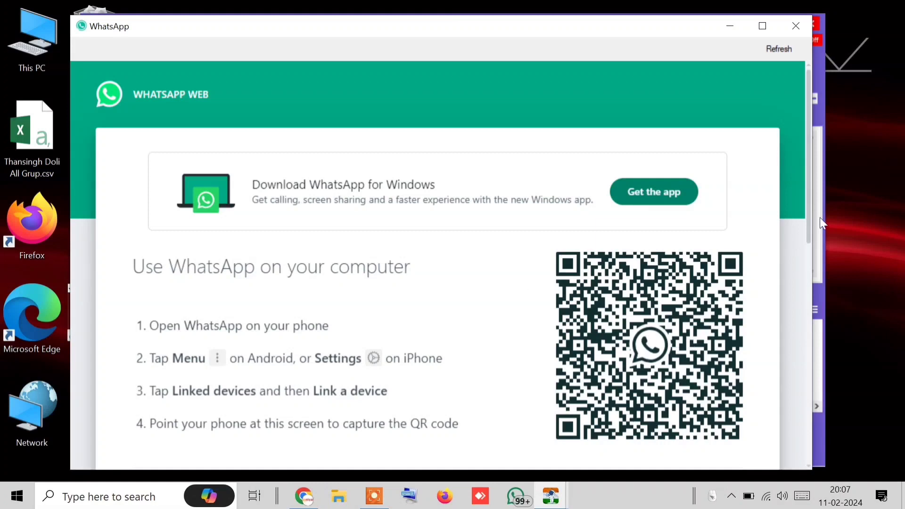
drag(808, 216, 807, 302)
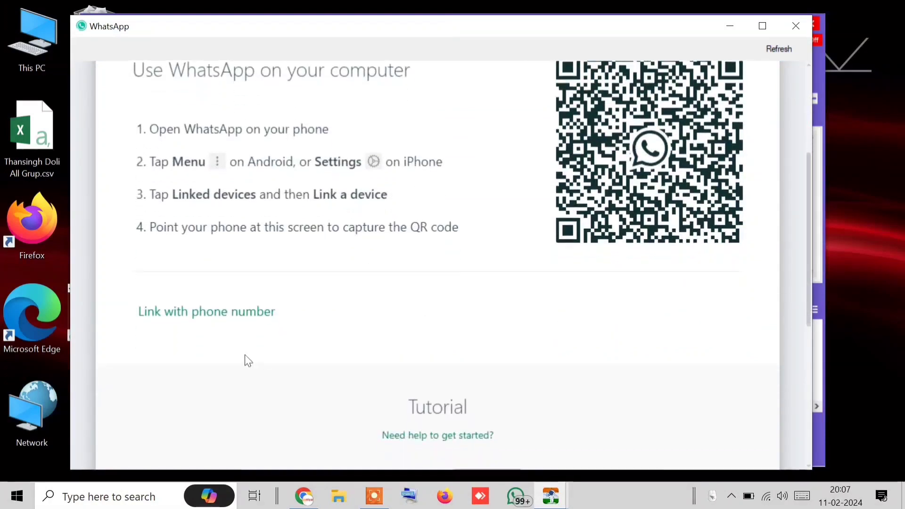
click(226, 313)
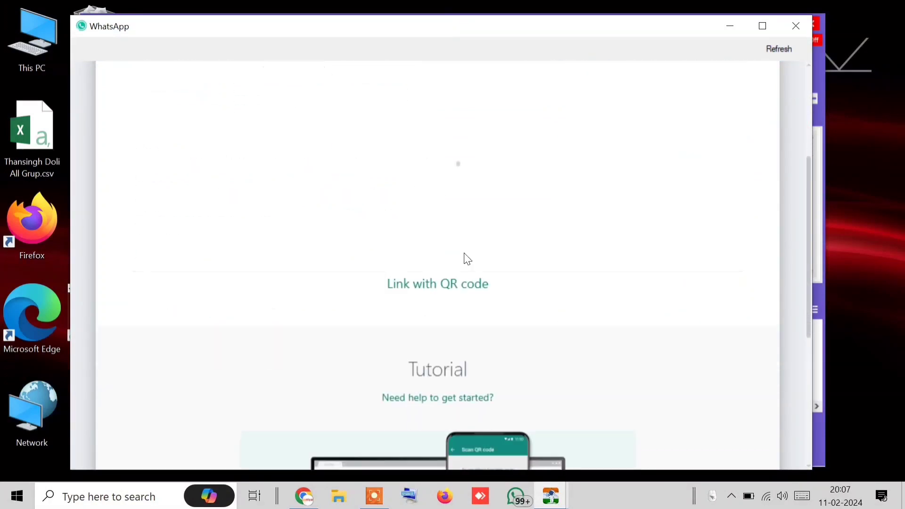
scroll(391, 165, up, 3)
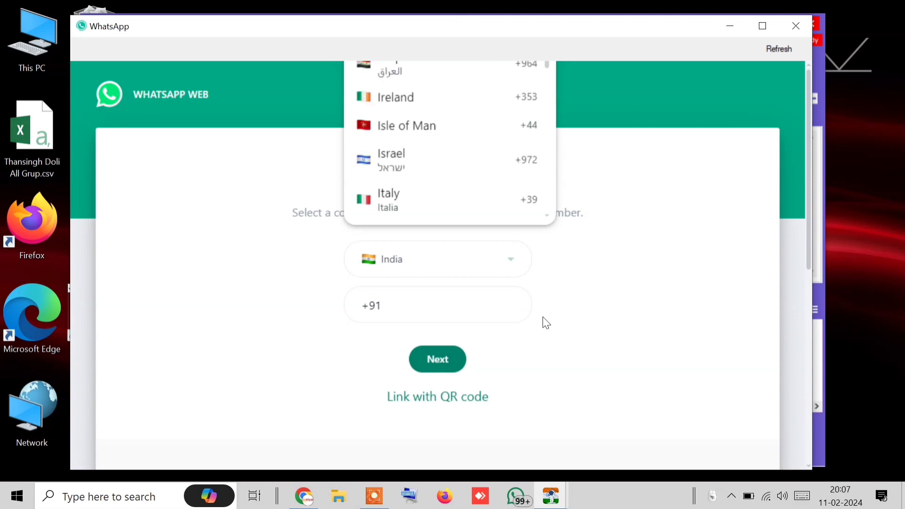
click(445, 396)
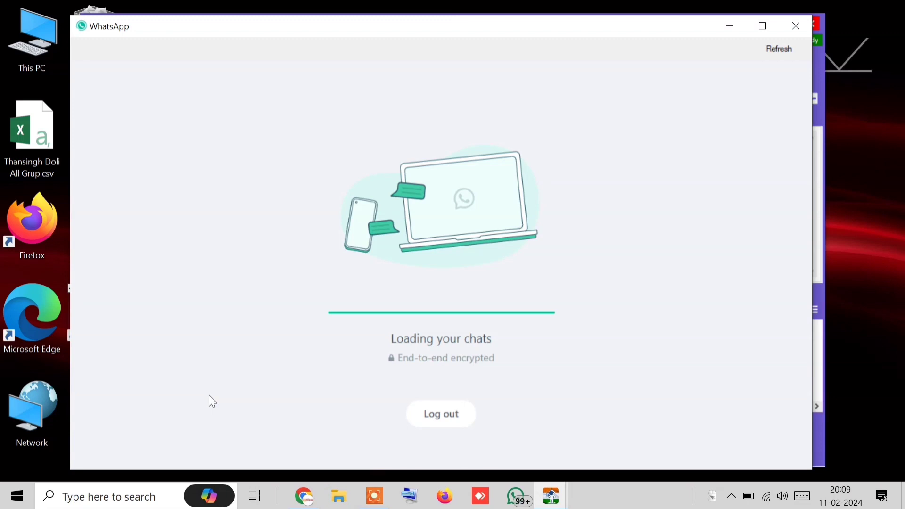
Close the WhatsApp window to return to Robo Sender's logged-in main window
click(782, 22)
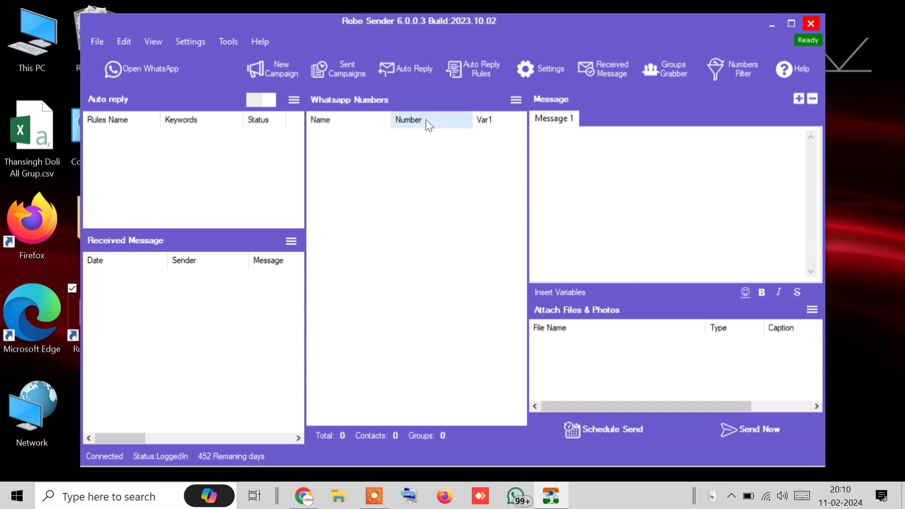
Import all 567 WhatsApp contacts into the numbers list and scroll through them
click(515, 99)
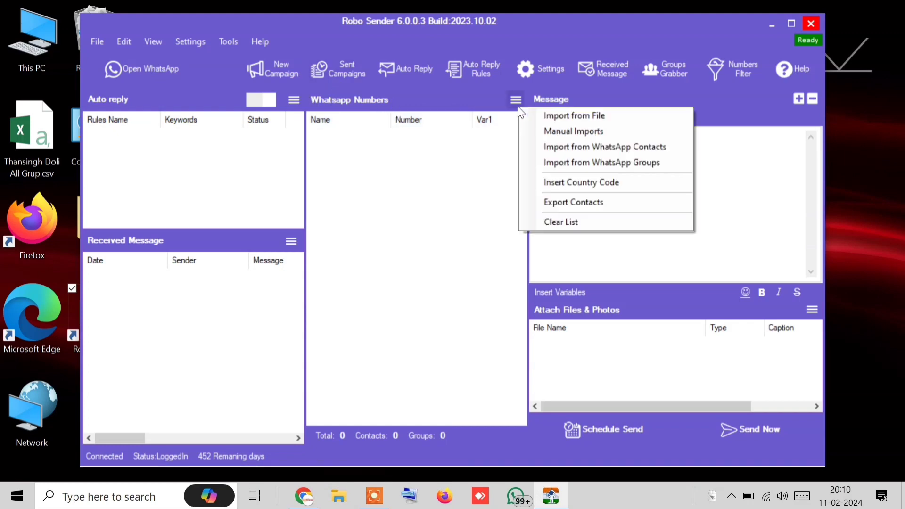
click(584, 146)
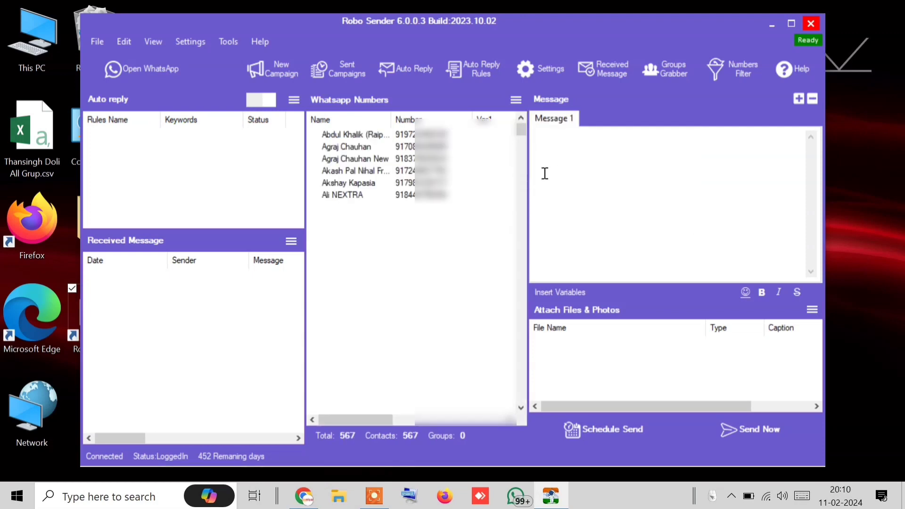
drag(525, 130, 534, 268)
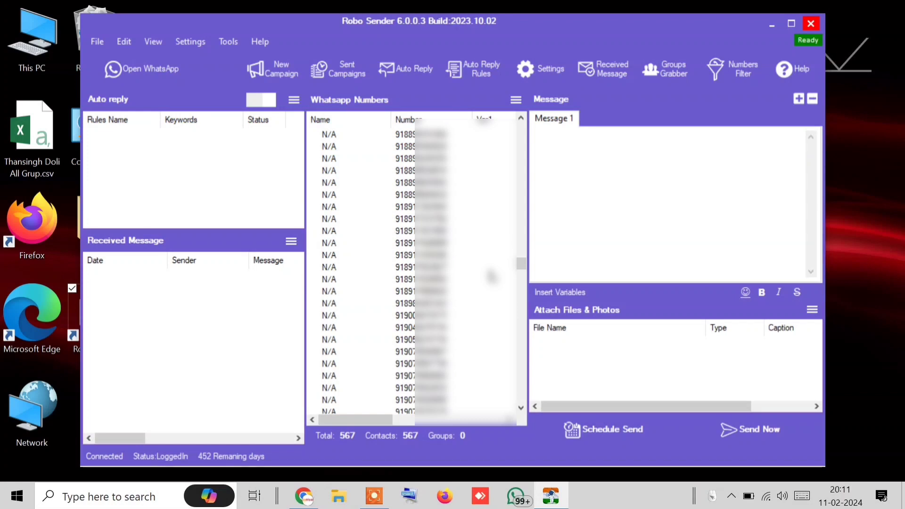
drag(521, 267, 519, 308)
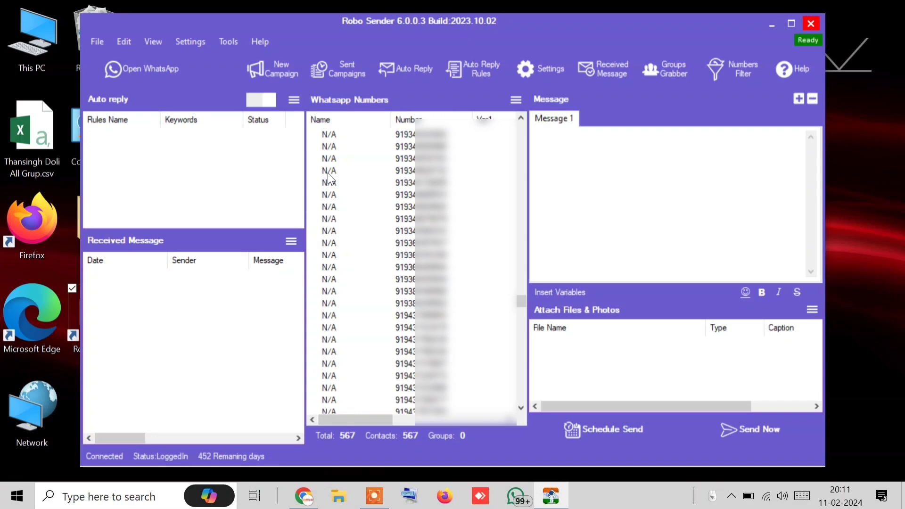
click(515, 99)
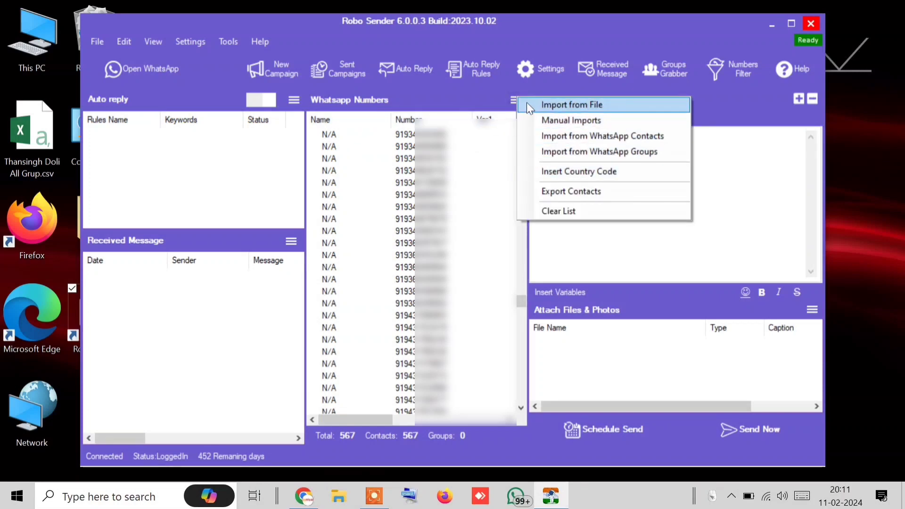
Export the loaded contacts to a .txt file named 'my contact' on the Desktop
click(570, 191)
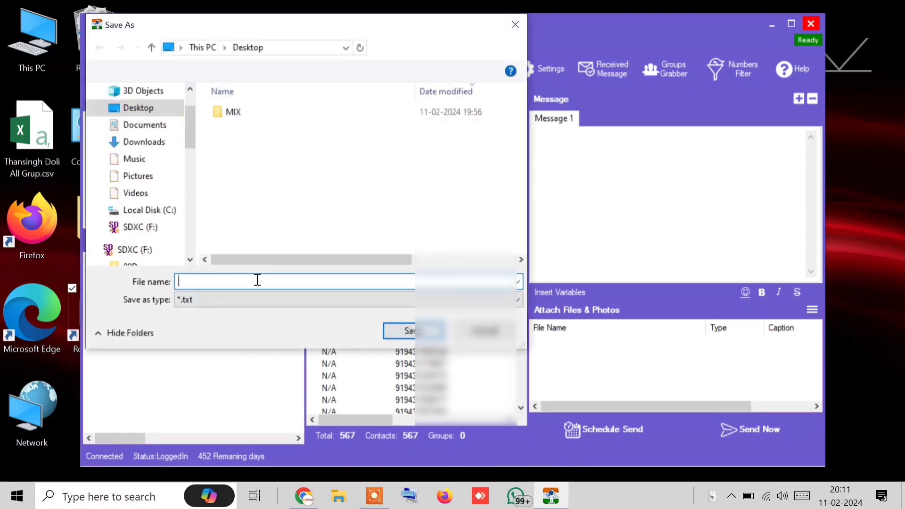
text(my )
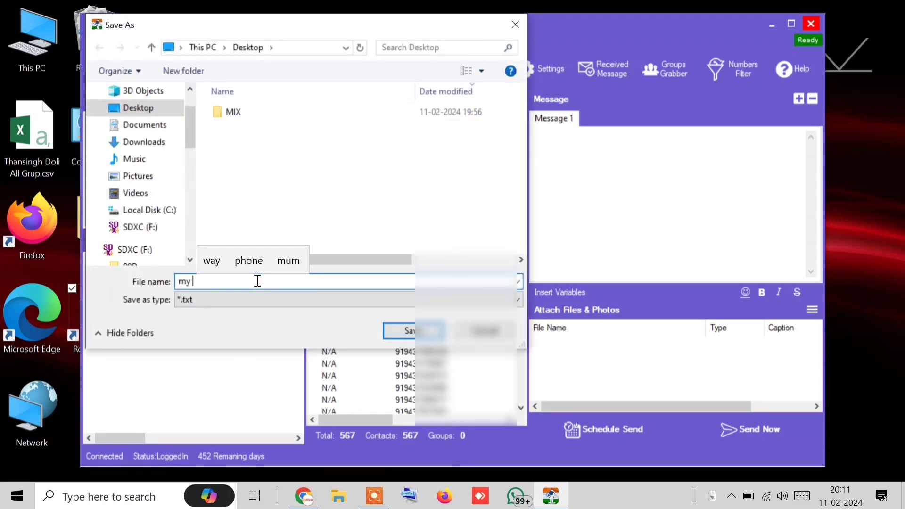
text(contacts)
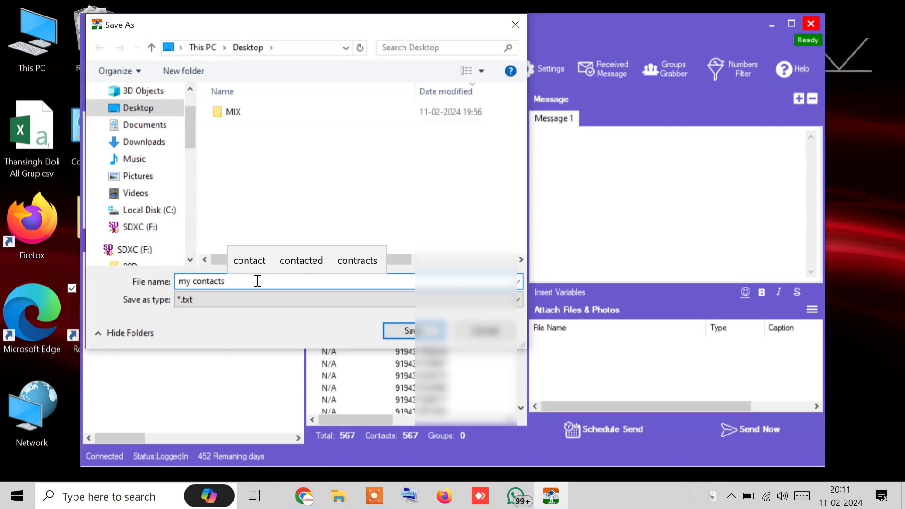
key(BackSpace)
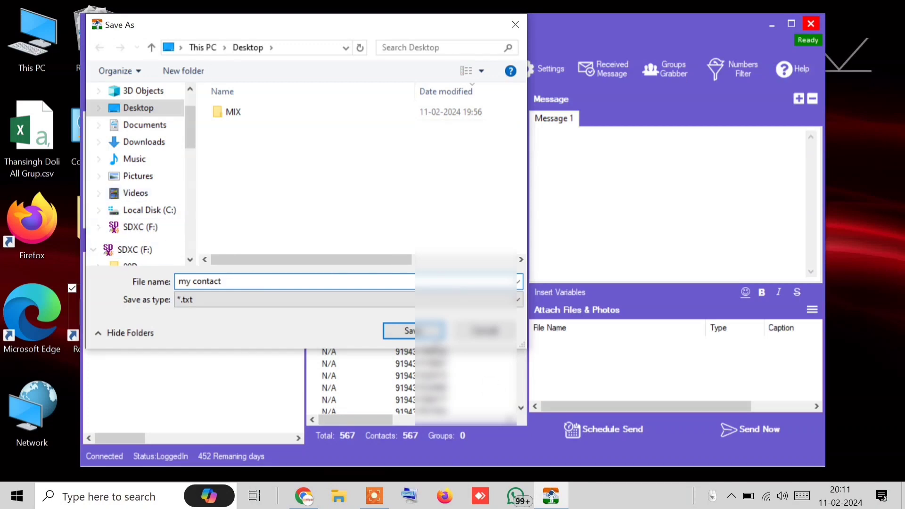
key(Return)
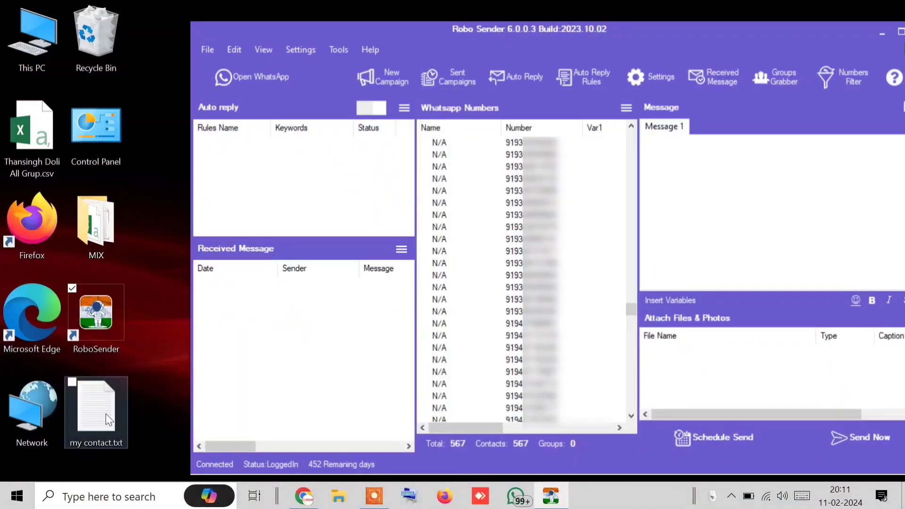
click(106, 413)
double_click(106, 414)
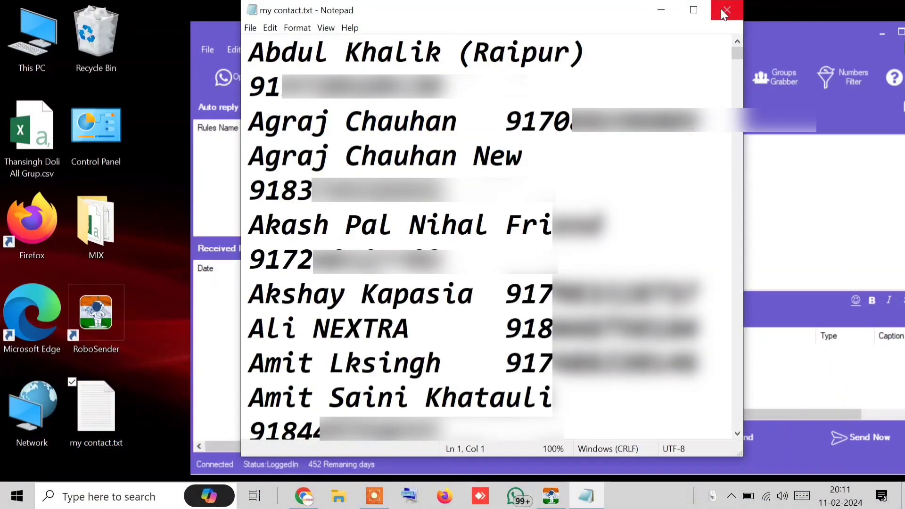
click(726, 9)
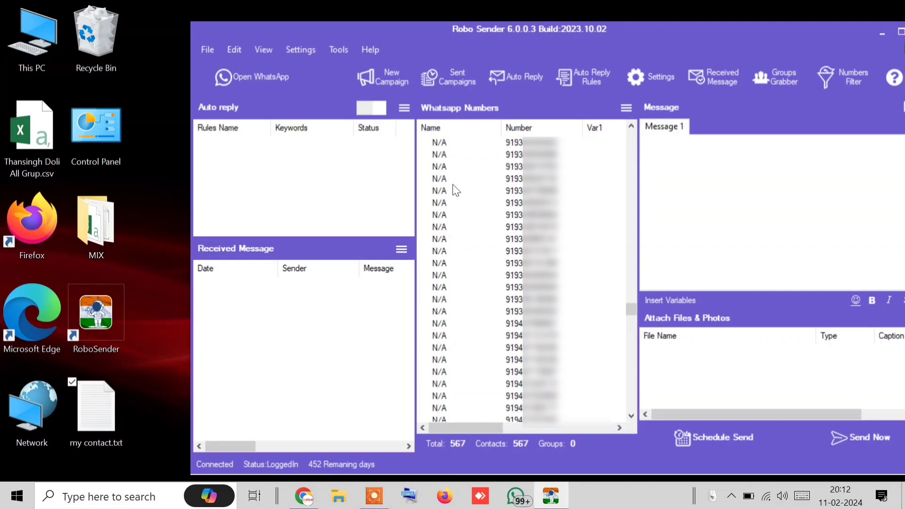
Move the Robo Sender window into view and clear the numbers list to 0 contacts
drag(682, 23, 585, 3)
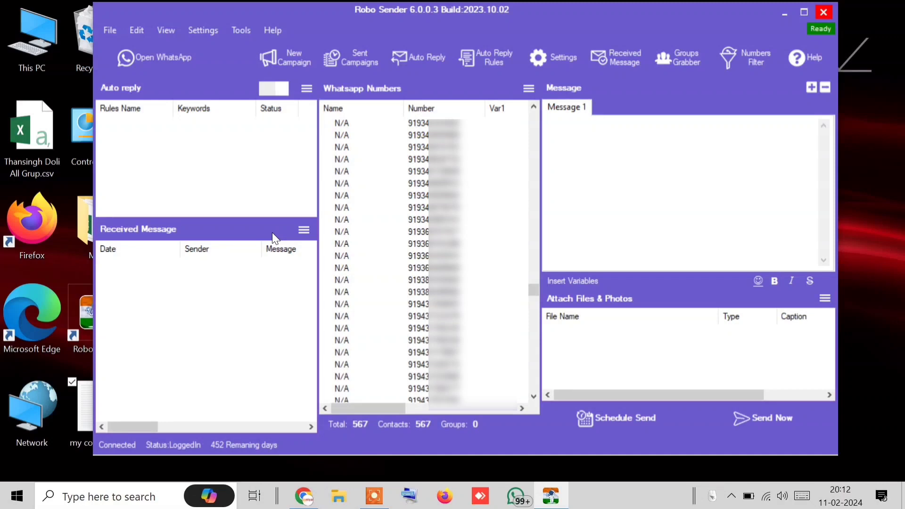
click(528, 90)
click(573, 204)
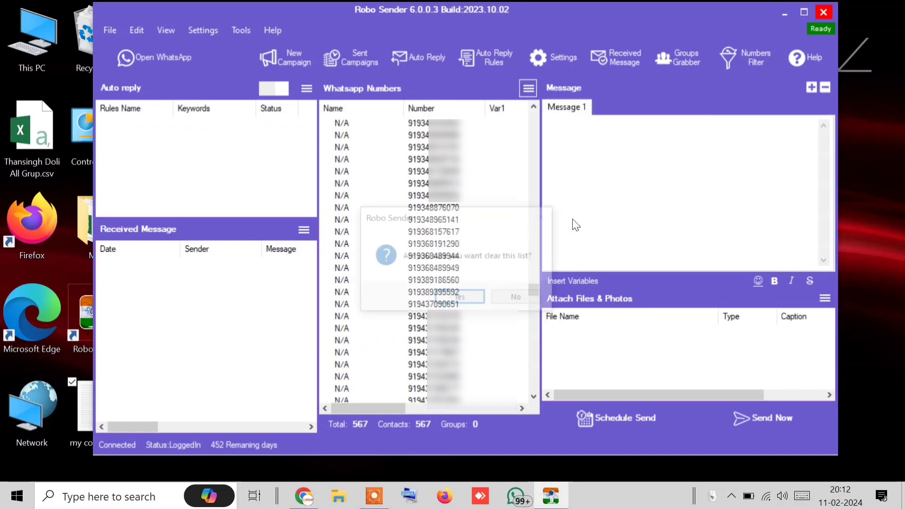
click(453, 297)
double_click(79, 409)
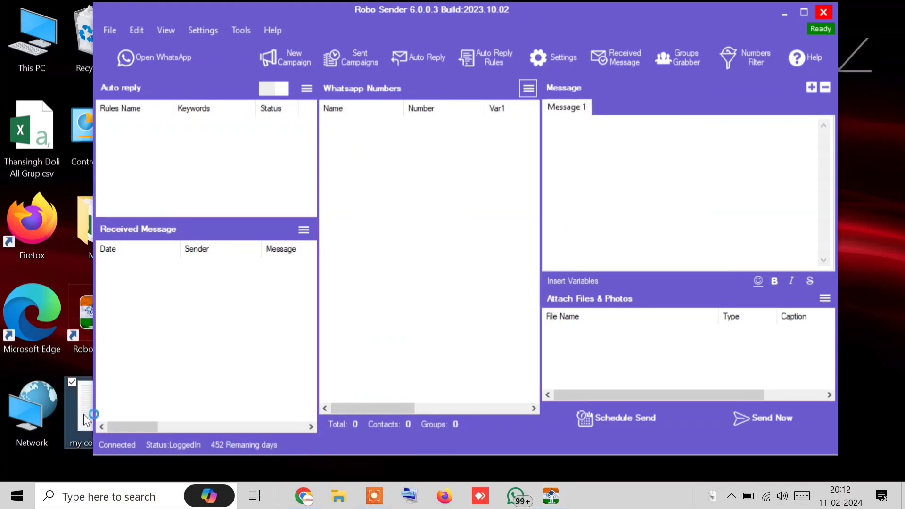
Delete the top block of contact lines from my contact.txt, then close Notepad via the save prompt
drag(255, 62, 341, 190)
right_click(341, 191)
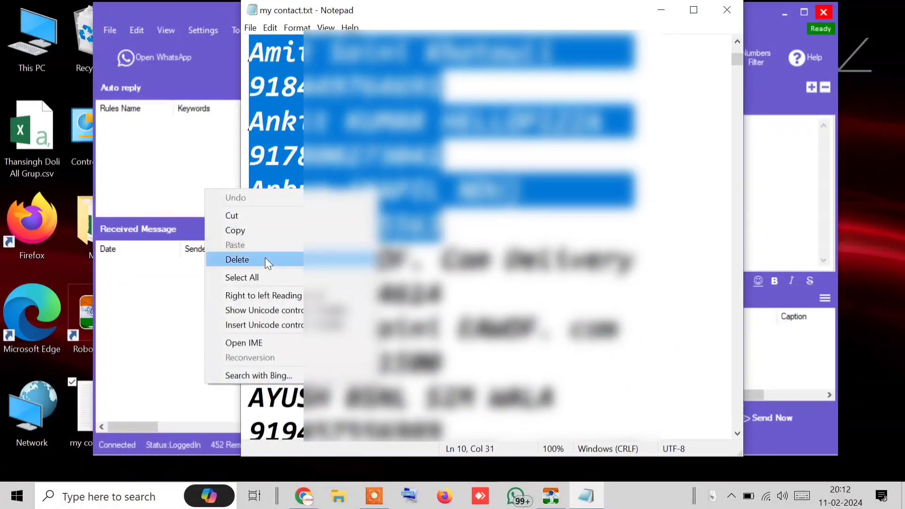
click(282, 216)
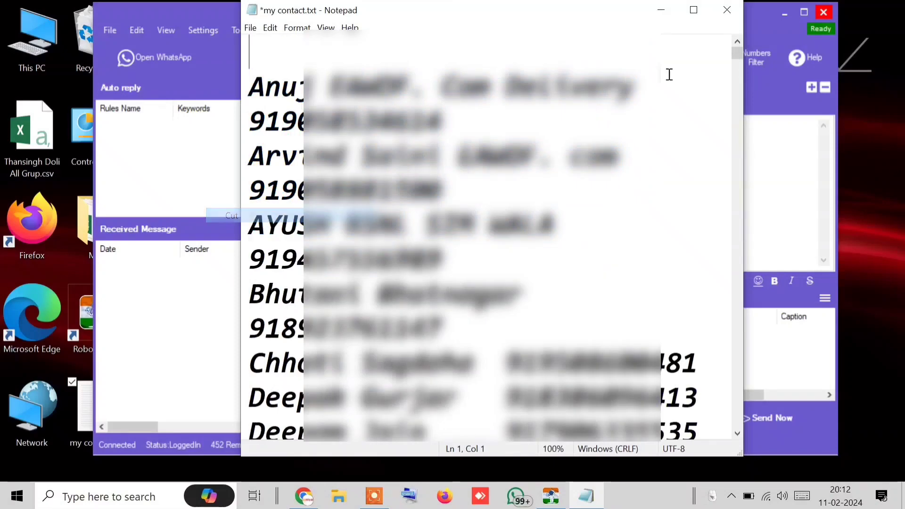
click(726, 9)
click(478, 257)
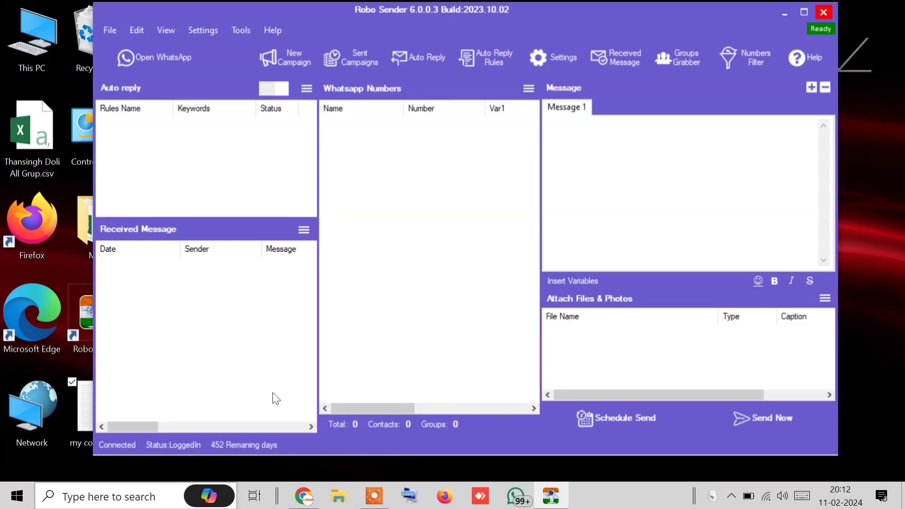
Open the import-from-file window and close it again without importing
click(526, 89)
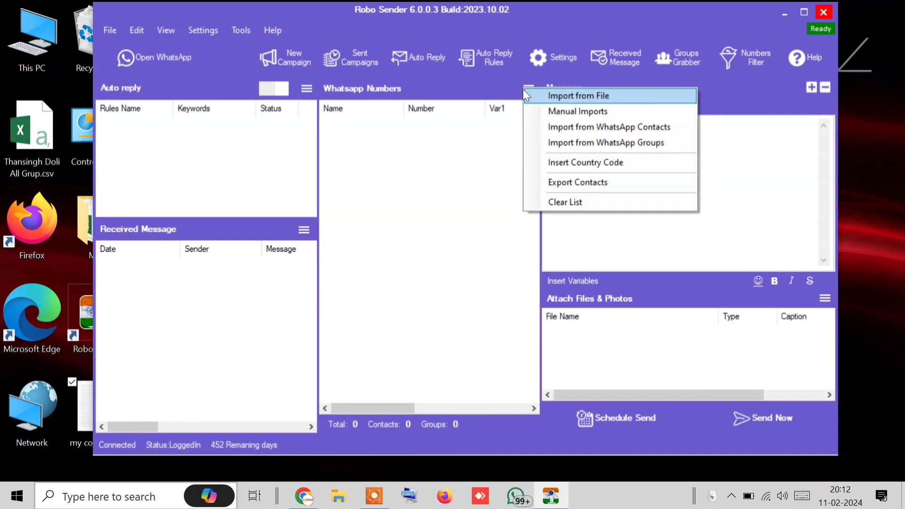
click(546, 95)
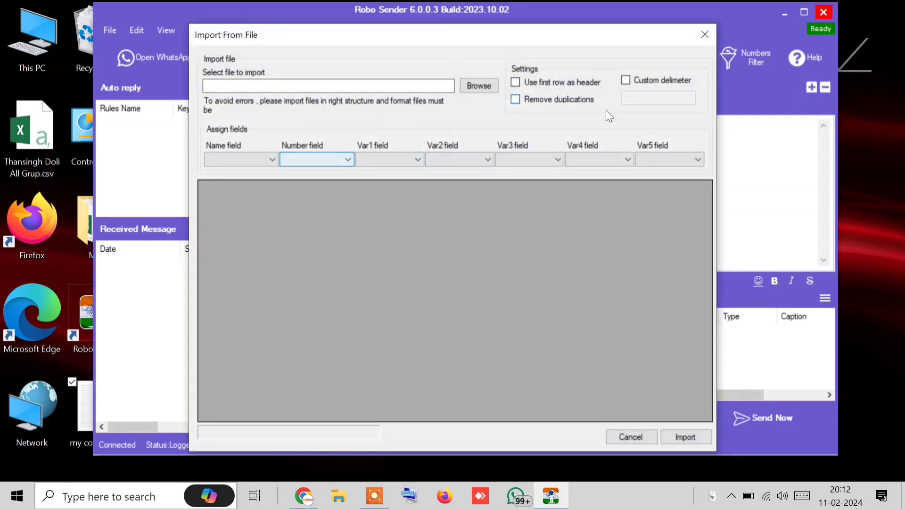
click(705, 34)
Paste the copied contacts into the Manual Import box, inspect one, and close without importing
click(527, 89)
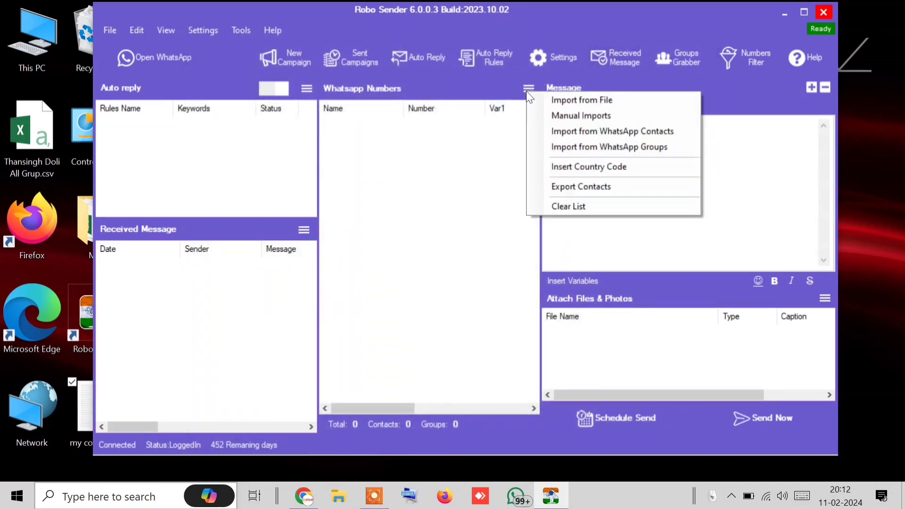
click(559, 117)
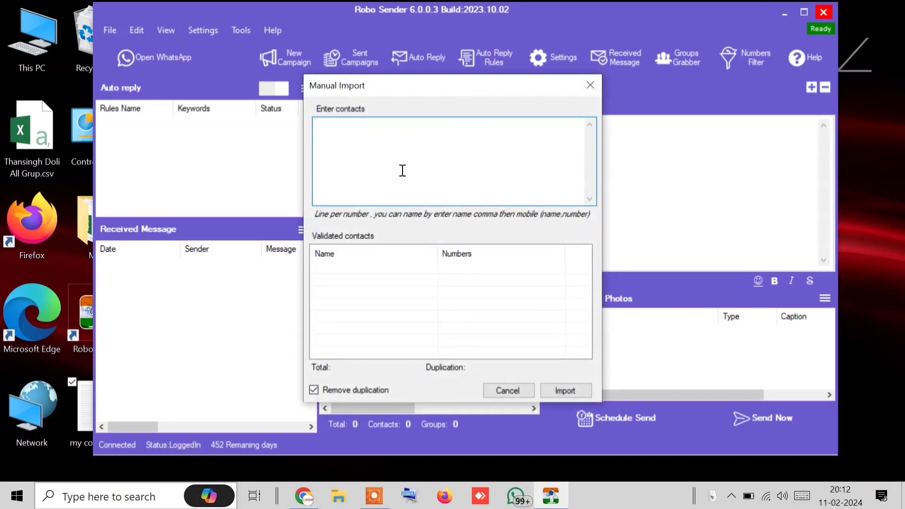
right_click(402, 171)
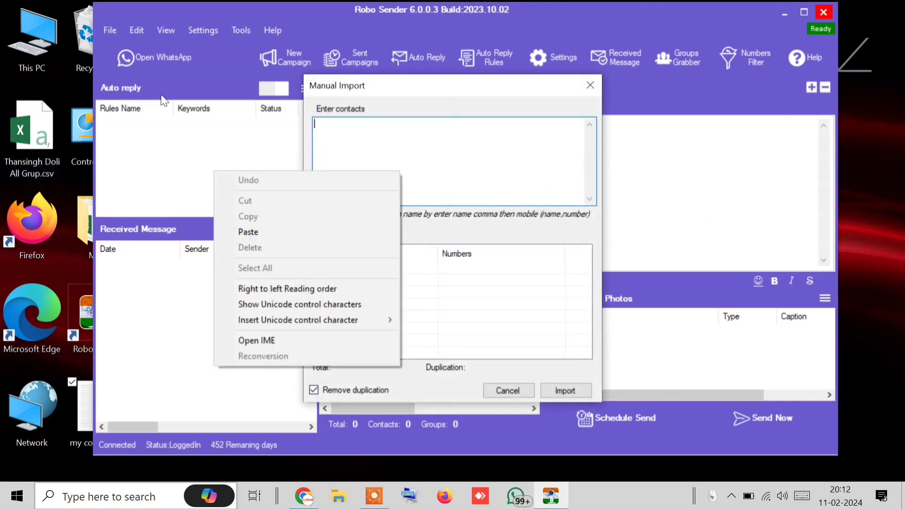
click(285, 233)
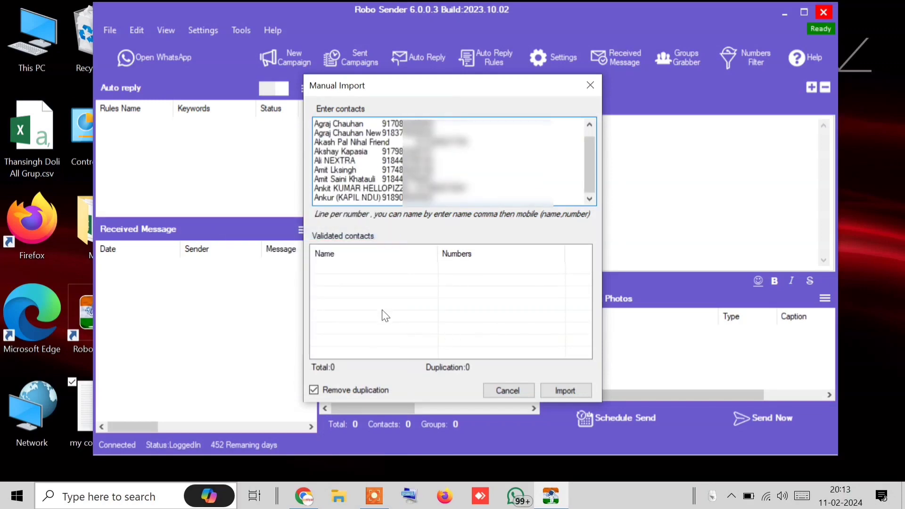
drag(382, 170, 376, 180)
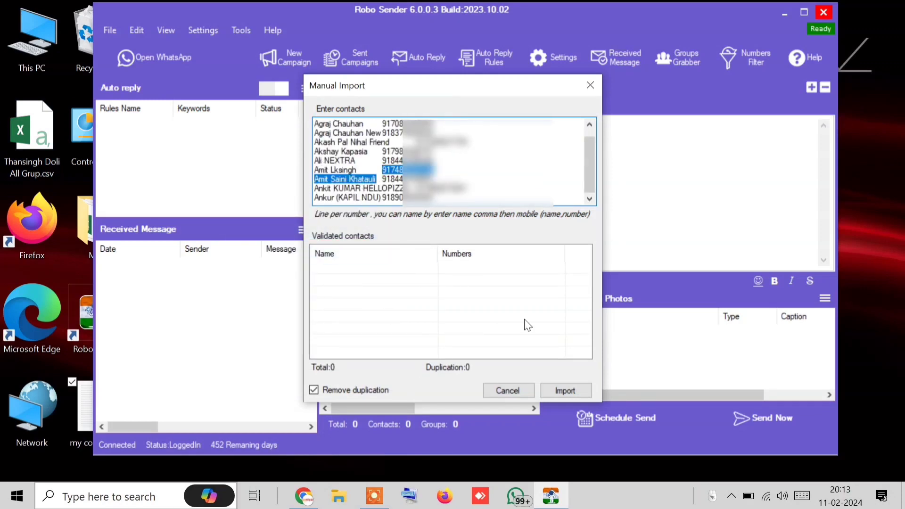
click(507, 390)
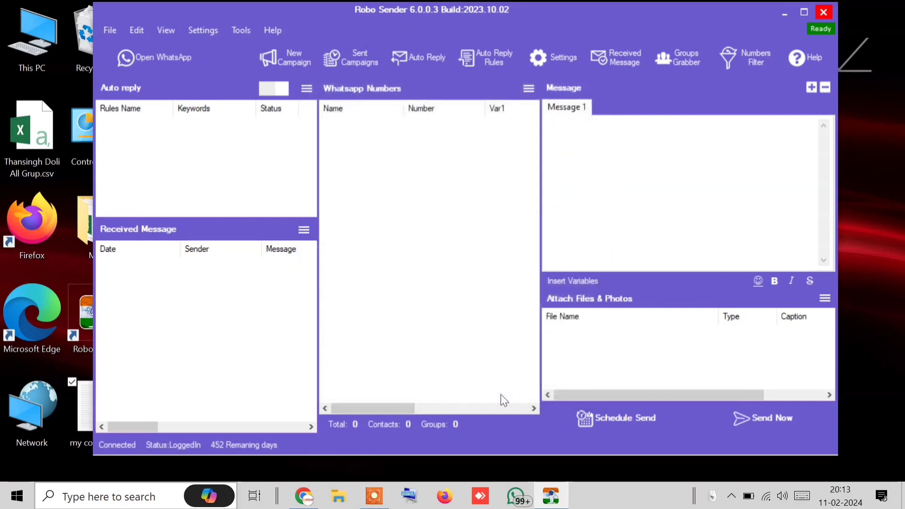
Reopen the empty Manual Import window and open my contact.txt in Notepad
right_click(79, 393)
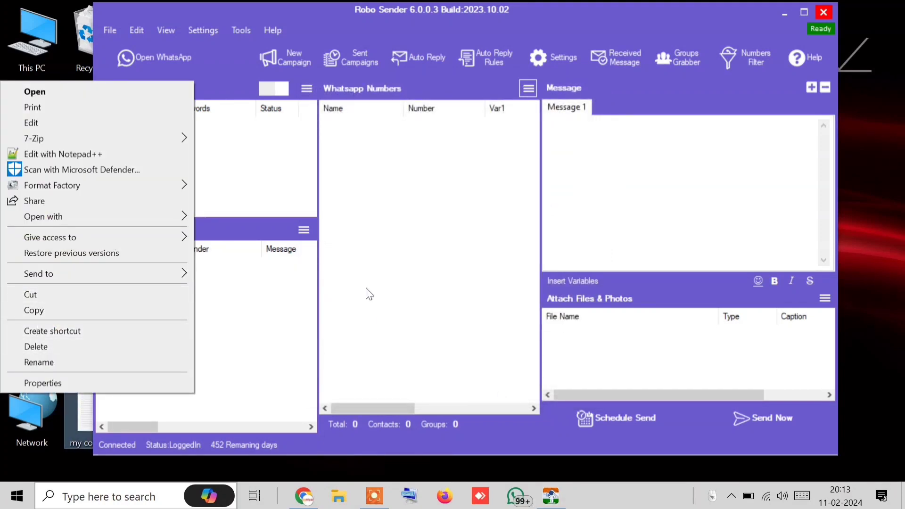
click(528, 89)
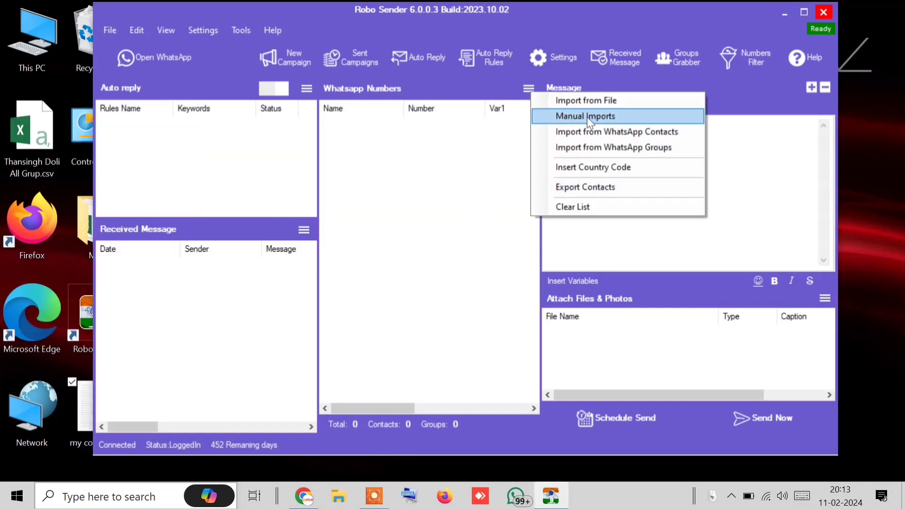
click(587, 116)
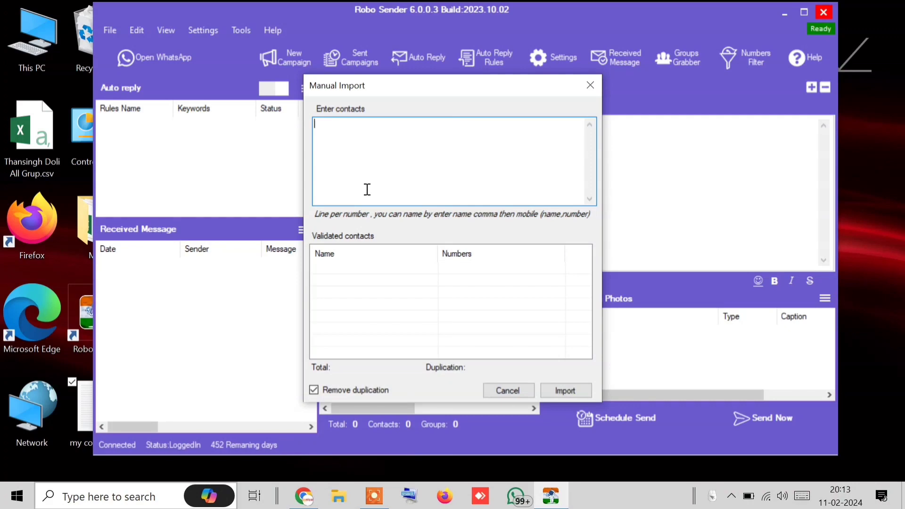
click(71, 397)
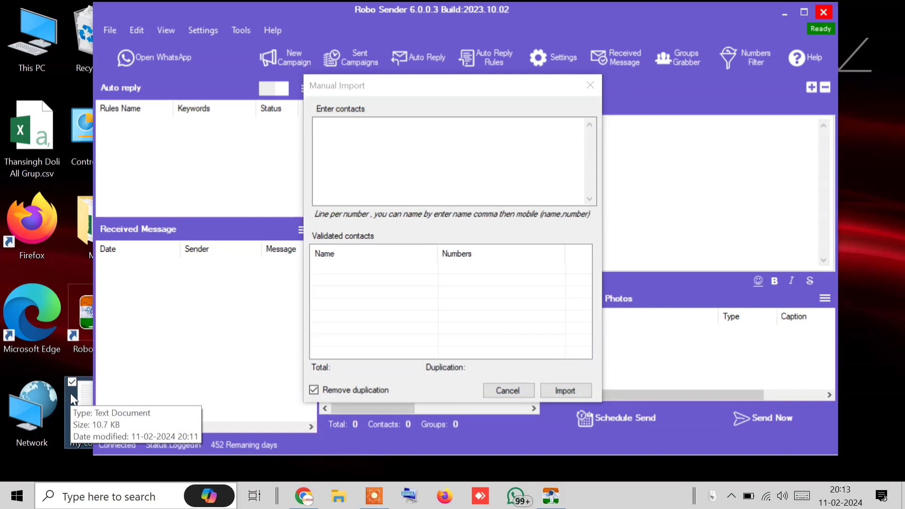
double_click(69, 393)
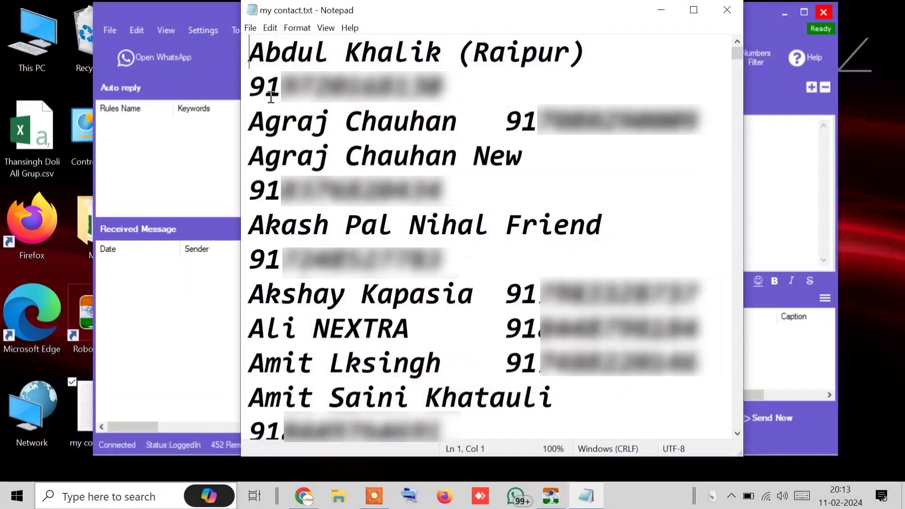
Replace every name–number tab gap with a comma and save my contact.txt
drag(507, 123, 470, 125)
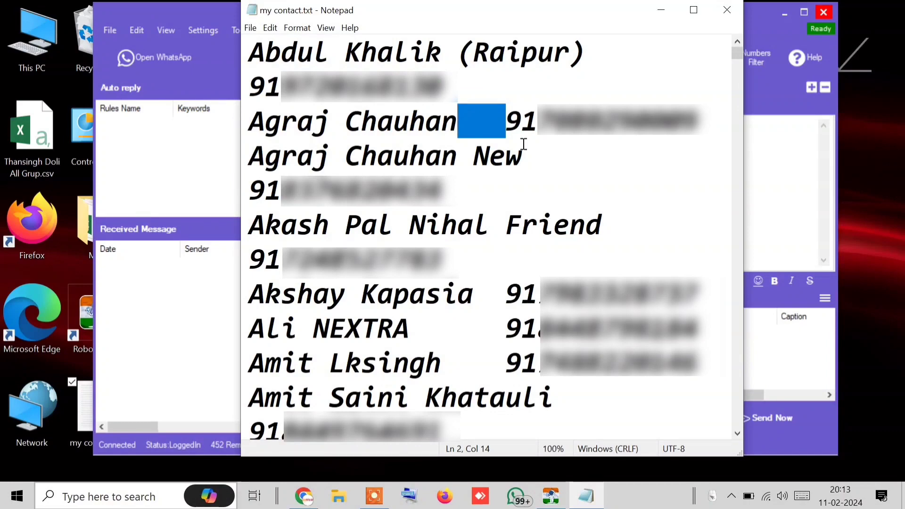
key(ctrl+h)
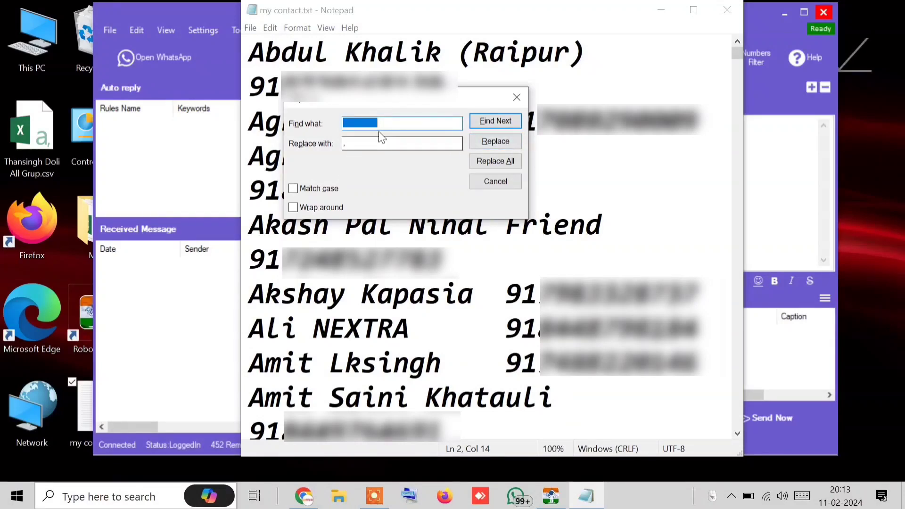
click(358, 144)
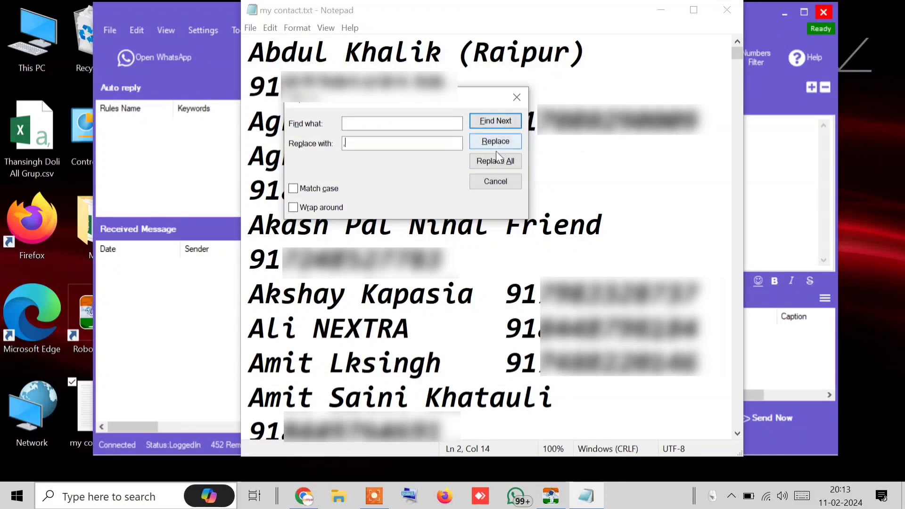
click(488, 167)
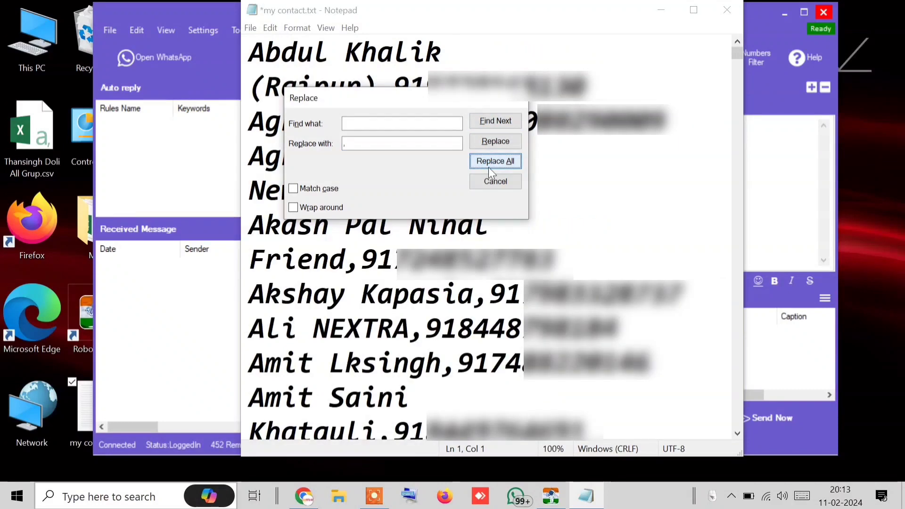
drag(486, 101, 588, 313)
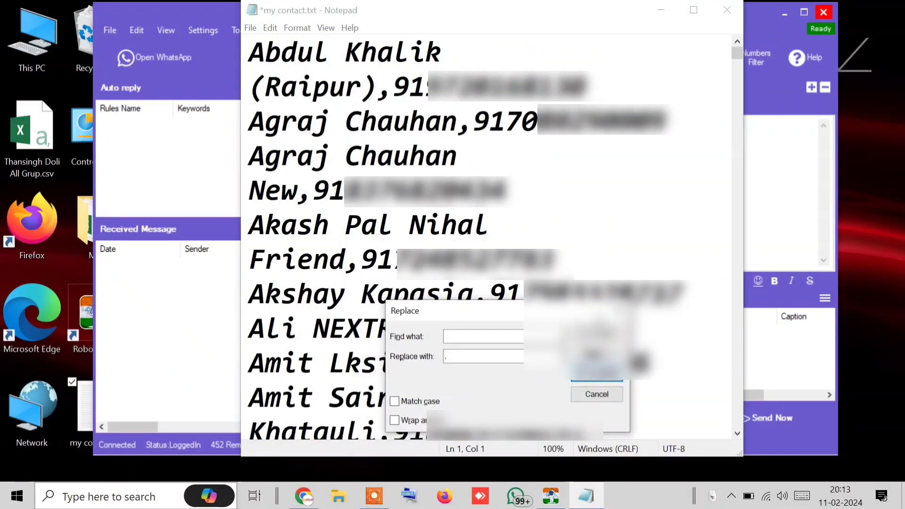
click(619, 311)
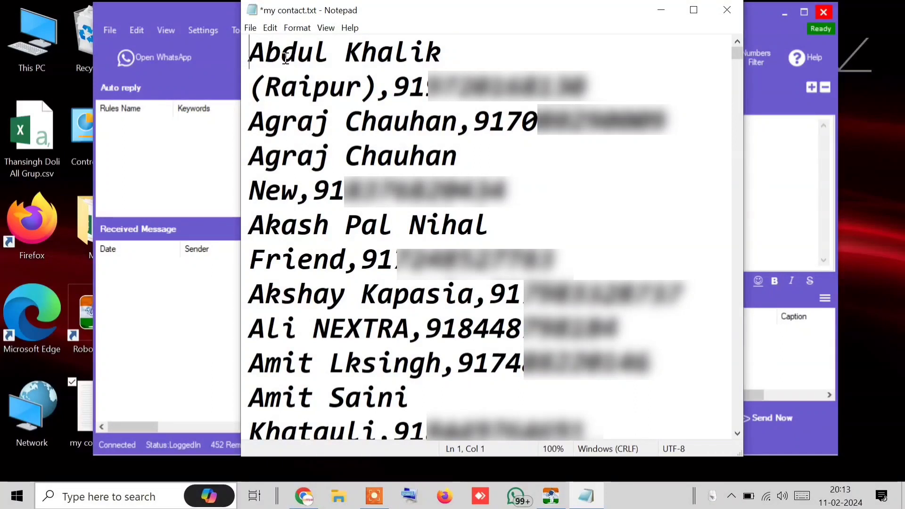
key(ctrl+s)
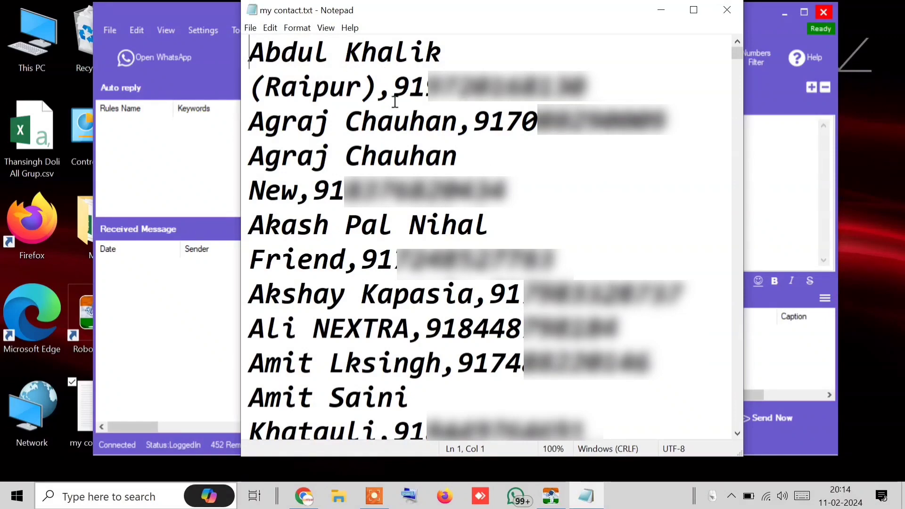
Select about 100 contact lines from the top of the file and cut them
drag(394, 95, 377, 93)
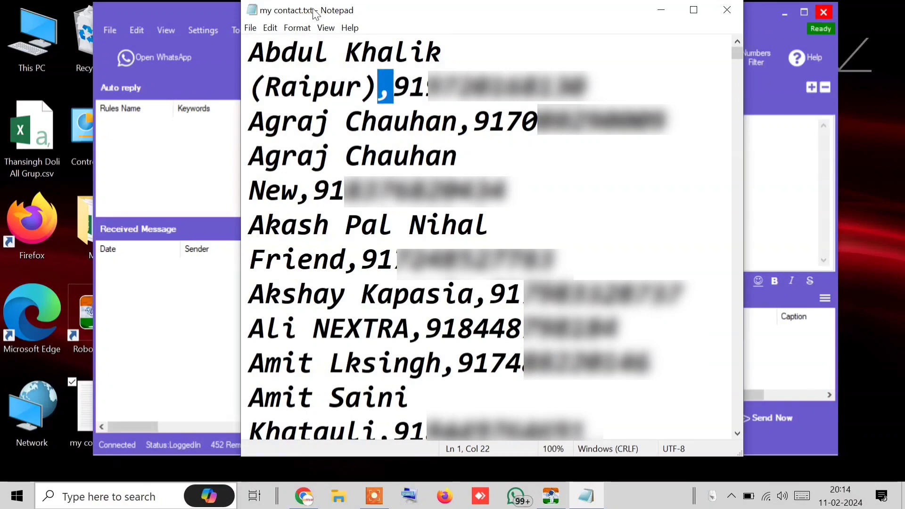
drag(242, 50, 572, 250)
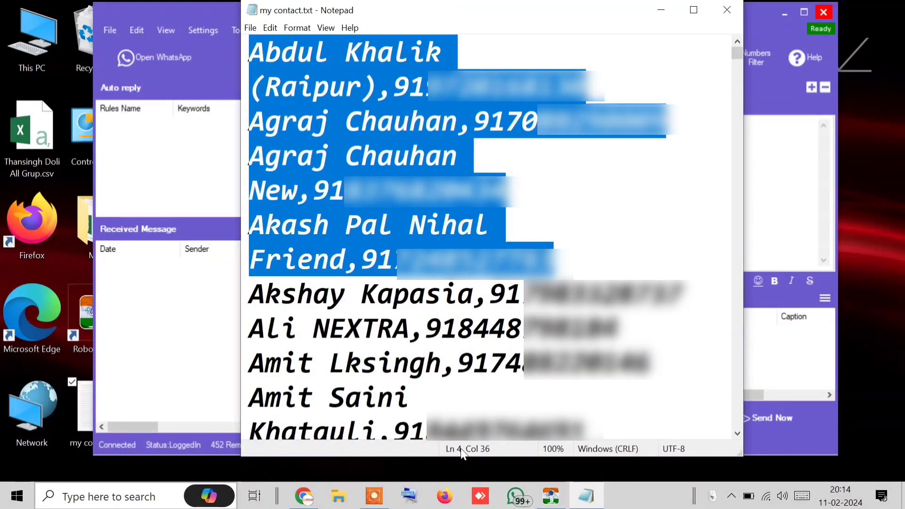
click(249, 50)
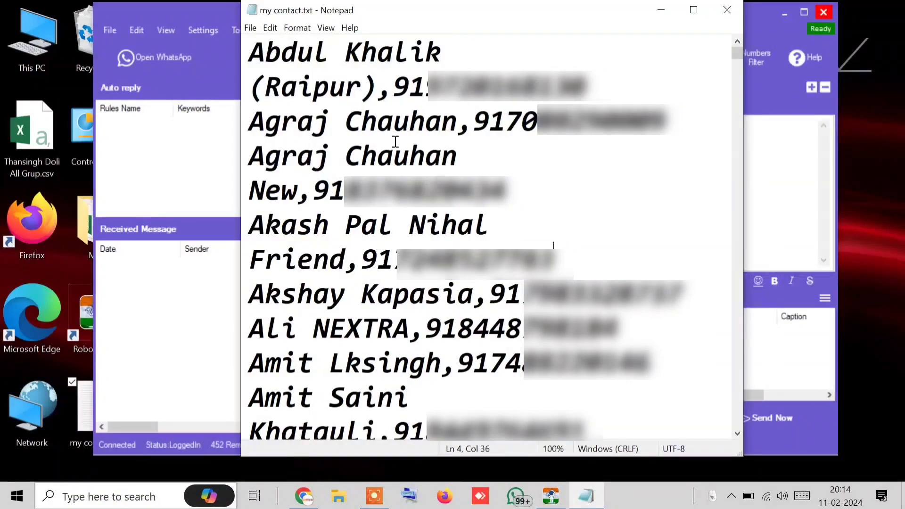
drag(250, 49, 505, 438)
drag(590, 428, 537, 221)
right_click(255, 226)
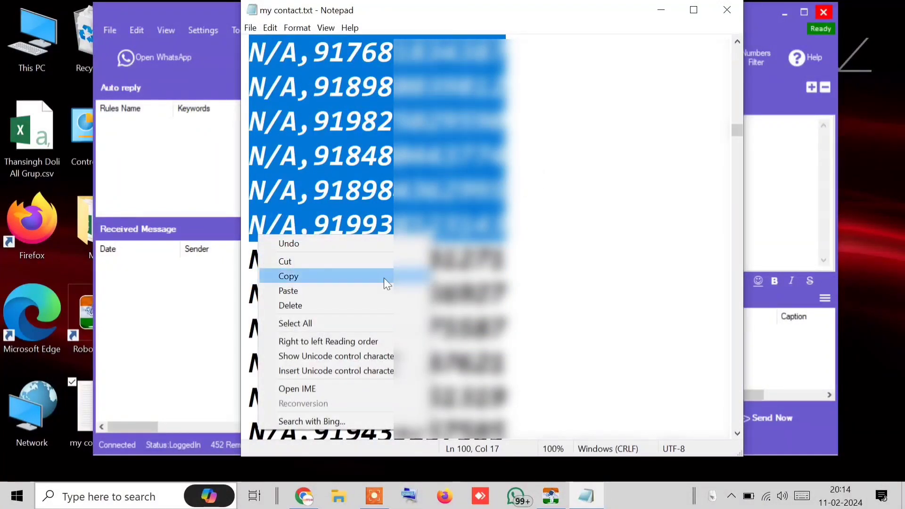
click(373, 265)
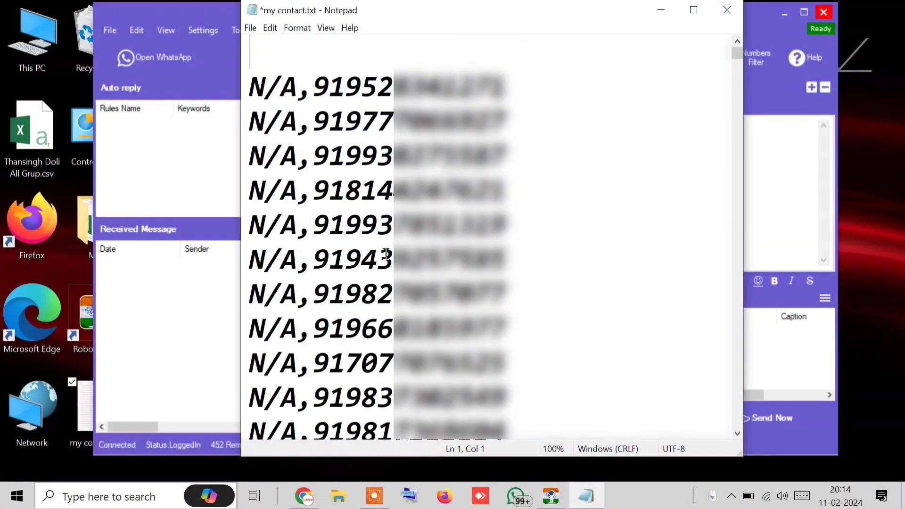
click(663, 11)
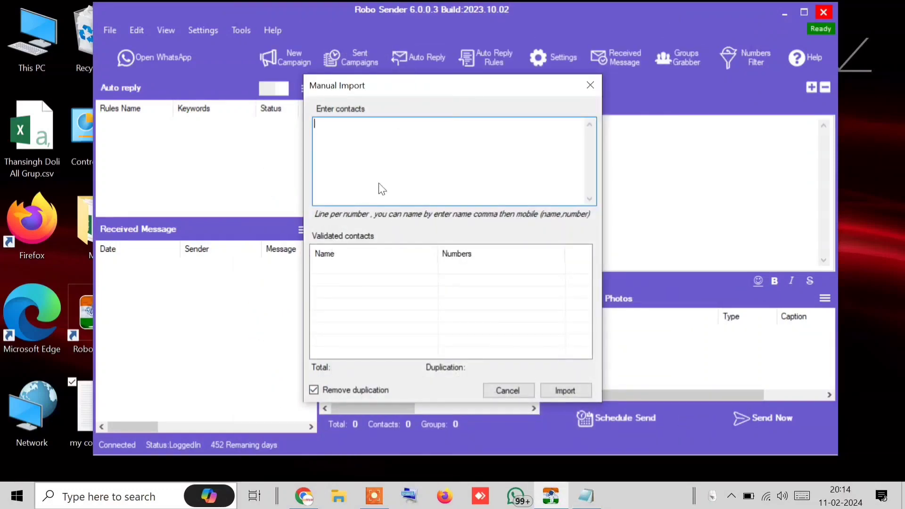
Paste the comma-separated contacts and import all 100 validated entries into the numbers list
right_click(377, 186)
click(302, 240)
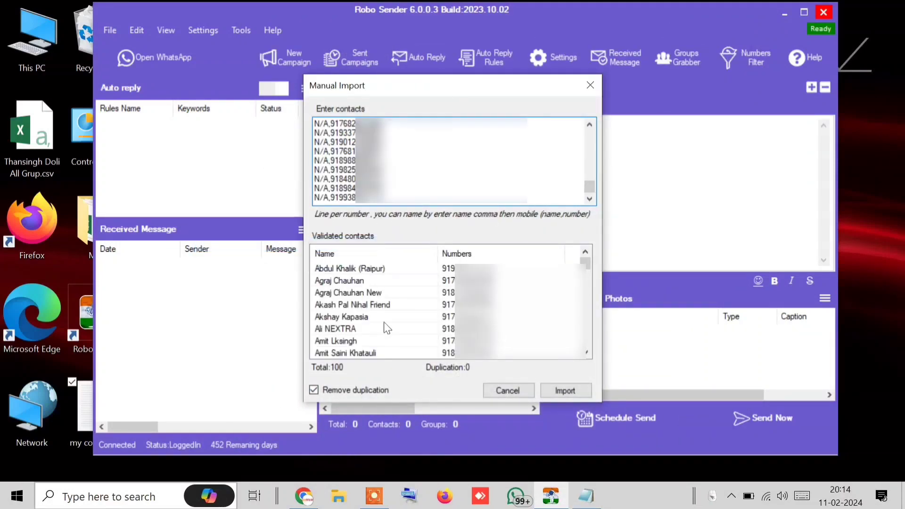
click(337, 280)
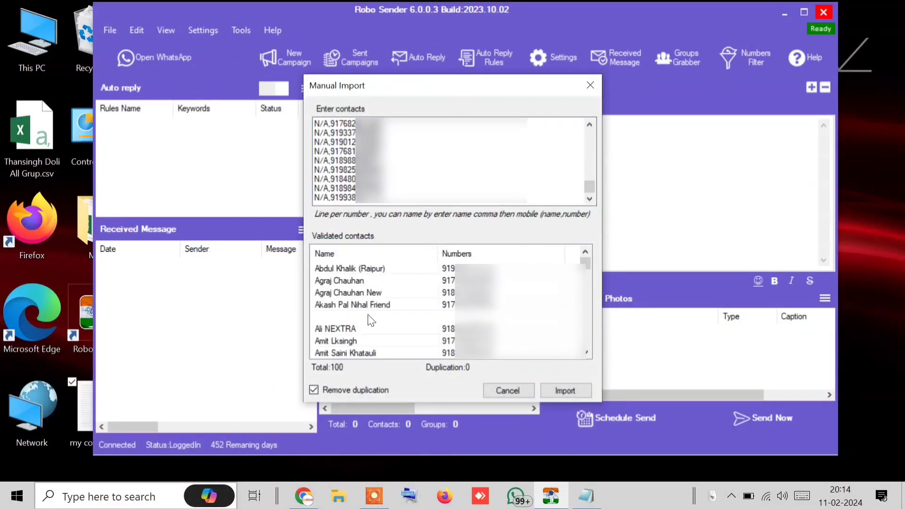
click(367, 329)
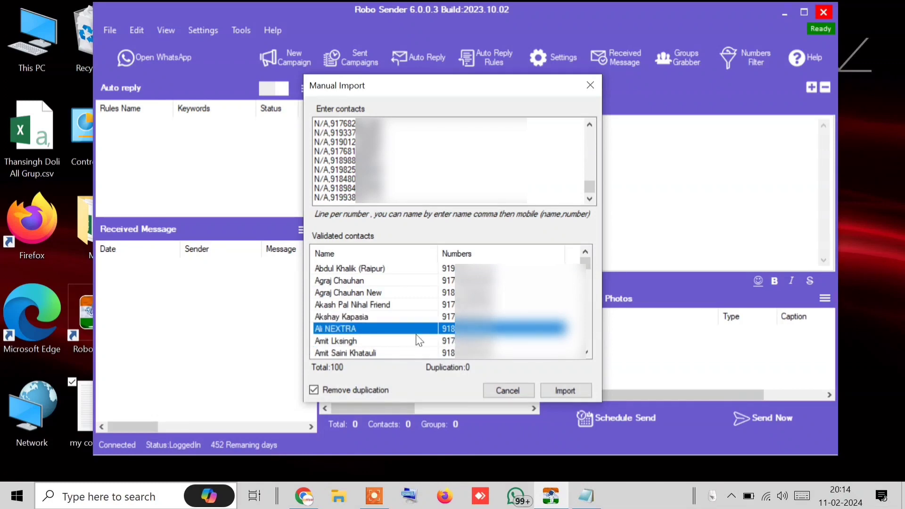
click(576, 394)
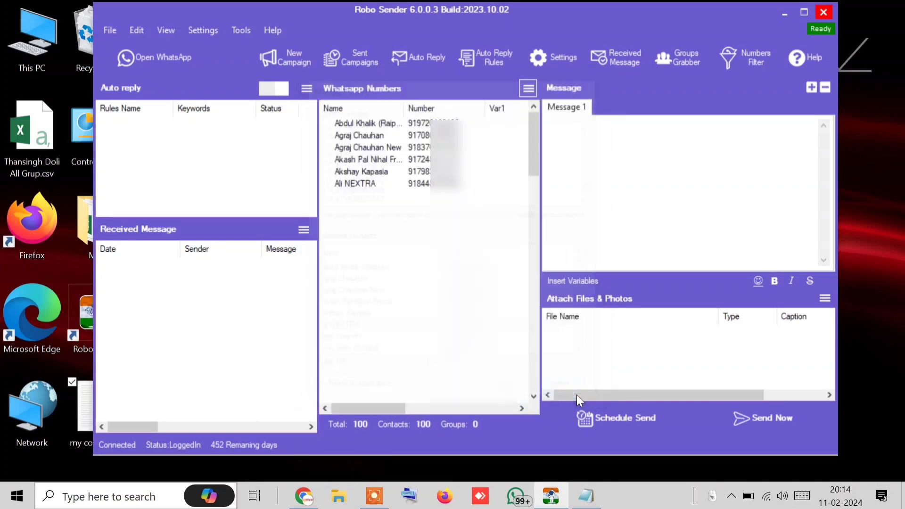
scroll(518, 382, down, 3)
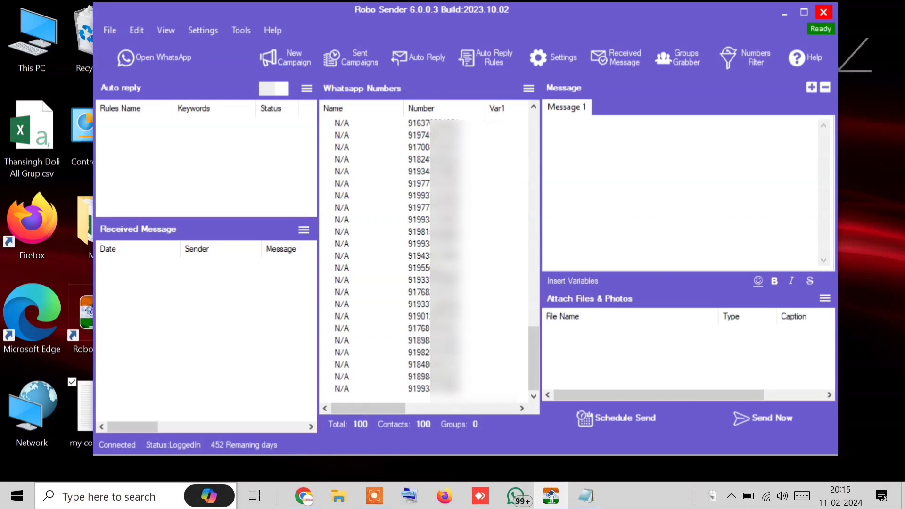
Empty the existing WhatsApp numbers list
click(529, 89)
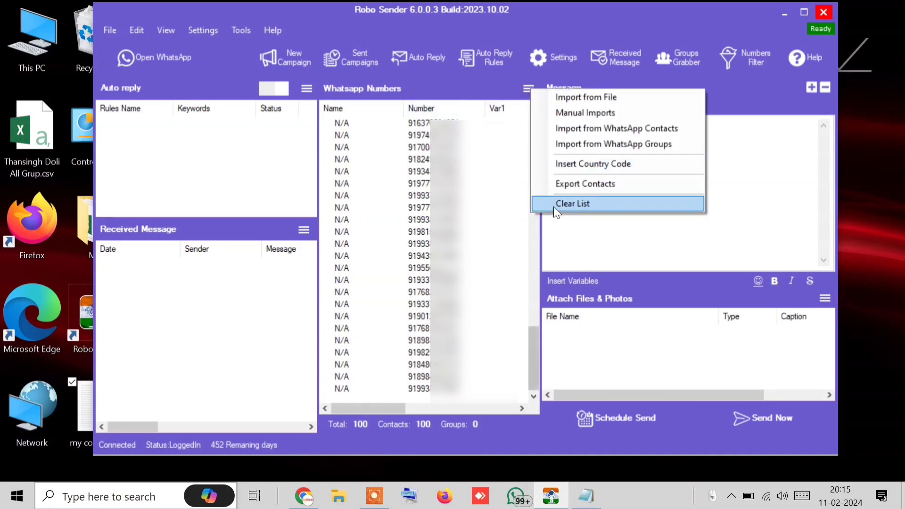
click(554, 207)
click(461, 297)
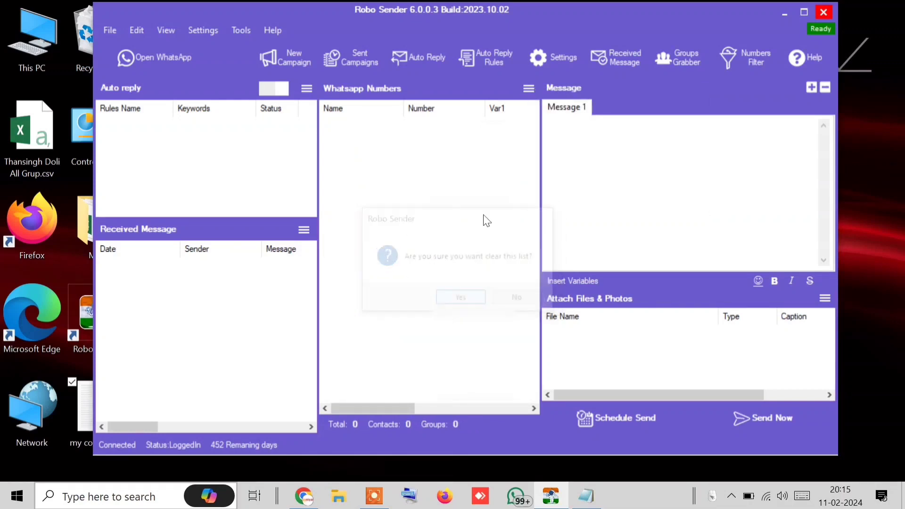
Manually import two contacts, each entered as name,mobile number on its own line
click(528, 88)
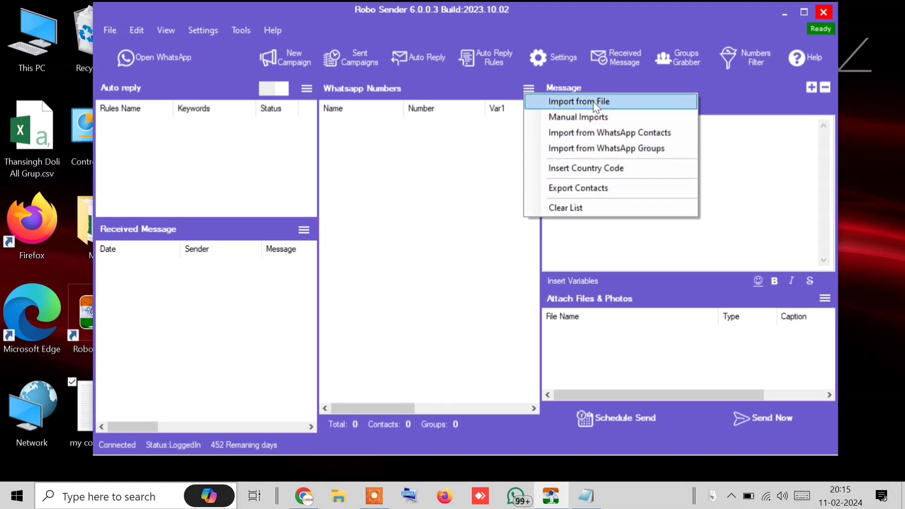
click(592, 119)
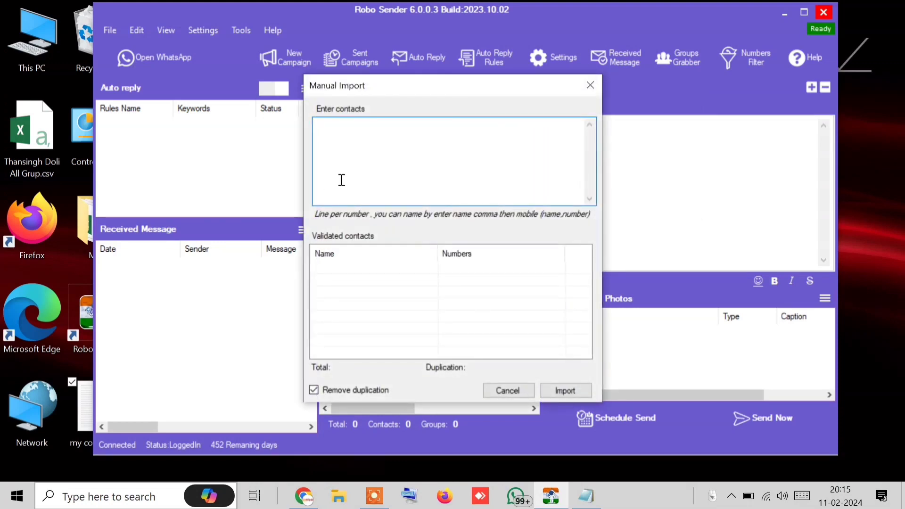
text(Preet)
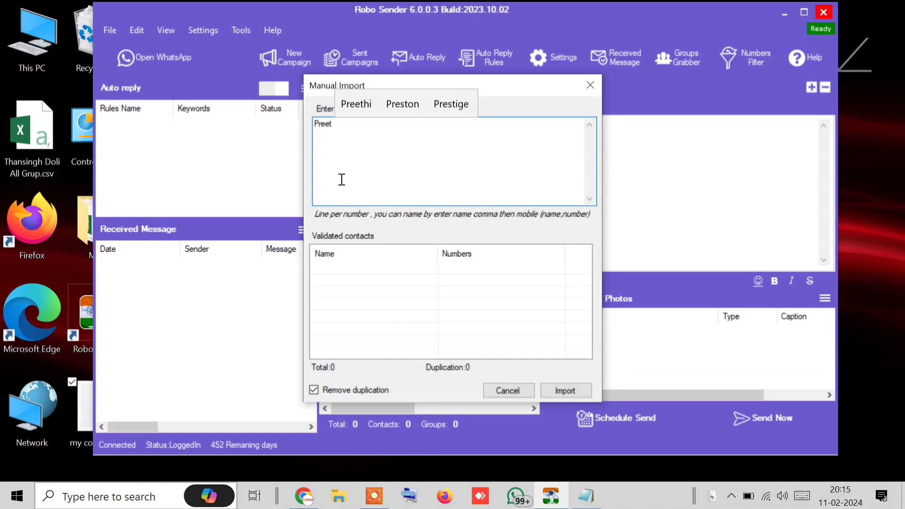
text(,)
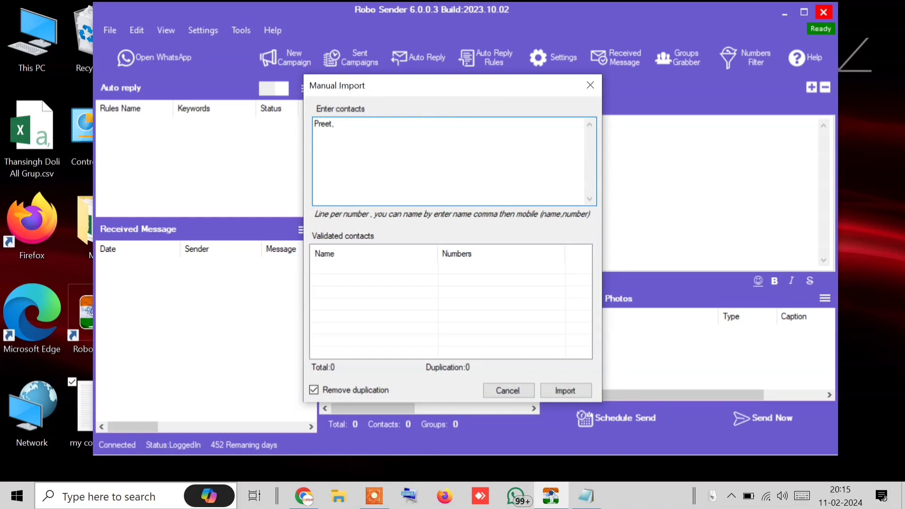
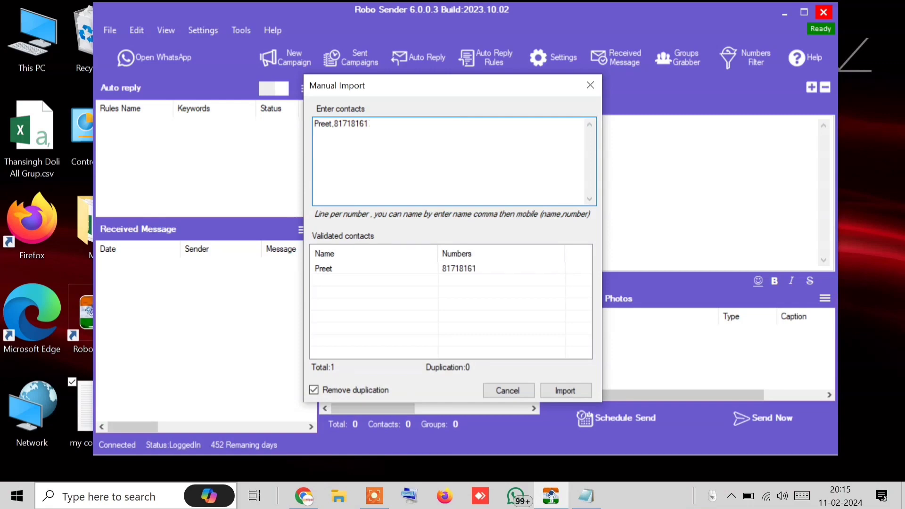
text(Soni)
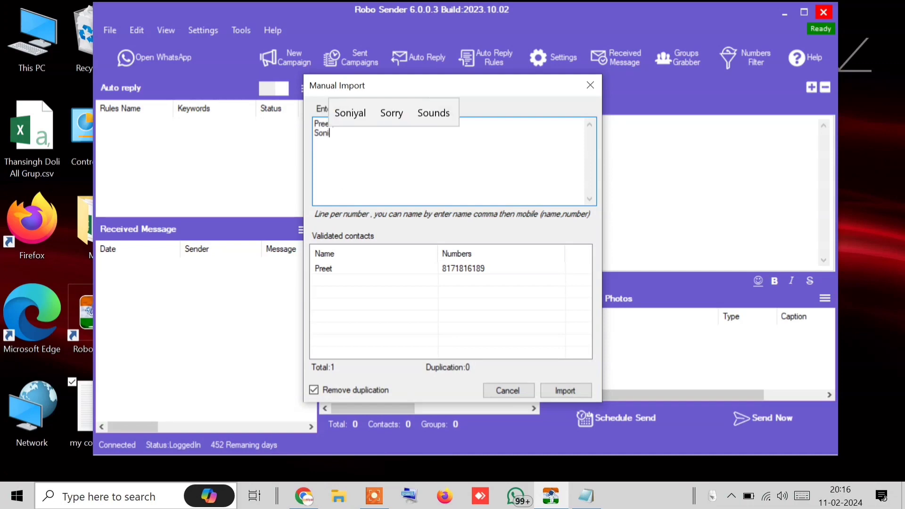
text(yal,)
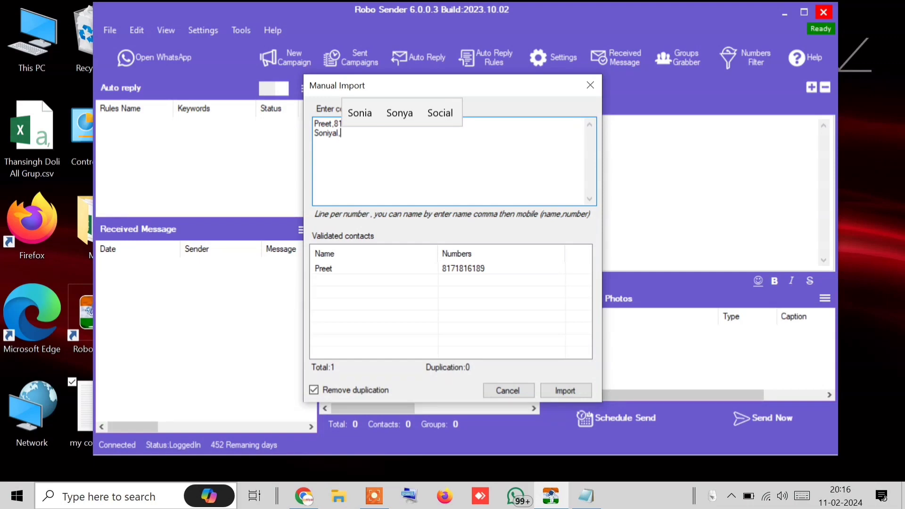
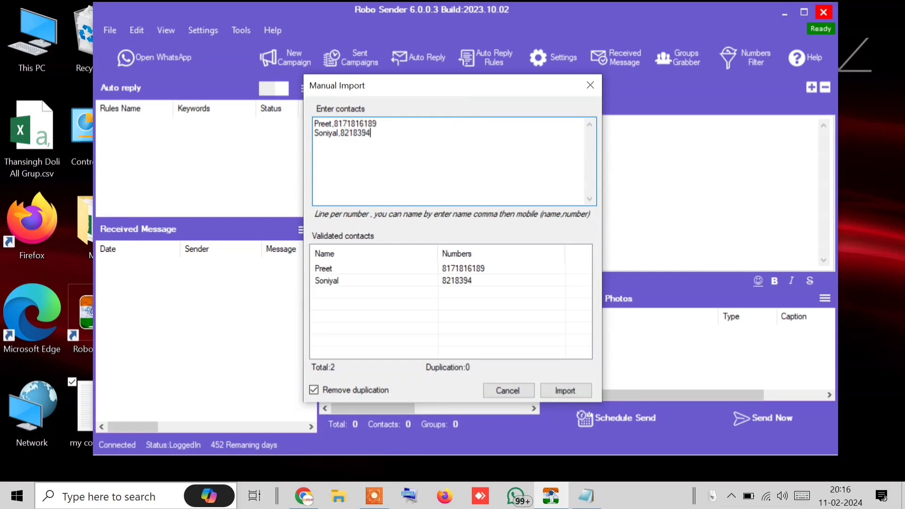
click(567, 394)
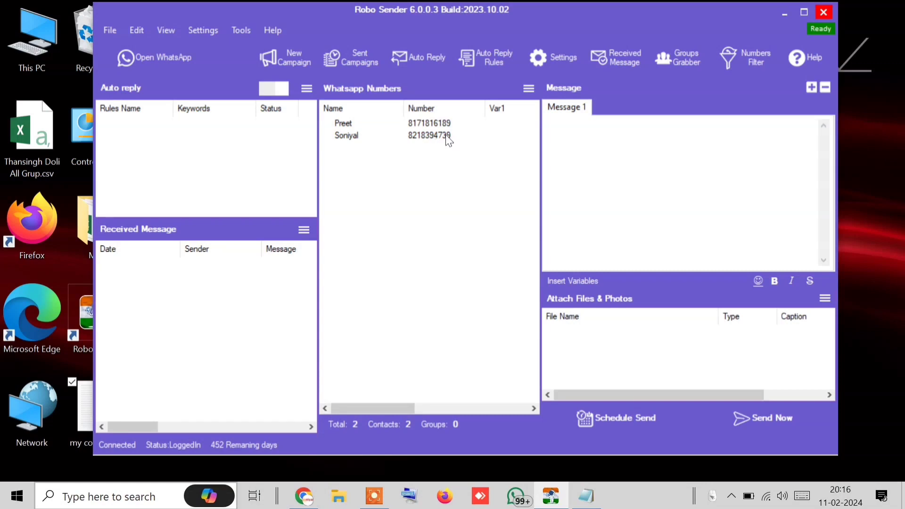
Insert country code 91 in front of both contacts' numbers
click(527, 85)
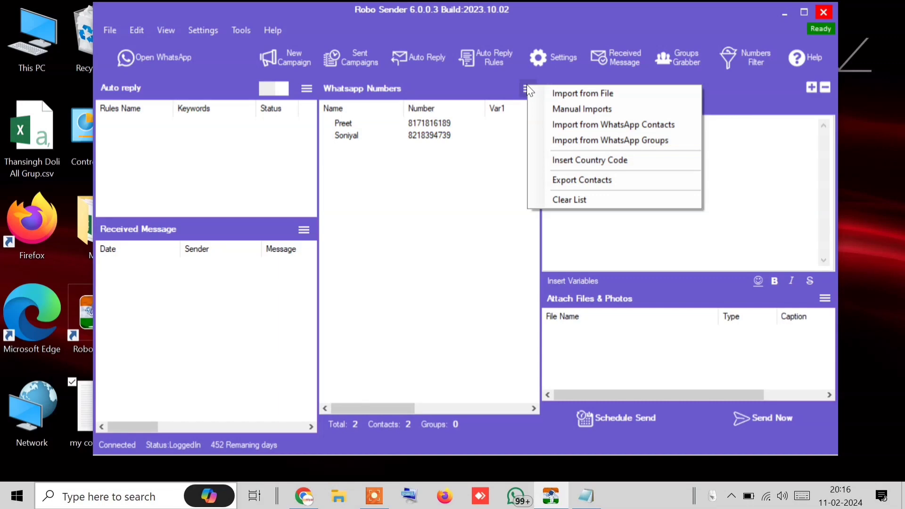
click(522, 88)
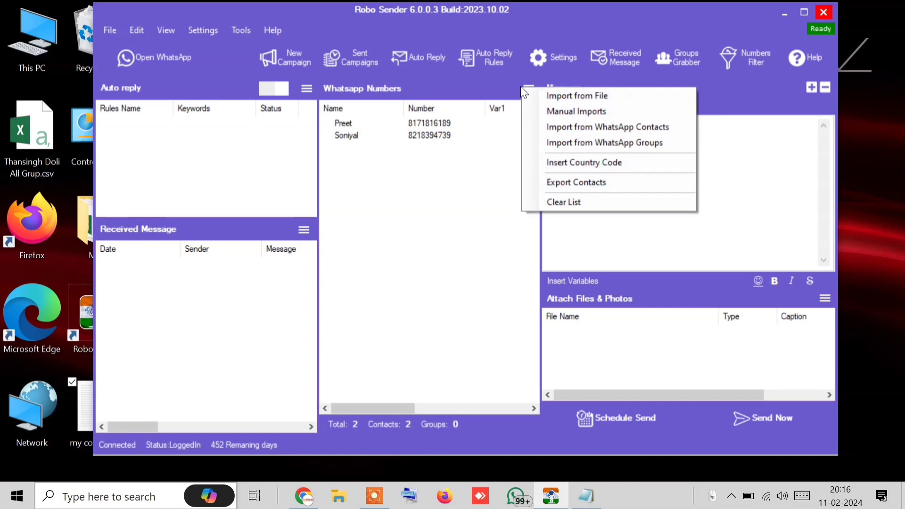
click(587, 163)
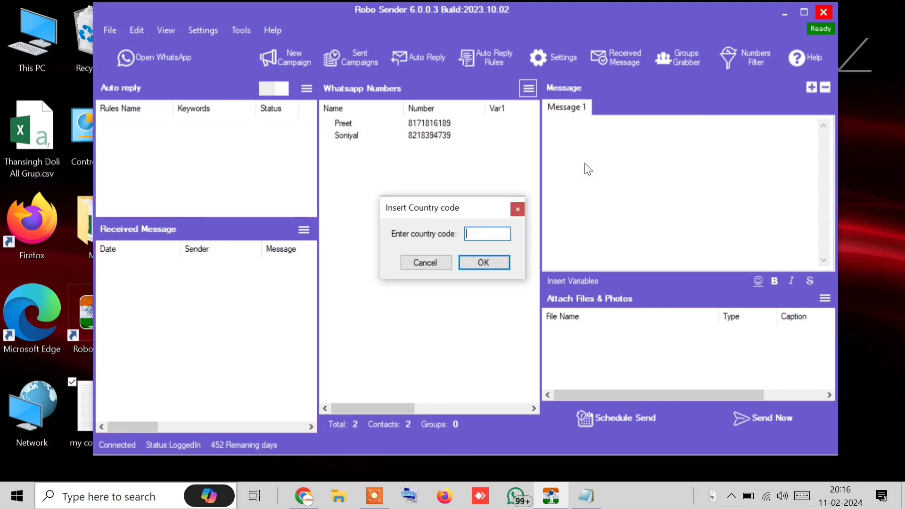
text(91)
click(487, 259)
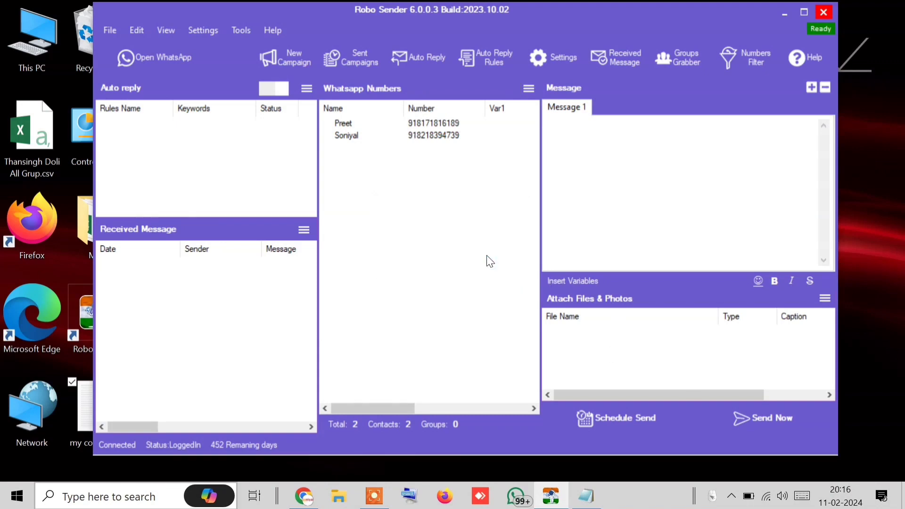
drag(453, 147, 395, 118)
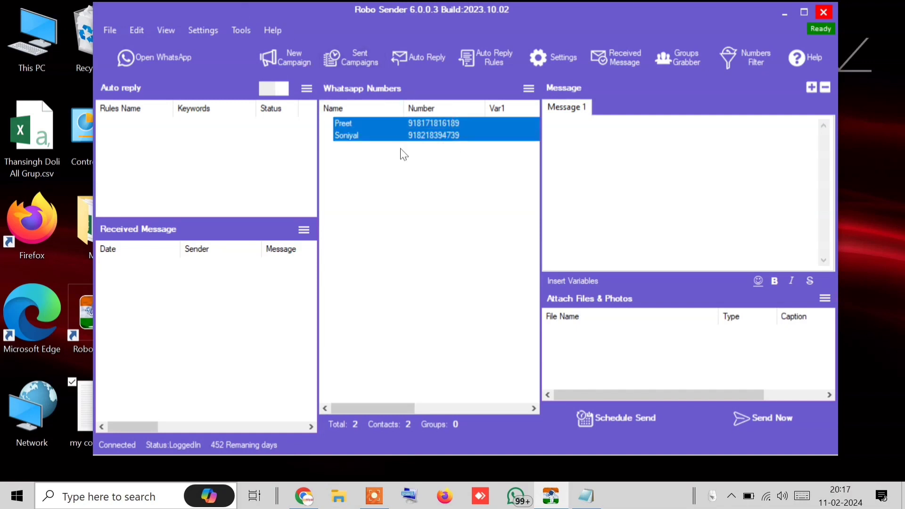
click(421, 267)
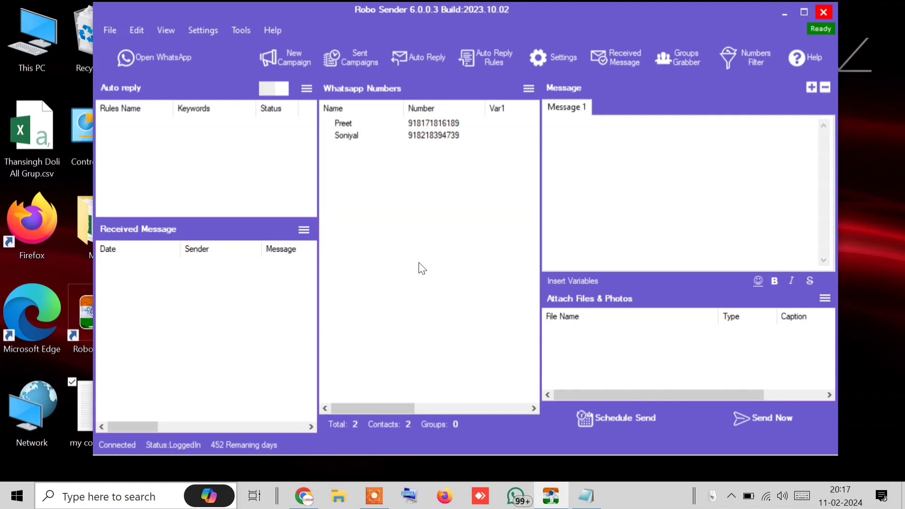
click(528, 89)
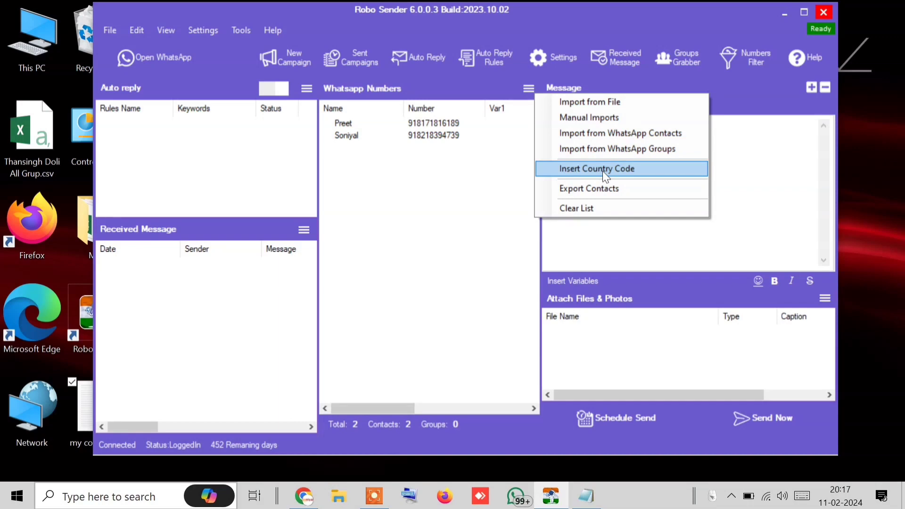
click(602, 171)
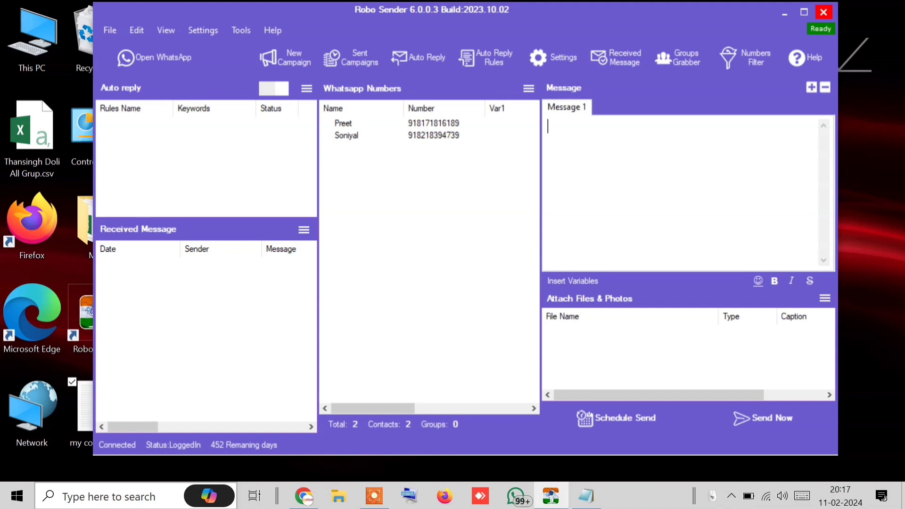
Type 'Hello' in Message 1 and insert the [[fullname]] variable after it
text(Herllo)
key(BackSpace)
key(BackSpace)
key(BackSpace)
key(BackSpace)
text(llo)
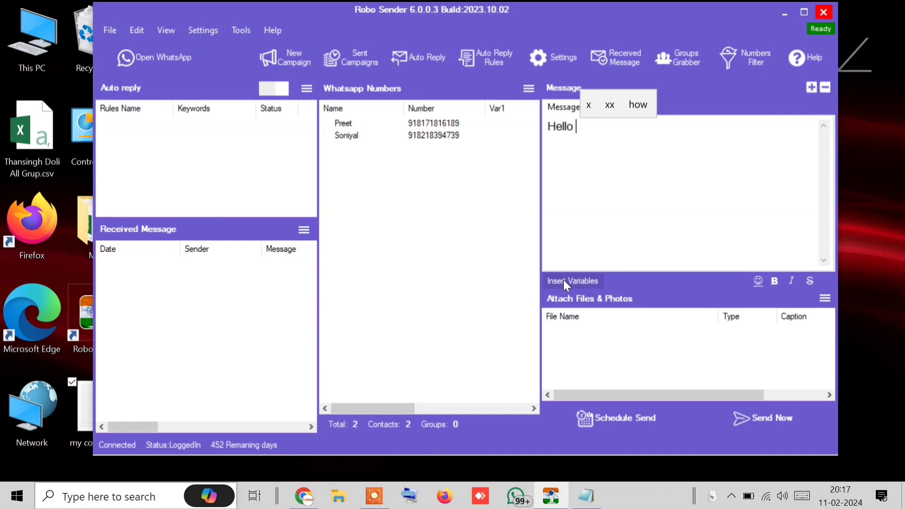
click(353, 124)
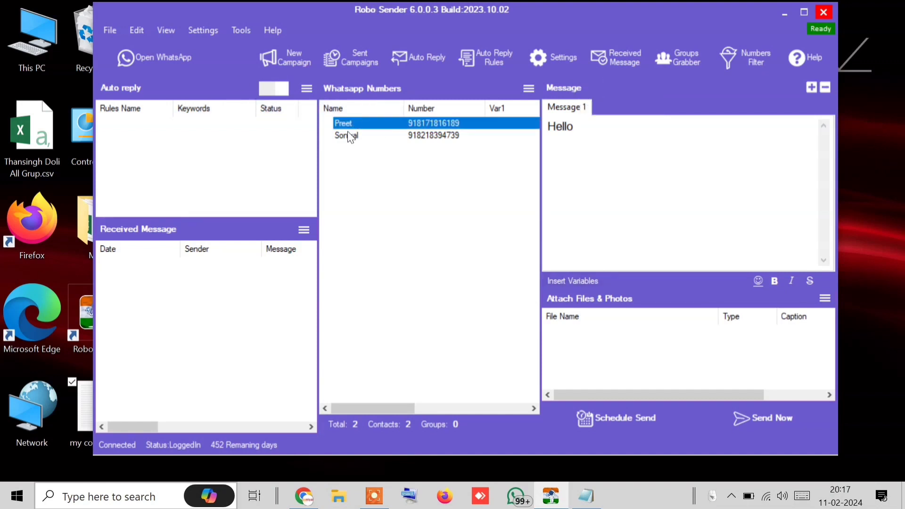
click(349, 136)
click(349, 125)
click(353, 136)
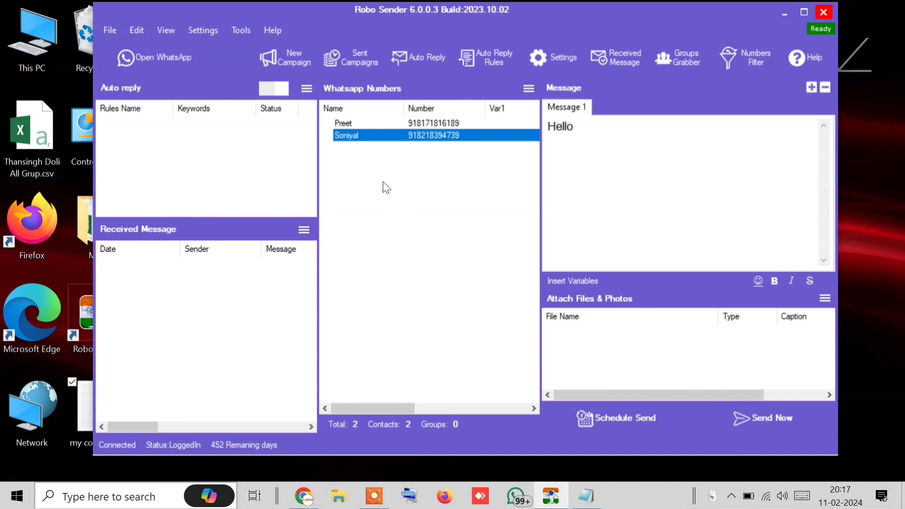
click(609, 229)
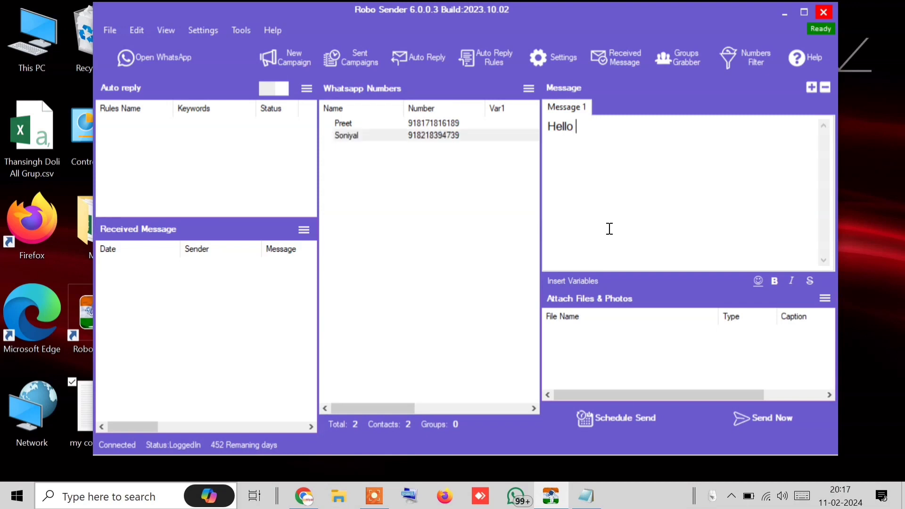
click(583, 282)
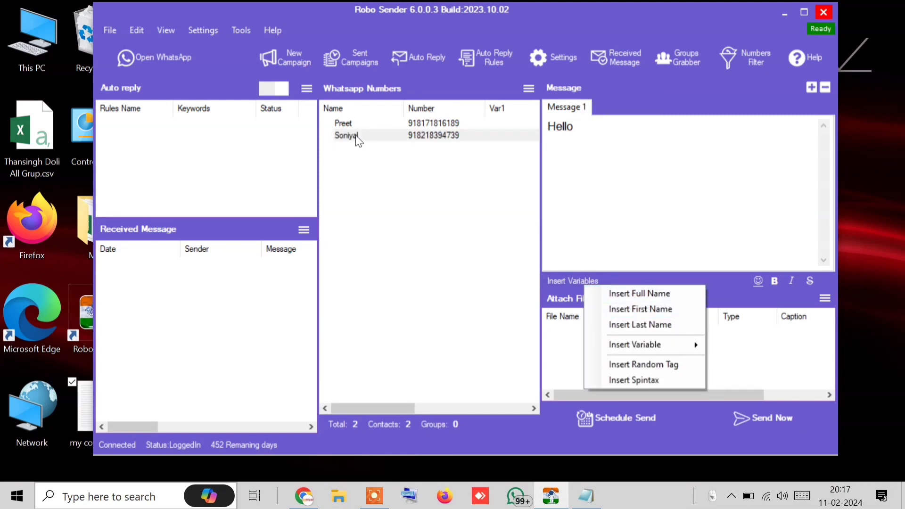
click(651, 294)
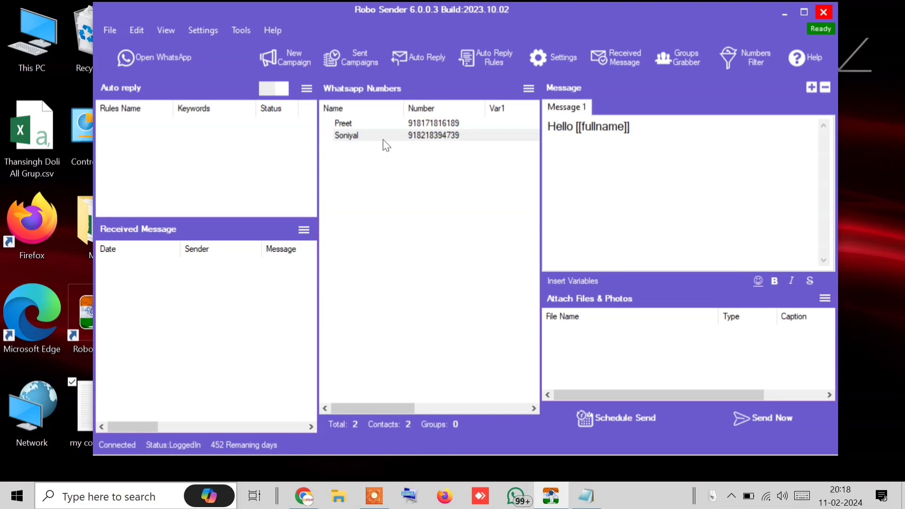
Append 'ji' and format '[[fullname]] ji' as bold and italic
click(354, 123)
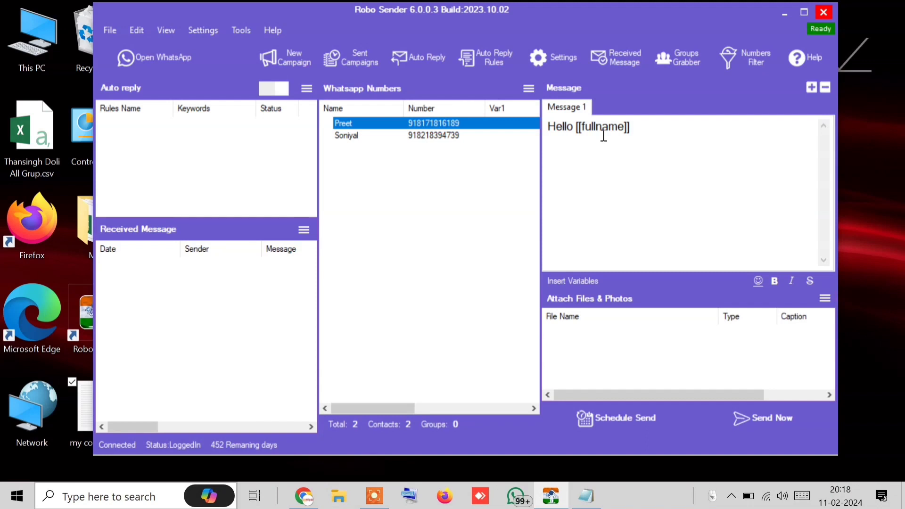
click(698, 124)
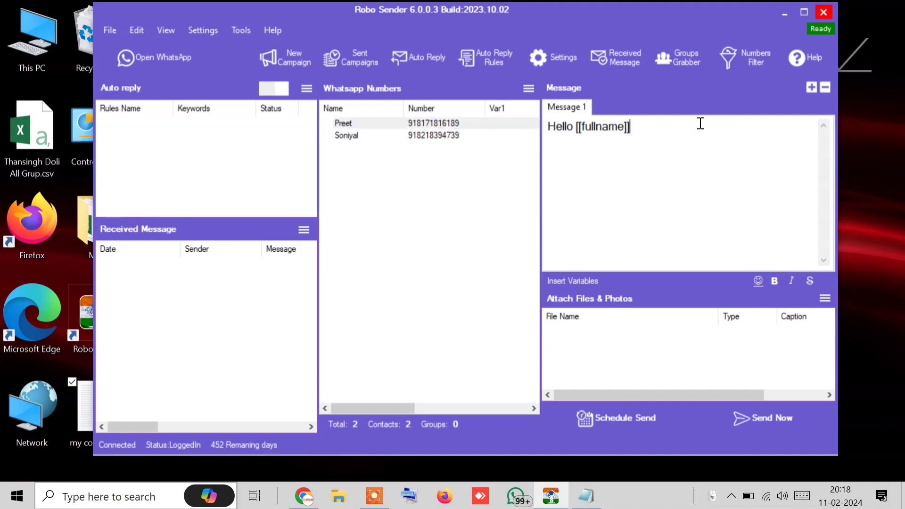
text(ji)
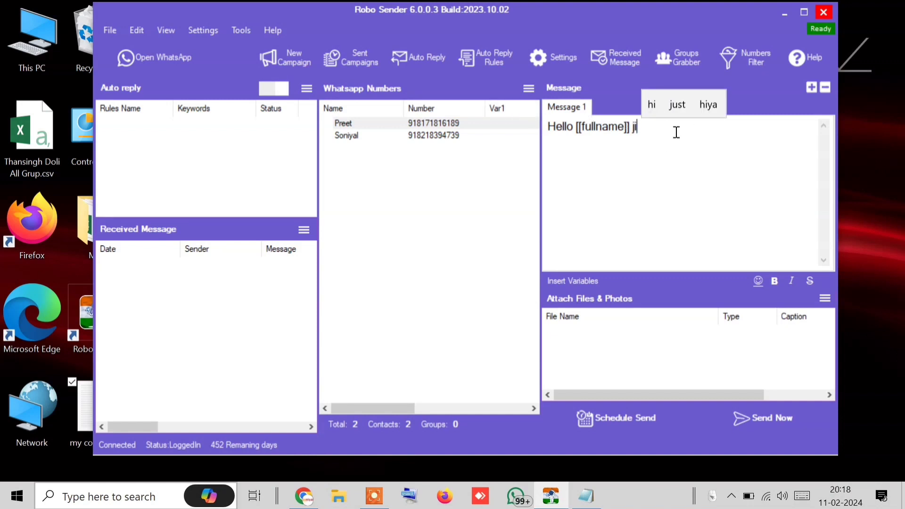
key(ctrl+a)
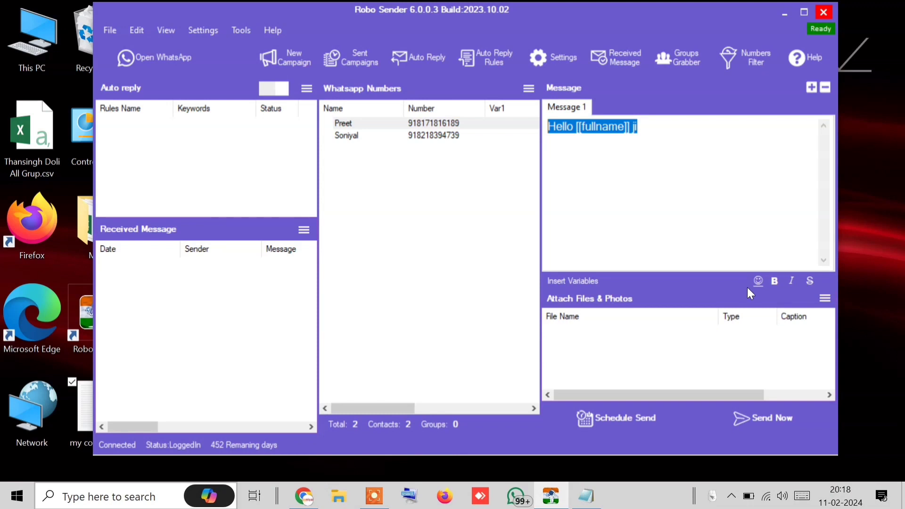
click(683, 164)
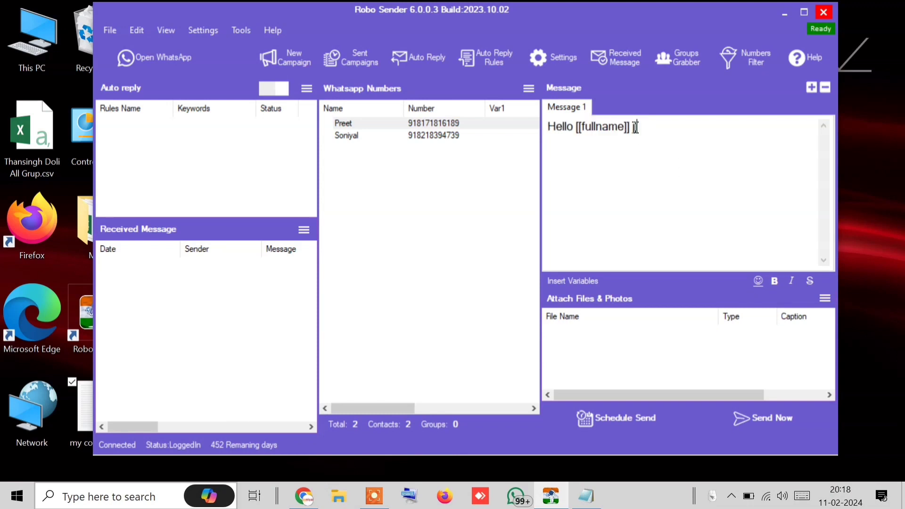
drag(649, 129, 501, 126)
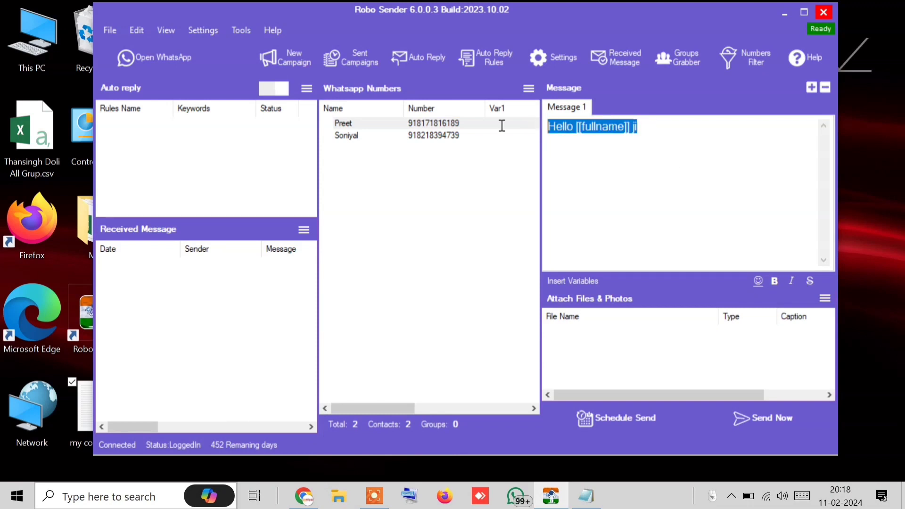
click(579, 135)
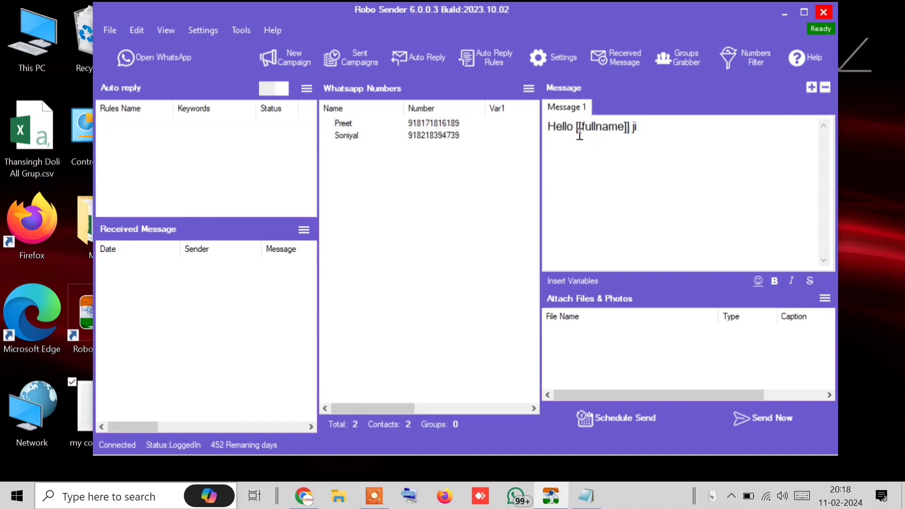
drag(576, 130, 694, 135)
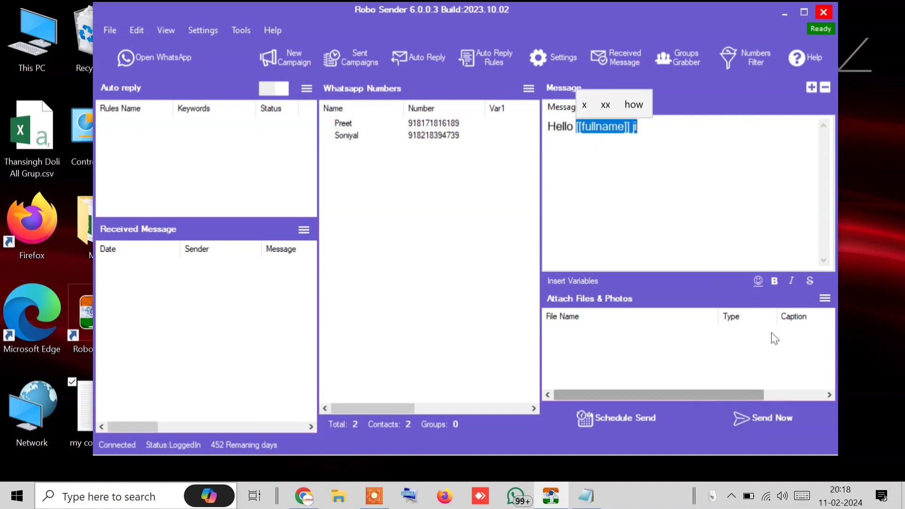
click(775, 285)
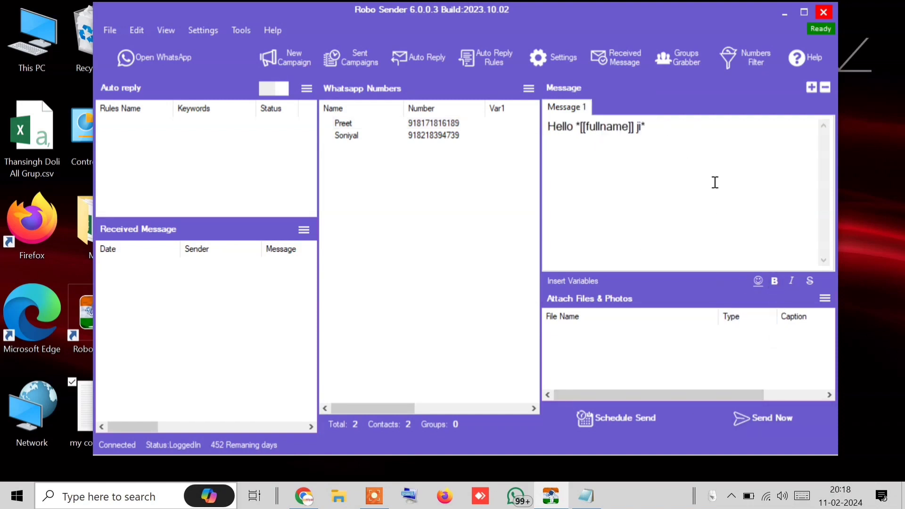
drag(658, 128, 576, 133)
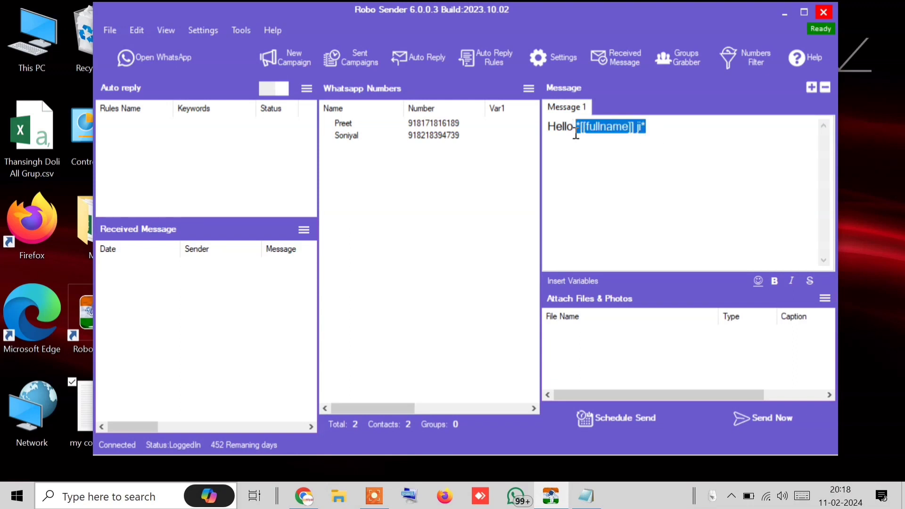
click(796, 283)
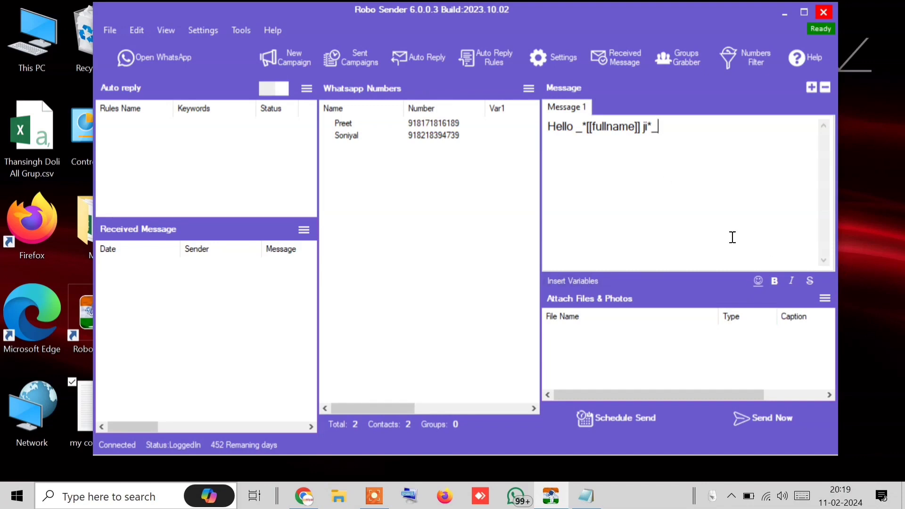
click(758, 281)
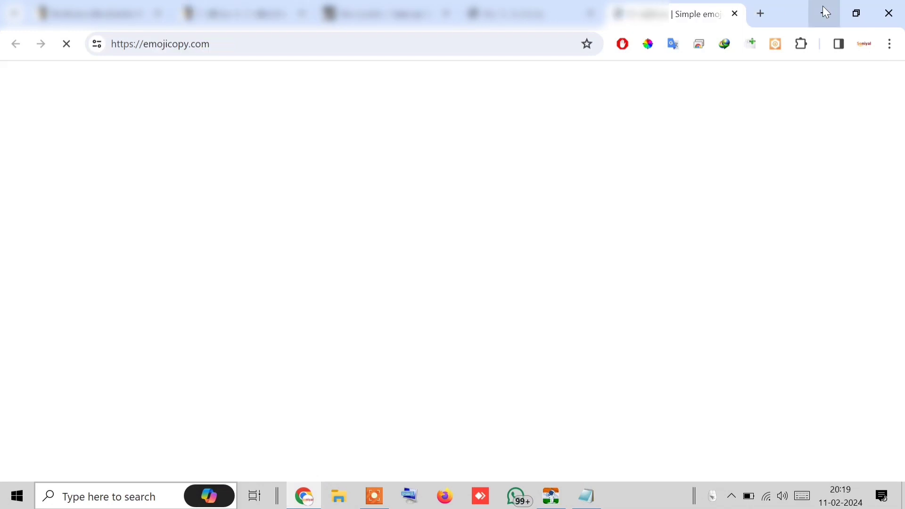
click(824, 13)
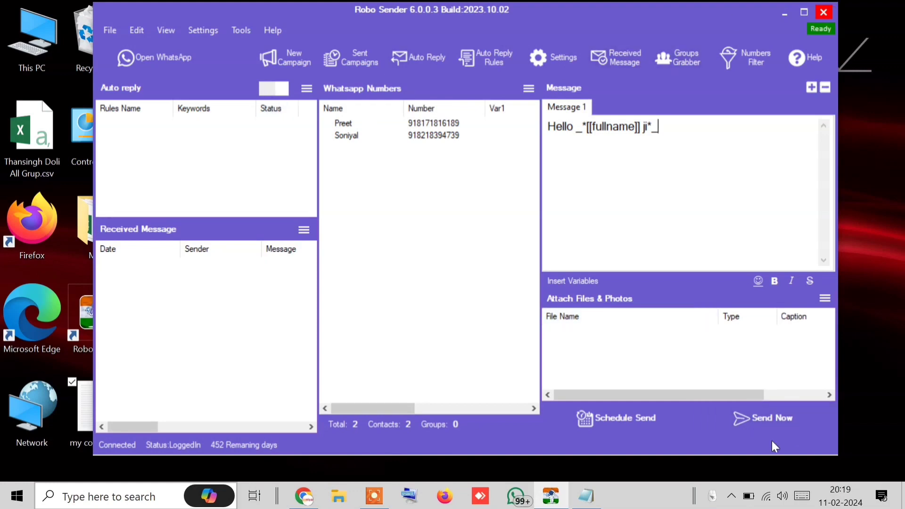
Schedule the send by adjusting the minutes in the date/time picker and confirming
click(602, 420)
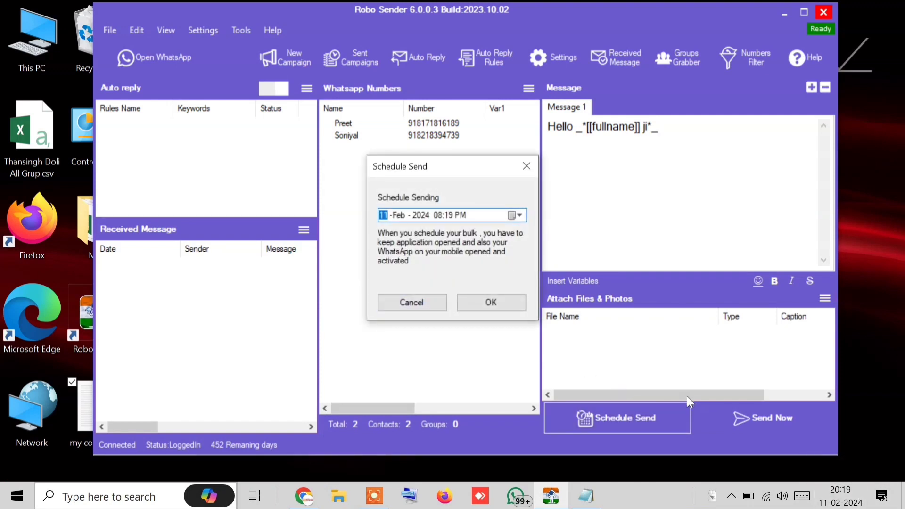
click(451, 214)
click(477, 303)
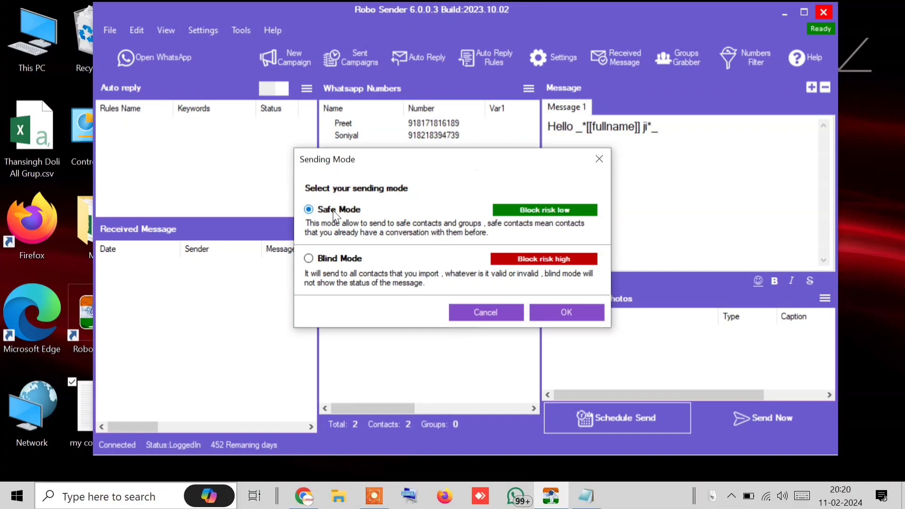
Choose Blind Mode as the sending mode and start the scheduled send
click(341, 263)
click(338, 211)
click(341, 259)
click(567, 313)
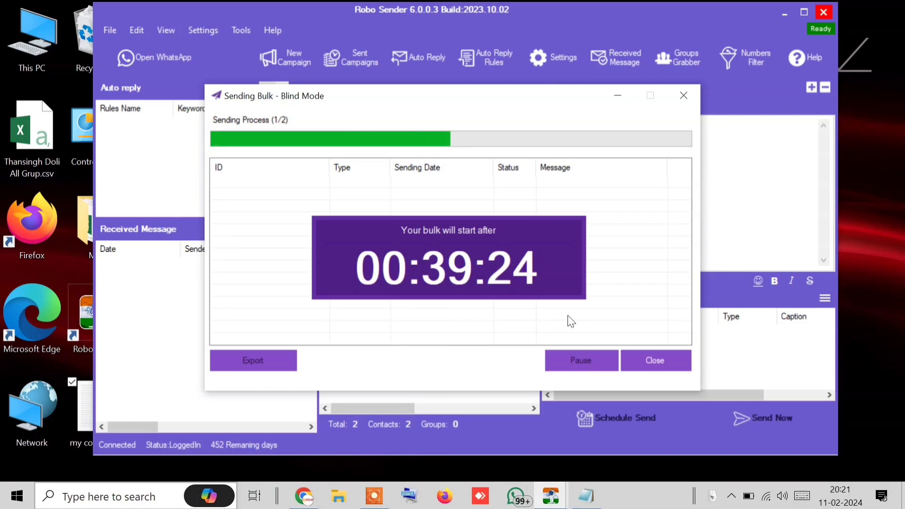
Close the countdown and send the greeting immediately in Blind Mode
click(667, 354)
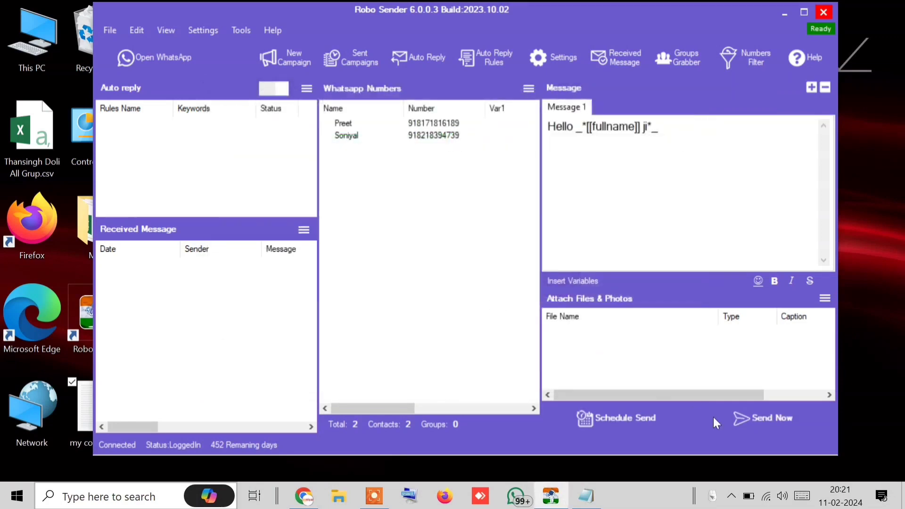
click(778, 418)
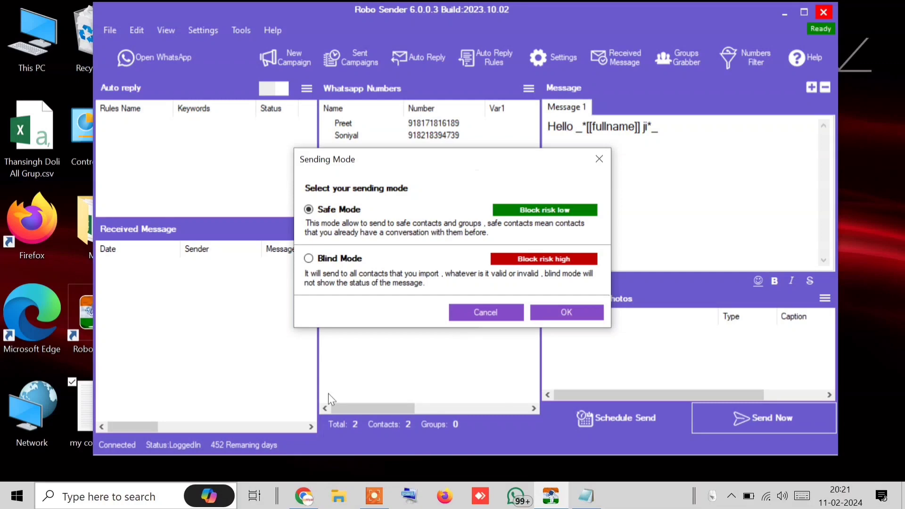
click(309, 258)
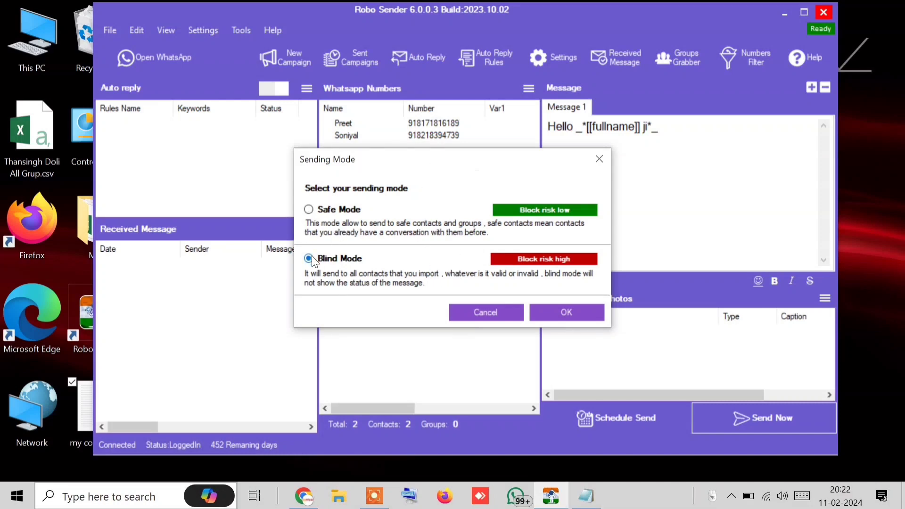
click(550, 319)
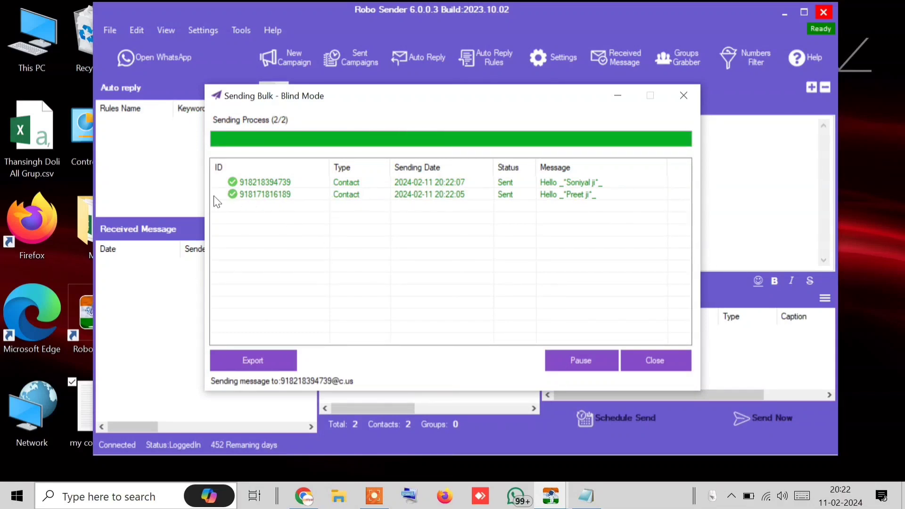
Check both contacts' WhatsApp chats for the bold italic name greeting, then close WhatsApp
click(144, 59)
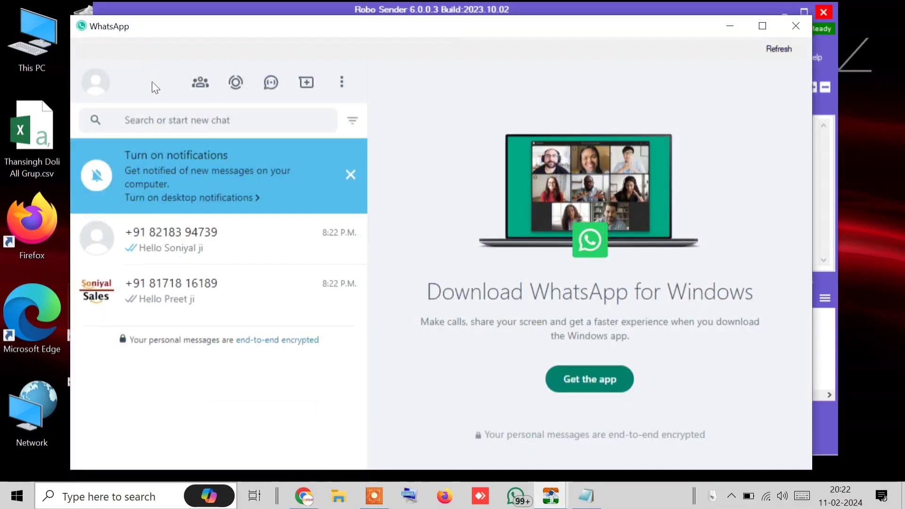
click(225, 250)
click(510, 296)
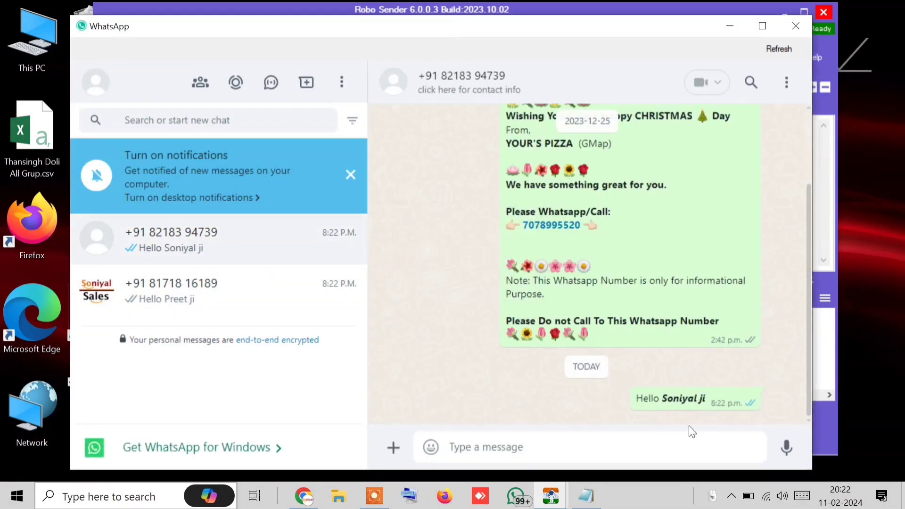
drag(724, 404, 669, 401)
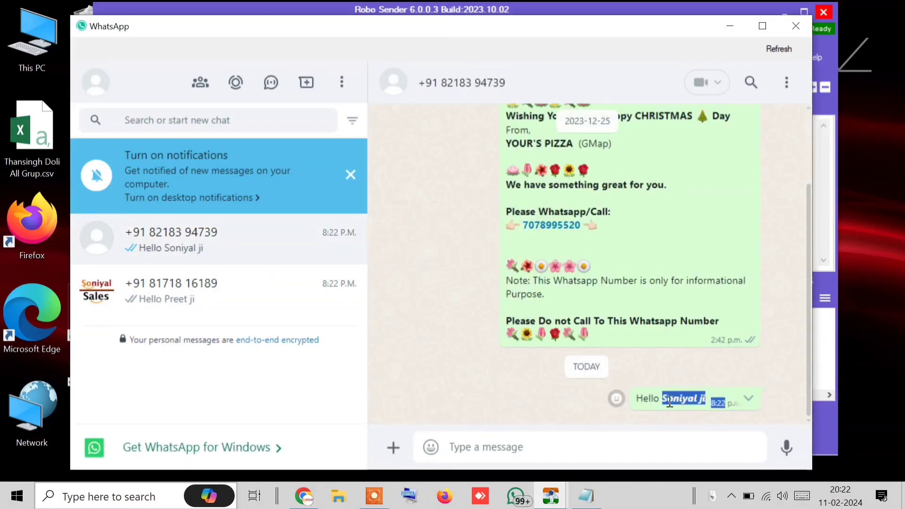
click(109, 302)
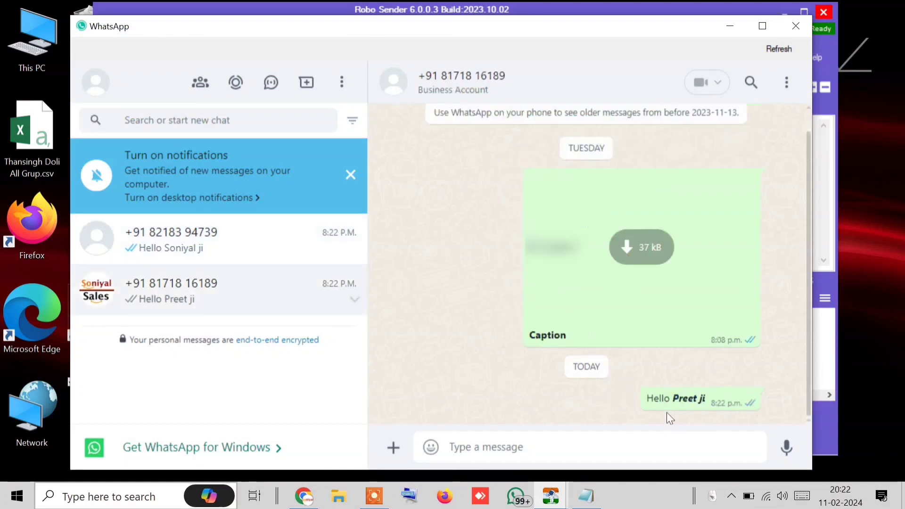
drag(676, 398, 717, 403)
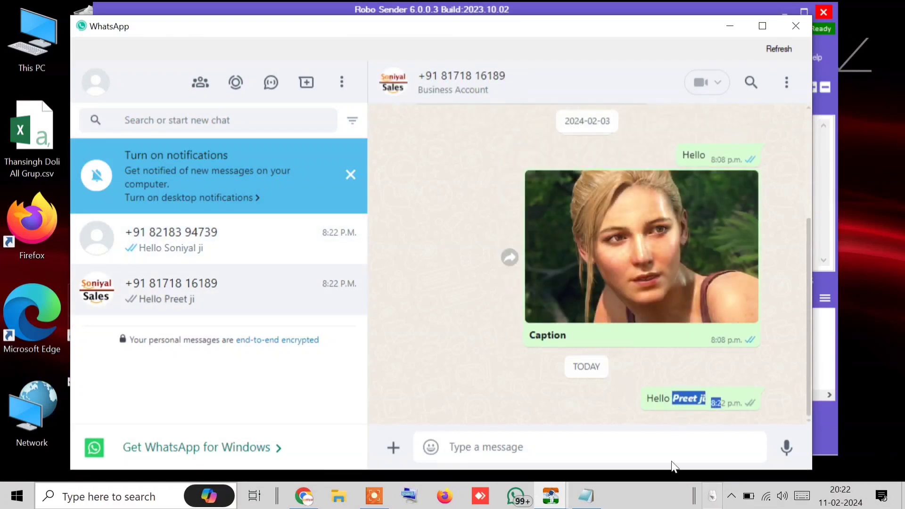
click(623, 468)
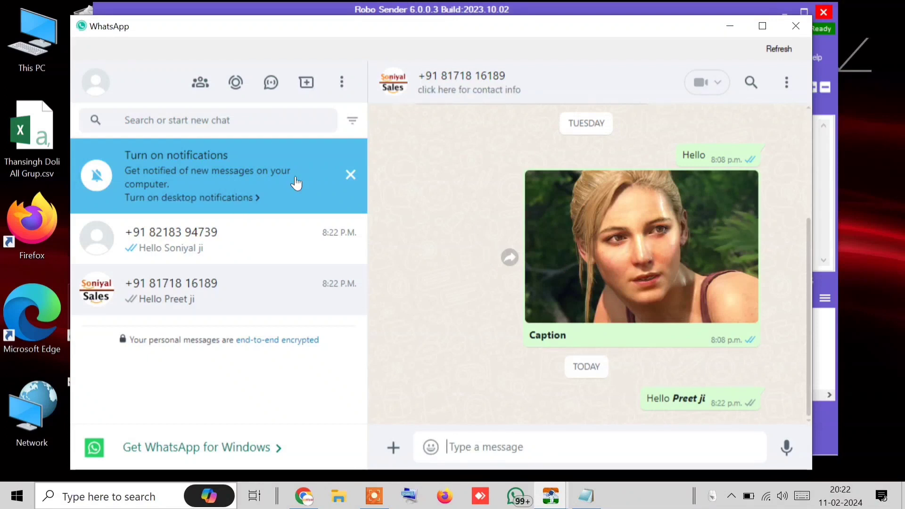
click(352, 182)
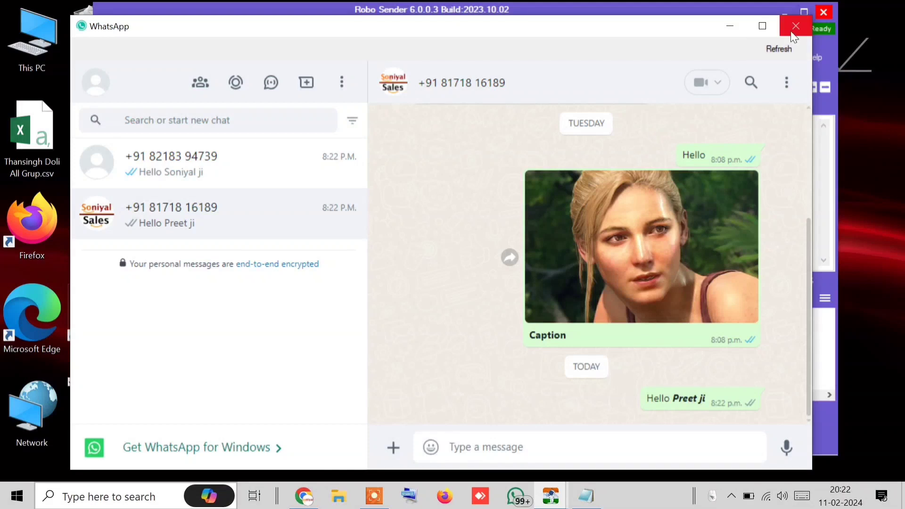
click(794, 27)
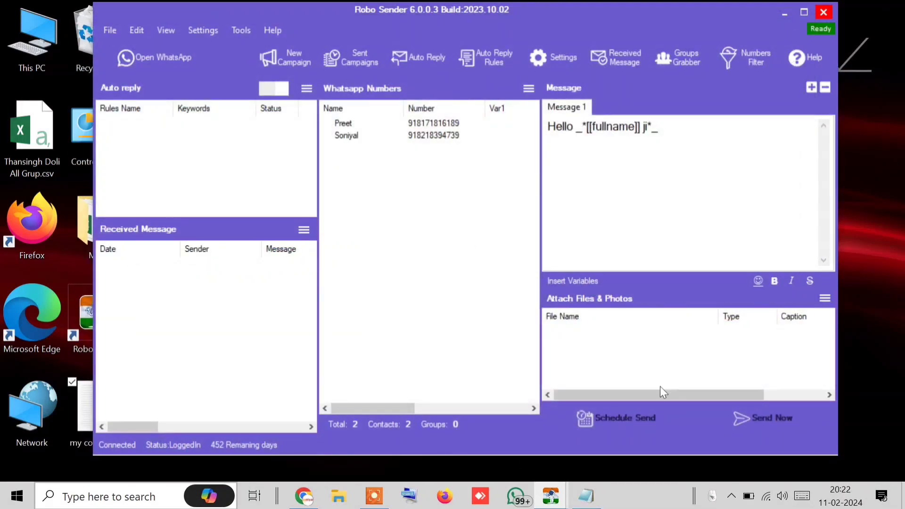
Add a Message 2 reading 'Hiiii', then return to Message 1
drag(667, 142, 535, 129)
click(665, 163)
drag(678, 161, 531, 136)
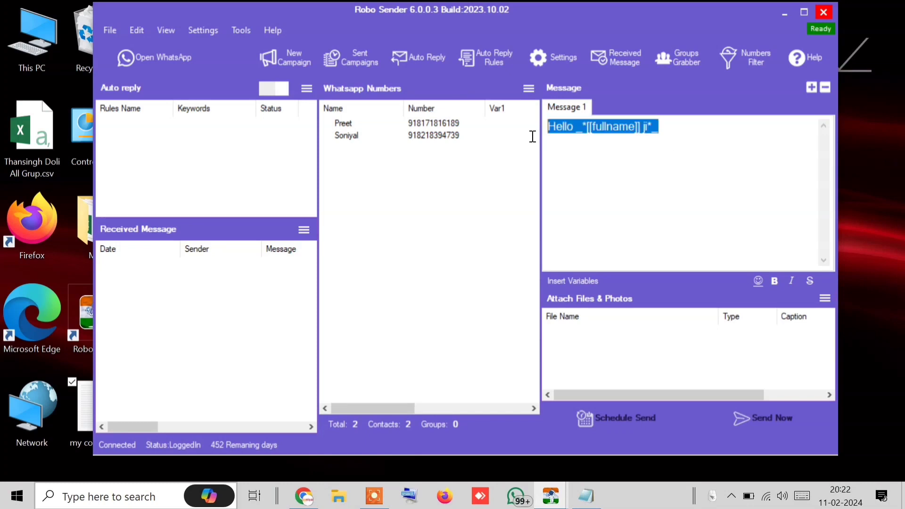
click(810, 87)
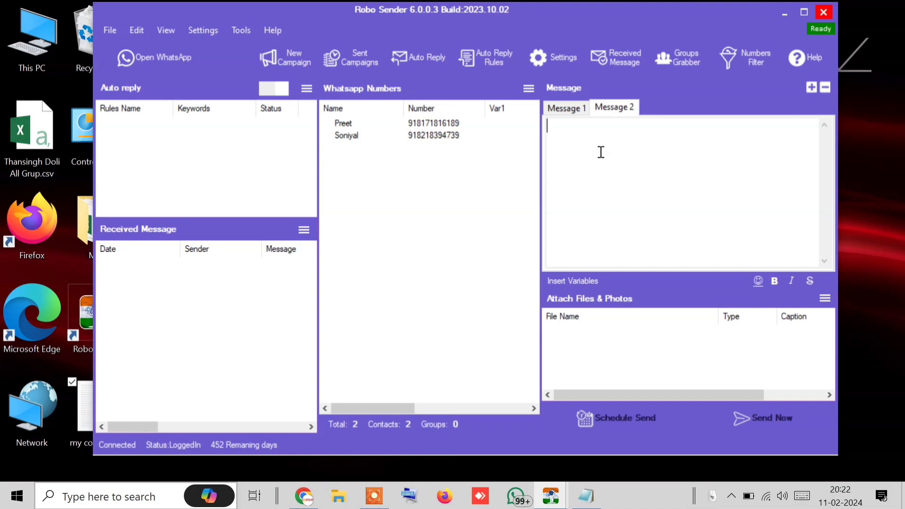
text(Hiiii)
click(558, 109)
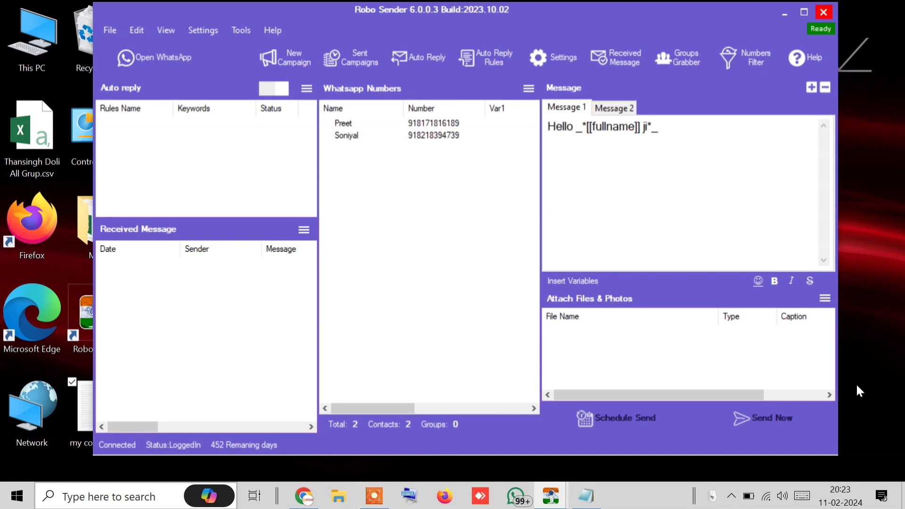
Close the earlier Sending Bulk progress window
click(740, 421)
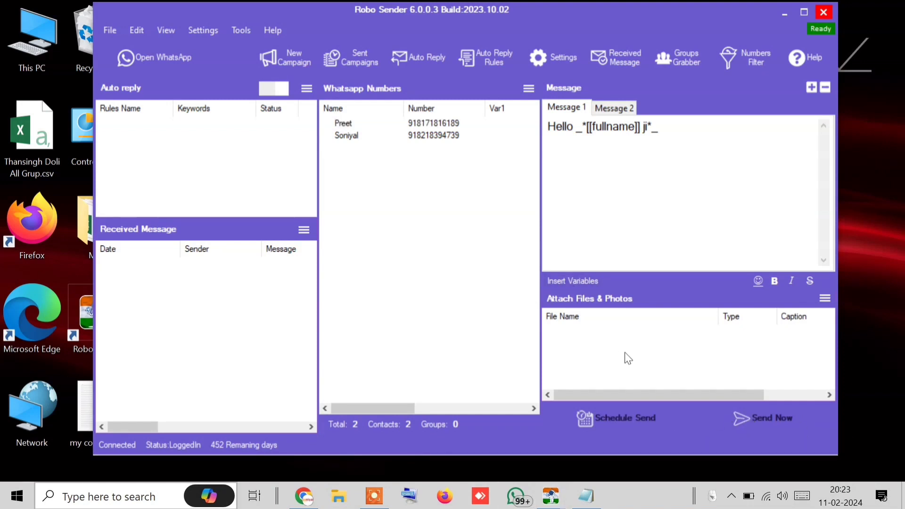
mouse_move(549, 503)
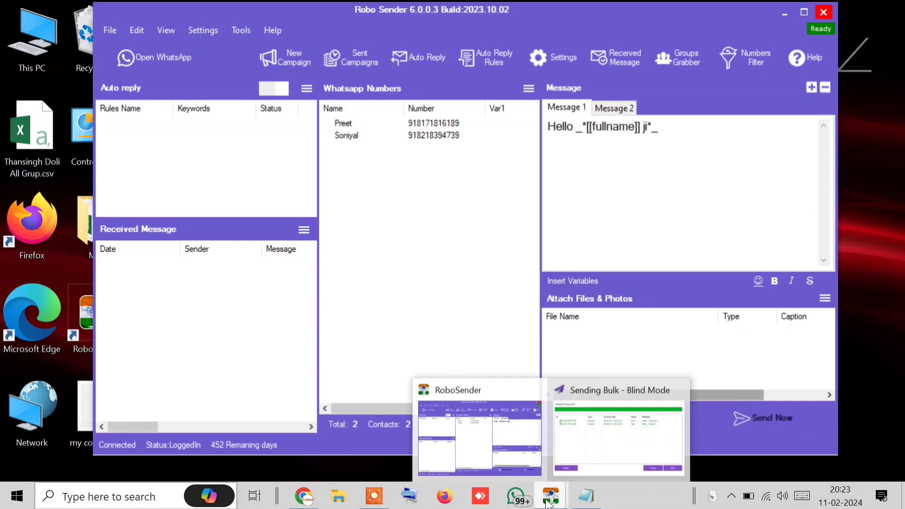
click(655, 431)
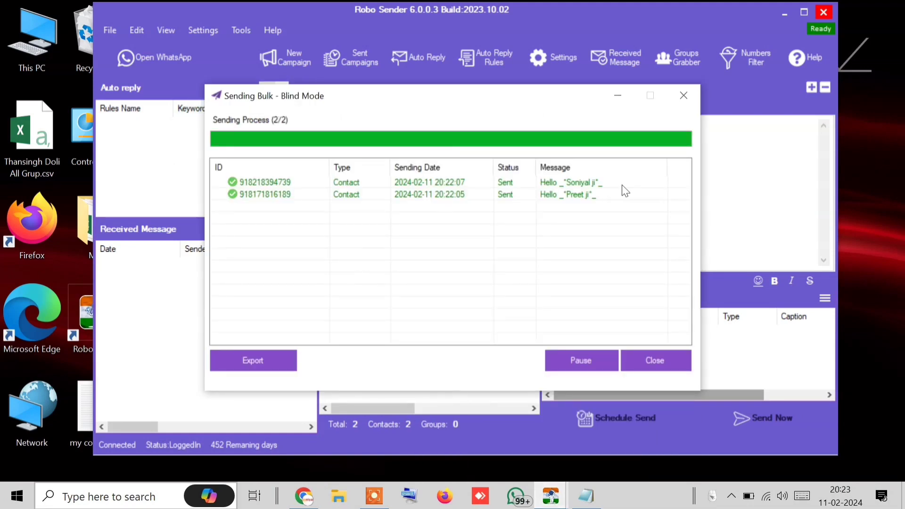
click(665, 360)
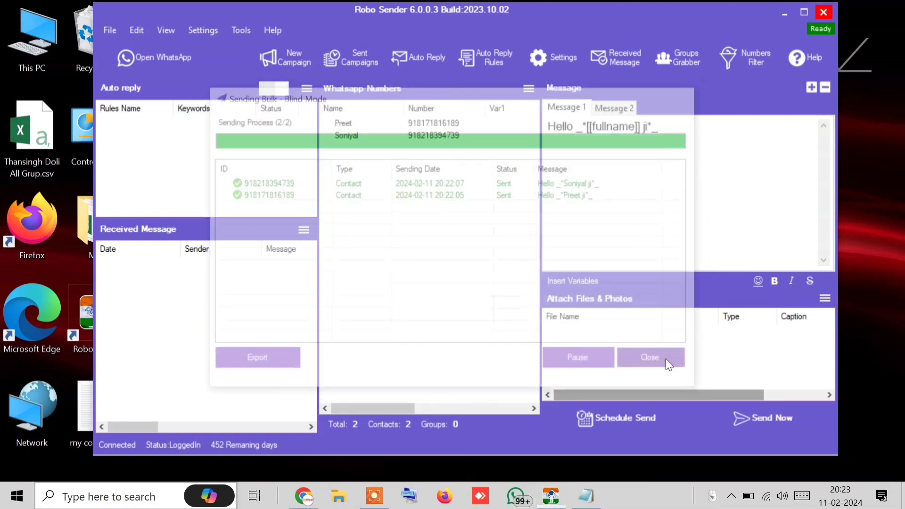
Send both messages now in Blind Mode, then open WhatsApp to check delivery
click(777, 431)
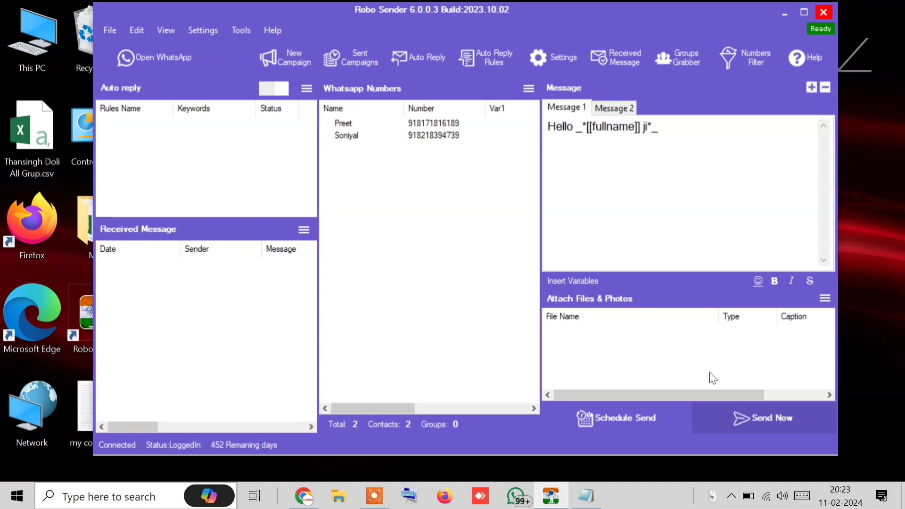
click(320, 260)
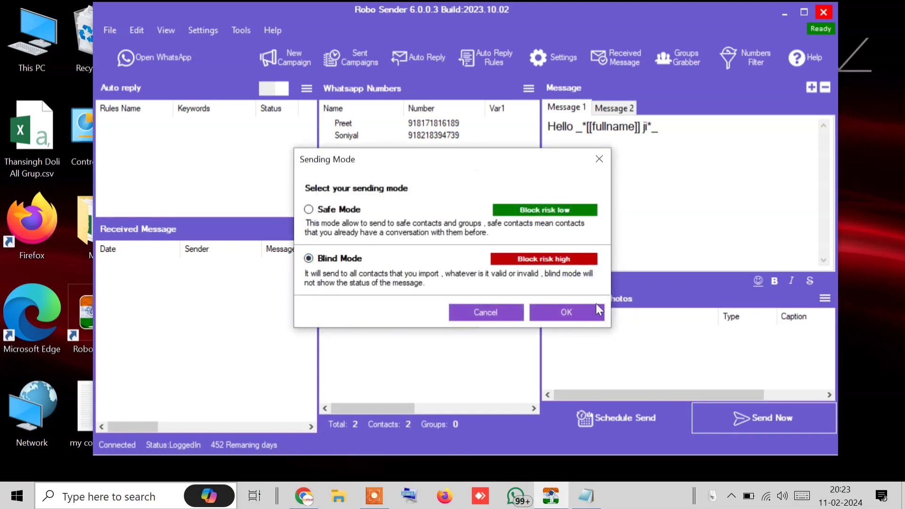
click(587, 306)
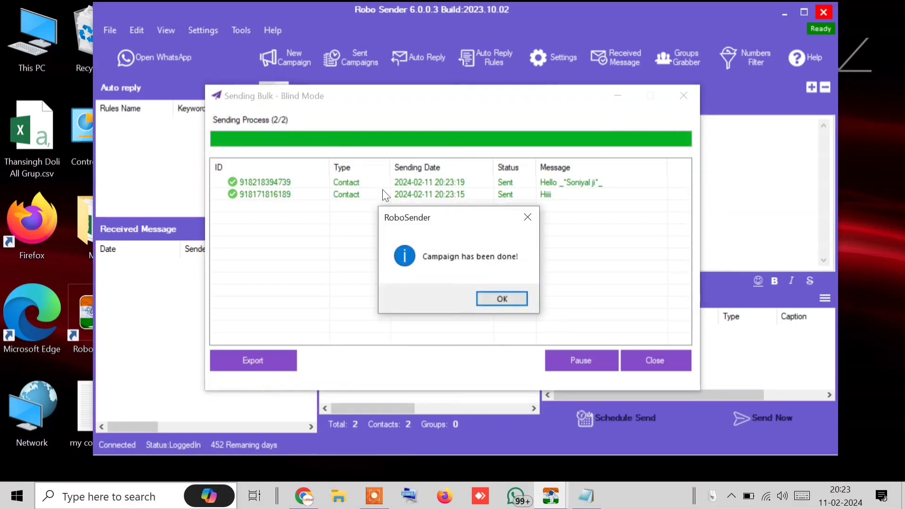
click(497, 297)
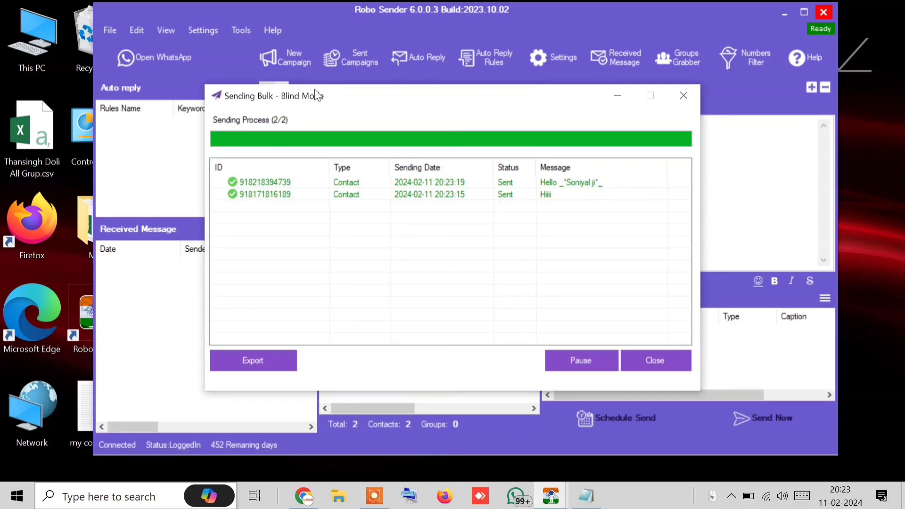
click(671, 97)
click(136, 66)
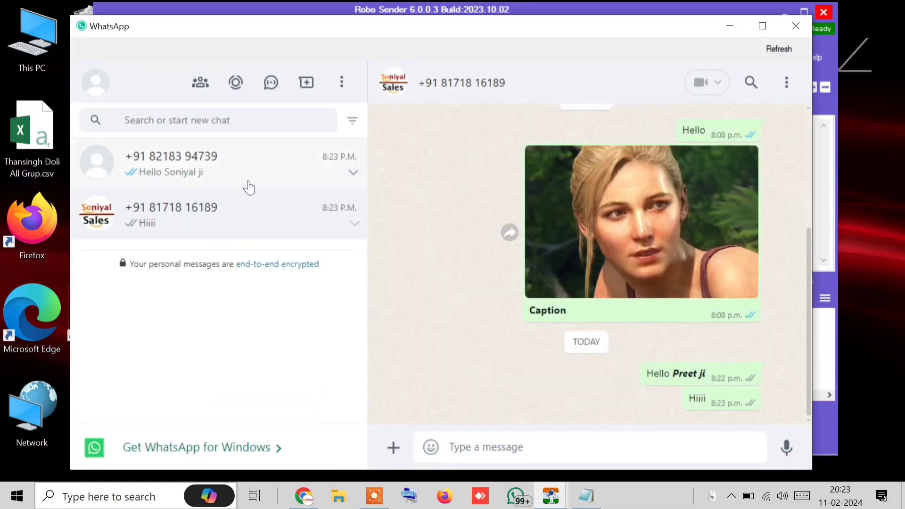
Check both contacts' chats, then minimize WhatsApp so Robo Sender is back in front
click(226, 162)
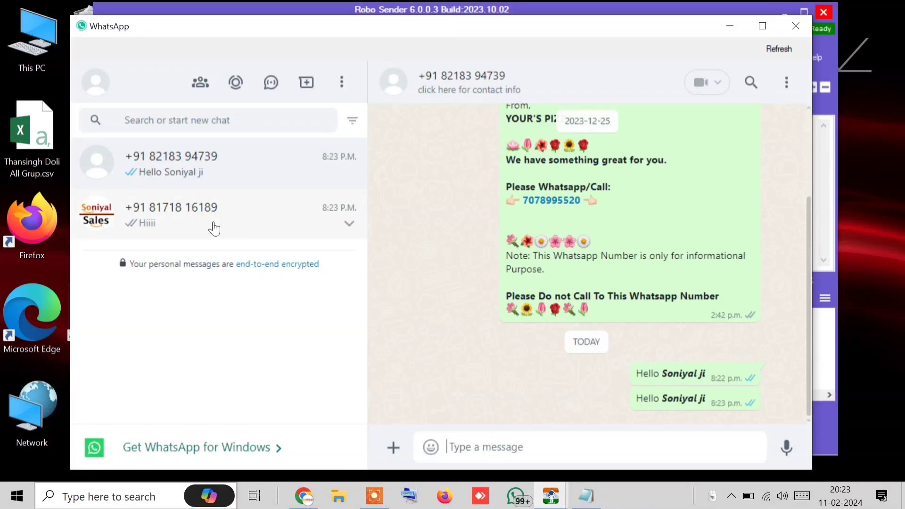
click(216, 230)
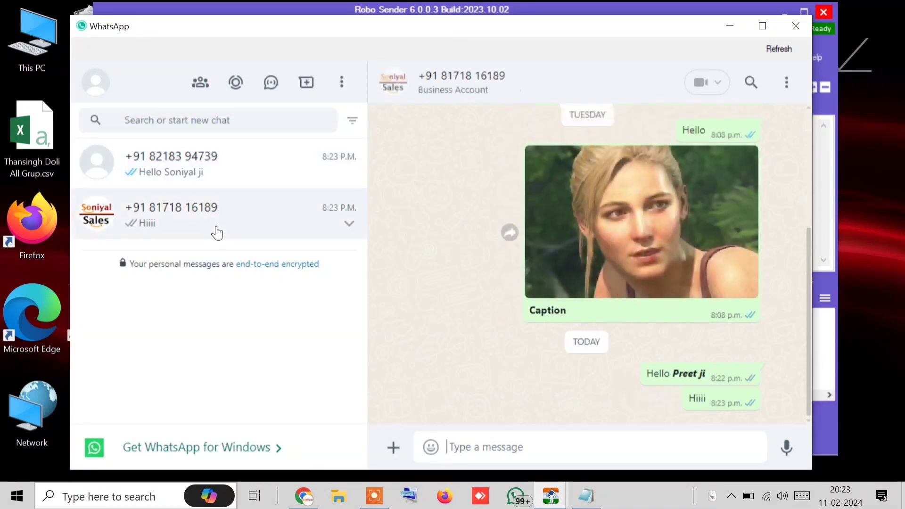
click(730, 26)
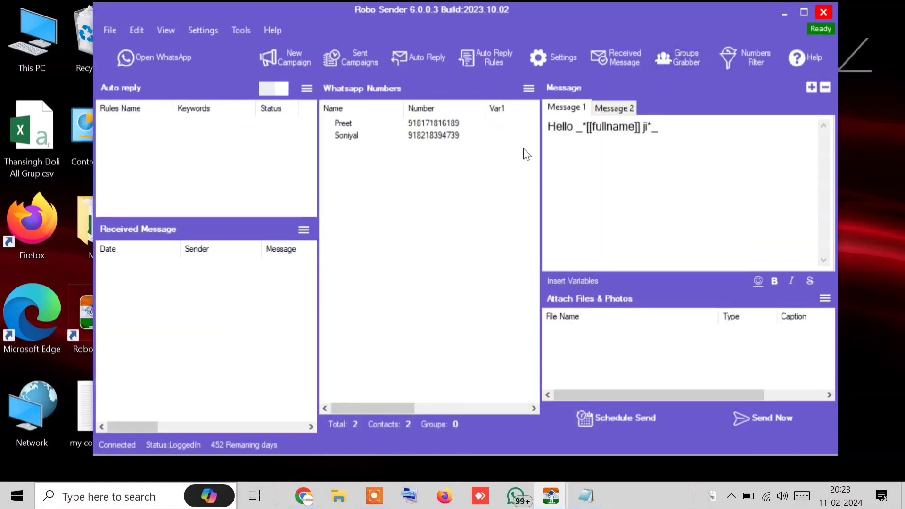
Delete the old 'Hiiii' Message 2 and add a fresh, blank Message 2
click(623, 109)
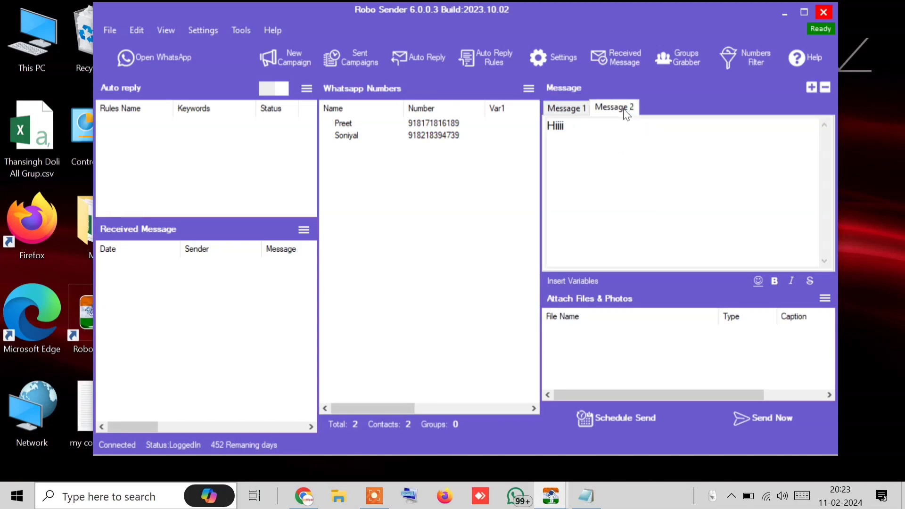
click(825, 87)
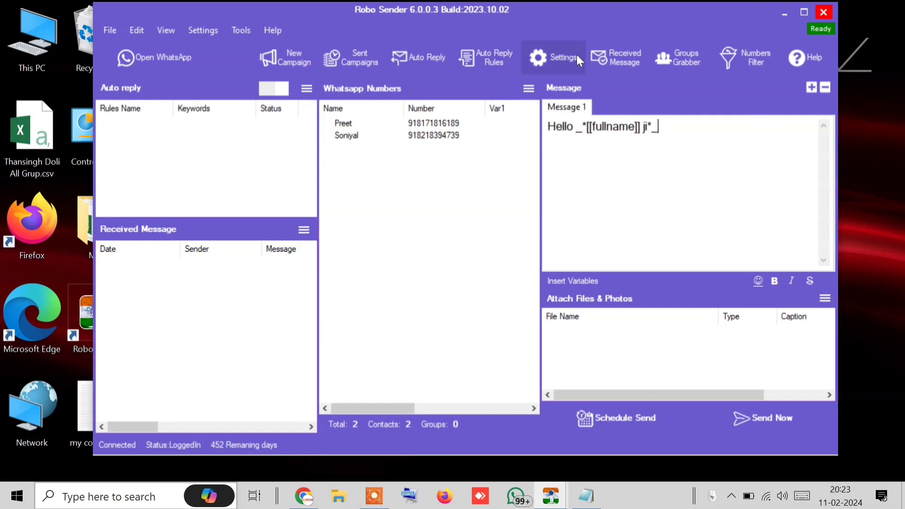
click(811, 88)
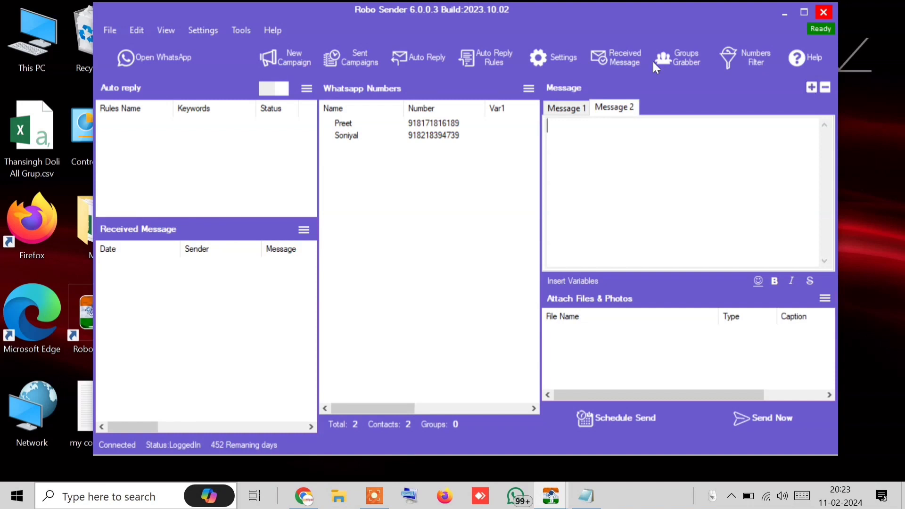
click(567, 112)
click(603, 107)
Write 'hiii' as the text of the second message
click(566, 111)
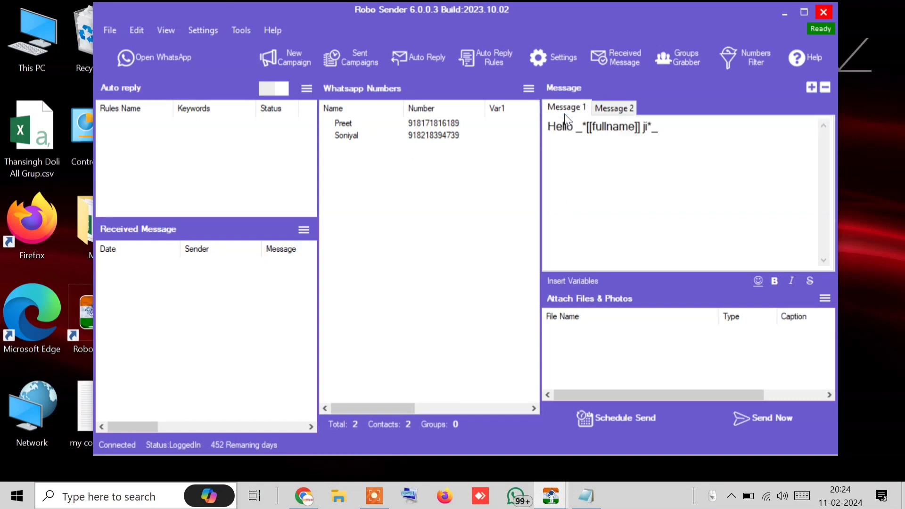
click(617, 108)
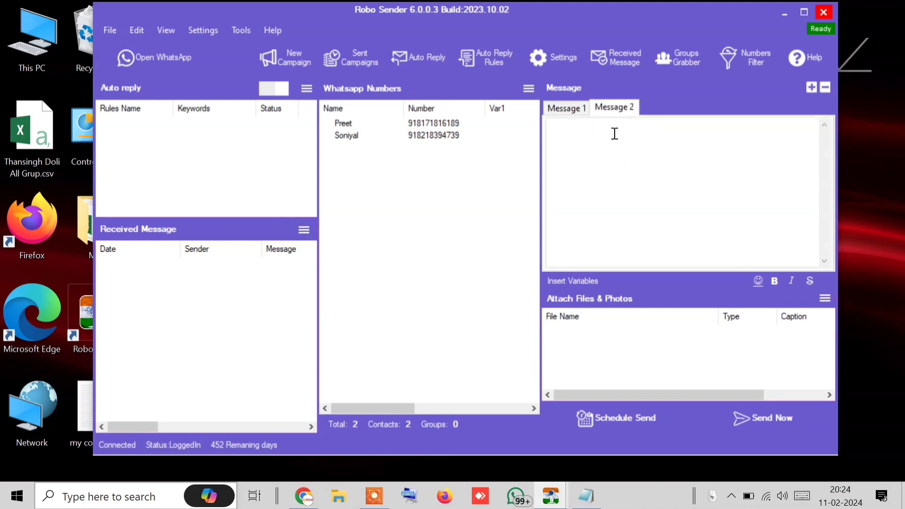
text(hiii)
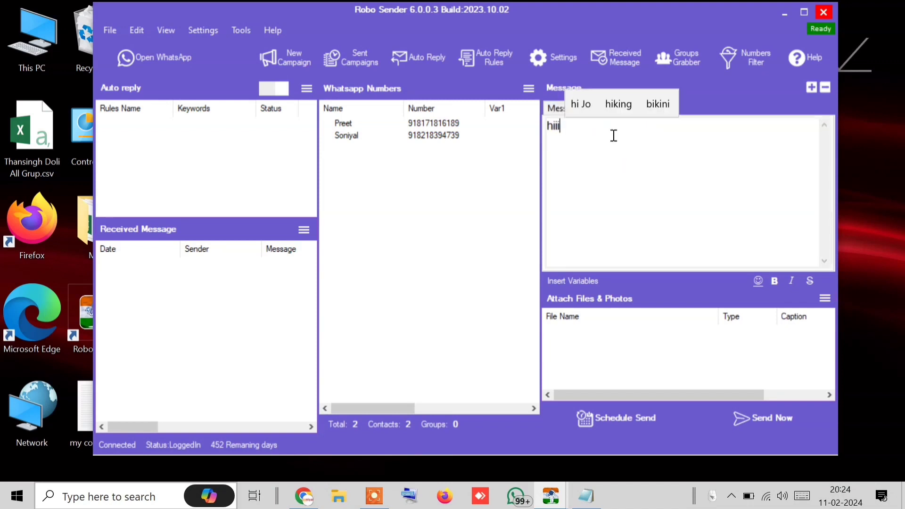
Manually import a third contact's phone number into the recipient list
click(524, 88)
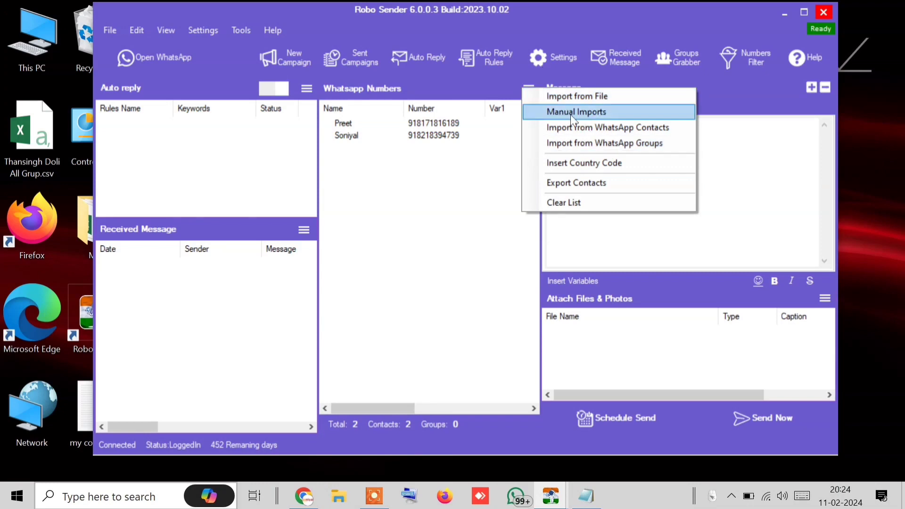
click(582, 148)
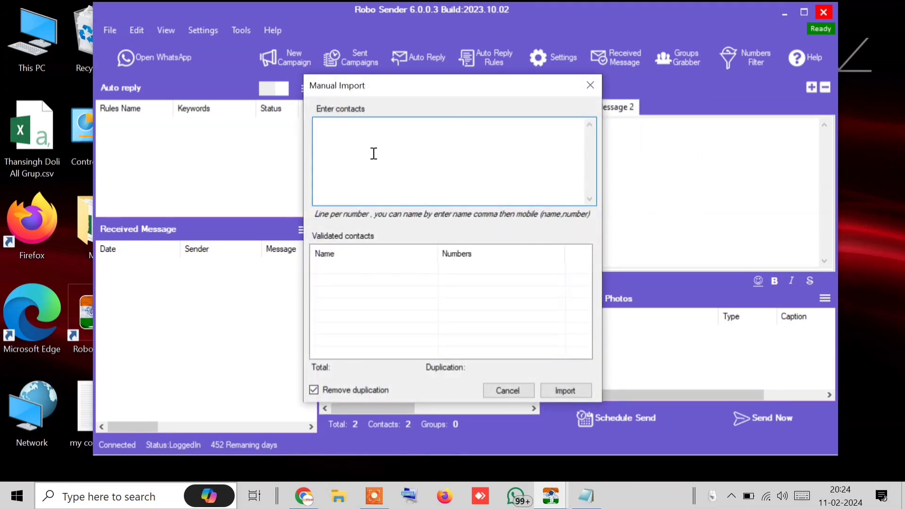
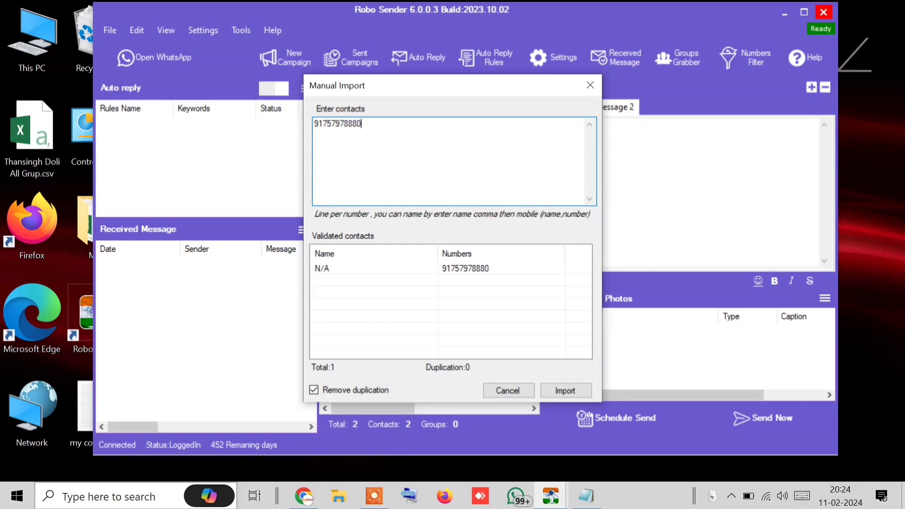
click(572, 389)
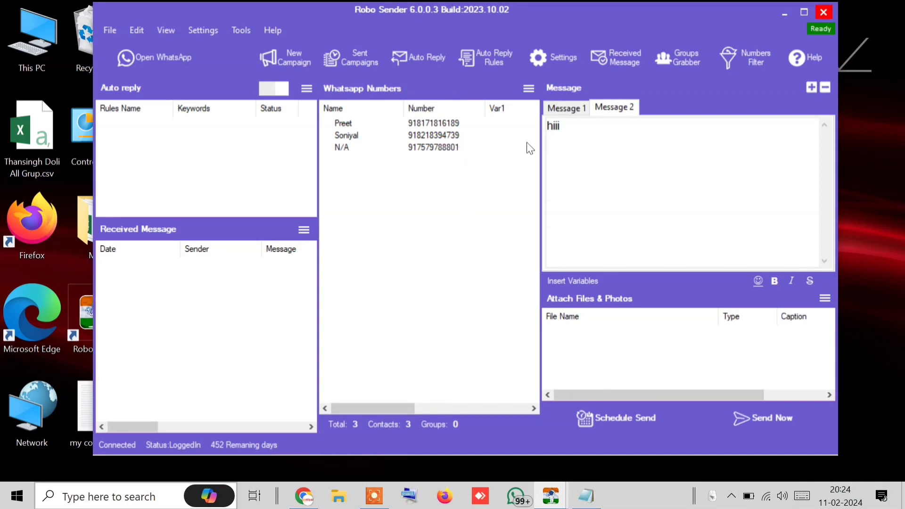
click(410, 148)
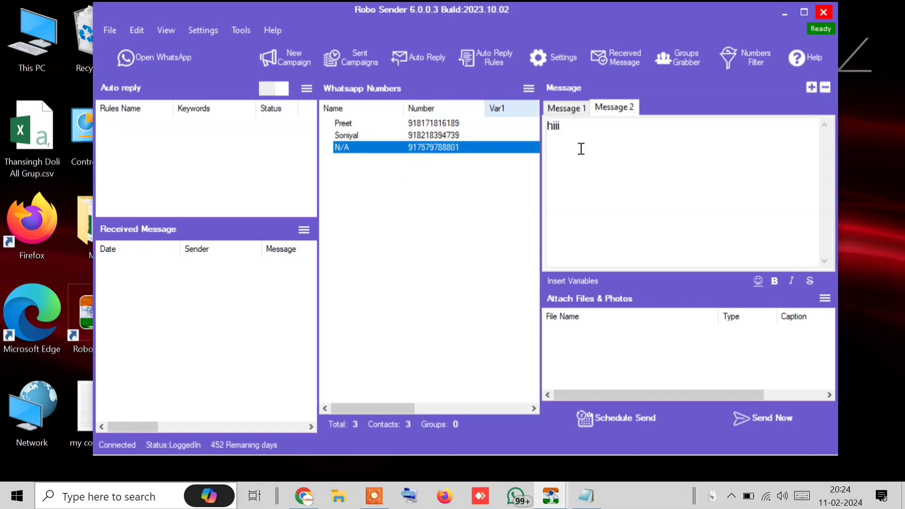
Send the campaign to all three contacts in Blind Mode and close the finished 3/3 report
click(773, 418)
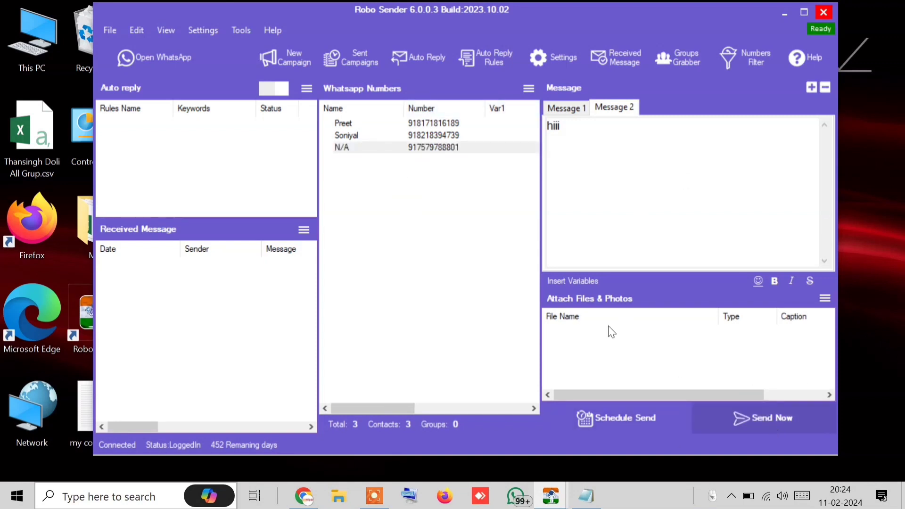
click(343, 261)
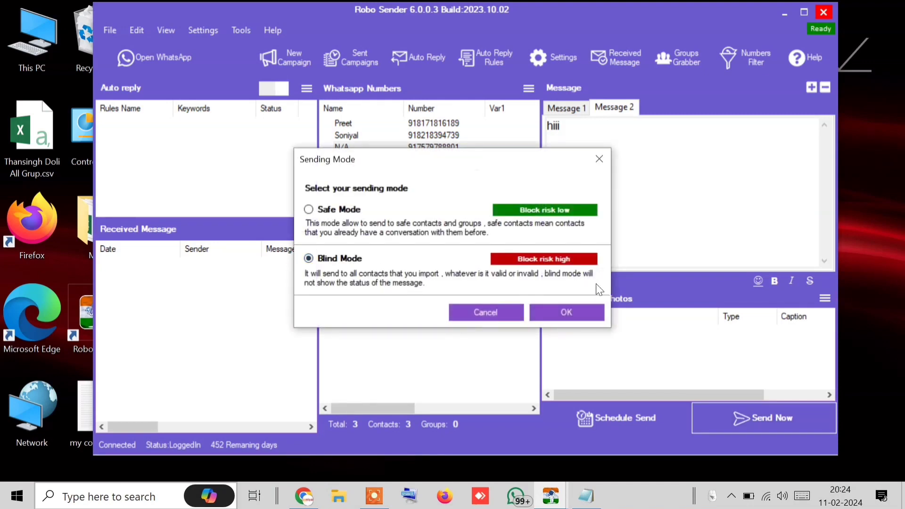
click(579, 307)
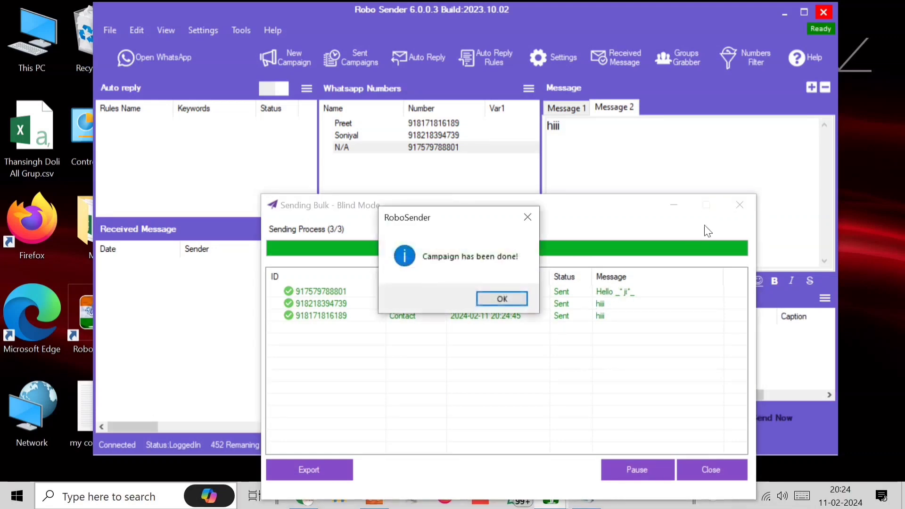
click(504, 296)
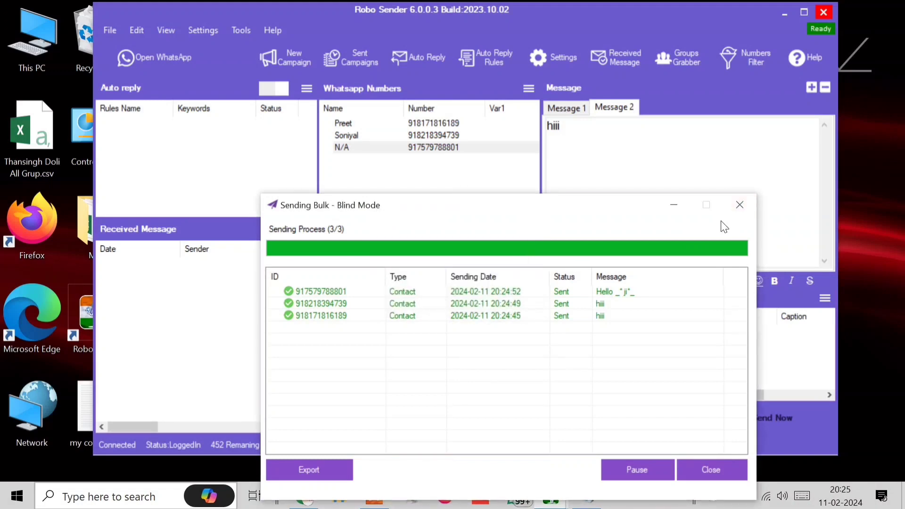
click(739, 204)
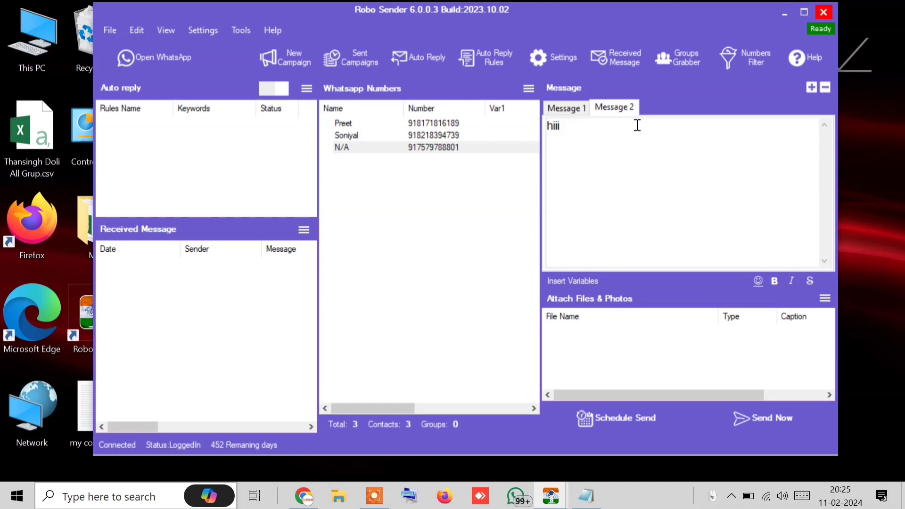
Delete Message 2, leaving only the full-name greeting as the message
click(825, 87)
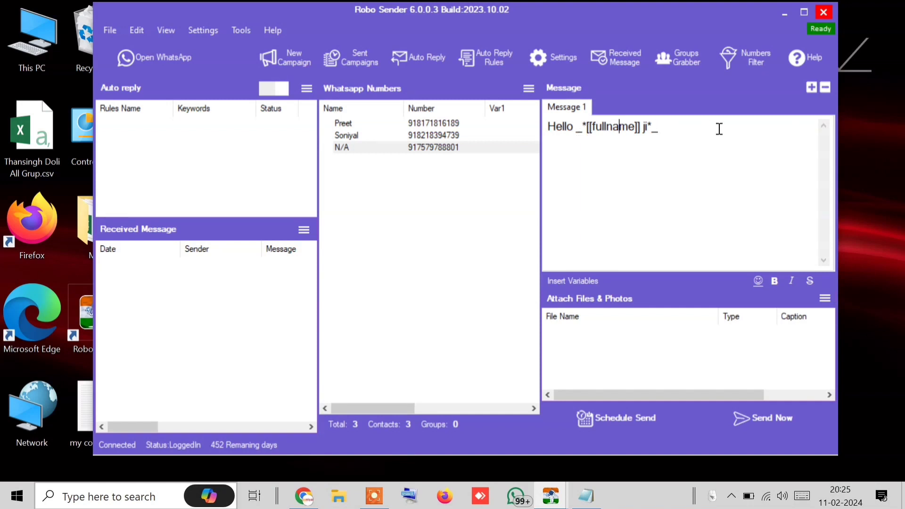
drag(716, 127, 464, 137)
click(643, 199)
drag(717, 150, 550, 113)
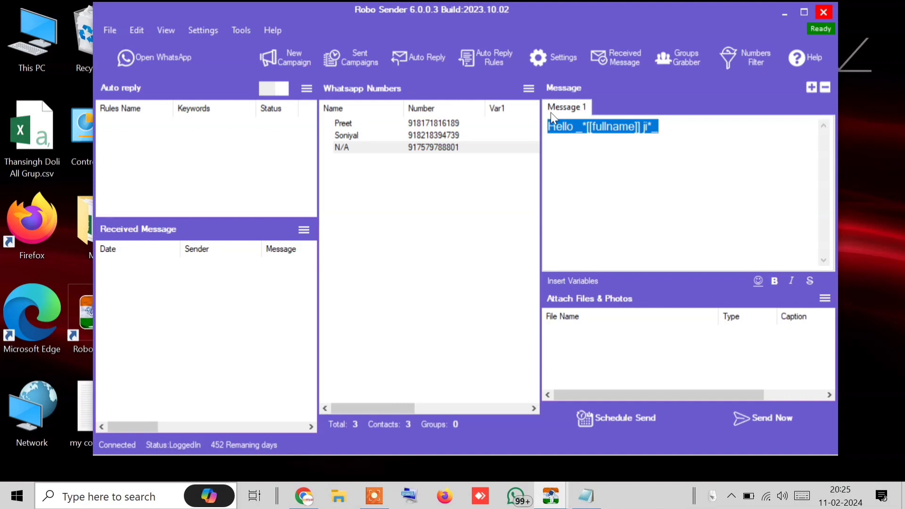
click(651, 176)
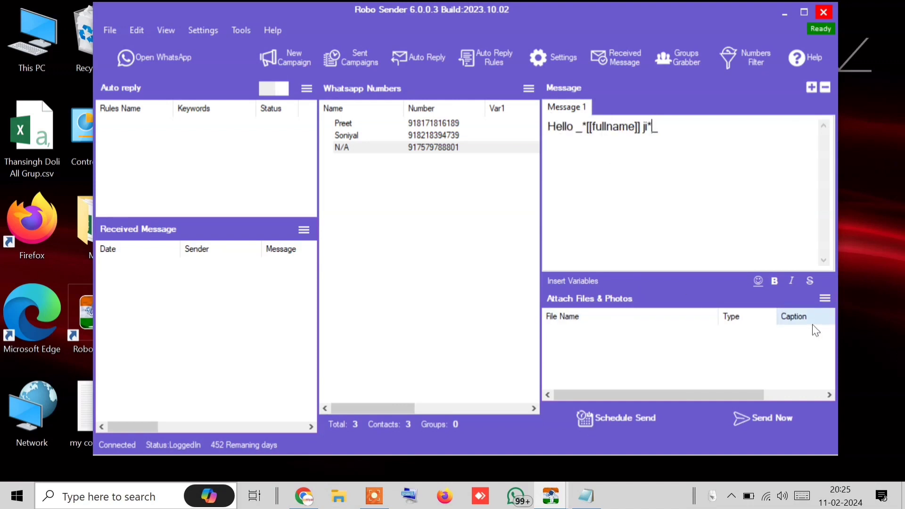
Start a photo attachment but cancel the file picker, then bring up the WhatsApp window
click(825, 298)
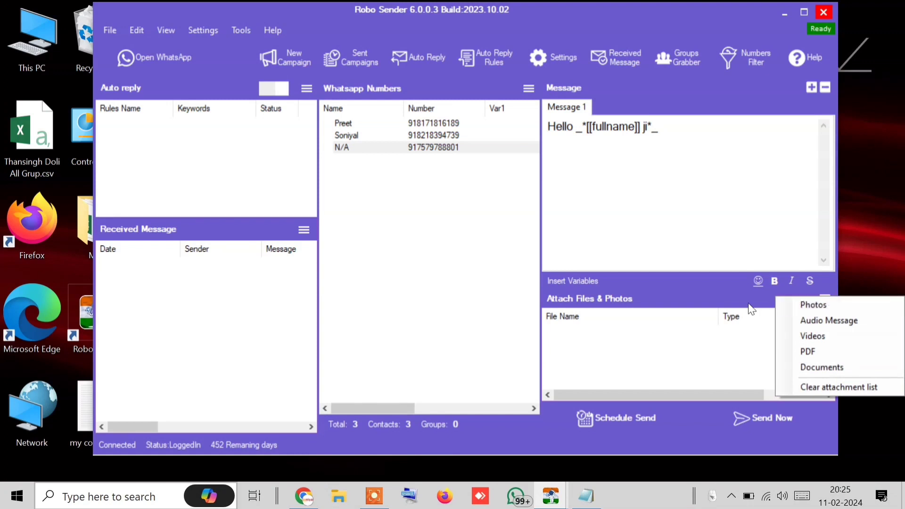
key(Escape)
drag(711, 140, 454, 99)
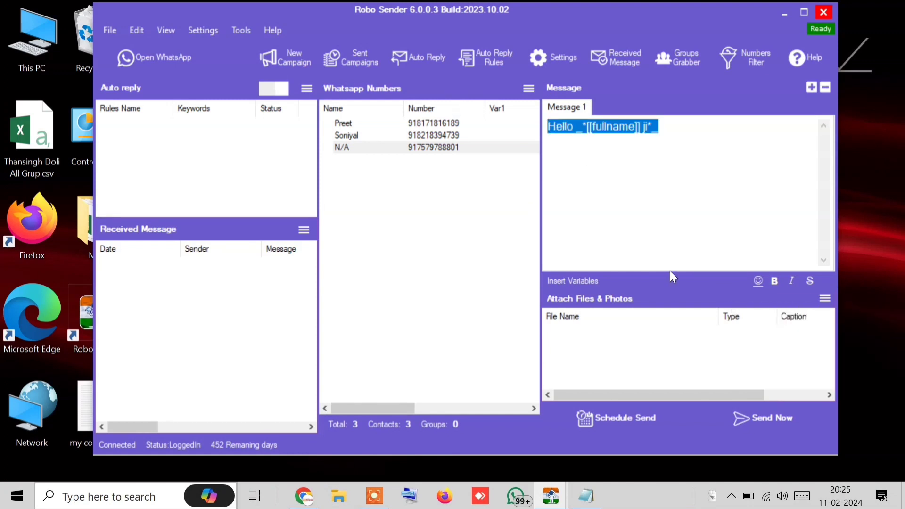
drag(757, 215, 480, 145)
click(830, 300)
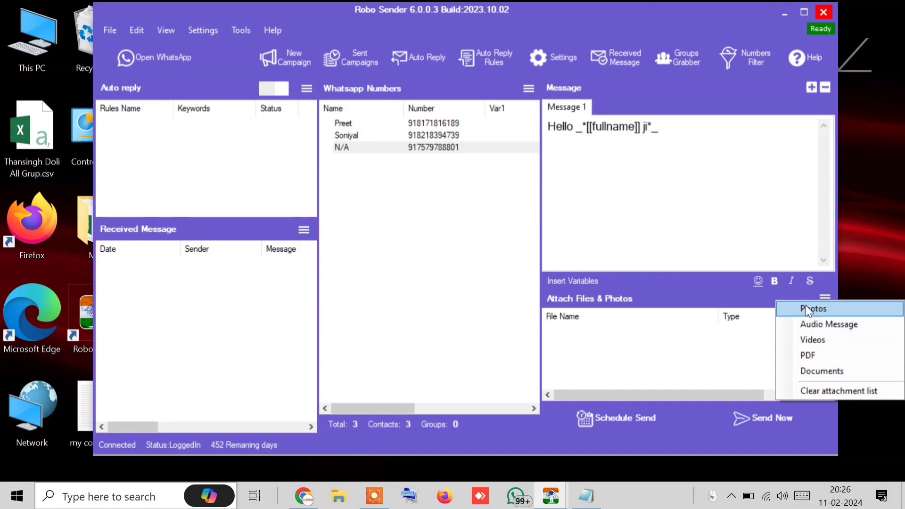
click(809, 311)
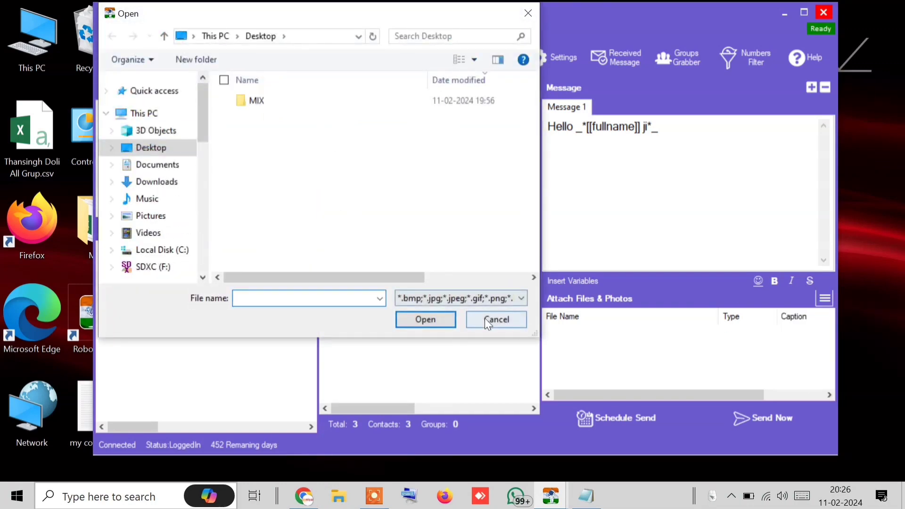
click(485, 318)
click(183, 62)
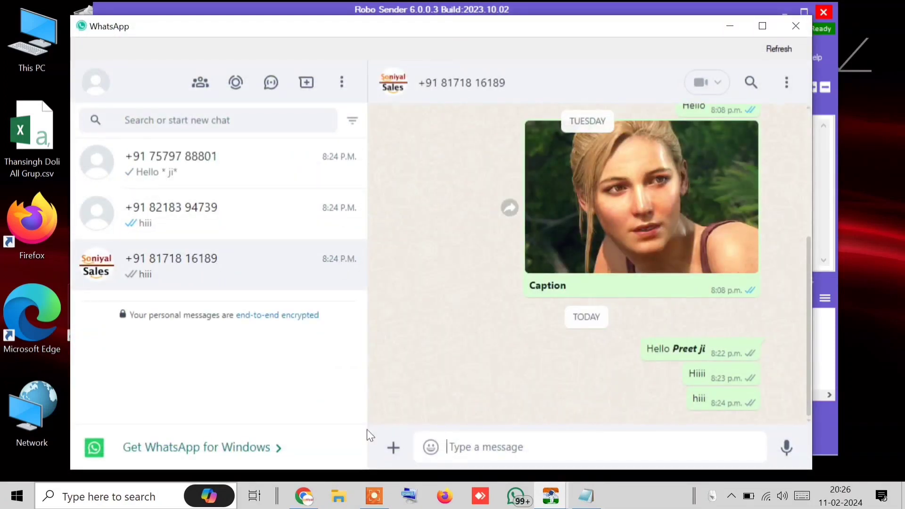
Load the WhatsApp Image file from Downloads into the chat's photo send preview
click(393, 447)
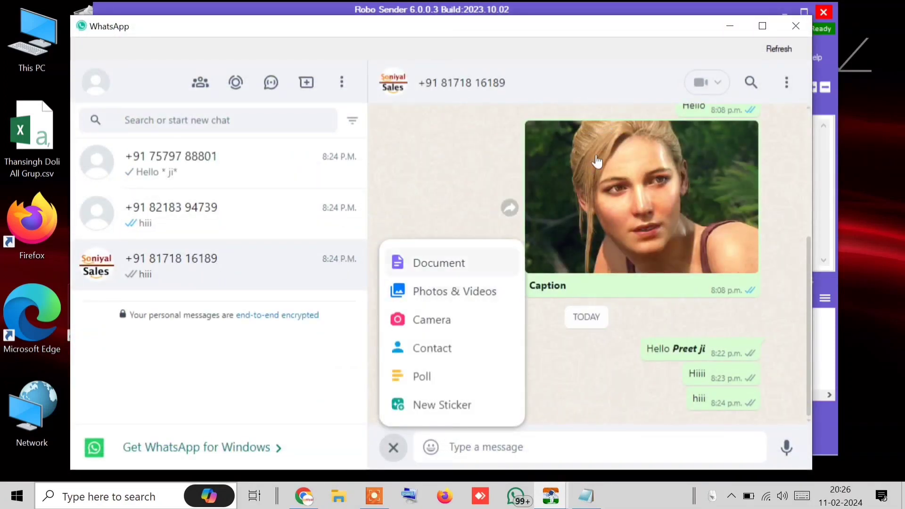
click(658, 217)
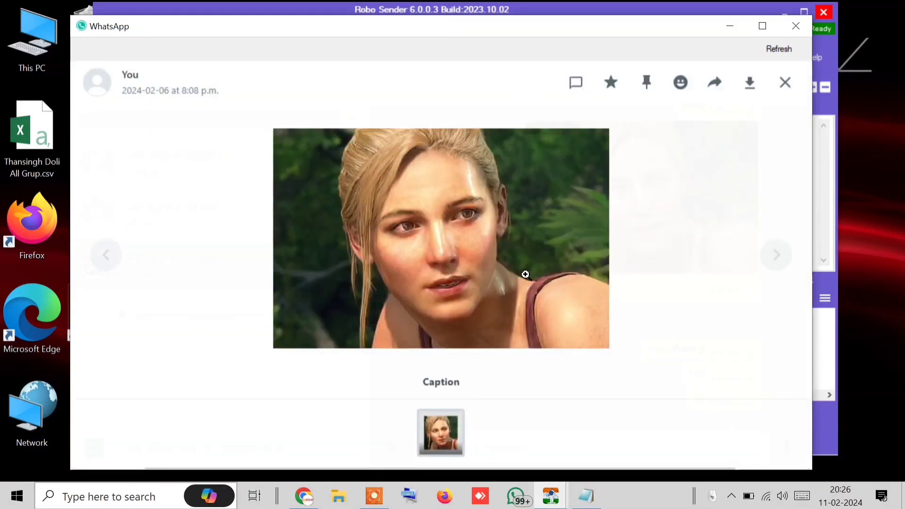
click(786, 84)
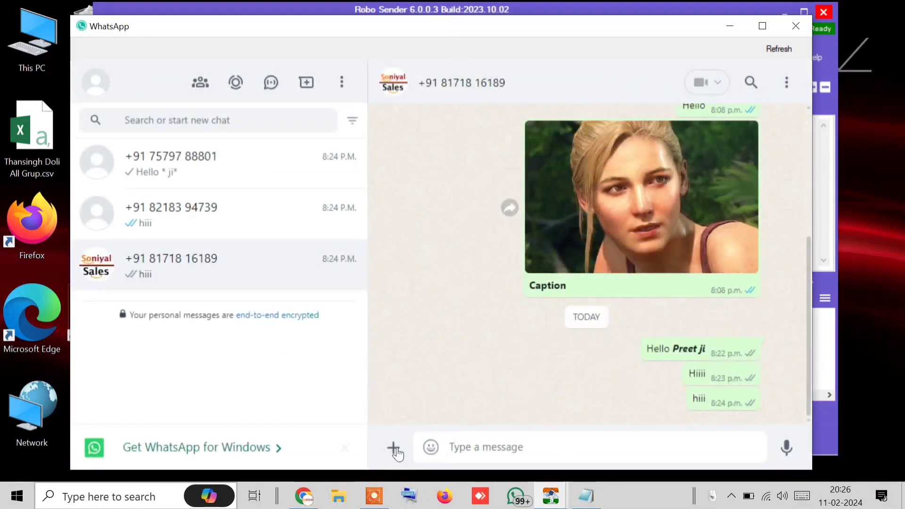
click(393, 449)
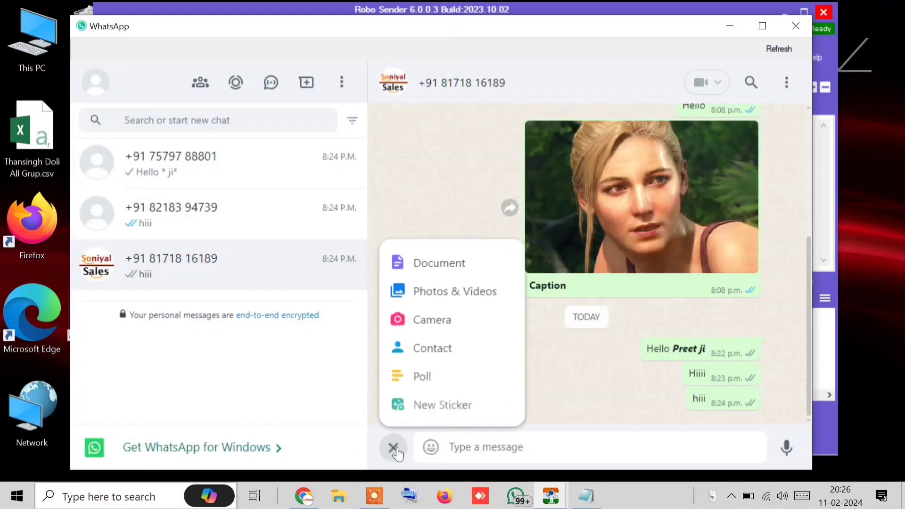
click(469, 290)
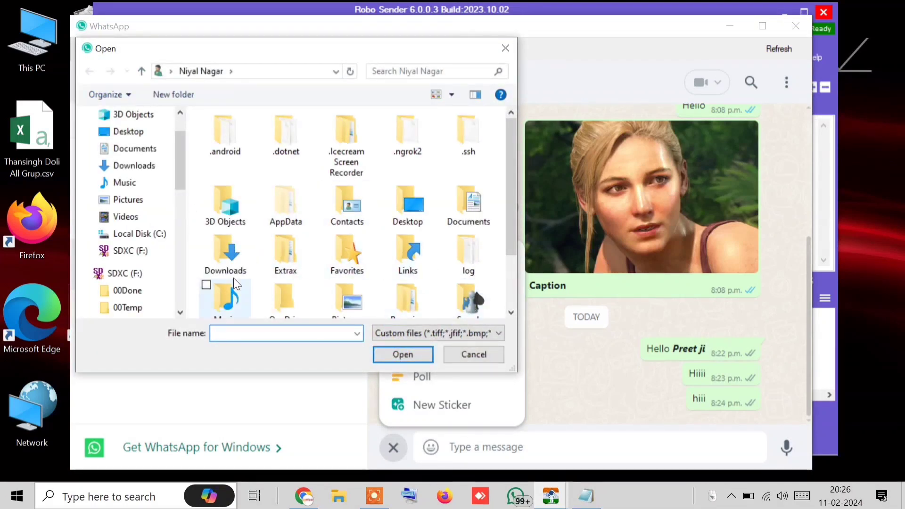
click(134, 165)
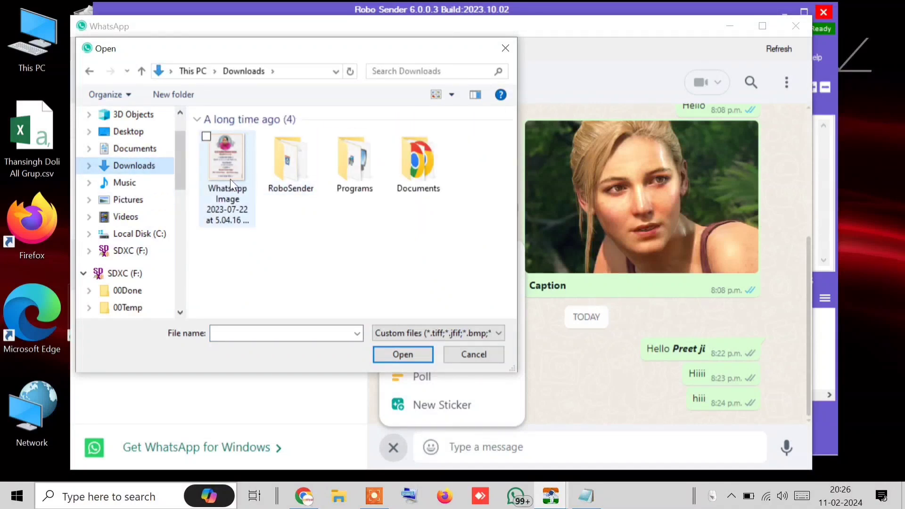
click(230, 179)
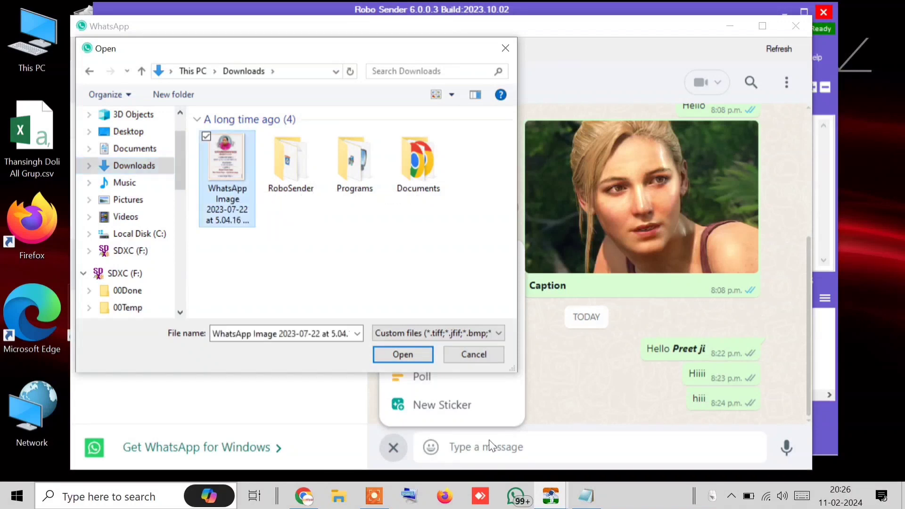
click(403, 354)
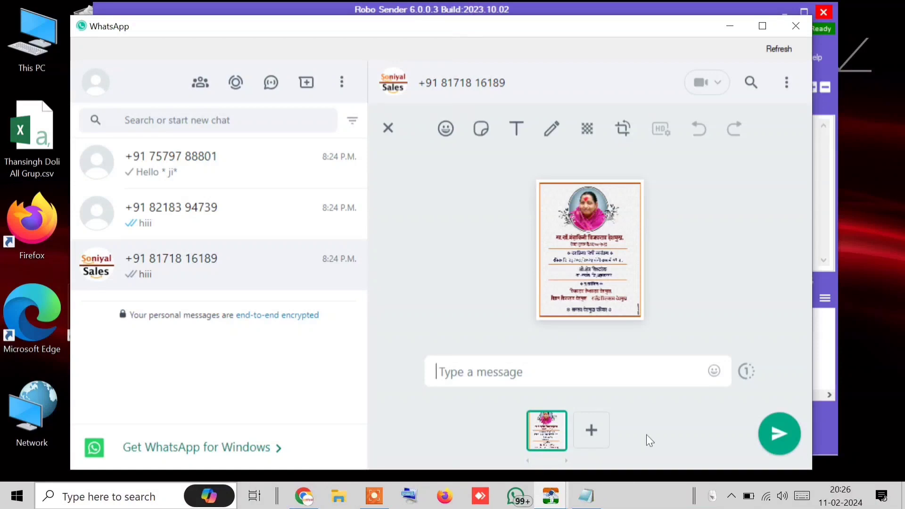
Send the memorial invitation image, download a copy from the viewer, and return to Robo Sender
click(788, 425)
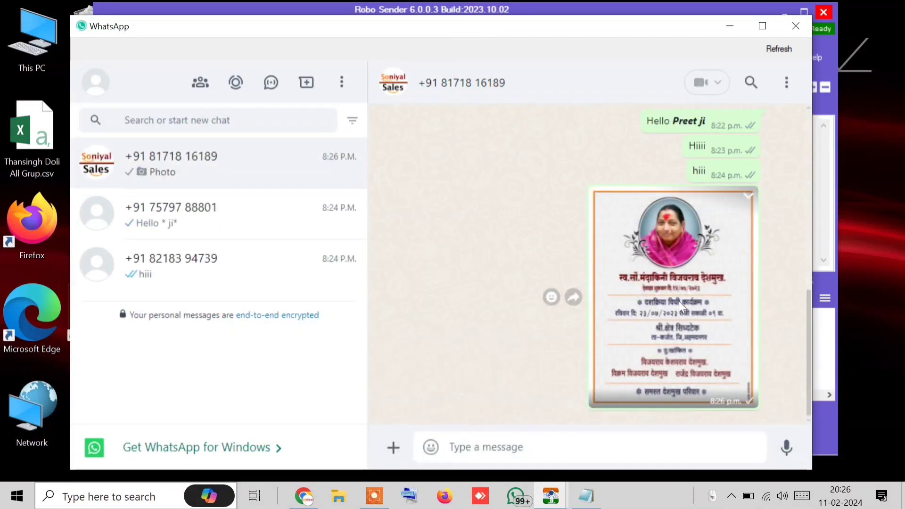
click(679, 301)
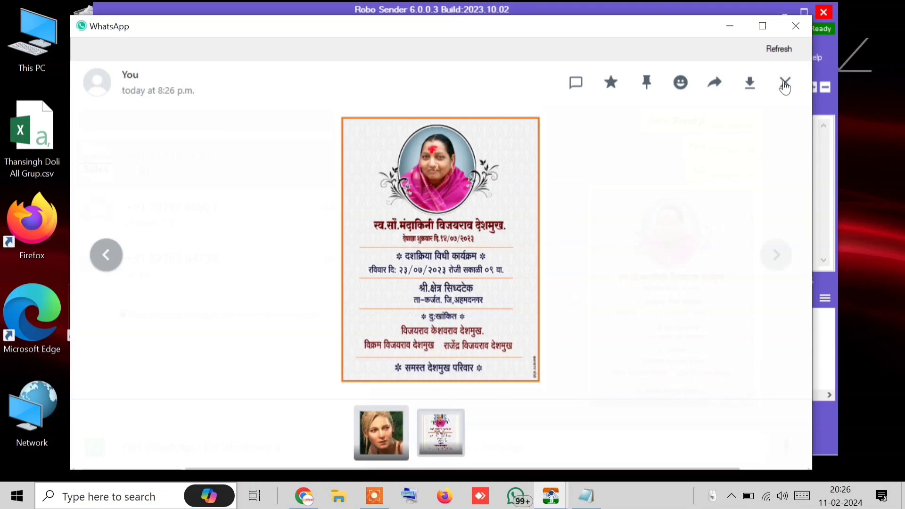
click(749, 82)
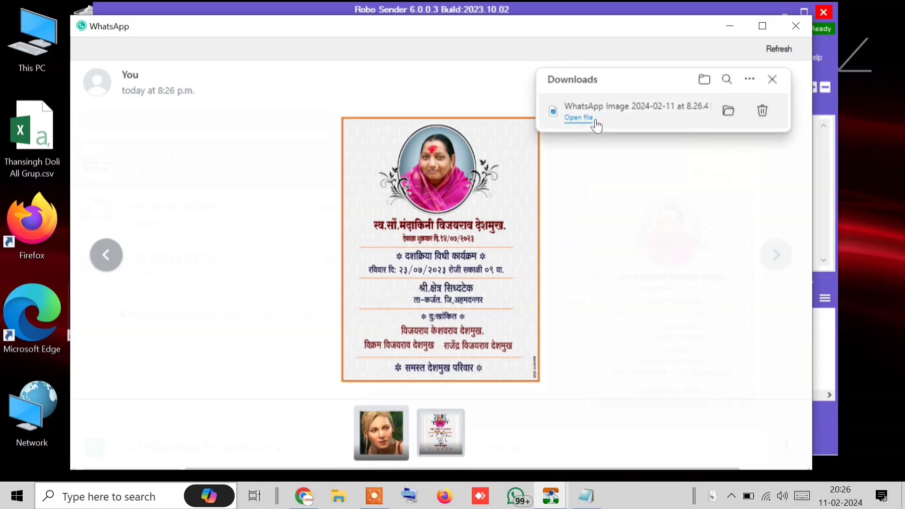
click(772, 79)
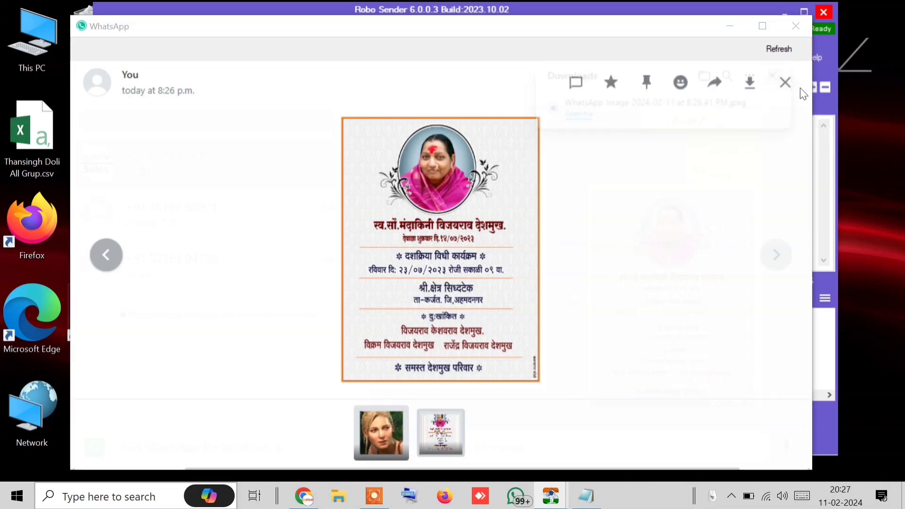
click(785, 82)
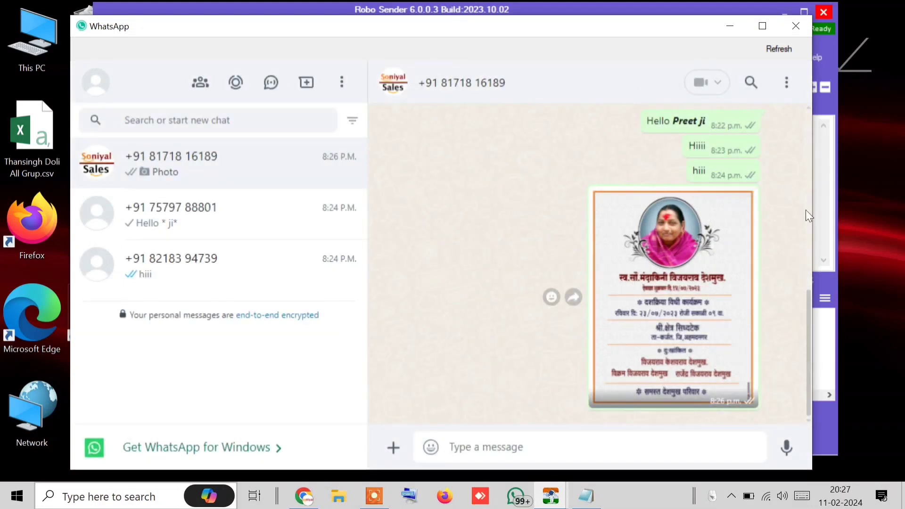
click(818, 180)
Start a photo attachment and browse the Downloads and Music folders for images
click(825, 297)
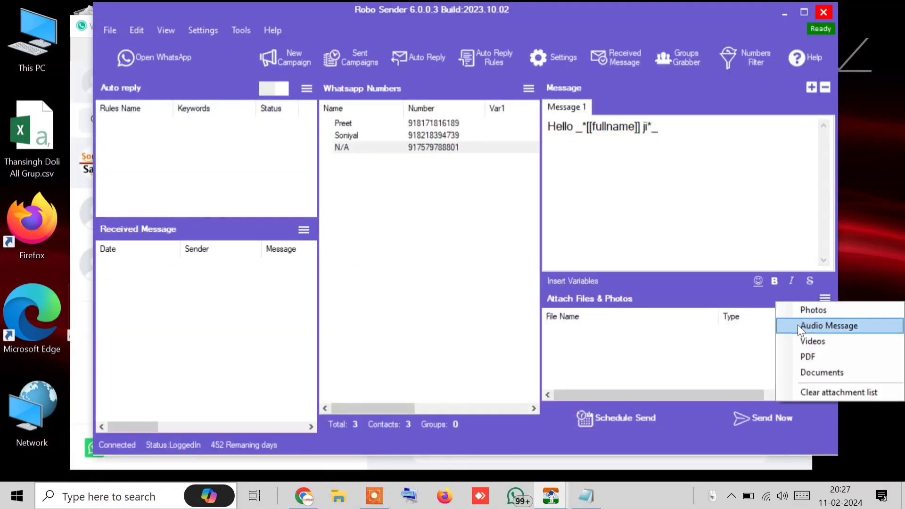
click(813, 310)
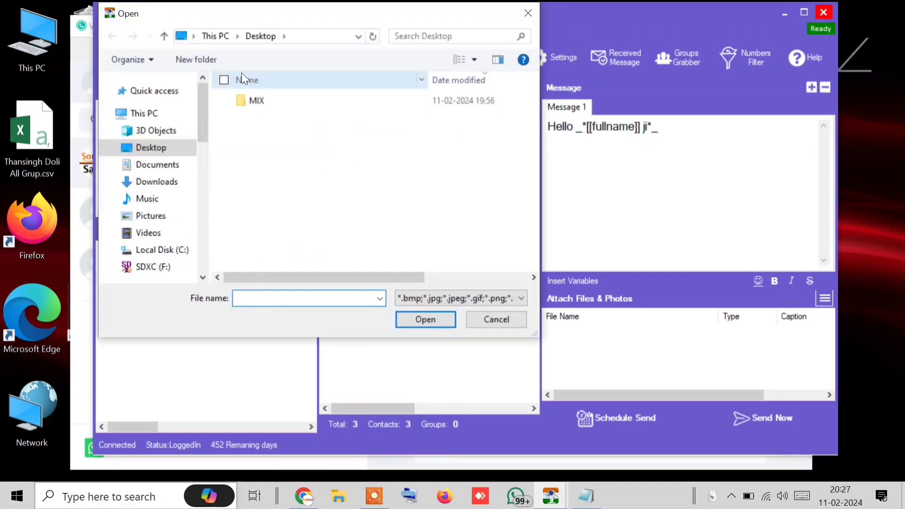
click(163, 185)
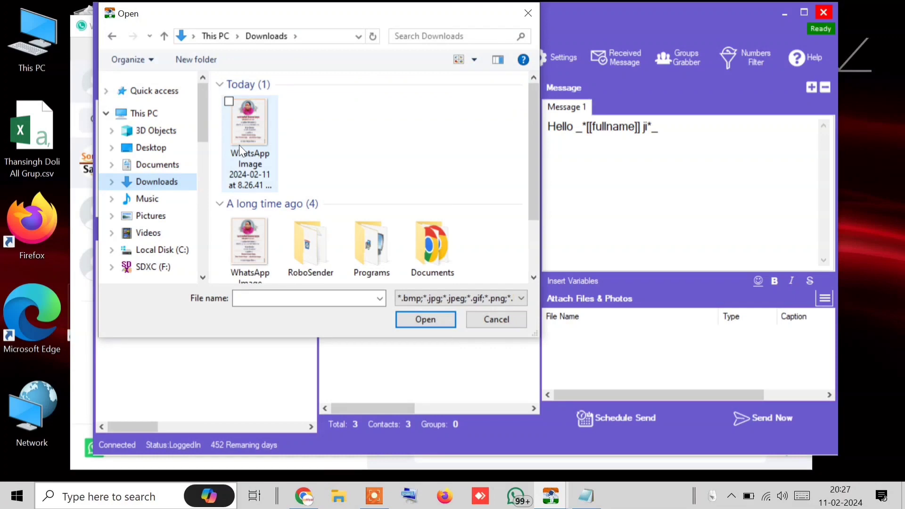
click(240, 145)
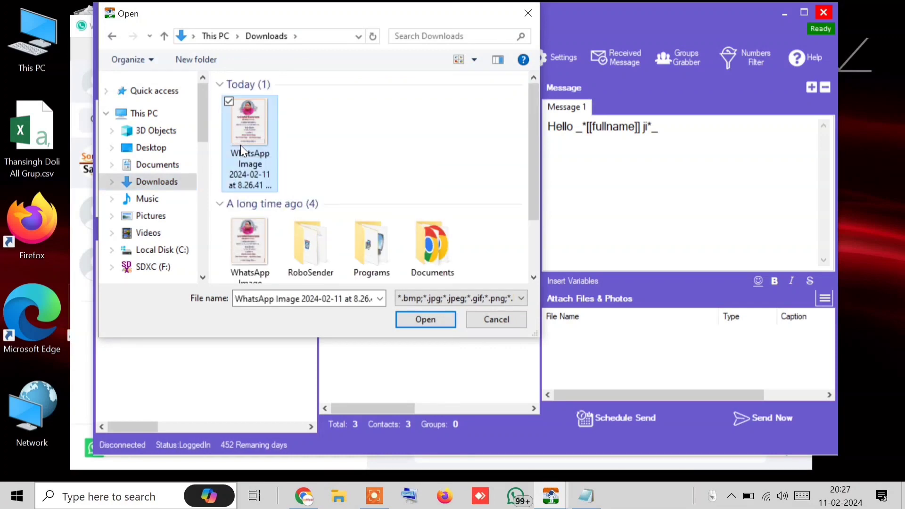
click(162, 202)
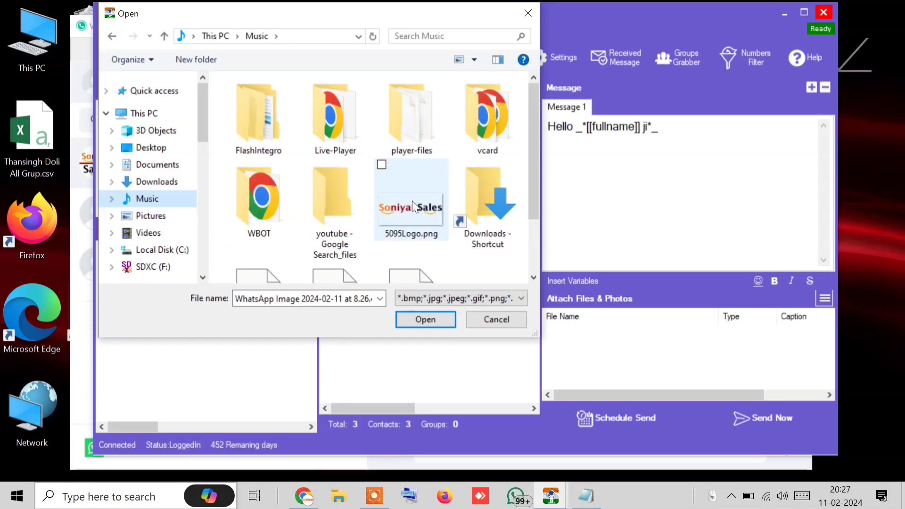
scroll(412, 200, down, 2)
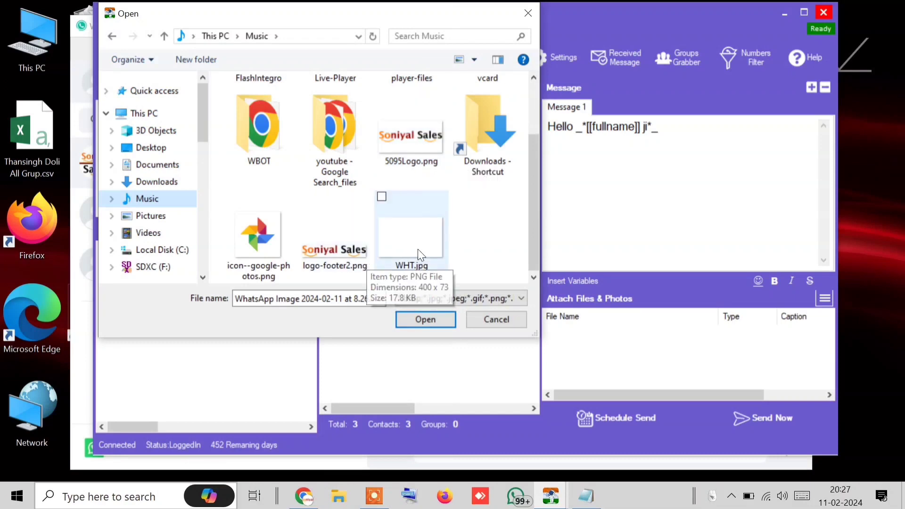
scroll(420, 252, up, 2)
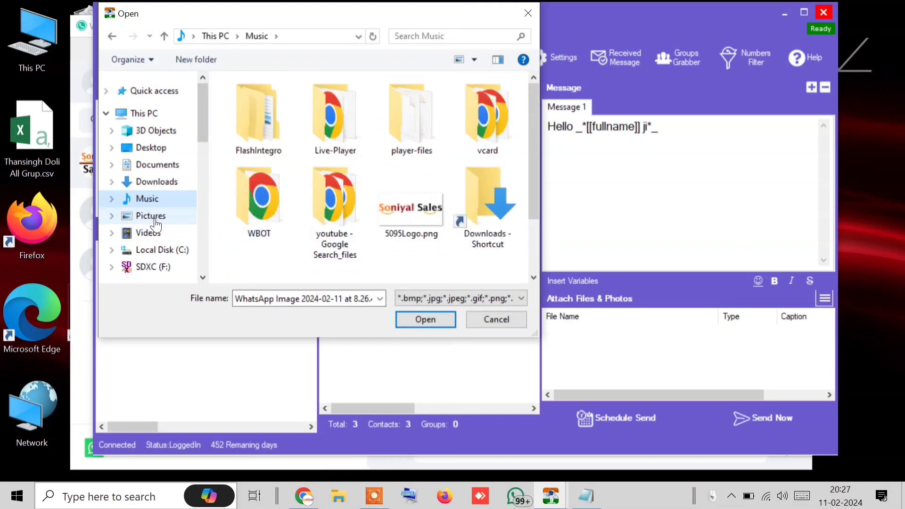
Attach creamy-new-york-pizza-500x500.jpg from the Pictures folder as a Photo
click(150, 216)
scroll(350, 197, down, 8)
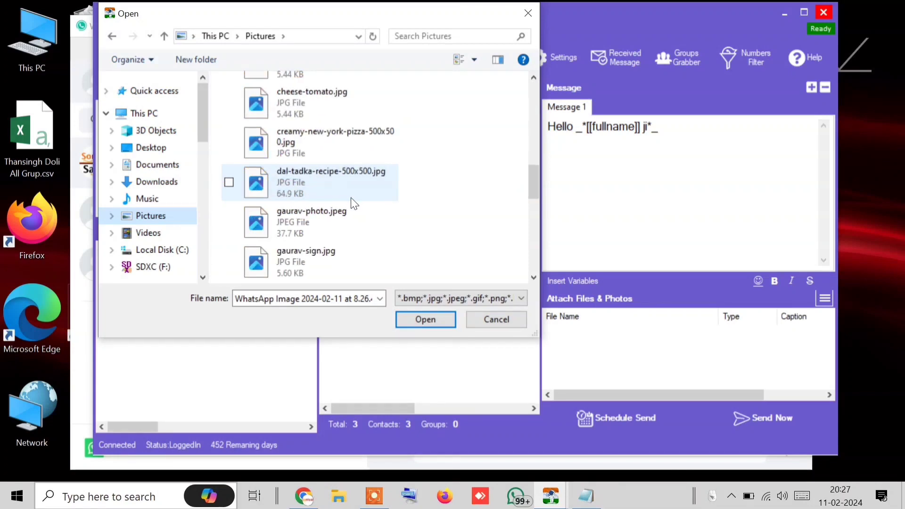
scroll(351, 197, up, 3)
scroll(350, 197, down, 3)
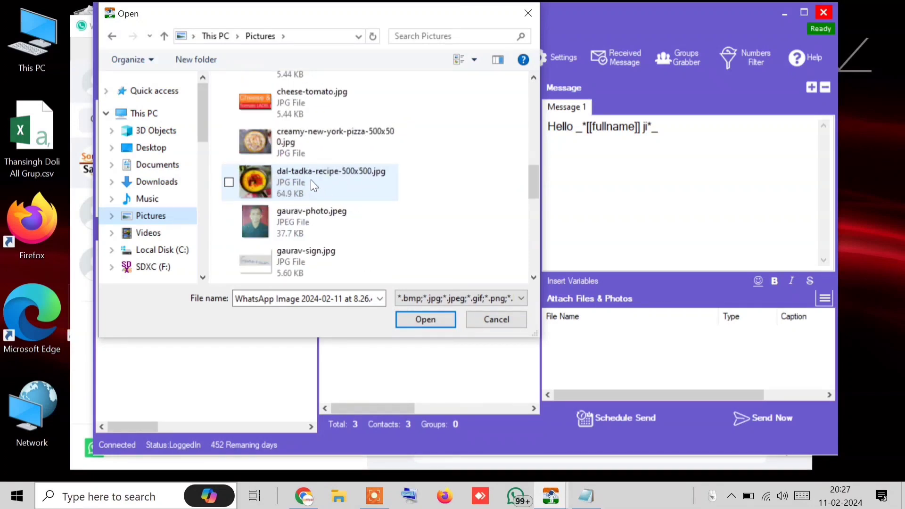
scroll(310, 179, up, 3)
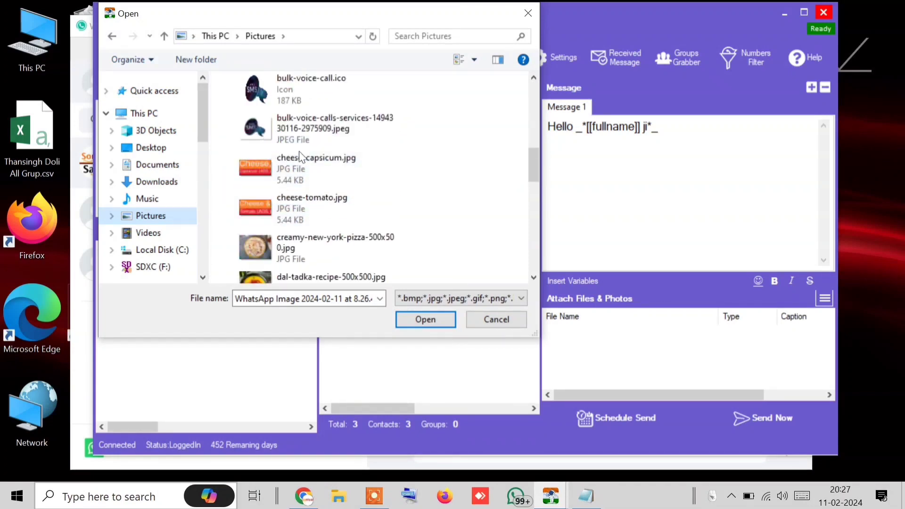
double_click(304, 245)
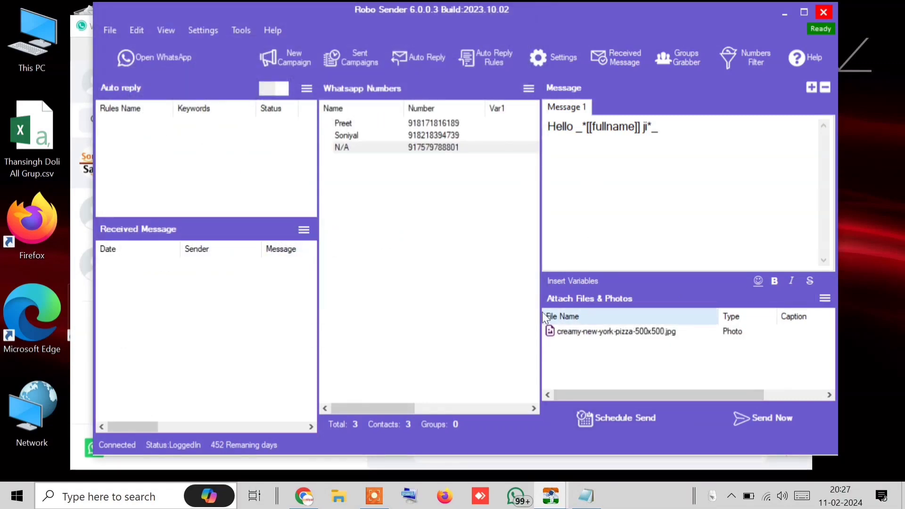
click(580, 335)
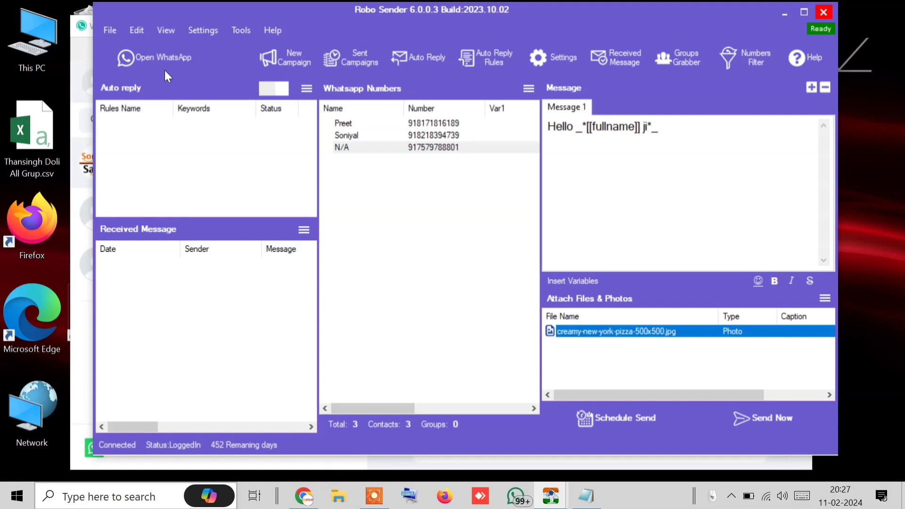
Scroll the WhatsApp chat up to the earlier captioned photo, then back down to the invitation image
click(161, 63)
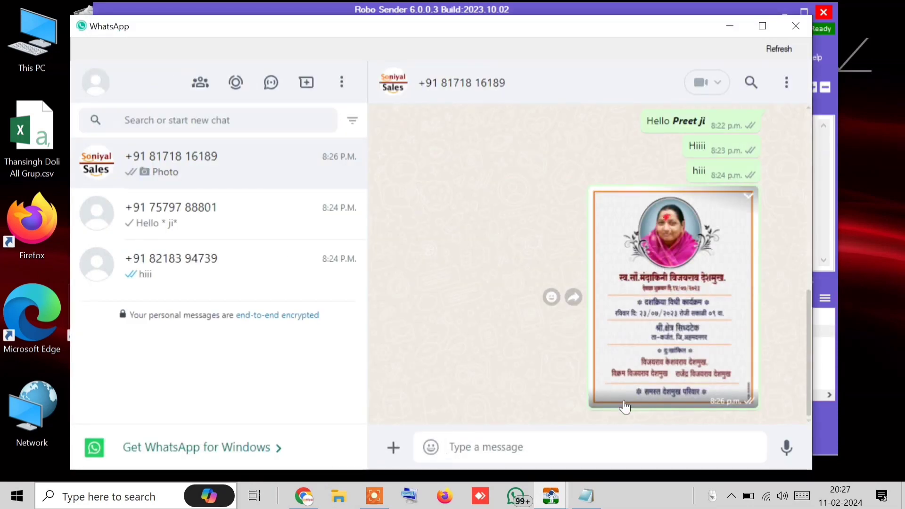
scroll(663, 410, up, 4)
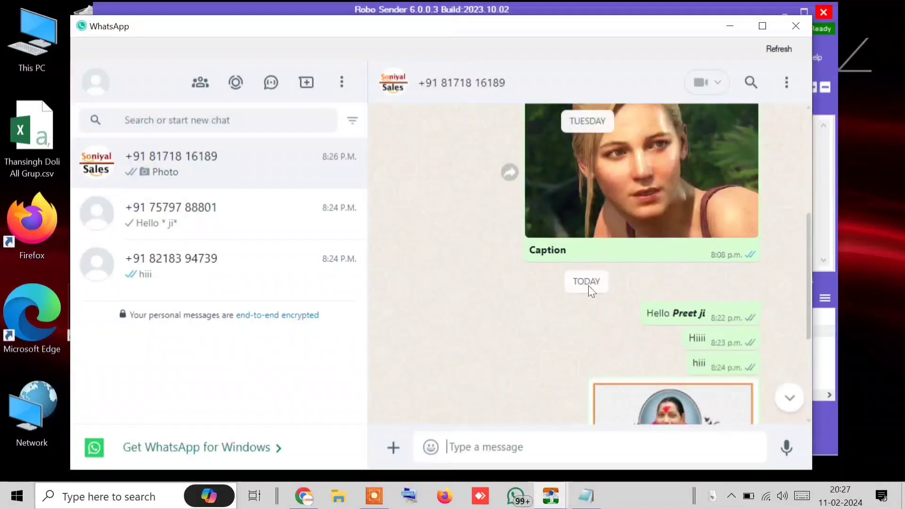
double_click(555, 250)
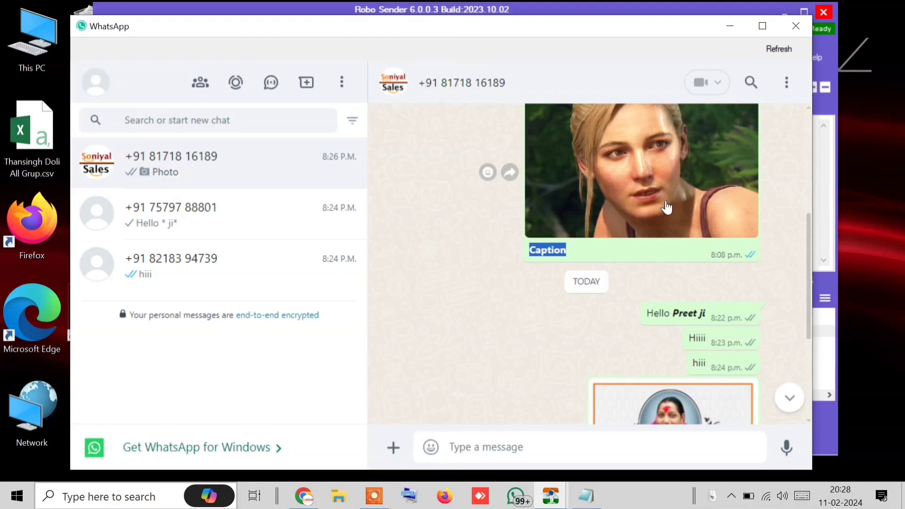
scroll(603, 260, down, 1)
scroll(604, 260, down, 4)
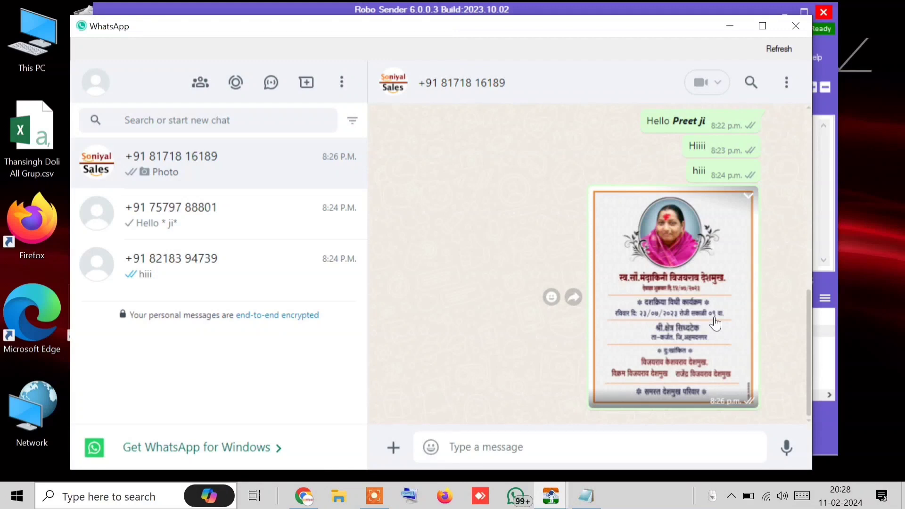
Close WhatsApp and begin a caption for the pizza photo, then close the empty editor
click(801, 24)
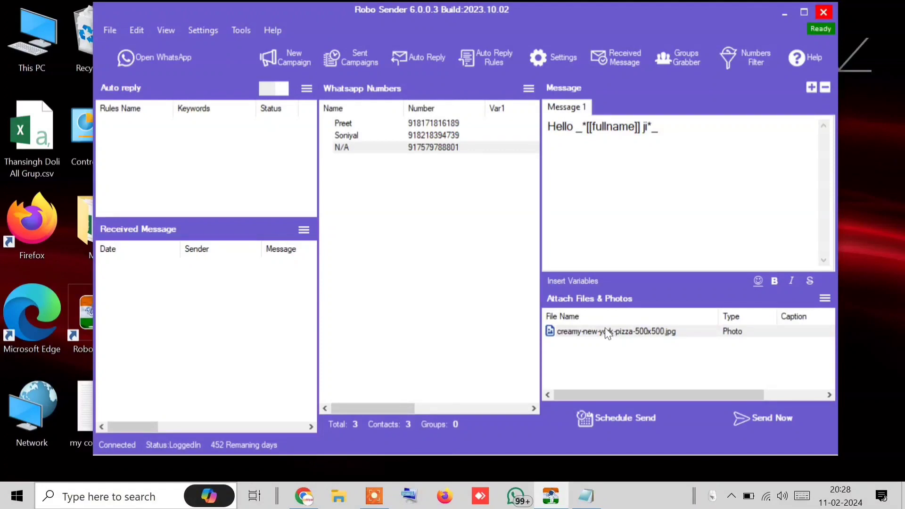
right_click(605, 329)
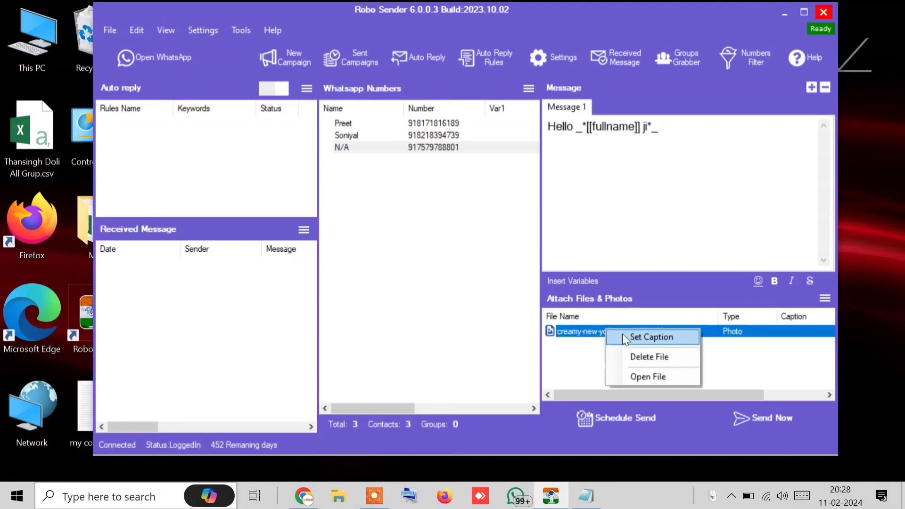
click(622, 336)
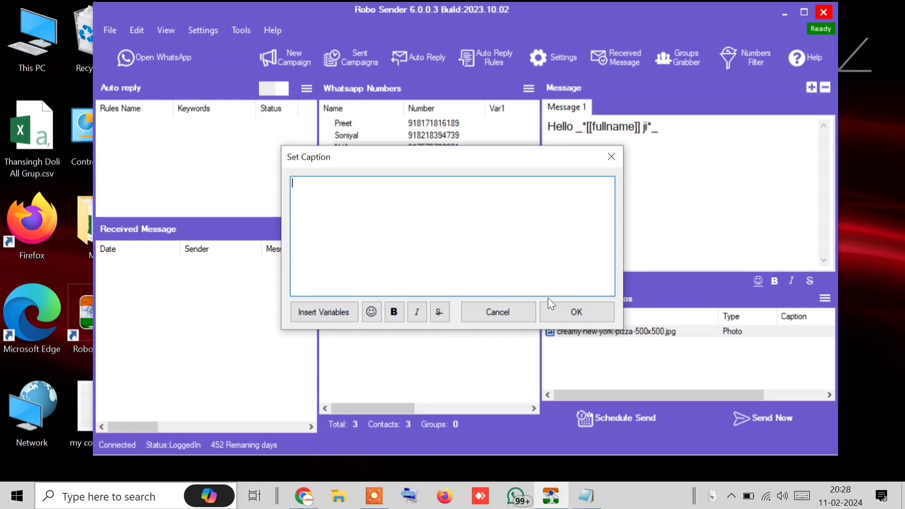
click(673, 122)
click(614, 154)
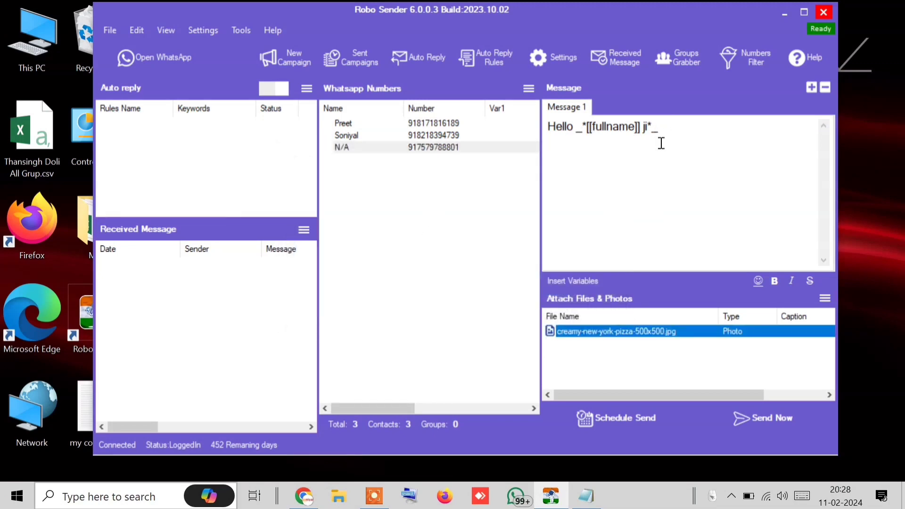
Cut the 'Hello _*[[fullname]] ji*_' greeting from the message and paste it as the pizza photo's caption
drag(659, 127, 543, 124)
right_click(565, 137)
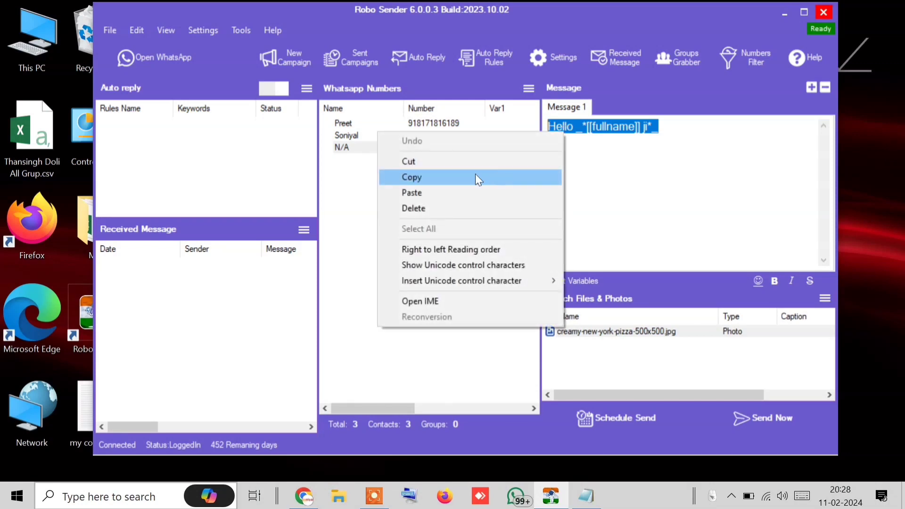
click(473, 163)
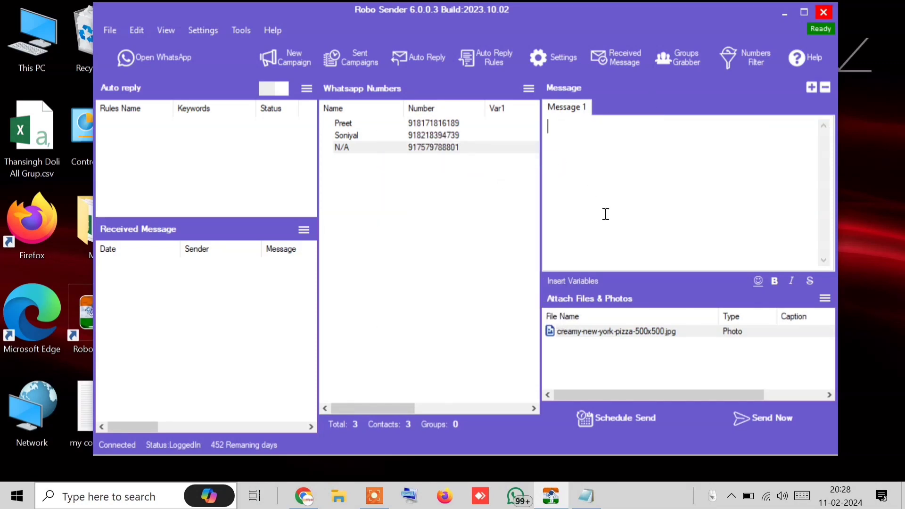
click(625, 331)
right_click(626, 331)
click(642, 339)
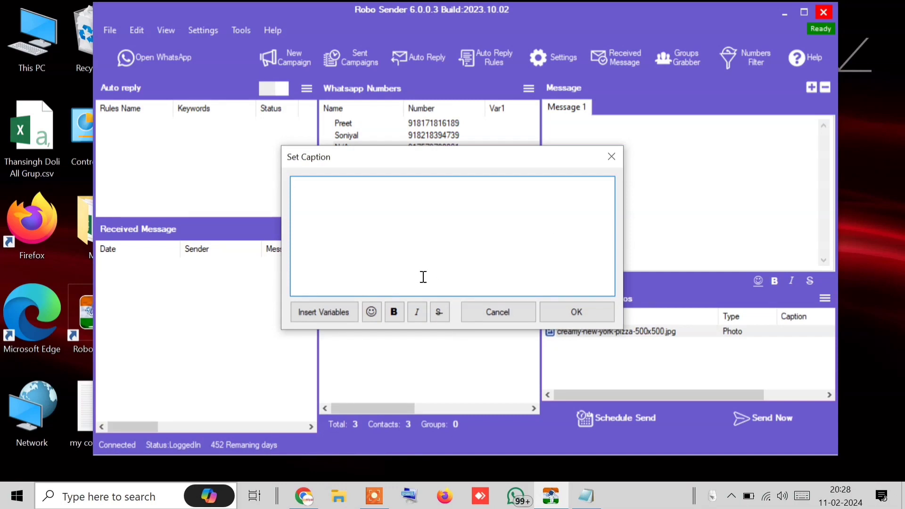
key(ctrl+v)
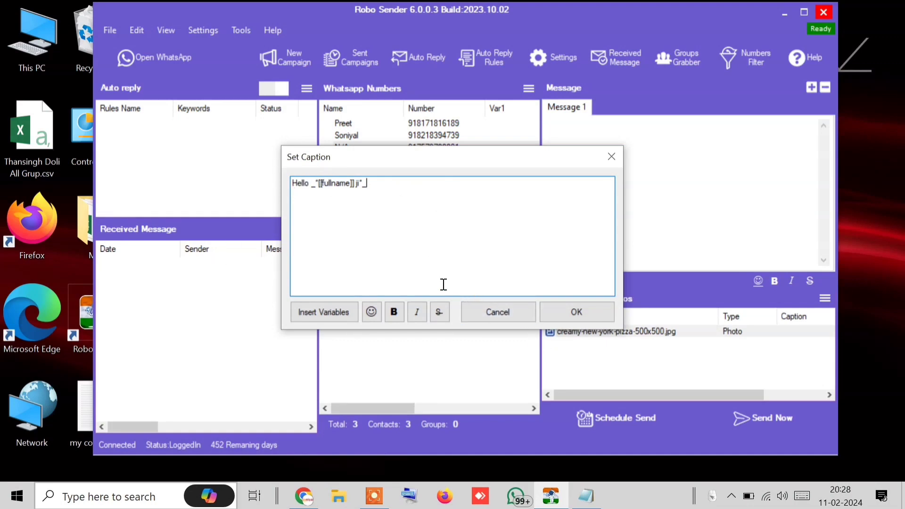
click(567, 318)
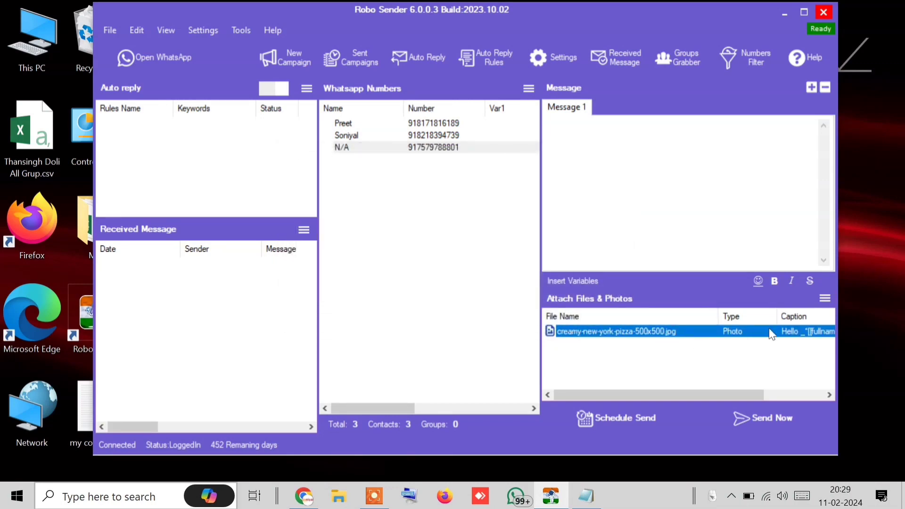
drag(746, 394, 700, 393)
click(231, 26)
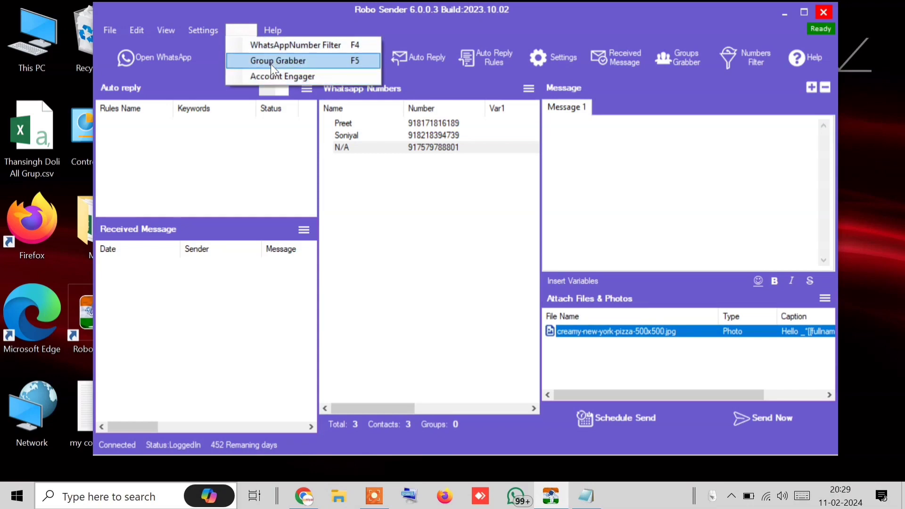
click(360, 174)
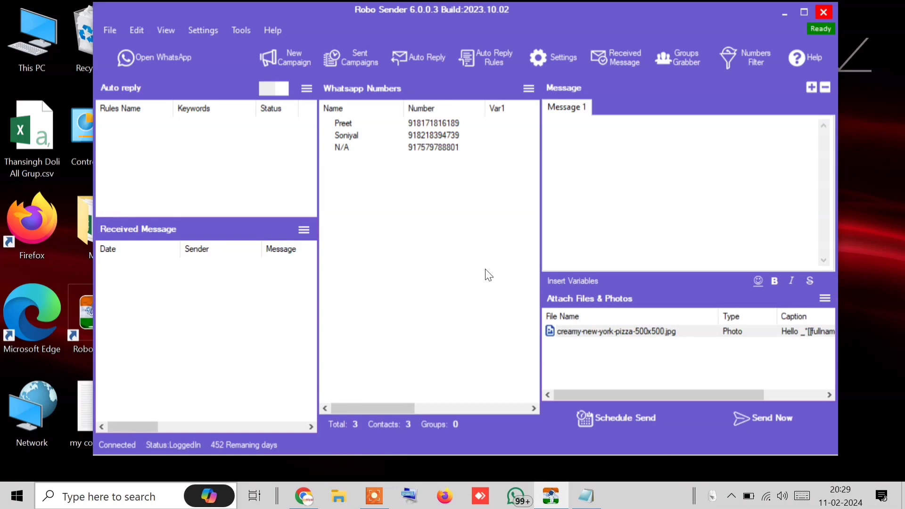
click(811, 333)
right_click(812, 332)
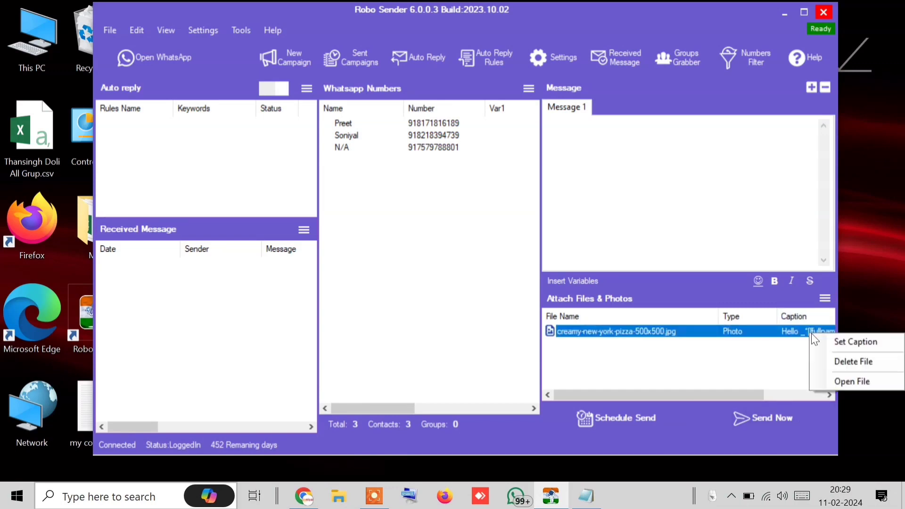
click(739, 370)
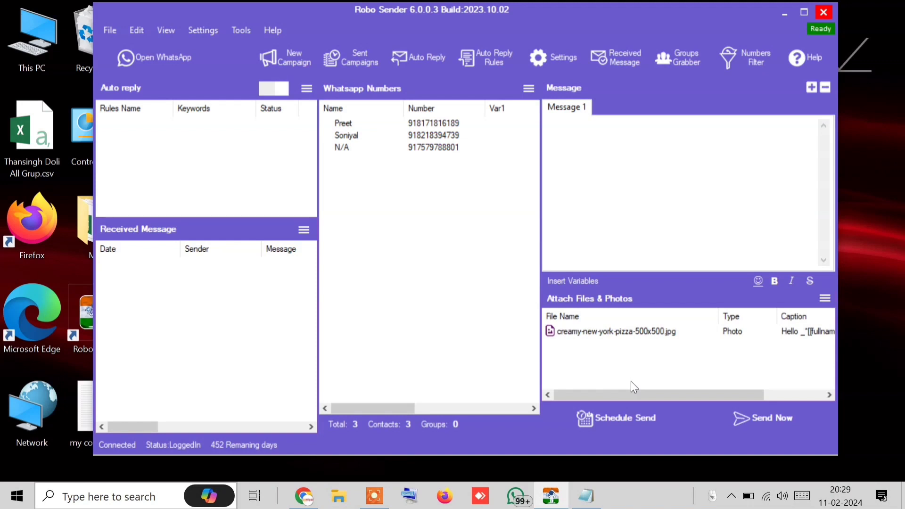
click(747, 420)
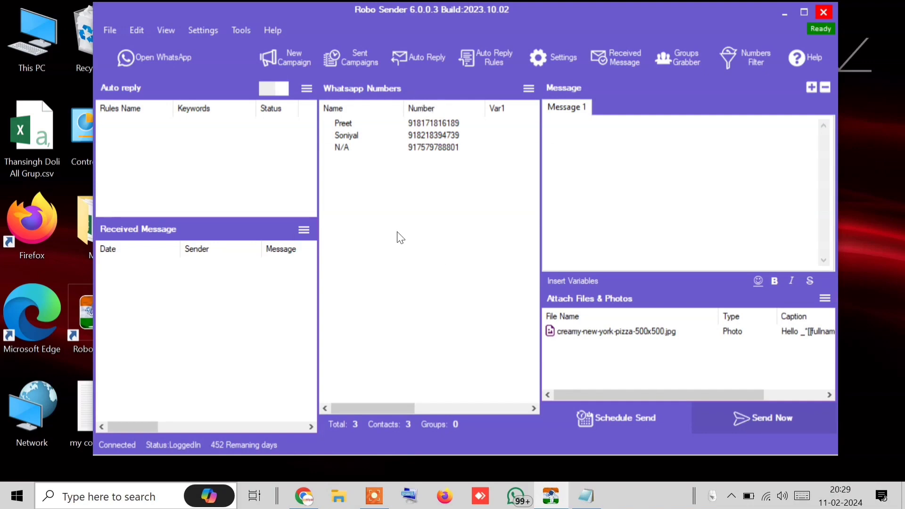
Send the captioned pizza photo to all imported contacts in Blind Mode, then bring up WhatsApp
click(347, 258)
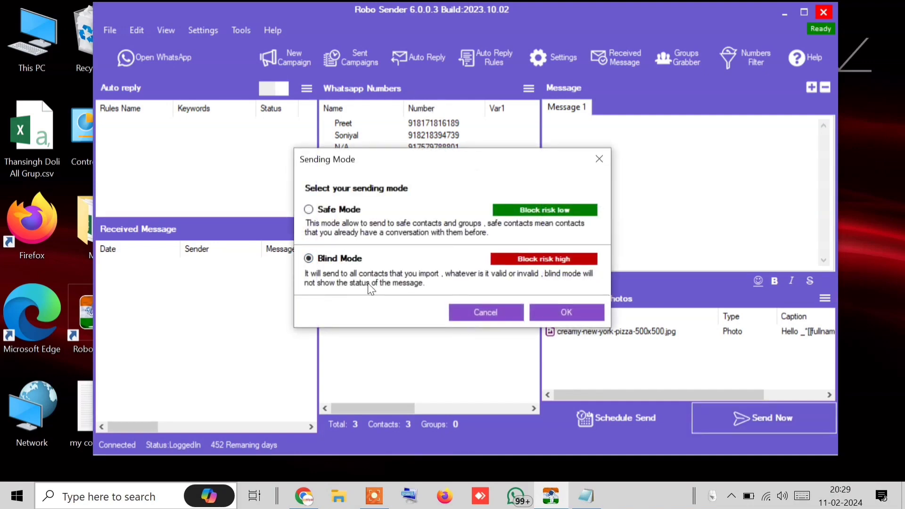
click(581, 312)
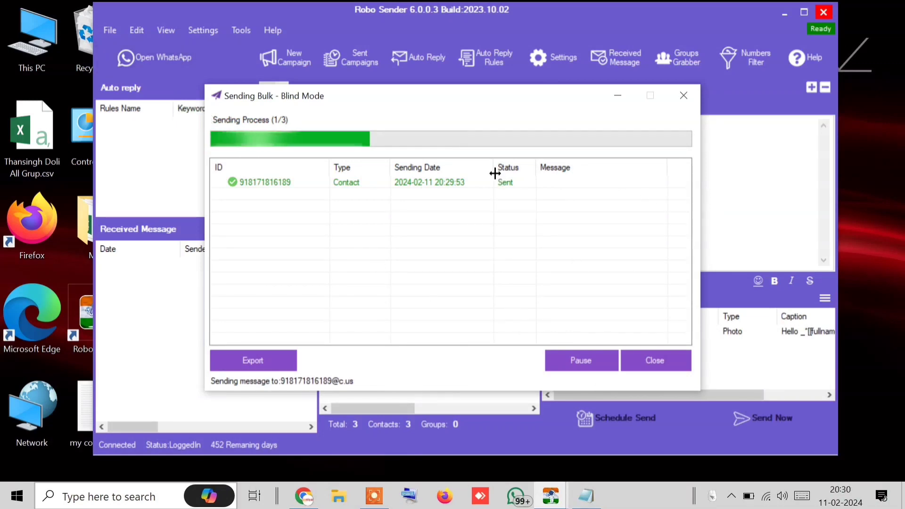
click(155, 57)
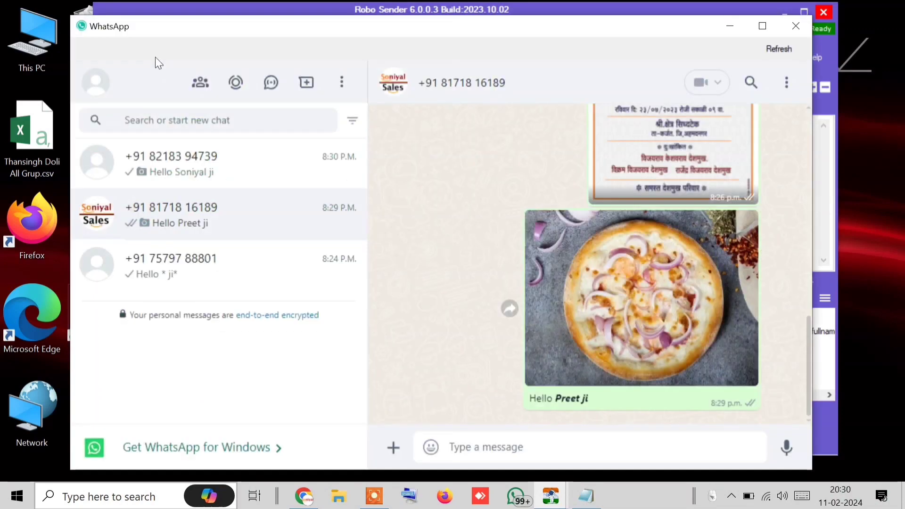
Confirm all three chats received the pizza photo, dismiss 'Campaign has been done!', and close WhatsApp
click(238, 179)
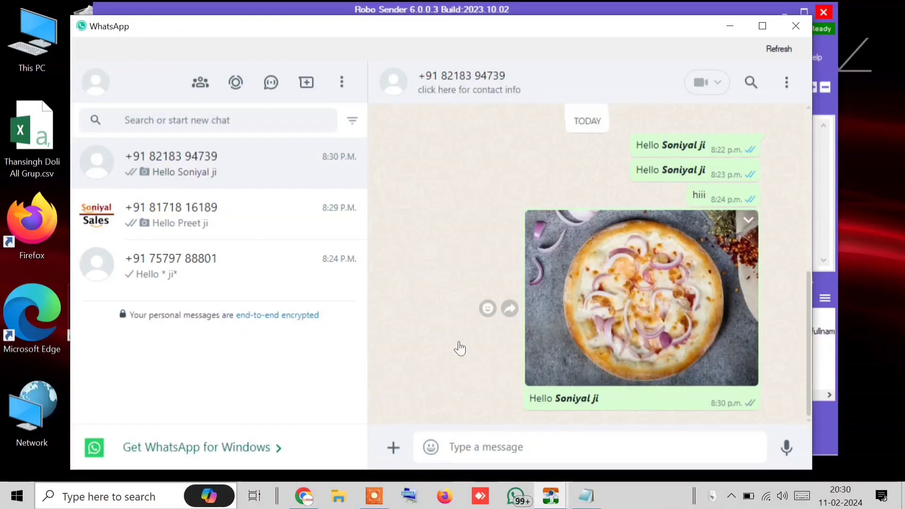
click(233, 222)
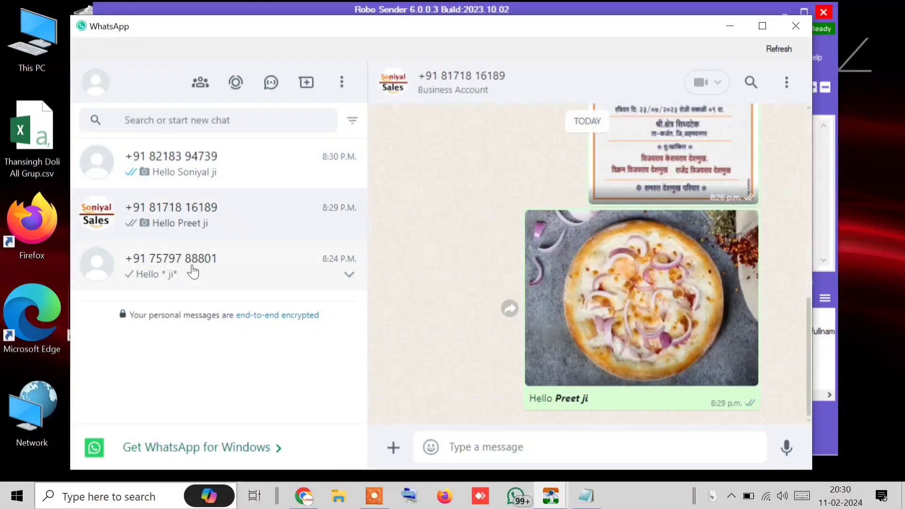
click(192, 268)
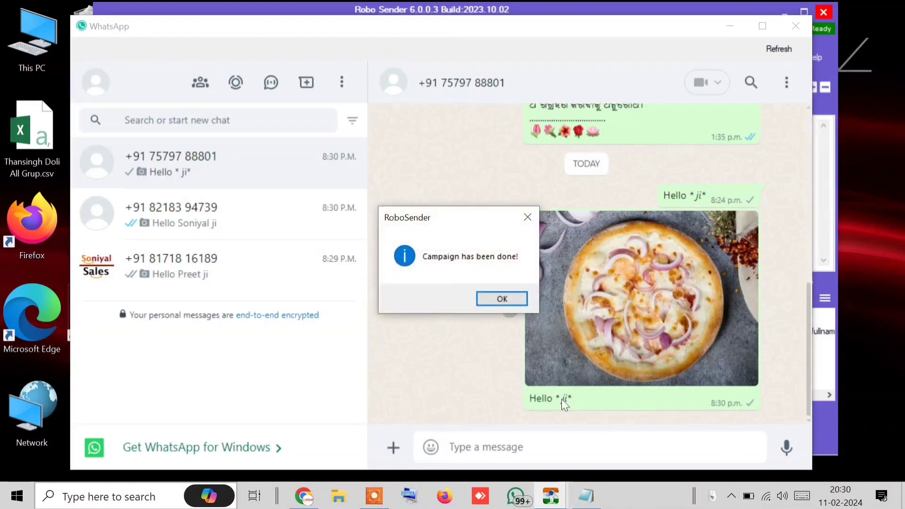
click(519, 297)
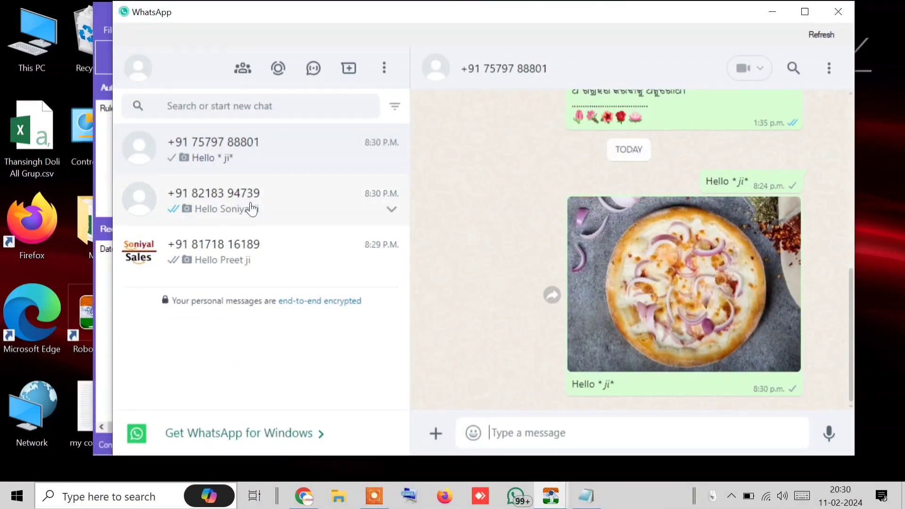
click(254, 221)
click(234, 259)
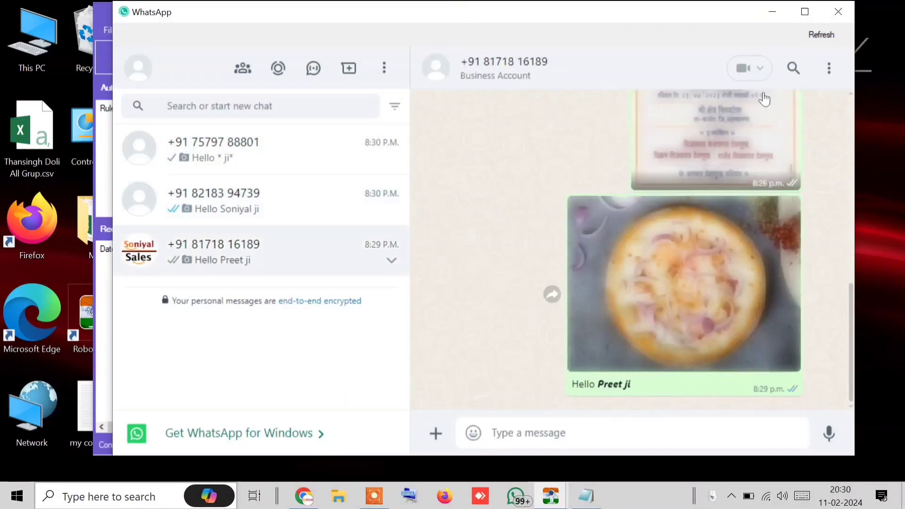
click(835, 13)
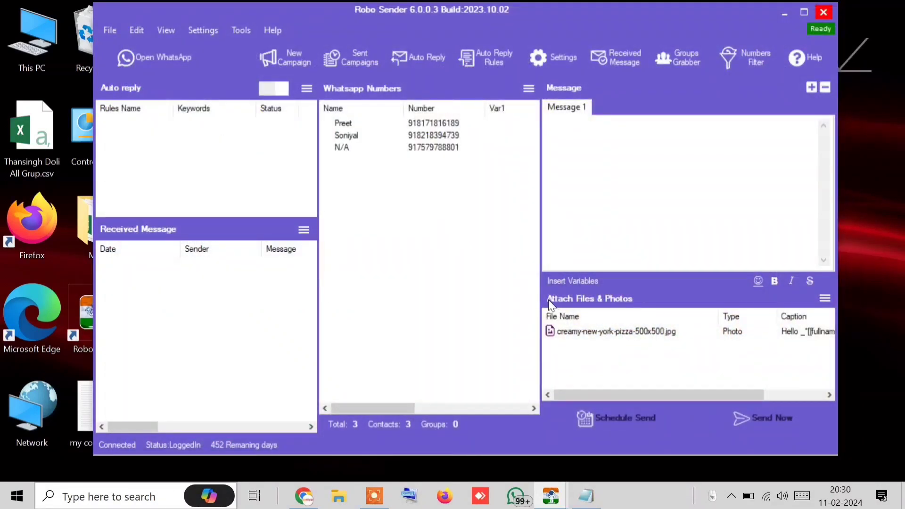
Delete the pizza photo attachment, then start and cancel a Videos attachment, leaving the list empty
right_click(585, 333)
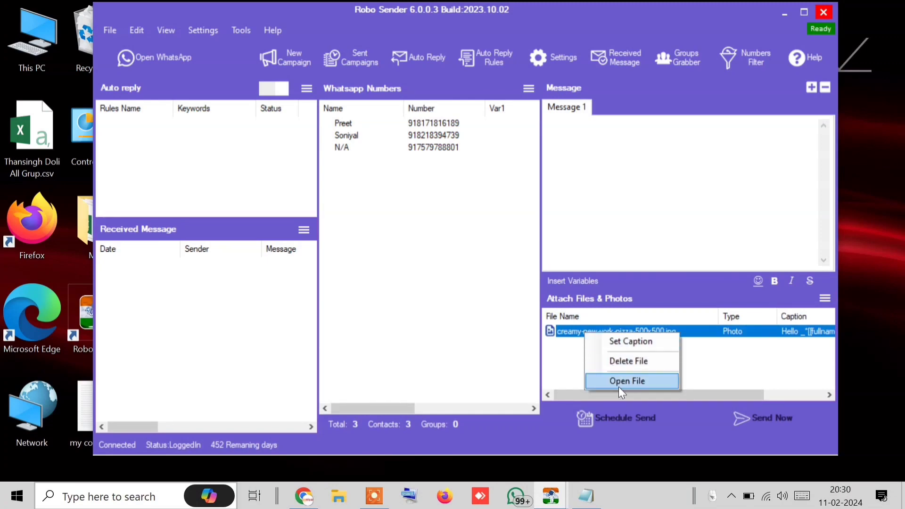
click(644, 361)
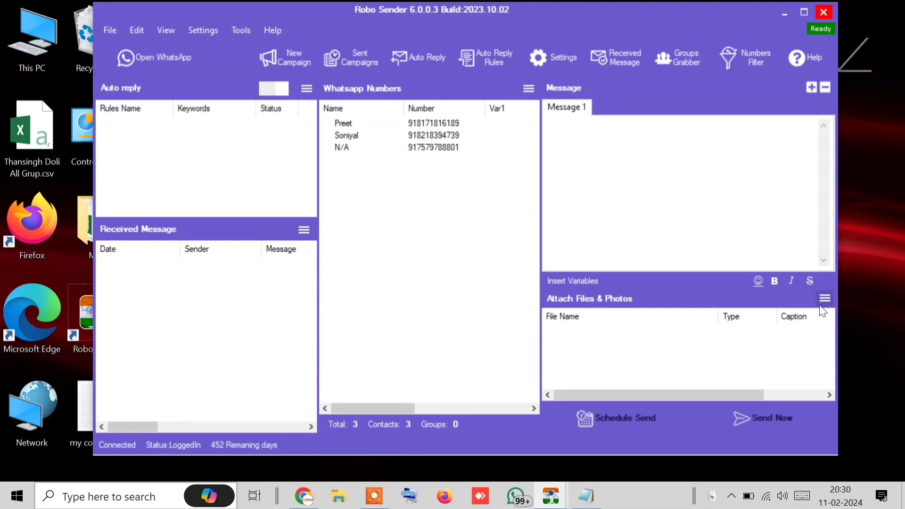
click(823, 302)
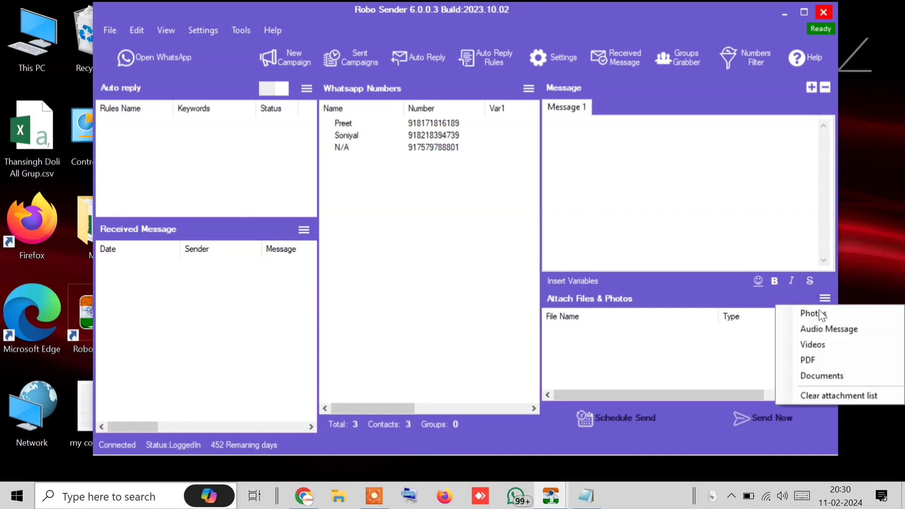
click(823, 344)
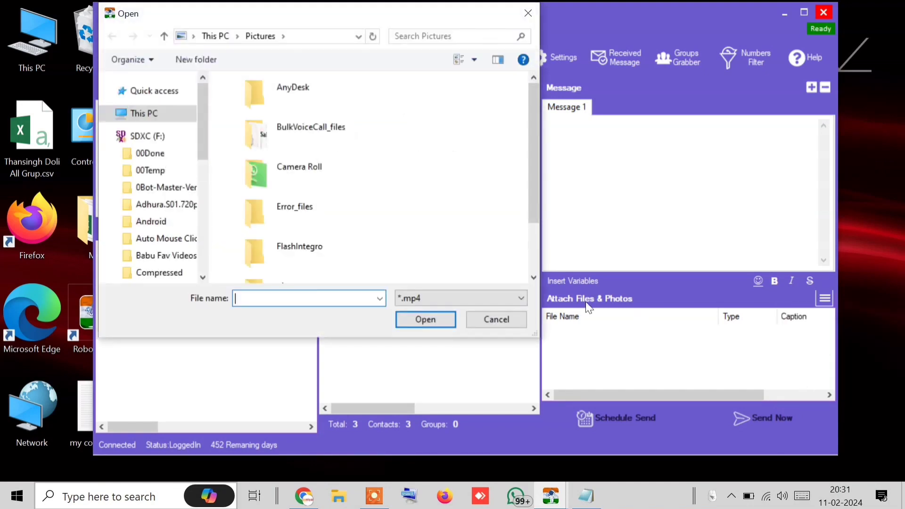
scroll(272, 210, down, 2)
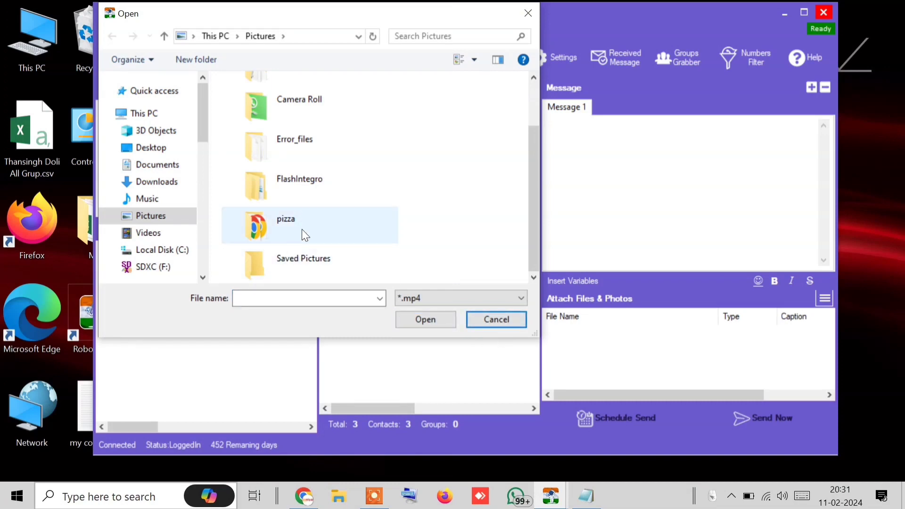
scroll(264, 208, up, 2)
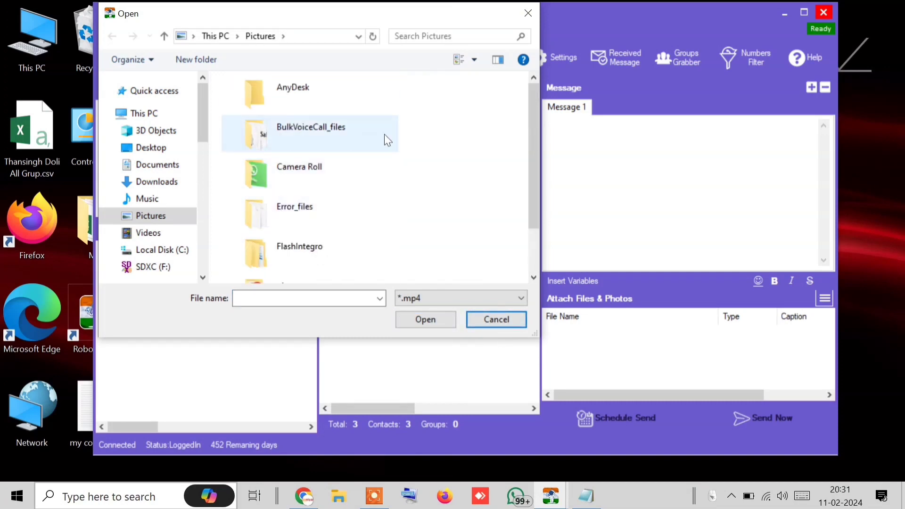
click(494, 323)
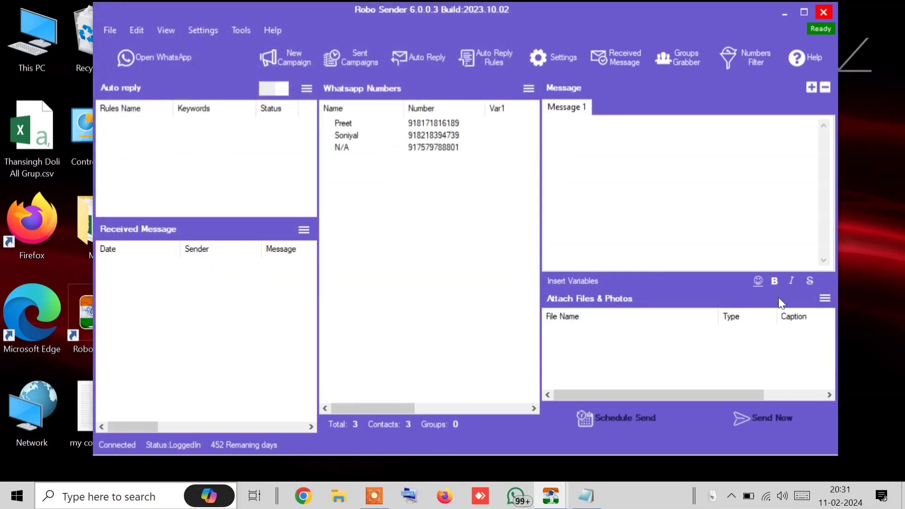
click(825, 298)
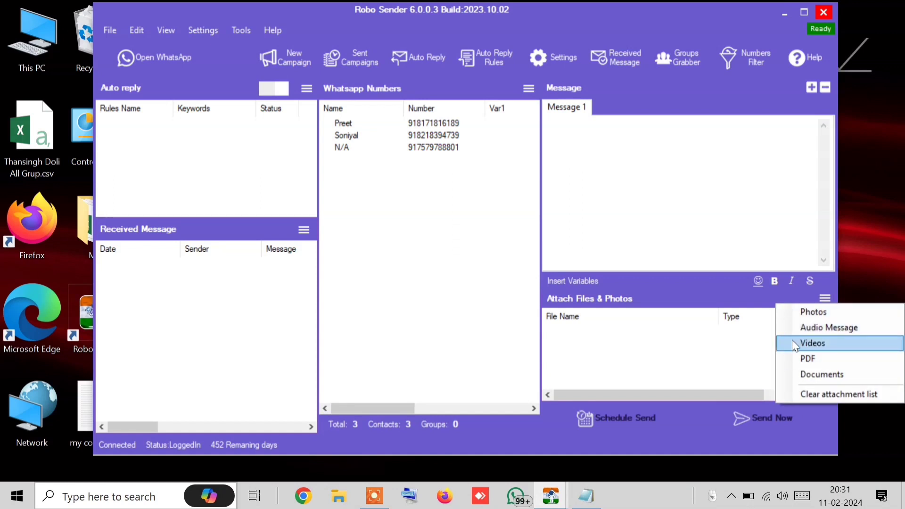
Reopen WhatsApp on the business chat, try a video call, and dismiss the Windows-app calling popup
click(185, 47)
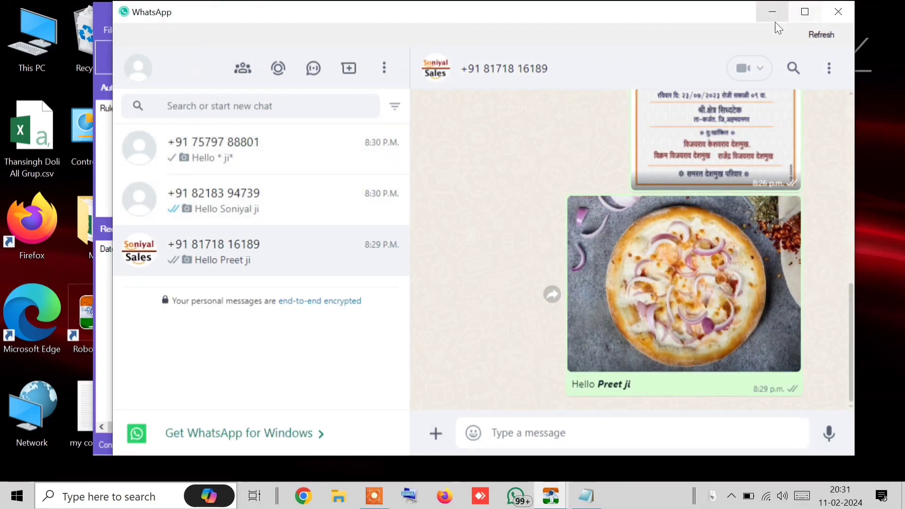
click(748, 76)
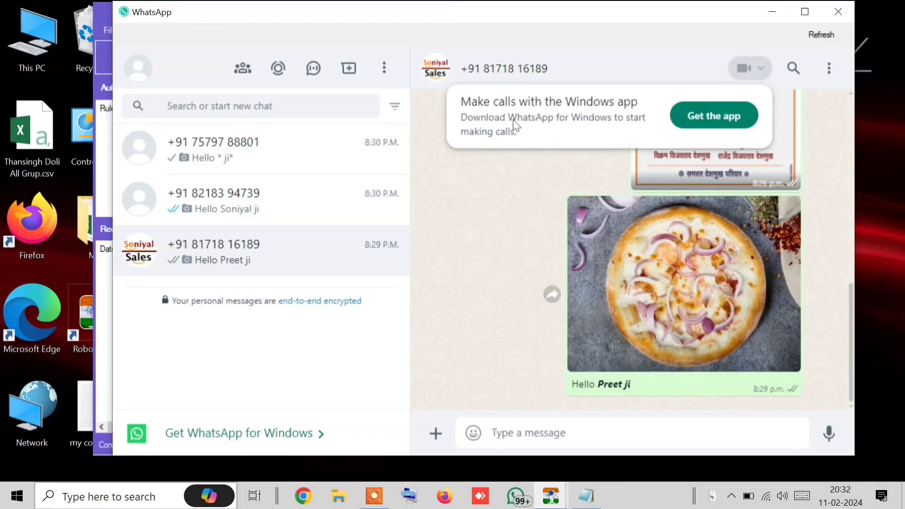
click(771, 59)
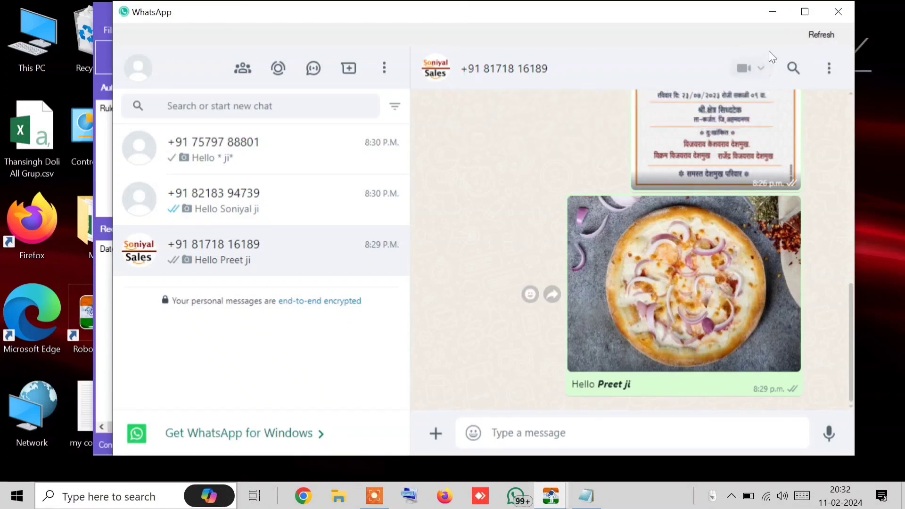
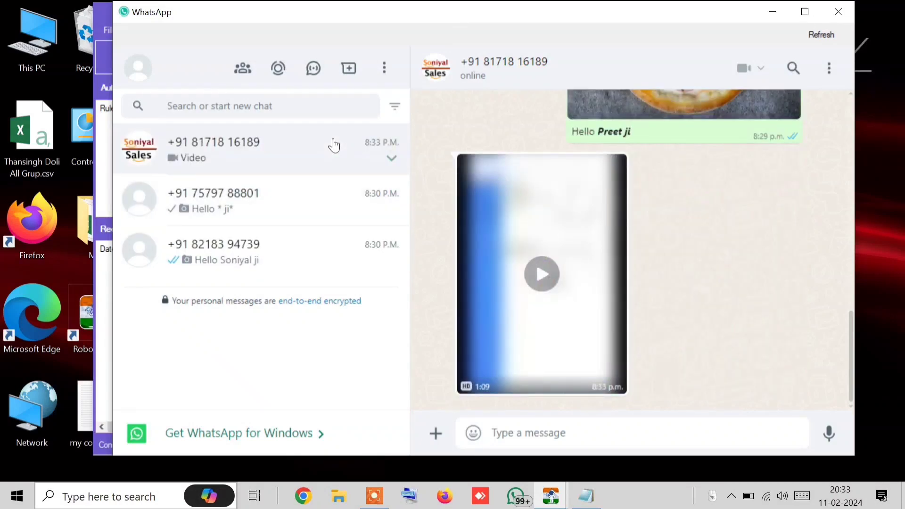
Open the 1:09 video in the business chat's viewer, cancel its loading, and close the viewer
mouse_move(638, 309)
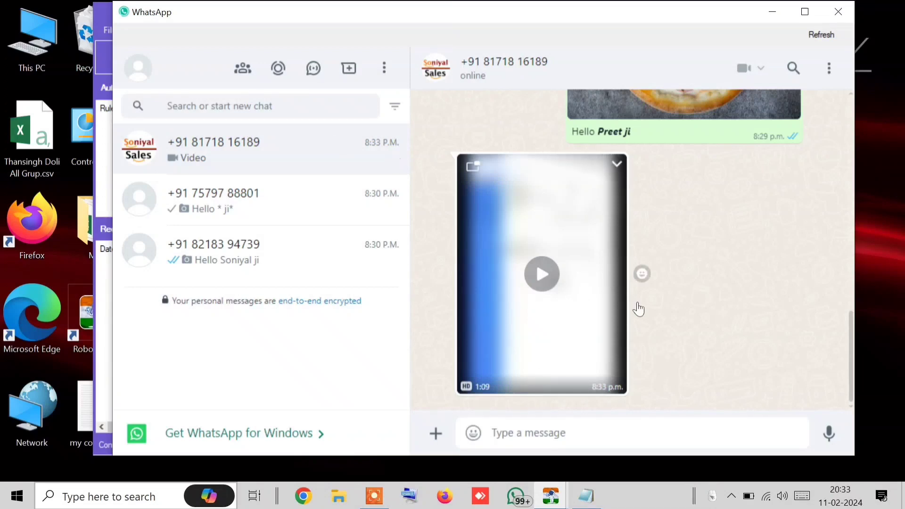
click(550, 282)
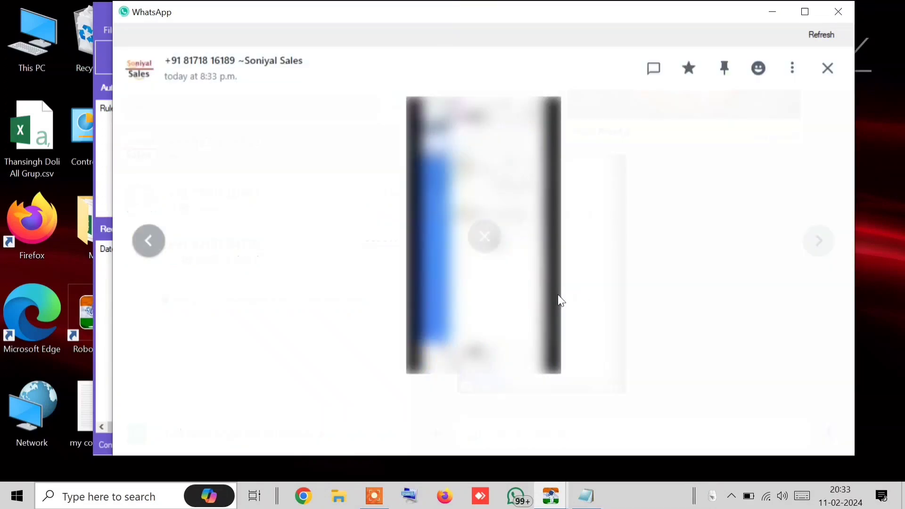
click(485, 236)
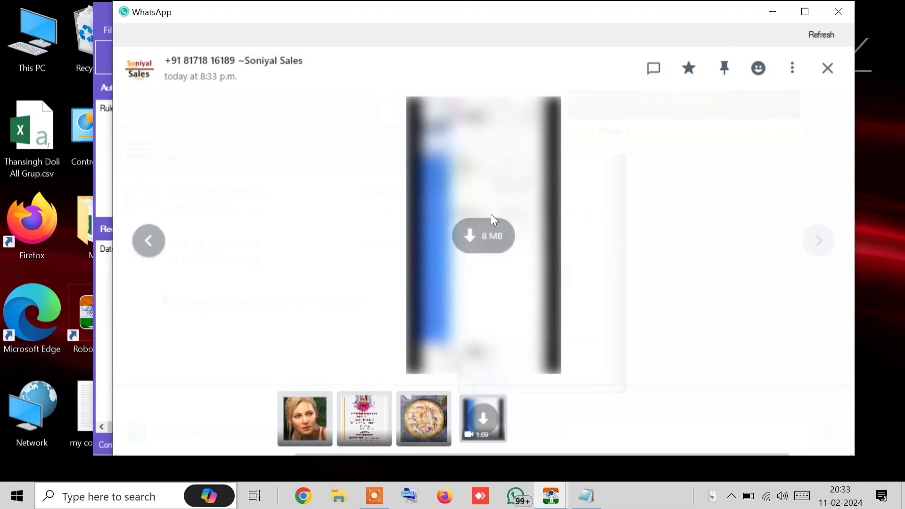
click(792, 68)
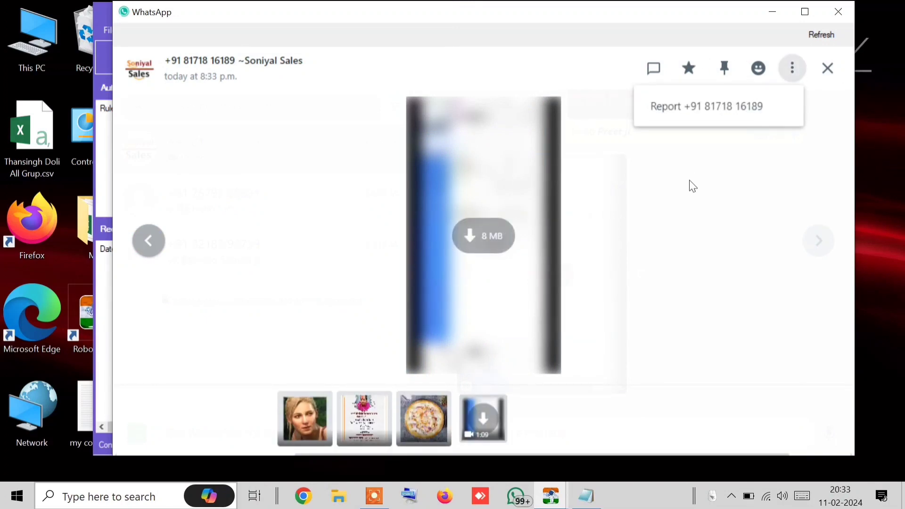
key(Escape)
key(Escape)
Start the 8 MB video download, switch to the pizza-photo chat, and minimise WhatsApp
click(546, 261)
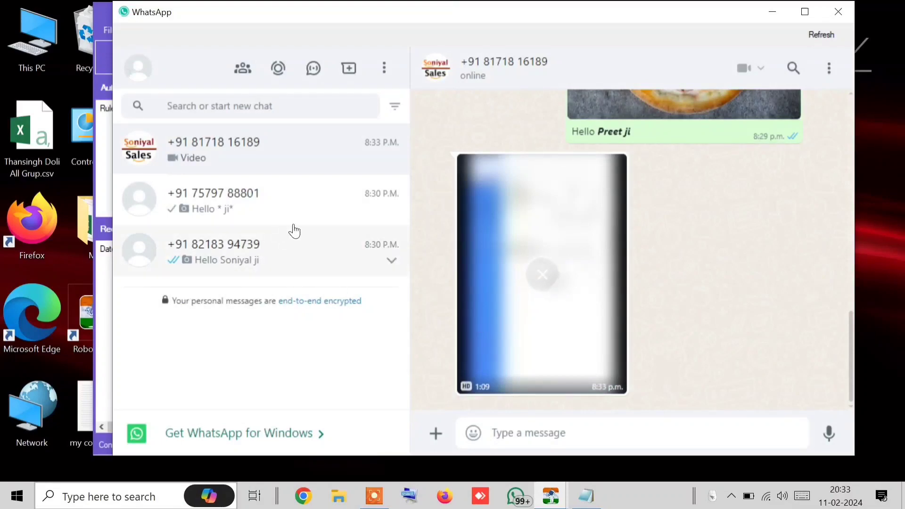
click(241, 178)
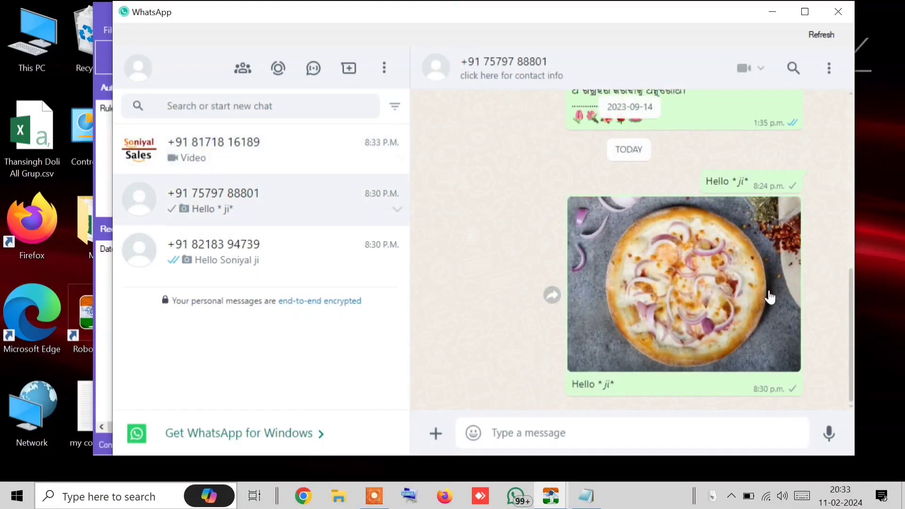
click(782, 13)
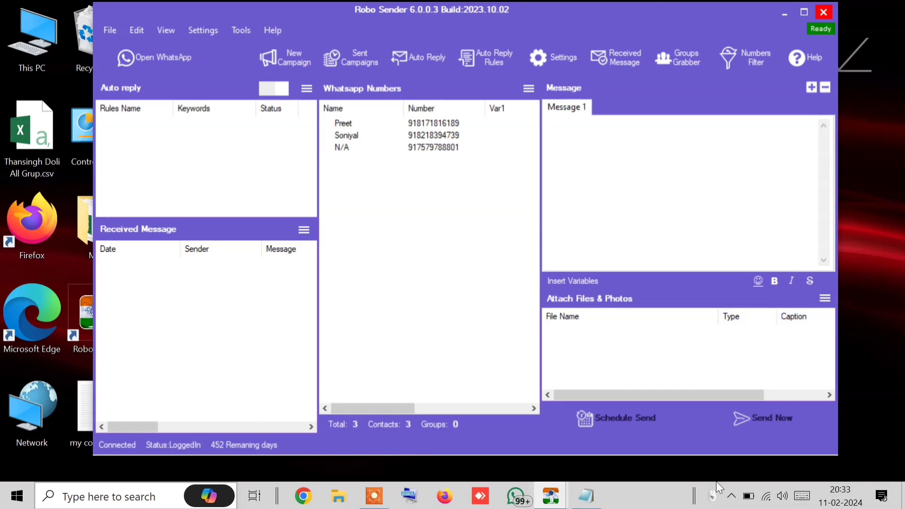
Check the Sending Bulk report showing all three contacts Sent, close it, and return to WhatsApp
mouse_move(551, 496)
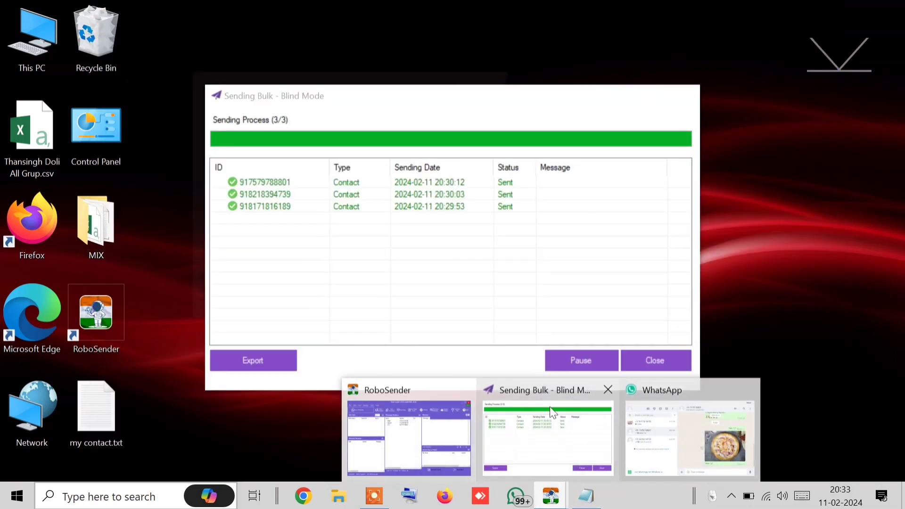
click(610, 402)
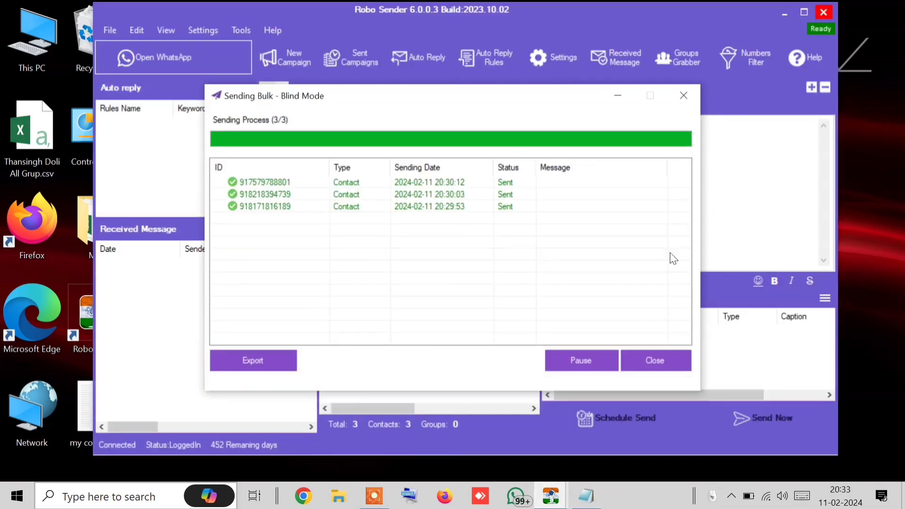
click(649, 359)
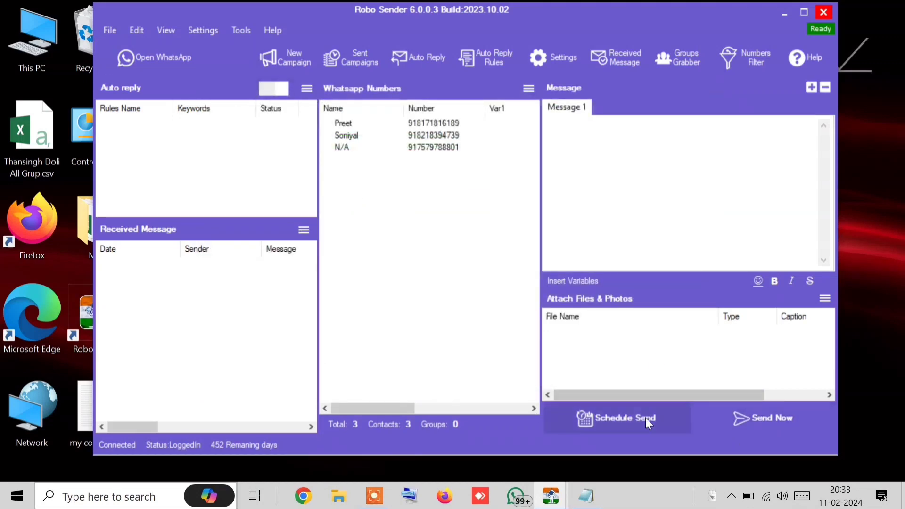
mouse_move(550, 500)
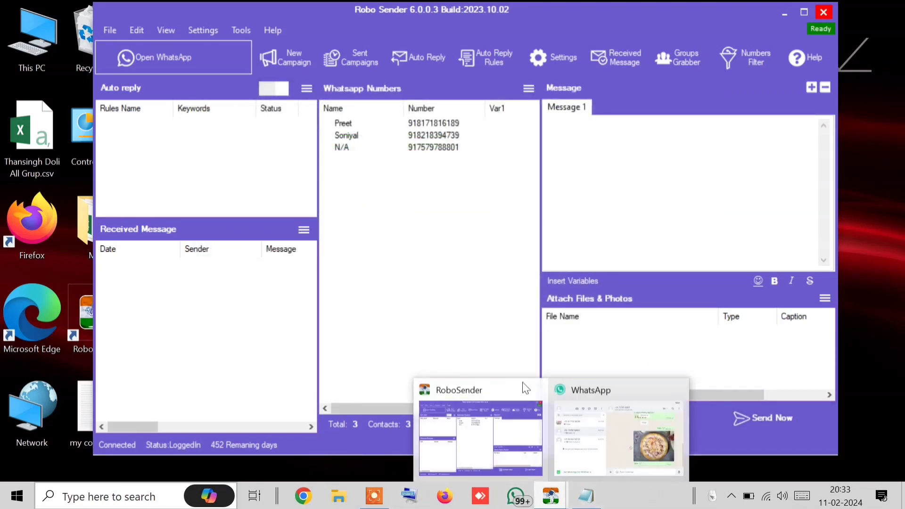
click(606, 460)
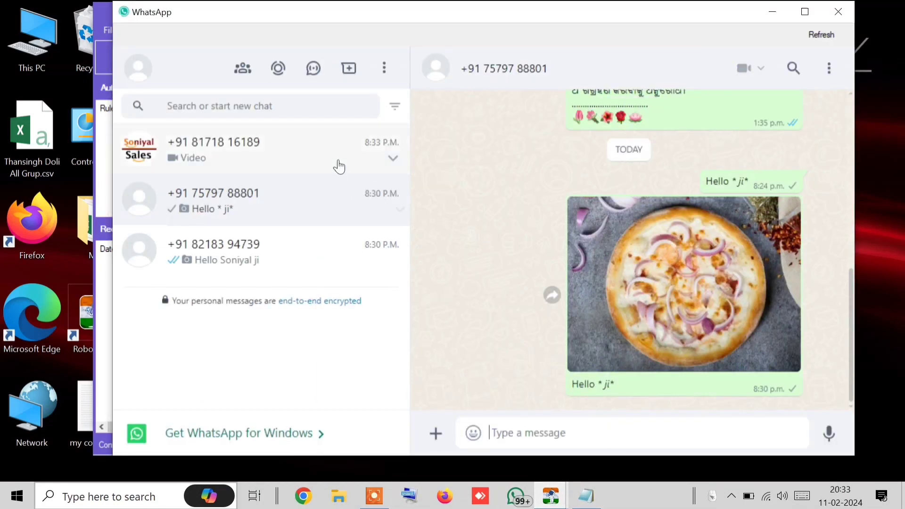
Download the 1:09 video from the business chat using its message menu
click(339, 166)
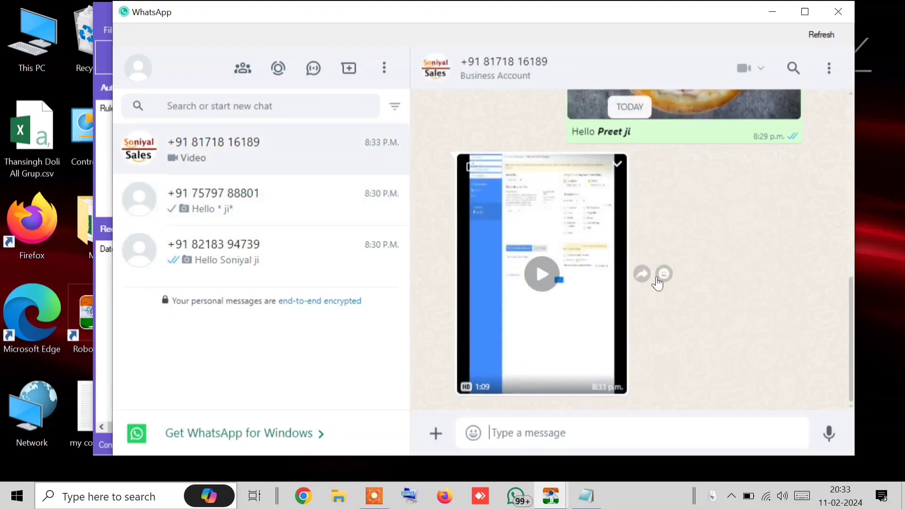
click(617, 165)
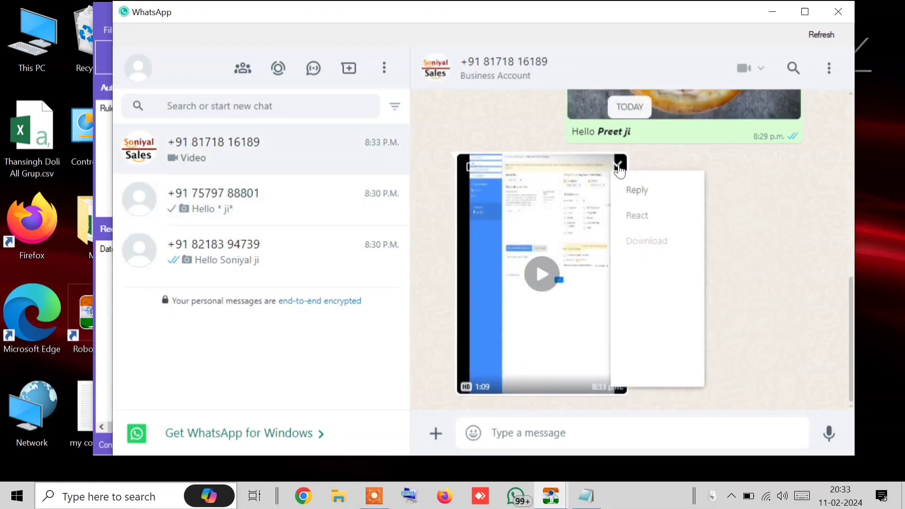
click(652, 247)
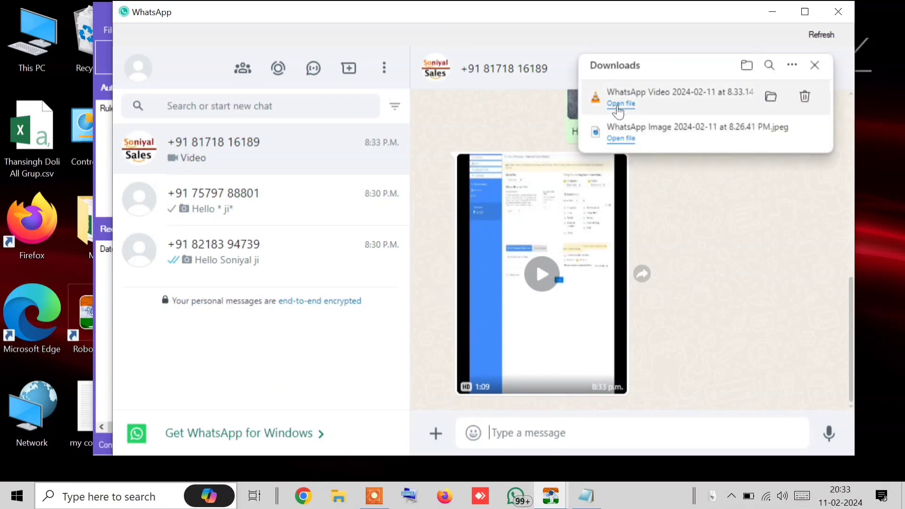
Confirm the video is in Downloads, close Explorer and the downloads list, then close WhatsApp
click(770, 97)
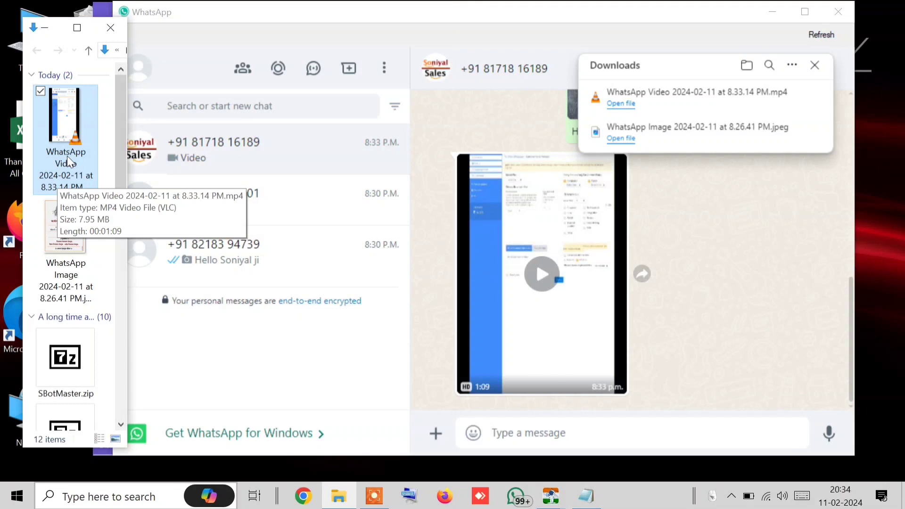
click(110, 27)
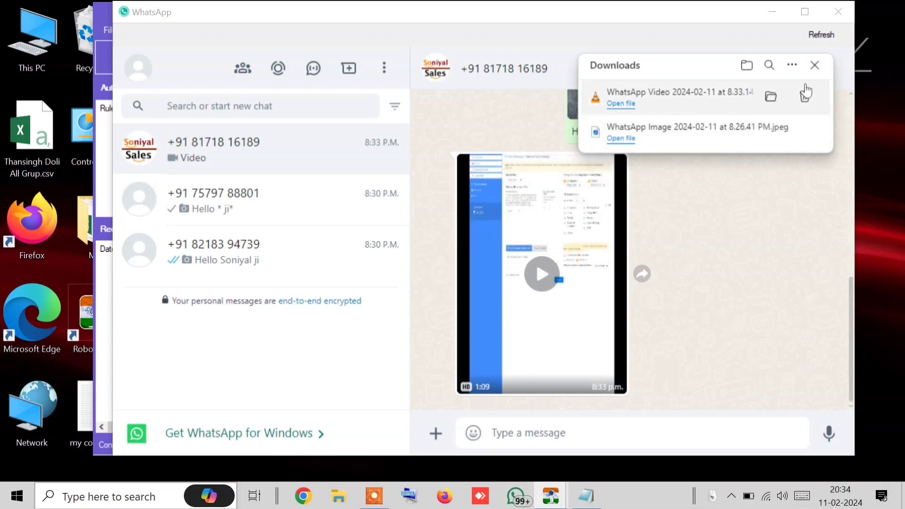
click(813, 69)
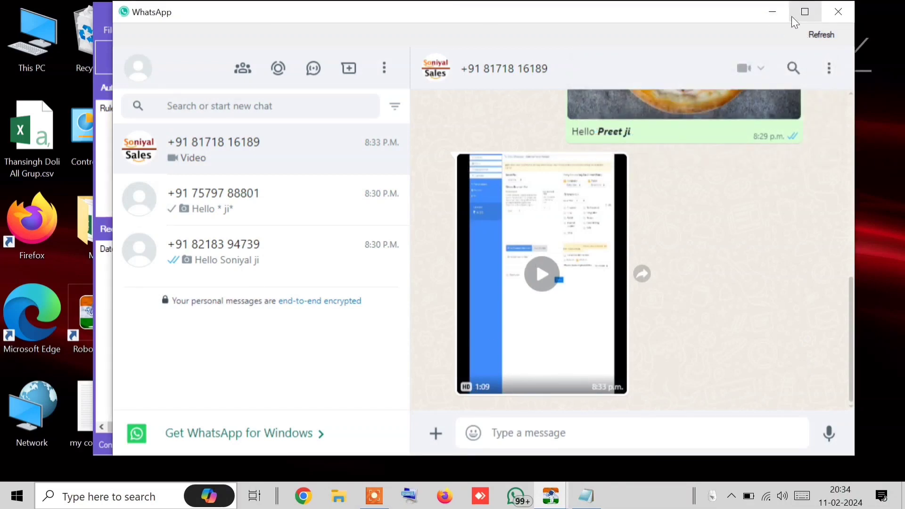
click(839, 9)
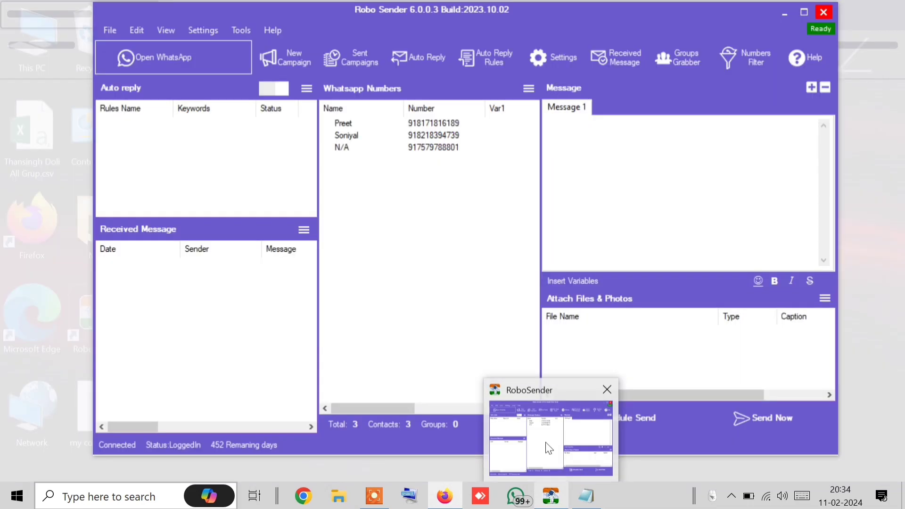
Search Google in a new Firefox tab for 'compress video online'
click(548, 448)
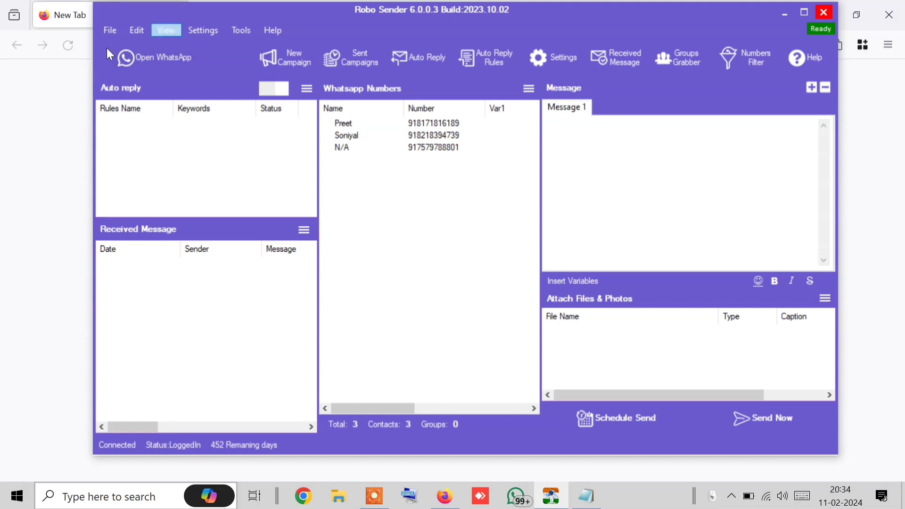
click(72, 27)
click(216, 44)
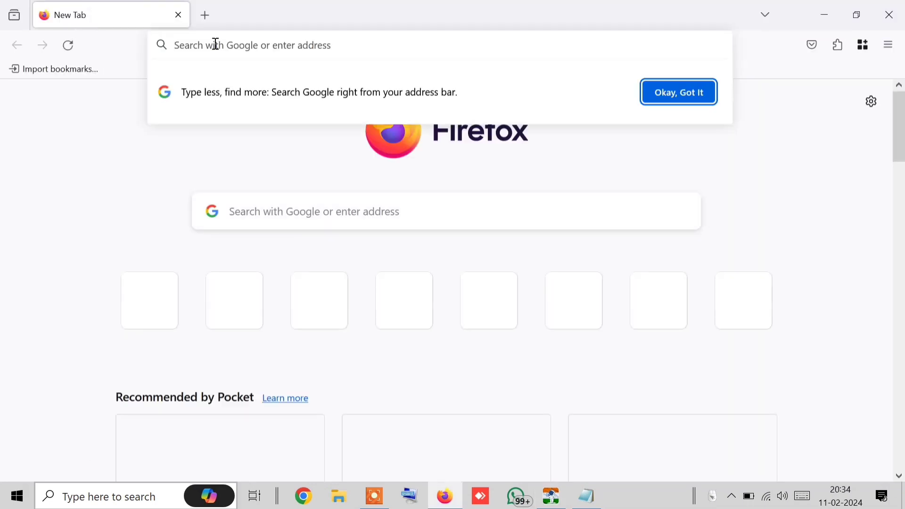
text(conve)
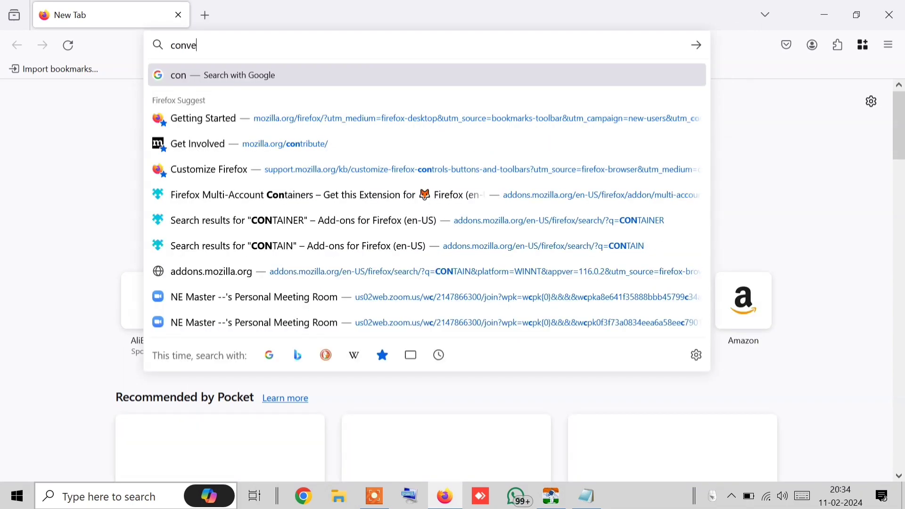
text(rt vide)
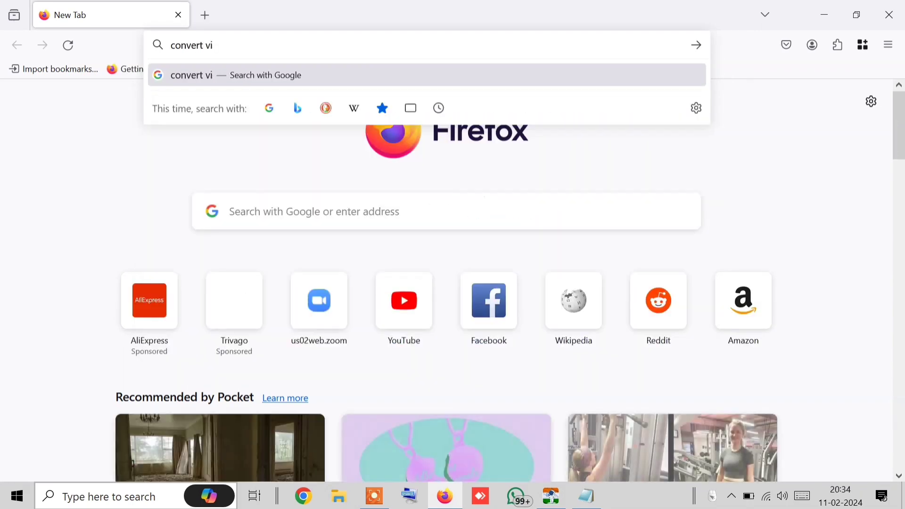
key(BackSpace)
key(BackSpace)
key(BackSpace)
key(BackSpace)
key(BackSpace)
key(BackSpace)
key(BackSpace)
key(BackSpace)
key(BackSpace)
key(BackSpace)
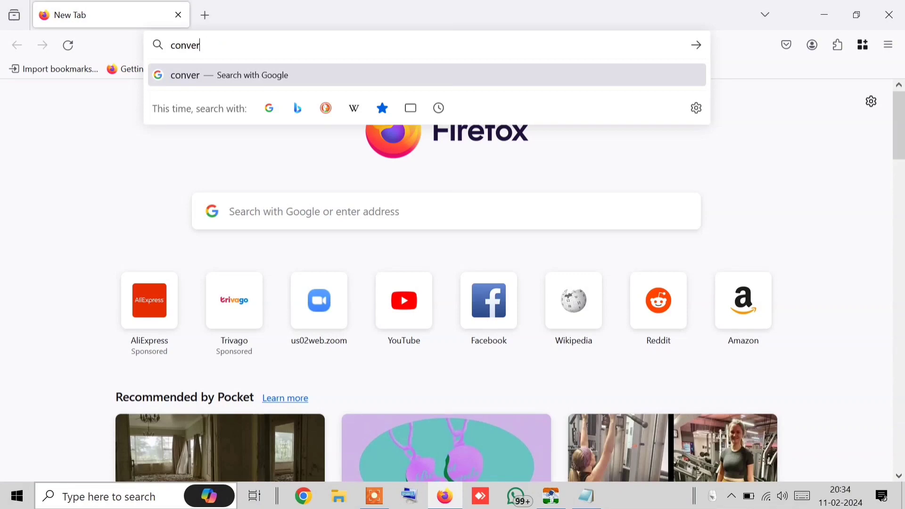
text(mpress)
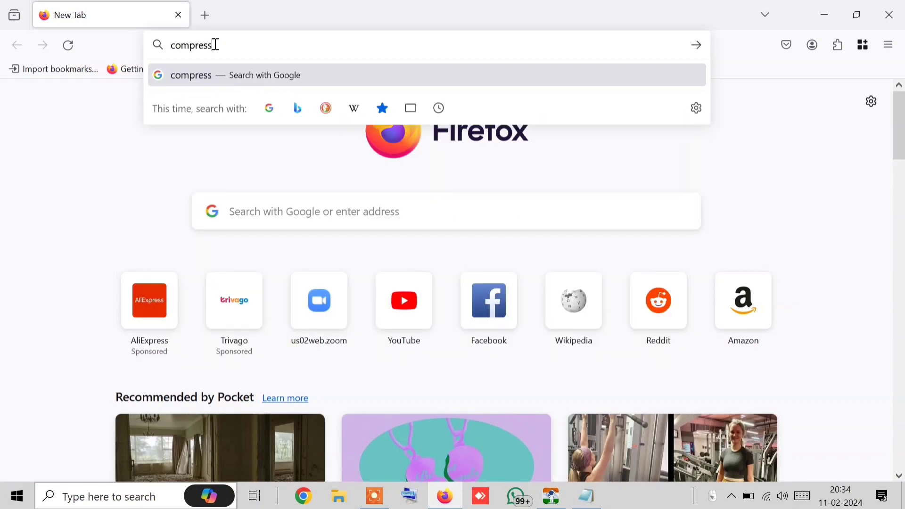
text( vid)
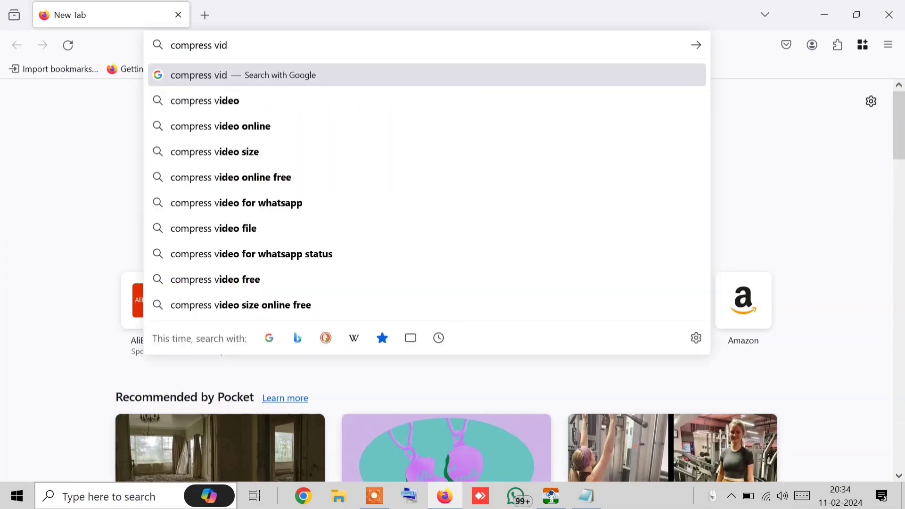
text(eo online)
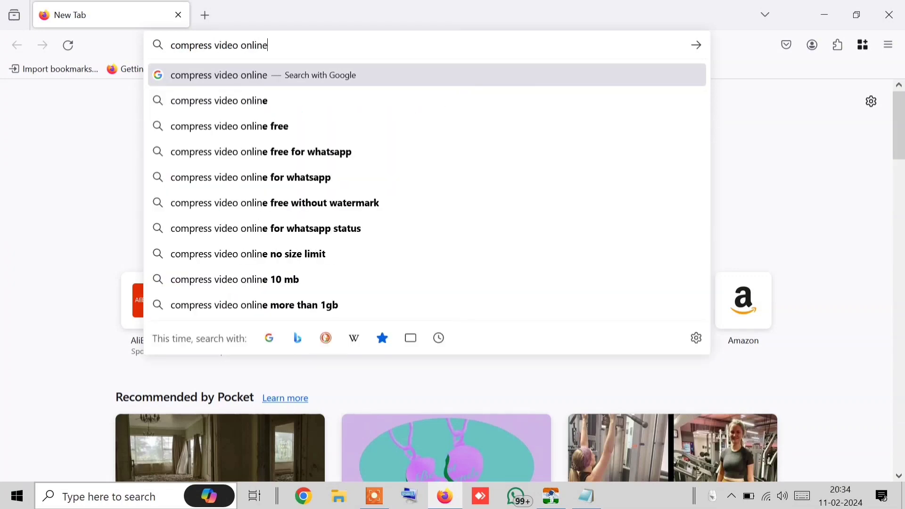
key(Return)
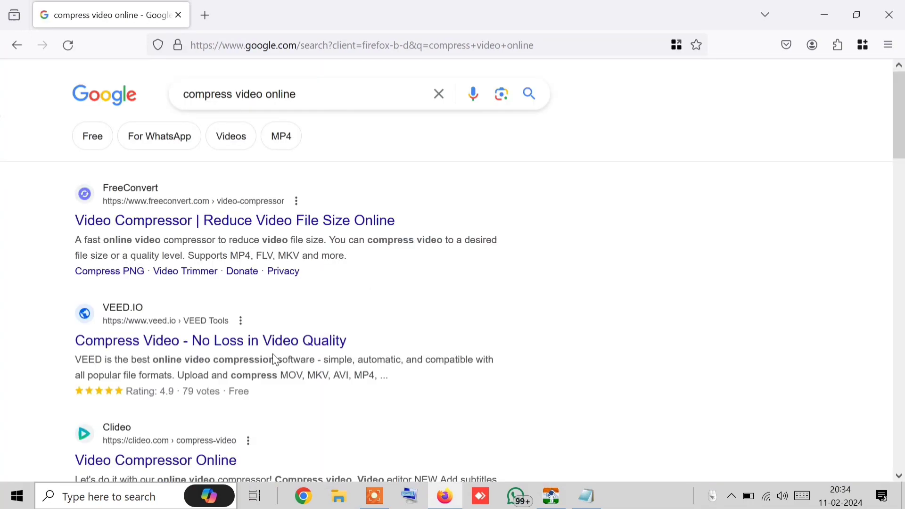
Open the FreeConvert 'Video Compressor | Reduce Video File Size Online' search result
scroll(192, 226, down, 6)
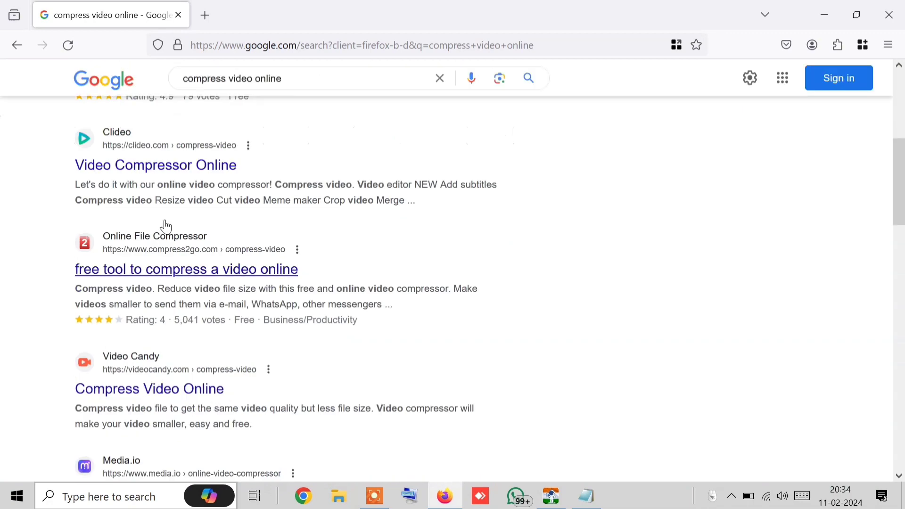
scroll(204, 268, down, 1)
scroll(211, 273, up, 7)
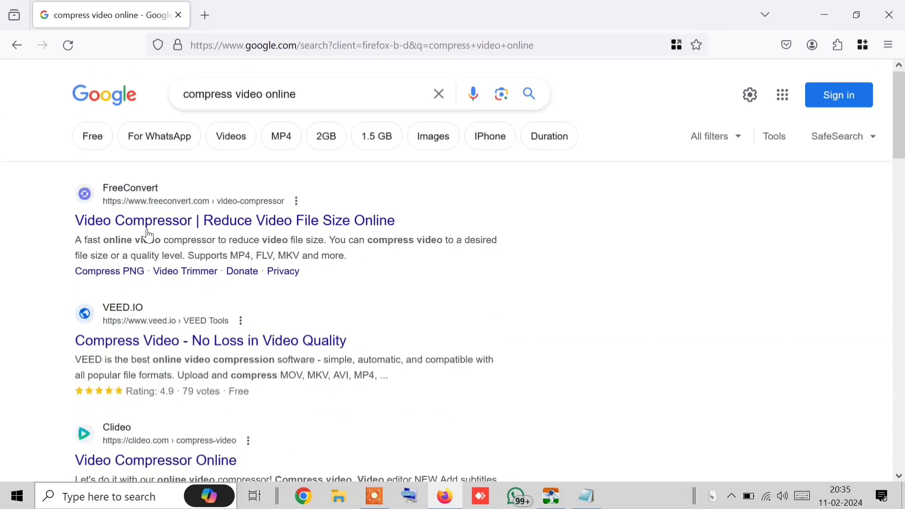
click(132, 236)
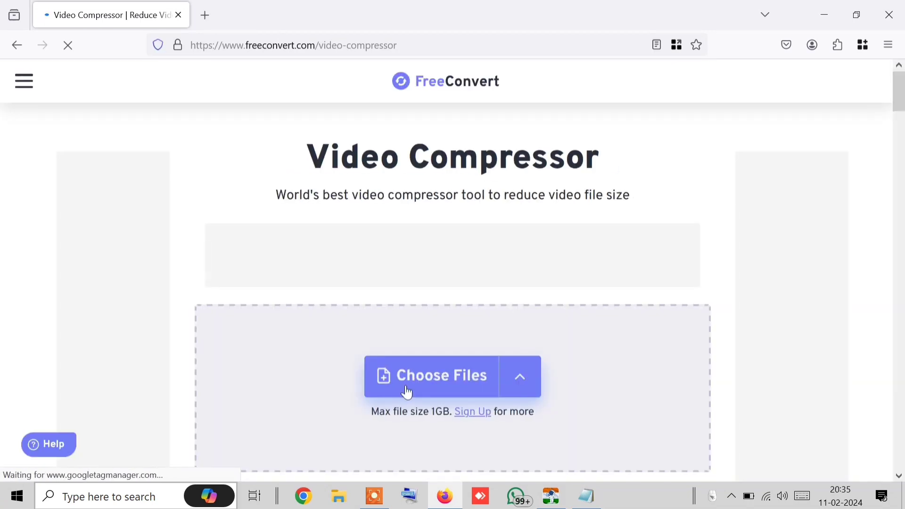
Upload the WhatsApp video from the Downloads folder via Choose Files > From Device
click(408, 392)
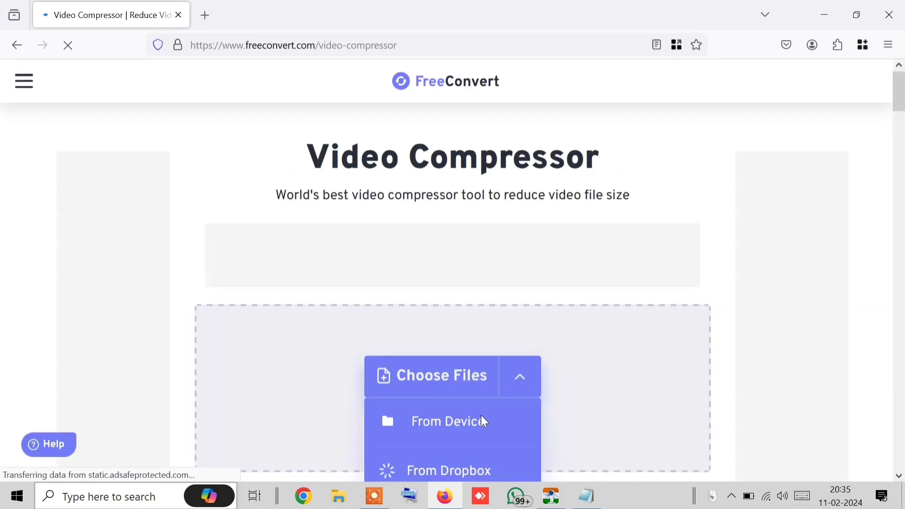
click(347, 499)
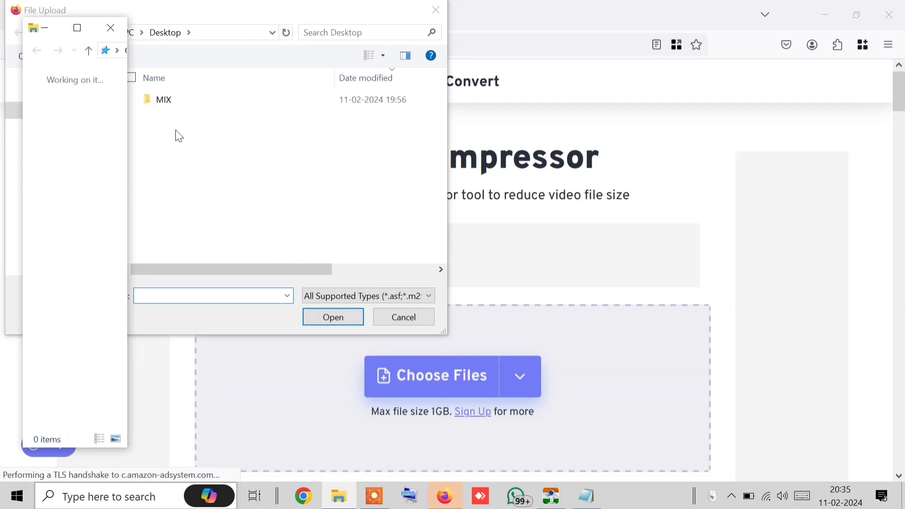
click(114, 36)
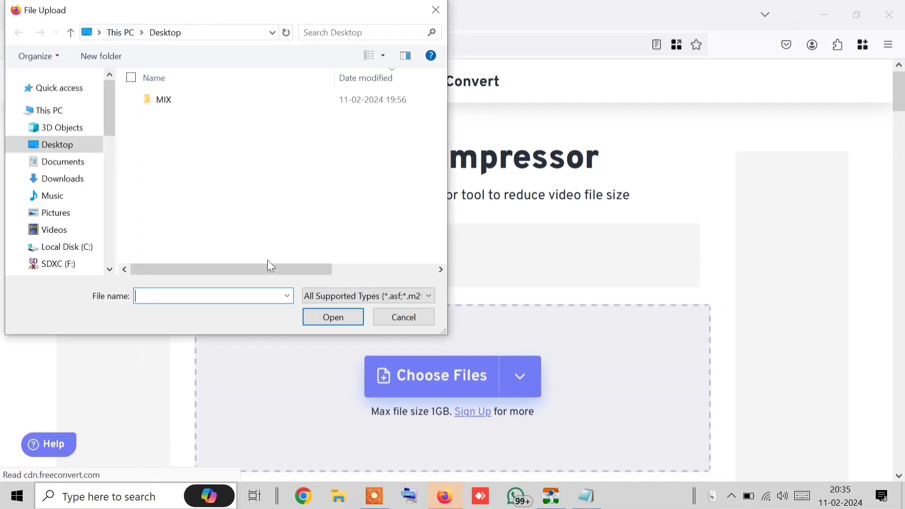
click(73, 179)
double_click(157, 115)
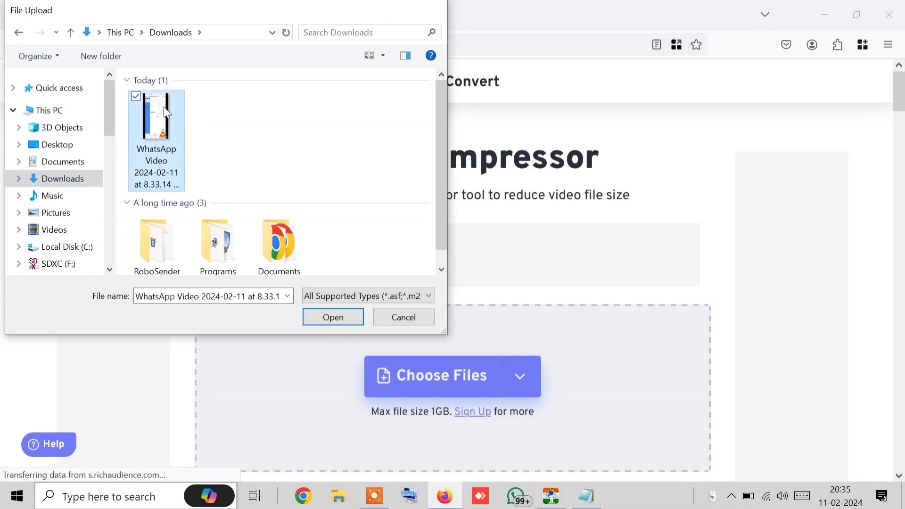
scroll(545, 319, down, 2)
scroll(448, 338, down, 5)
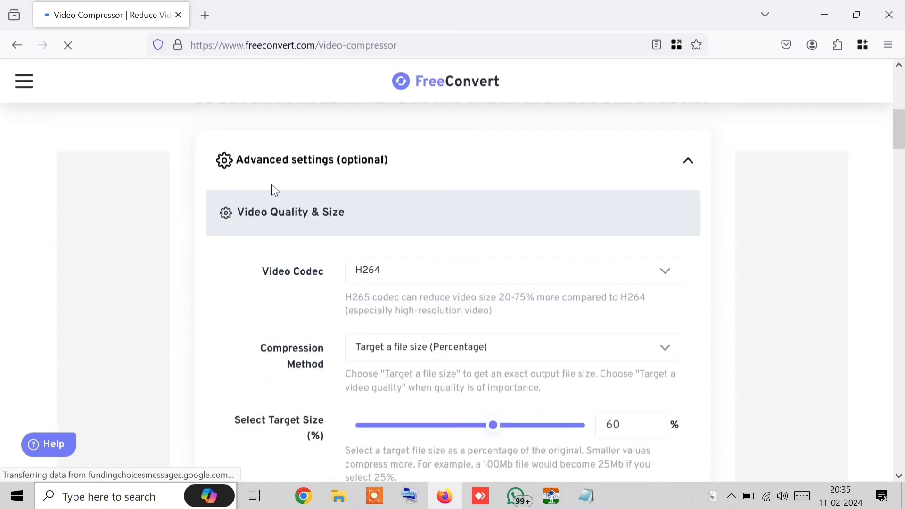
Set the video's Compression Method to 'Target a file size (MB)' in its advanced options
scroll(327, 174, down, 10)
scroll(317, 212, up, 10)
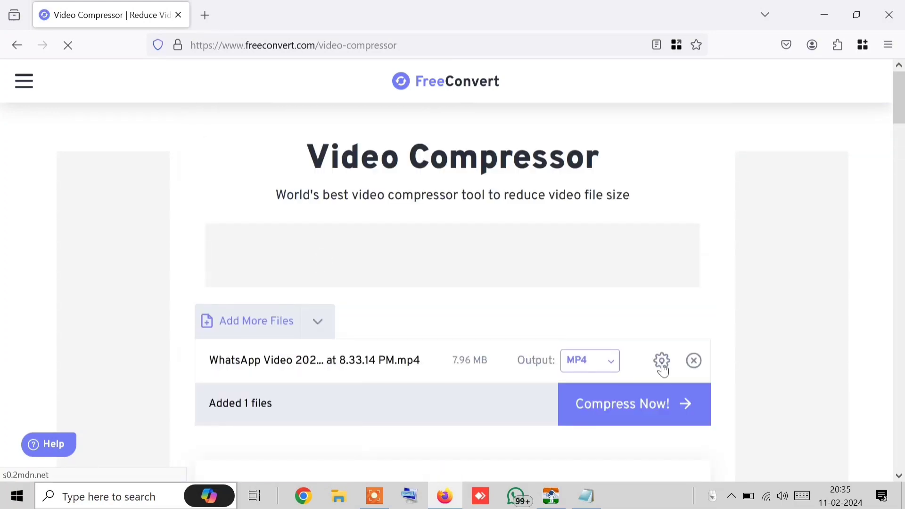
scroll(396, 328, down, 4)
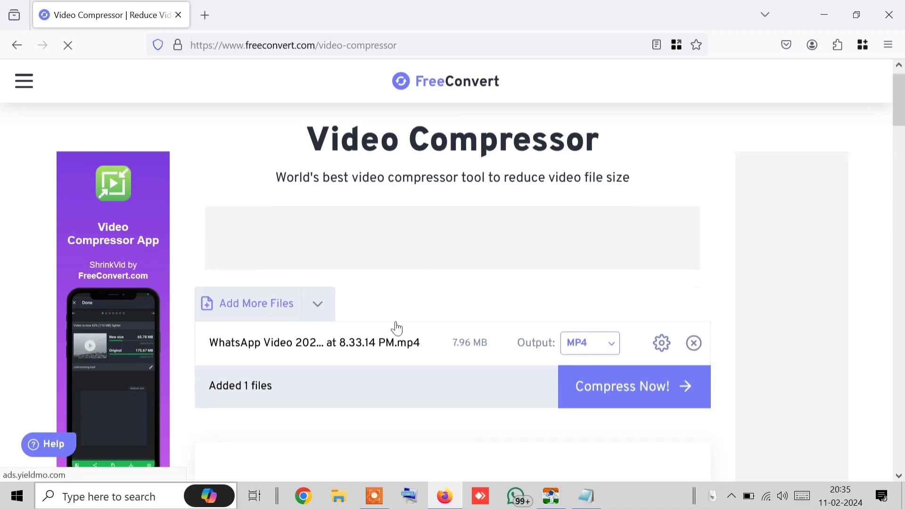
click(664, 139)
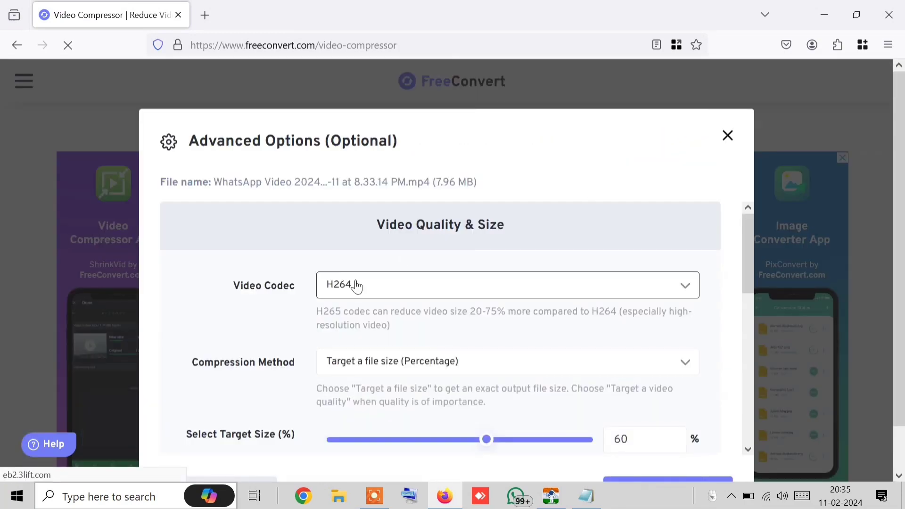
scroll(354, 285, down, 3)
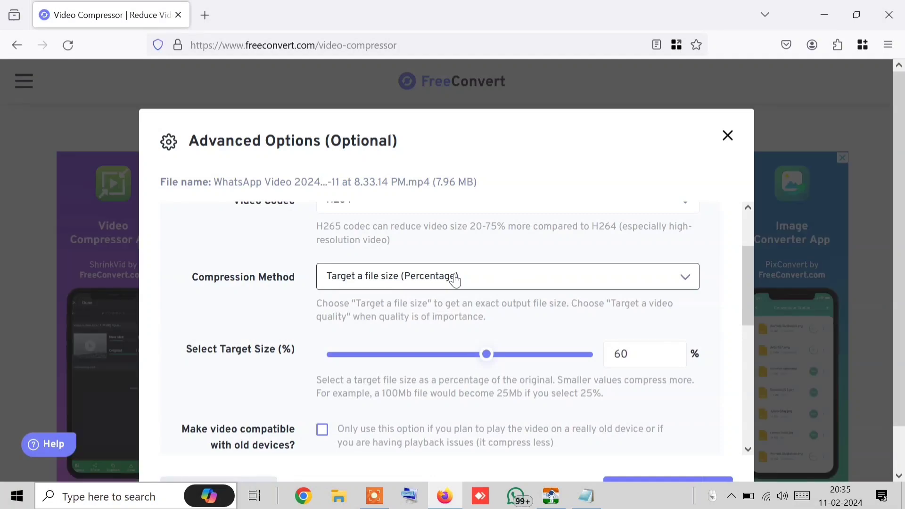
click(365, 288)
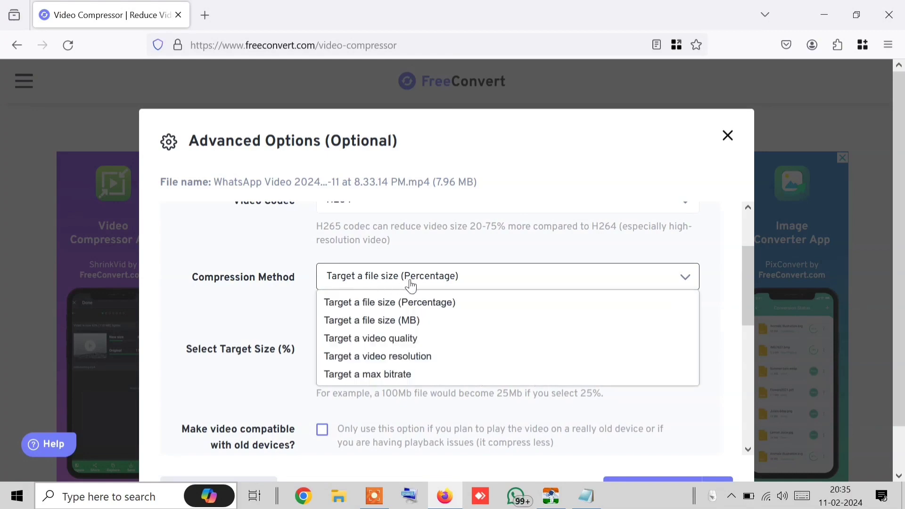
click(400, 322)
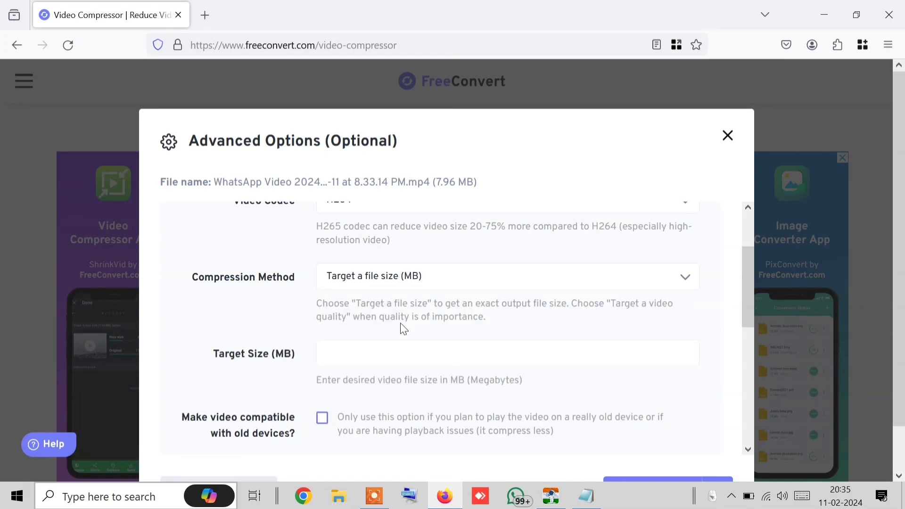
Set the target size to 1 MB and apply the settings to the file
click(391, 347)
drag(449, 380, 539, 398)
click(539, 398)
scroll(435, 371, down, 3)
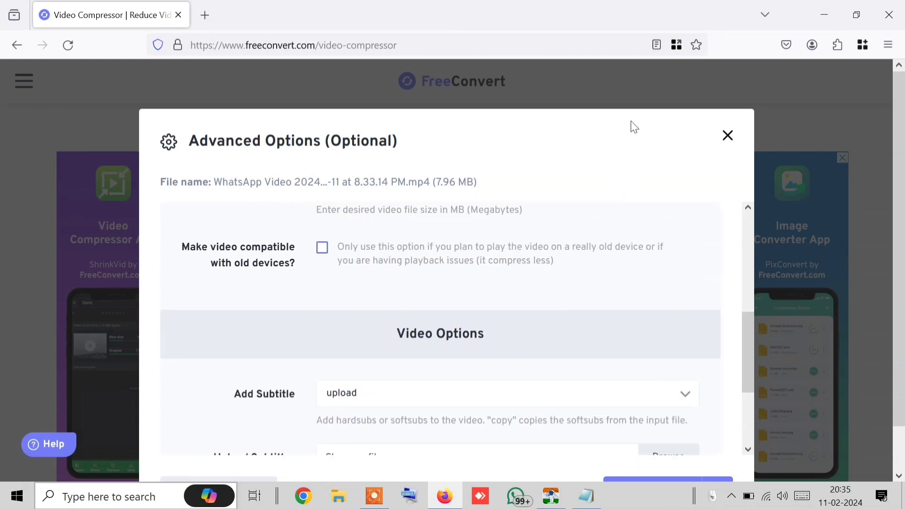
click(675, 483)
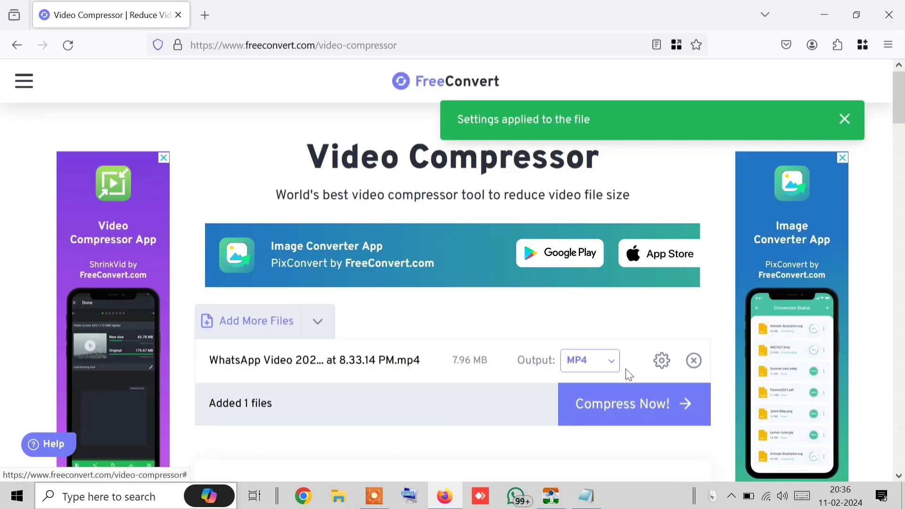
Start compressing the video with Compress Now, then close Notepad's contact list choosing Don't Save
click(651, 413)
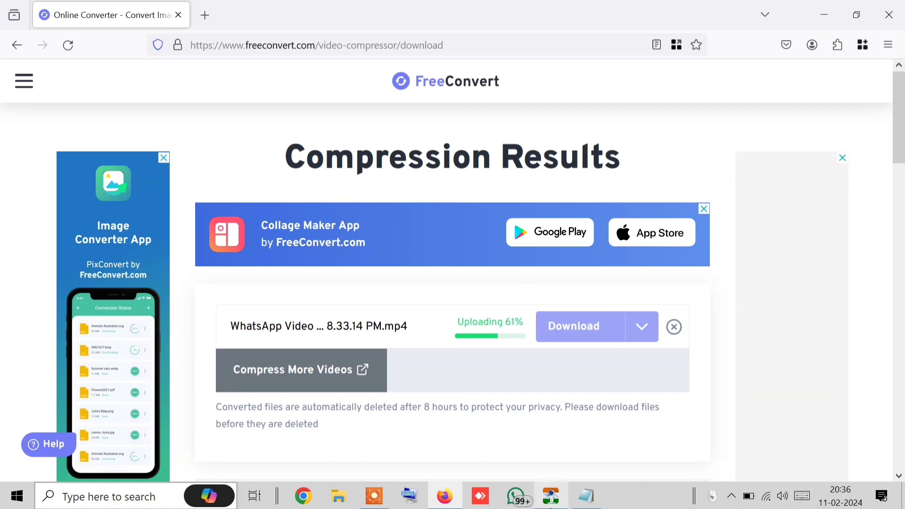
mouse_move(590, 504)
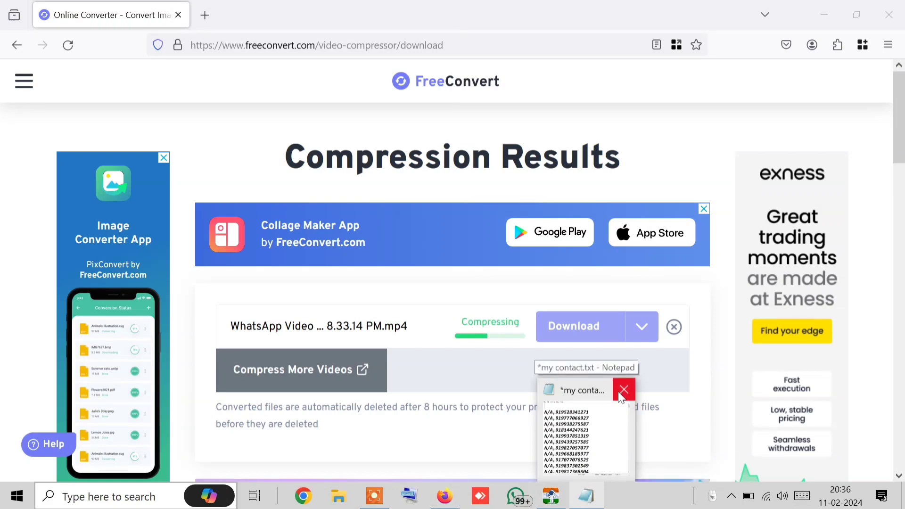
click(620, 395)
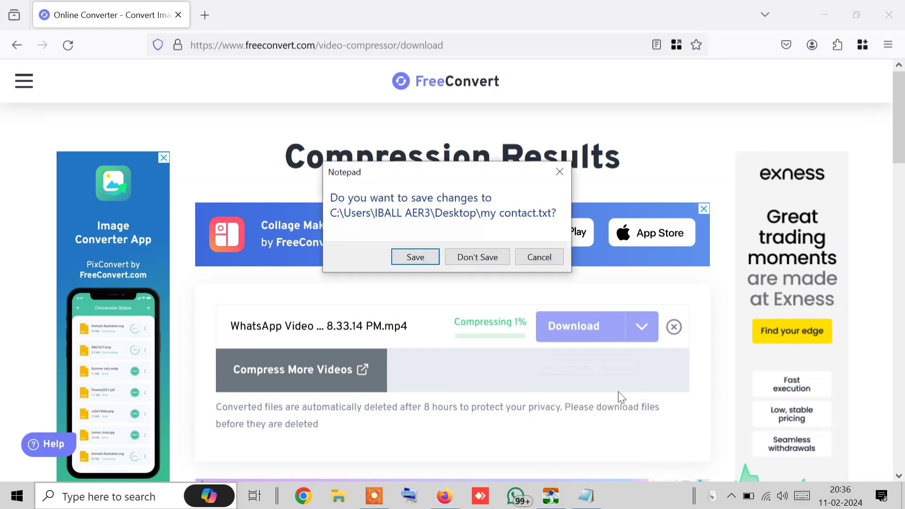
click(473, 262)
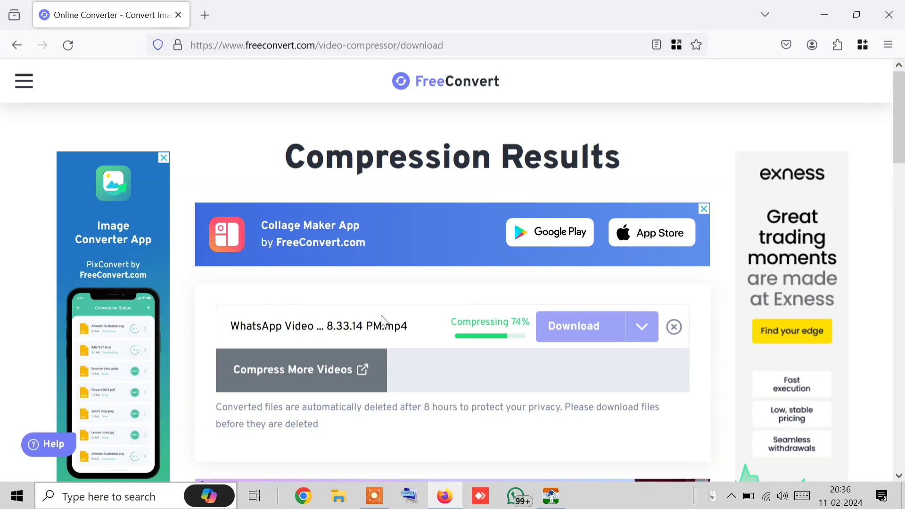
Start attaching an audio message file in Robo Sender, browsing the Downloads folder
click(551, 496)
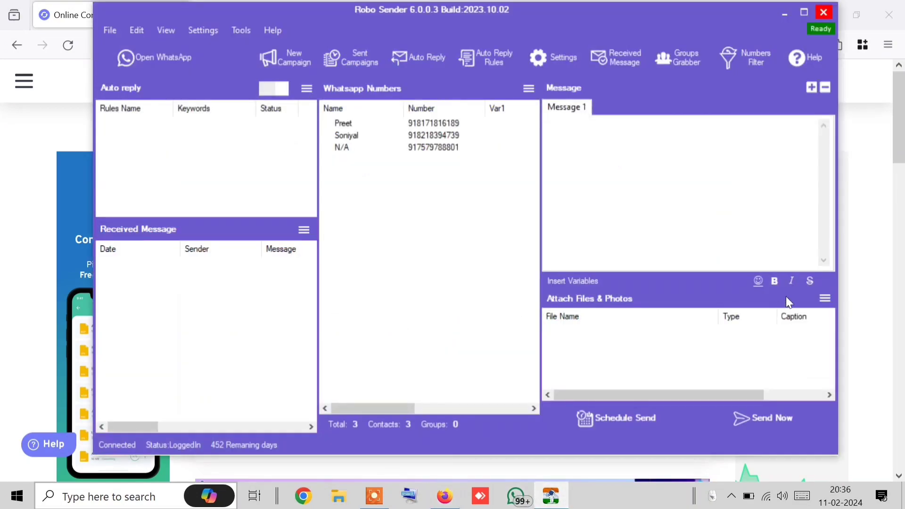
click(824, 299)
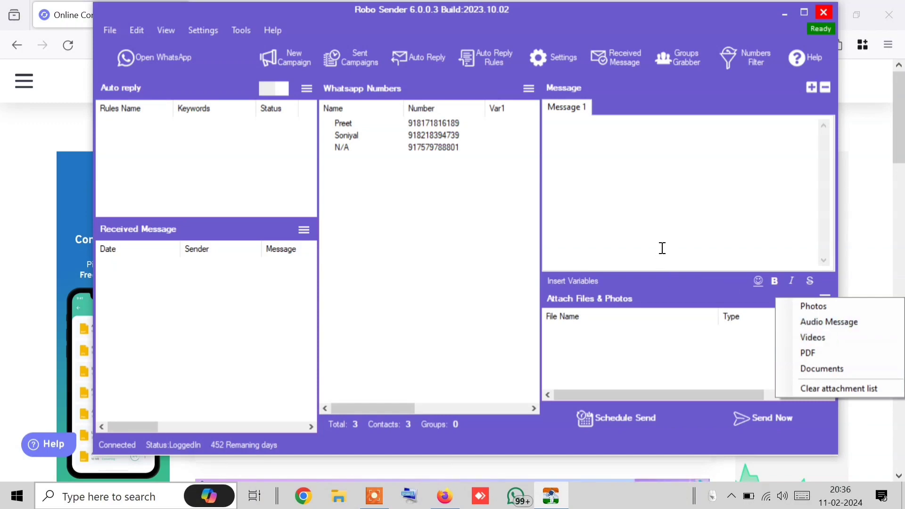
click(856, 319)
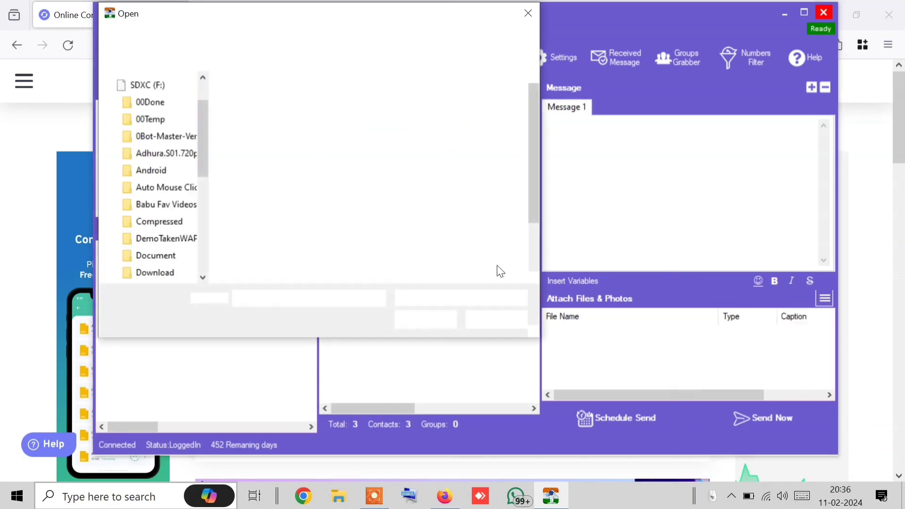
scroll(222, 140, down, 2)
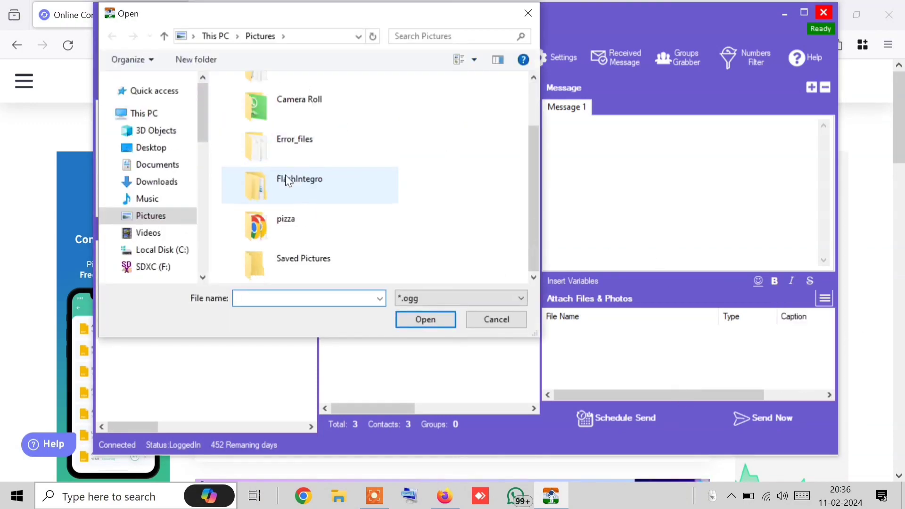
click(172, 182)
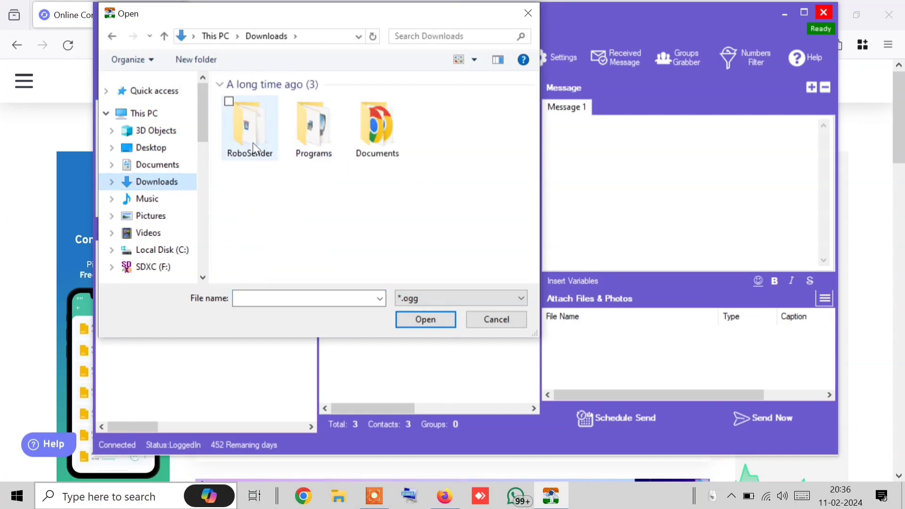
Check the Music folder with the .ogg filter, cancel the audio attachment, and dismiss the attachment menu
click(173, 199)
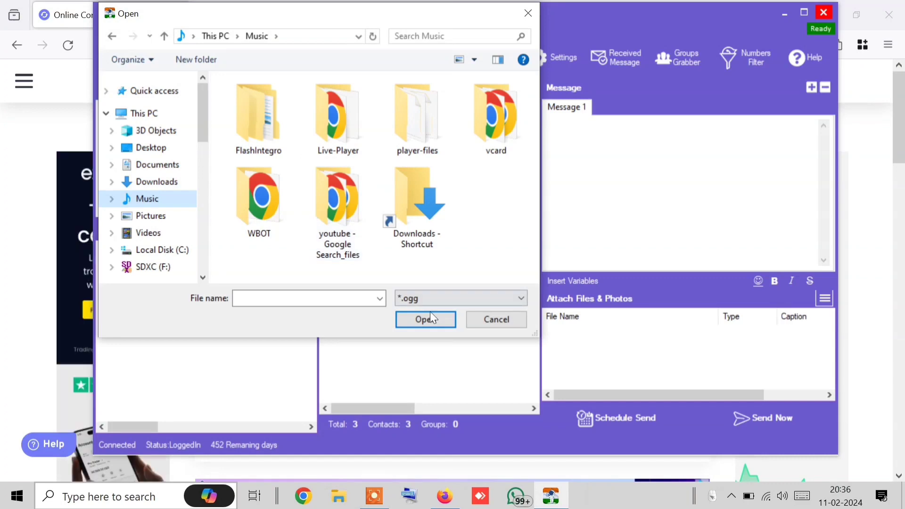
click(412, 299)
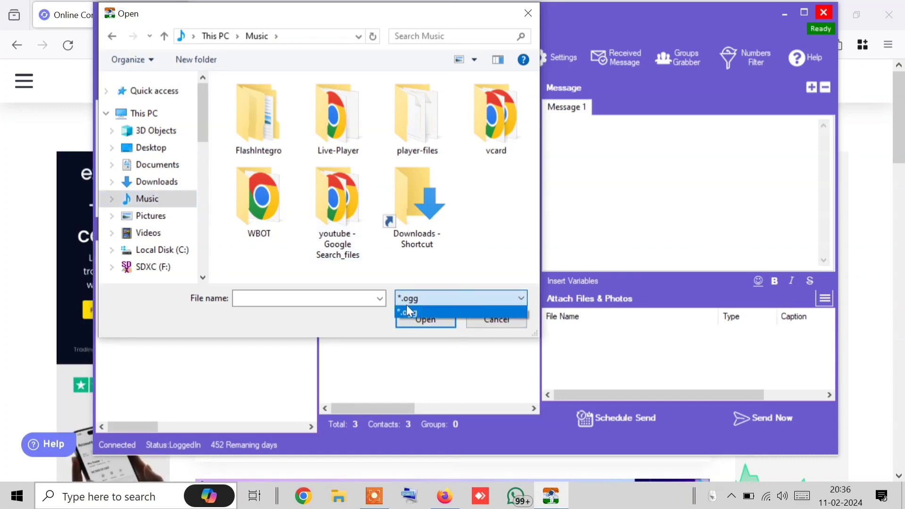
click(448, 305)
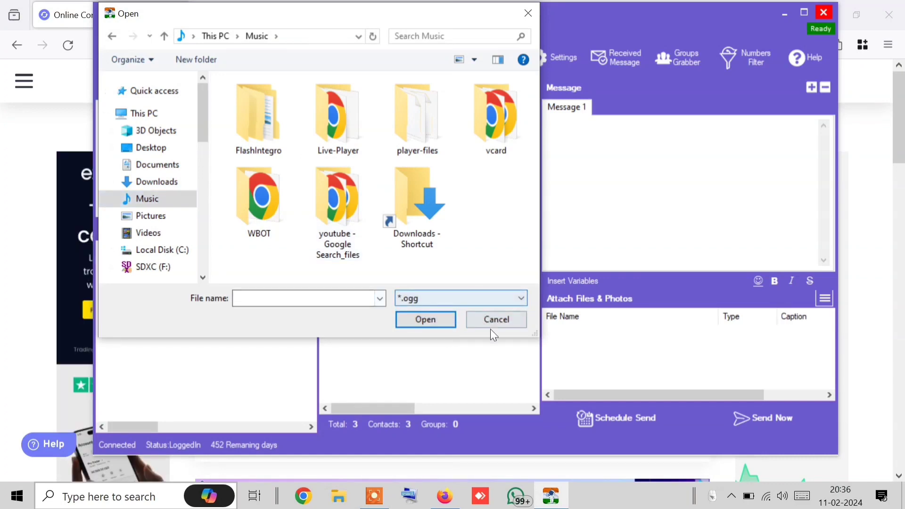
click(493, 326)
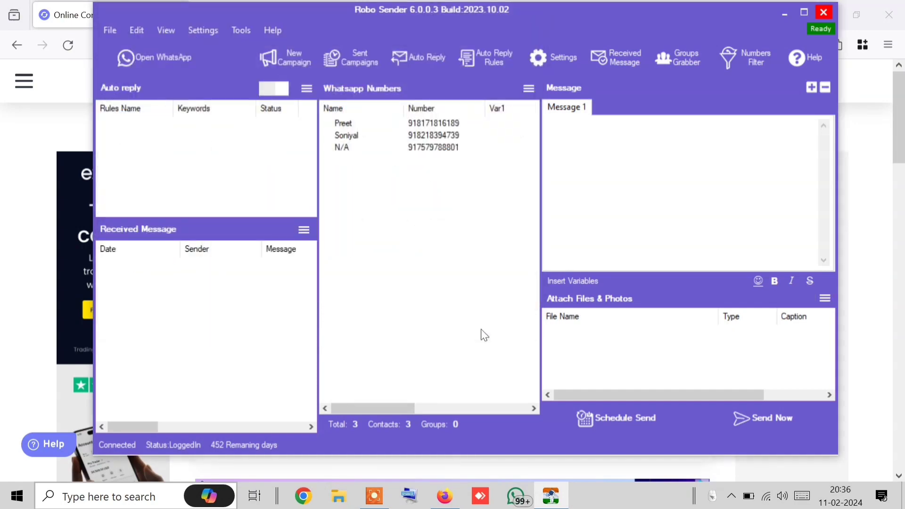
click(826, 299)
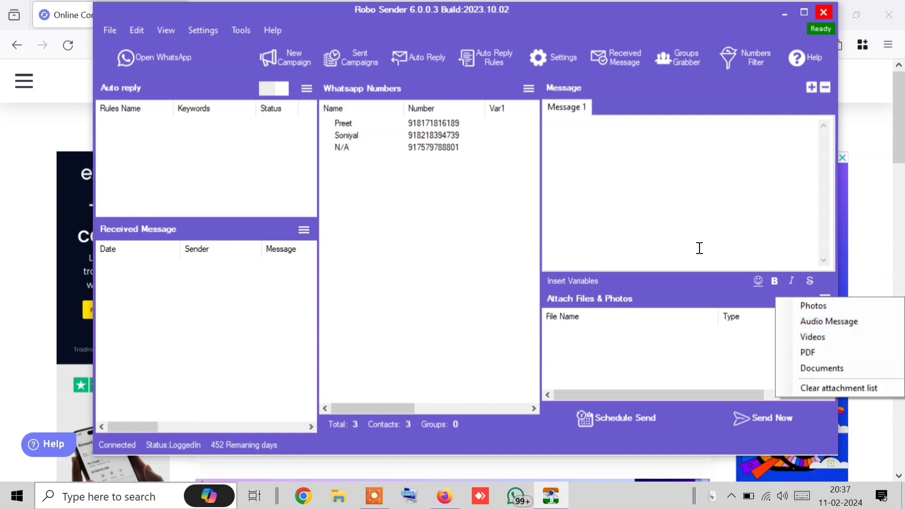
click(679, 219)
Download the 86%-smaller compressed video and drag the finished mp4 toward Robo Sender
click(3, 226)
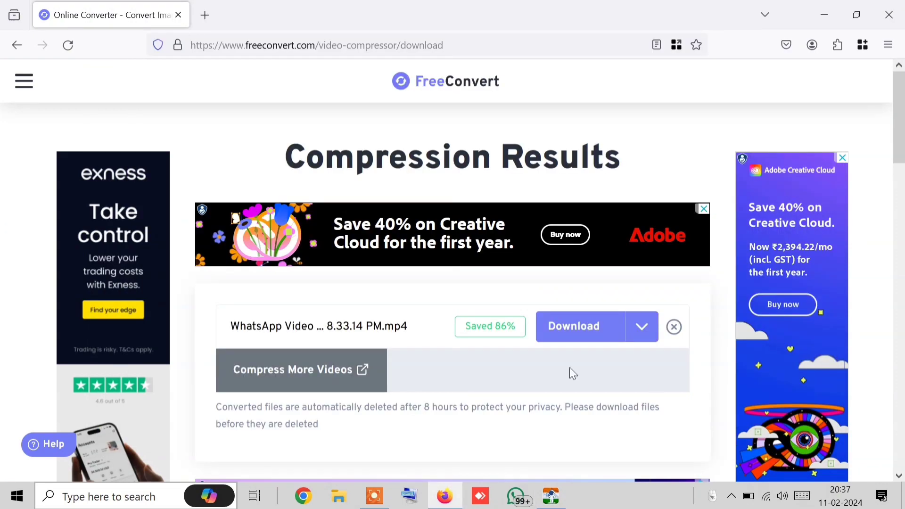
click(582, 326)
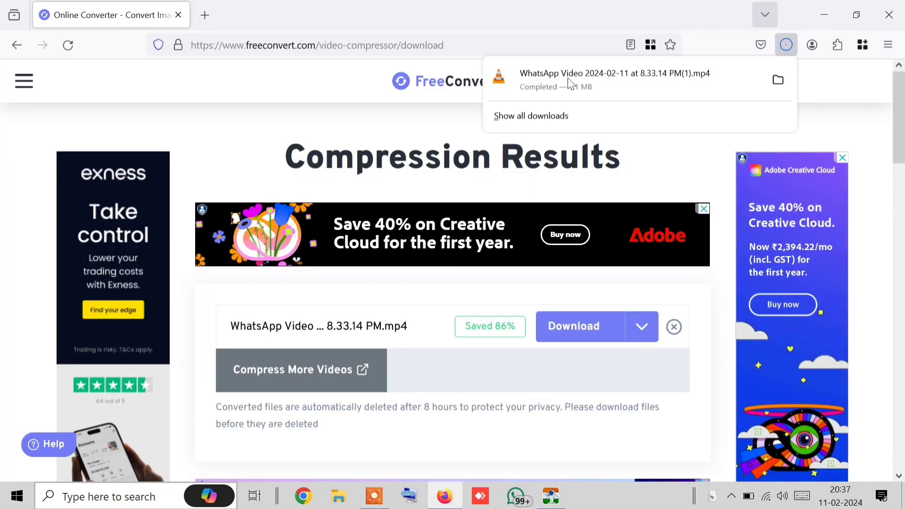
drag(545, 84, 688, 349)
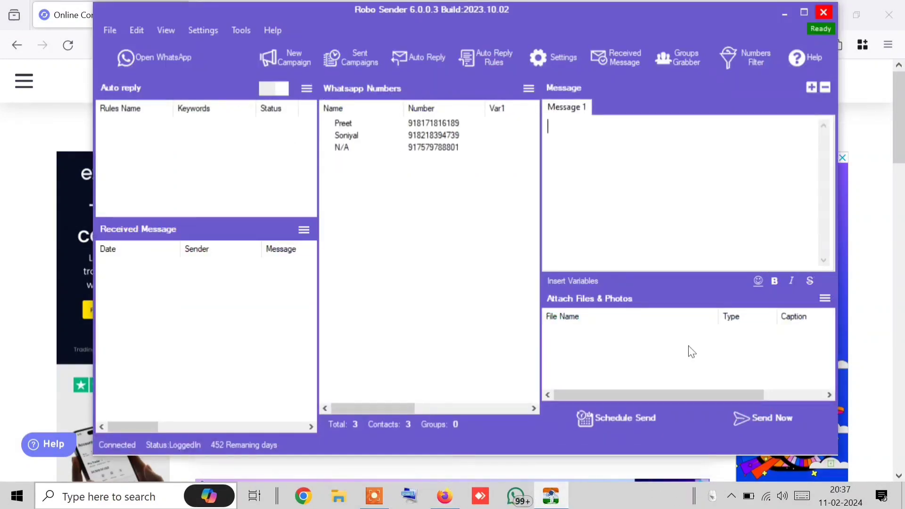
click(825, 297)
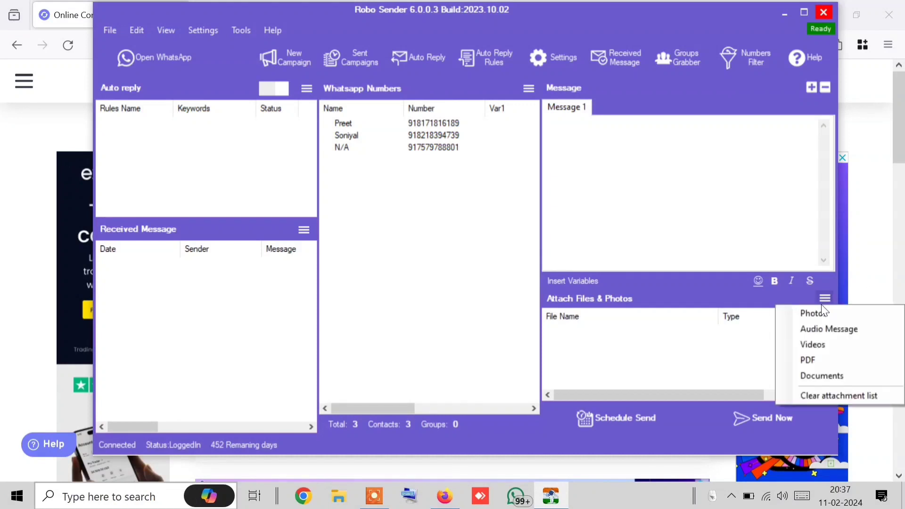
click(809, 345)
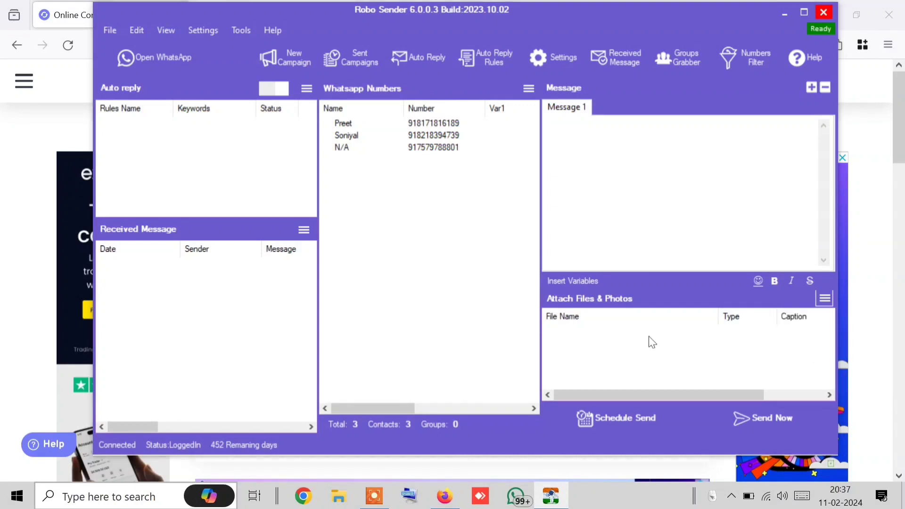
scroll(340, 172, down, 2)
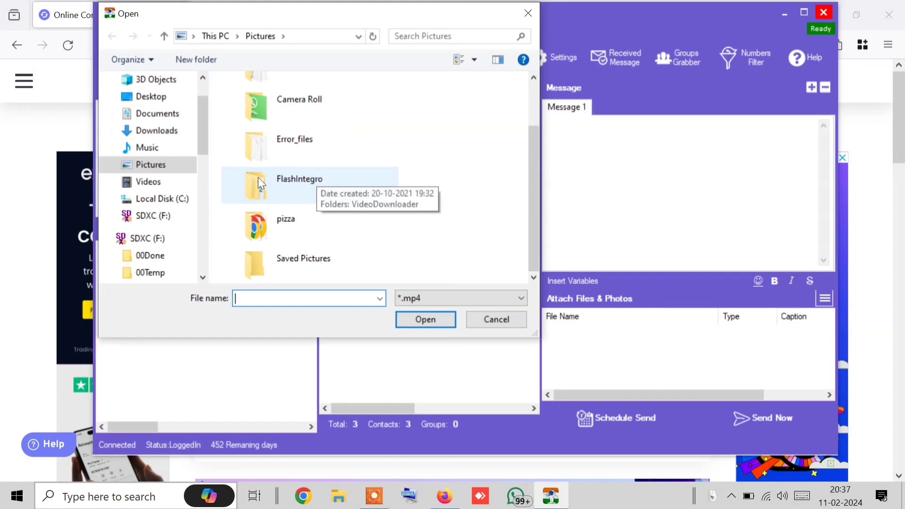
click(160, 133)
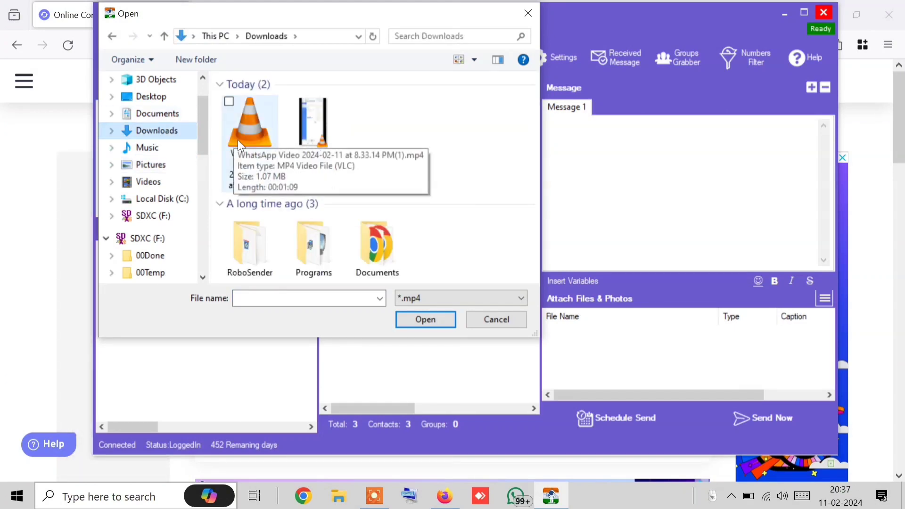
double_click(238, 139)
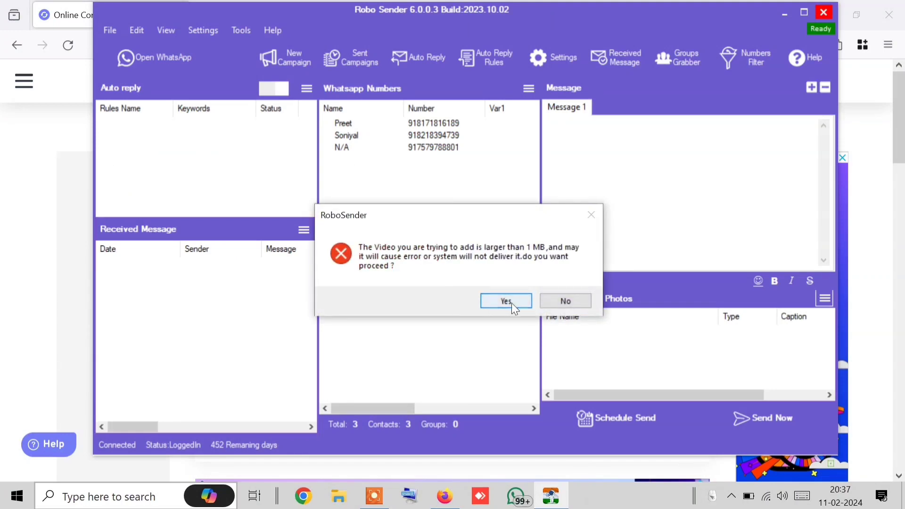
click(511, 304)
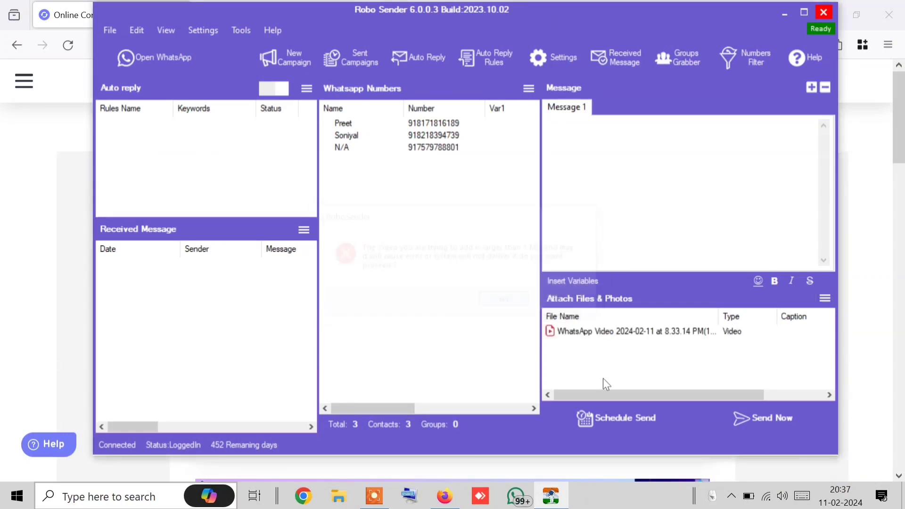
click(671, 333)
right_click(670, 334)
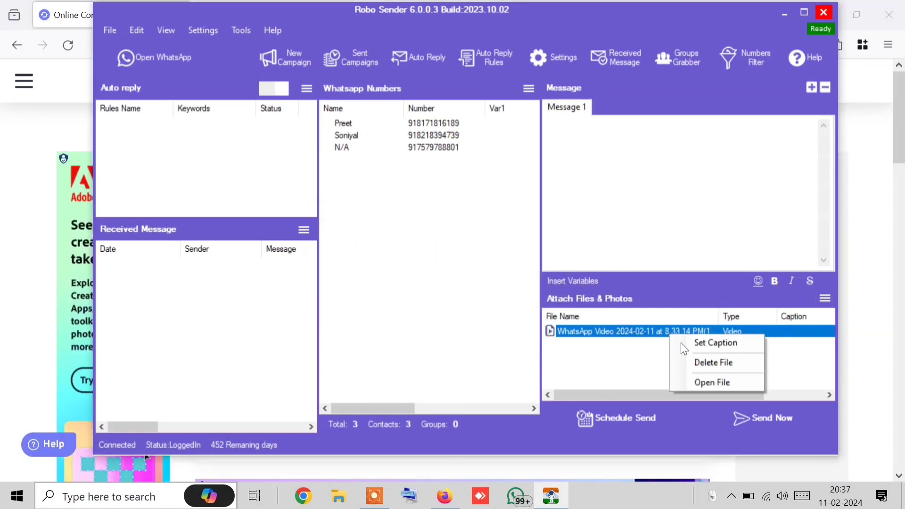
click(713, 362)
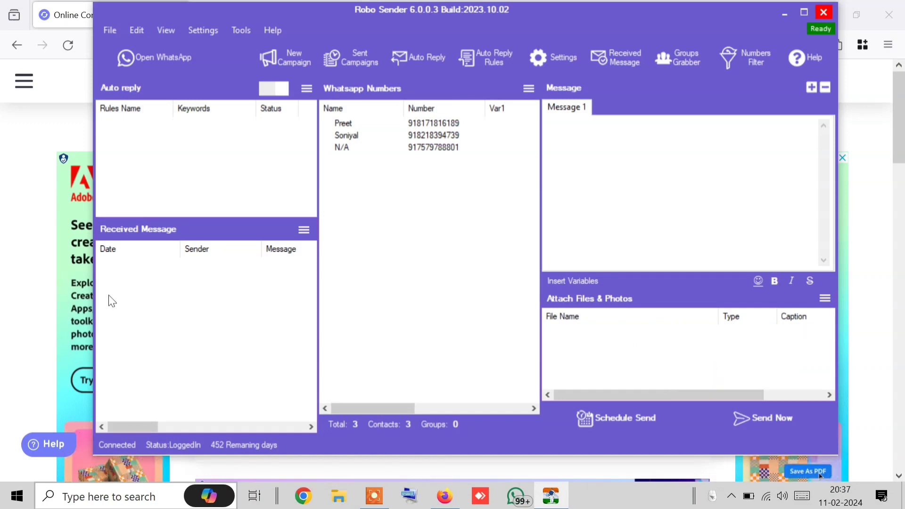
key(alt+Tab)
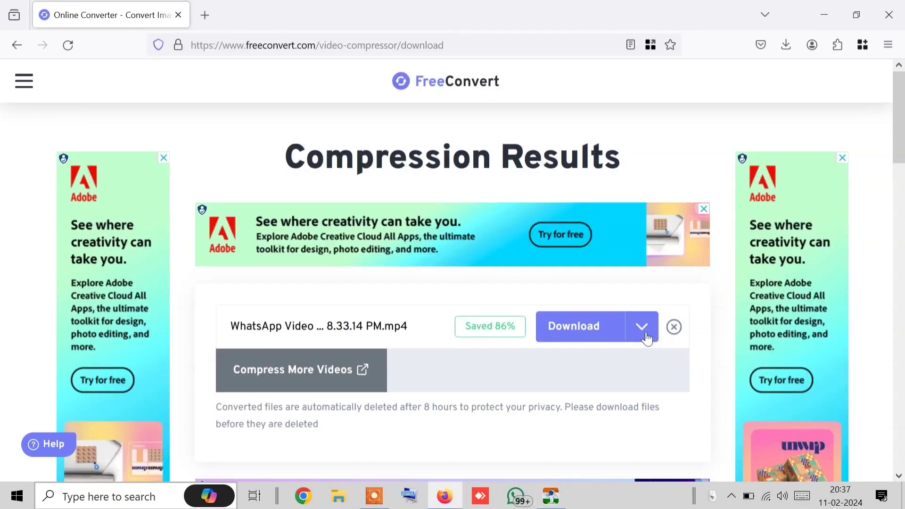
Discard the previous result and pick WhatsApp Video (1).mp4 from Downloads for upload
scroll(404, 325, down, 2)
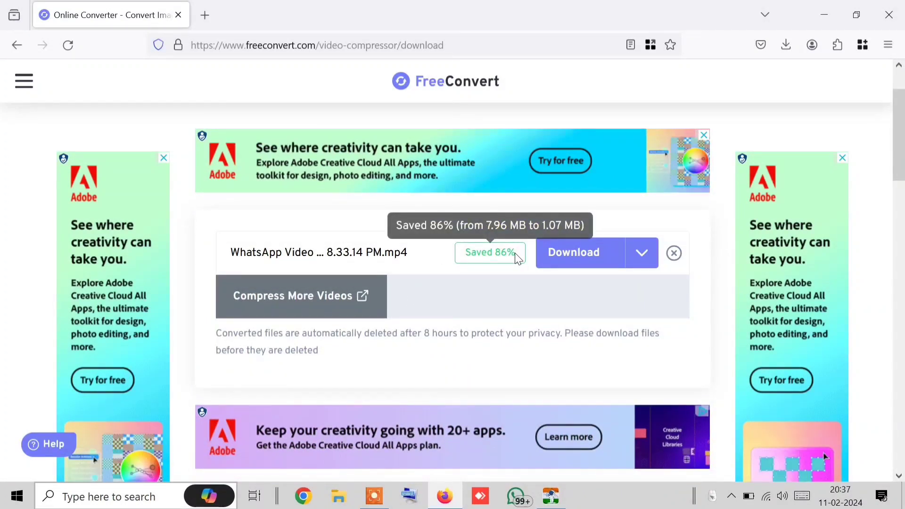
click(672, 264)
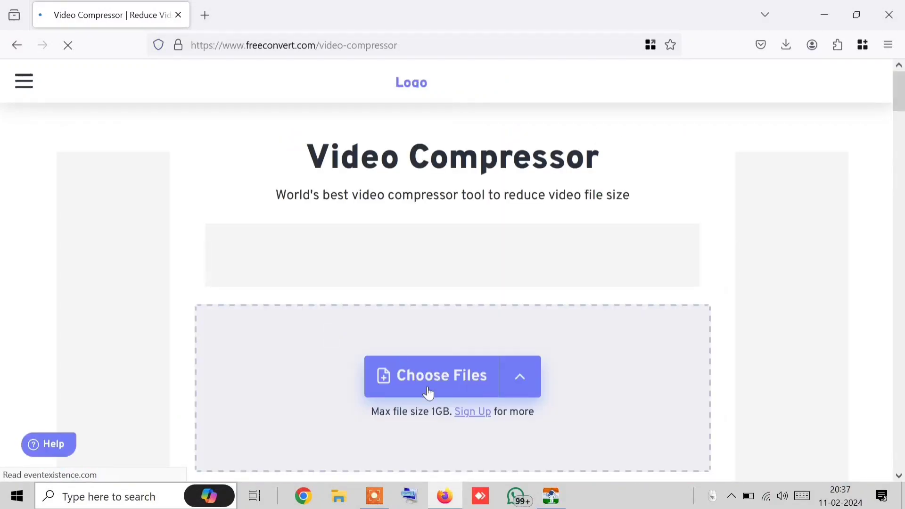
click(439, 396)
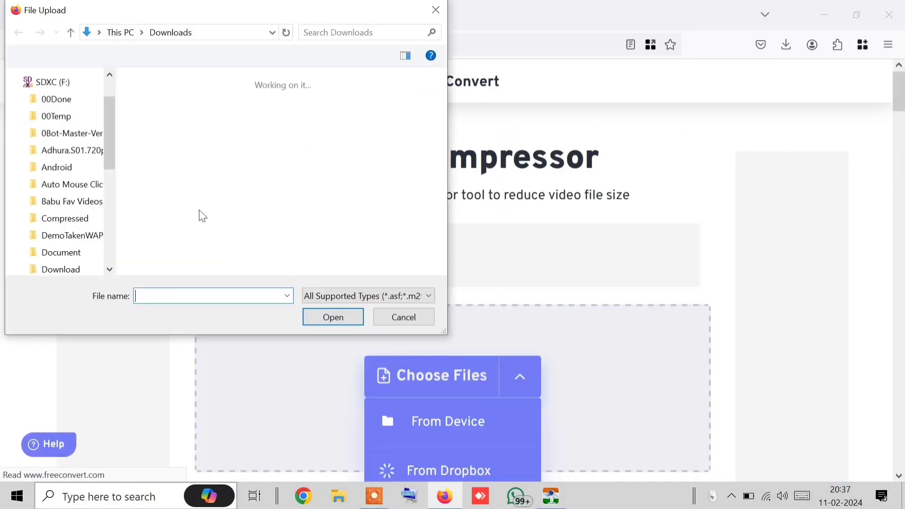
click(157, 131)
double_click(157, 131)
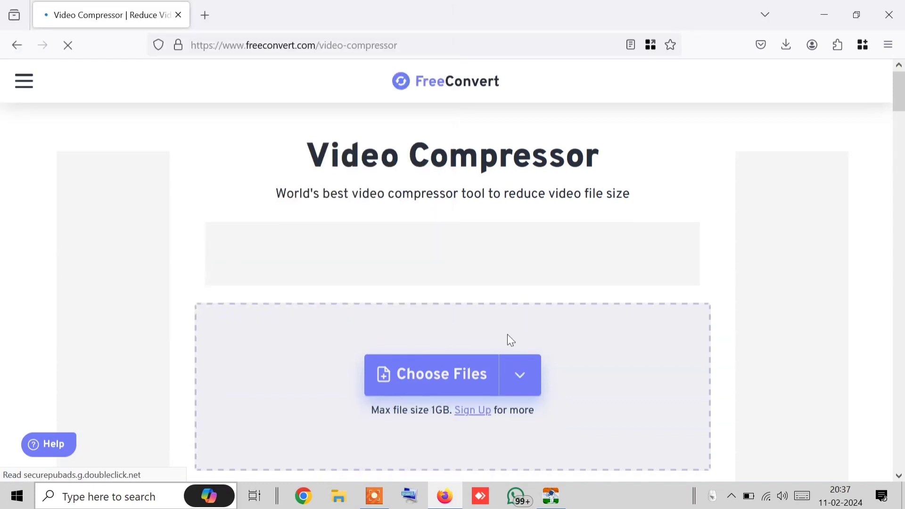
Verify the 1.07 MB WhatsApp Video (1).mp4 is added with MP4 output, dismissing the upload menu
scroll(507, 334, down, 3)
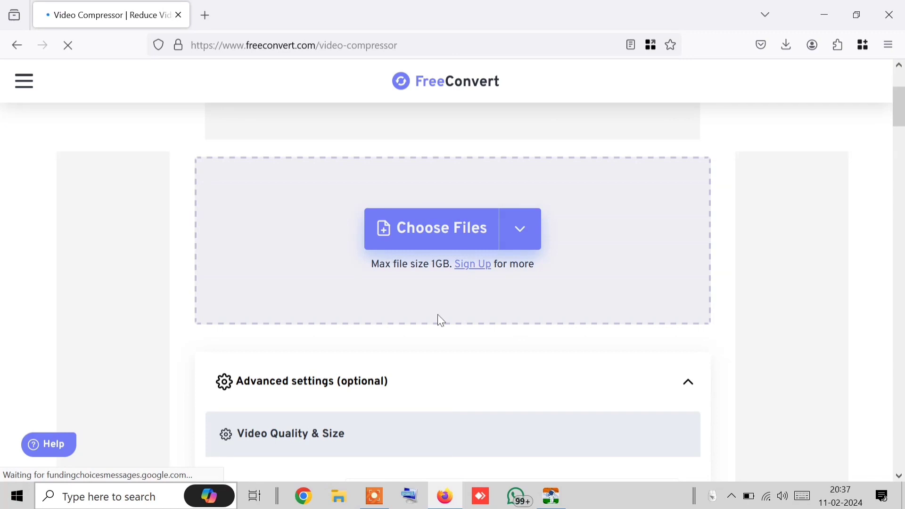
scroll(549, 378, down, 2)
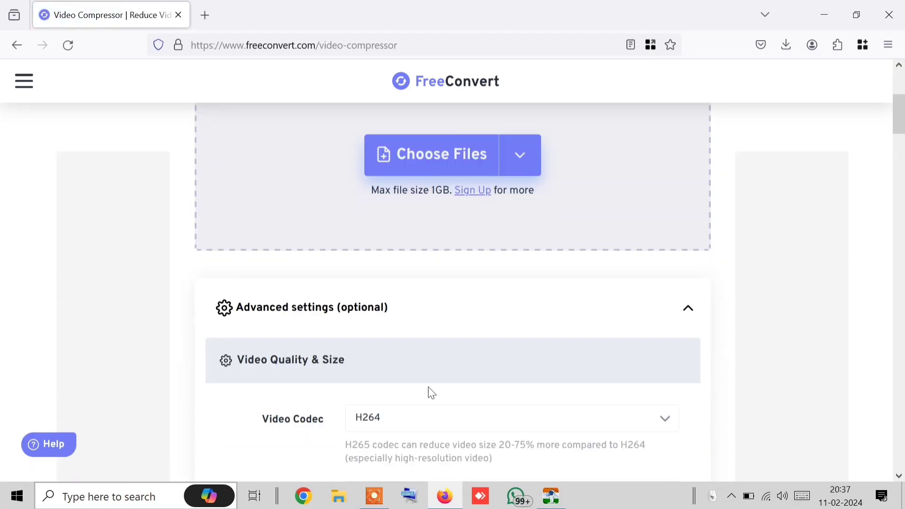
scroll(501, 367, up, 2)
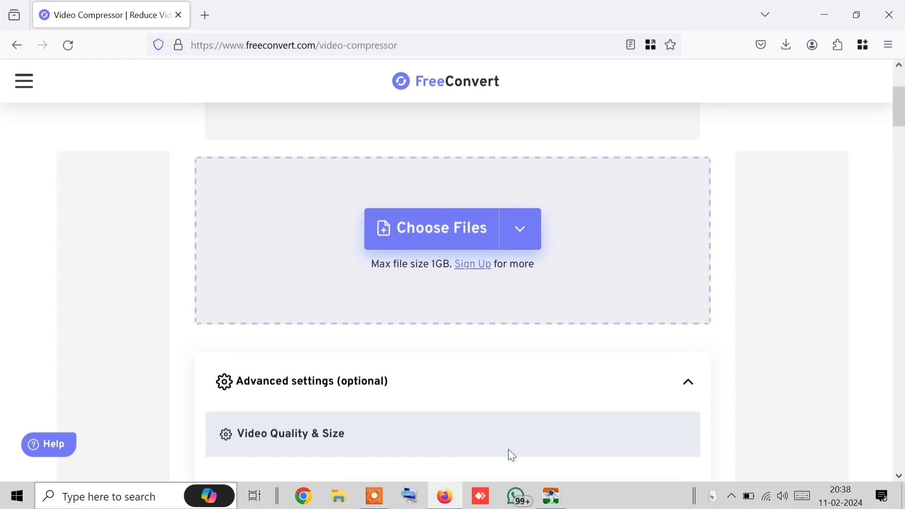
scroll(284, 393, down, 2)
click(429, 151)
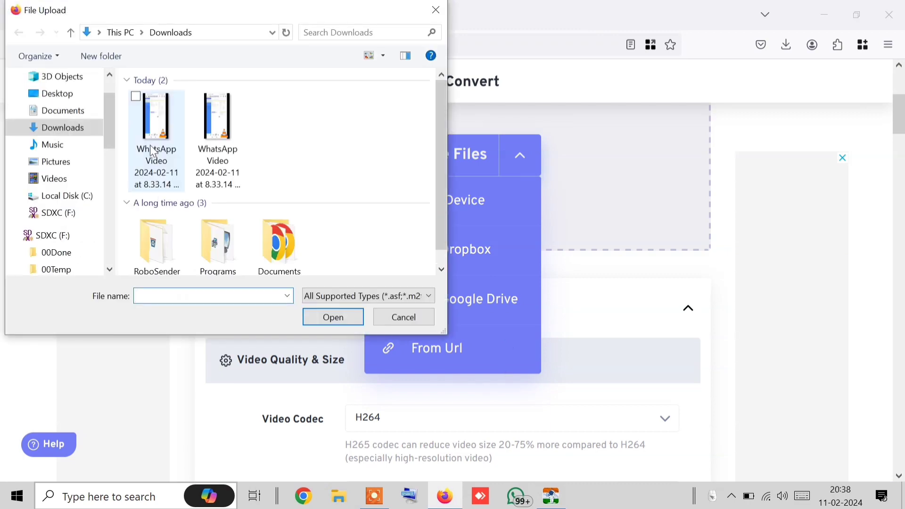
key(Escape)
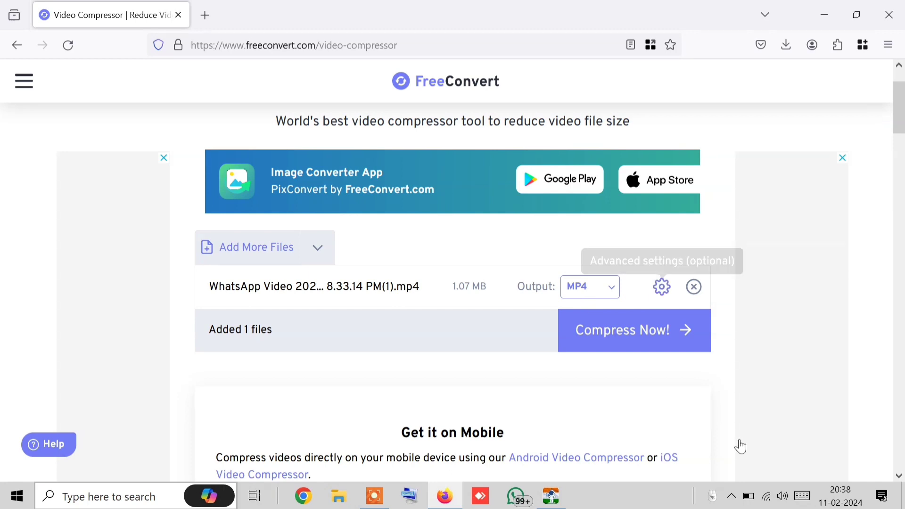
Set the 1.07 MB video's target size to 89% of the original and apply the settings
scroll(518, 349, down, 2)
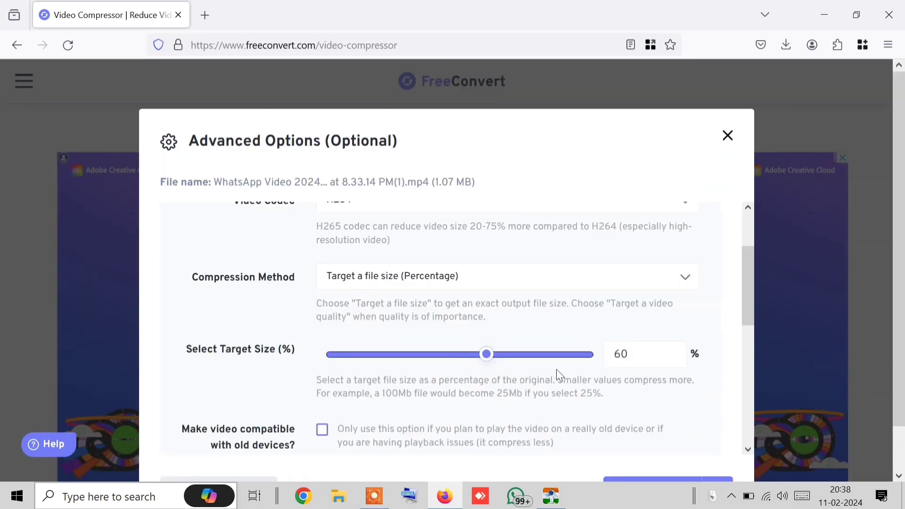
mouse_move(552, 356)
mouse_down()
mouse_move(576, 361)
mouse_move(564, 360)
mouse_up()
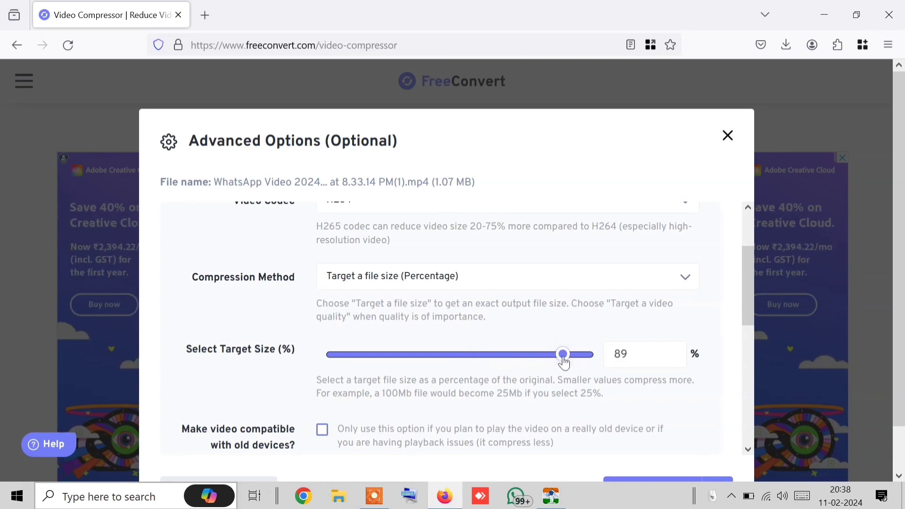
scroll(667, 446, down, 3)
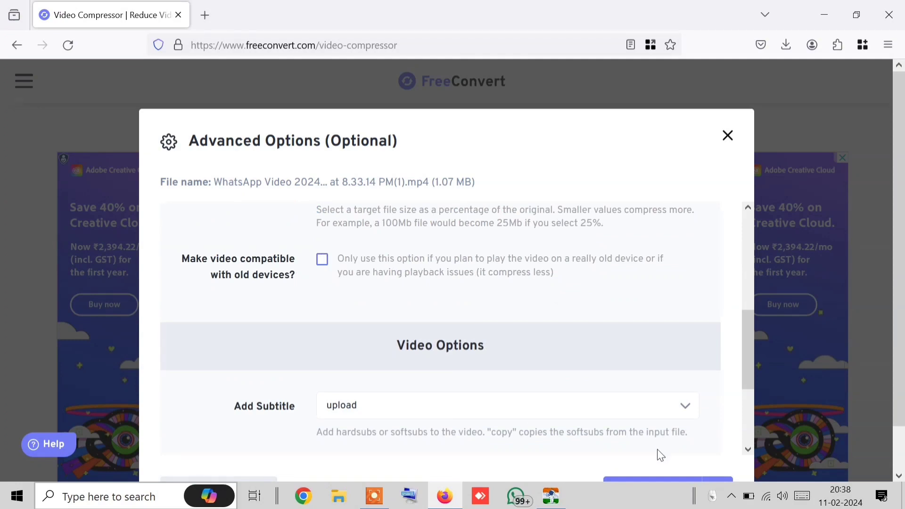
scroll(499, 426, down, 2)
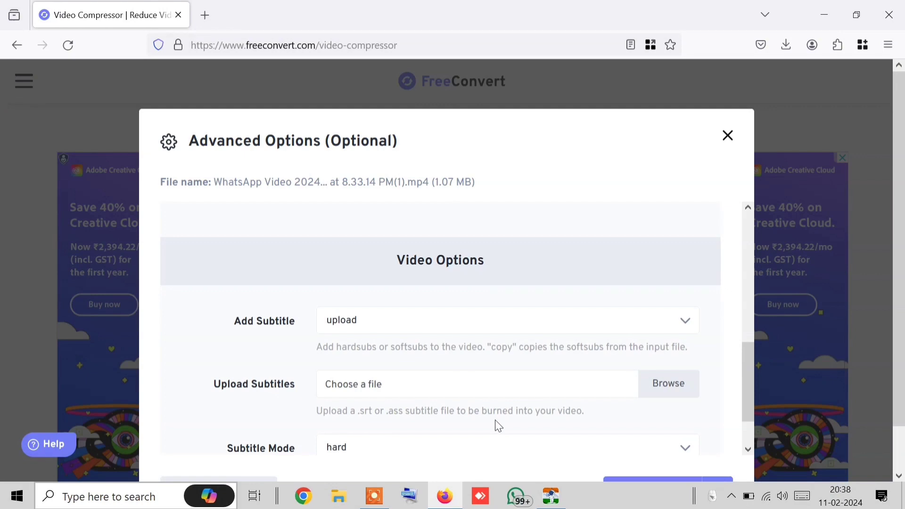
scroll(687, 322, up, 5)
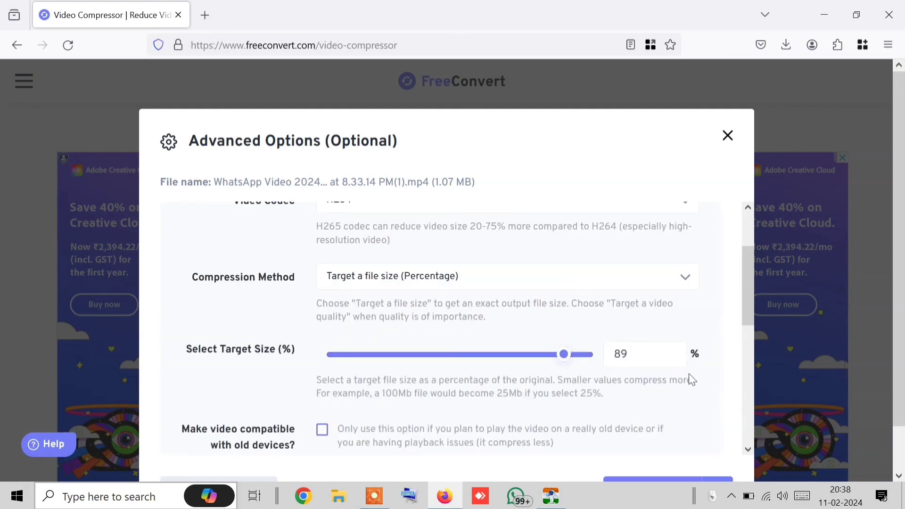
scroll(569, 430, down, 7)
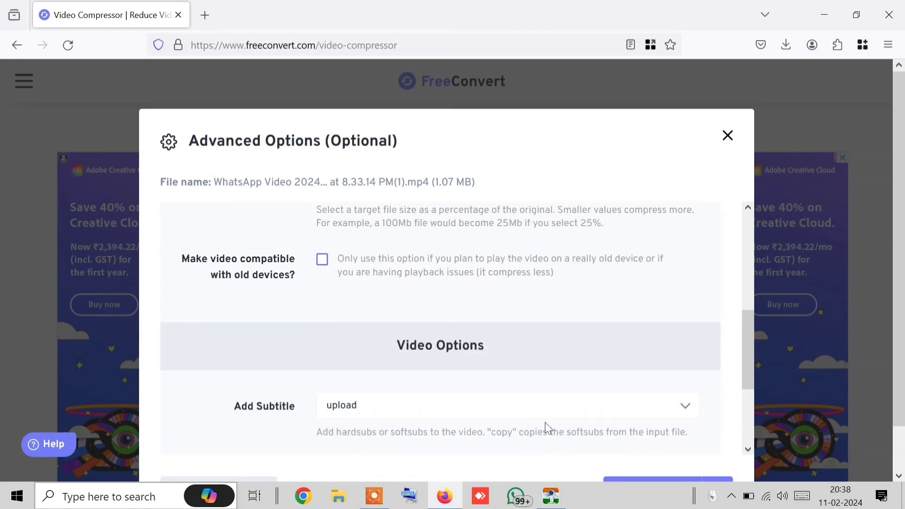
click(657, 486)
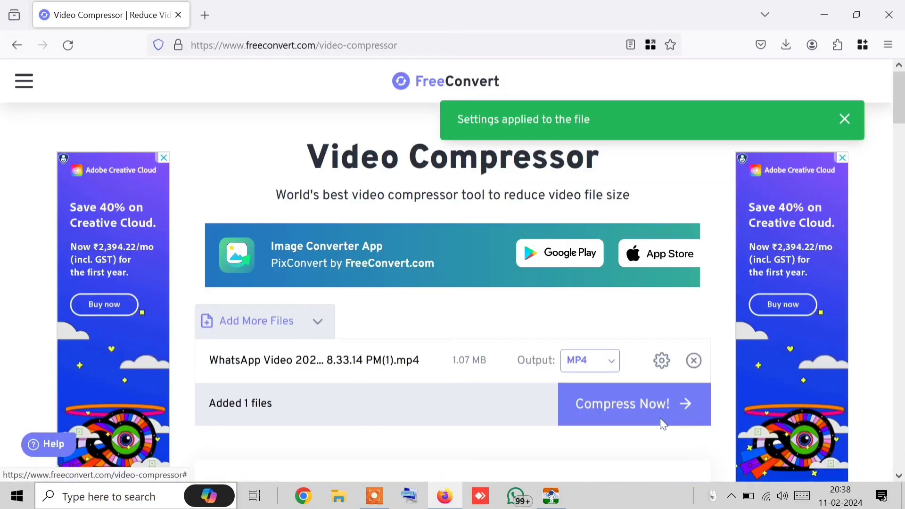
Start compressing the WhatsApp video, then bring Robo Sender back to the front
click(616, 426)
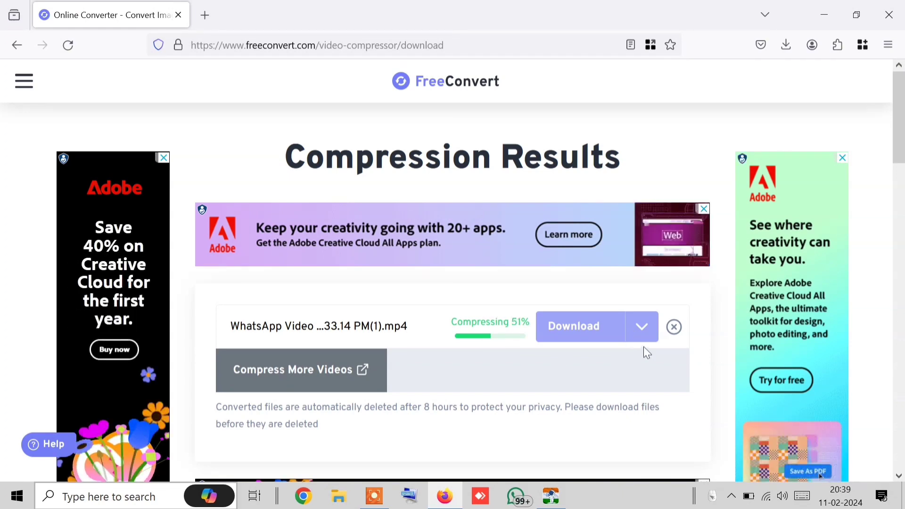
click(561, 502)
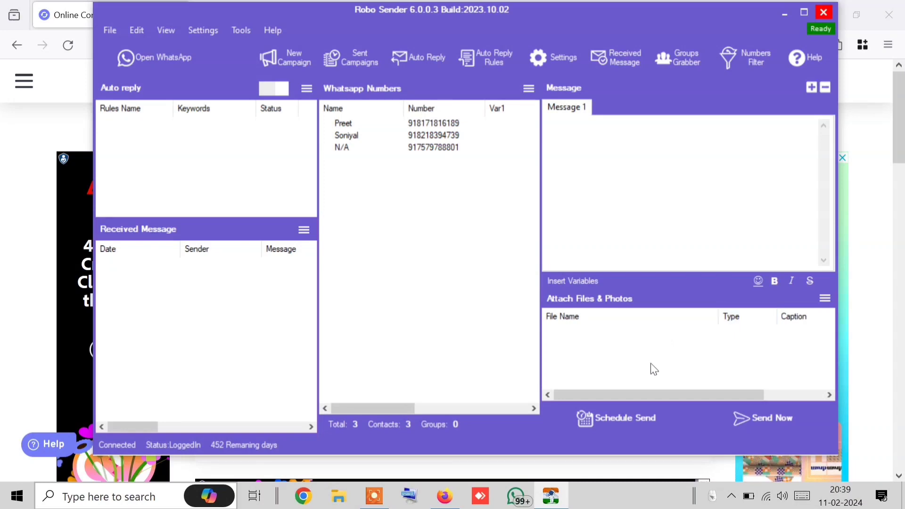
Check the contact list's Import and Clear List options without changing anything, then return to FreeConvert
click(529, 89)
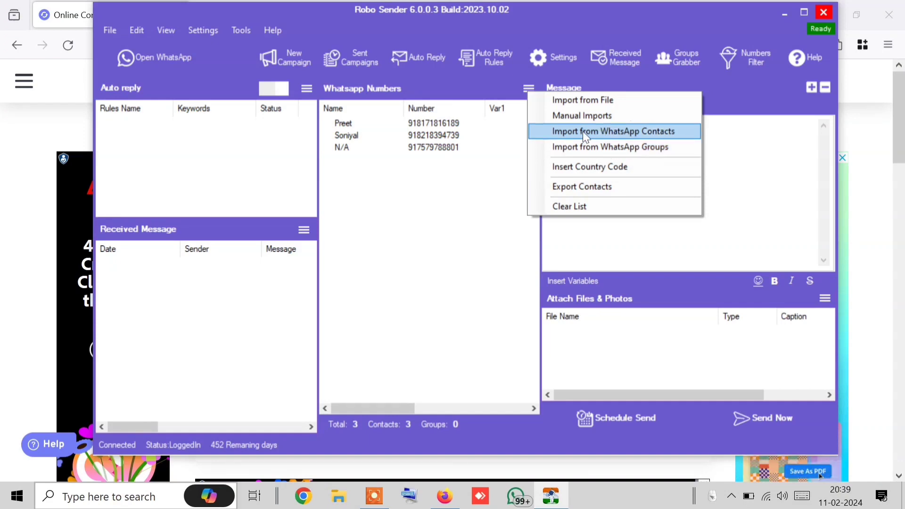
click(534, 85)
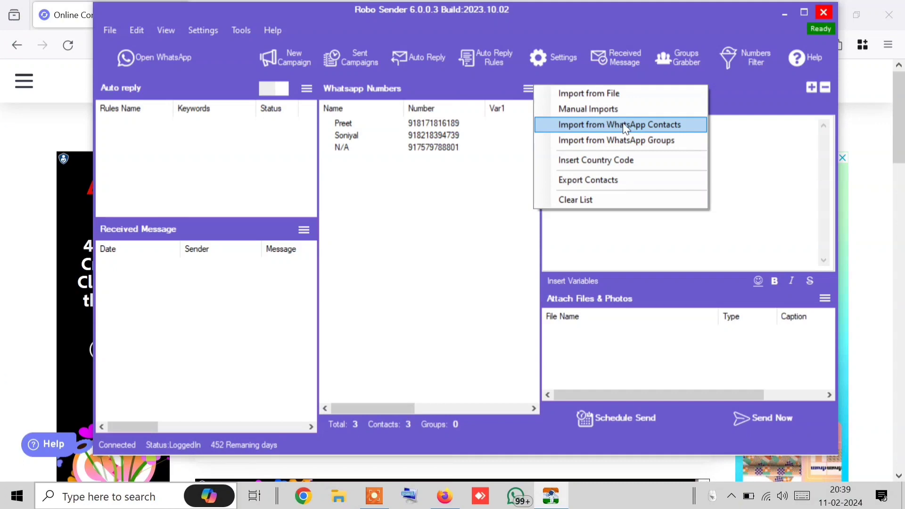
click(410, 224)
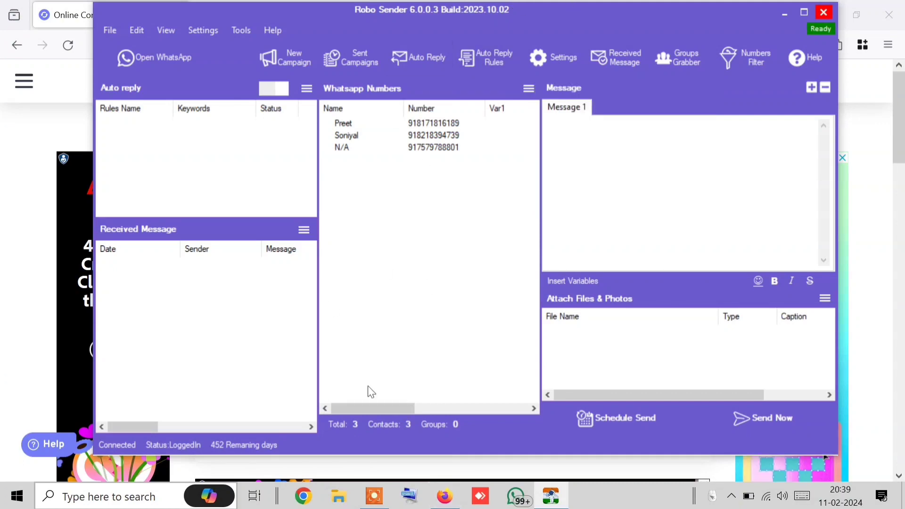
click(526, 89)
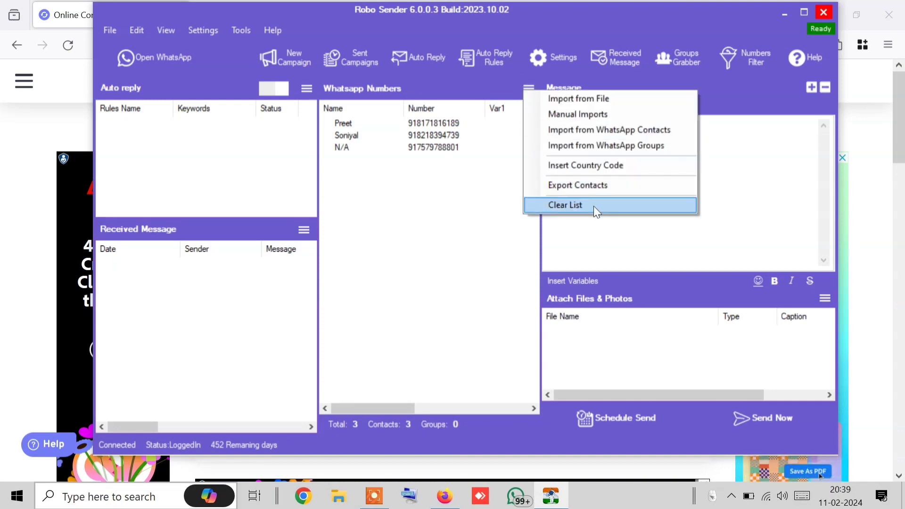
click(352, 209)
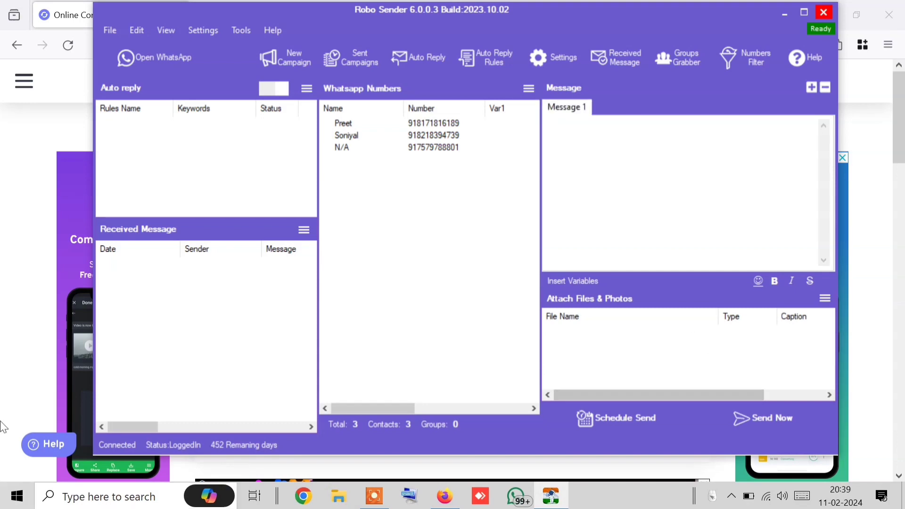
click(34, 351)
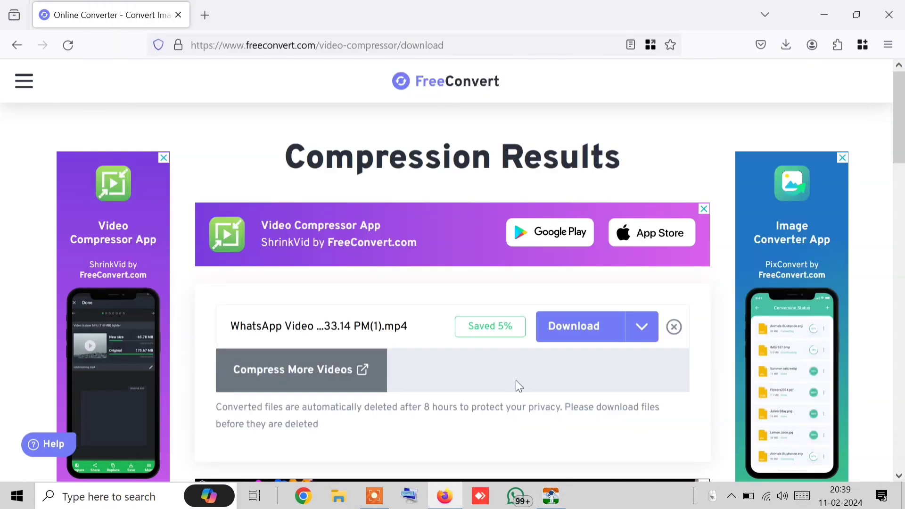
Download the 1.02 MB compressed WhatsApp video and return to Robo Sender
click(652, 337)
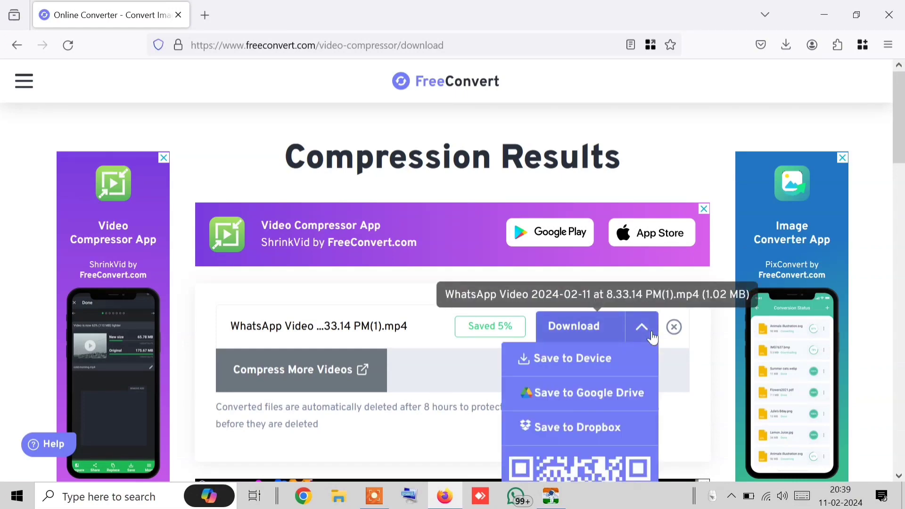
click(652, 337)
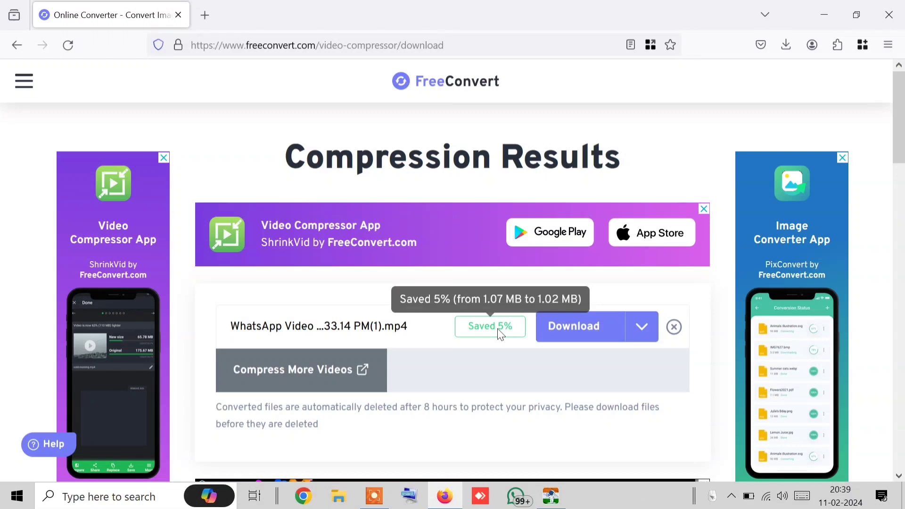
click(575, 336)
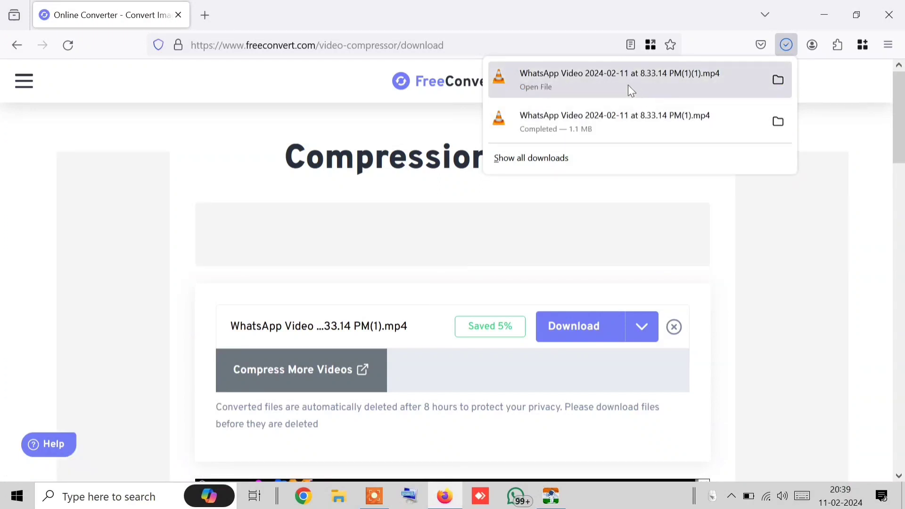
click(551, 496)
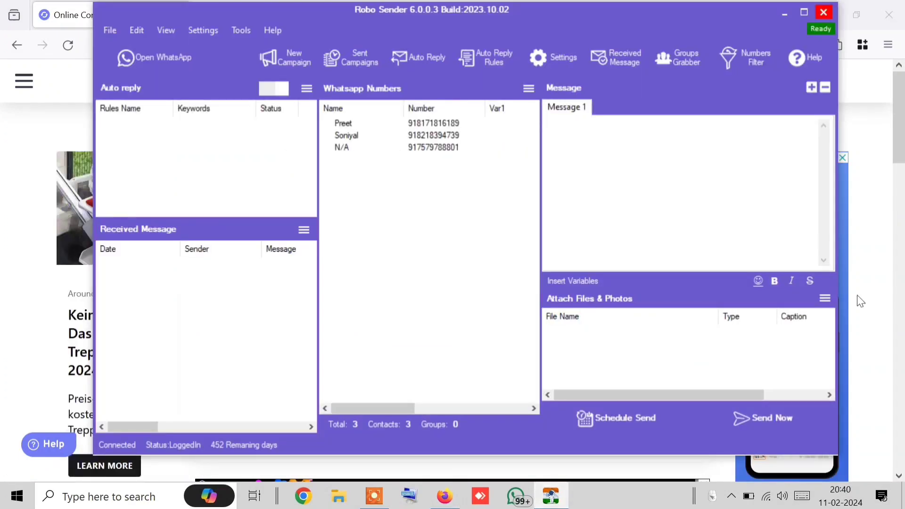
Attach the downloaded WhatsApp video as a campaign file, accepting the size warning
click(825, 298)
click(827, 339)
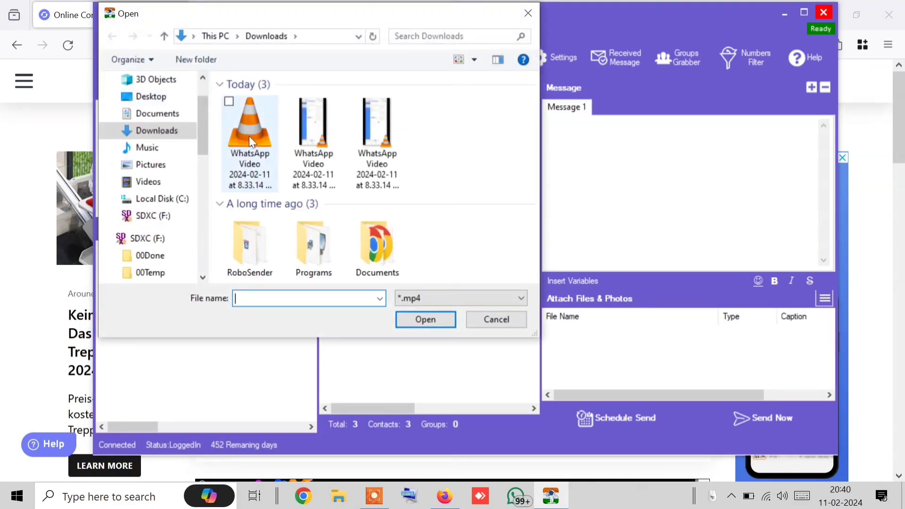
click(249, 135)
click(425, 319)
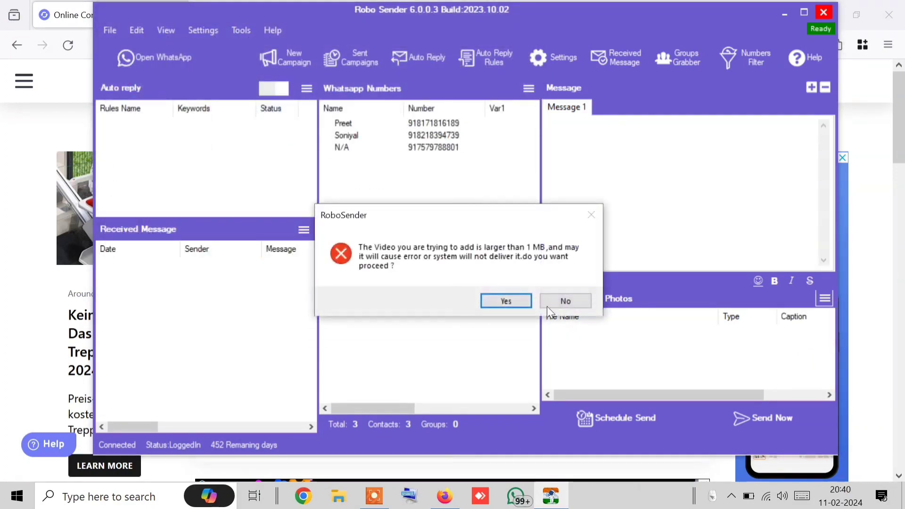
click(501, 307)
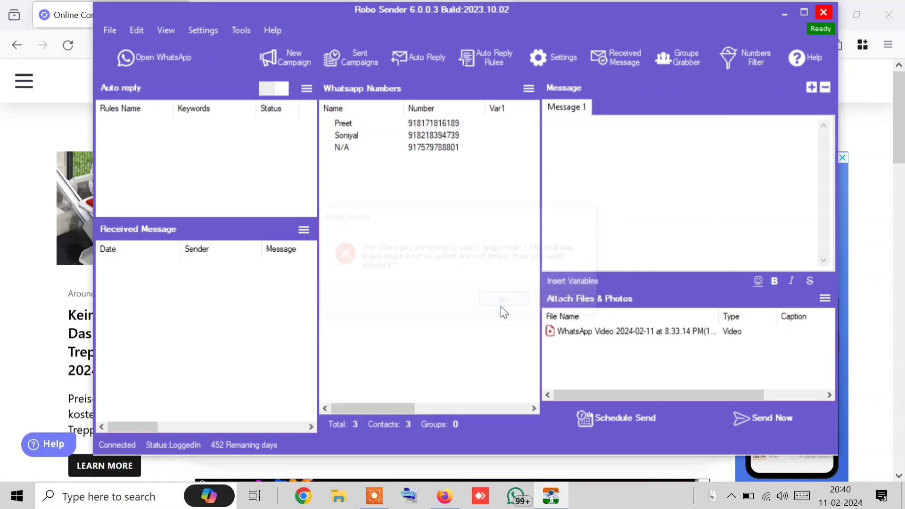
Set the video's caption to the bold-italic 'Hello _*[[fullname]] ji*_'
click(631, 327)
right_click(630, 327)
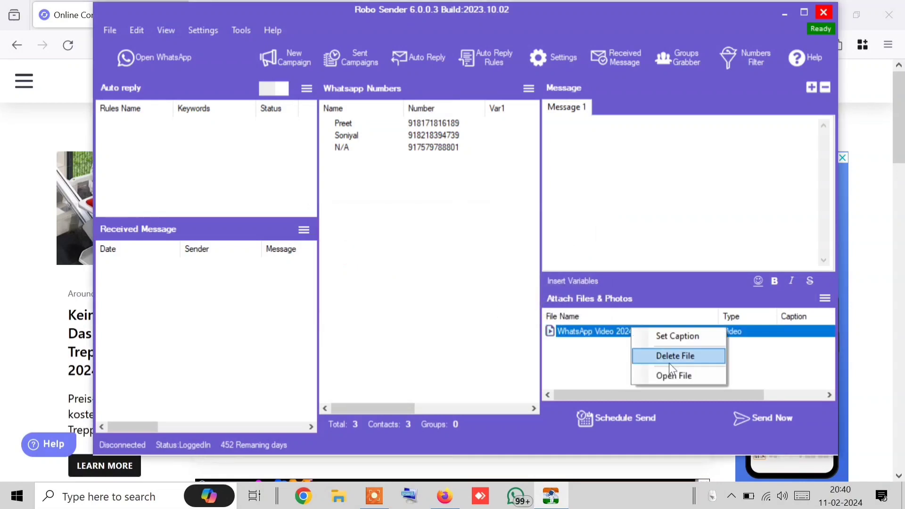
click(677, 336)
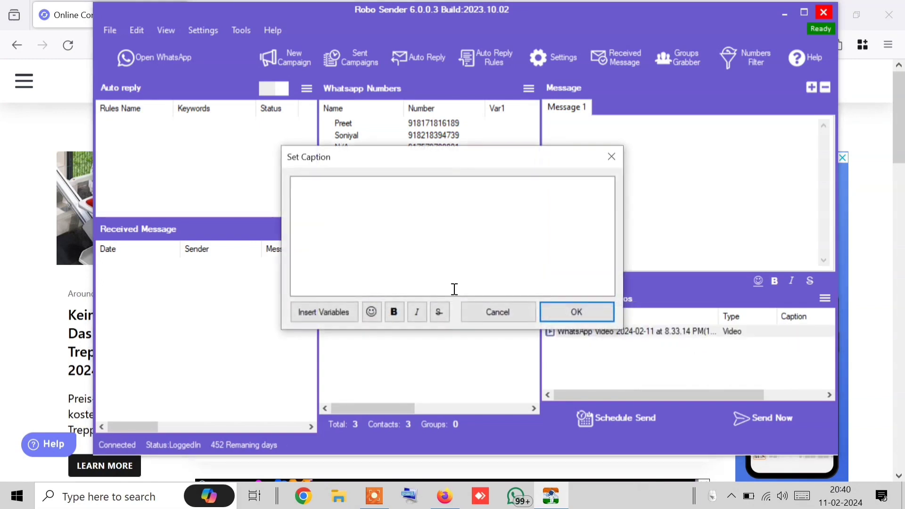
click(345, 220)
text(Hello _*[[fullname]] ji*_)
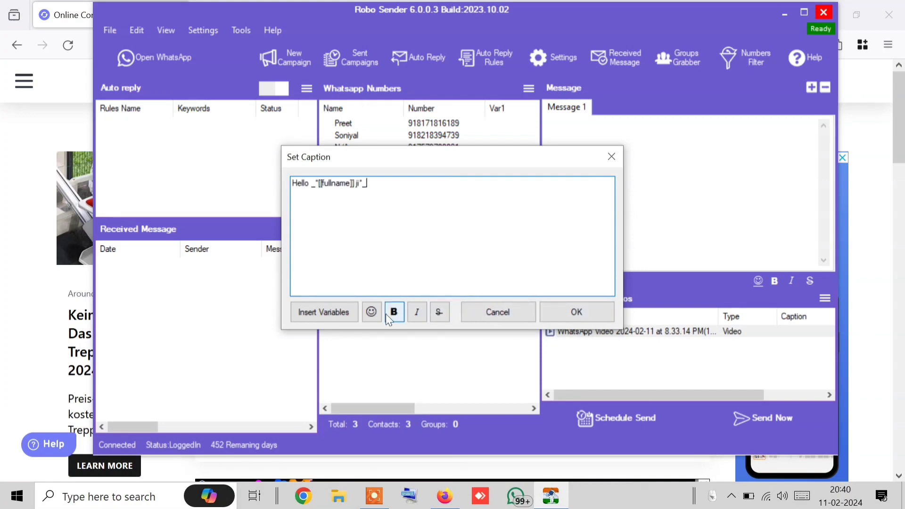
click(316, 190)
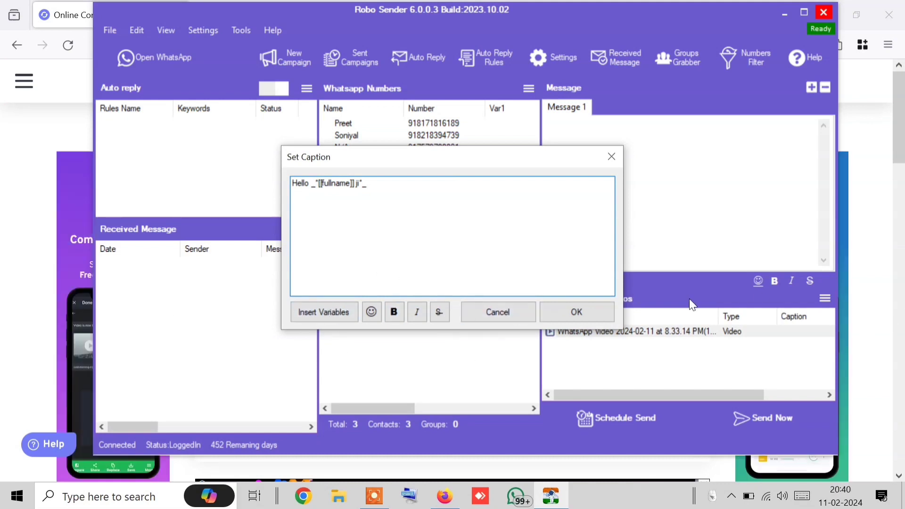
click(604, 313)
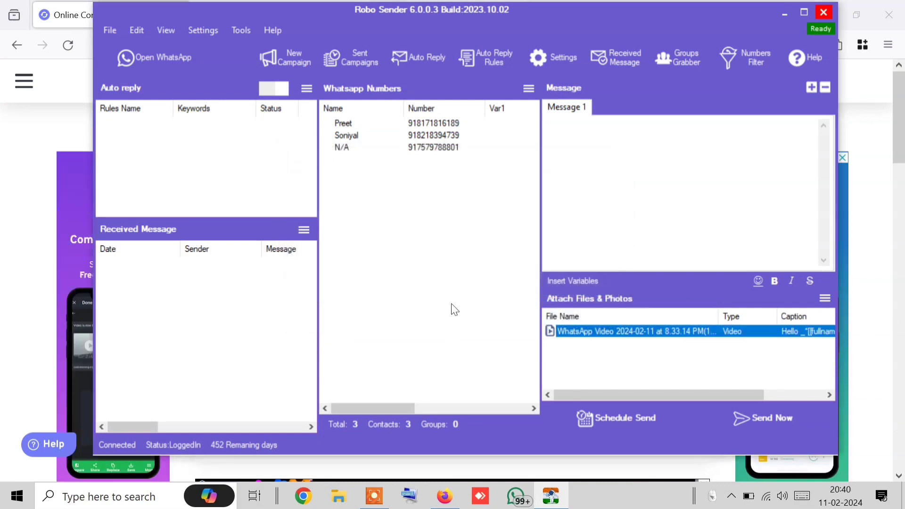
click(787, 430)
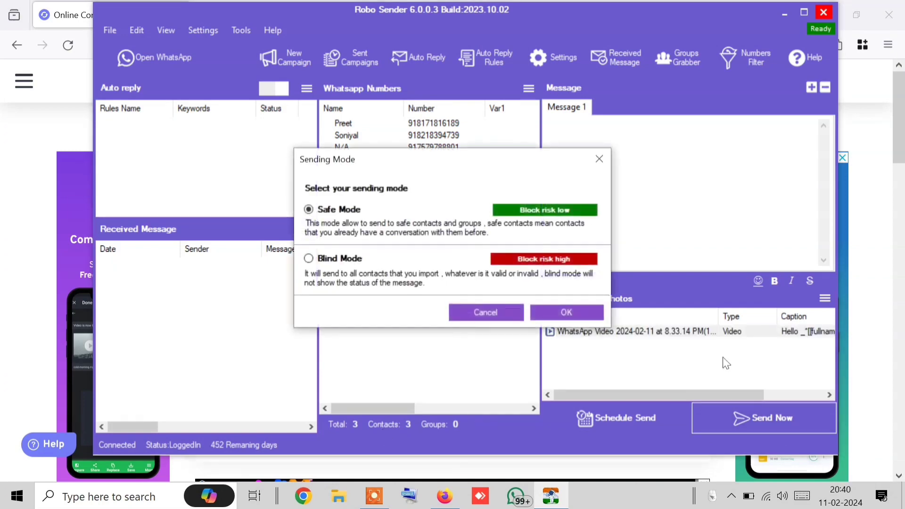
Send the captioned video in Blind Mode and open WhatsApp to check delivery
click(308, 259)
click(573, 310)
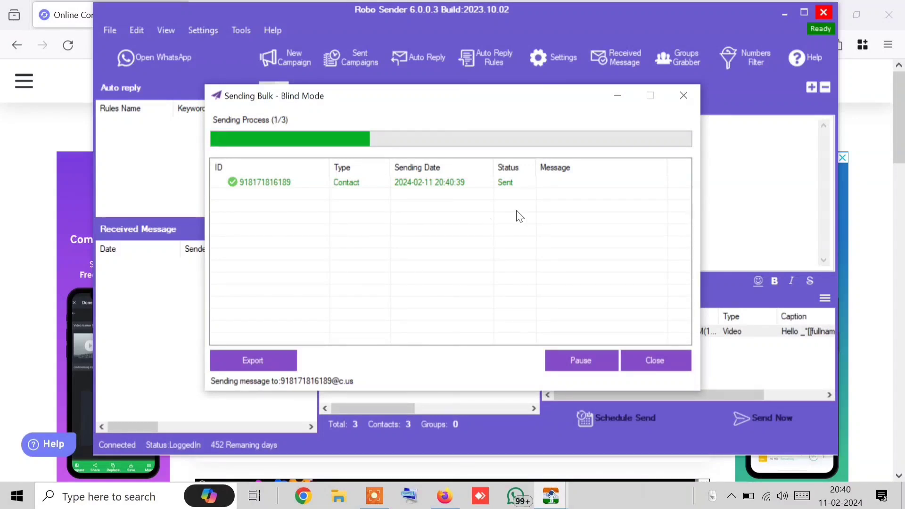
click(150, 71)
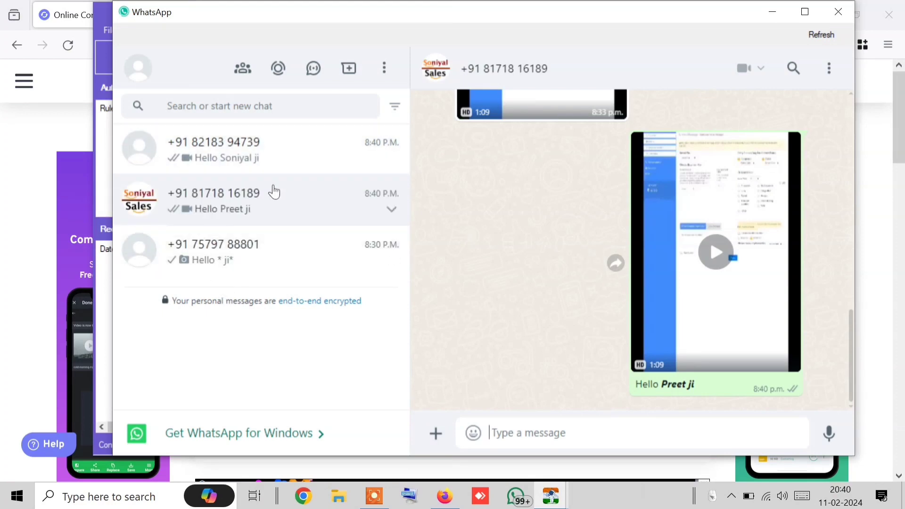
Check the delivered video greetings in the recipients' chats, dismissing the campaign-finished notice
click(332, 169)
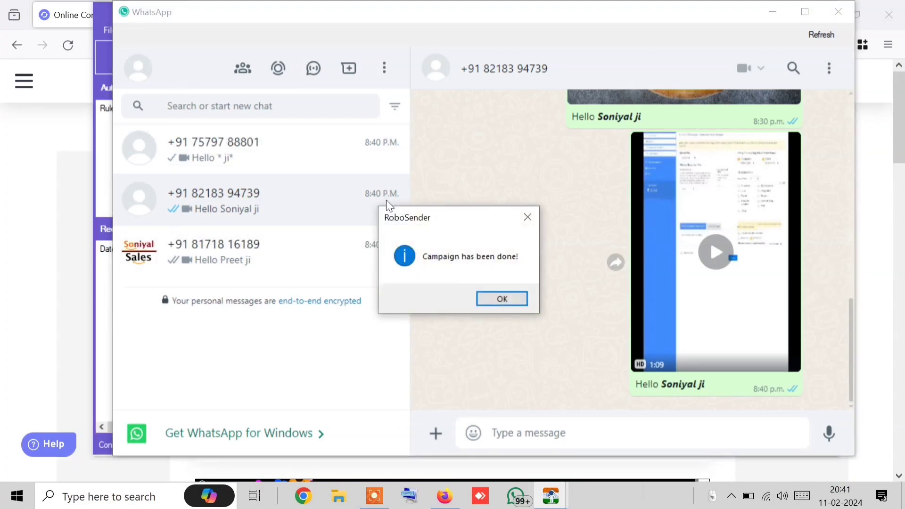
click(502, 299)
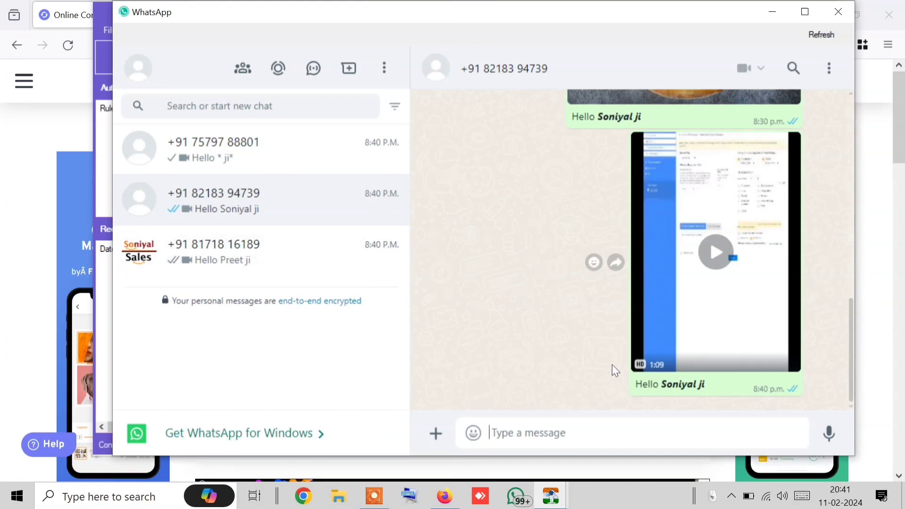
scroll(619, 355, up, 15)
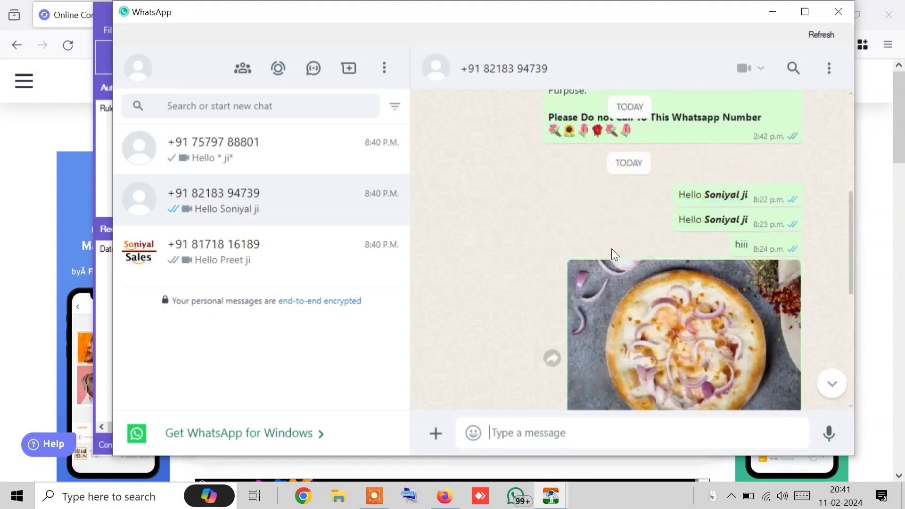
scroll(610, 250, down, 5)
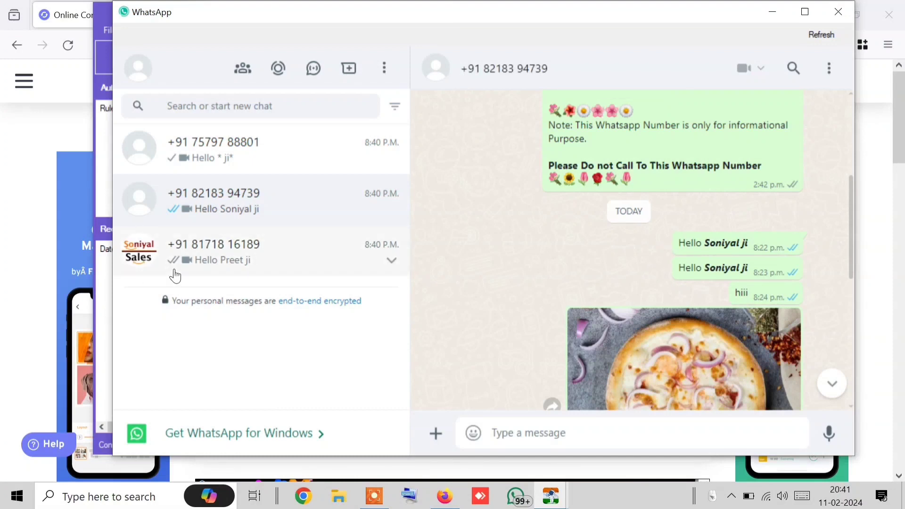
click(175, 275)
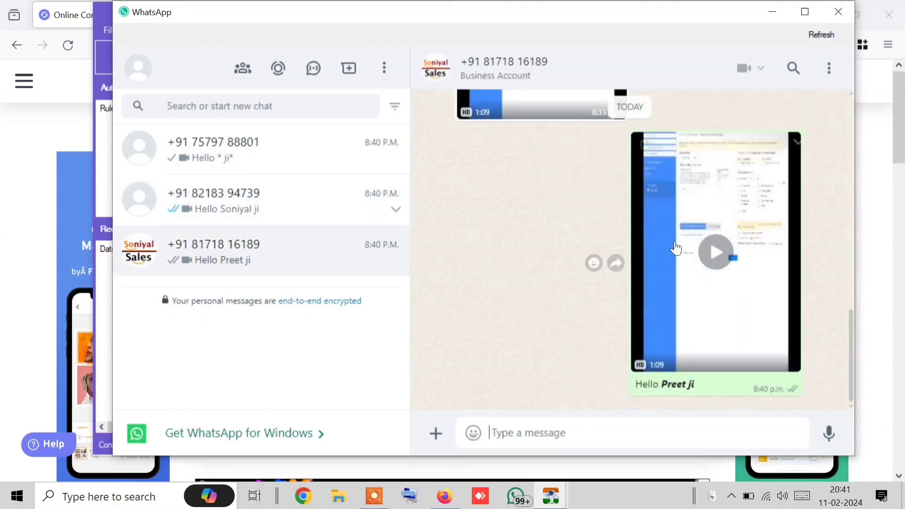
click(228, 183)
click(239, 141)
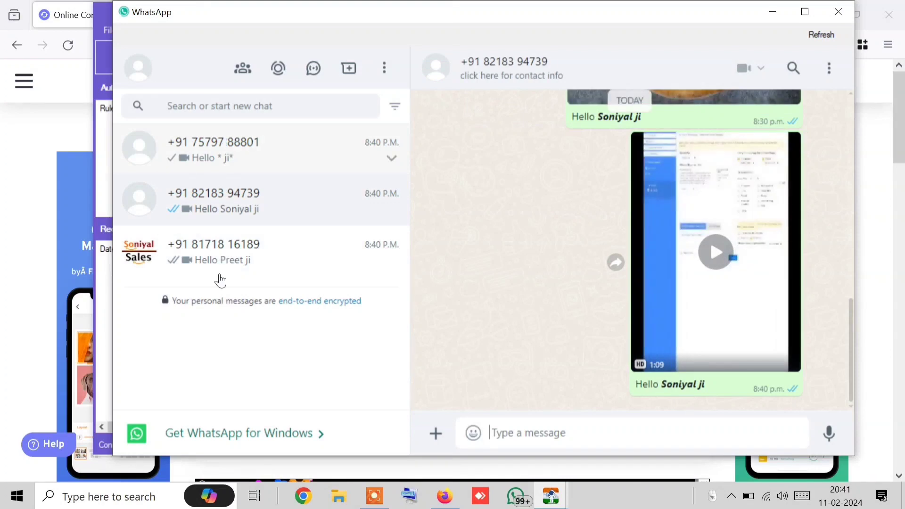
View the sent video full-screen in the business chat, then close WhatsApp
click(226, 251)
click(666, 270)
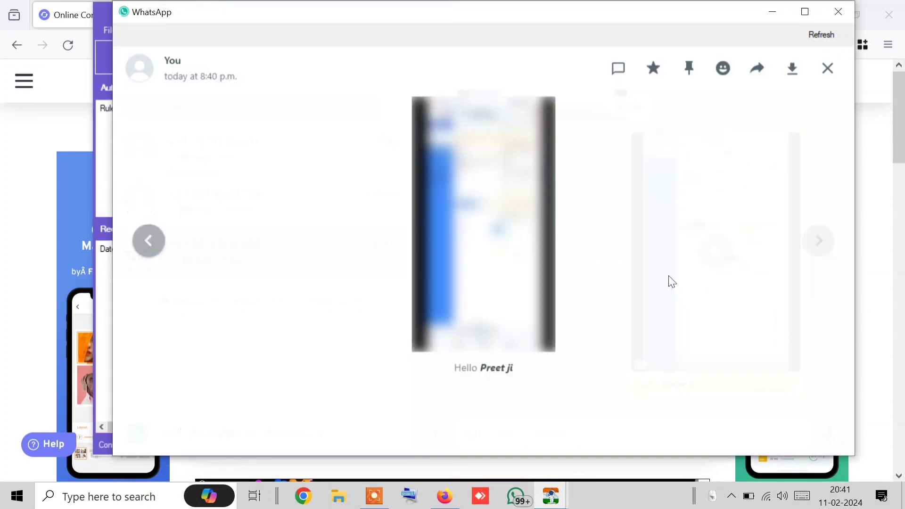
click(828, 69)
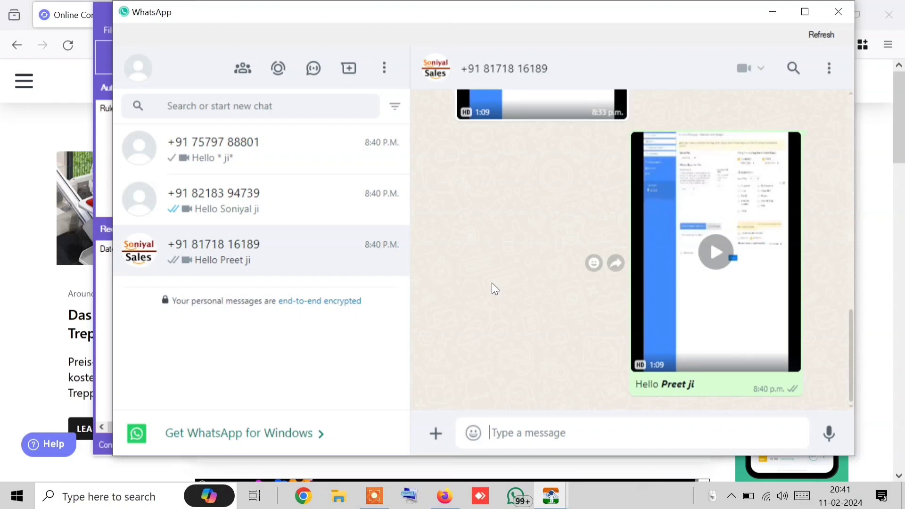
click(852, 7)
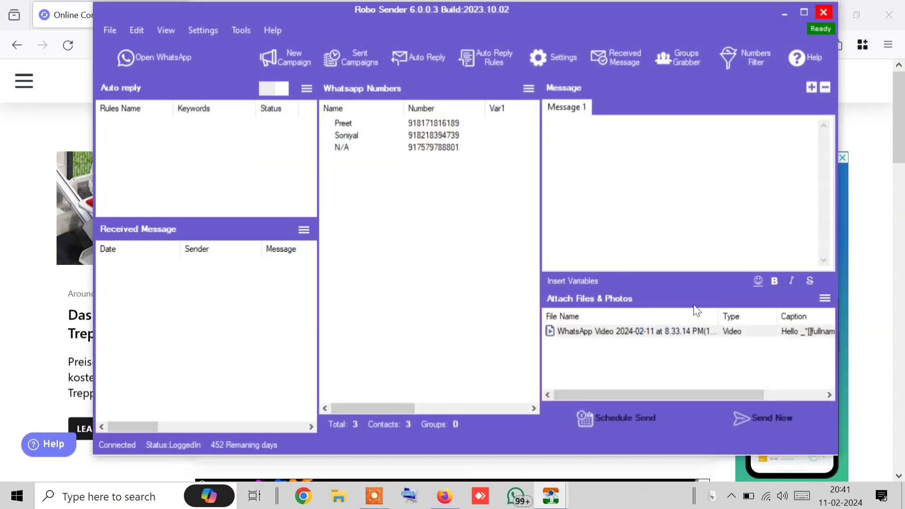
Delete the captioned WhatsApp video from the attachment list
click(663, 333)
right_click(663, 333)
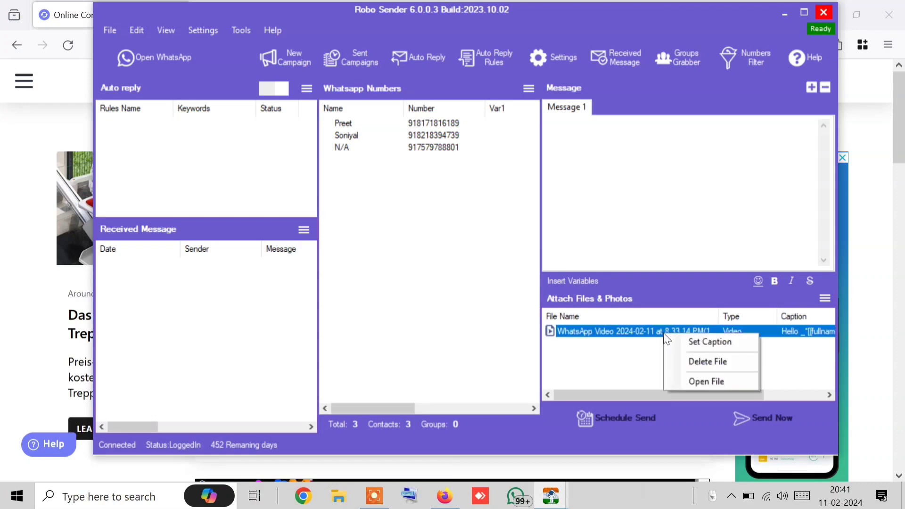
click(685, 357)
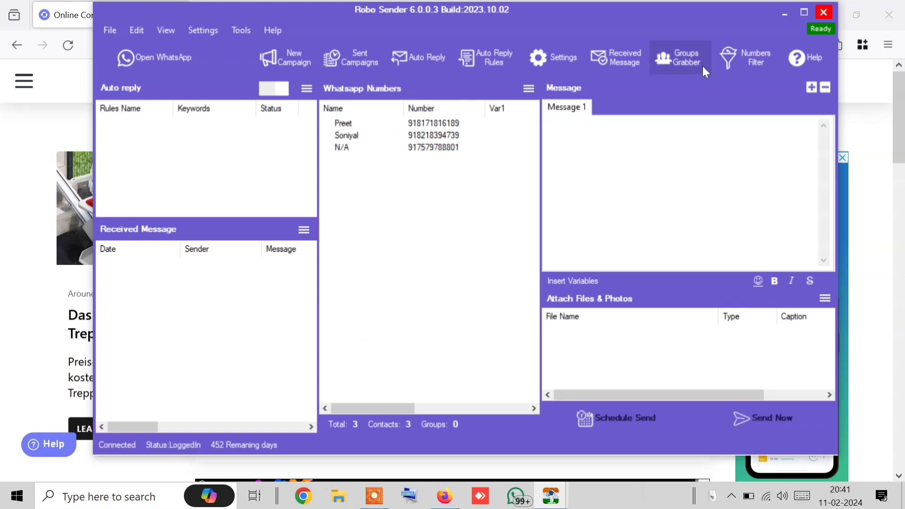
Glance at the contact list options, leaving the three contacts unchanged
click(523, 86)
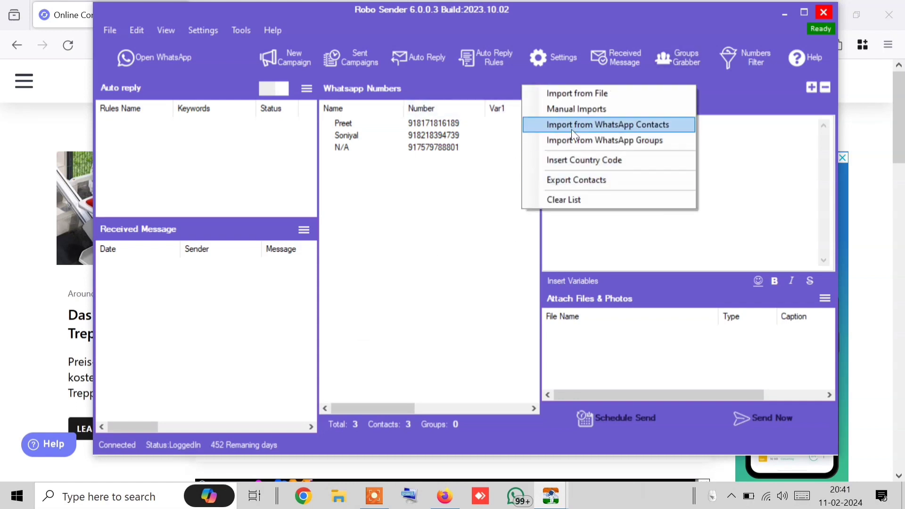
click(726, 195)
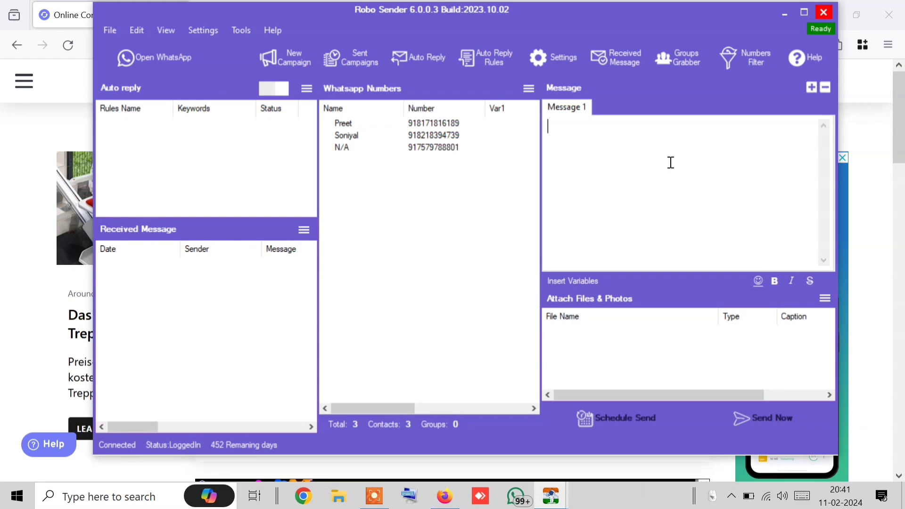
click(825, 298)
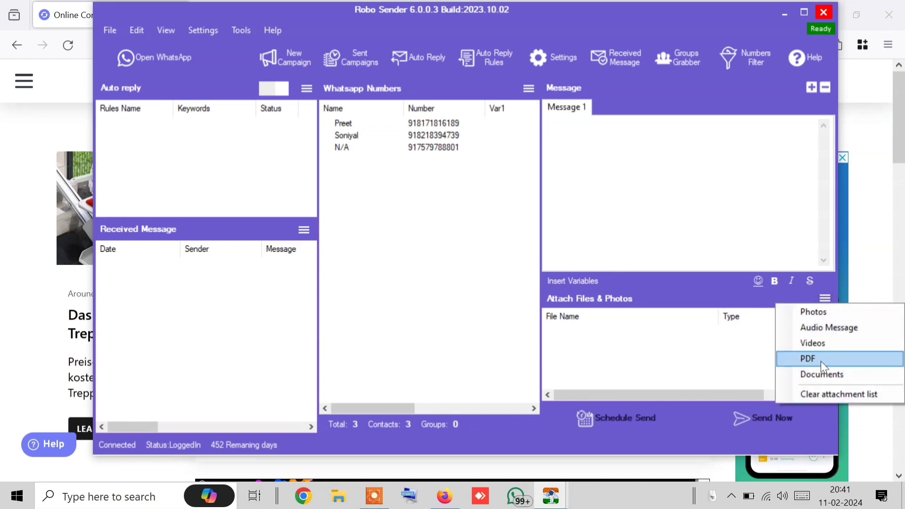
Attach sample.pdf from the Documents folder to the campaign
click(680, 207)
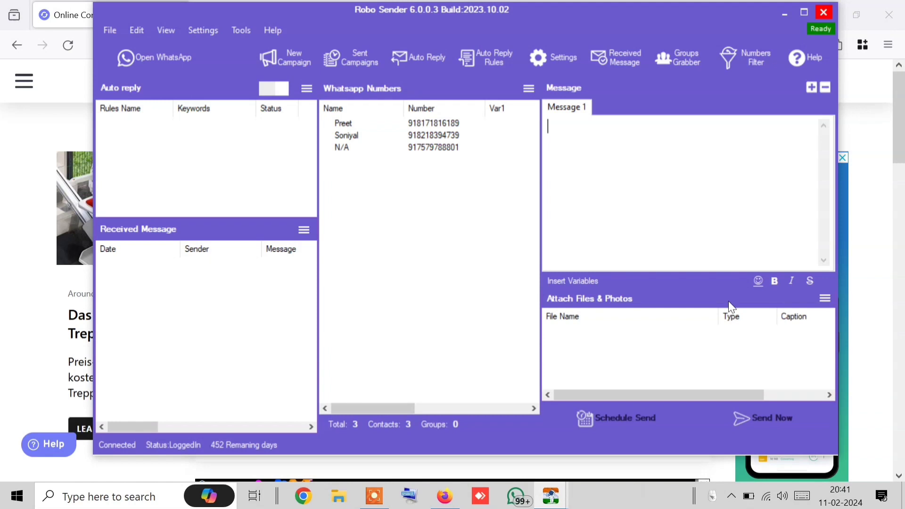
click(824, 298)
click(810, 354)
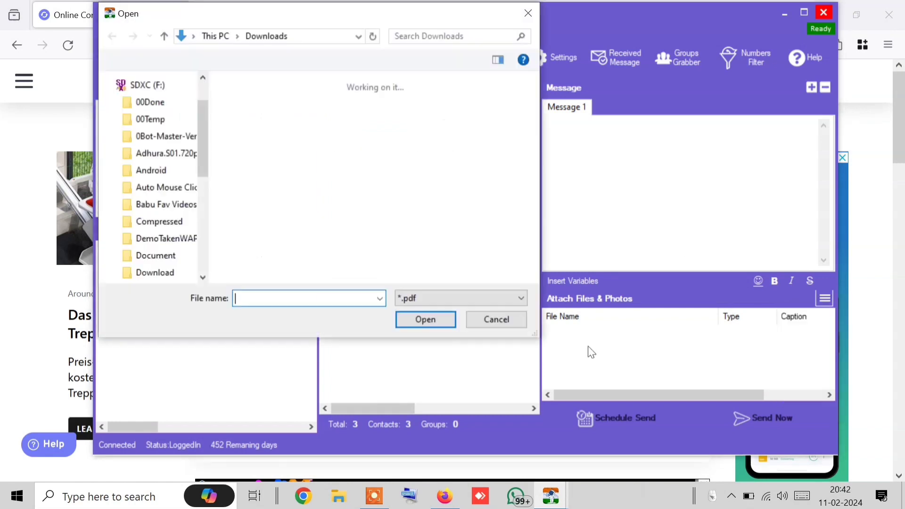
double_click(349, 127)
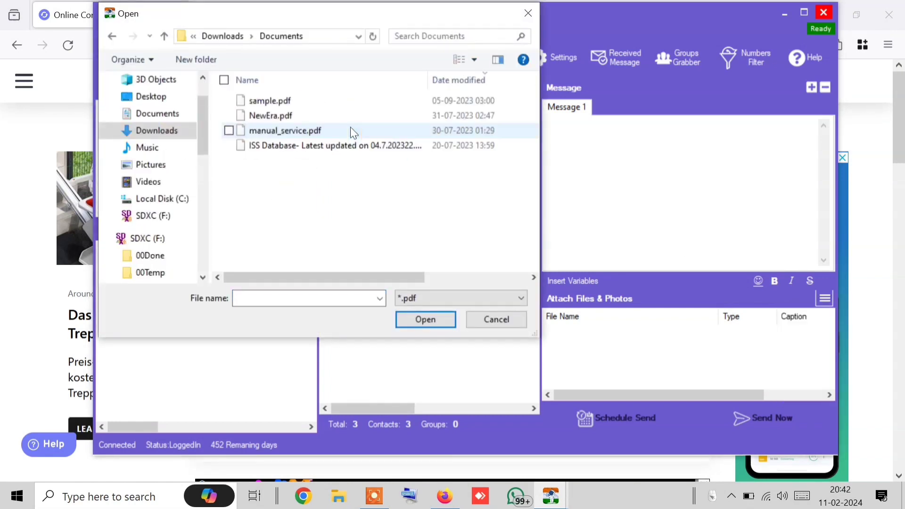
click(271, 106)
double_click(271, 106)
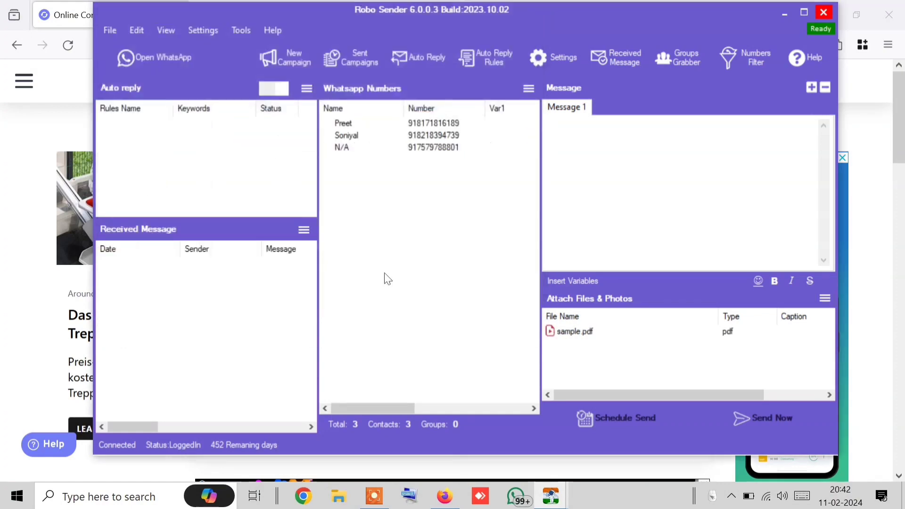
Open and dismiss the sample.pdf attachment's options menu several times
right_click(613, 339)
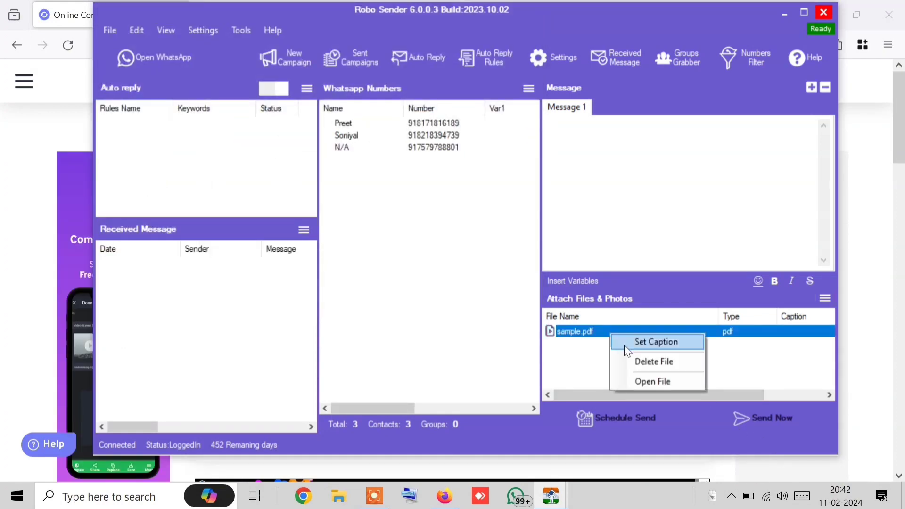
click(633, 346)
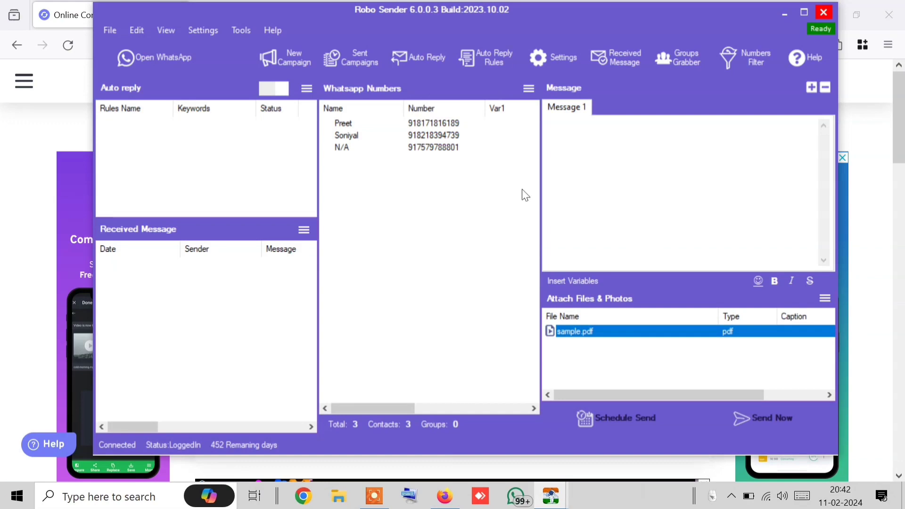
right_click(652, 335)
click(681, 347)
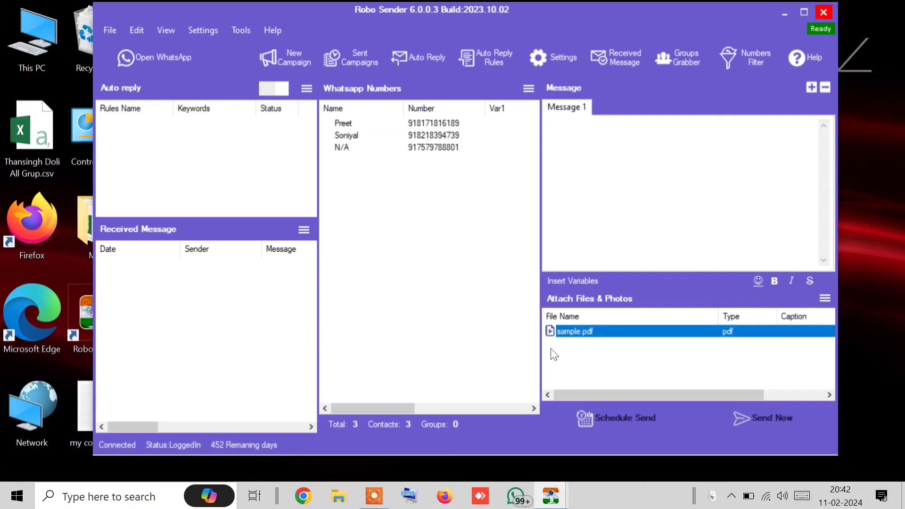
right_click(647, 328)
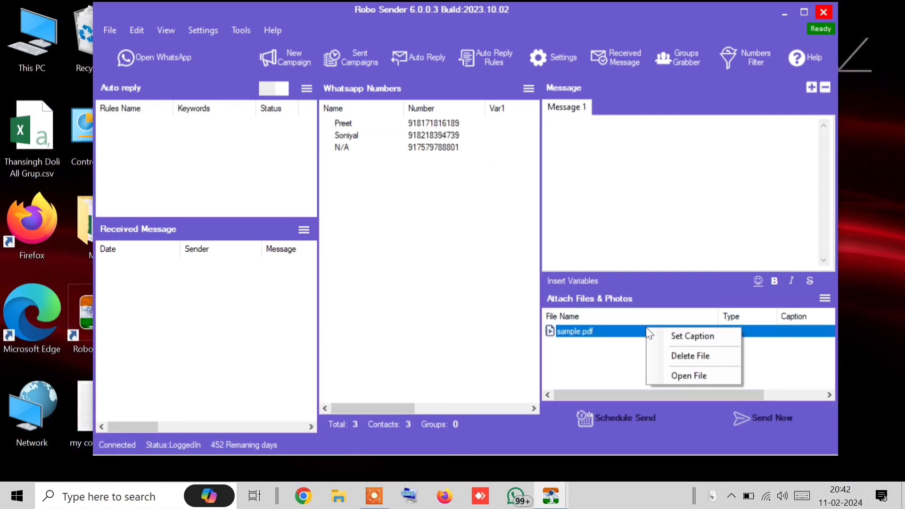
click(684, 337)
right_click(670, 333)
click(685, 346)
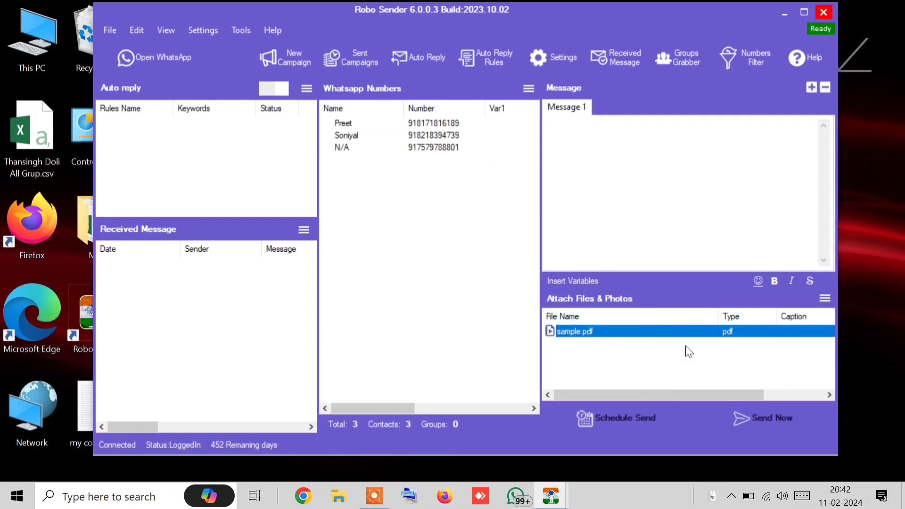
right_click(671, 327)
click(669, 351)
Close the previous Sending Bulk report window, then start sending the campaign
click(549, 496)
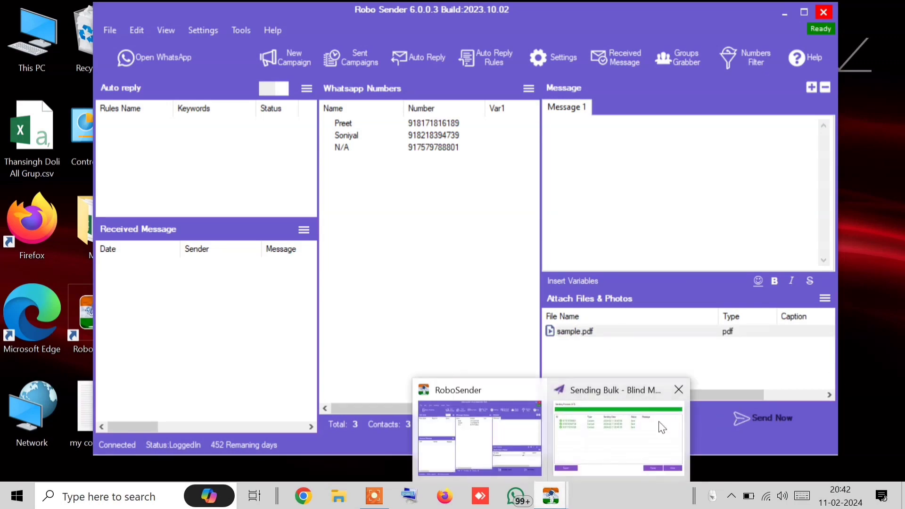
click(662, 427)
click(683, 95)
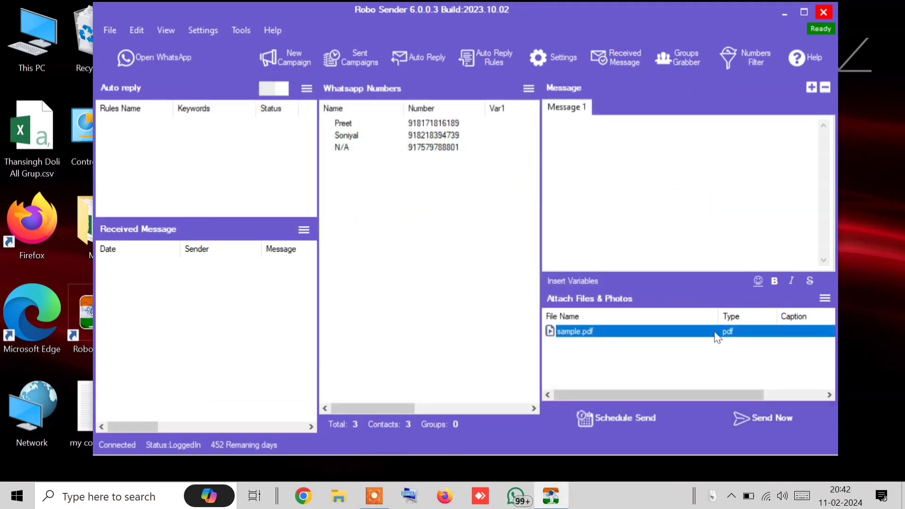
right_click(718, 336)
click(726, 340)
right_click(715, 337)
click(732, 343)
click(779, 423)
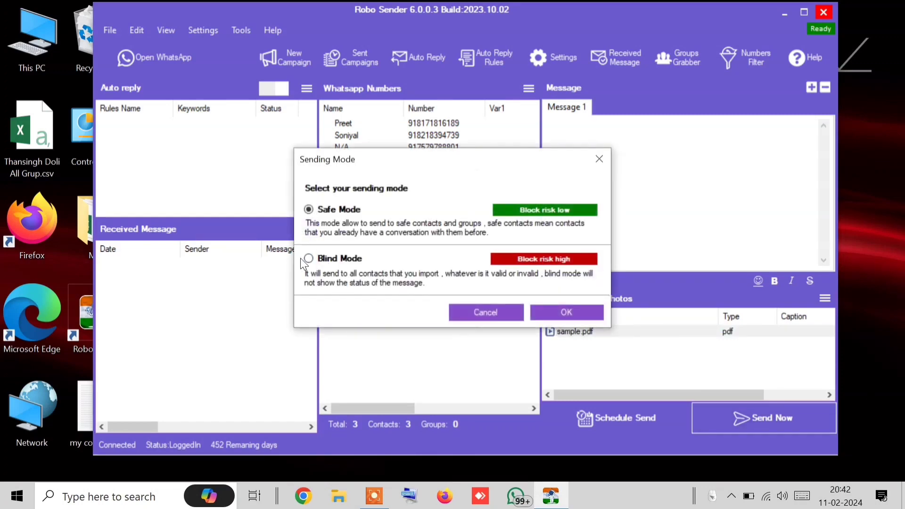
Send sample.pdf in Blind Mode, check it in all three chats, then close WhatsApp
click(307, 259)
click(567, 312)
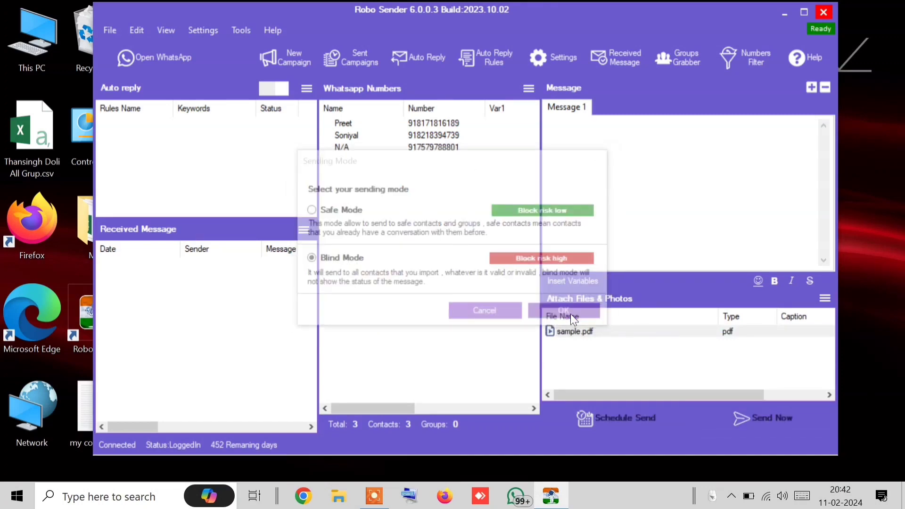
click(171, 54)
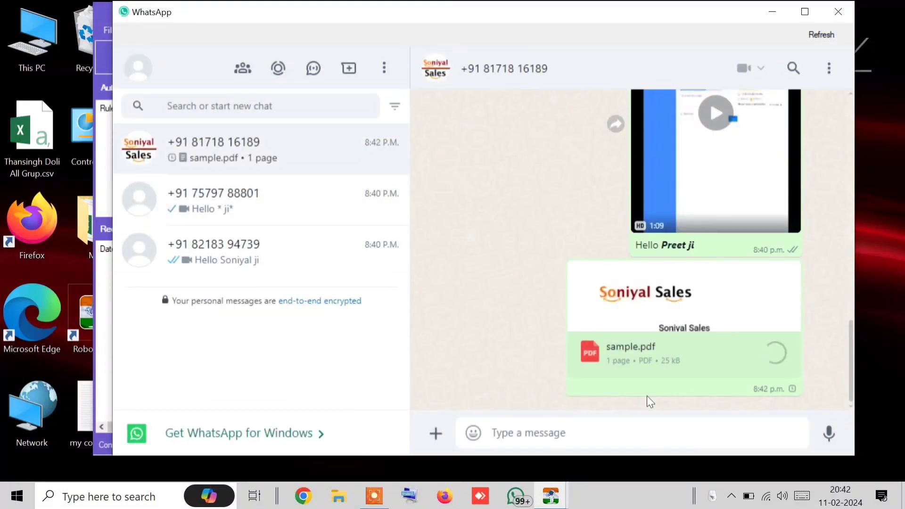
click(242, 216)
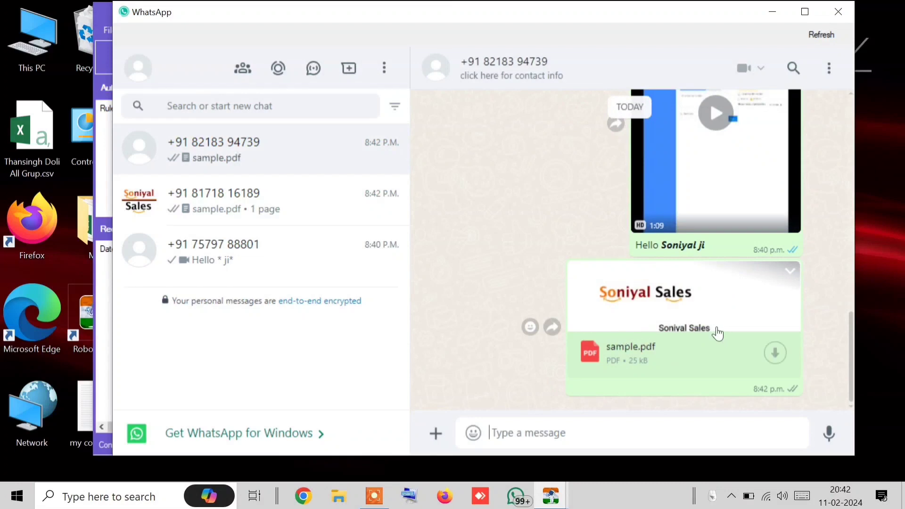
click(244, 221)
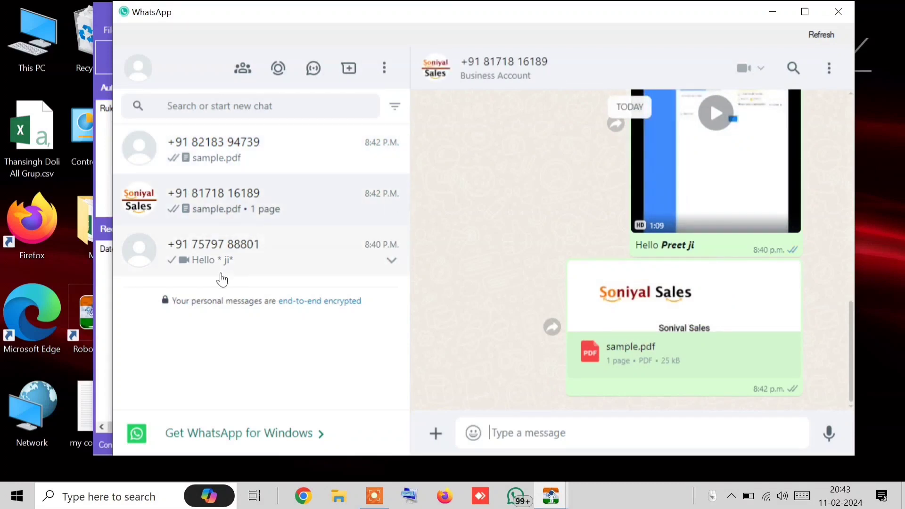
click(223, 268)
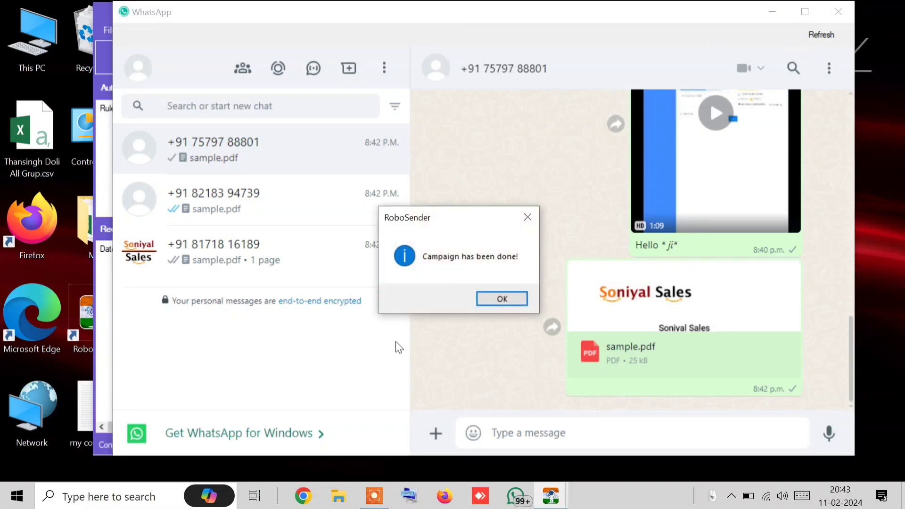
click(501, 300)
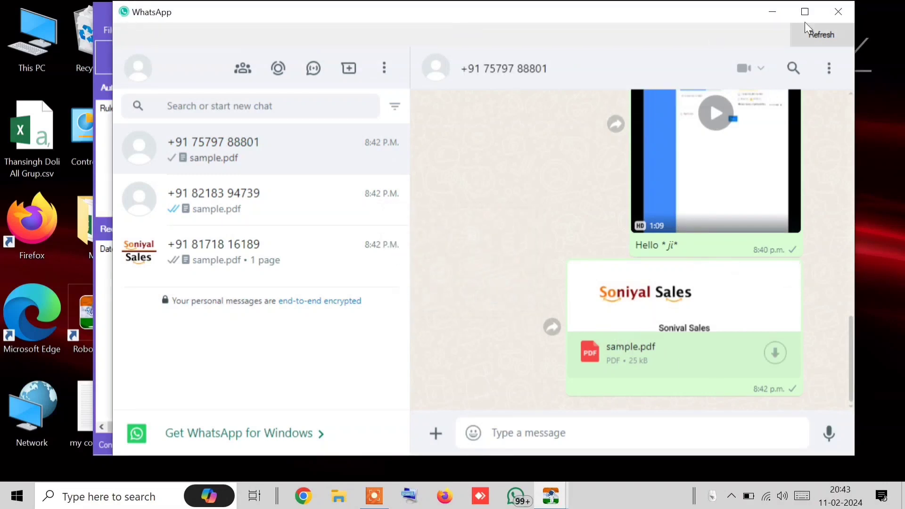
click(827, 16)
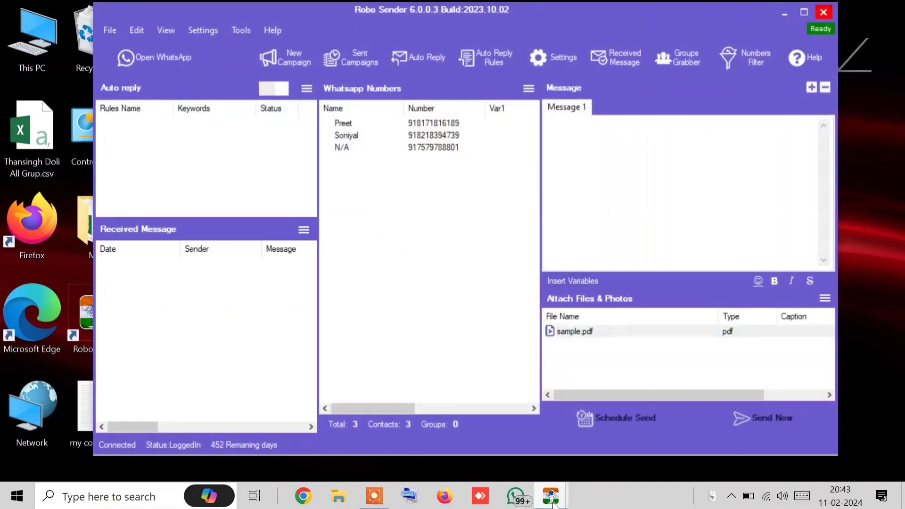
Close the sending report and delete the sample.pdf attachment
mouse_move(552, 497)
click(596, 449)
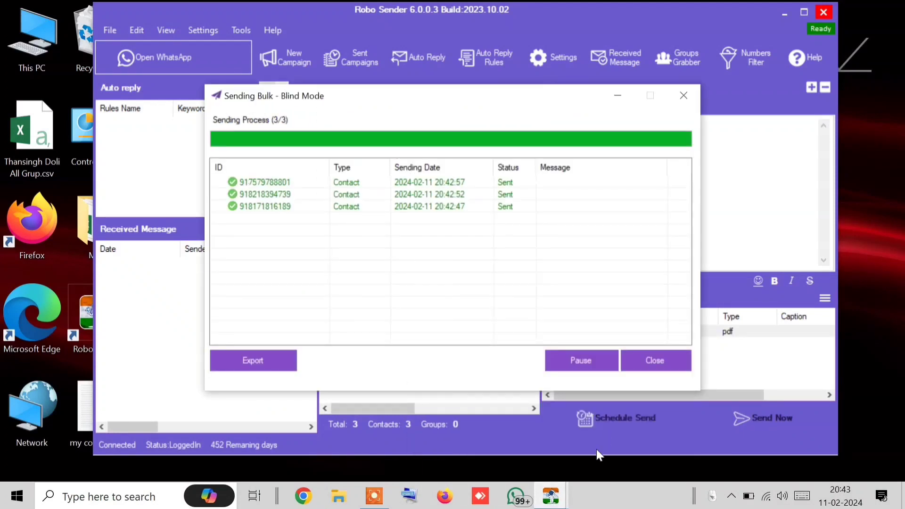
click(639, 361)
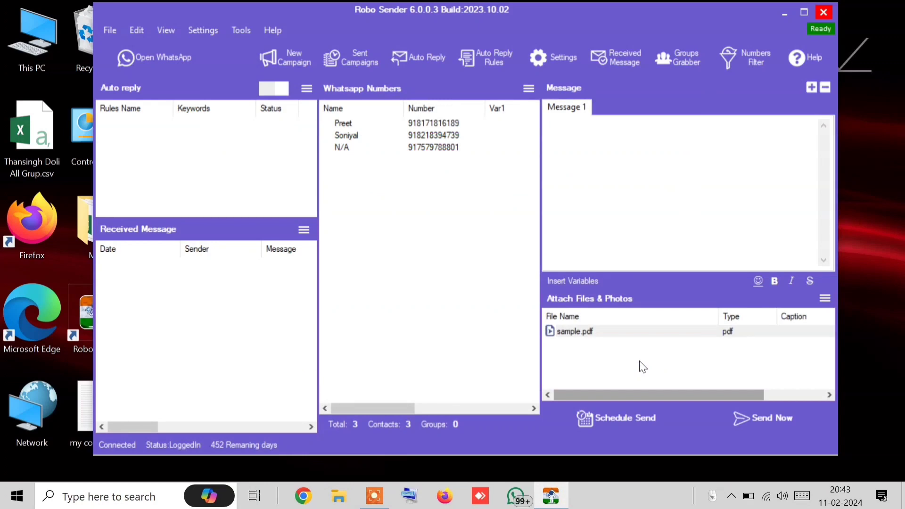
click(576, 333)
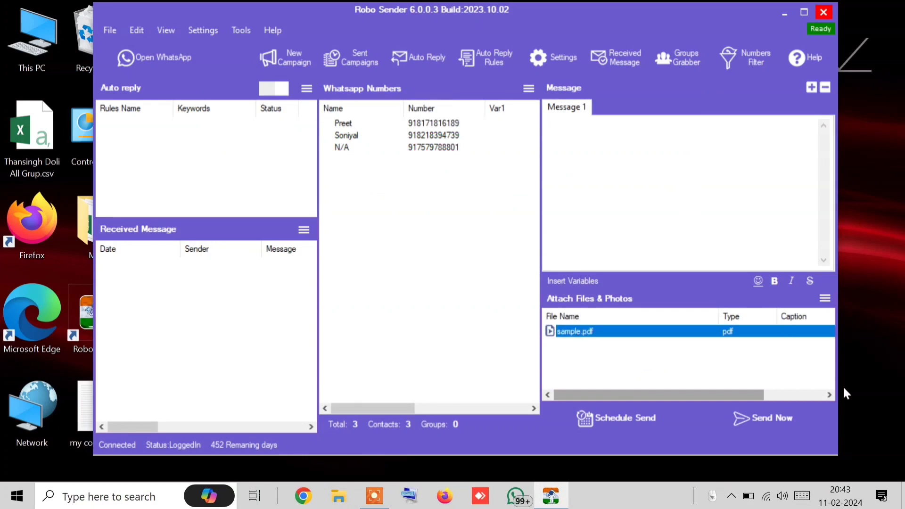
click(825, 297)
click(725, 336)
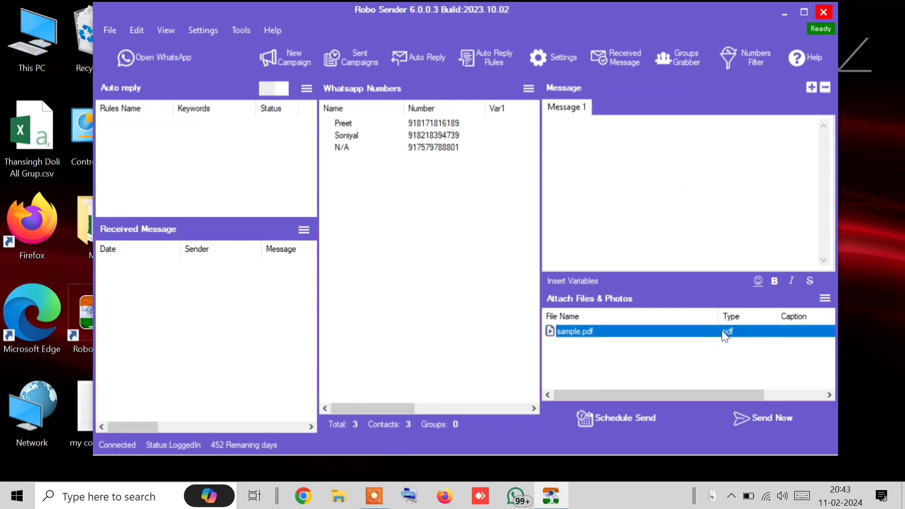
right_click(612, 332)
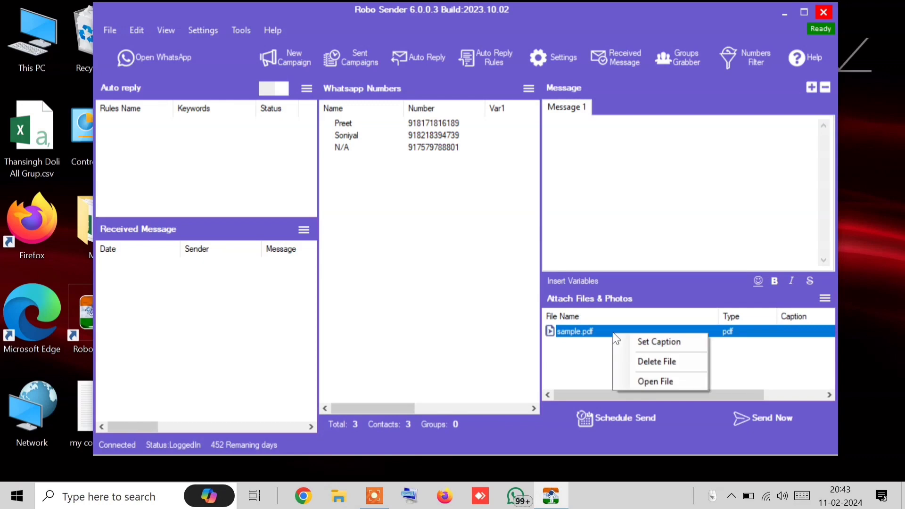
click(657, 361)
Attach Desktop\my contact.txt as a Document, then briefly open and close WhatsApp
click(824, 297)
click(835, 370)
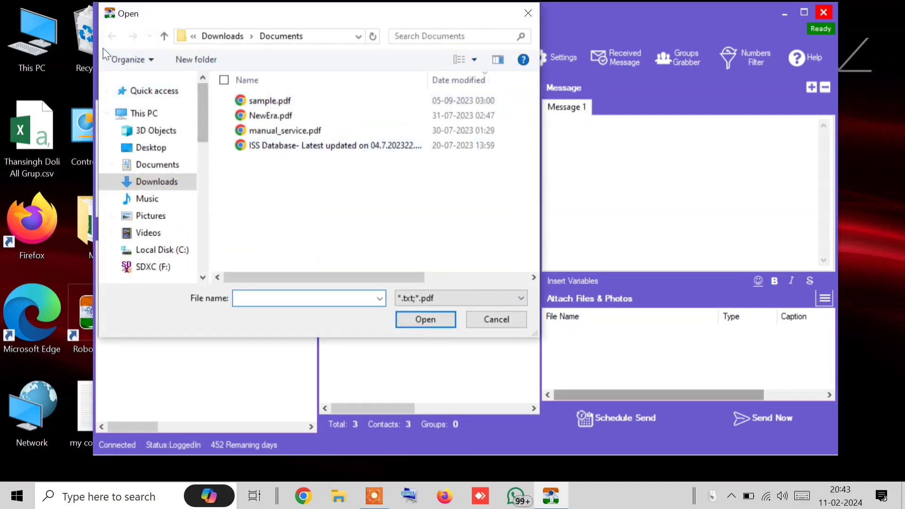
click(176, 148)
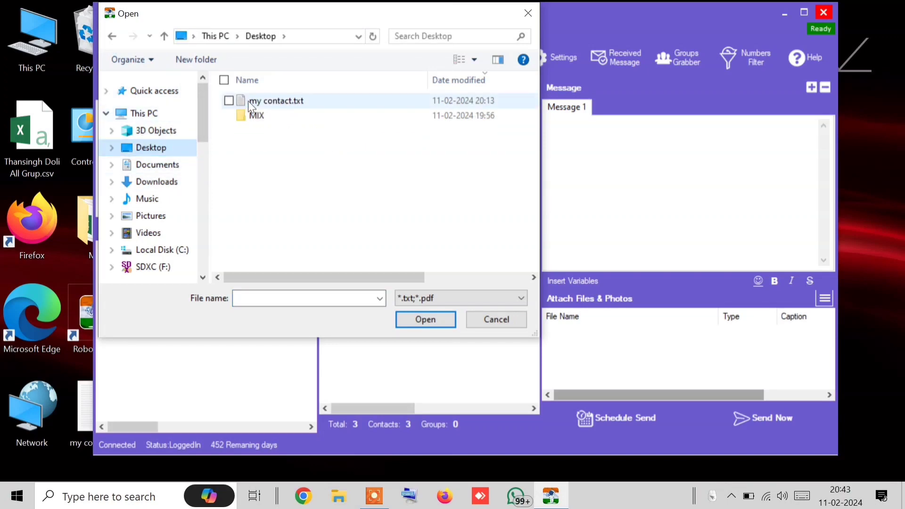
double_click(248, 102)
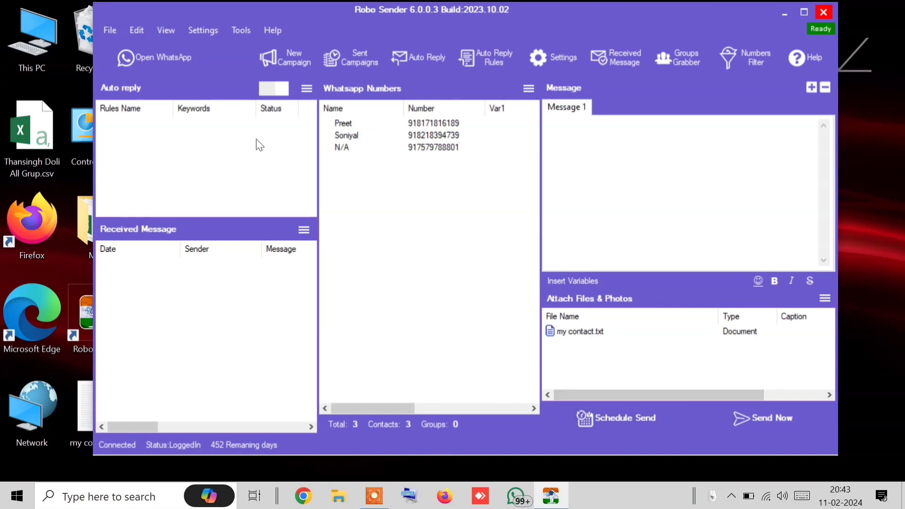
click(162, 65)
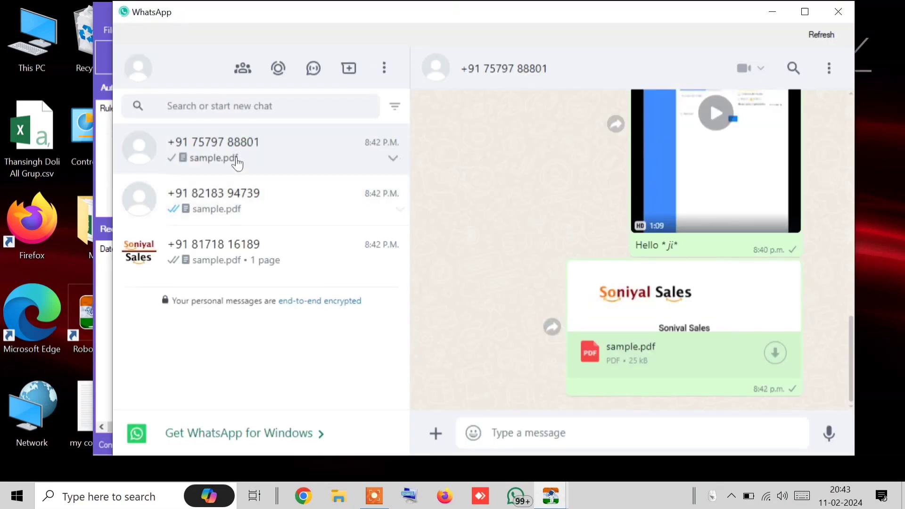
click(851, 24)
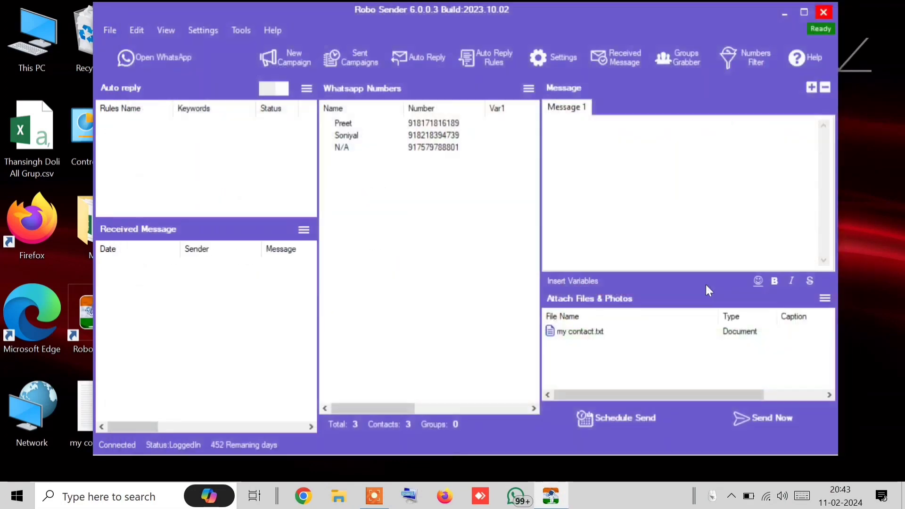
Send in Blind Mode, verify my contact.txt arrived in each chat, then close WhatsApp
click(773, 431)
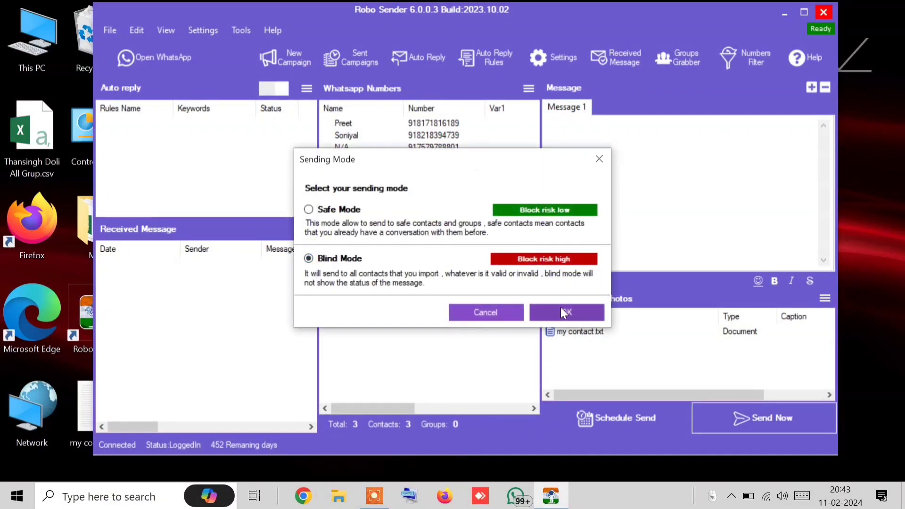
click(561, 307)
click(160, 67)
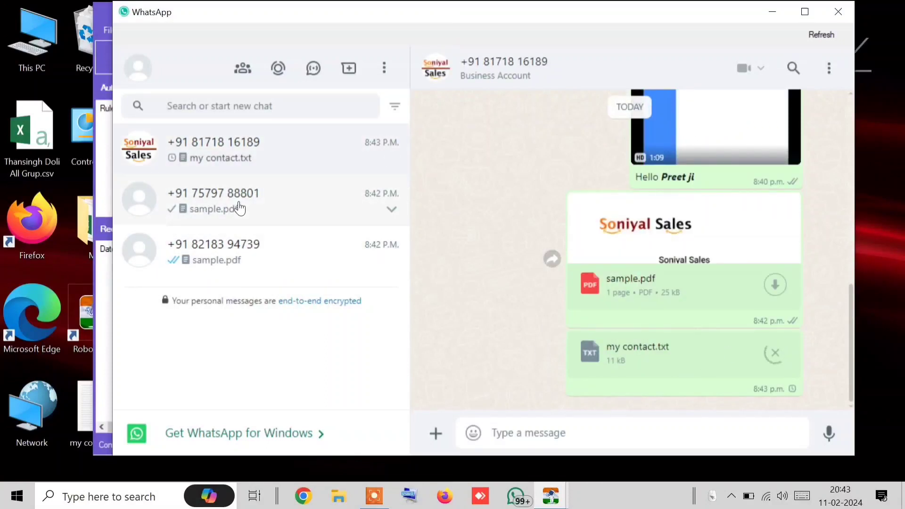
click(239, 208)
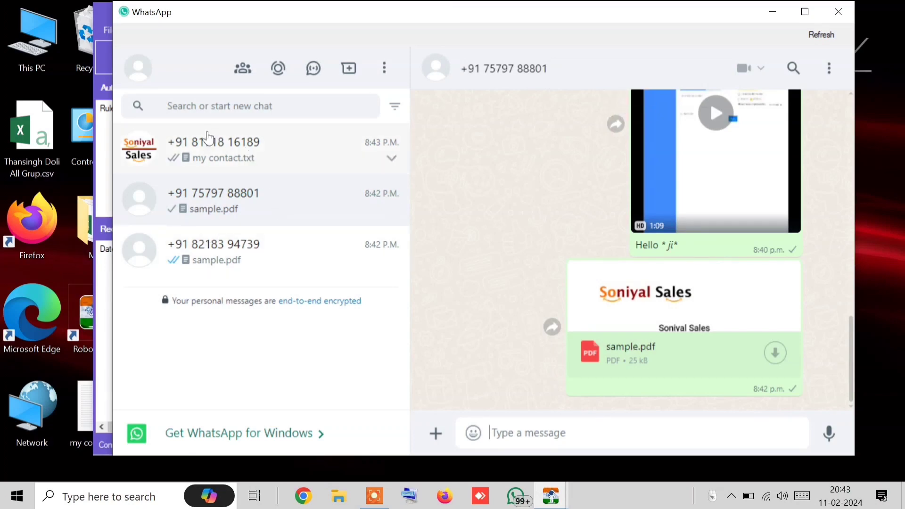
click(276, 162)
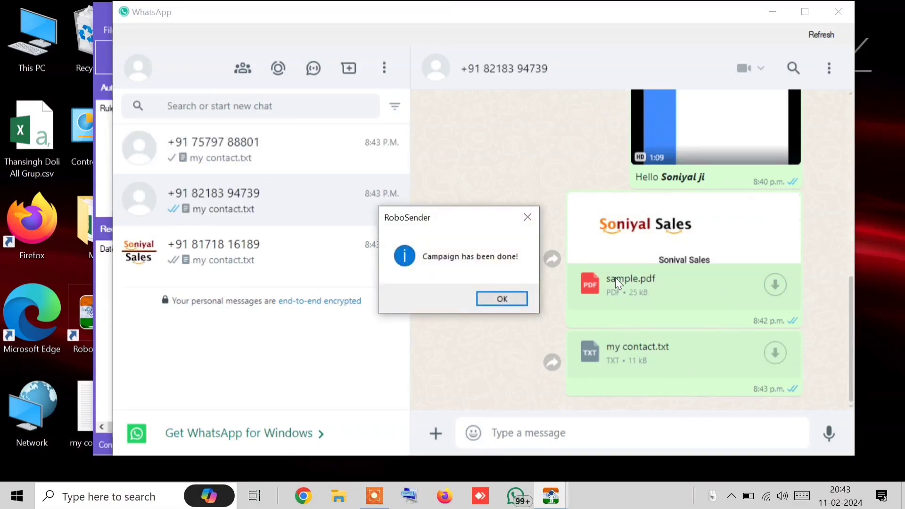
click(500, 299)
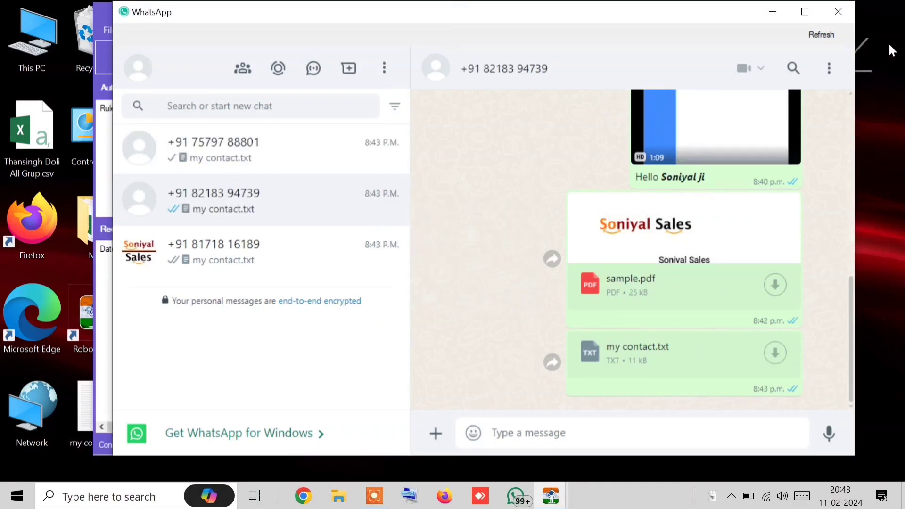
click(836, 12)
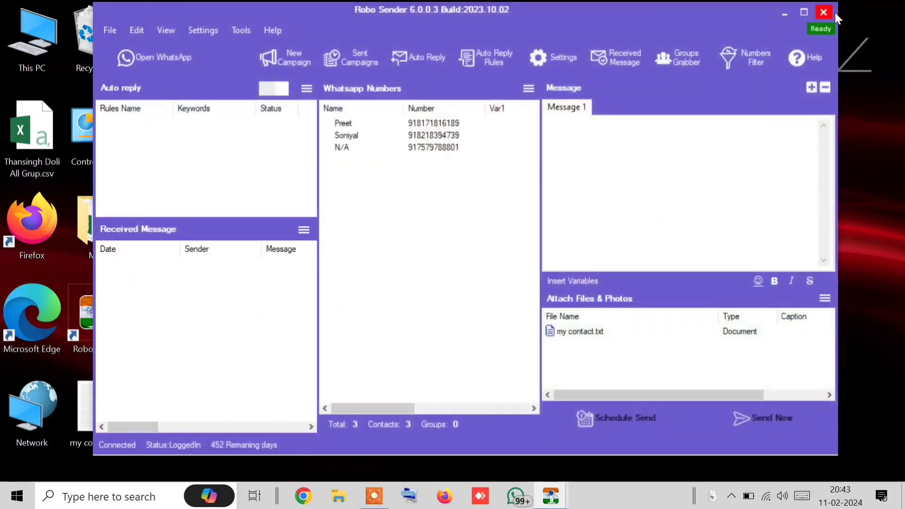
Attach the WhatsApp video from Downloads, accepting the file-size warning
click(824, 298)
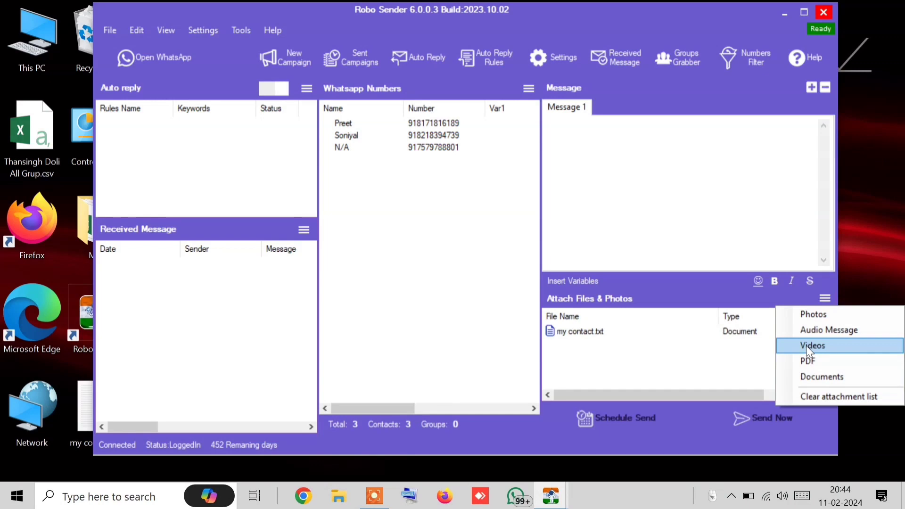
click(730, 260)
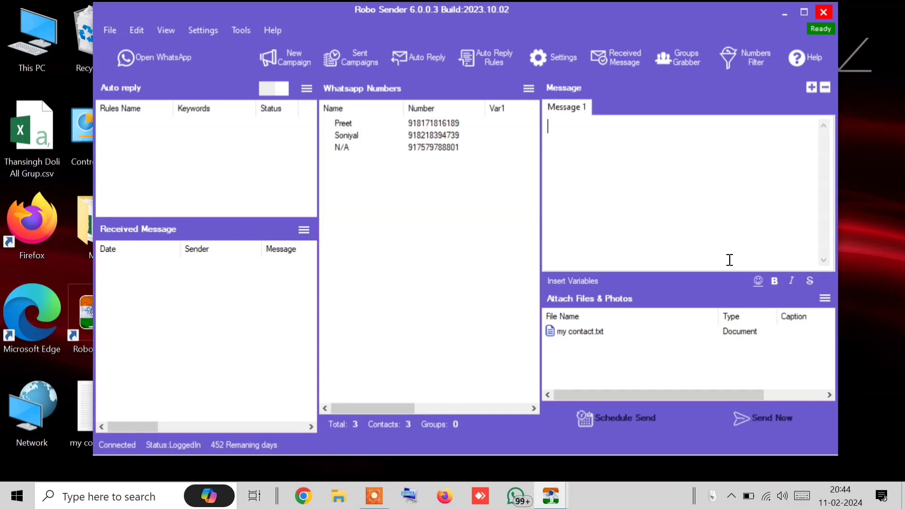
click(823, 302)
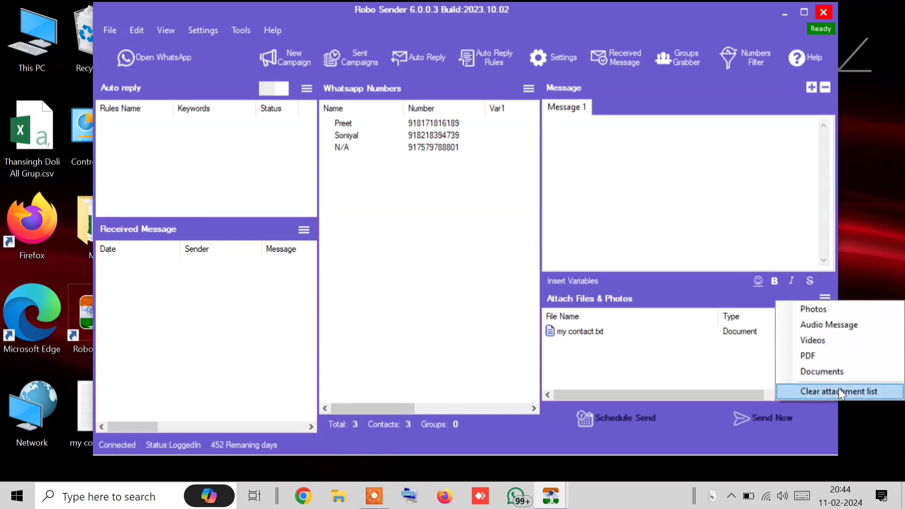
click(596, 354)
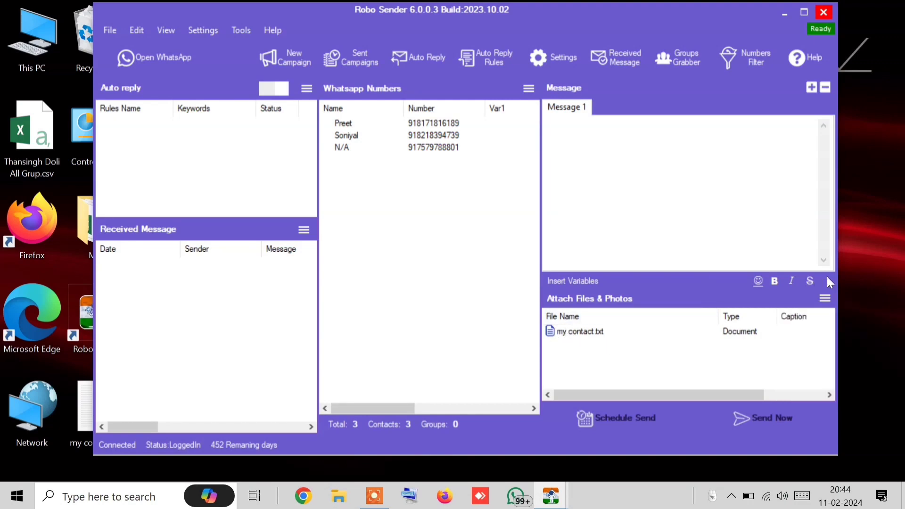
click(824, 299)
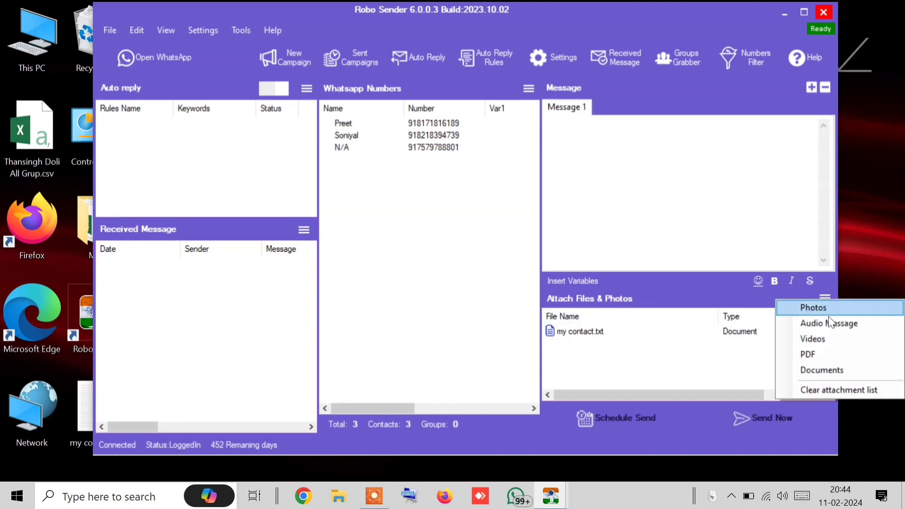
click(807, 338)
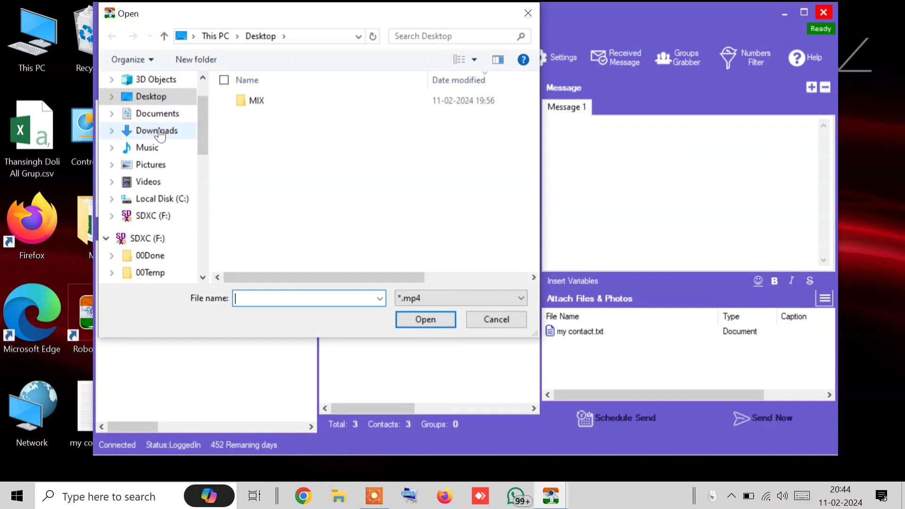
click(161, 136)
double_click(258, 138)
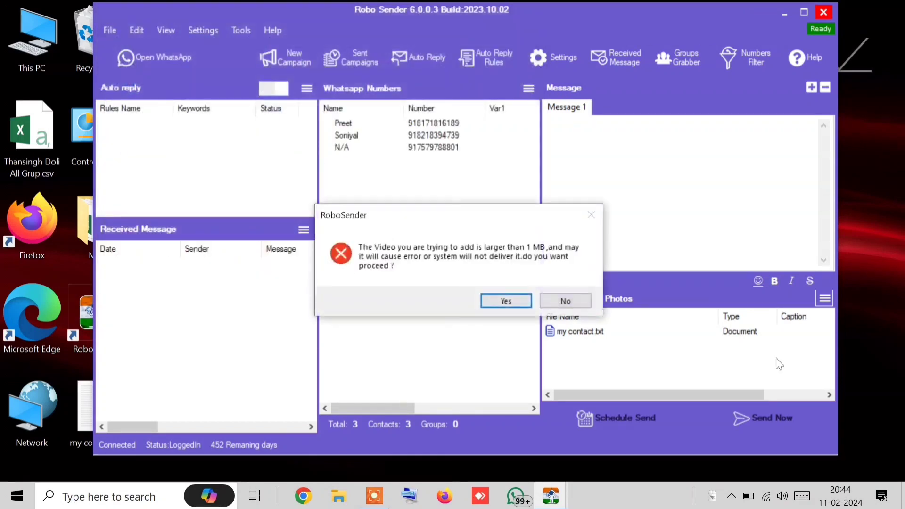
click(513, 300)
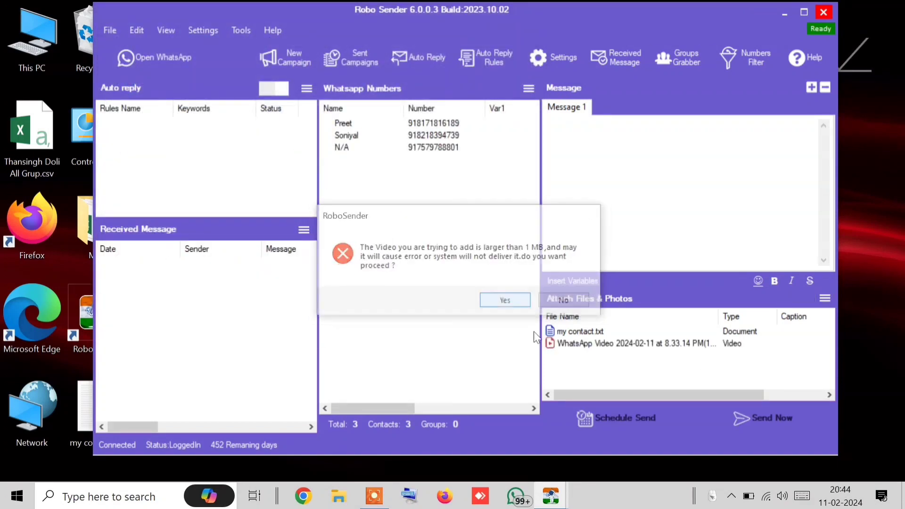
Attach the WhatsApp image from Downloads and leave the video without a caption
click(824, 298)
click(803, 310)
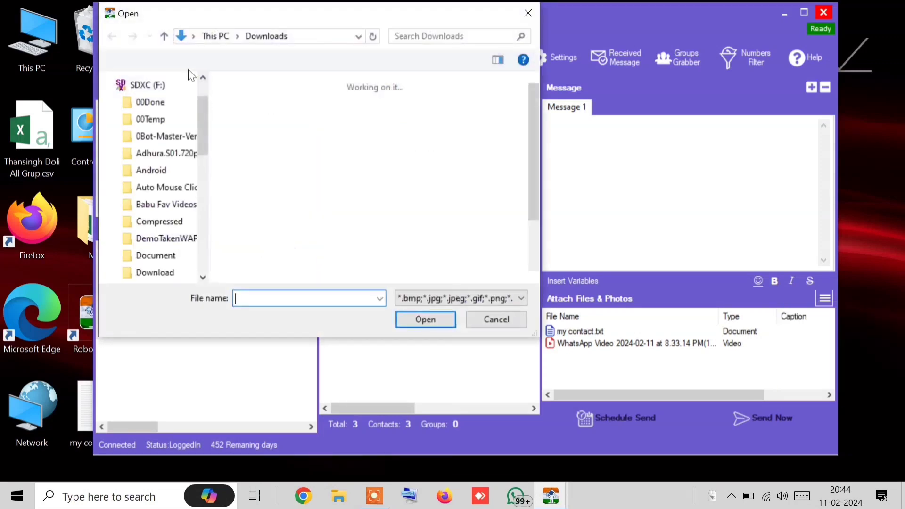
double_click(280, 143)
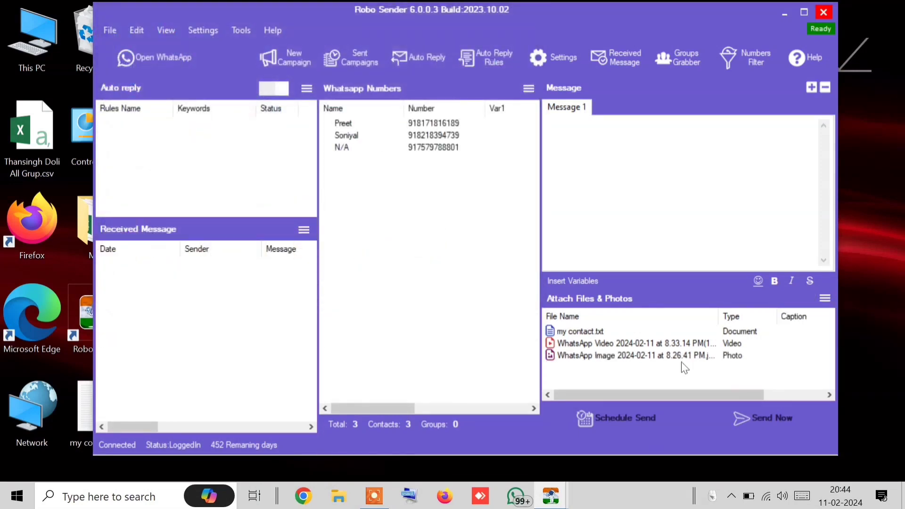
right_click(712, 345)
click(733, 356)
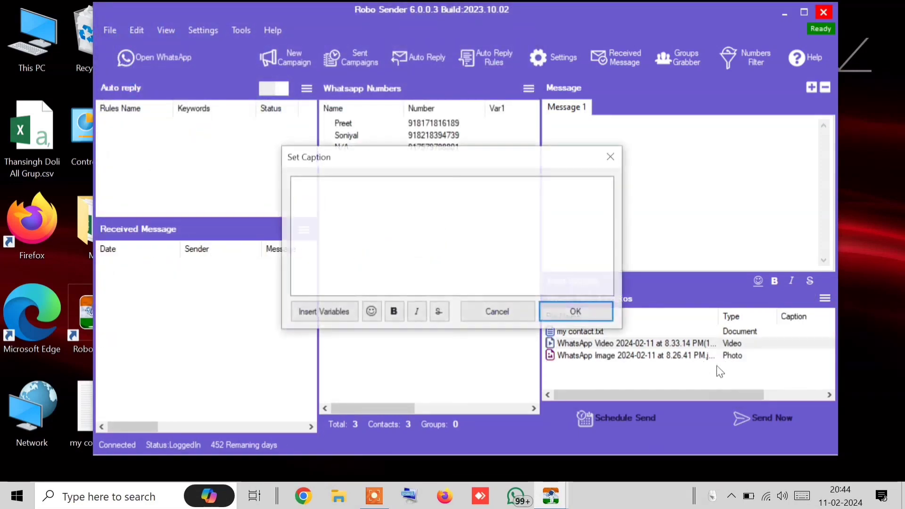
click(575, 311)
Attach sample.pdf from the Documents folder inside Downloads as a PDF
click(707, 357)
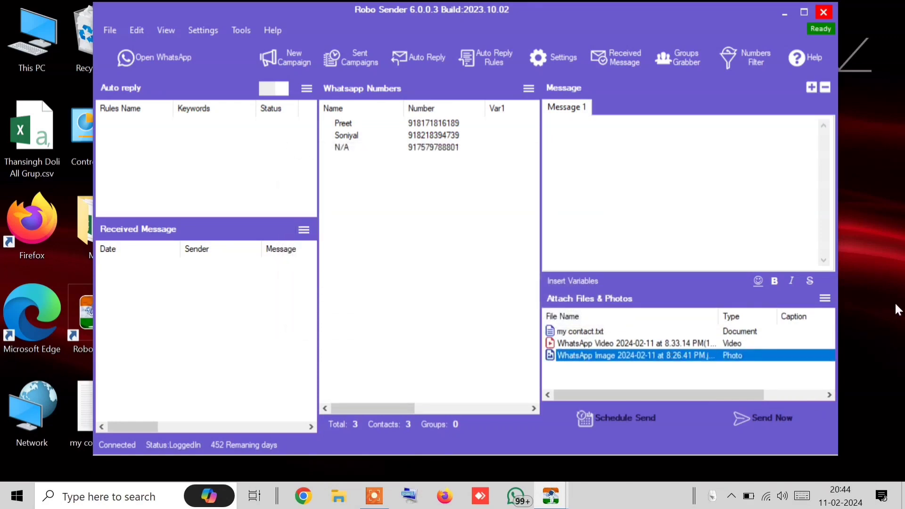
click(823, 299)
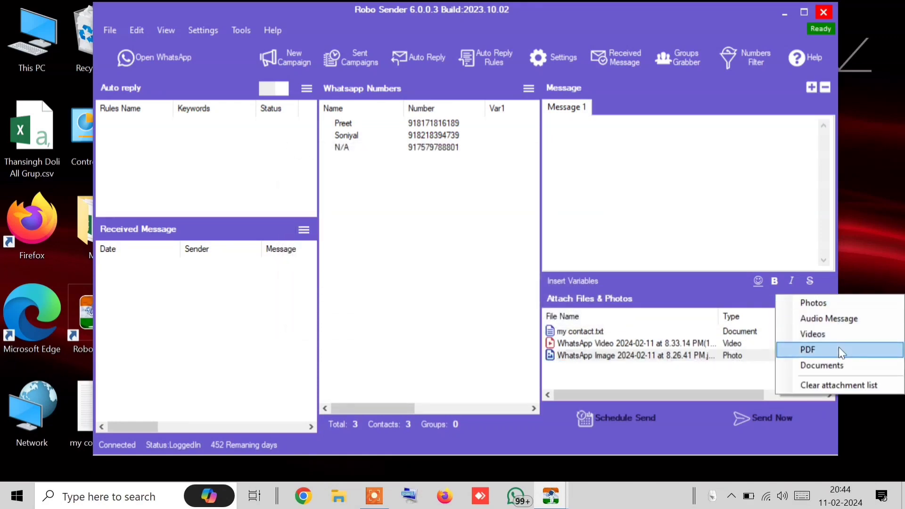
click(838, 348)
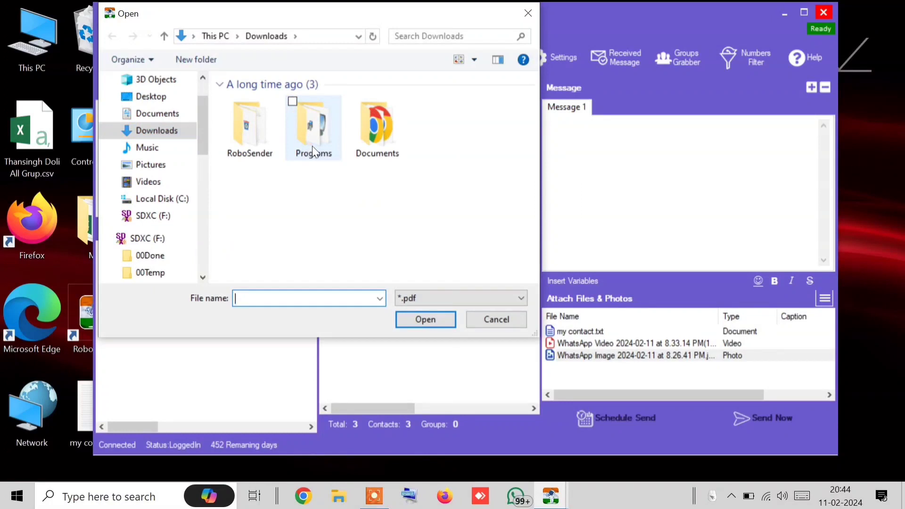
double_click(375, 137)
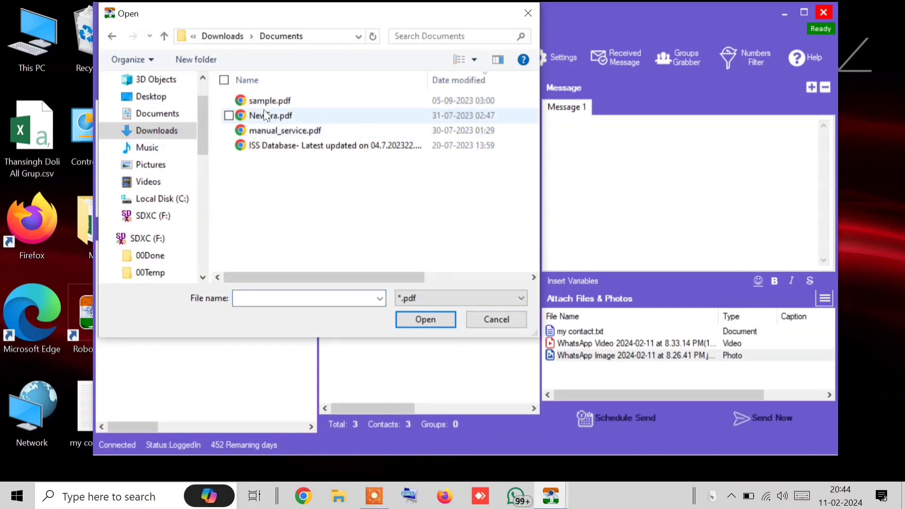
double_click(278, 102)
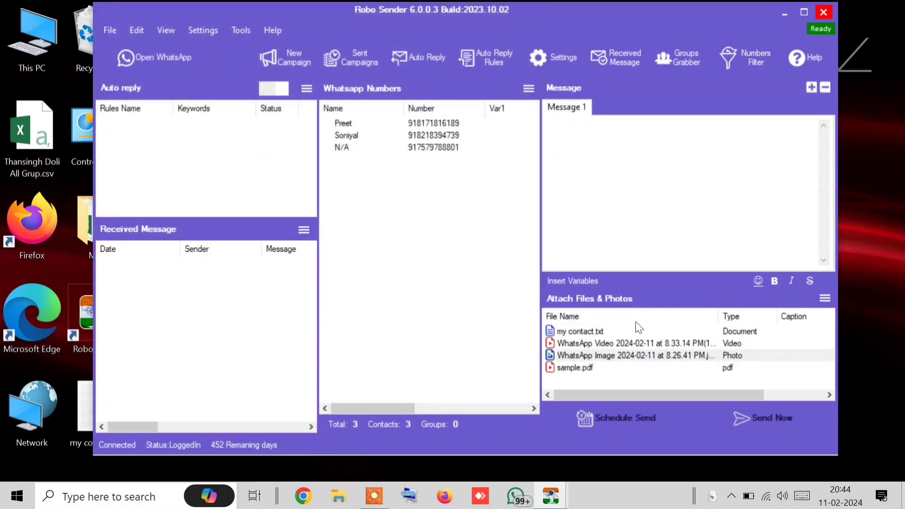
Clear the entire attachment list, confirming with Yes, and place the caret in Message 1
click(578, 332)
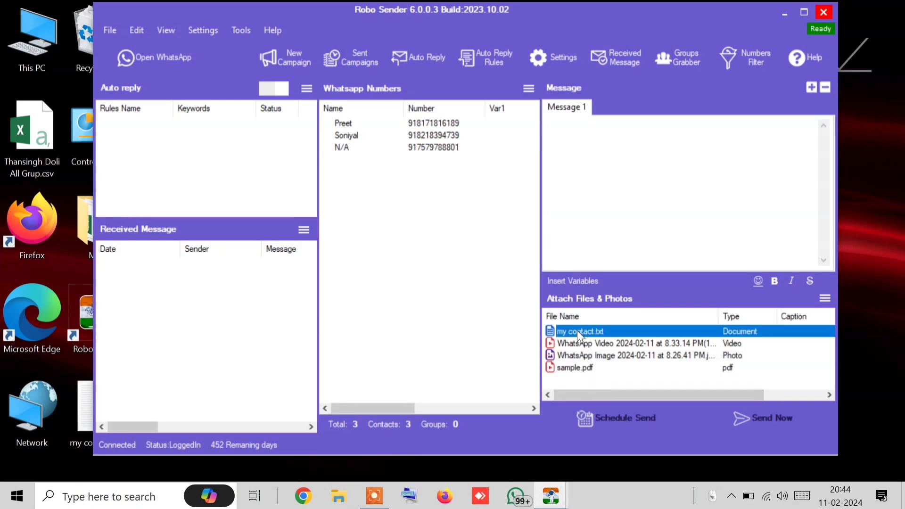
click(580, 368)
click(825, 296)
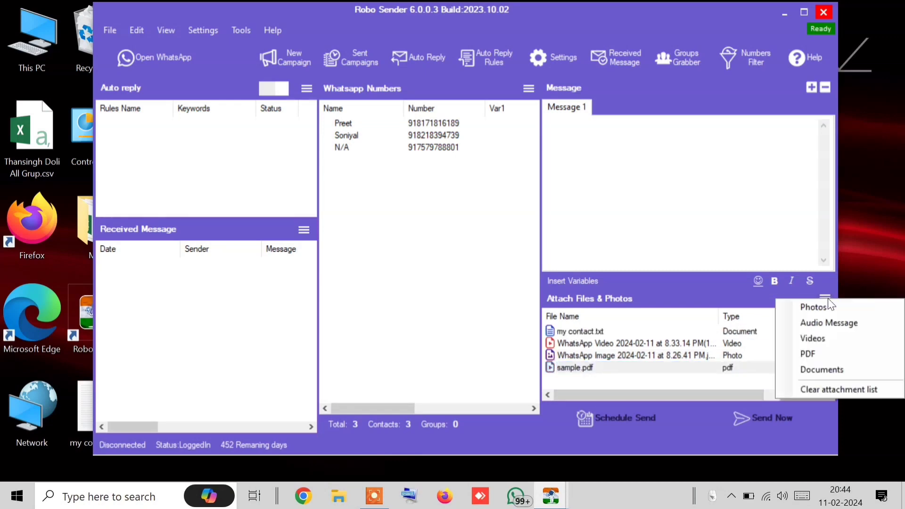
click(824, 387)
click(491, 300)
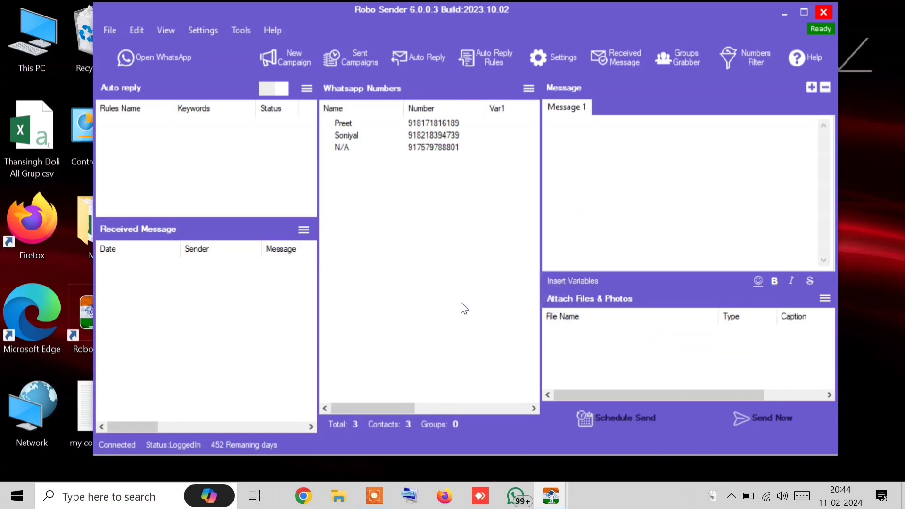
click(708, 237)
Insert a [[randomtag]] into the message and move to the line below it
click(583, 279)
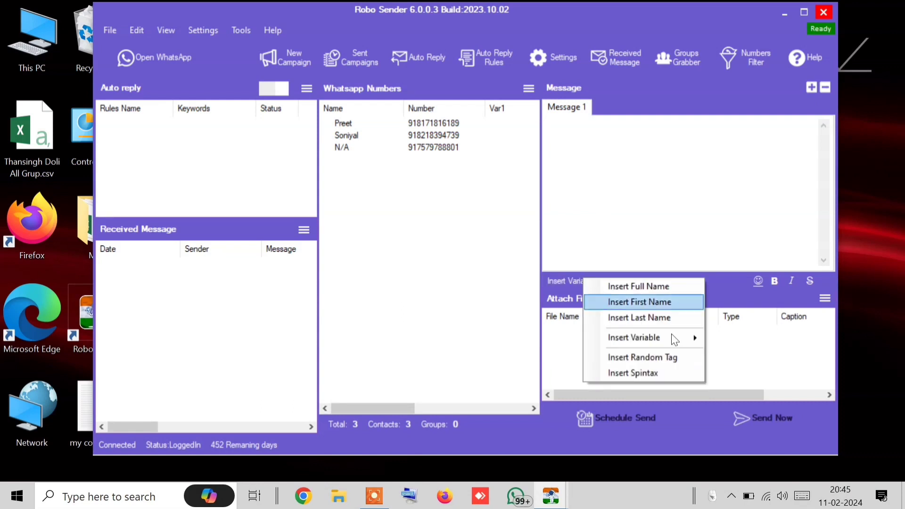
click(648, 357)
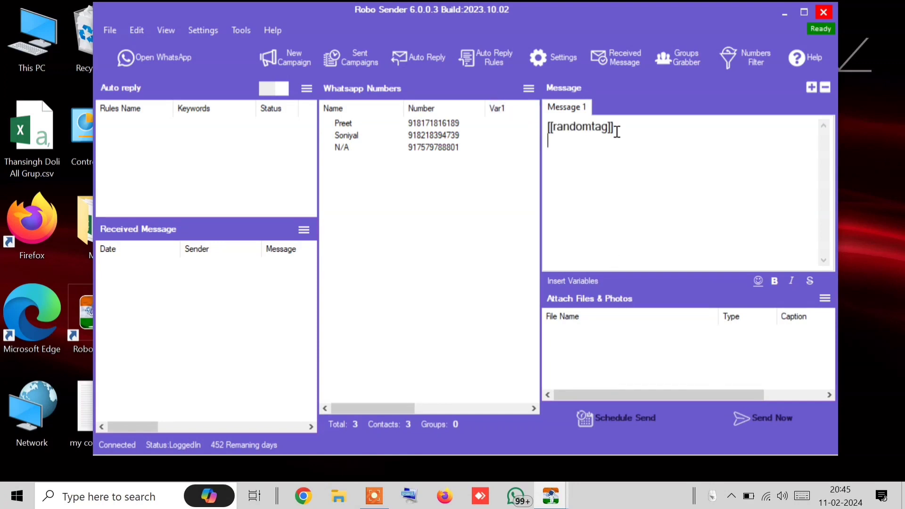
drag(643, 132, 521, 127)
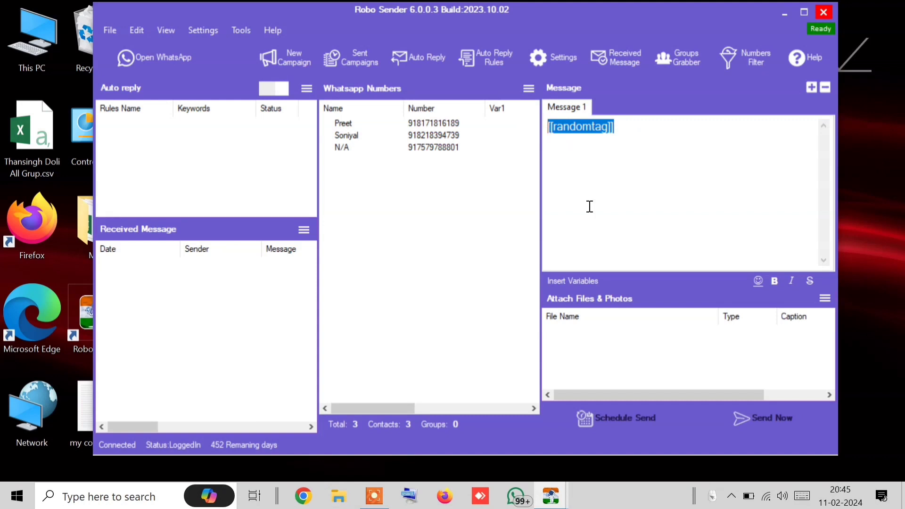
click(589, 182)
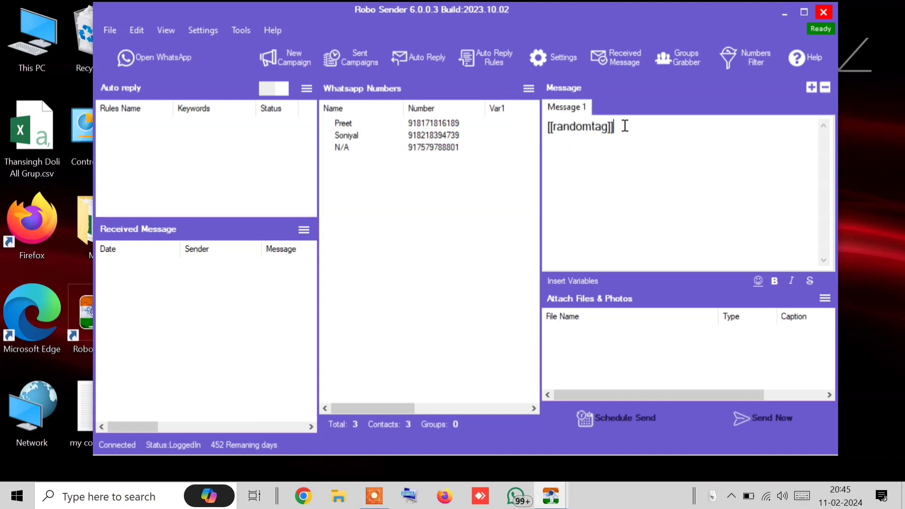
drag(624, 125, 534, 119)
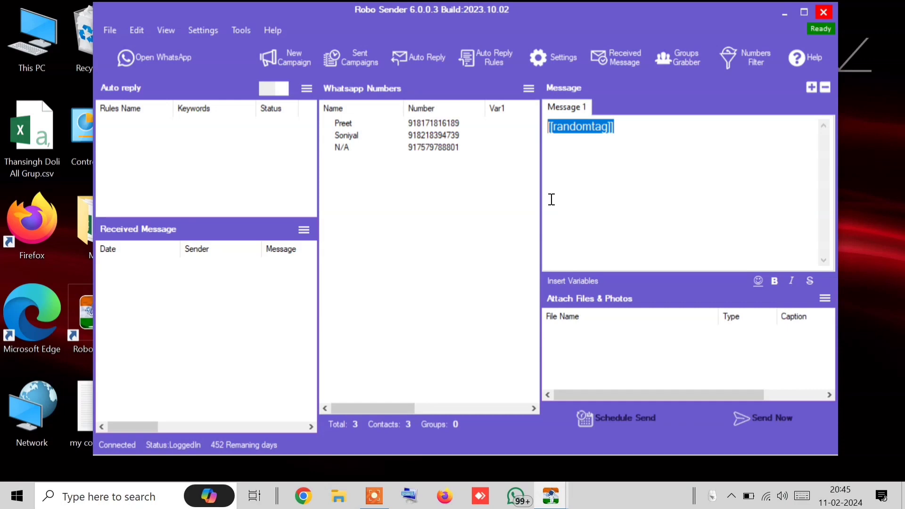
click(631, 175)
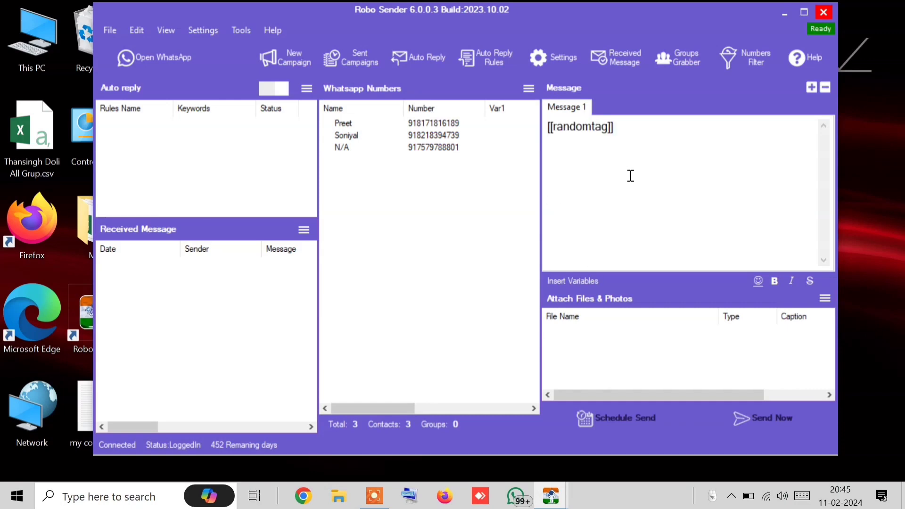
Insert a second [[randomtag]] on the new line, then bring up the SpinTax Generator
click(562, 281)
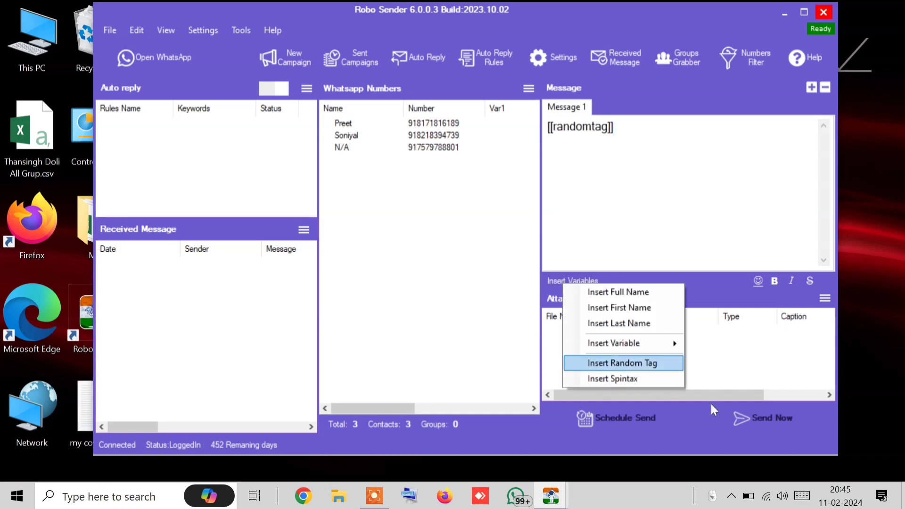
click(618, 368)
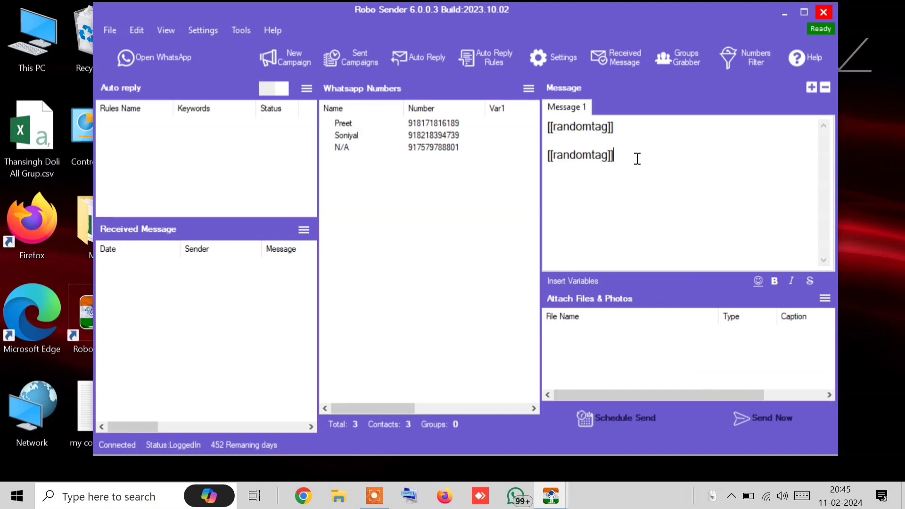
click(571, 279)
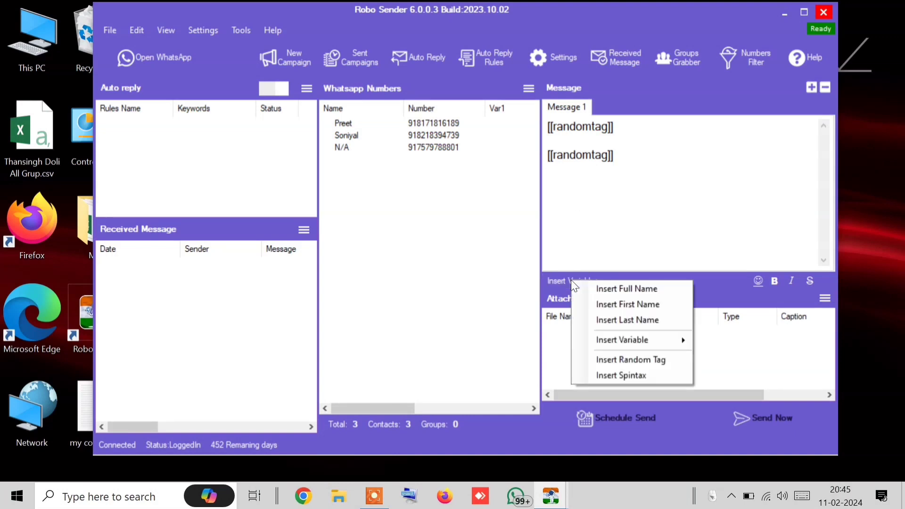
click(626, 375)
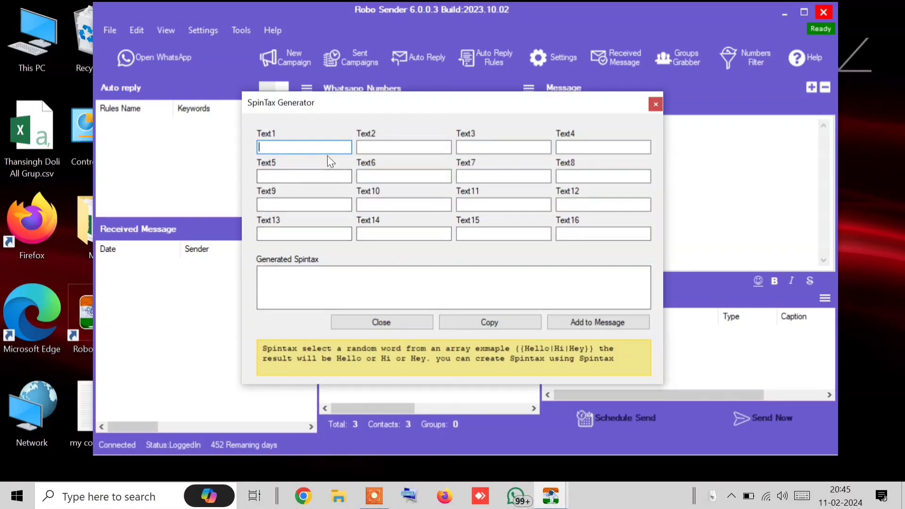
Enter spintax variants Hello, Hi, Hey, Greetings, Namaskar and add them to the message
text(Hello)
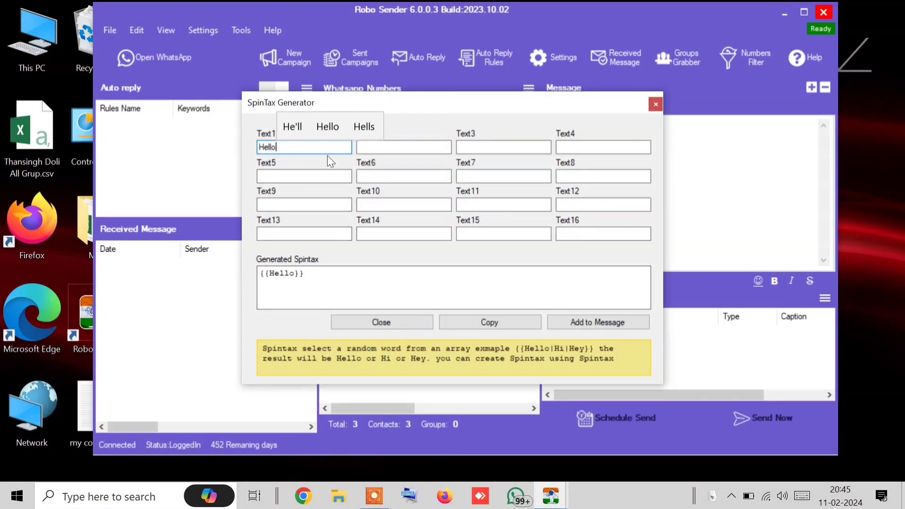
key(Tab)
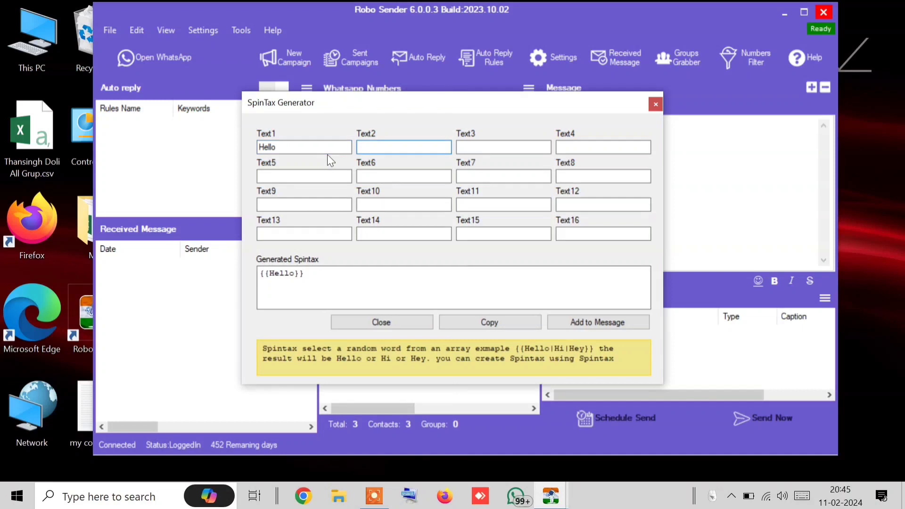
text(Hi)
key(Tab)
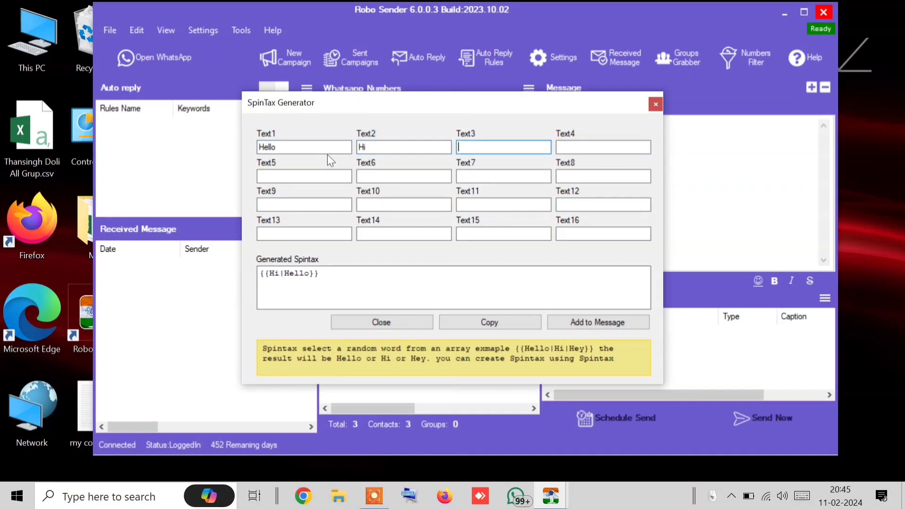
text(Hey)
key(Tab)
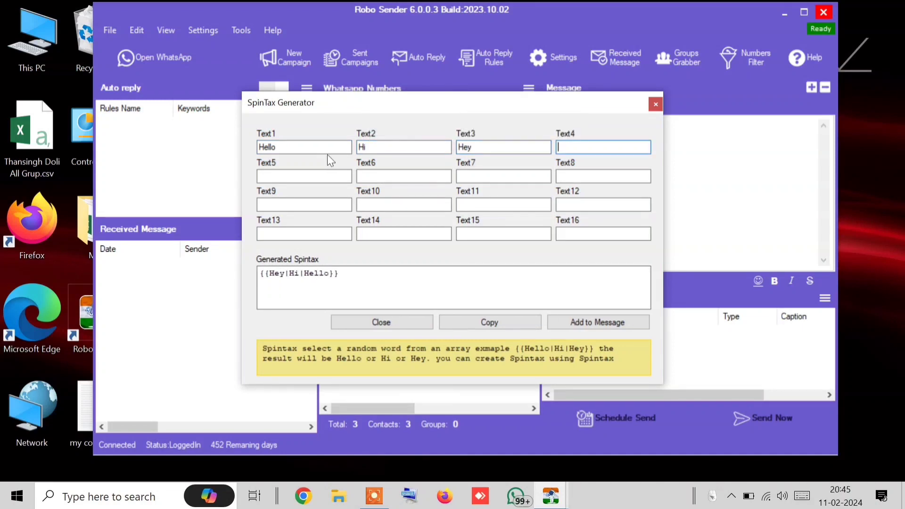
text(Gre)
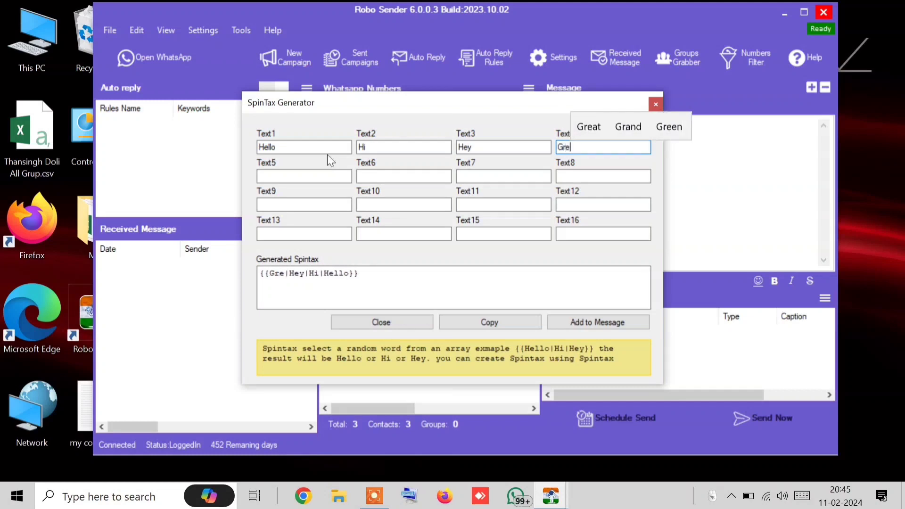
text(etings)
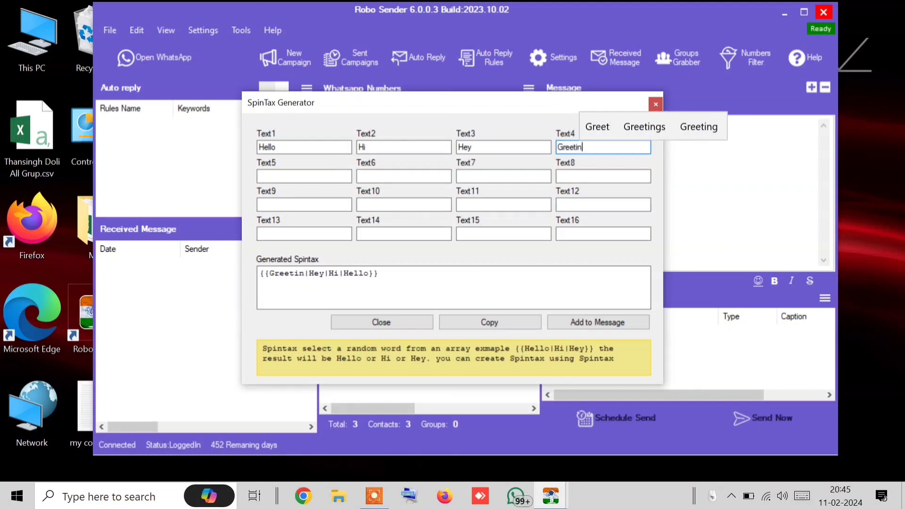
click(312, 176)
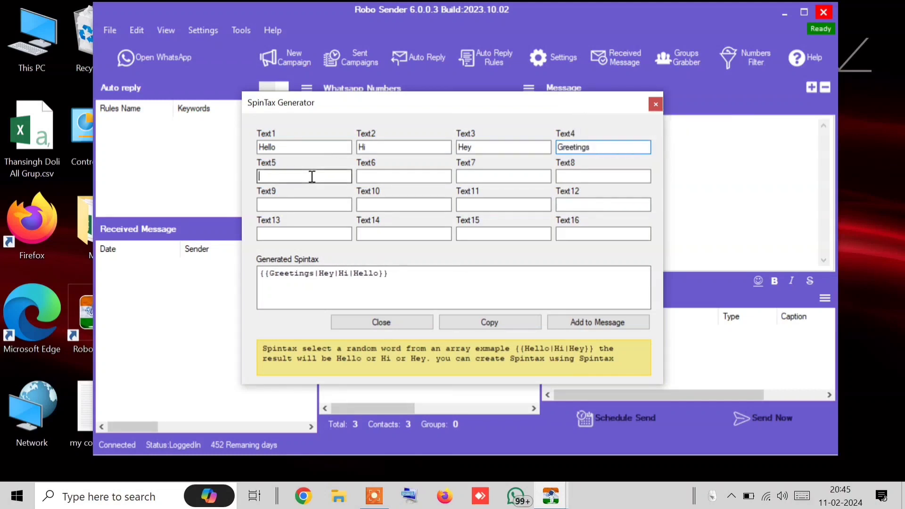
text(Nama)
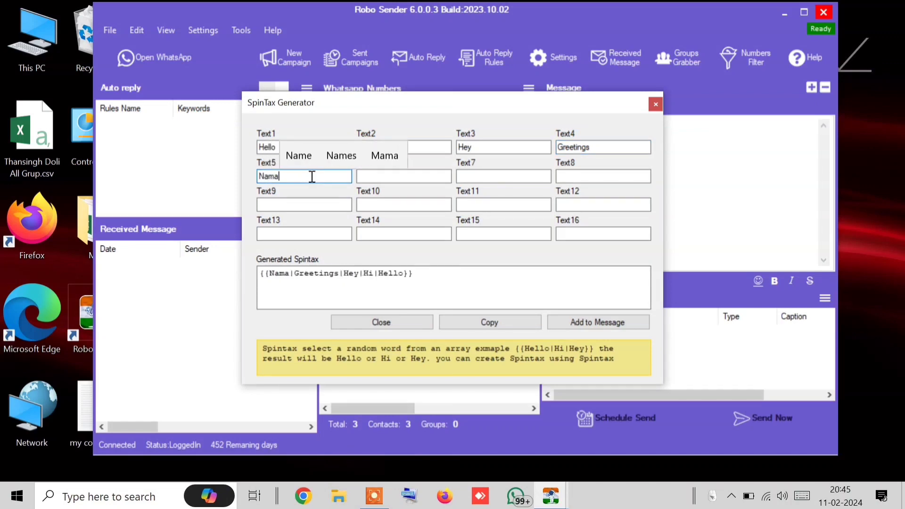
text(kart)
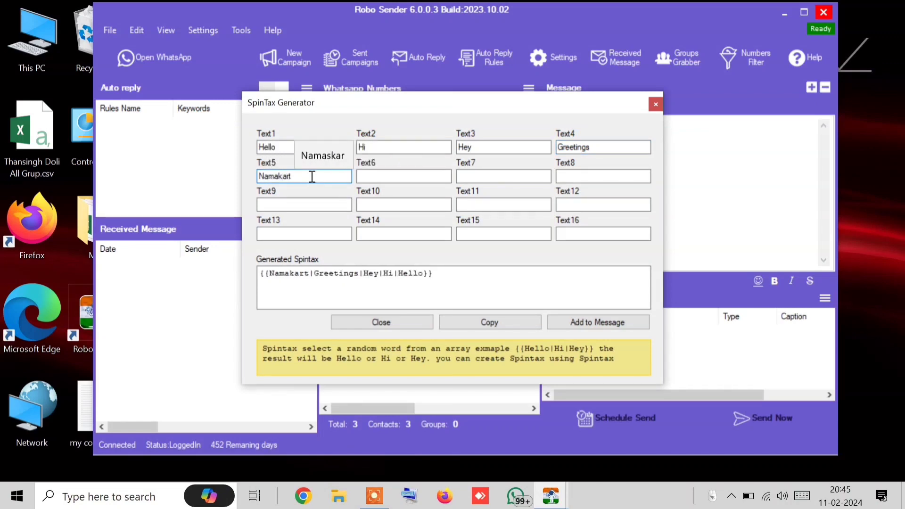
key(BackSpace)
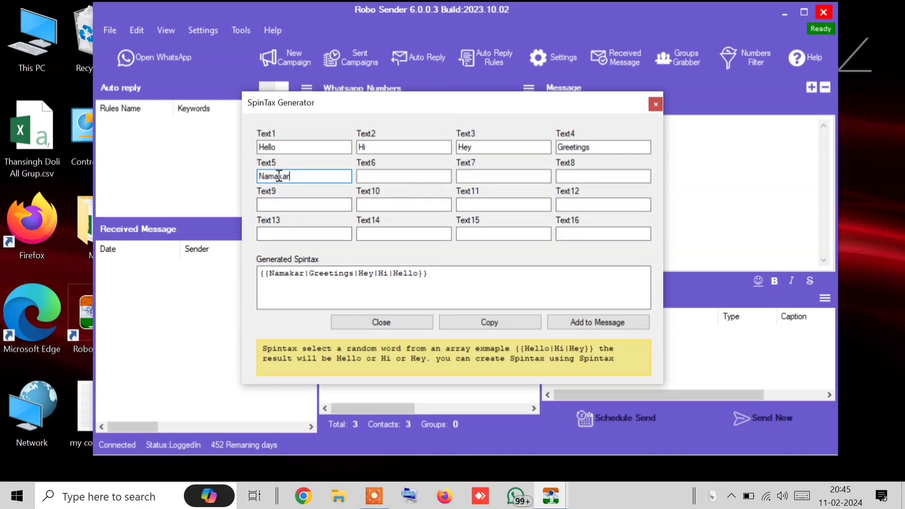
click(282, 176)
text(s)
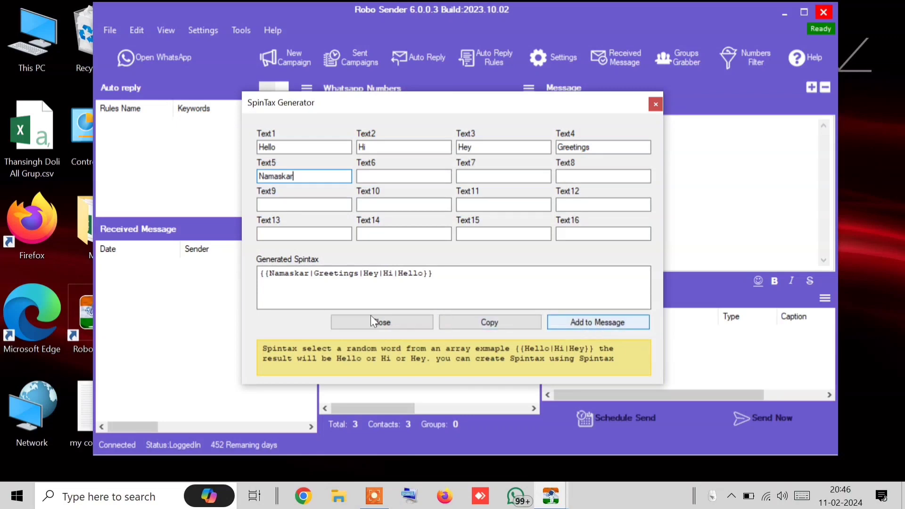
click(579, 322)
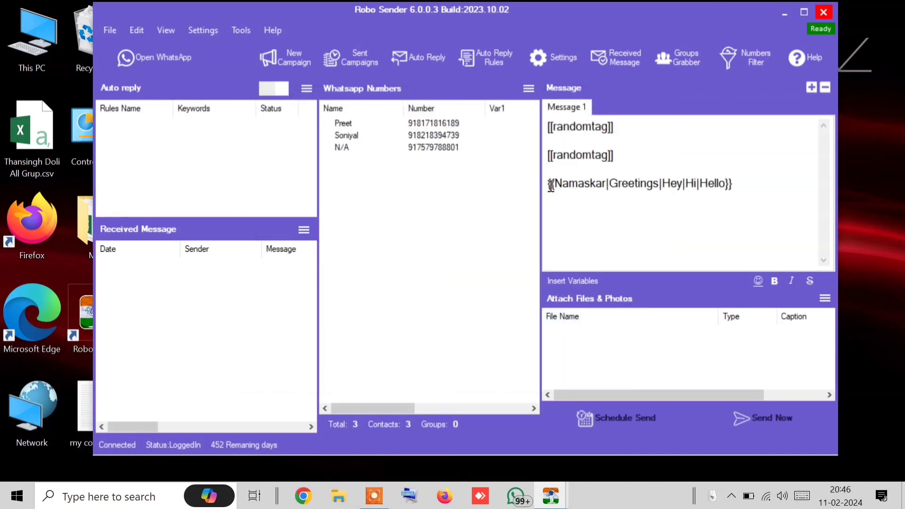
Paste the bold-italic _*[[fullname]] ji*_ after the spintax, removing the redundant Hello
drag(551, 185, 730, 209)
click(756, 195)
text(Hello _*[[fullname]] ji*_)
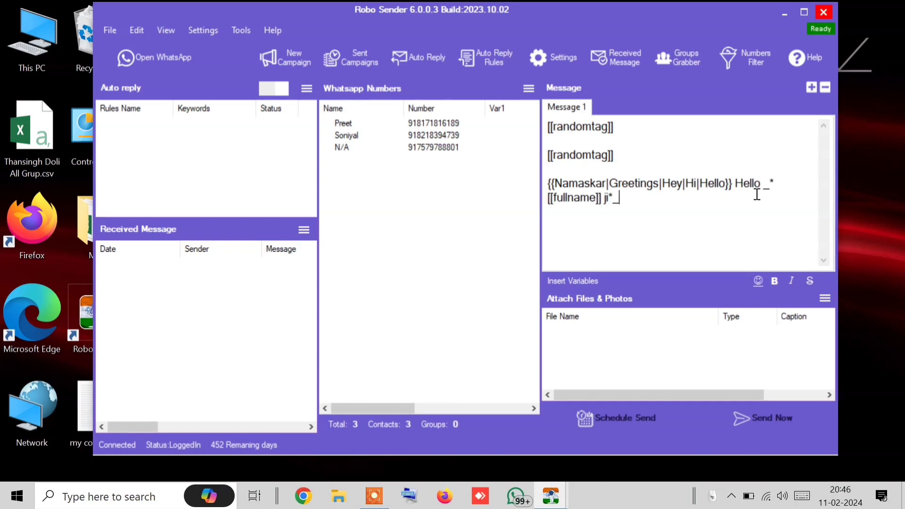
drag(747, 192, 735, 185)
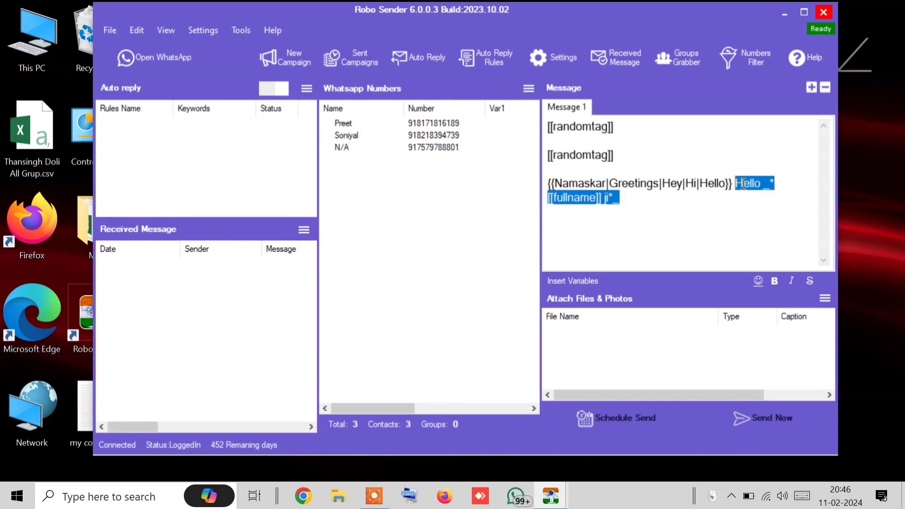
double_click(747, 184)
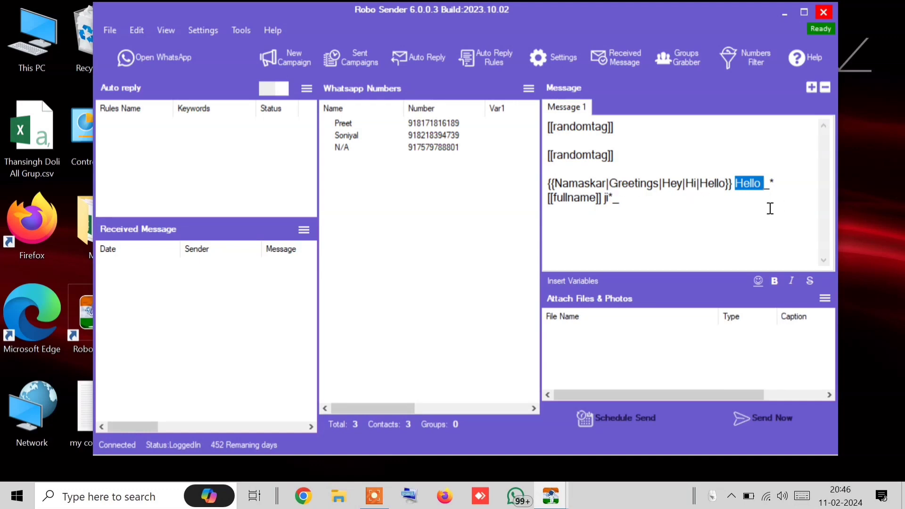
key(BackSpace)
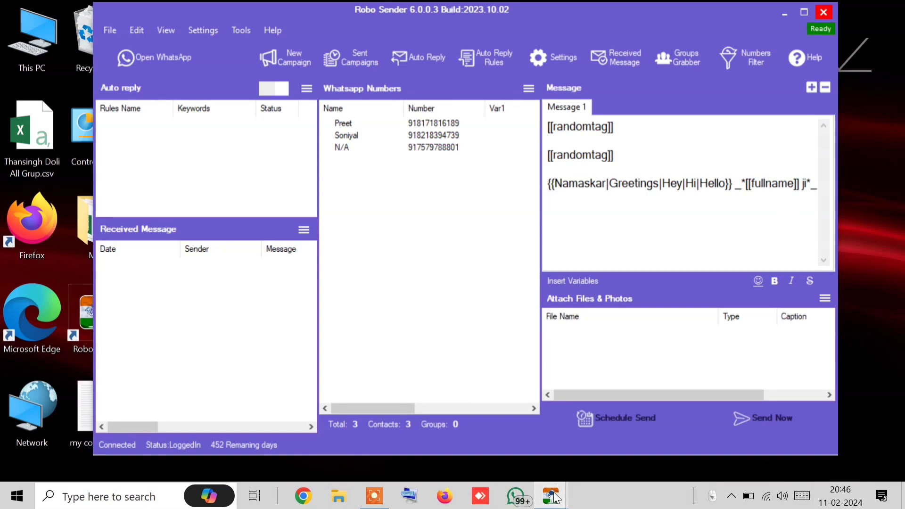
Close the finished Sending Bulk window and start Send Now
mouse_move(551, 495)
click(683, 394)
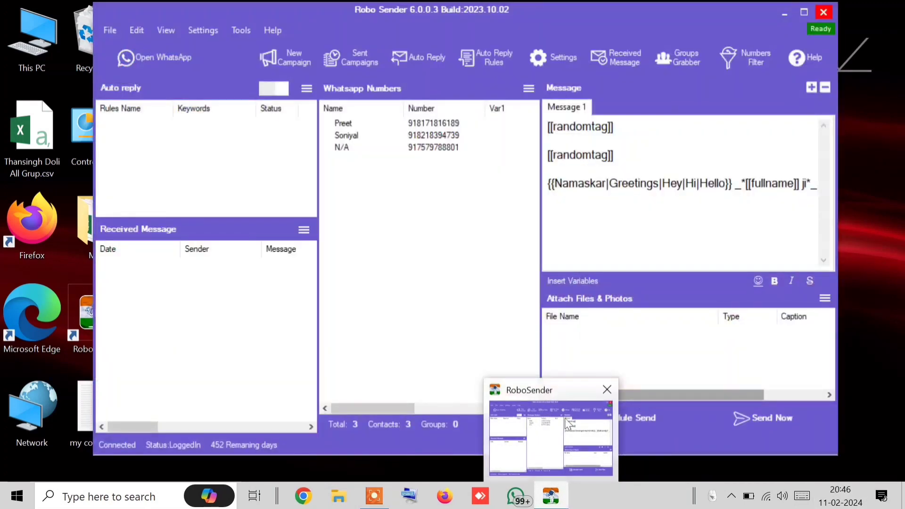
click(760, 404)
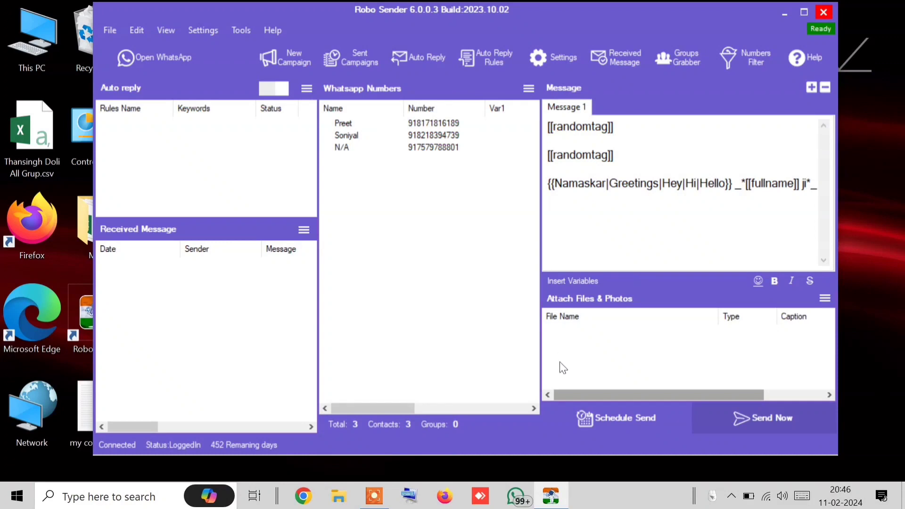
Send to all three contacts in Blind Mode, then view the first contact's chat in WhatsApp
click(334, 258)
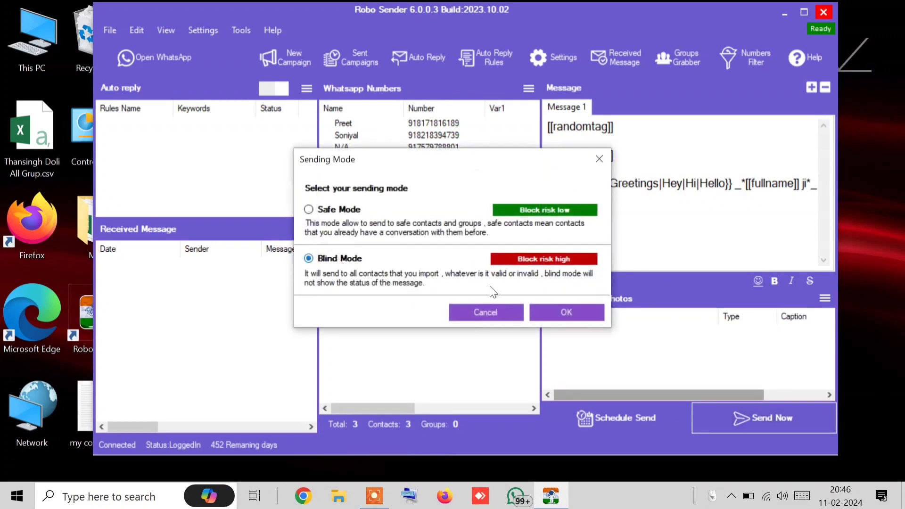
click(590, 311)
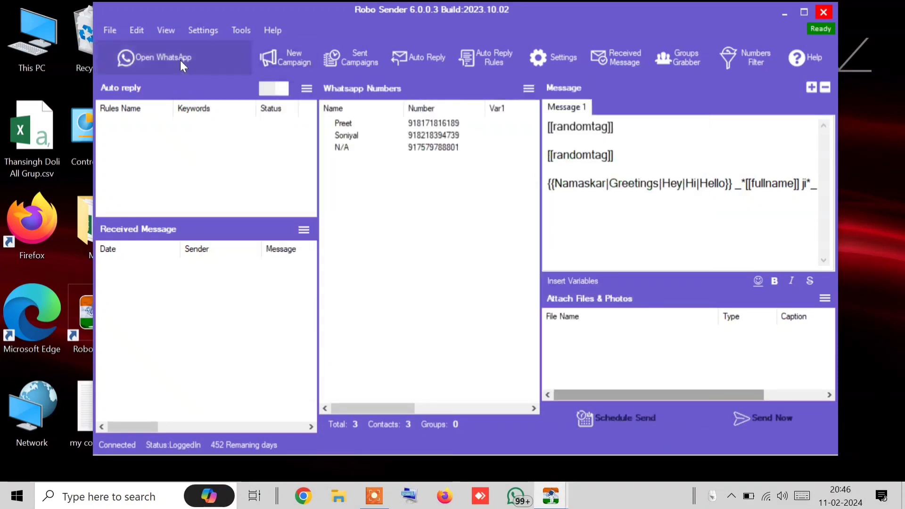
click(180, 59)
click(188, 158)
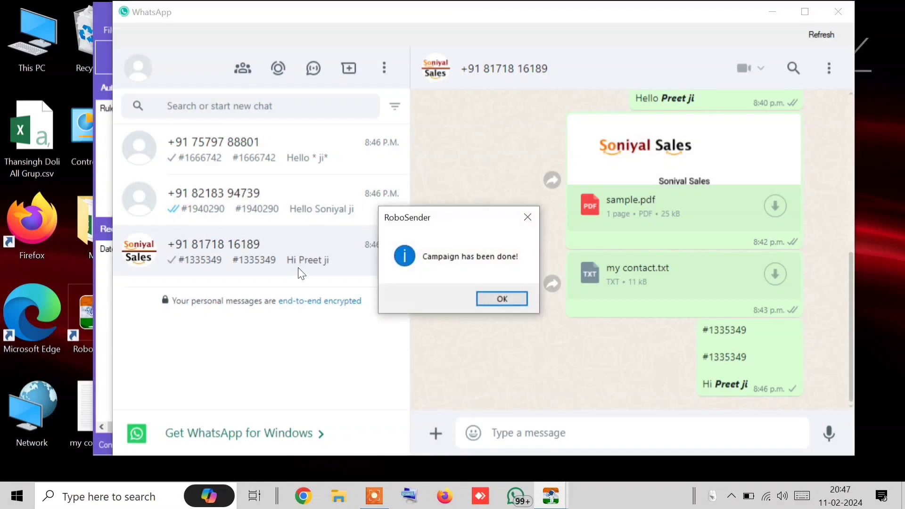
Dismiss 'Campaign has been done!', close WhatsApp, and bring the Sending Bulk window forward
click(503, 299)
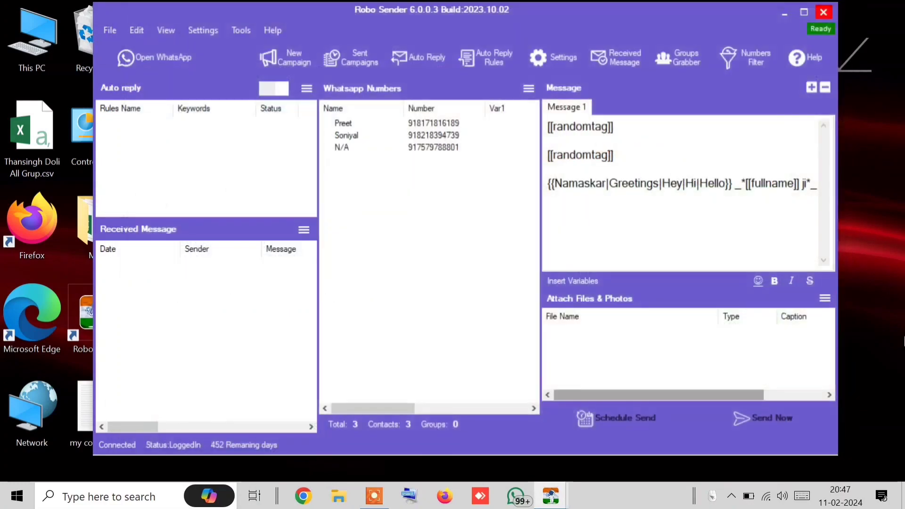
click(846, 6)
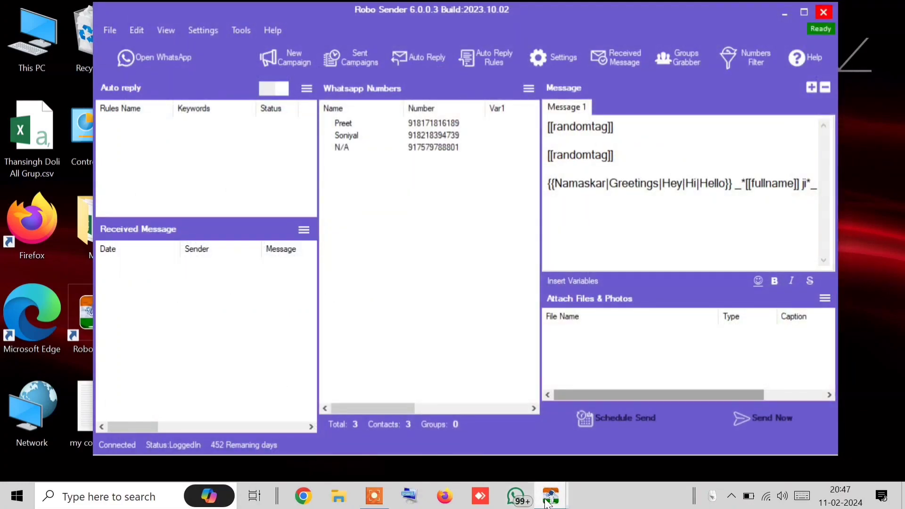
mouse_move(550, 494)
click(594, 454)
Close Sending Bulk, resend the campaign in Blind Mode, and open WhatsApp
click(627, 370)
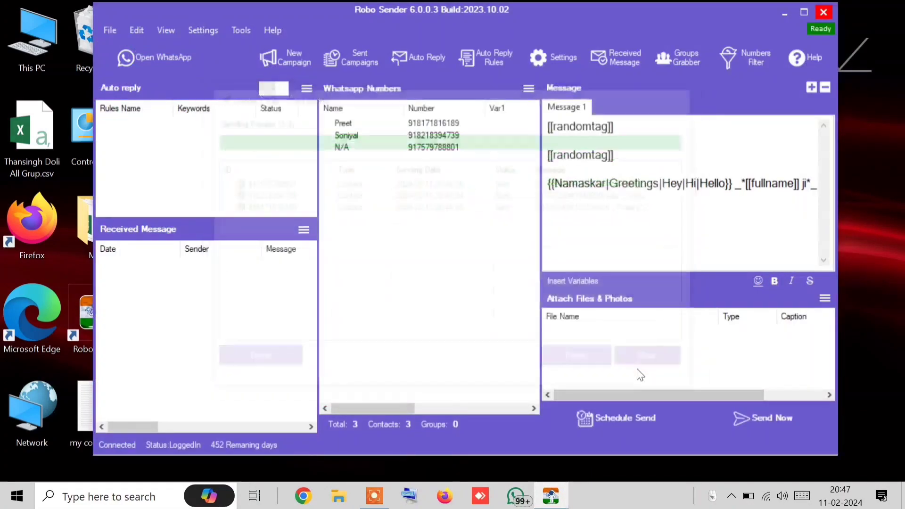
click(750, 425)
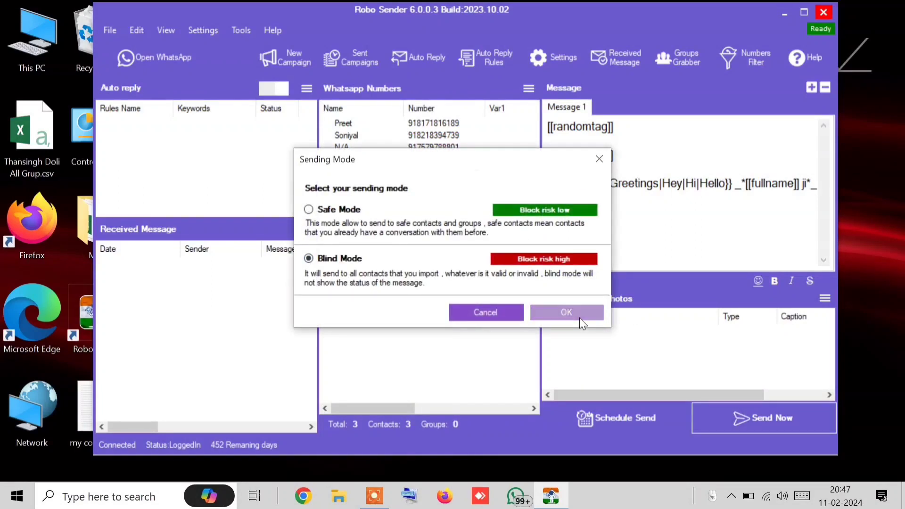
click(579, 316)
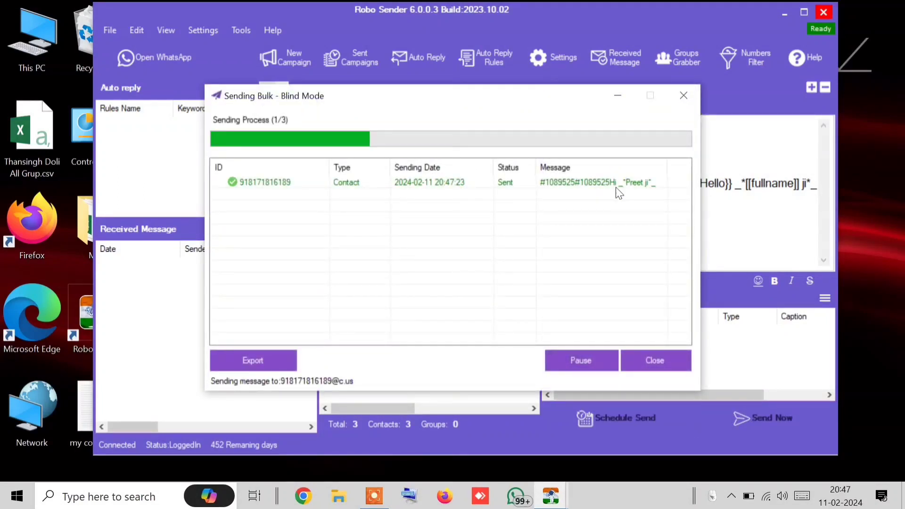
click(122, 64)
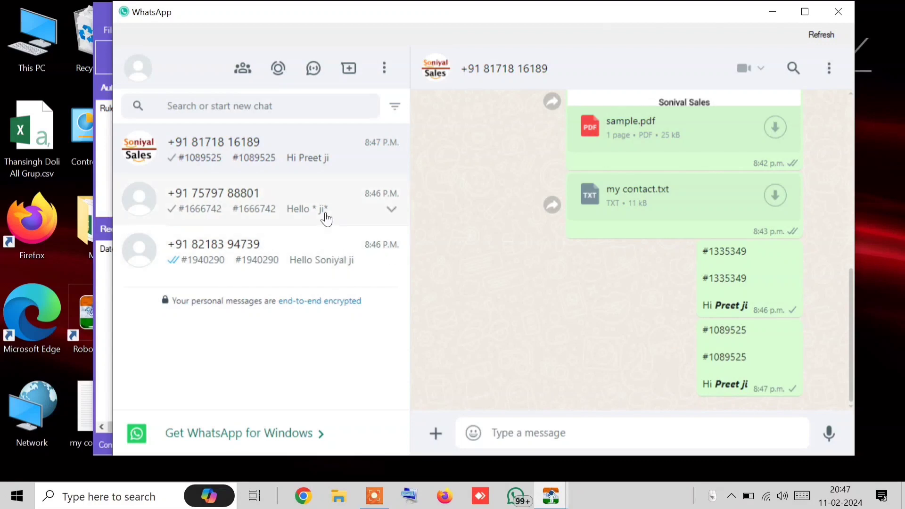
Check each contact's greeting, highlighting the unnamed contact's blank 'Hello * ji*', then close WhatsApp
click(302, 154)
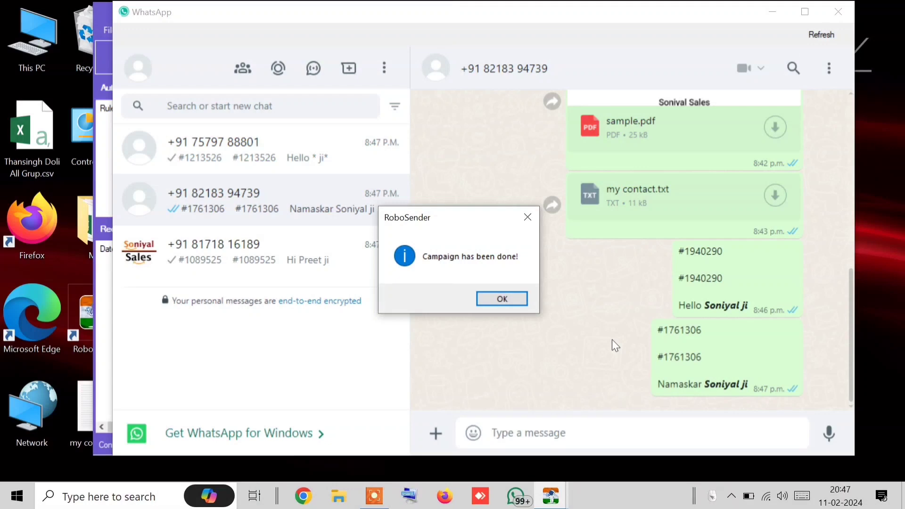
click(501, 299)
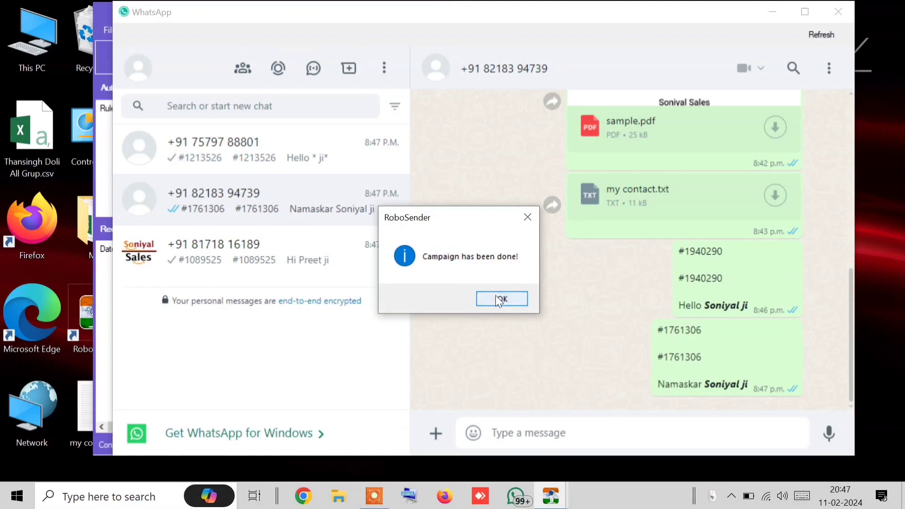
click(326, 173)
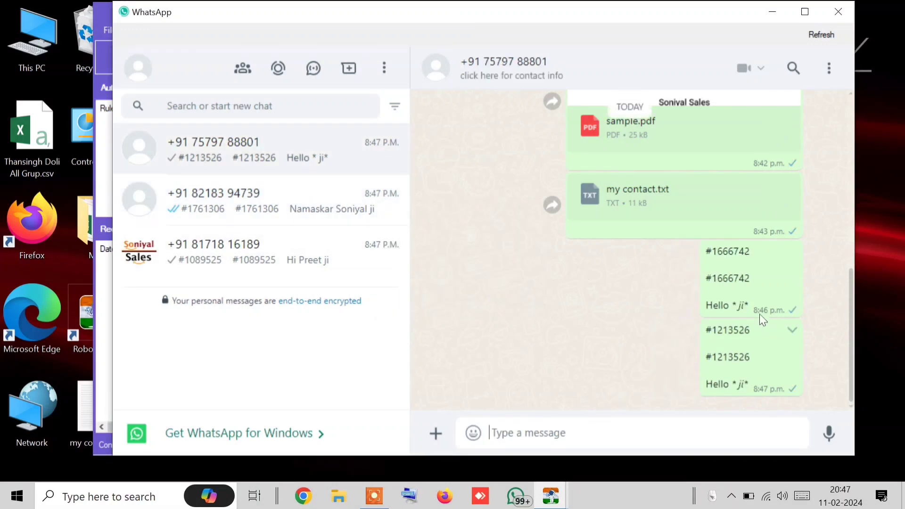
drag(717, 306, 774, 318)
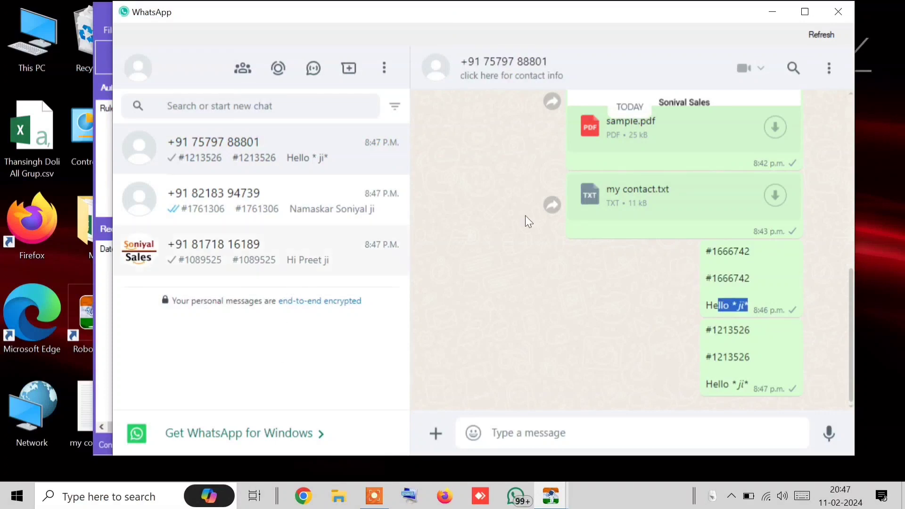
click(834, 13)
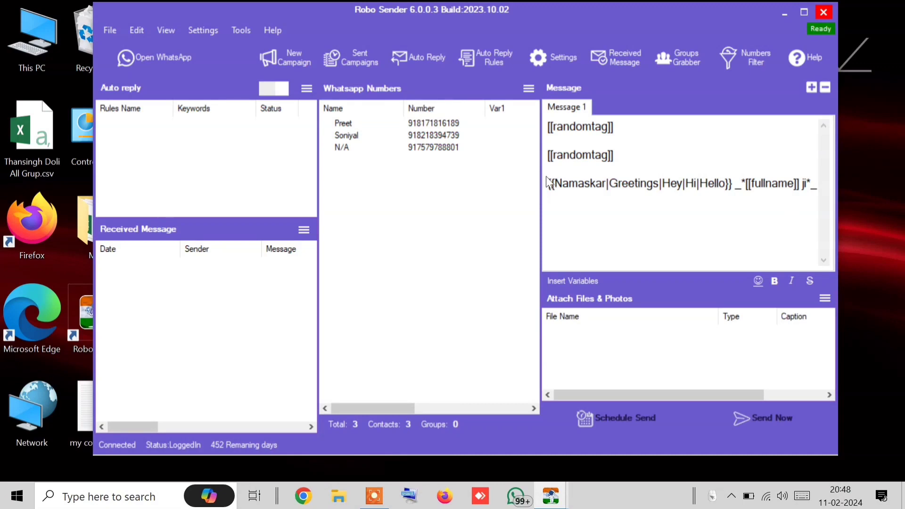
drag(545, 183, 542, 127)
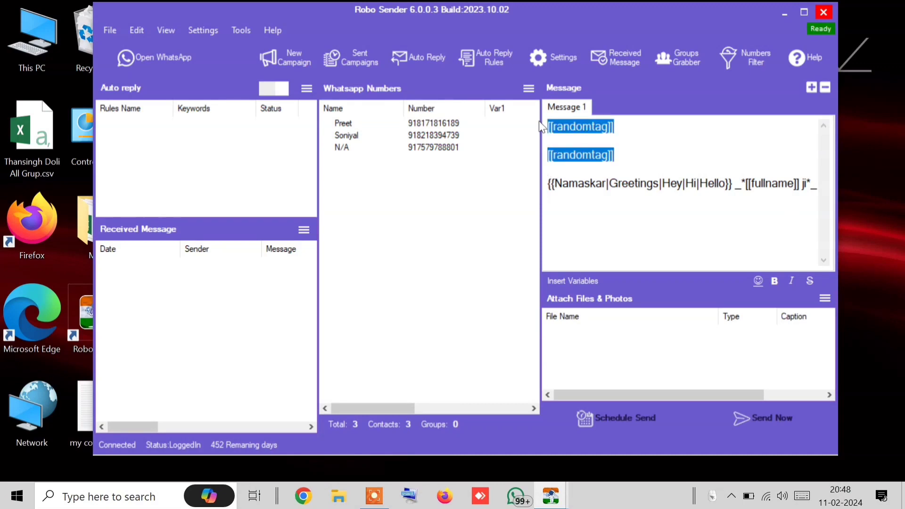
Delete the two [[randomtag]] lines so the spintax greeting comes first, then check the Insert Variables menu
key(BackSpace)
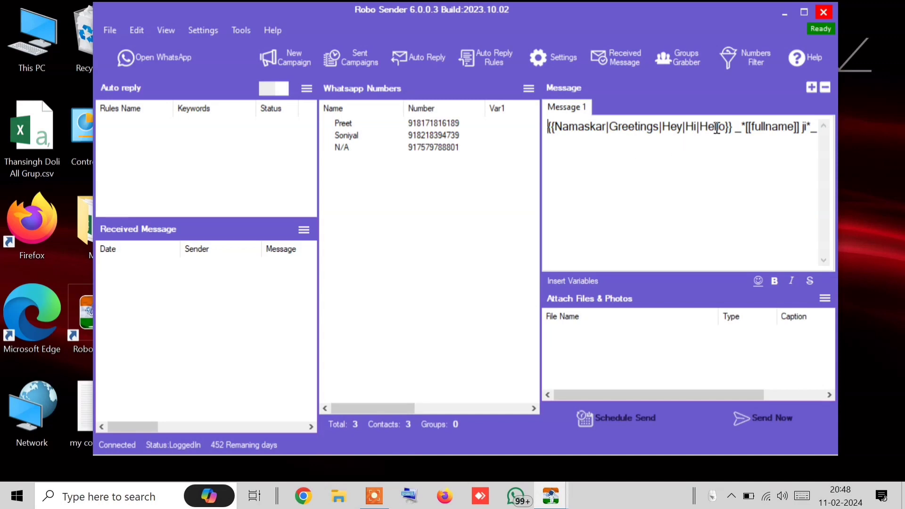
drag(726, 126, 505, 128)
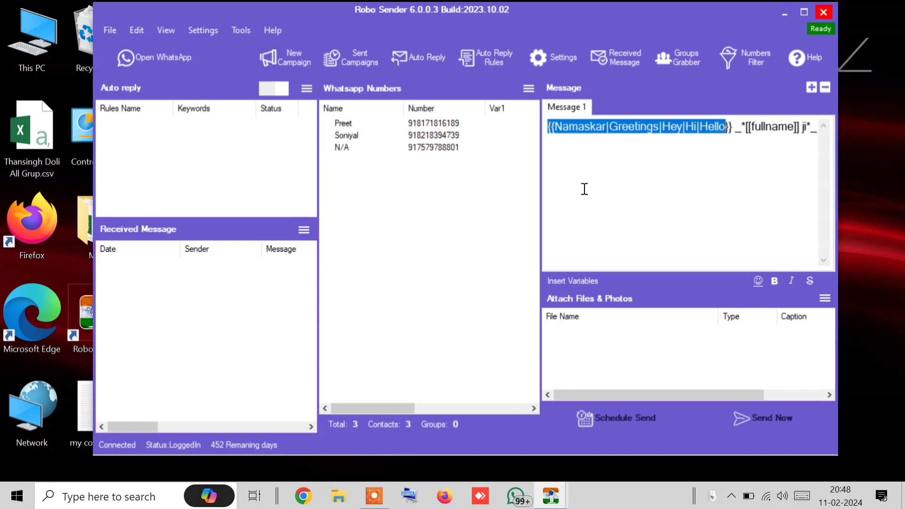
click(565, 282)
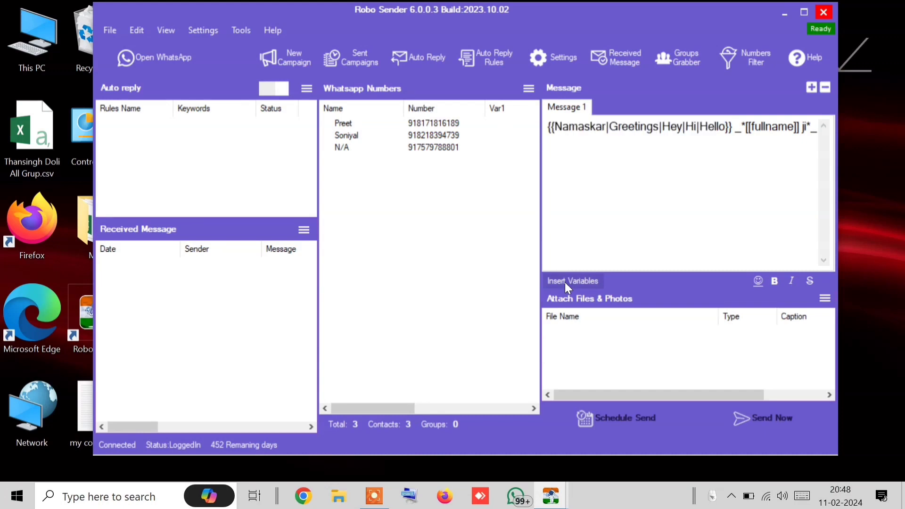
click(638, 202)
click(571, 283)
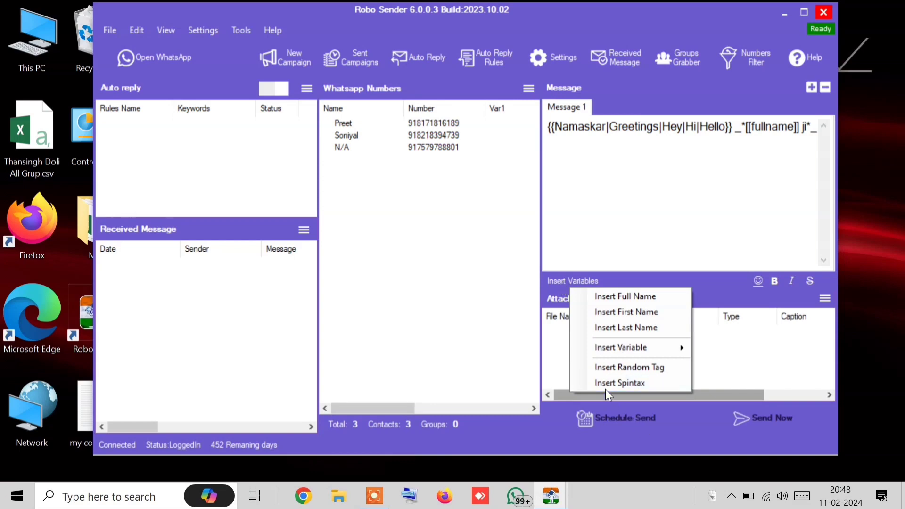
click(681, 219)
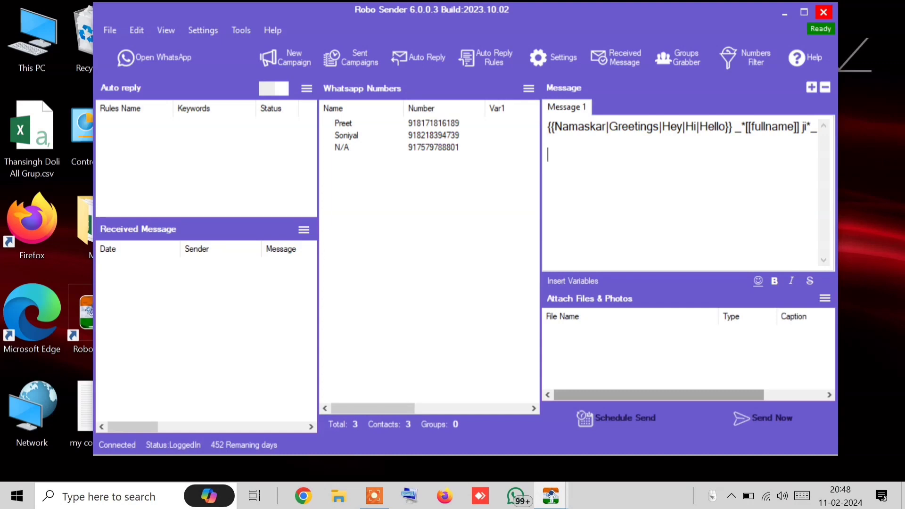
Add a ₹2999/- price line with an 'Offer Price:' line below it
text(₹2999/-)
key(Return)
text(O)
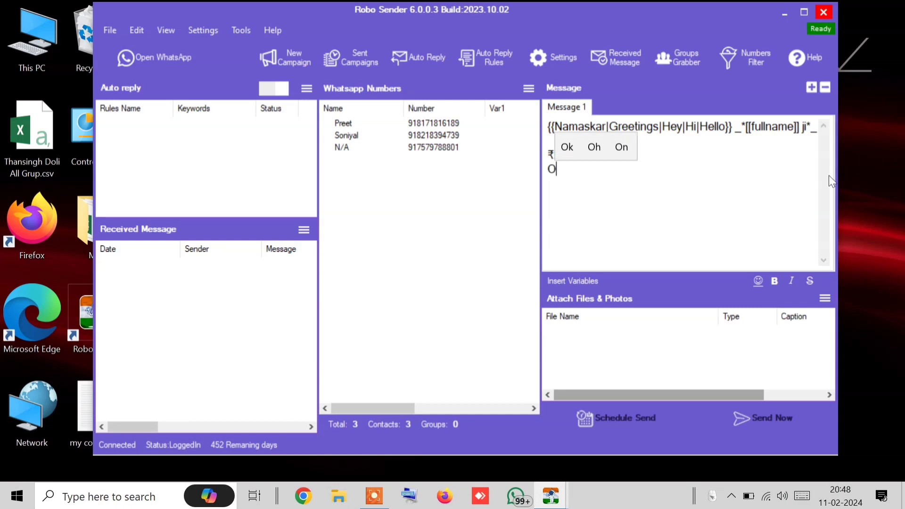
key(BackSpace)
text(Offer P)
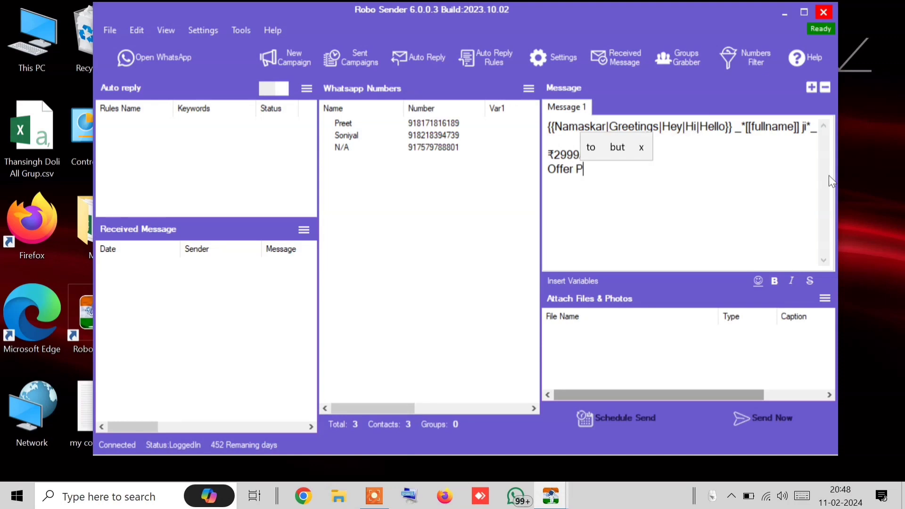
text(rice)
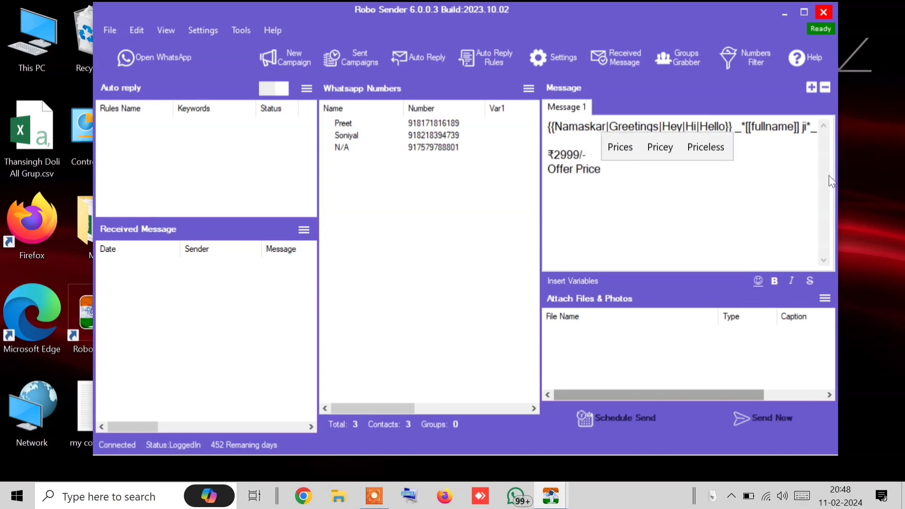
text(:)
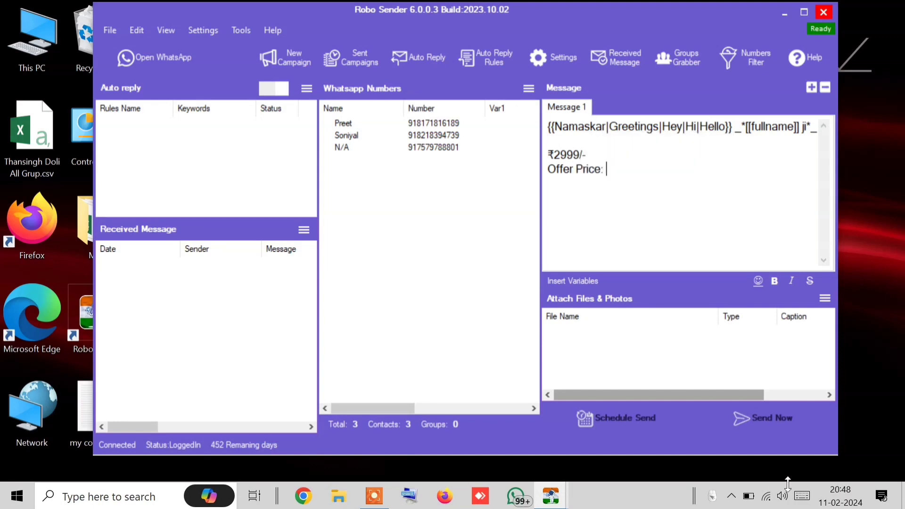
click(732, 499)
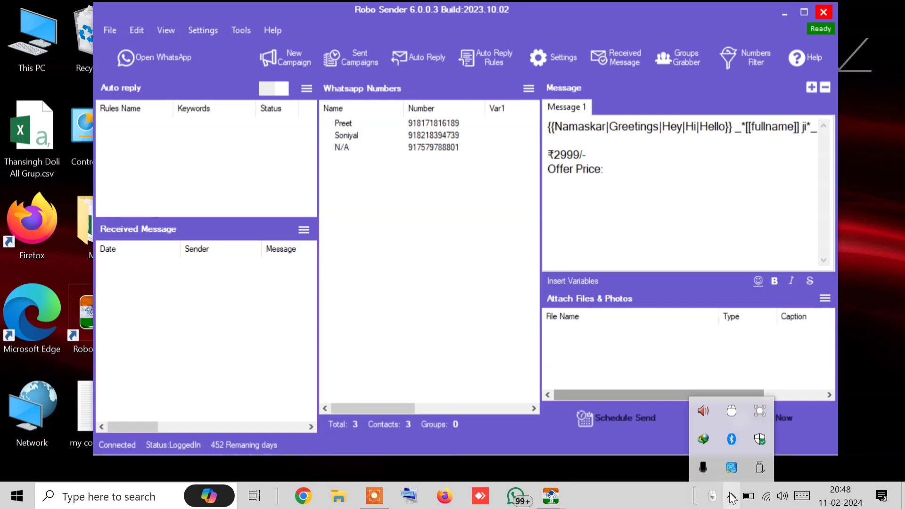
click(732, 499)
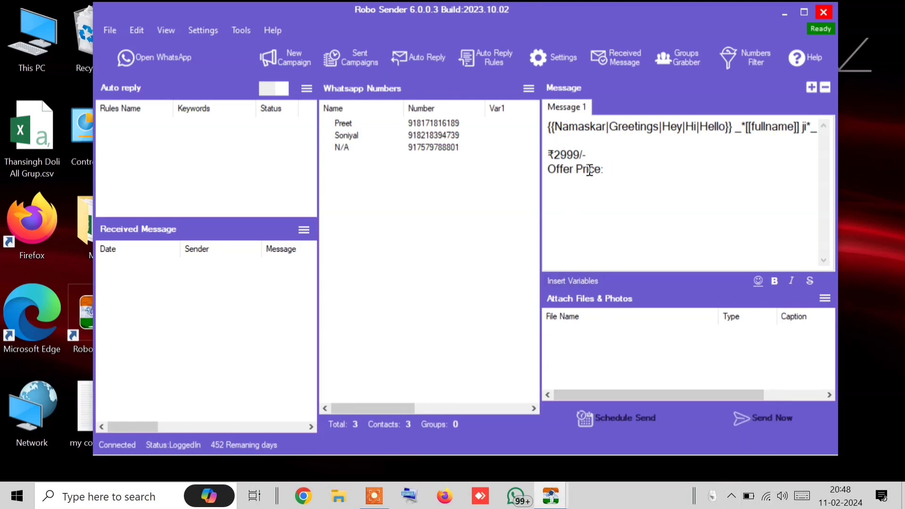
Prefix the price with 'Normal Price: ' (capital N) and select ₹2999/-
click(549, 157)
text(norma)
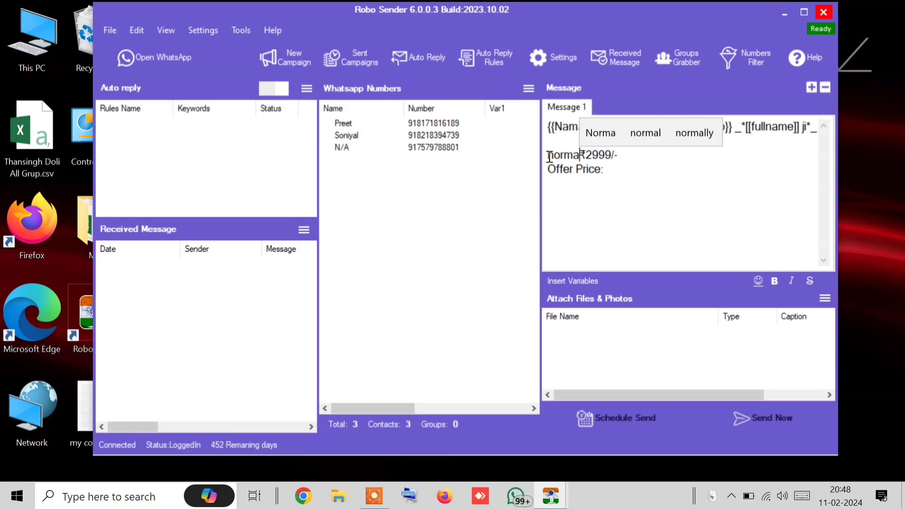
text(l Price)
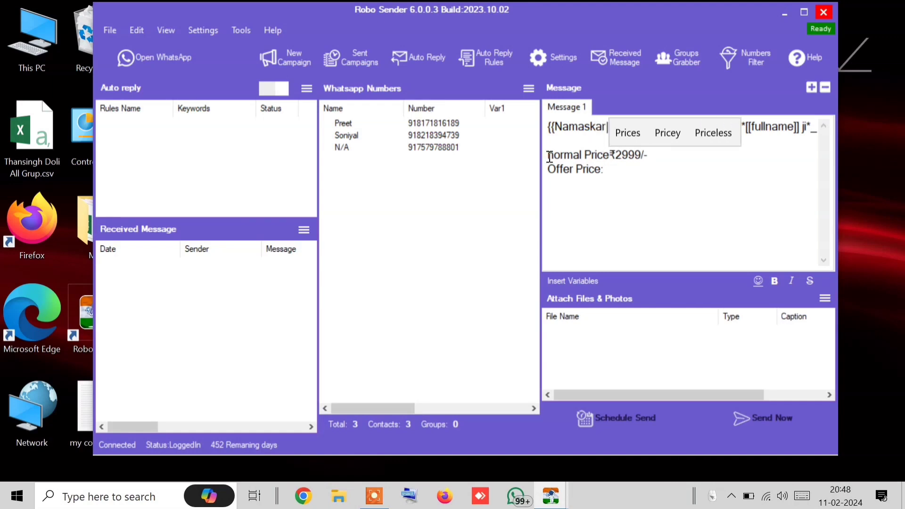
text(:)
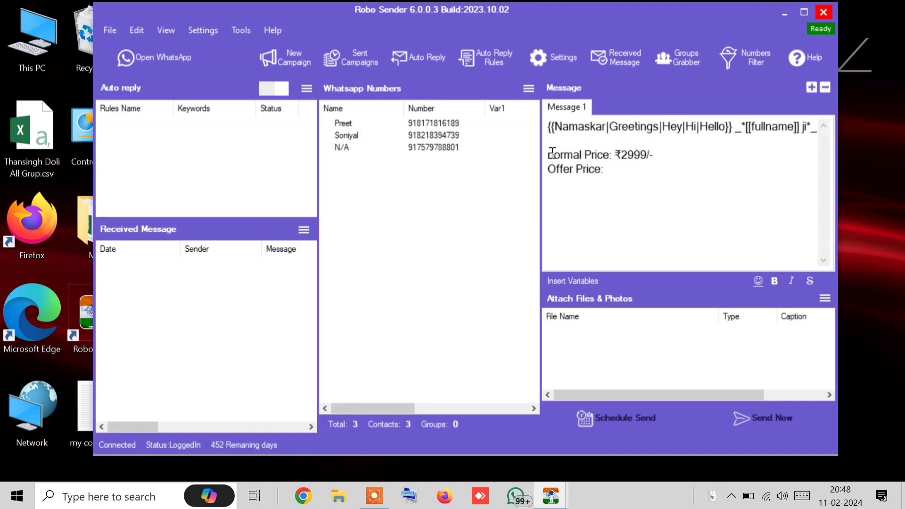
key(Home)
key(Delete)
text(N)
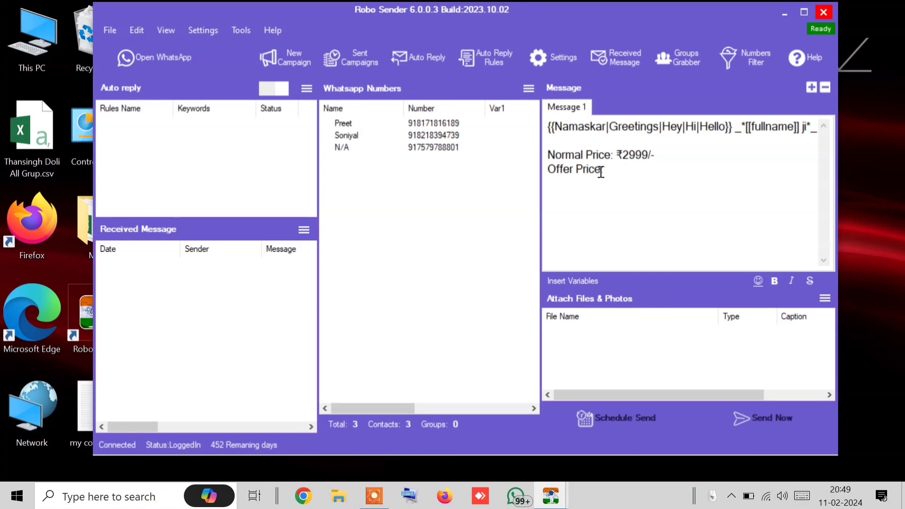
click(619, 169)
drag(622, 155, 649, 154)
click(662, 154)
drag(615, 156, 664, 158)
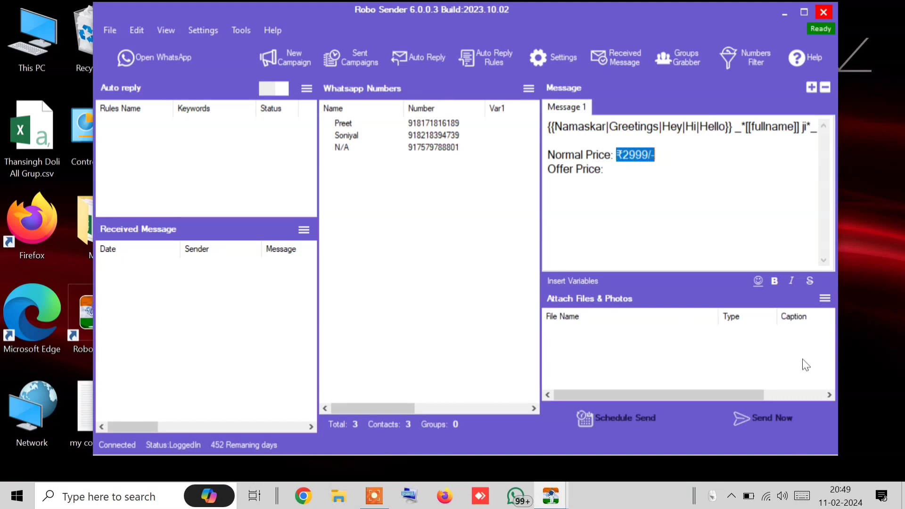
Strike through ₹2999/- and move the ₹ sign outside the strikethrough tildes
click(807, 281)
drag(622, 156, 629, 155)
key(BackSpace)
text(₹)
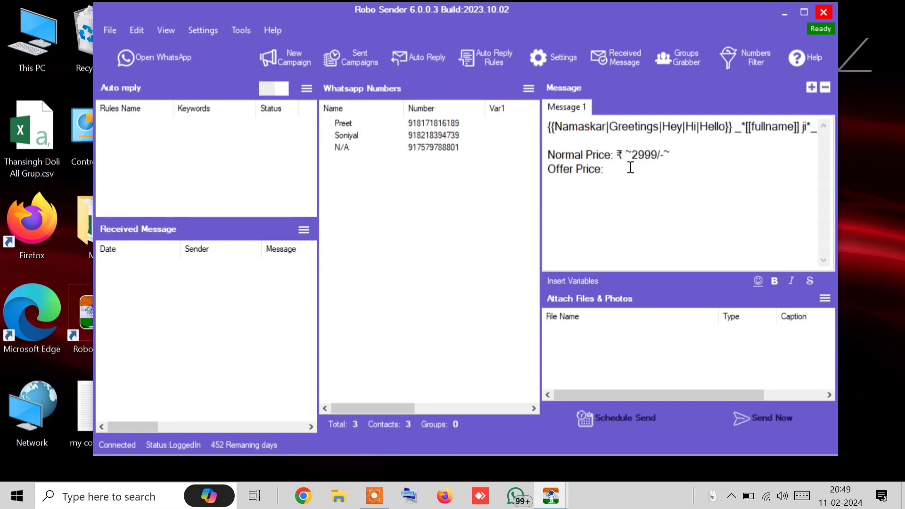
Adjust the spacing between ₹ and the struck ~2999/-~ price
mouse_move(625, 157)
mouse_down()
mouse_move(636, 171)
mouse_move(620, 167)
mouse_move(622, 158)
mouse_up()
click(673, 158)
drag(626, 158, 622, 157)
click(676, 157)
click(632, 158)
mouse_move(633, 161)
mouse_down()
mouse_move(639, 168)
mouse_move(640, 154)
mouse_up()
click(664, 159)
click(668, 156)
Close the earlier finished Sending Bulk window
mouse_move(551, 496)
click(641, 394)
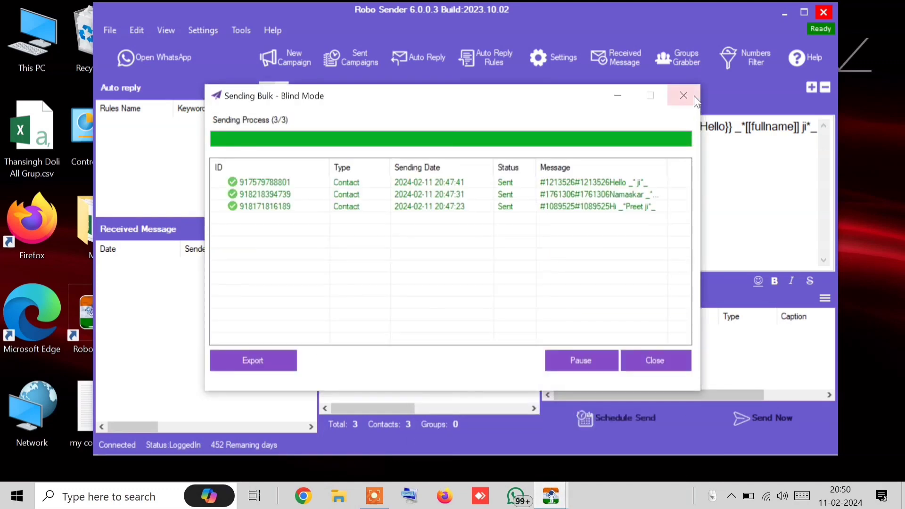
click(655, 360)
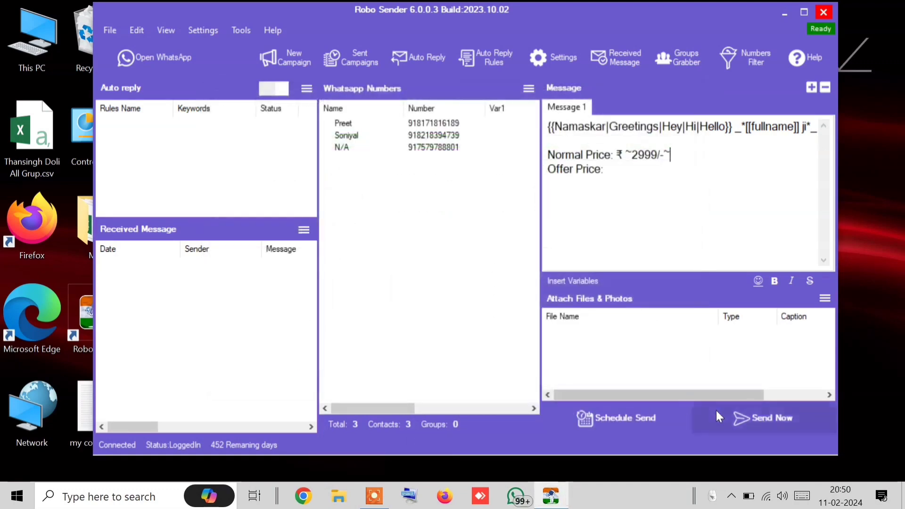
Send the message to the three contacts in Blind Mode, then close WhatsApp
click(752, 421)
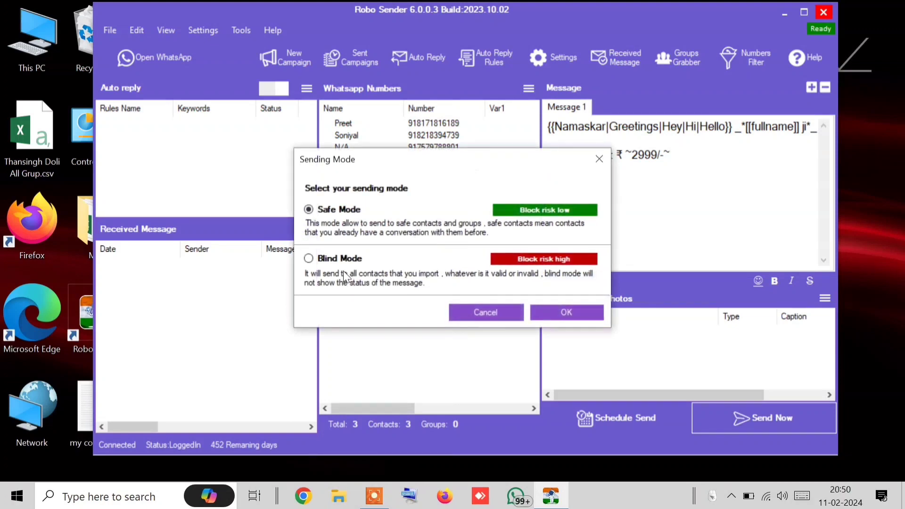
click(343, 272)
click(550, 315)
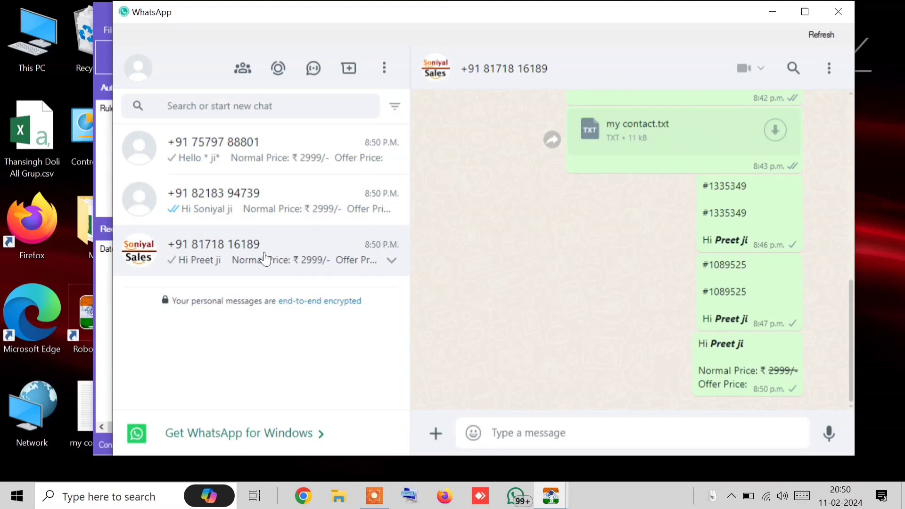
click(825, 18)
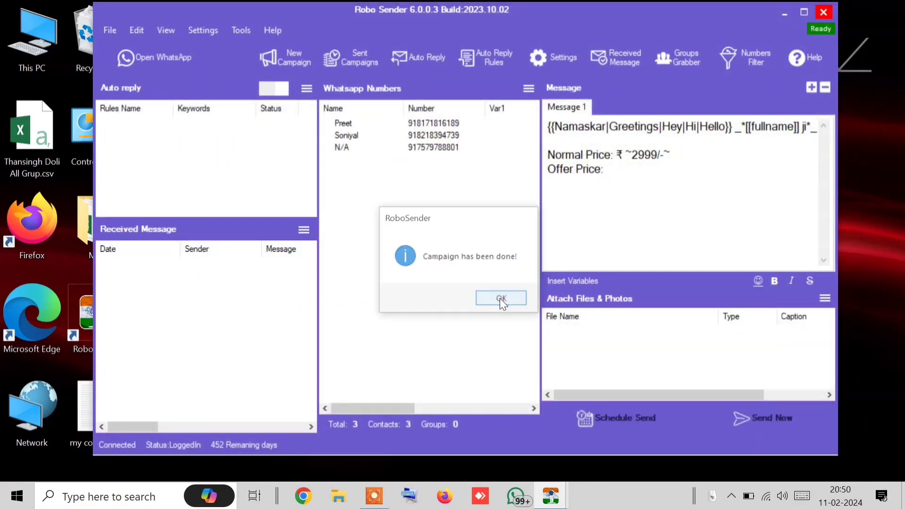
Dismiss the campaign-done notice and delete the price lines and greeting from the message
click(501, 298)
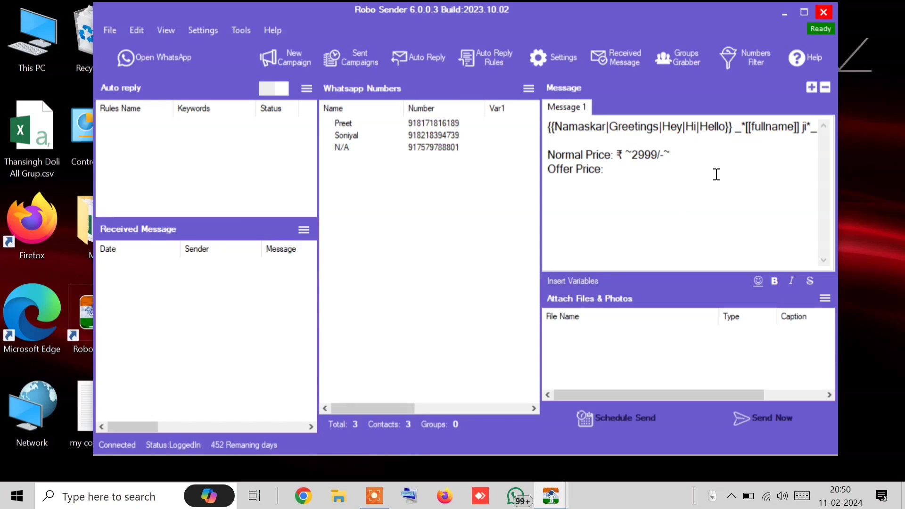
drag(626, 156, 727, 153)
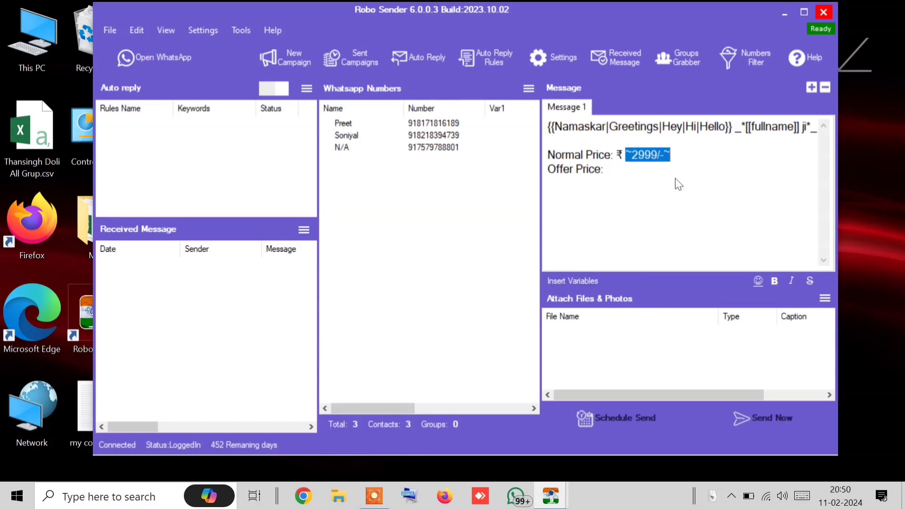
drag(653, 170, 545, 156)
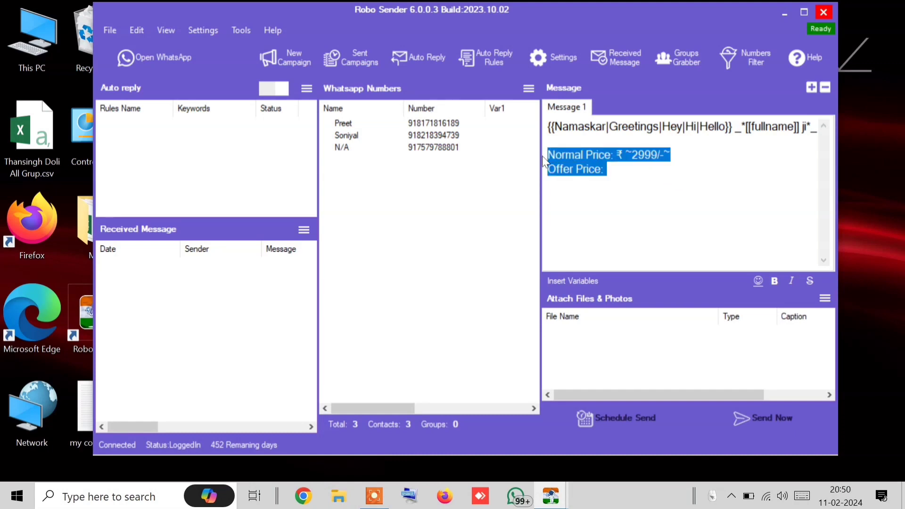
key(BackSpace)
key(ctrl+a)
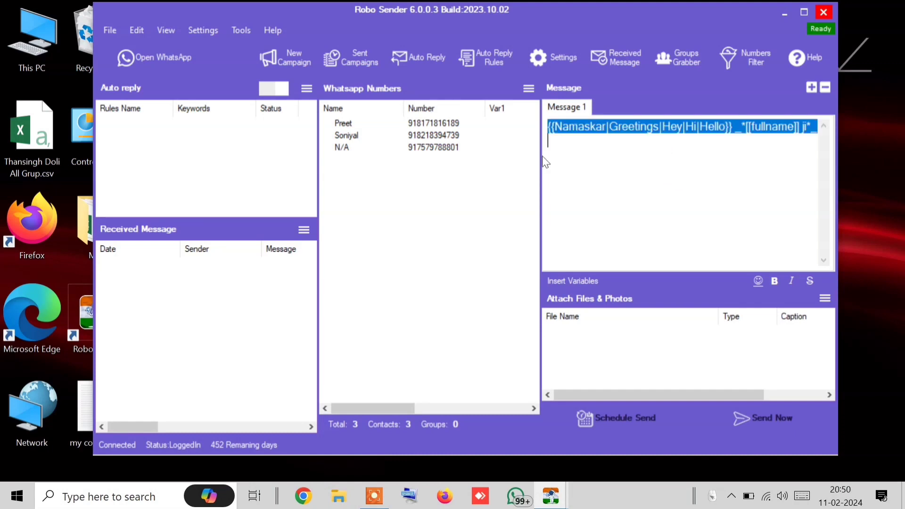
key(BackSpace)
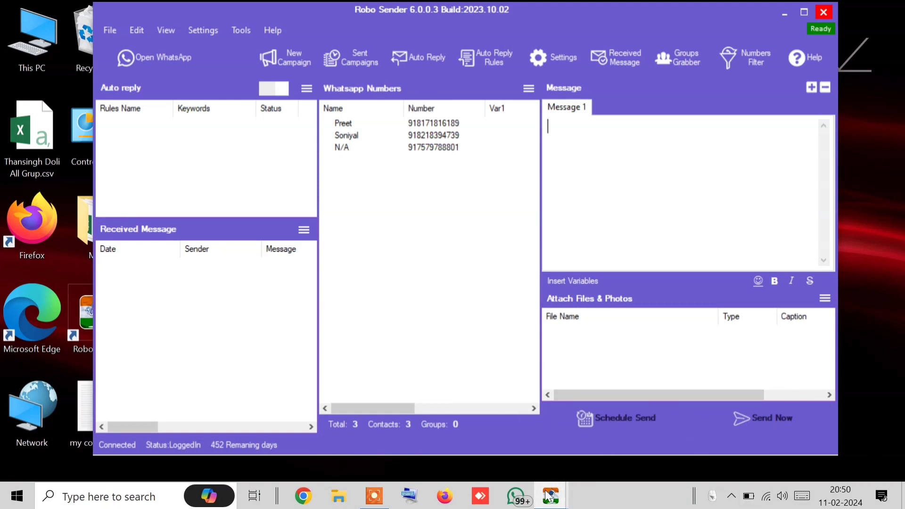
Close the finished Sending Bulk window
mouse_move(548, 495)
click(617, 429)
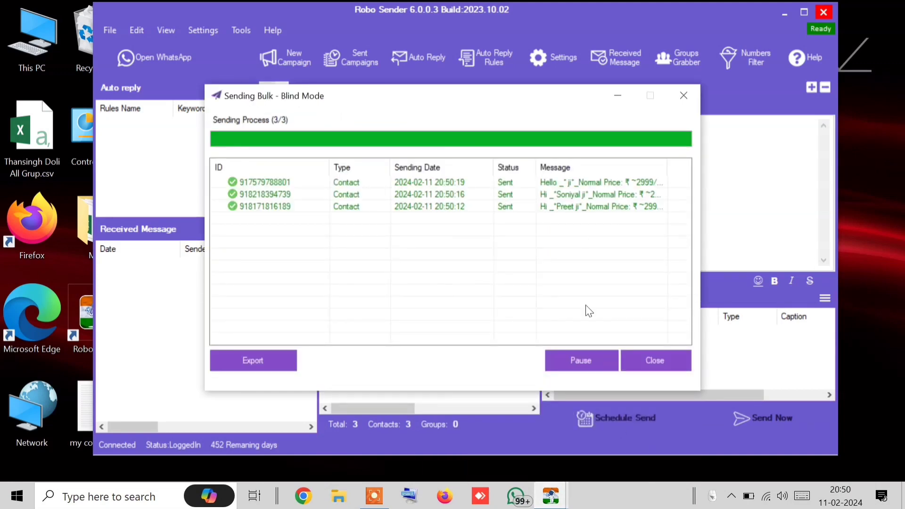
click(686, 356)
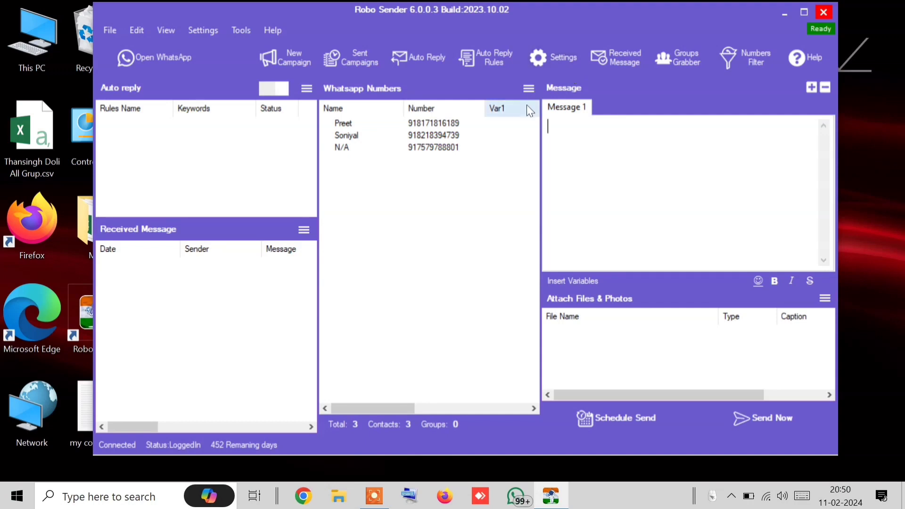
Export the three contacts to test.txt on the Desktop
click(528, 90)
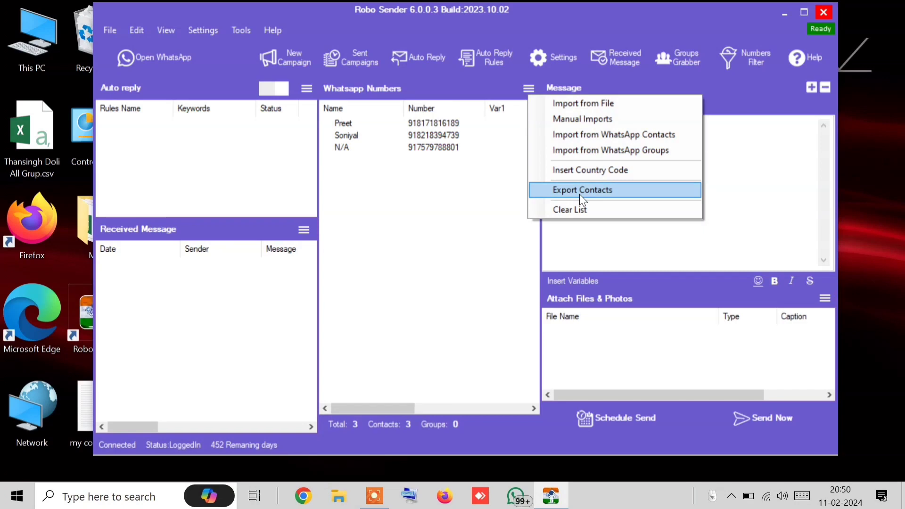
click(579, 194)
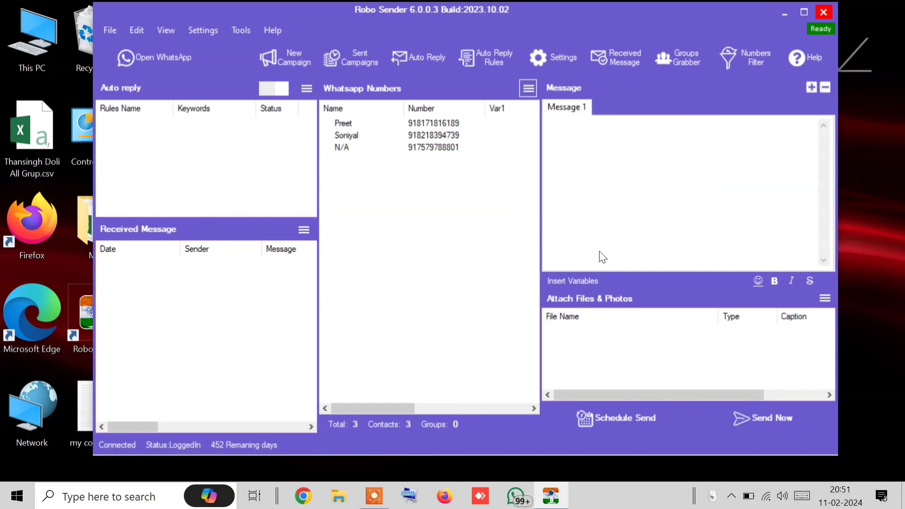
text(test)
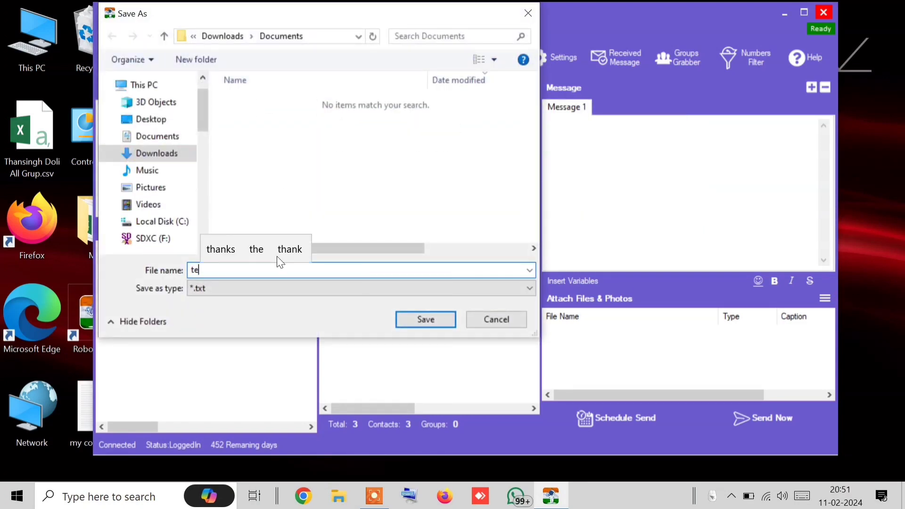
click(151, 119)
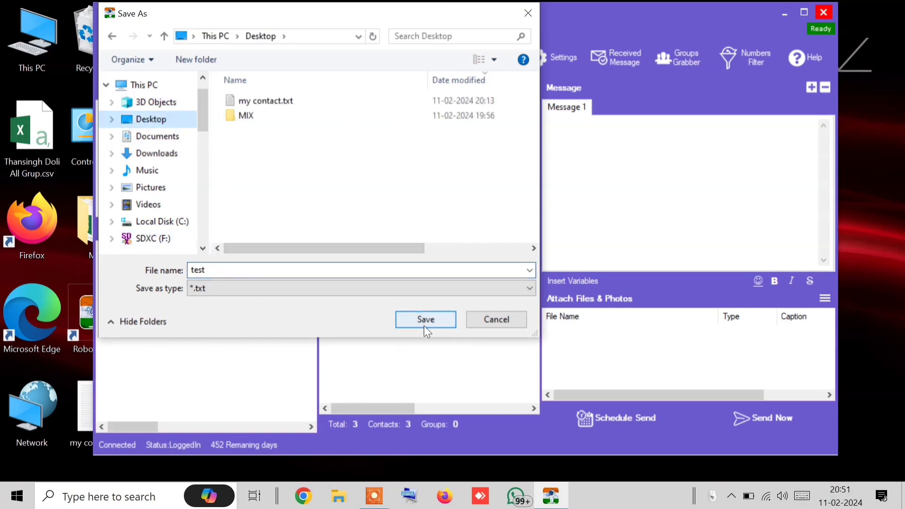
click(424, 322)
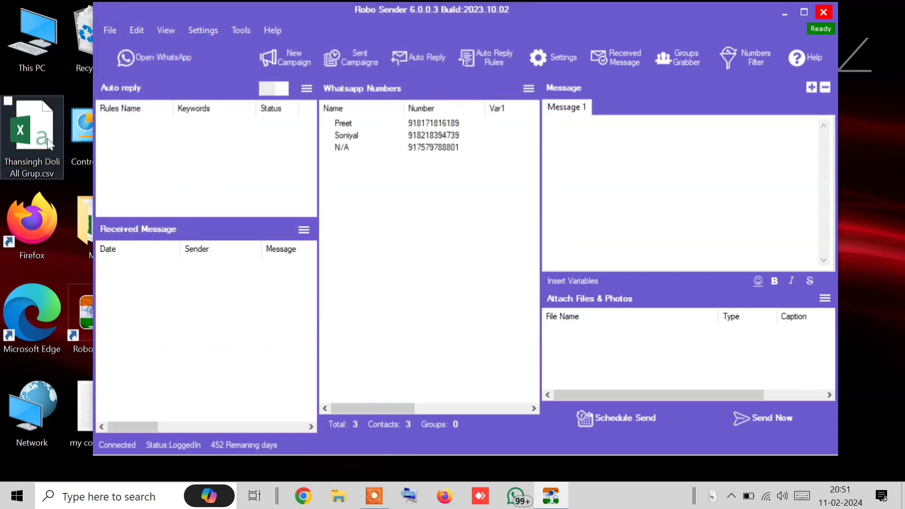
mouse_move(185, 14)
mouse_down()
mouse_move(379, 26)
mouse_move(177, 1)
mouse_move(193, 13)
mouse_move(169, 19)
mouse_up()
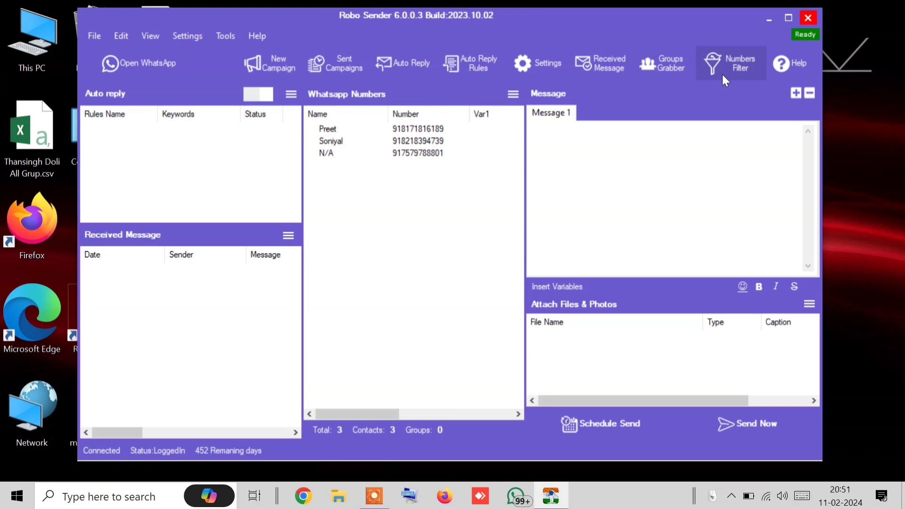
Clear the contact list to zero contacts and open the Import From File window
click(512, 94)
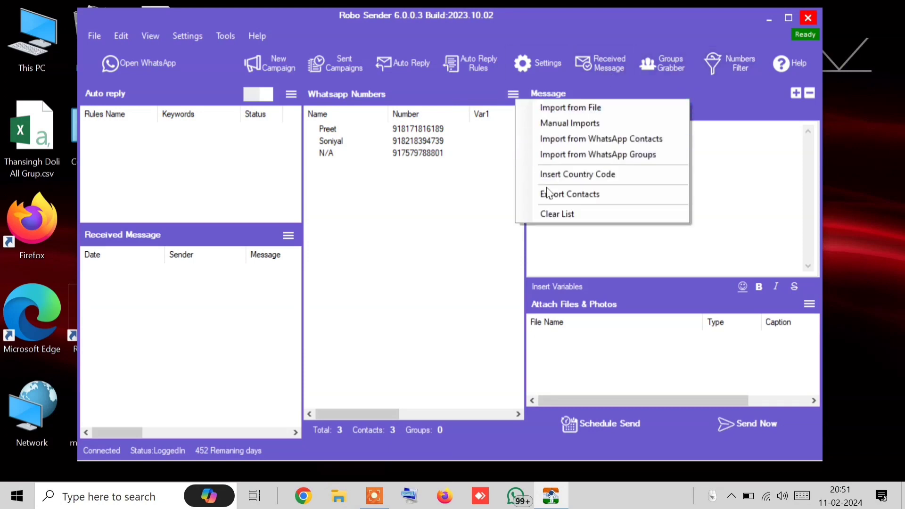
click(561, 220)
click(470, 302)
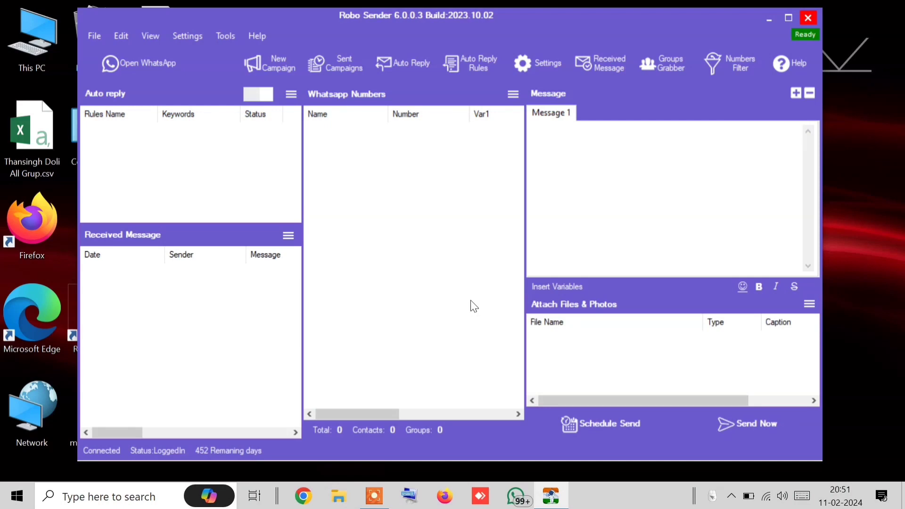
click(511, 98)
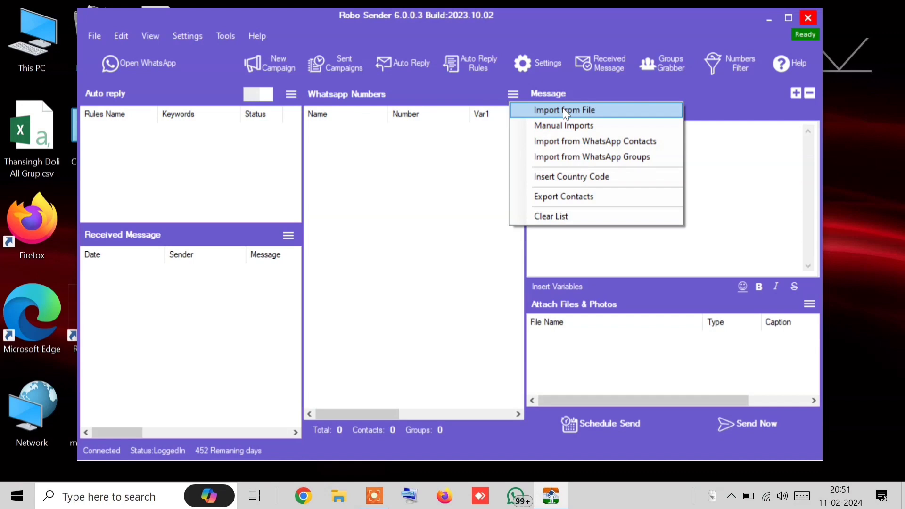
click(564, 111)
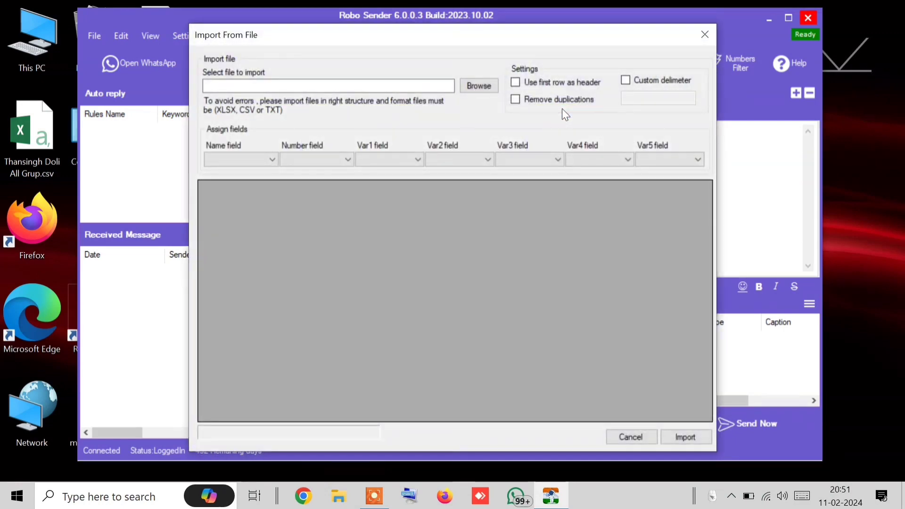
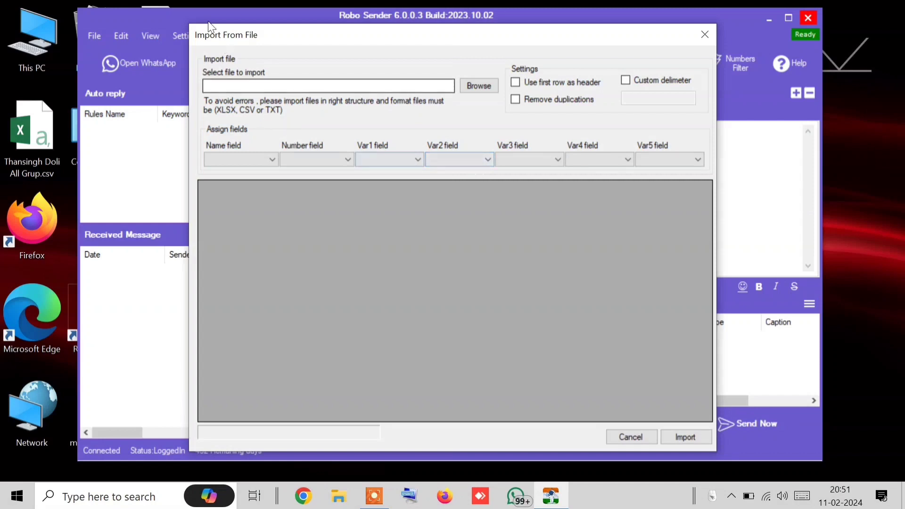
Load the group contacts CSV from the Desktop, with the file type set to CSV
click(473, 87)
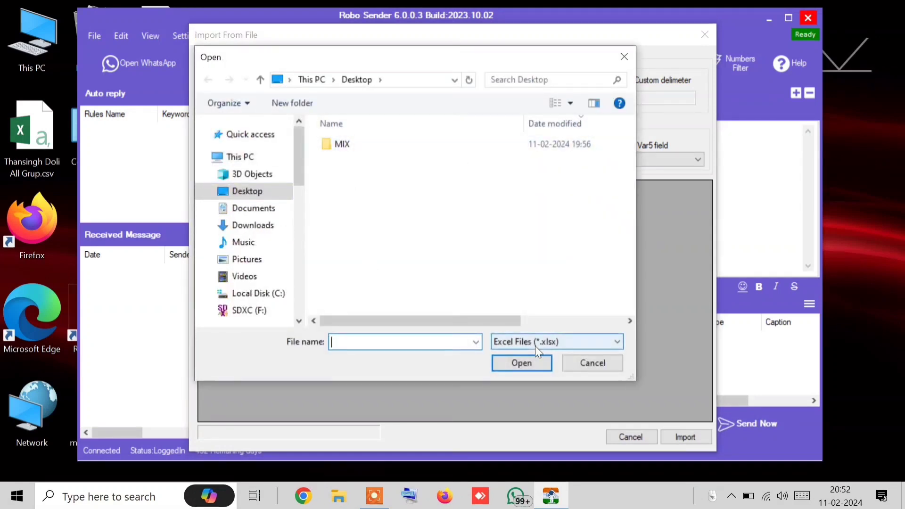
click(534, 346)
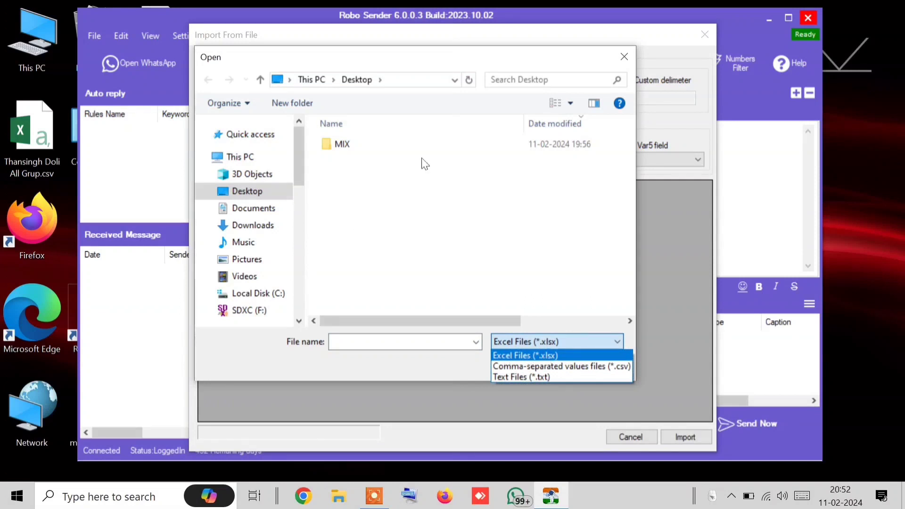
click(579, 384)
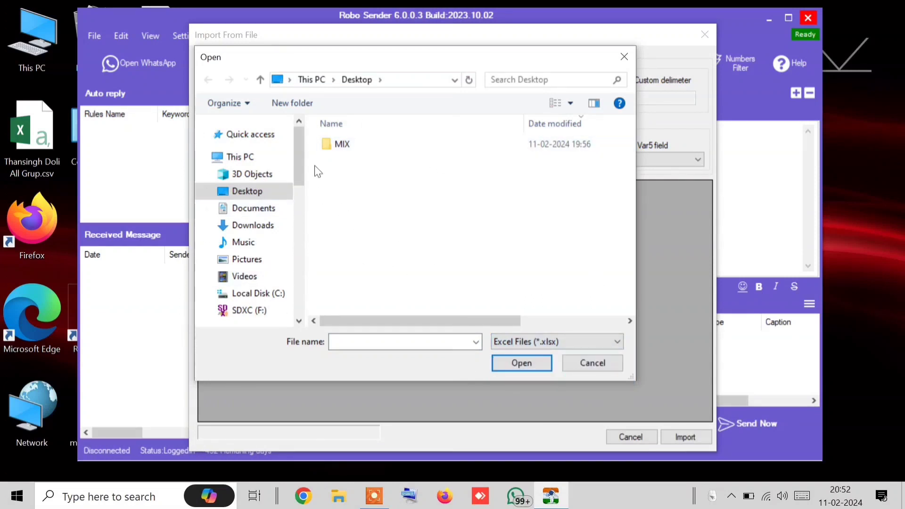
click(513, 343)
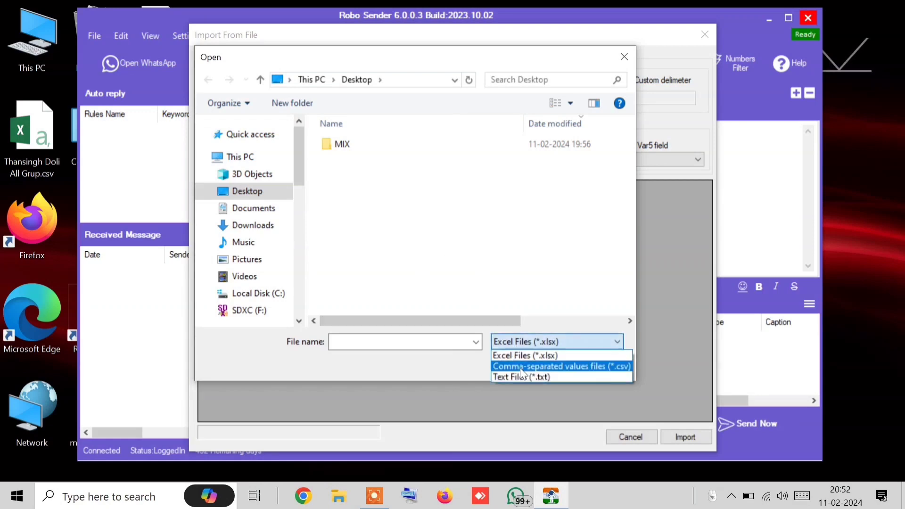
click(521, 367)
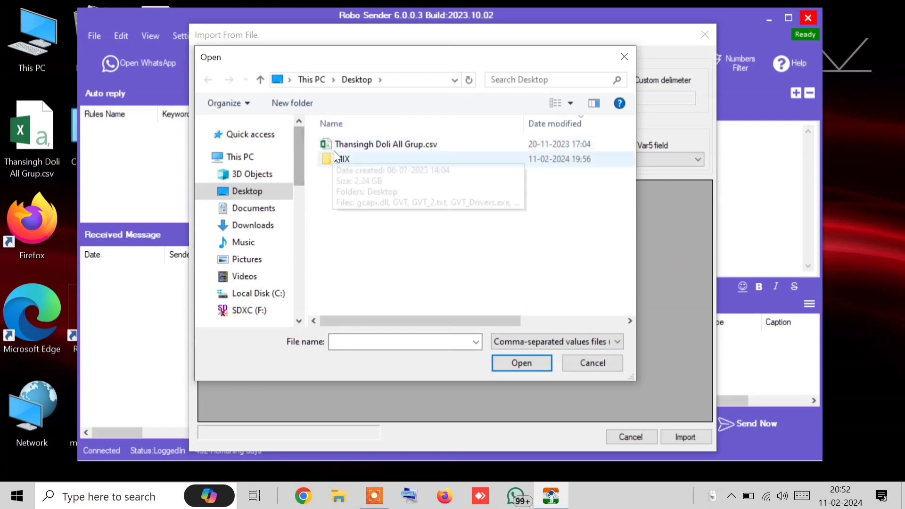
click(346, 149)
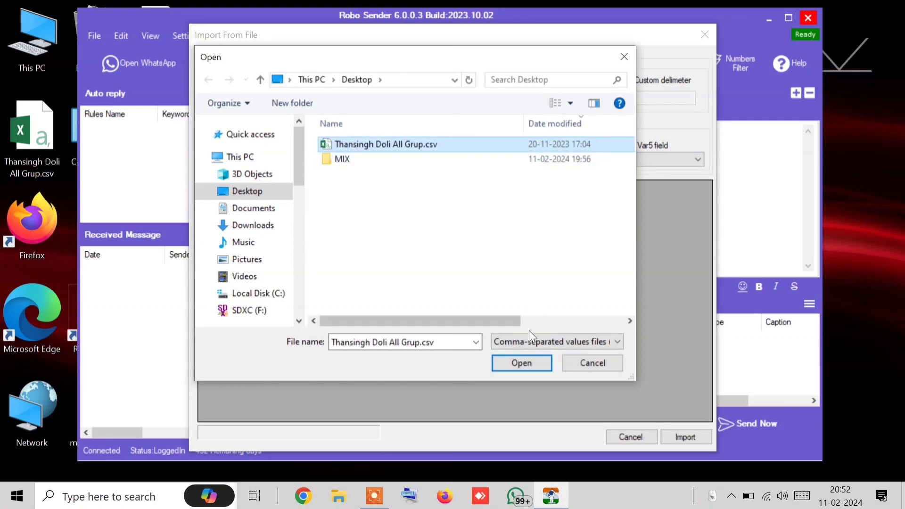
click(511, 363)
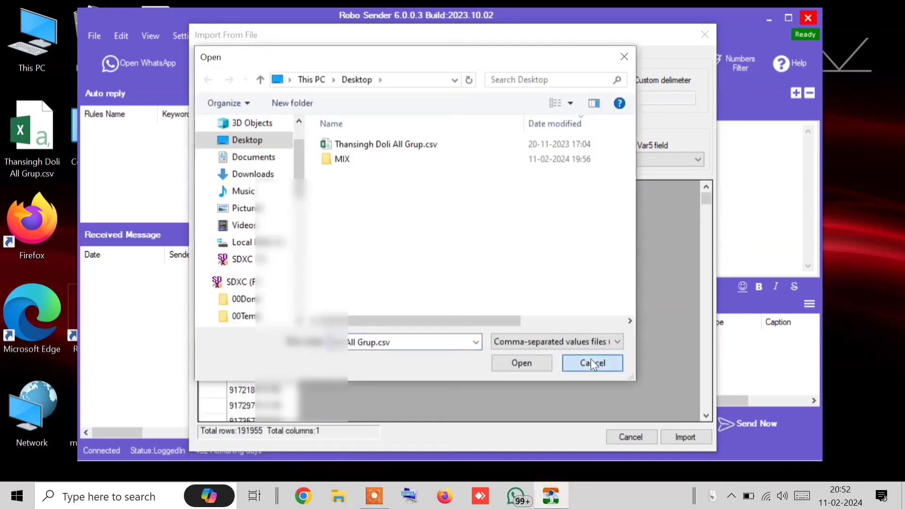
click(590, 361)
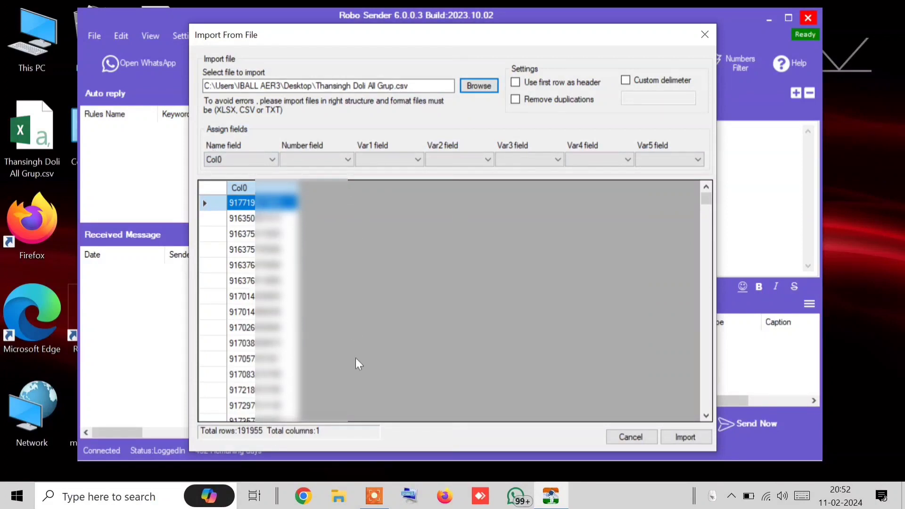
Map both Name and Number to Col0, turn off duplicate removal, then cancel the import
click(253, 159)
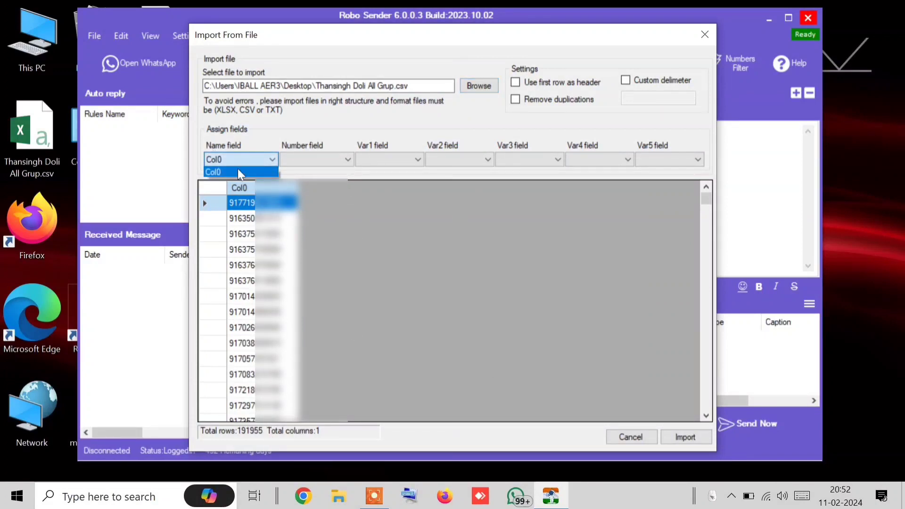
click(266, 159)
click(348, 159)
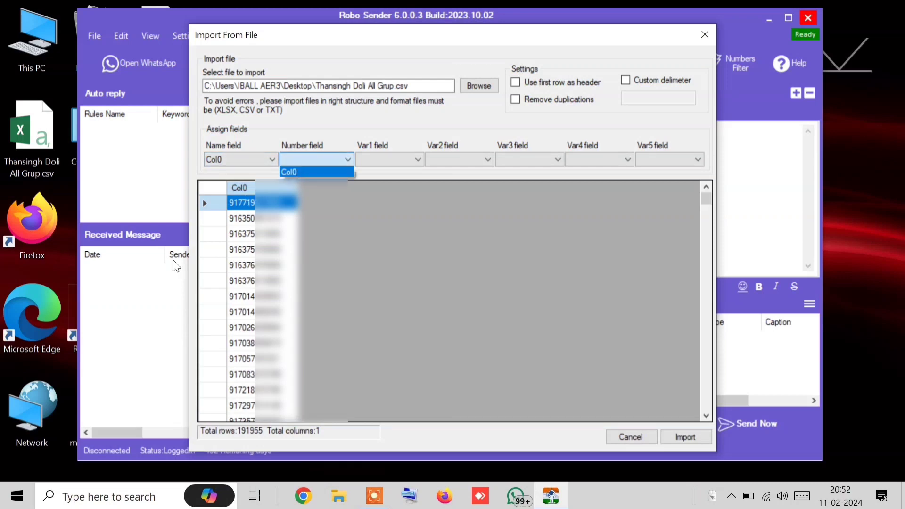
click(307, 171)
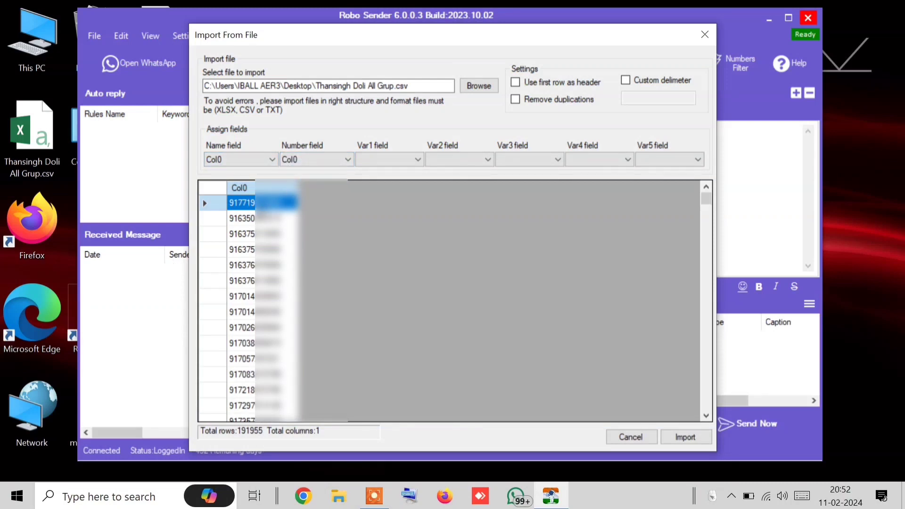
click(519, 98)
click(692, 440)
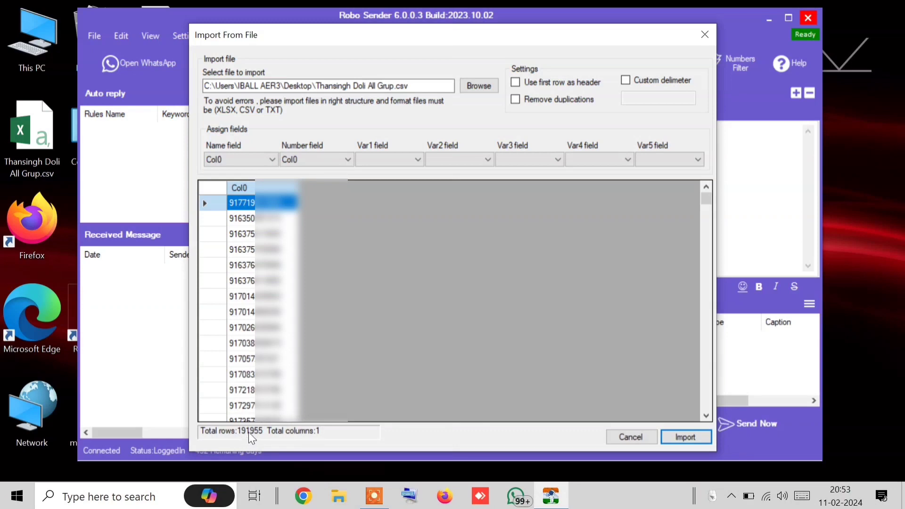
click(652, 436)
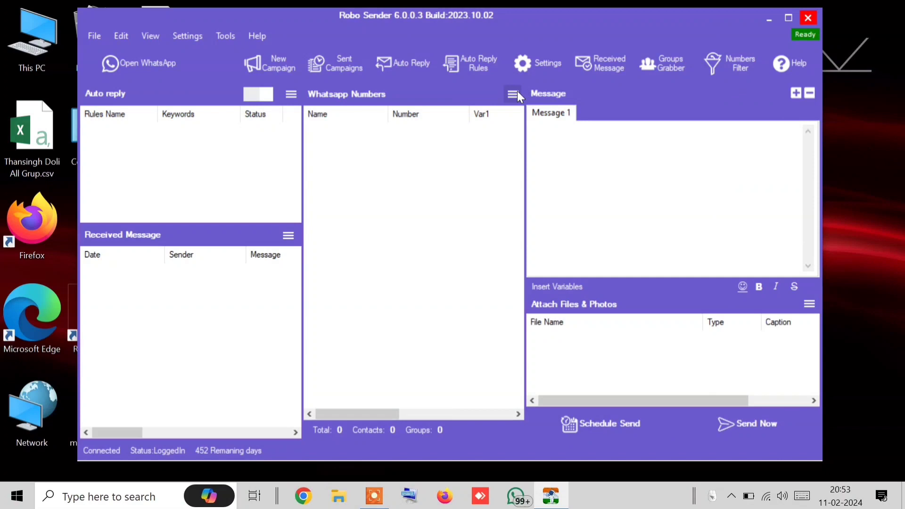
Start Import from File and load test.txt with the file type set to Text Files
click(513, 94)
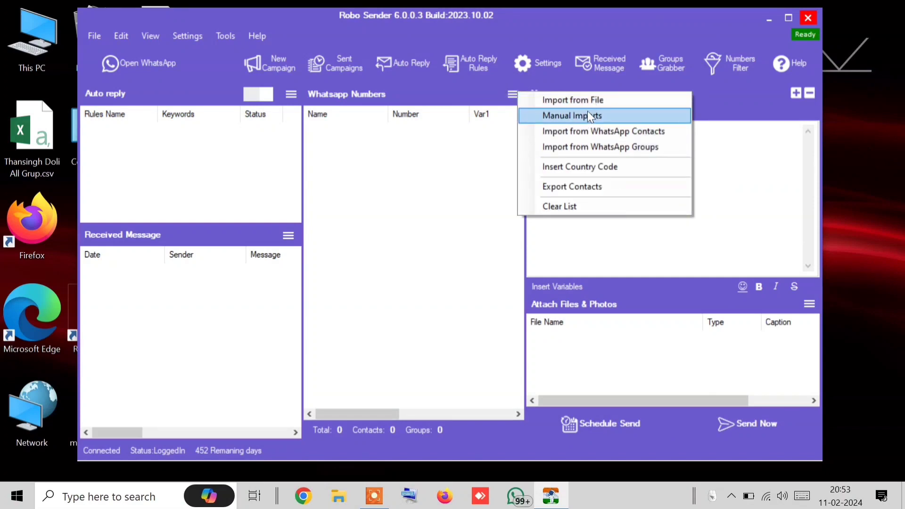
click(557, 100)
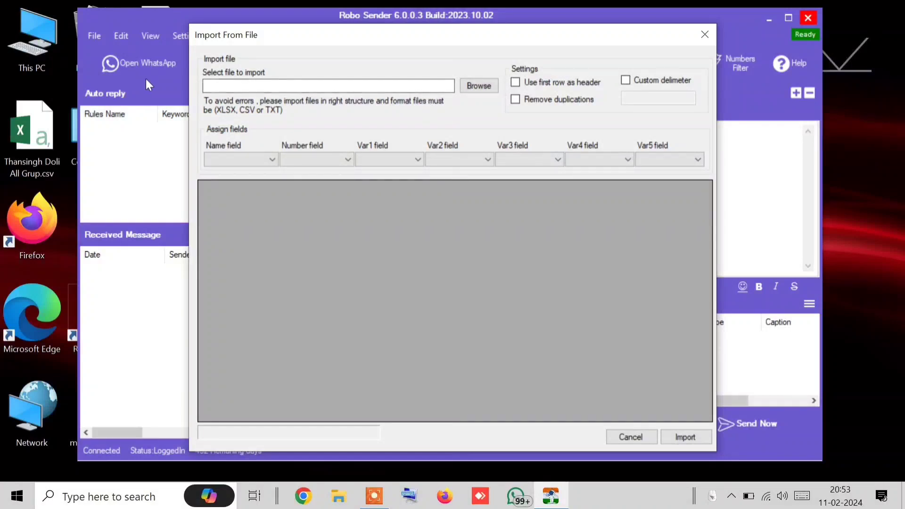
click(479, 85)
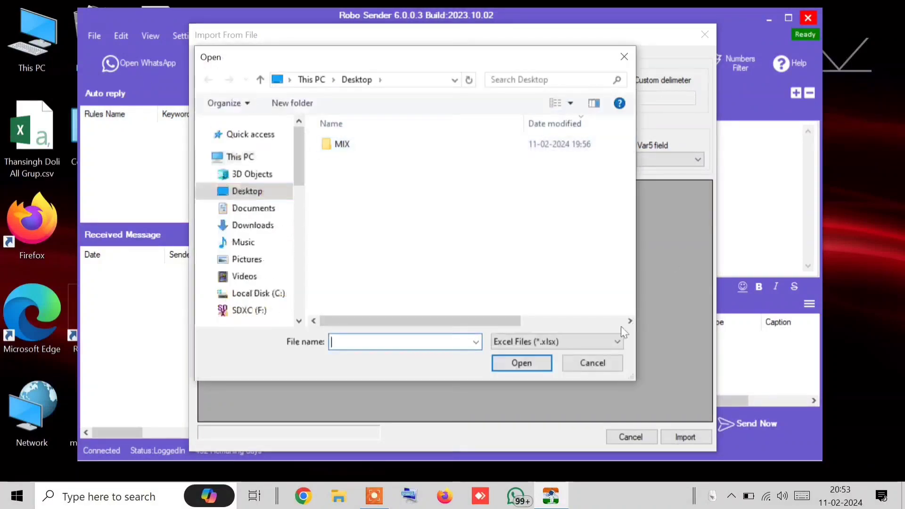
click(572, 336)
click(513, 375)
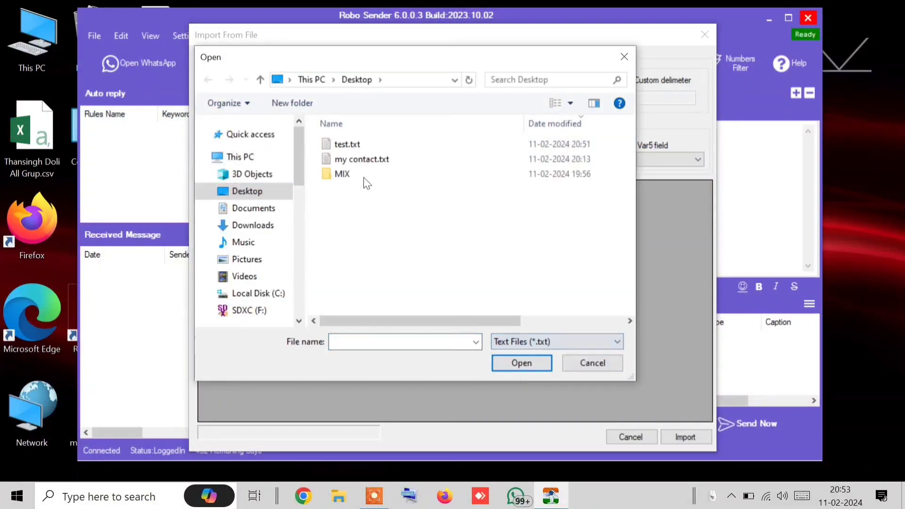
click(355, 145)
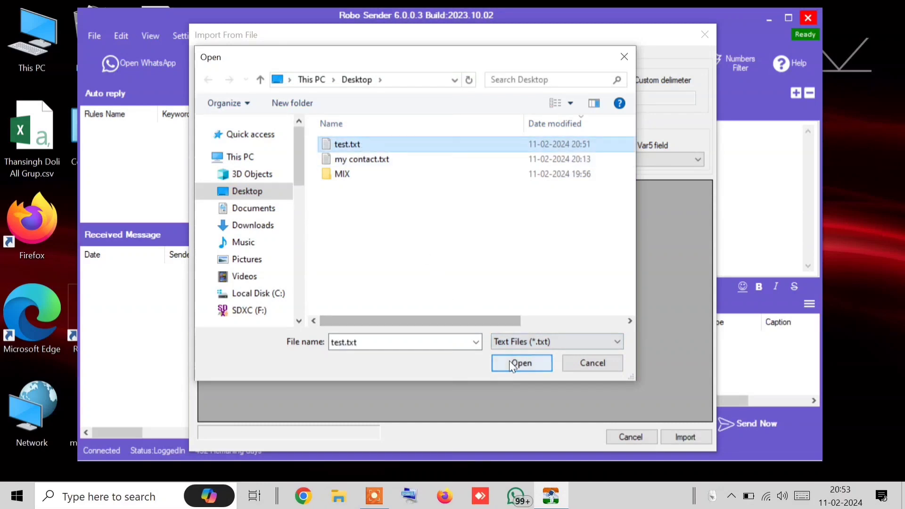
click(520, 363)
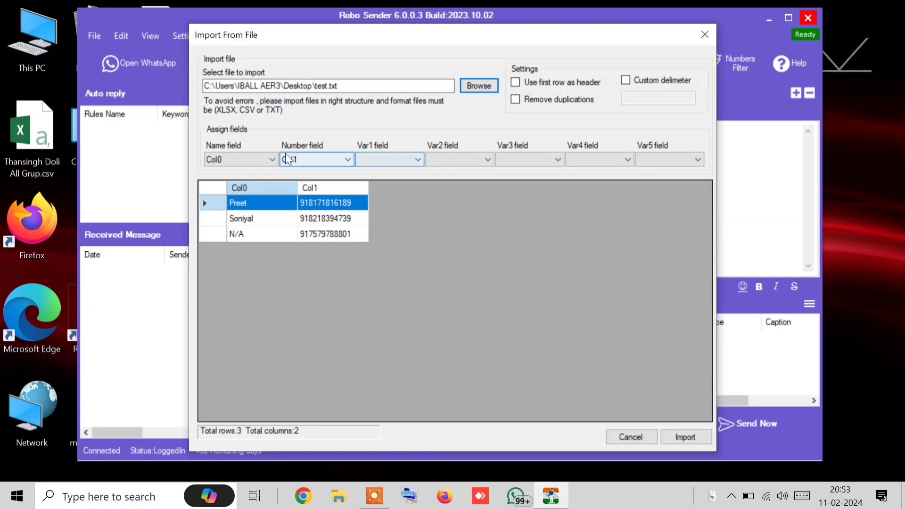
Set the Name field to Col1 and import the three contacts
click(243, 159)
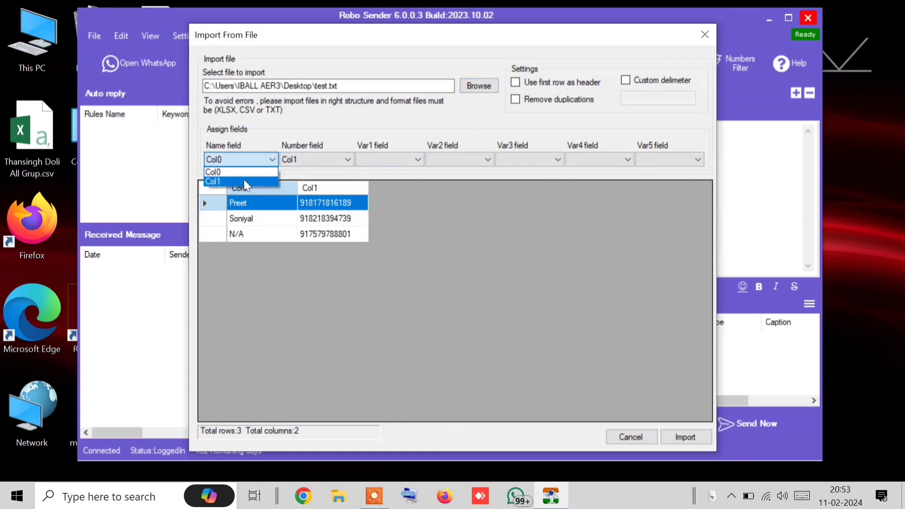
click(244, 181)
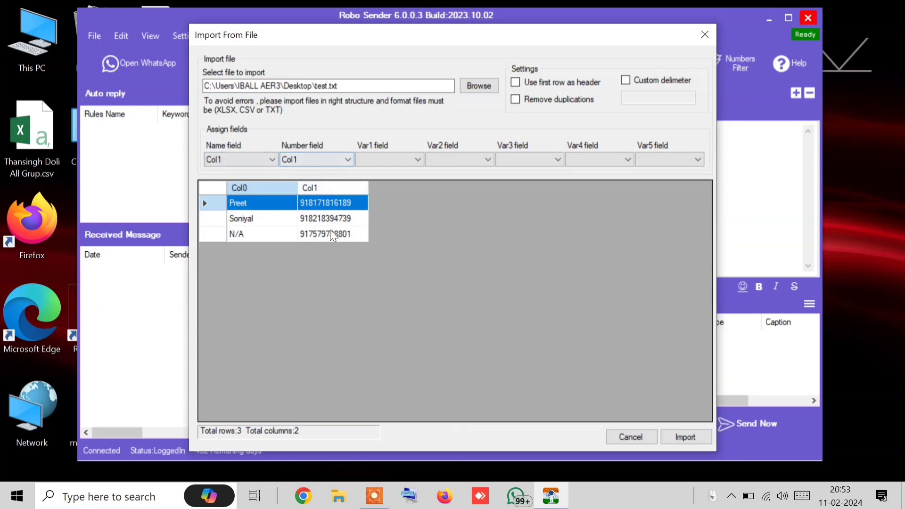
drag(532, 38, 755, 30)
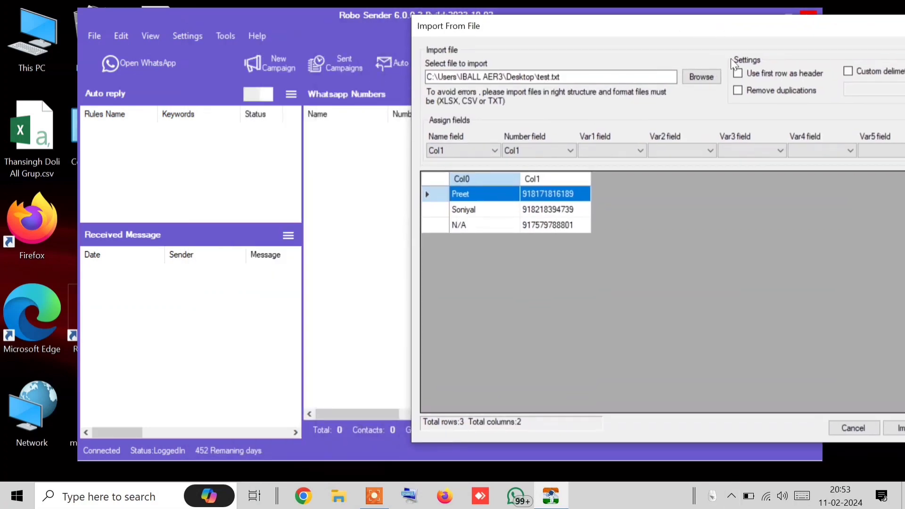
click(898, 426)
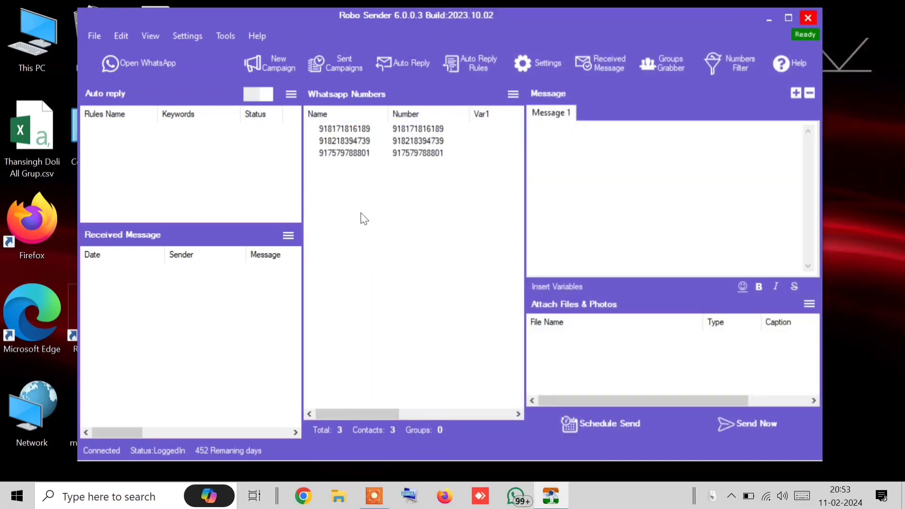
Clear the WhatsApp Numbers list
click(512, 94)
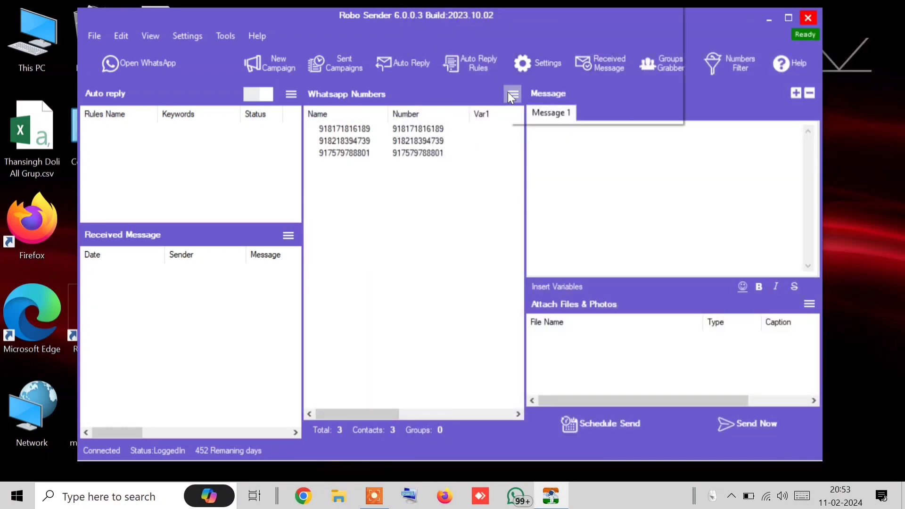
click(546, 207)
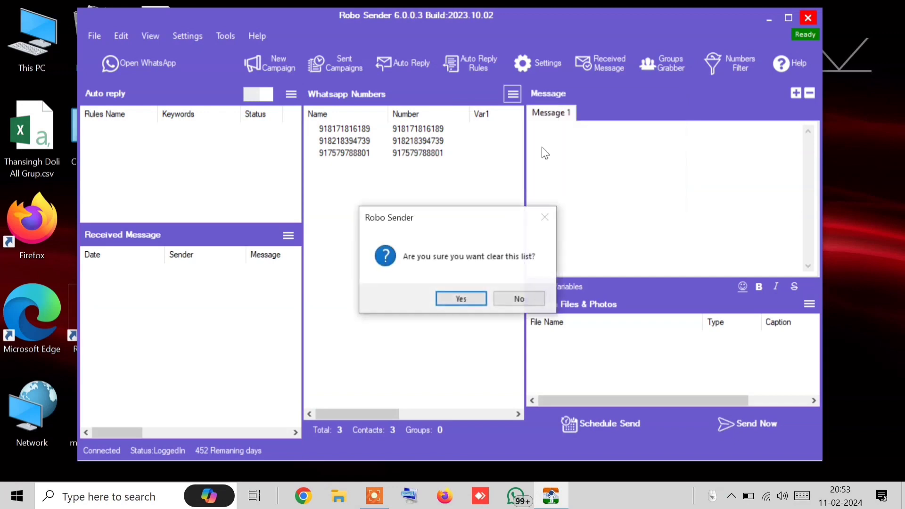
click(462, 299)
Preview the 567 rows of my contact.txt as a text file, then cancel the import
click(515, 94)
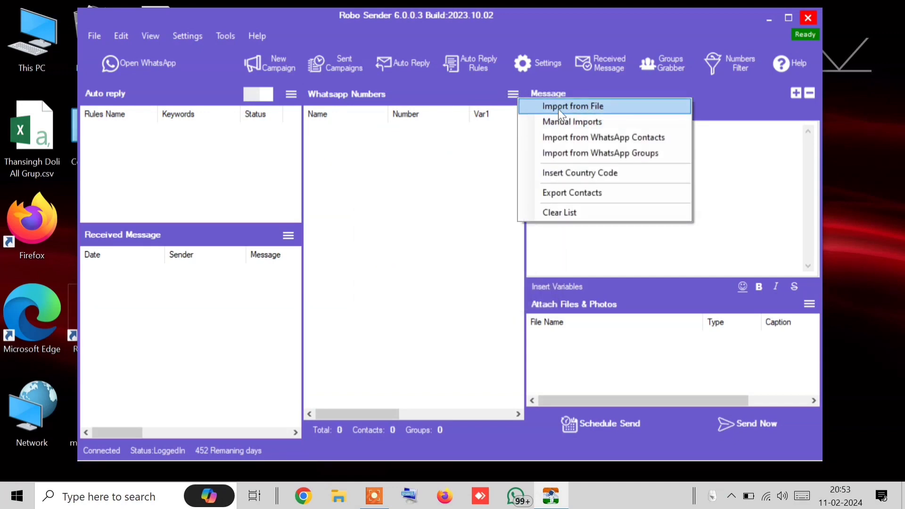
click(558, 108)
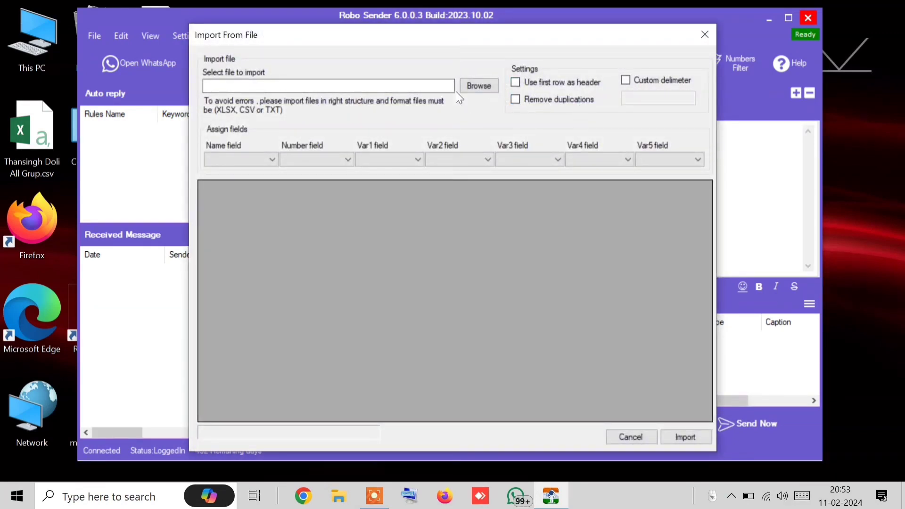
click(493, 84)
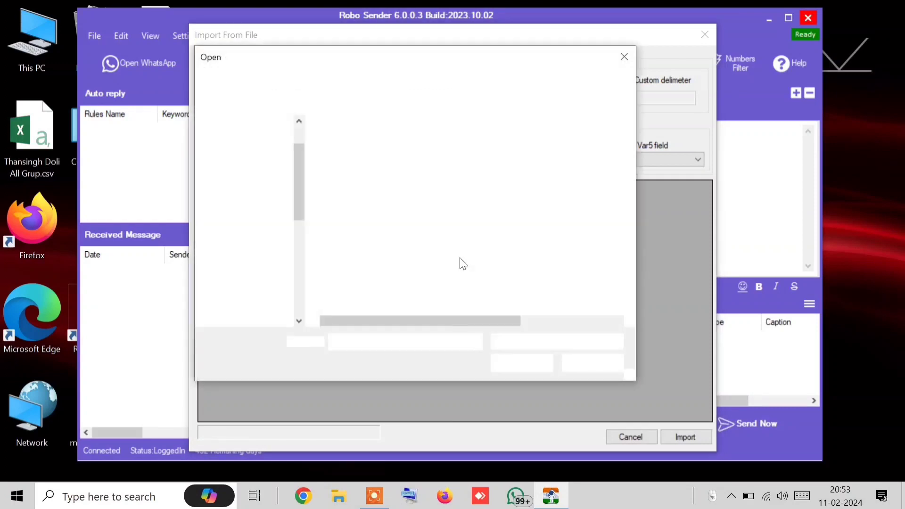
click(522, 343)
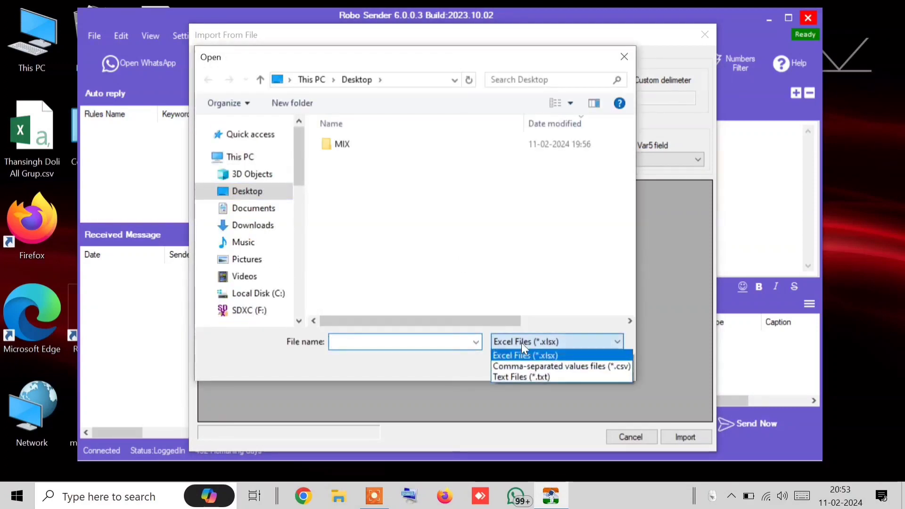
click(502, 377)
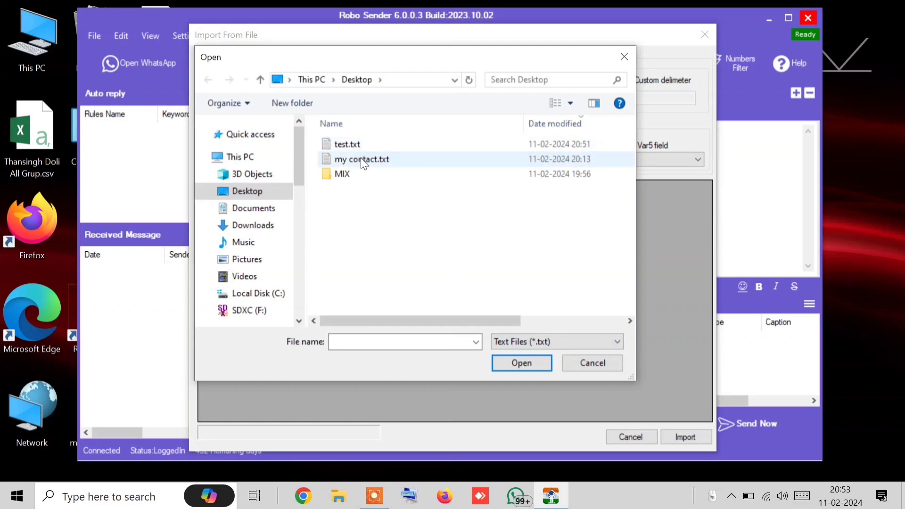
double_click(361, 157)
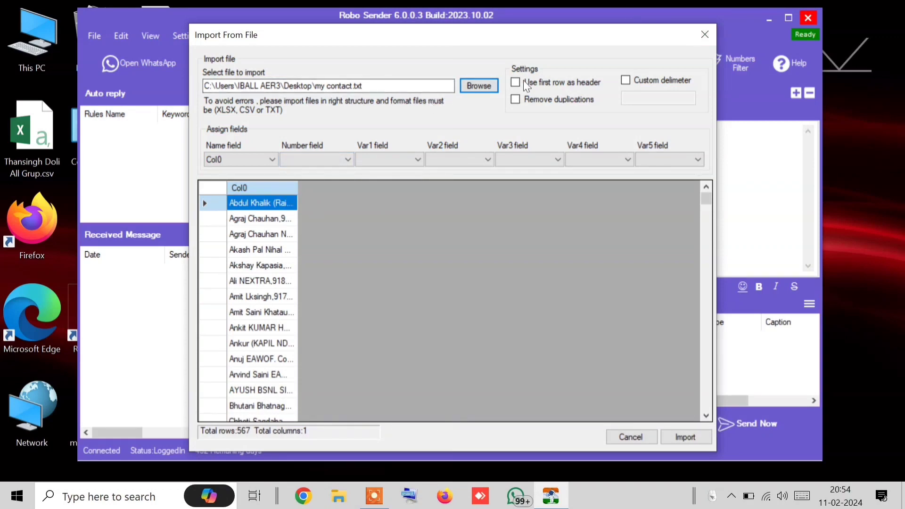
click(623, 431)
click(518, 94)
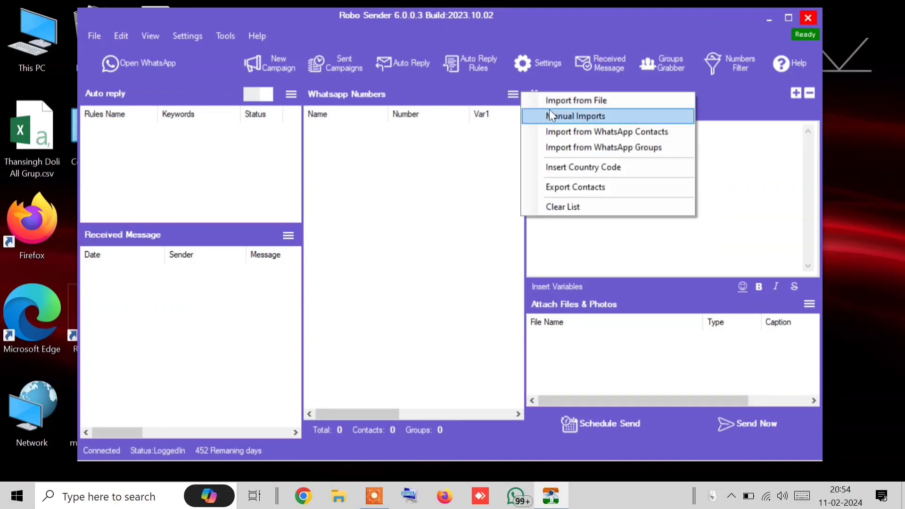
click(553, 103)
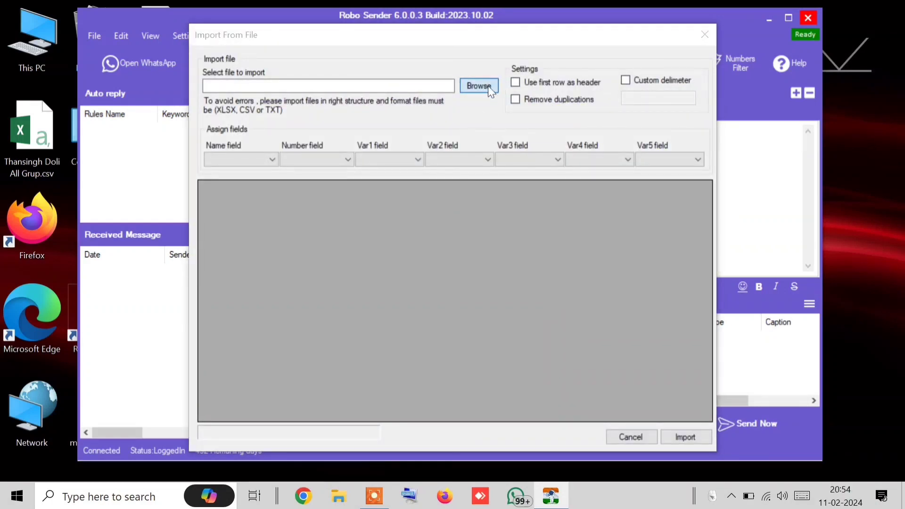
click(488, 86)
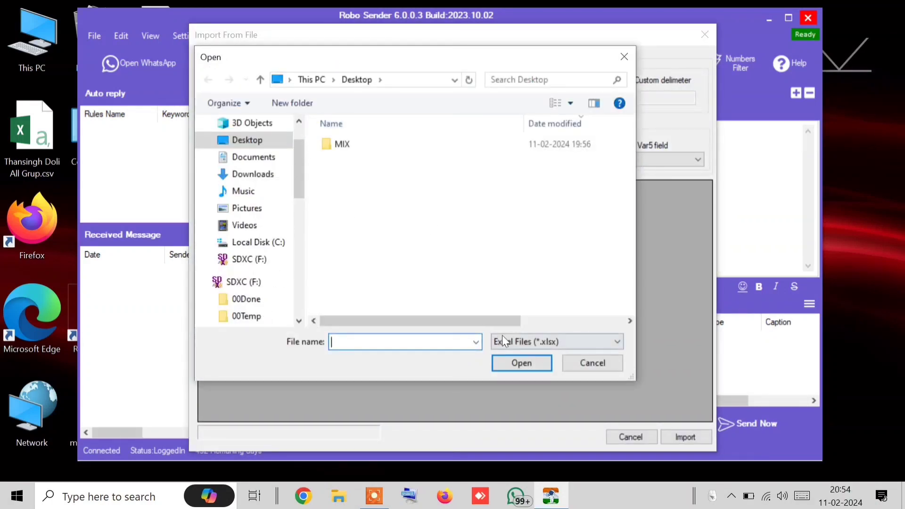
click(503, 340)
click(516, 378)
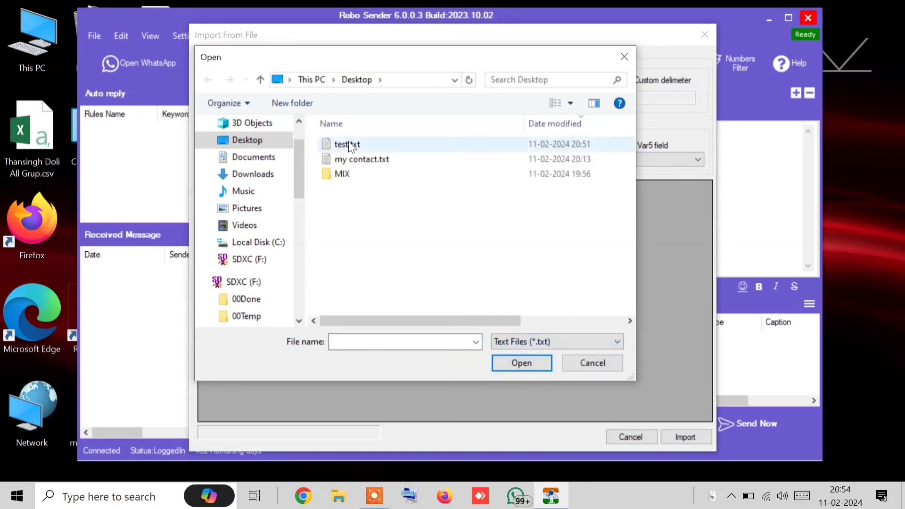
click(351, 147)
click(528, 358)
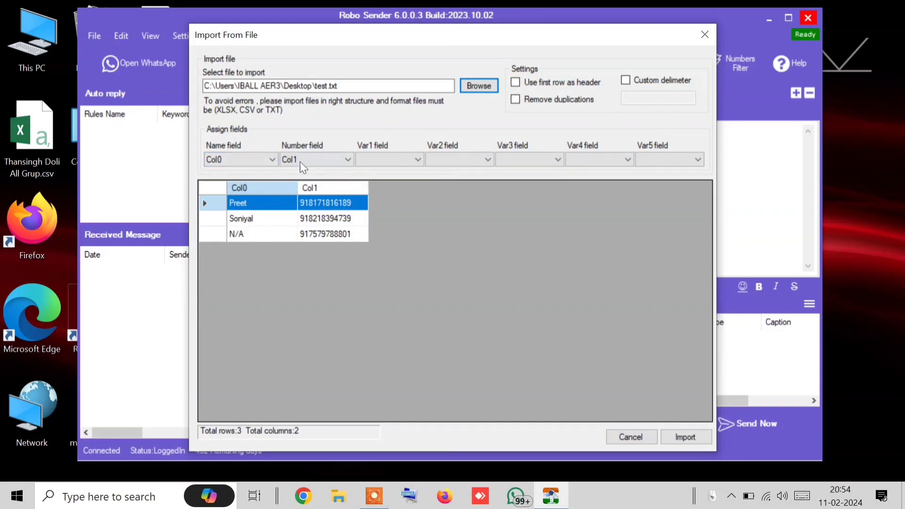
click(369, 156)
click(385, 184)
click(464, 161)
click(447, 172)
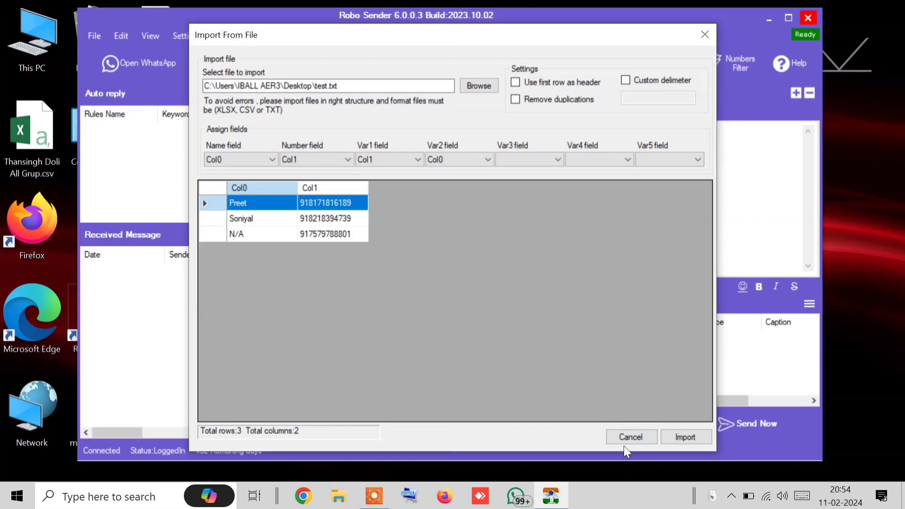
click(632, 437)
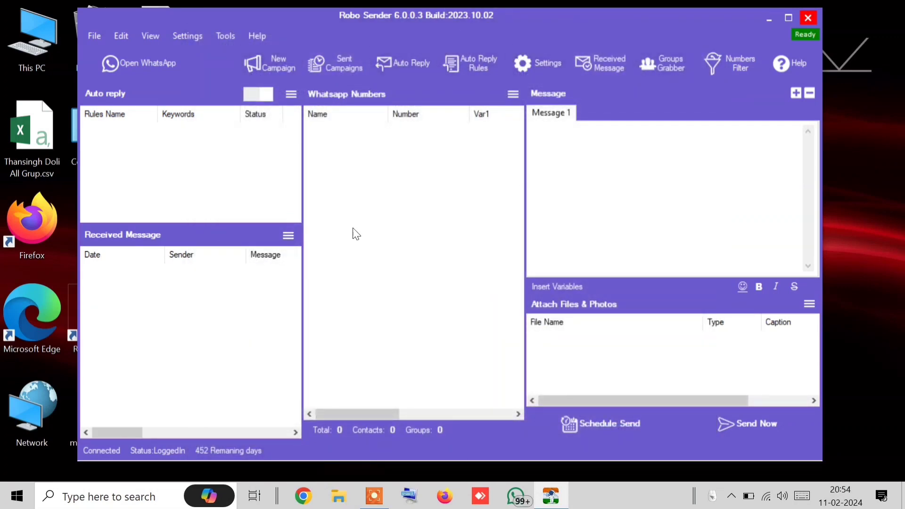
Open WhatsApp to view Communities, close it, and open Robo Sender's Numbers Filter
click(514, 94)
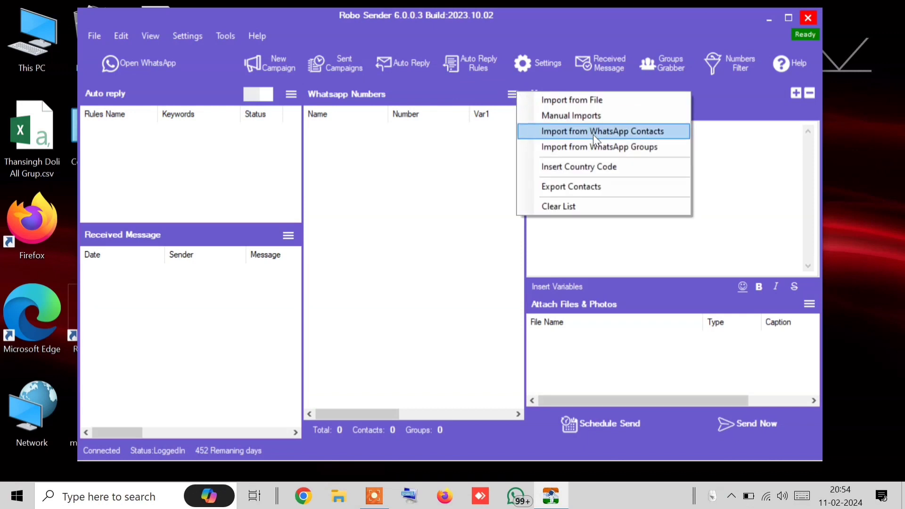
click(575, 153)
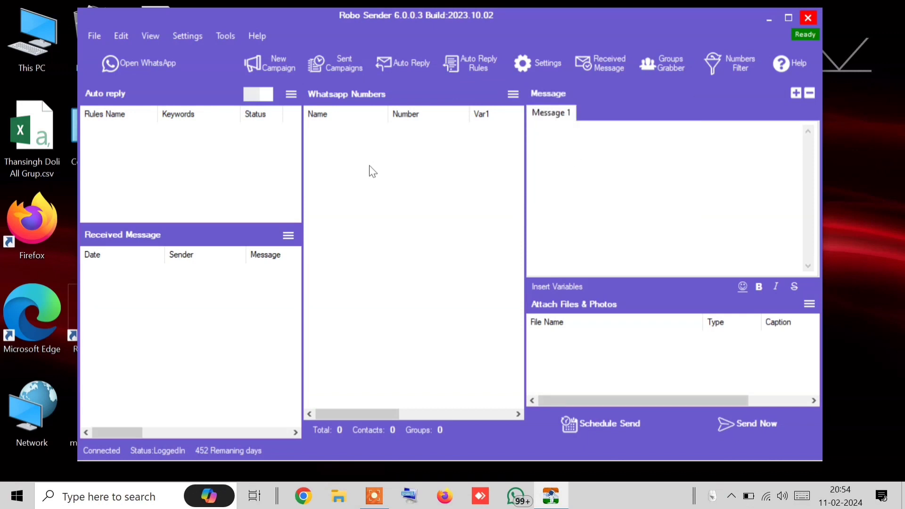
click(132, 70)
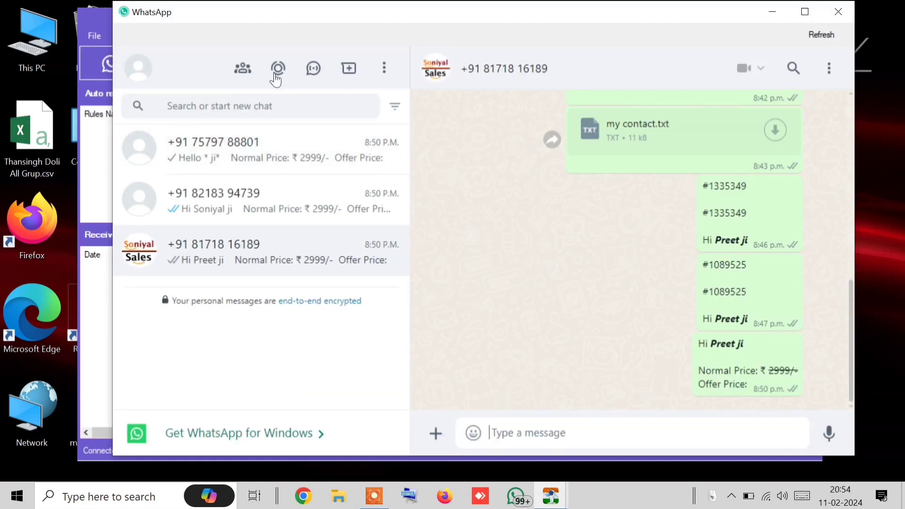
click(249, 70)
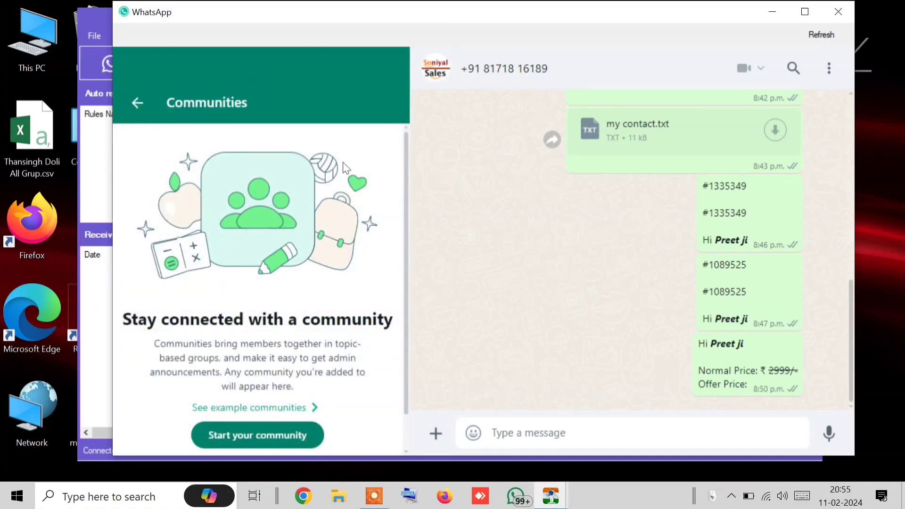
click(140, 108)
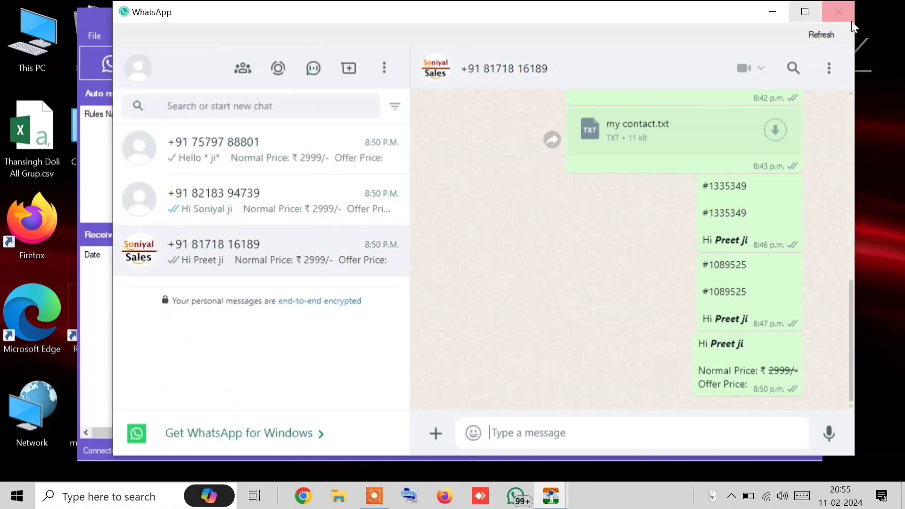
click(838, 11)
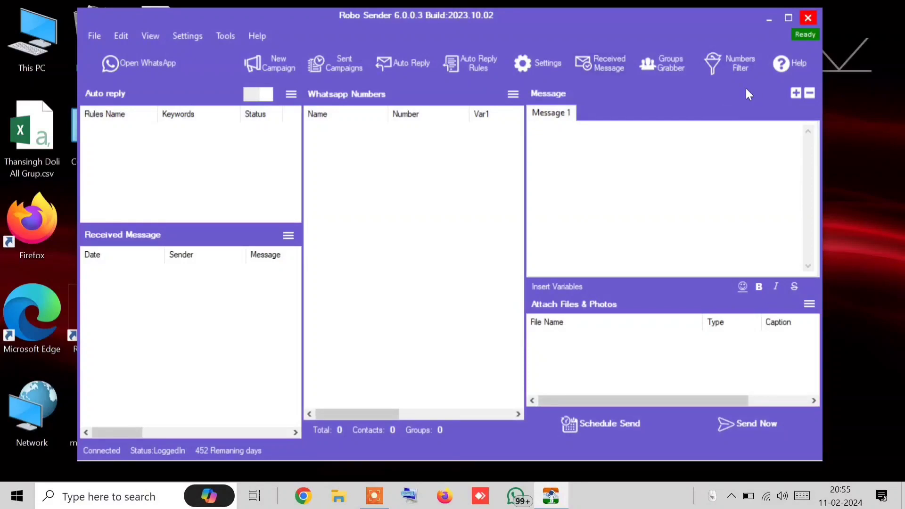
click(726, 68)
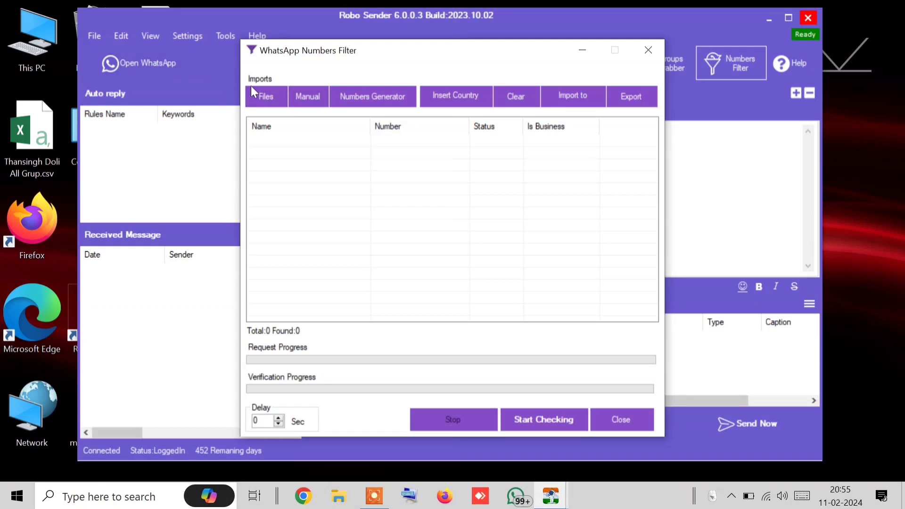
Import test.txt's three contacts into the Numbers Filter from Files, using the Text Files type
click(262, 103)
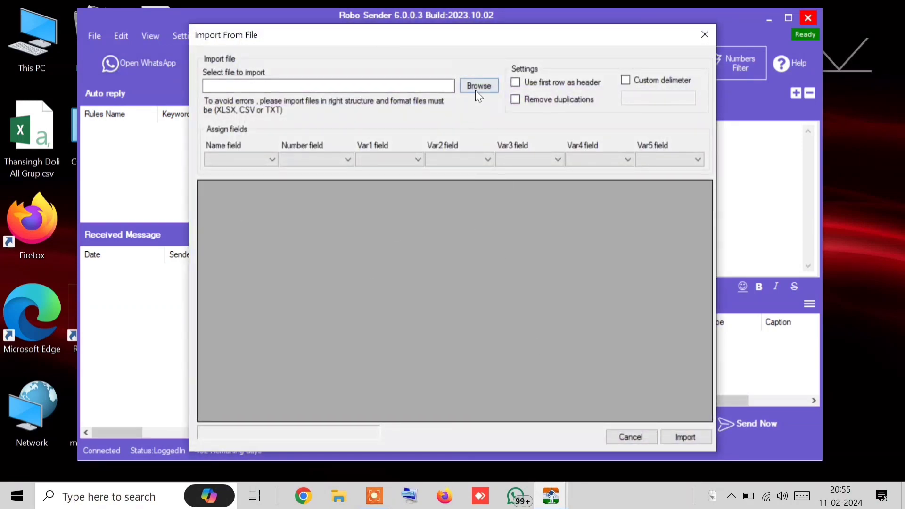
click(477, 88)
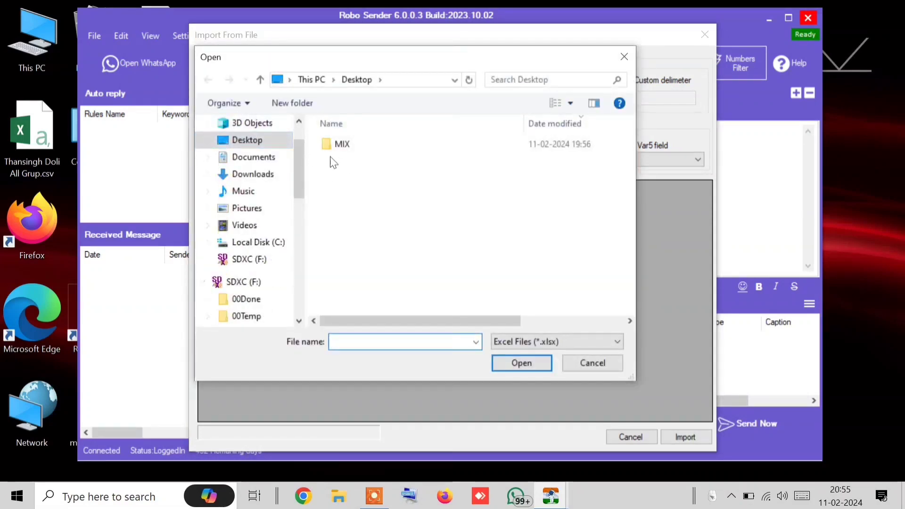
click(514, 341)
click(500, 375)
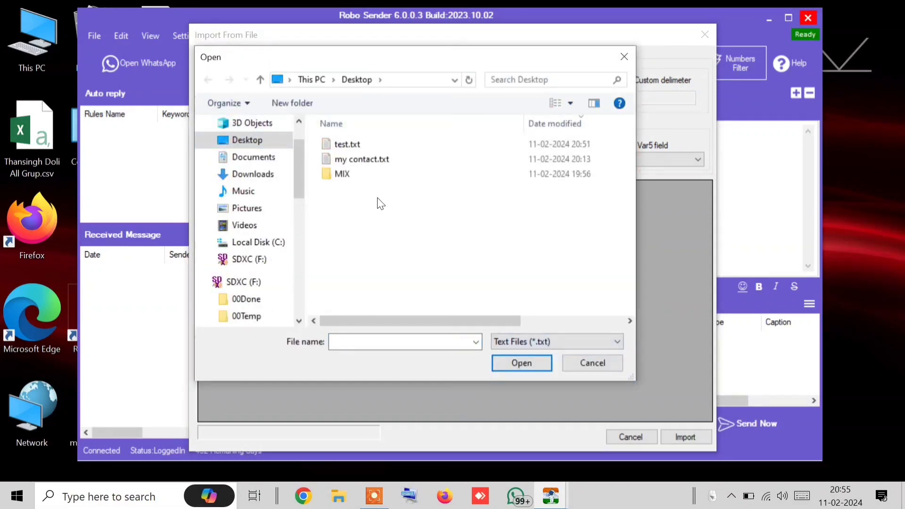
double_click(341, 145)
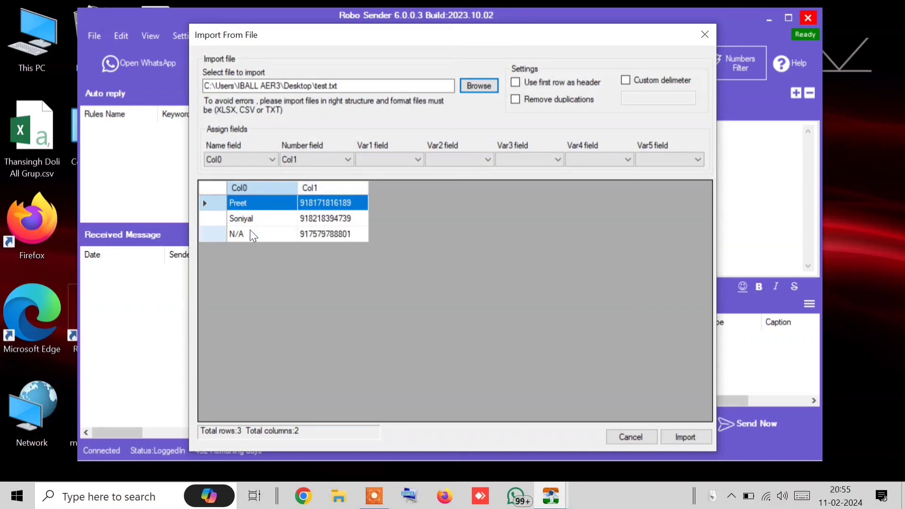
click(709, 440)
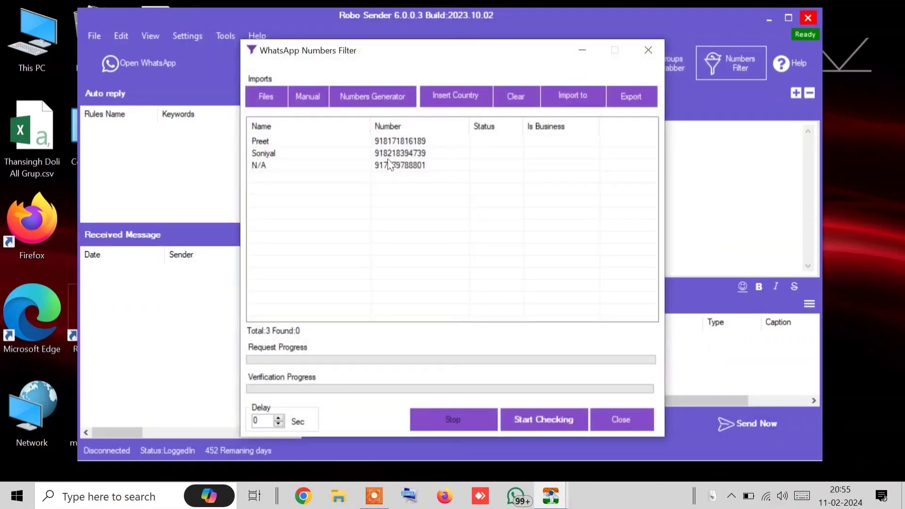
Dismiss the Insert Country prompt and manually import one phone number, bringing the list to 4
click(446, 98)
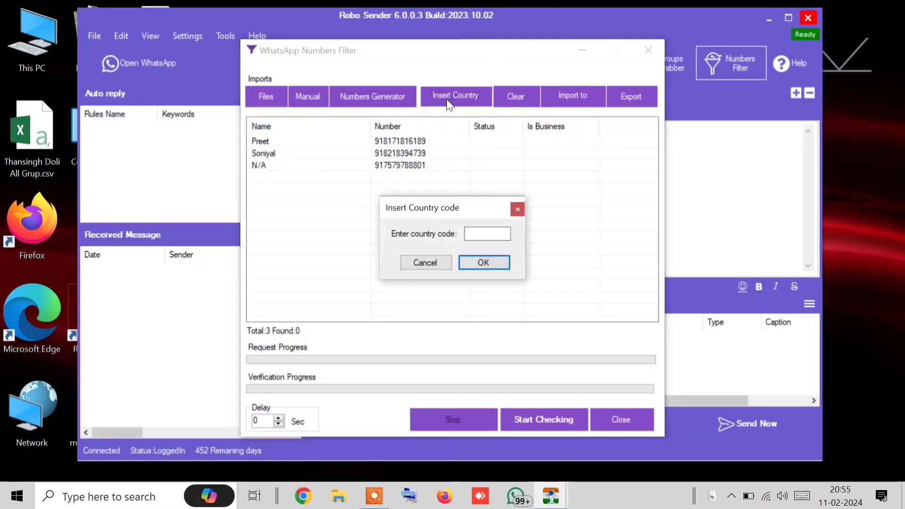
click(425, 264)
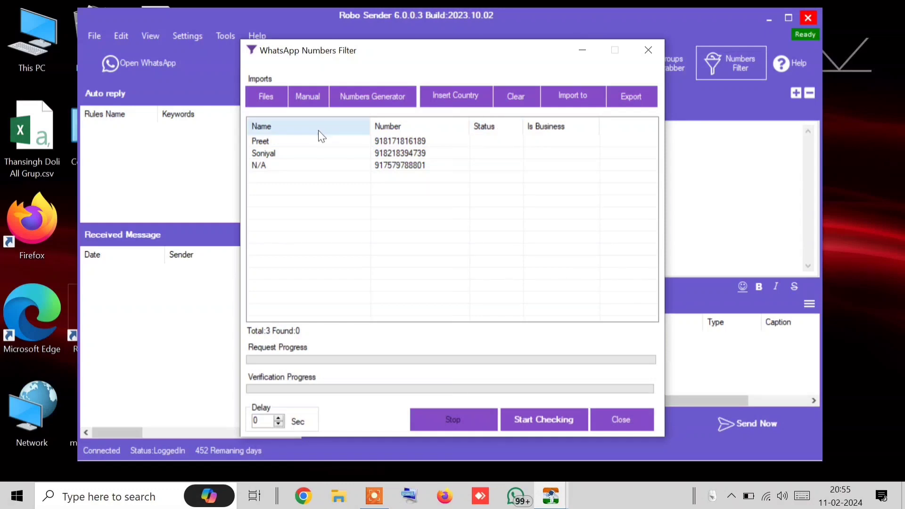
click(304, 92)
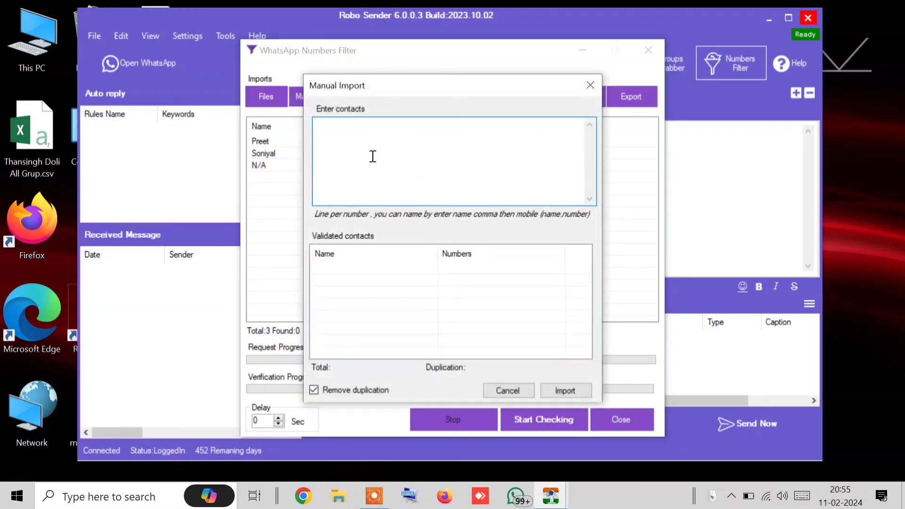
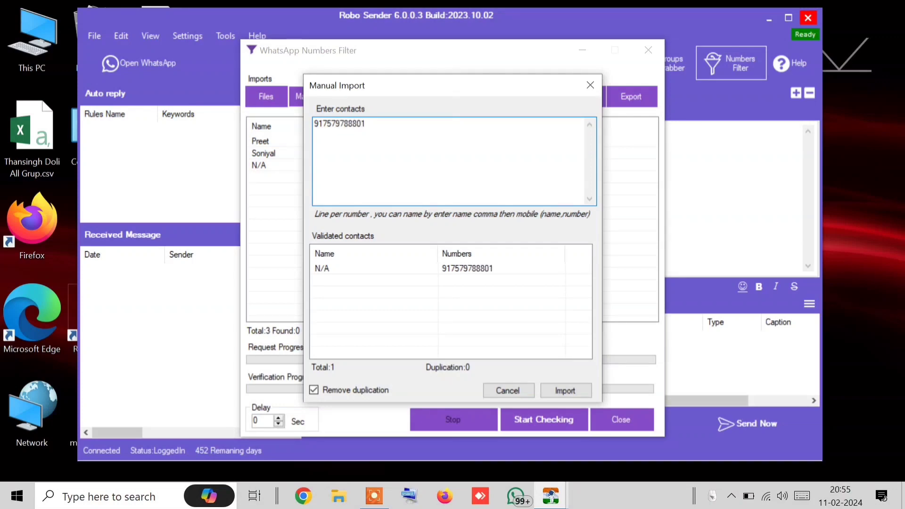
click(578, 383)
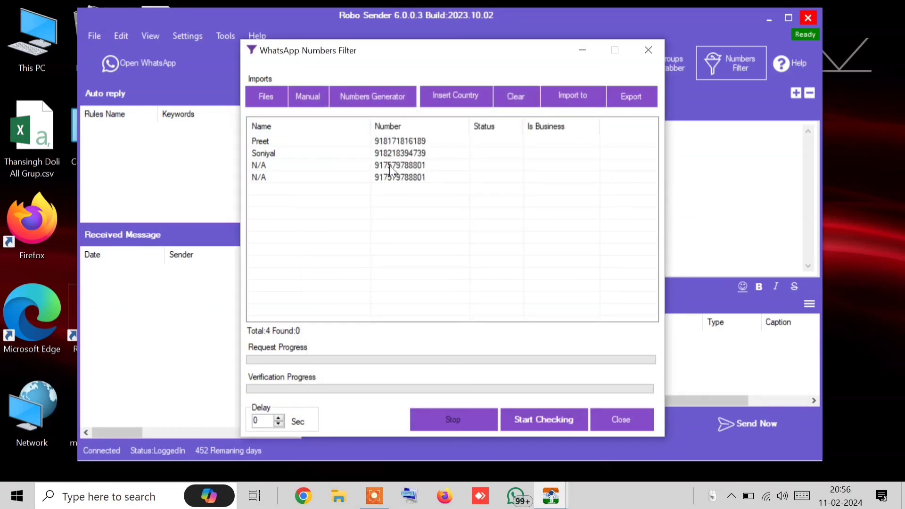
Run Start Checking on the four numbers: two OK (Business, Regular), two Not Found
click(389, 165)
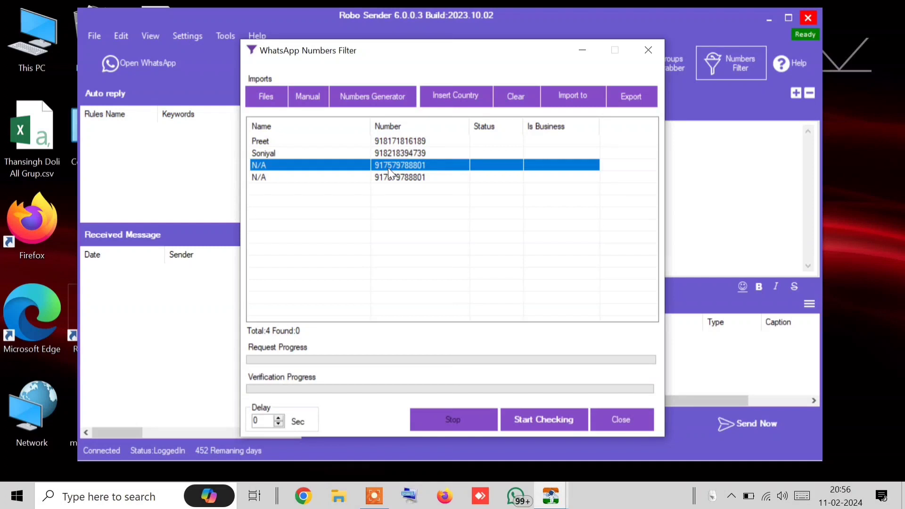
click(383, 178)
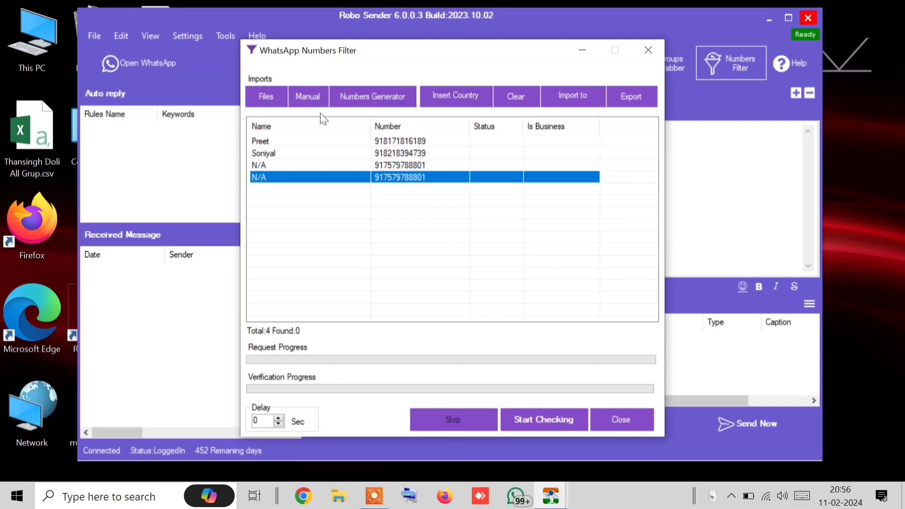
click(573, 424)
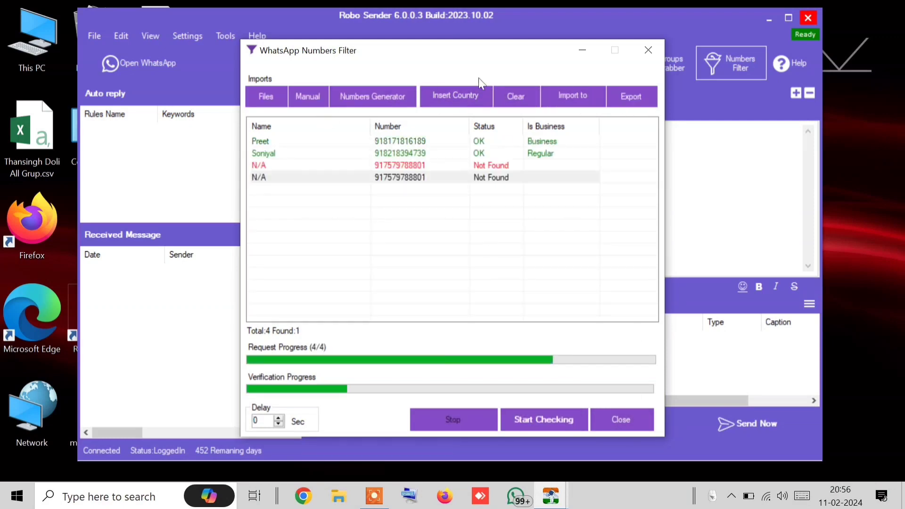
click(477, 140)
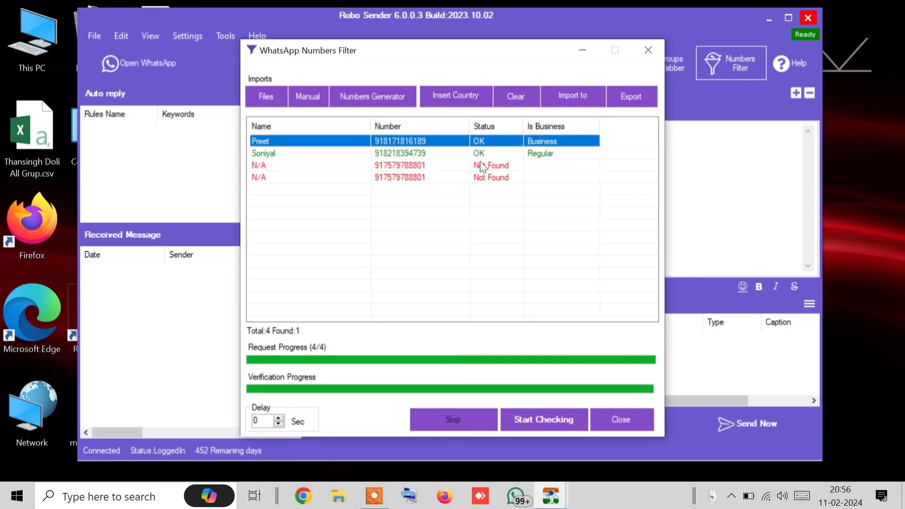
click(481, 155)
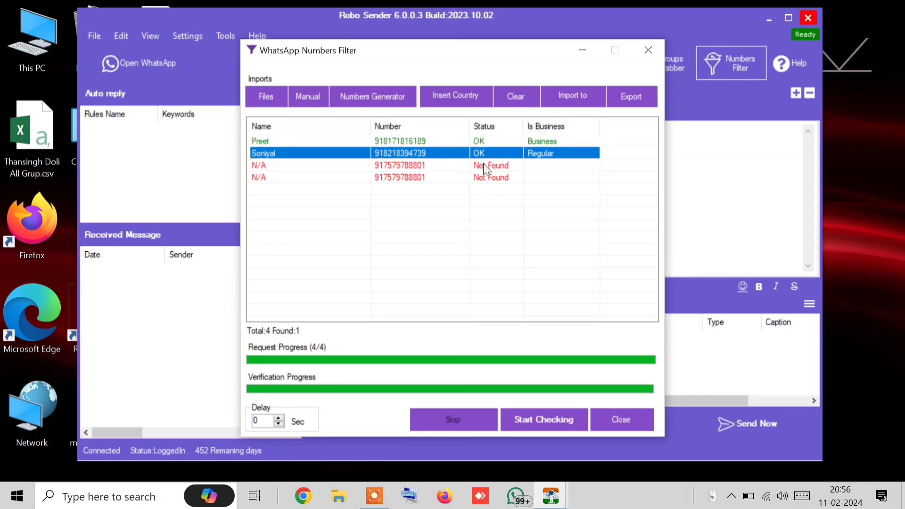
click(486, 166)
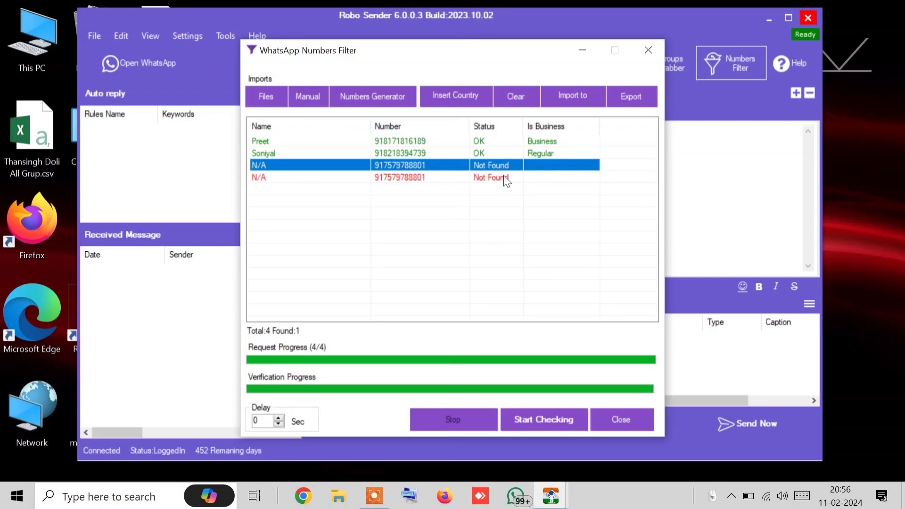
click(166, 61)
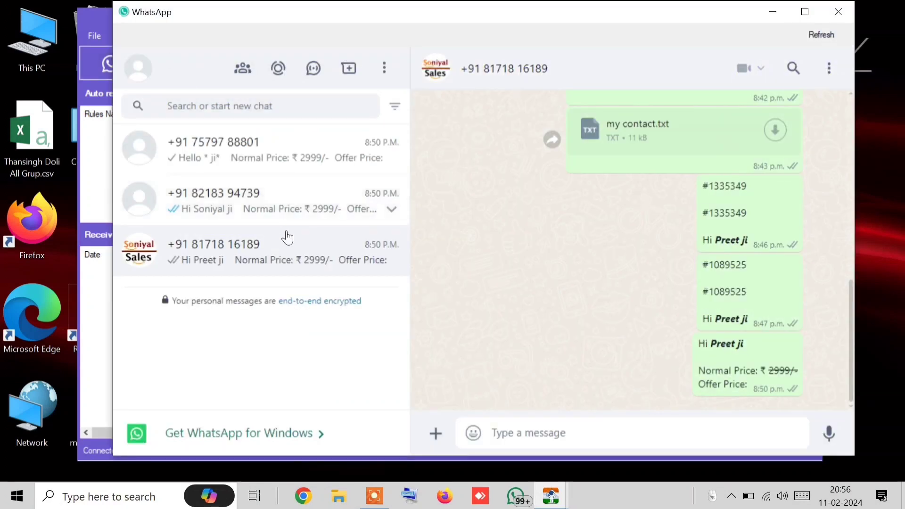
click(243, 168)
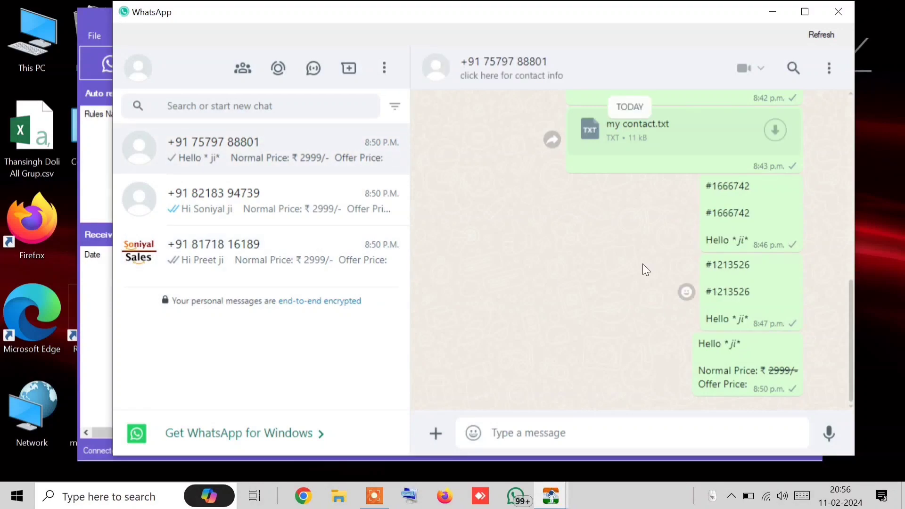
scroll(643, 266, up, 10)
scroll(571, 138, up, 10)
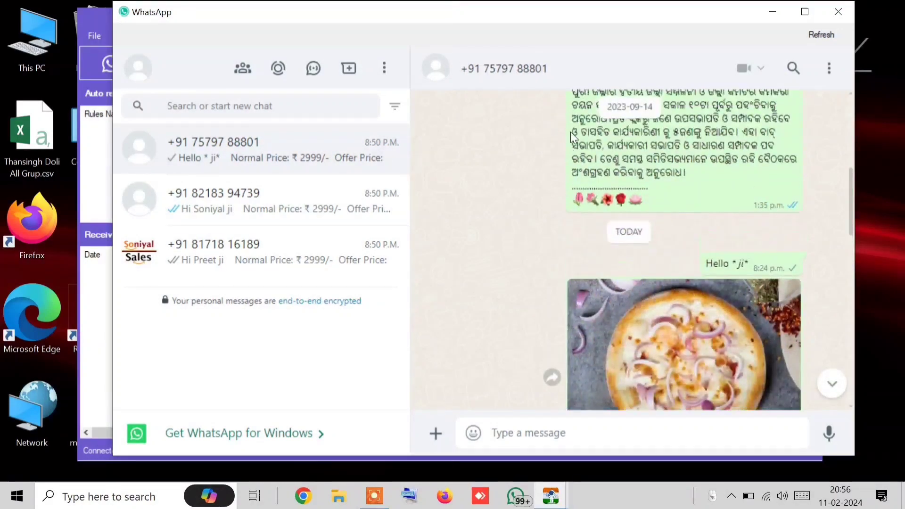
click(504, 68)
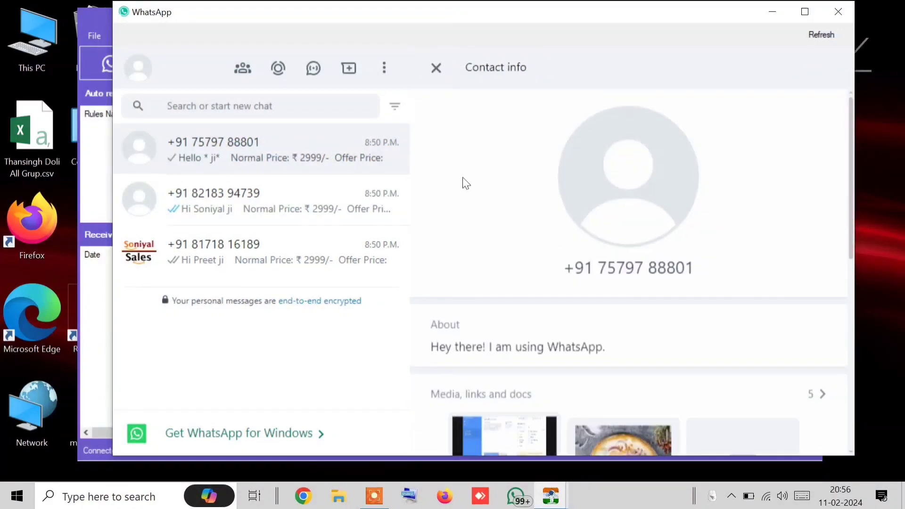
click(436, 75)
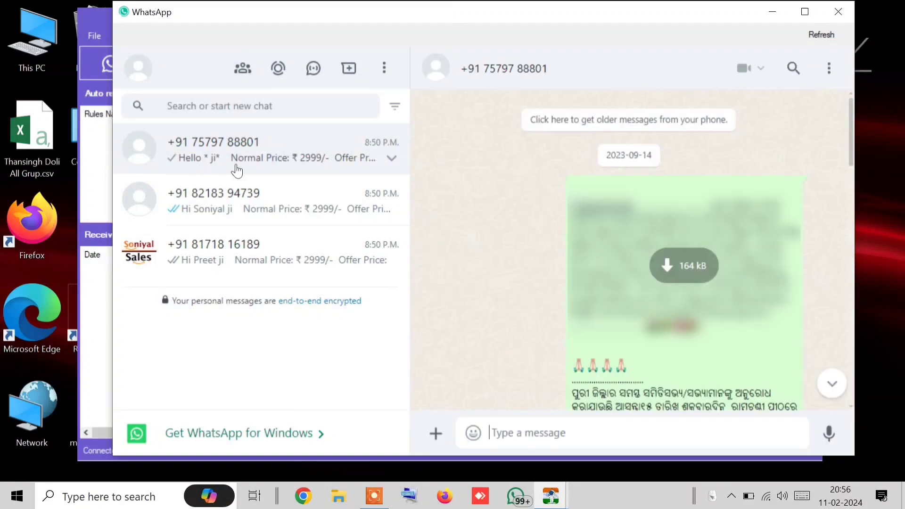
scroll(575, 208, down, 5)
scroll(576, 203, down, 2)
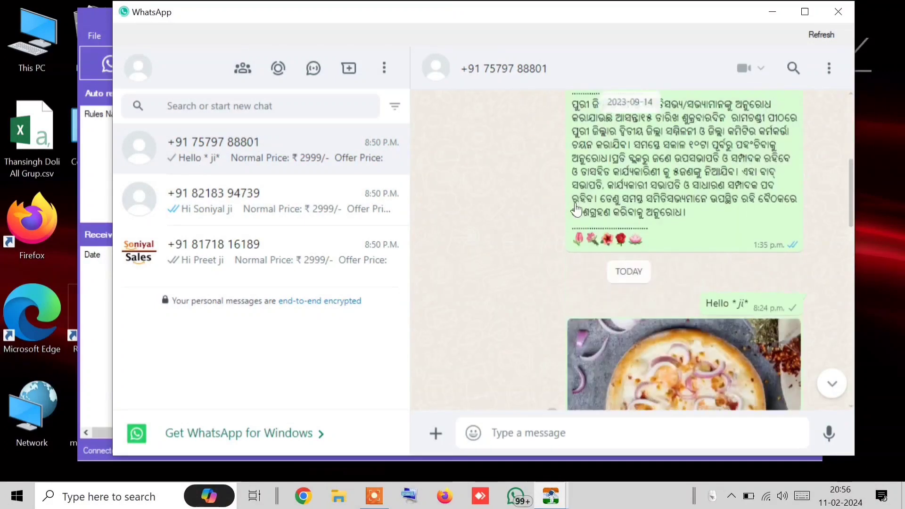
click(838, 11)
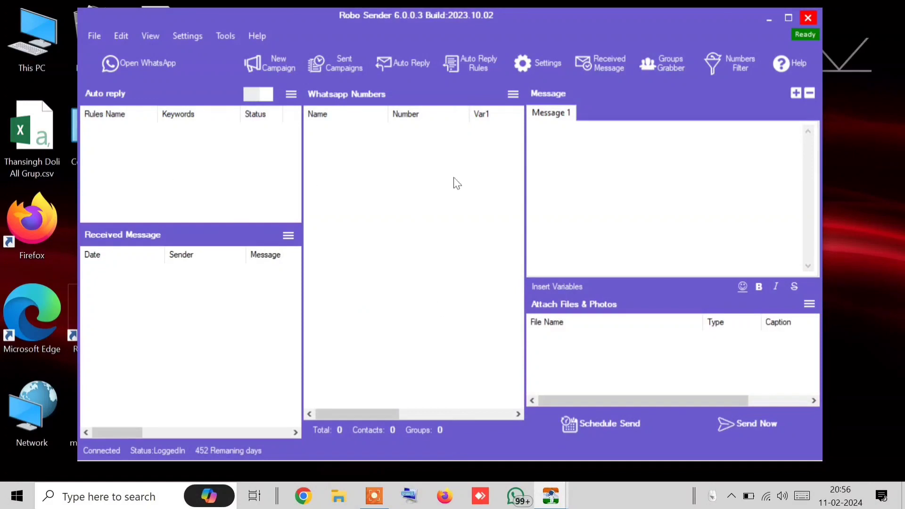
mouse_move(552, 497)
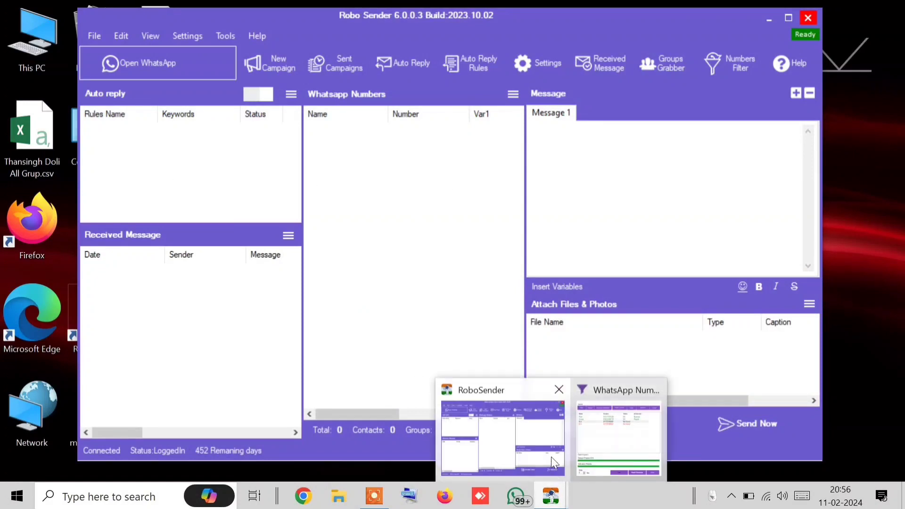
click(596, 445)
click(428, 174)
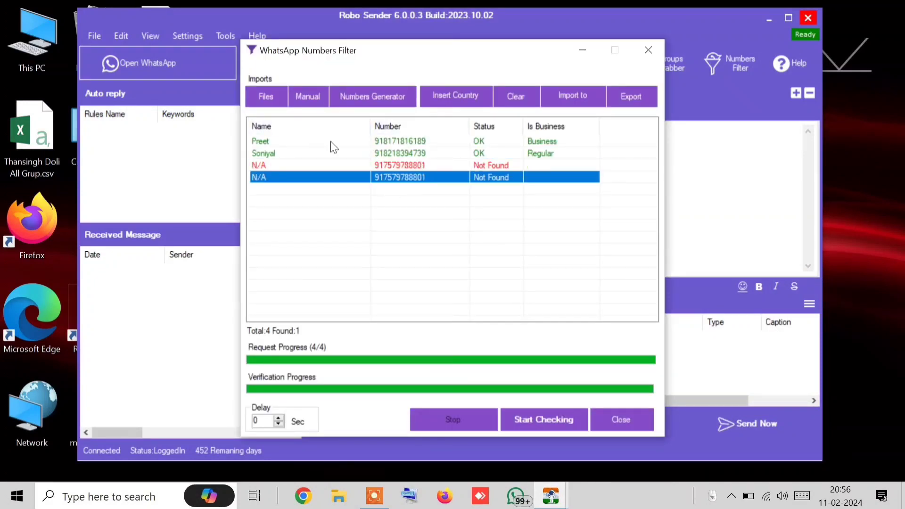
click(431, 171)
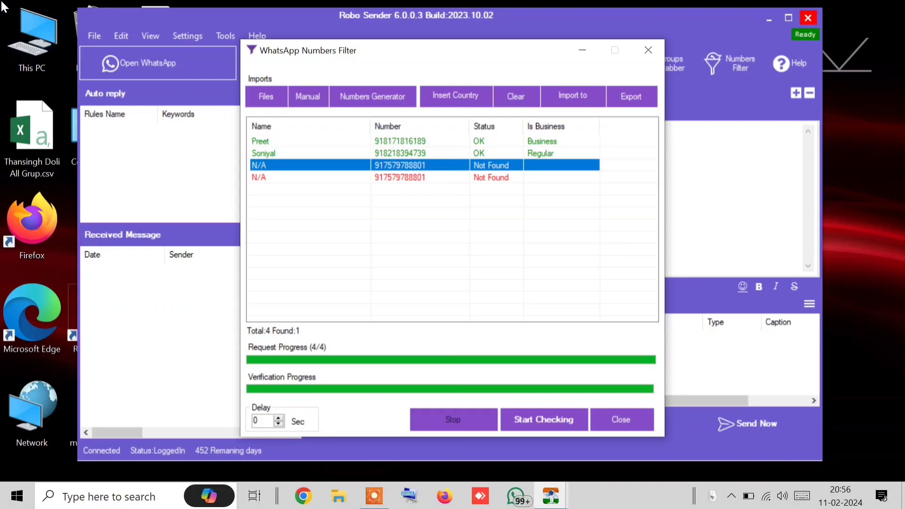
click(194, 74)
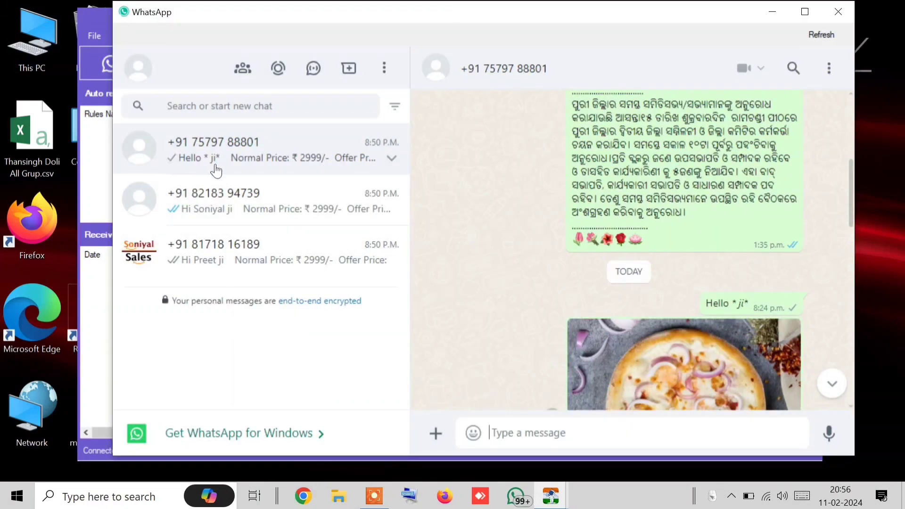
click(835, 13)
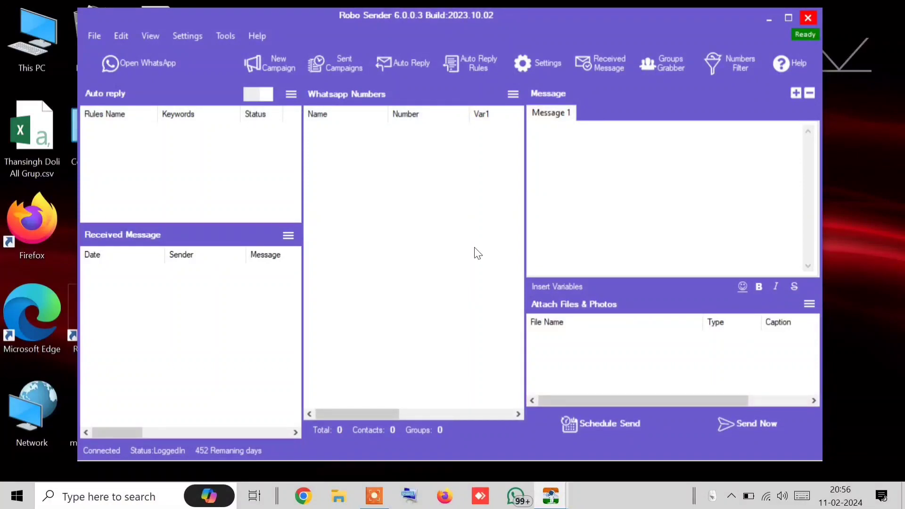
mouse_move(561, 498)
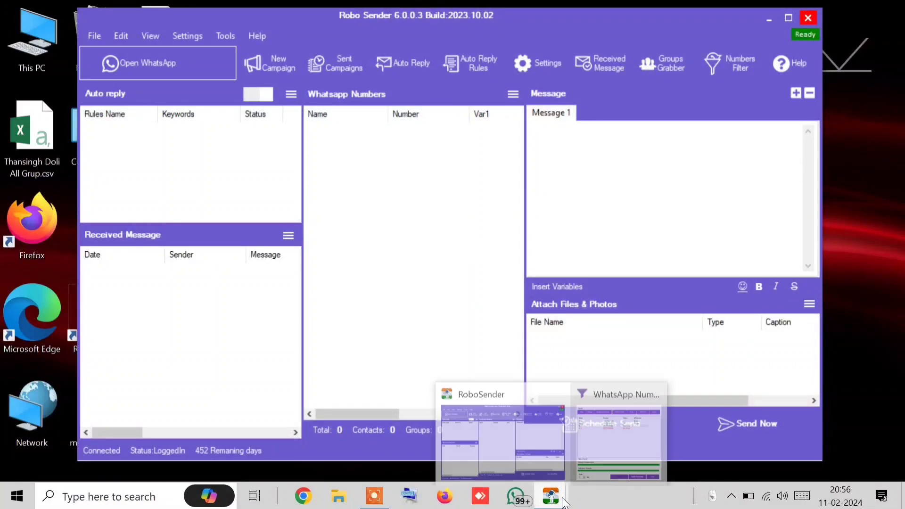
click(604, 450)
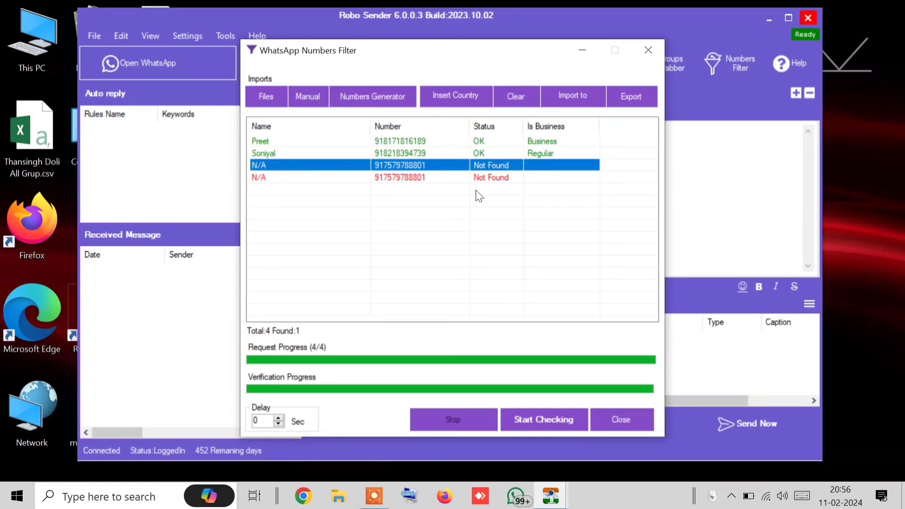
Select rows in the filter results to review the OK and Not Found numbers
click(458, 180)
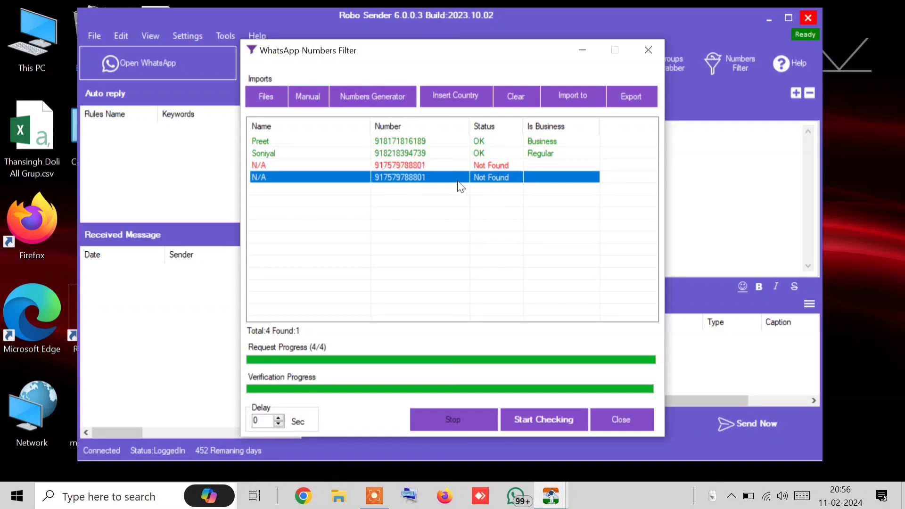
click(446, 140)
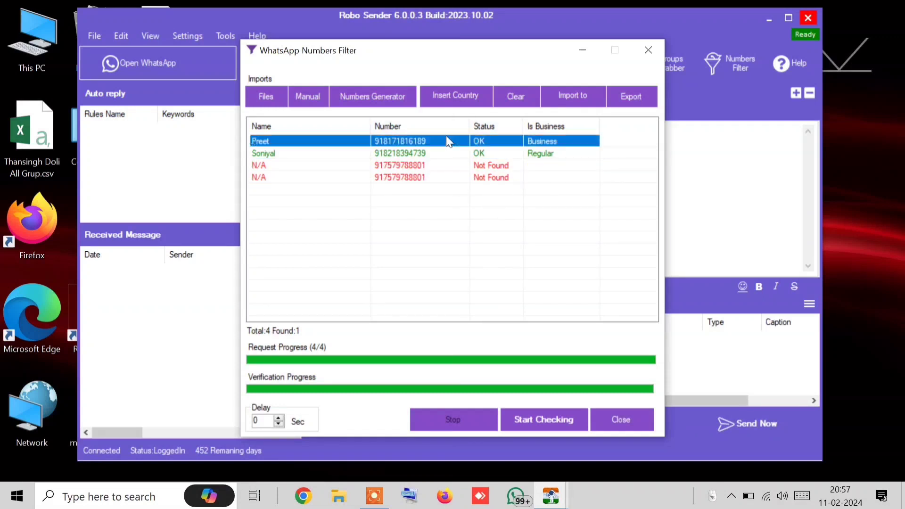
click(472, 158)
click(385, 141)
click(385, 155)
click(428, 140)
click(440, 165)
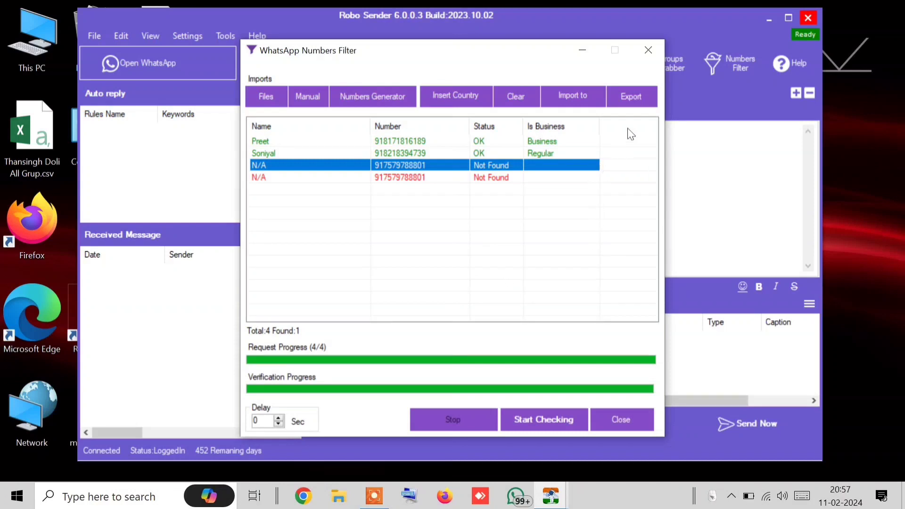
Move the filter dialog aside and import the OK numbers repeatedly, reaching 12 entries
drag(459, 49, 552, 190)
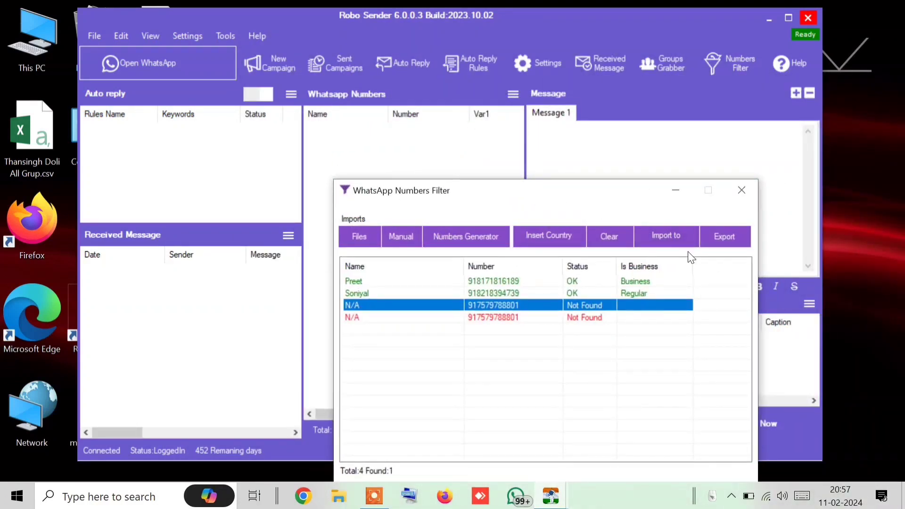
click(670, 244)
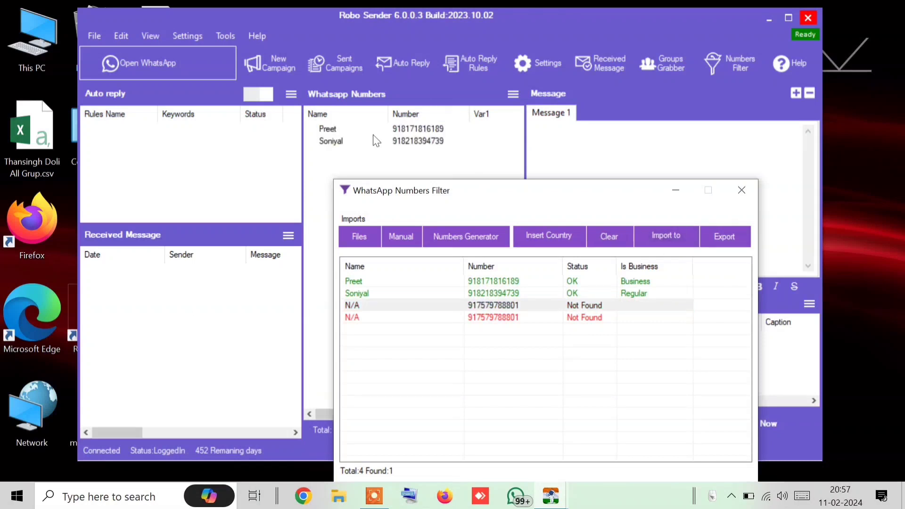
click(668, 228)
click(669, 228)
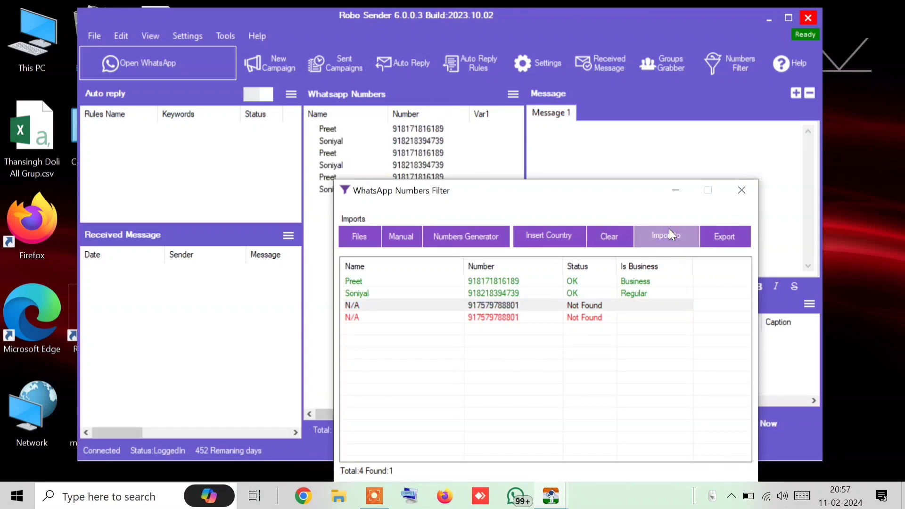
click(668, 228)
drag(516, 188, 429, 211)
Clear the WhatsApp Numbers list, refill it with the two OK contacts, and reopen its menu
click(513, 95)
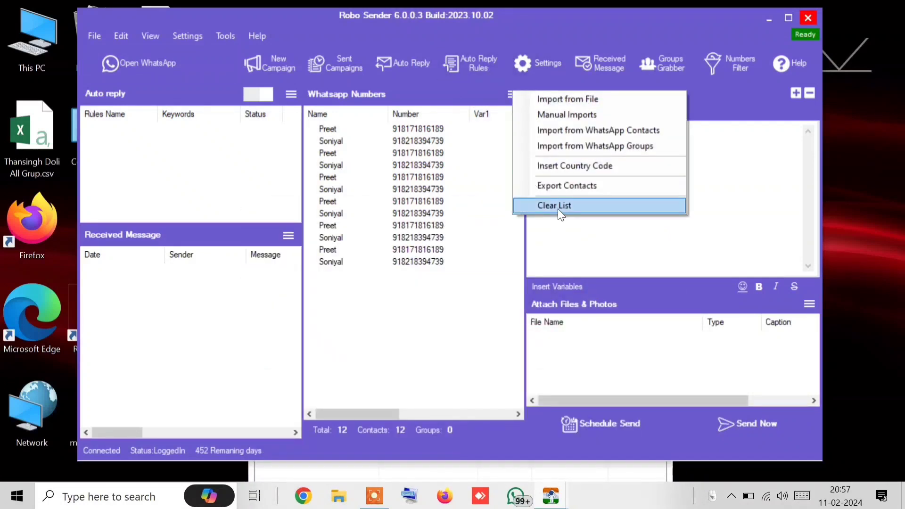
click(558, 209)
click(462, 302)
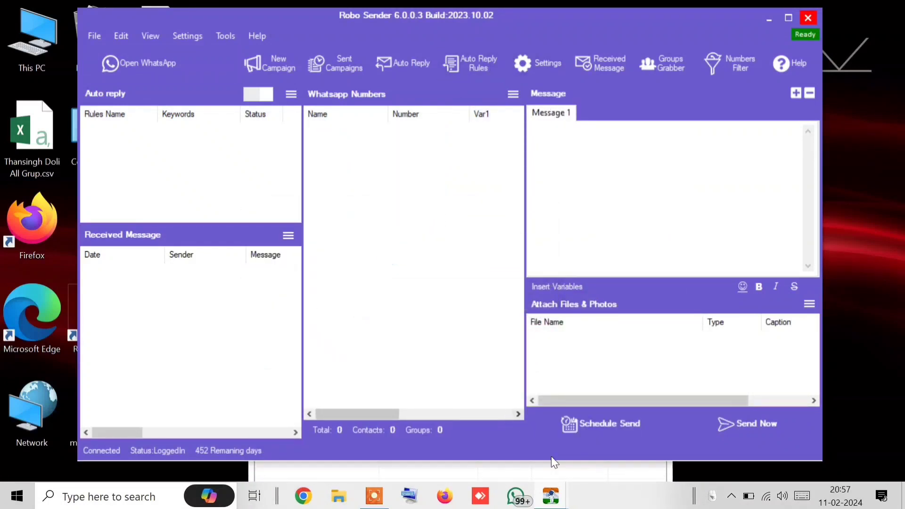
click(552, 470)
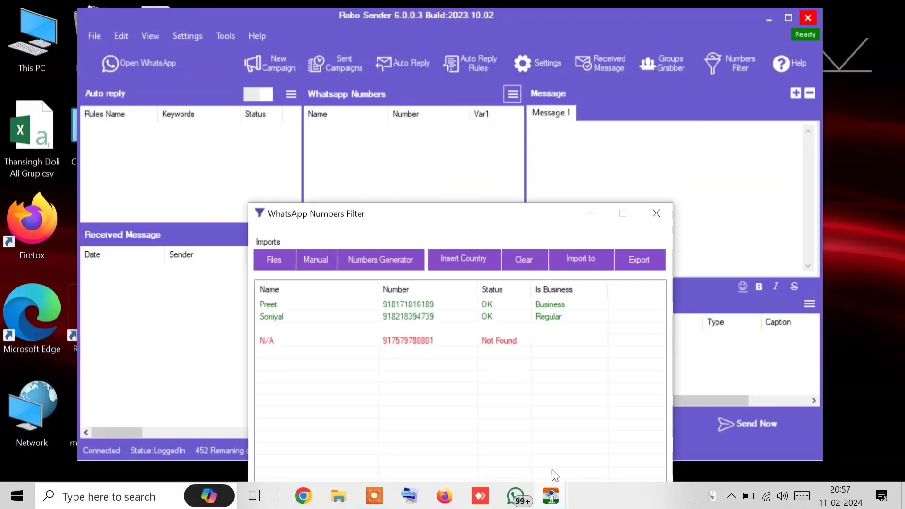
click(589, 260)
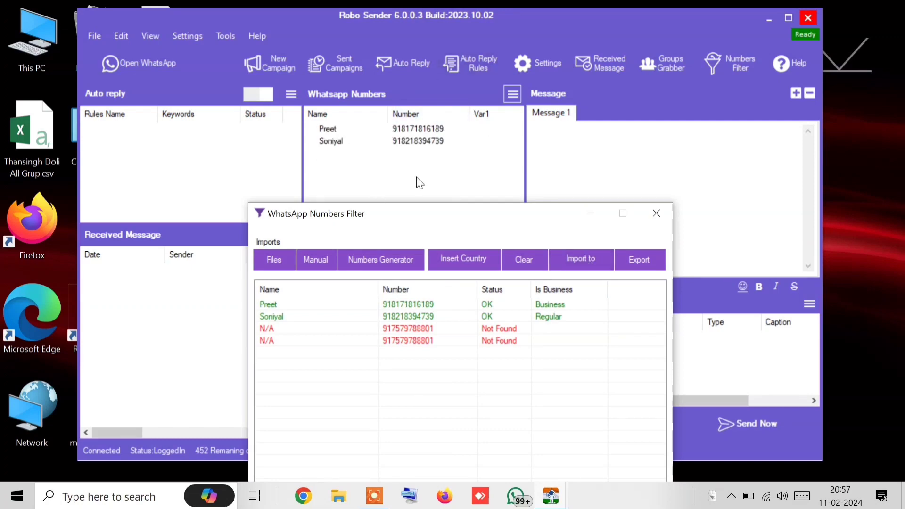
click(513, 94)
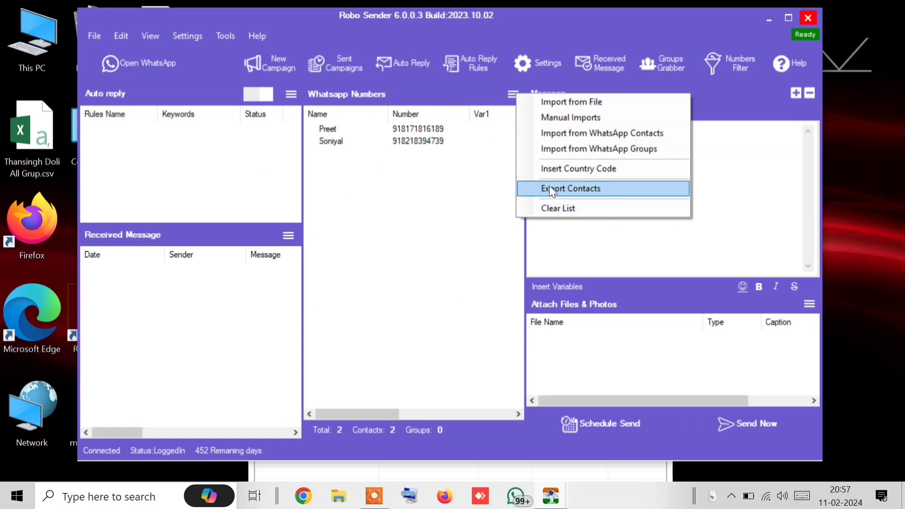
Bring the filter results forward and look over the business-type choices and contact rows
click(549, 468)
click(657, 267)
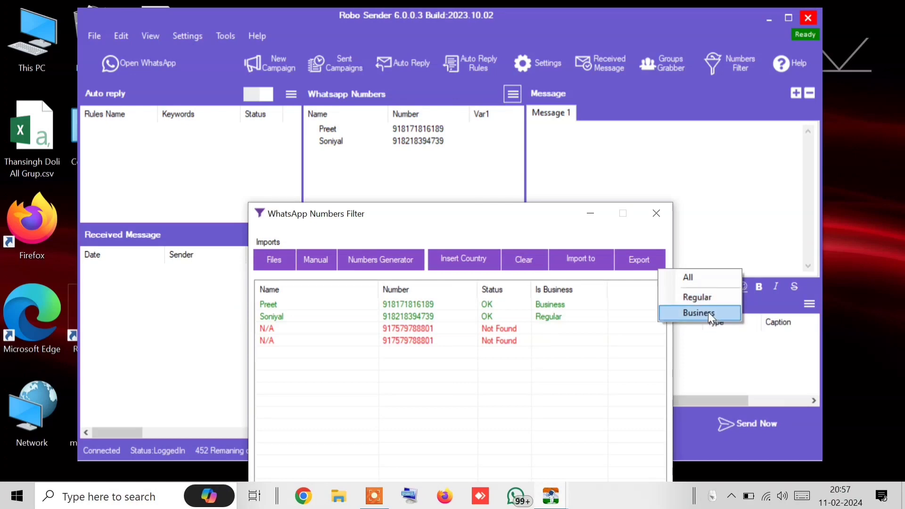
click(559, 299)
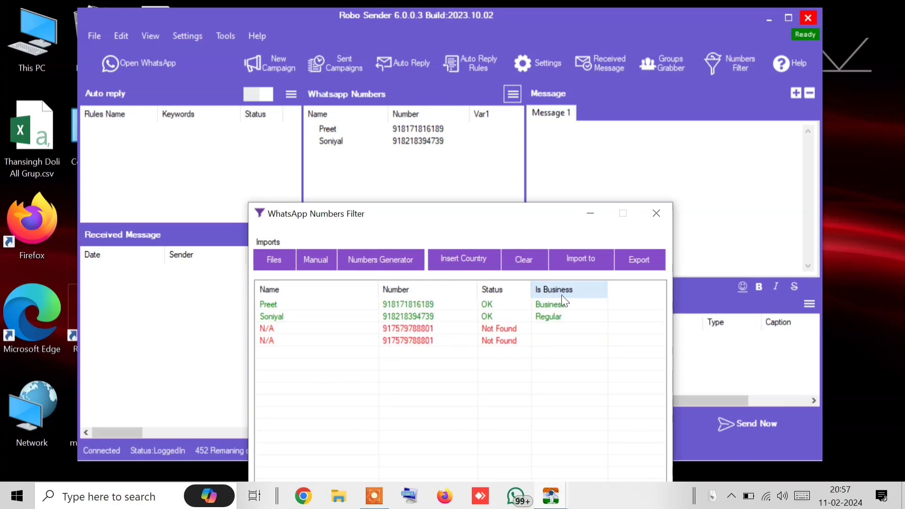
click(485, 305)
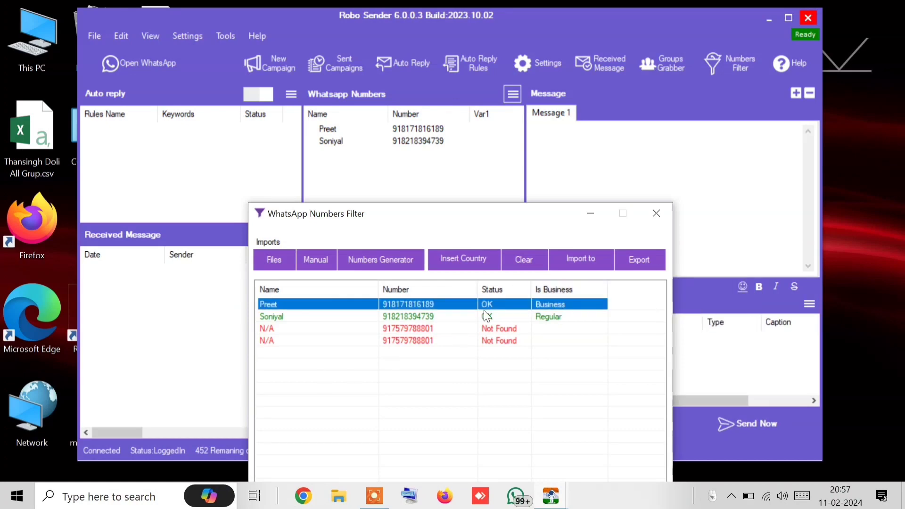
click(553, 318)
Try Export > Business twice, cancelling the save window each time
click(640, 260)
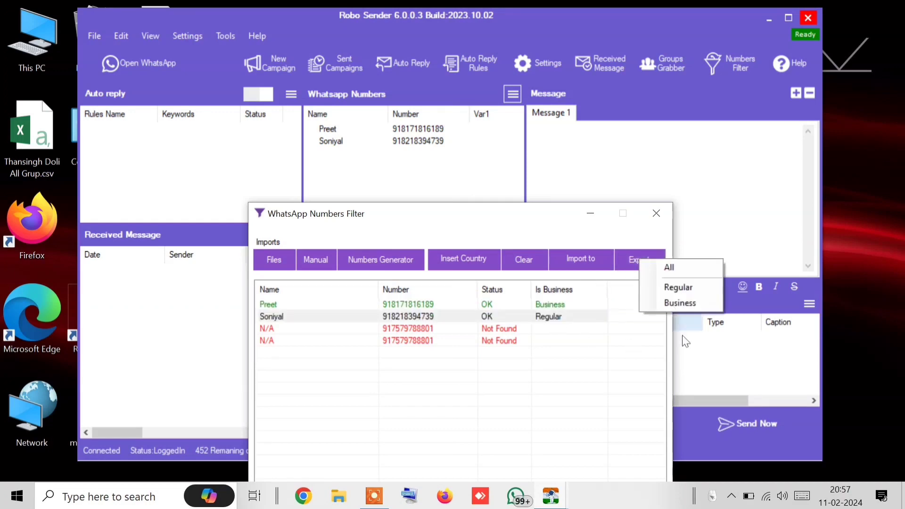
click(672, 306)
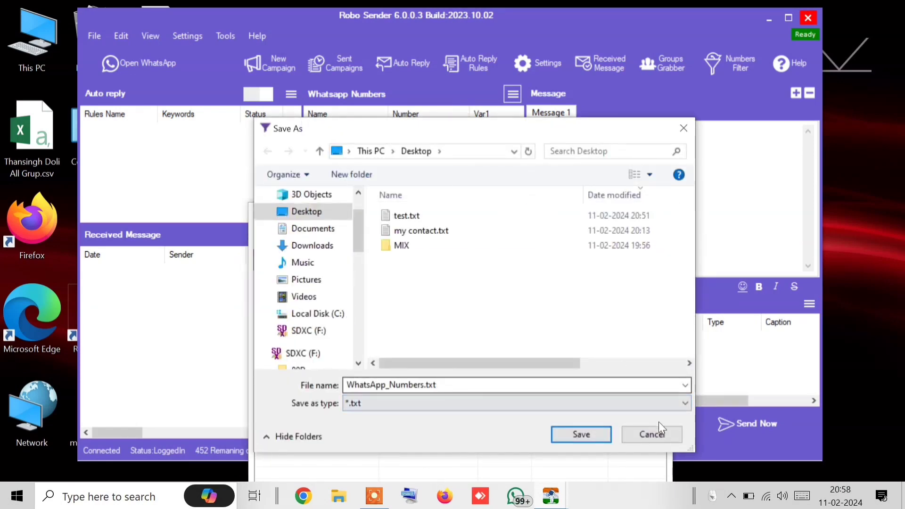
click(652, 433)
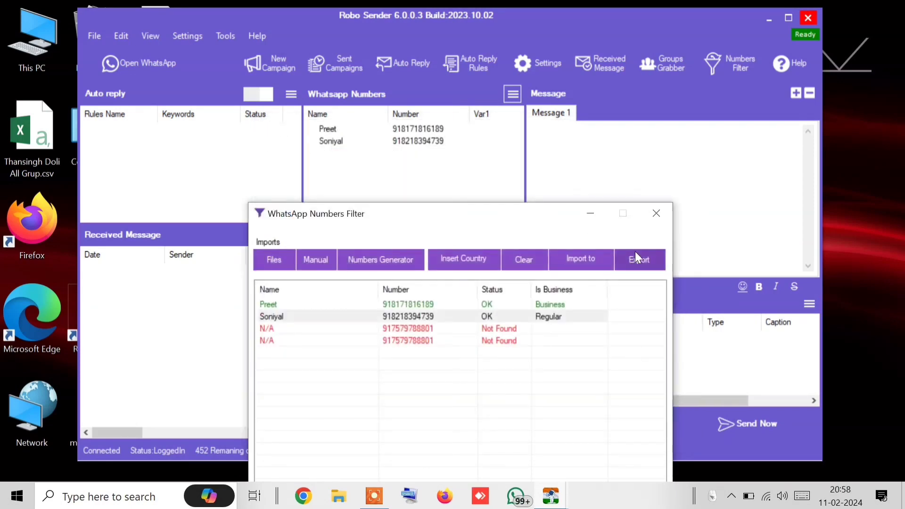
click(634, 259)
click(678, 294)
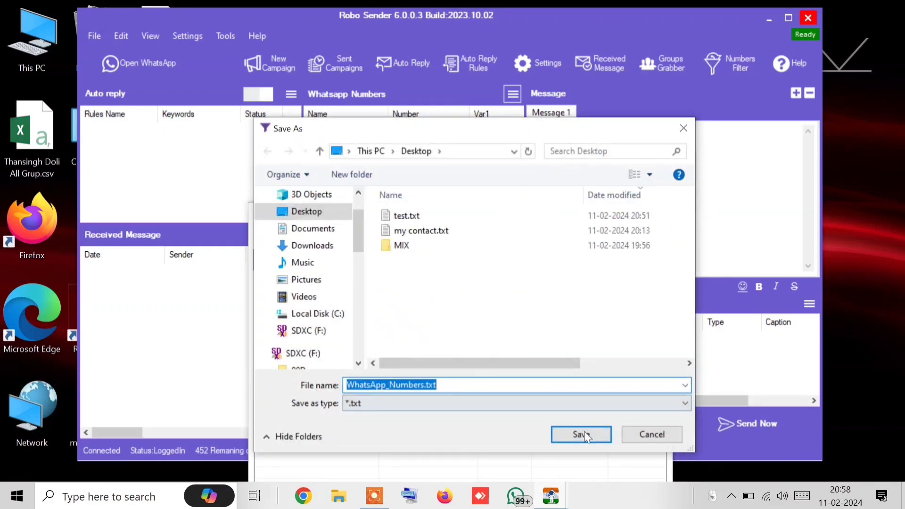
click(641, 431)
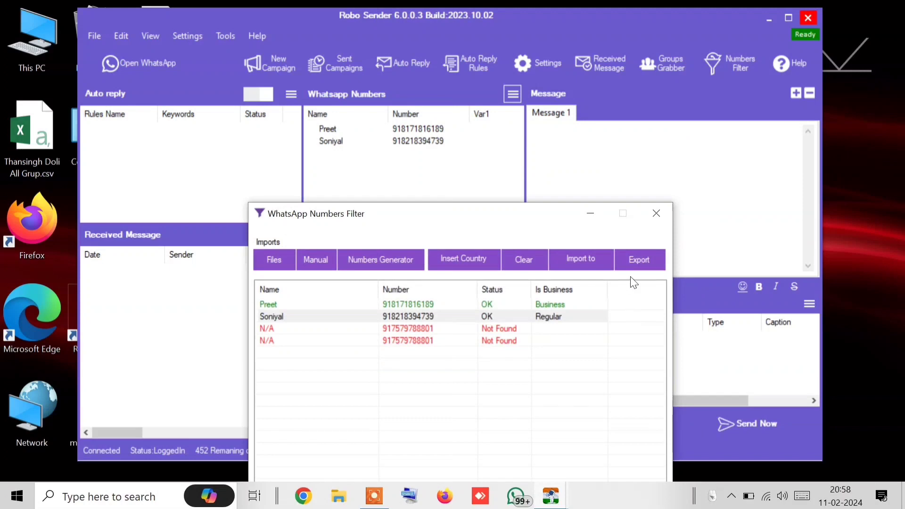
Export the business numbers to the Desktop as bizwap.txt, then move the windows aside
drag(535, 204, 532, 31)
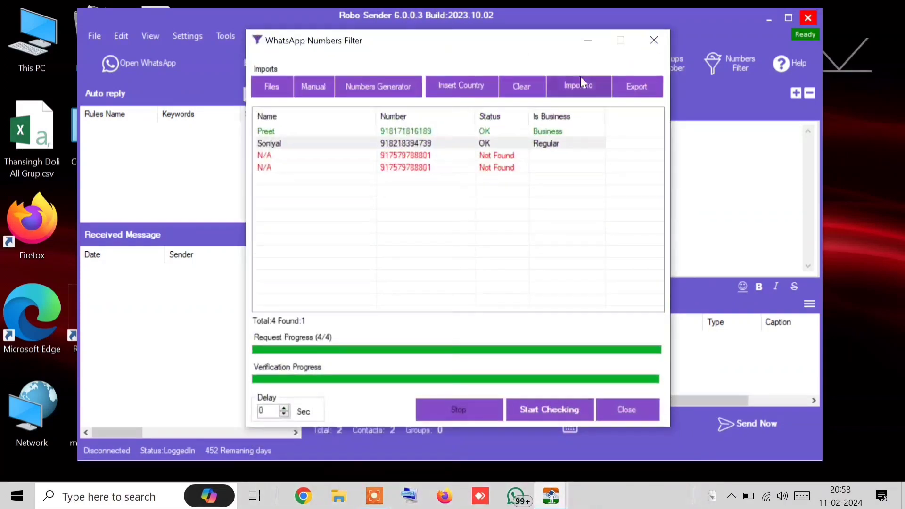
click(635, 83)
click(702, 131)
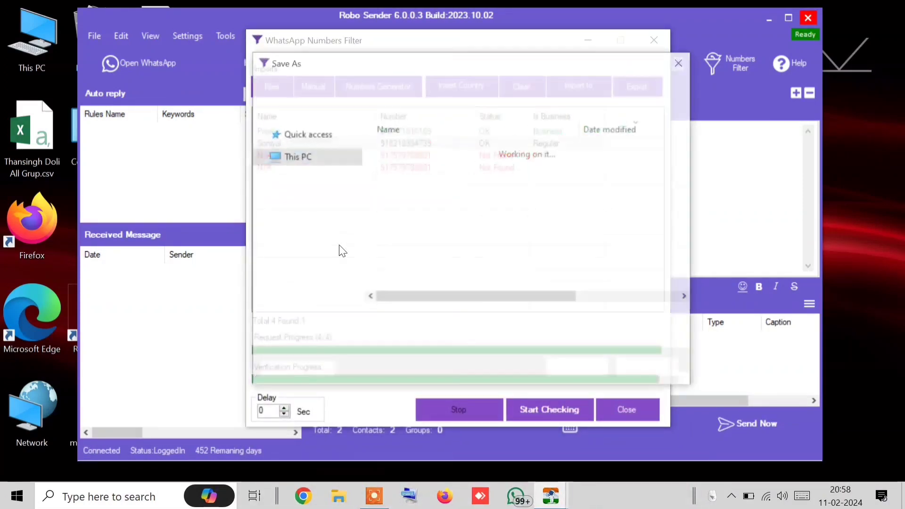
text(bizw)
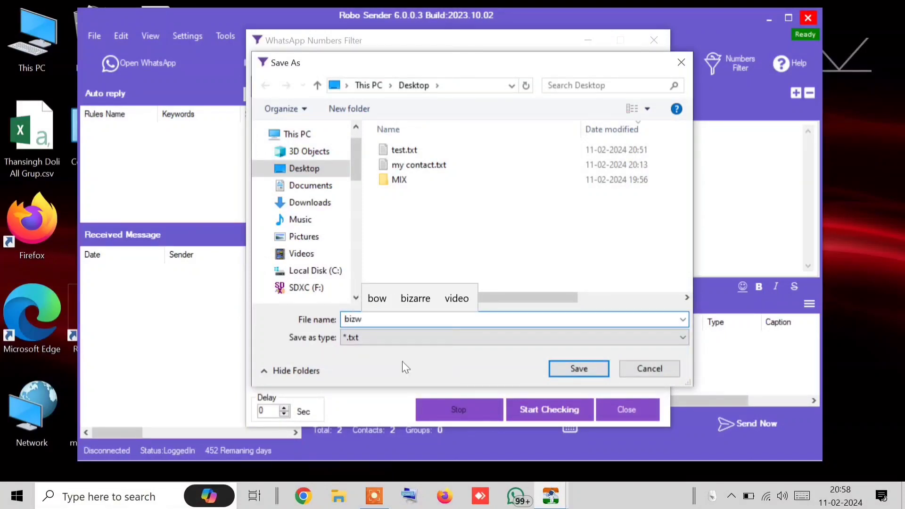
text(h)
key(BackSpace)
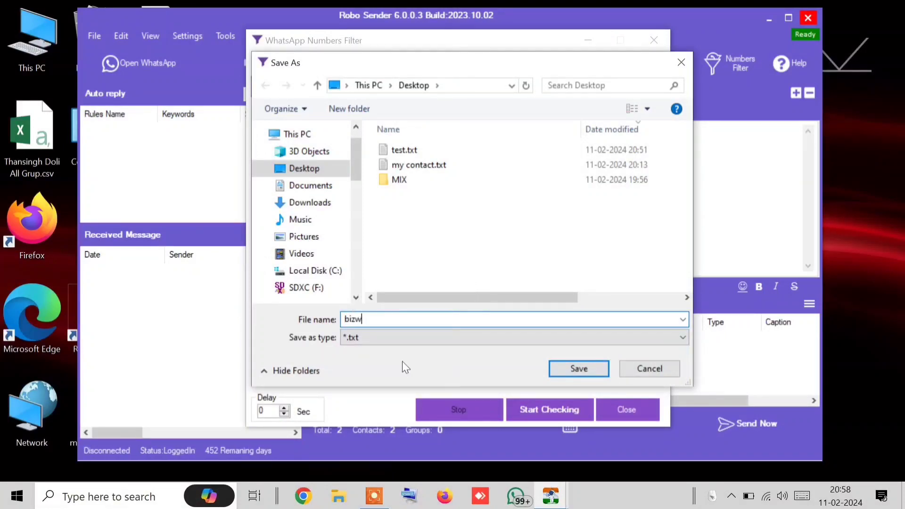
text(ap)
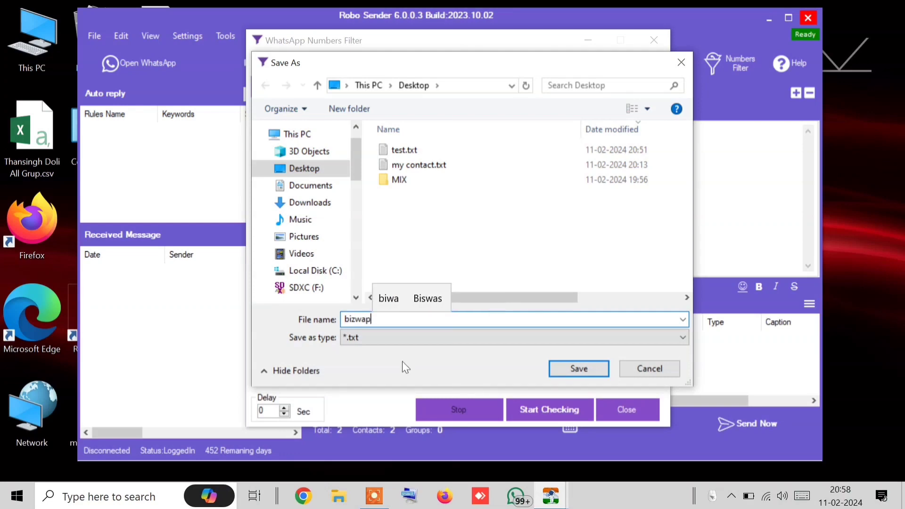
click(590, 372)
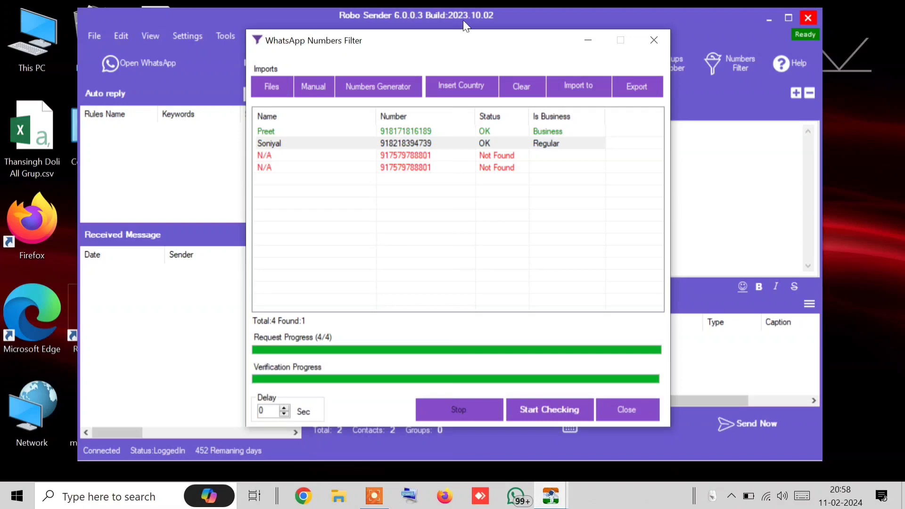
drag(536, 47, 667, 47)
click(593, 19)
drag(593, 19, 676, 23)
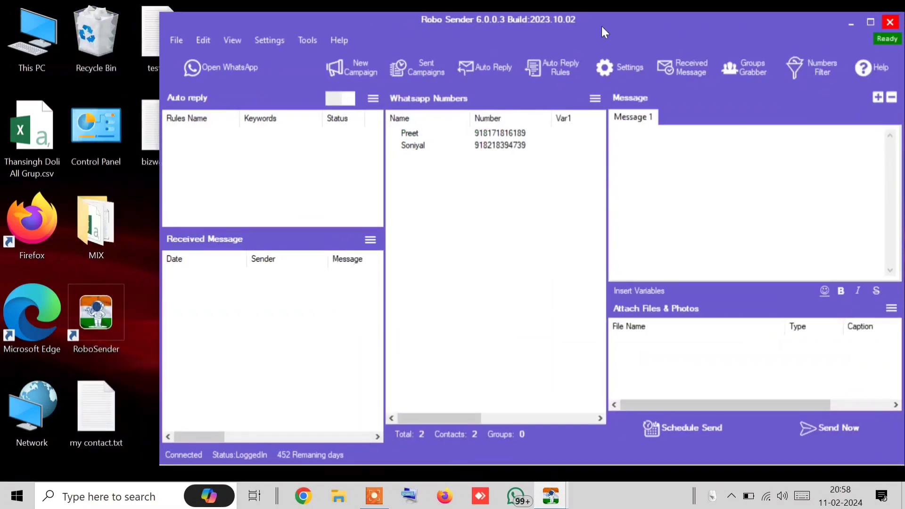
Check in Notepad that bizwap.txt holds only the single business number, then return to the filter results
double_click(153, 139)
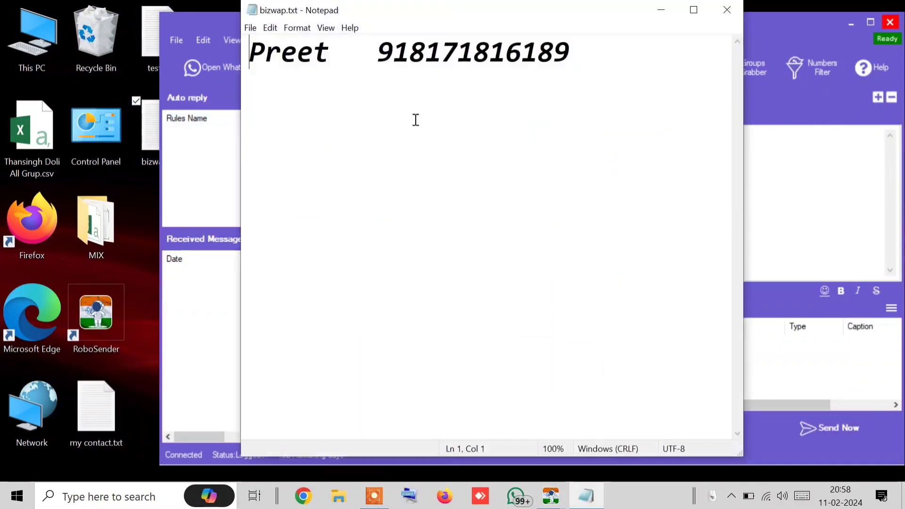
click(604, 81)
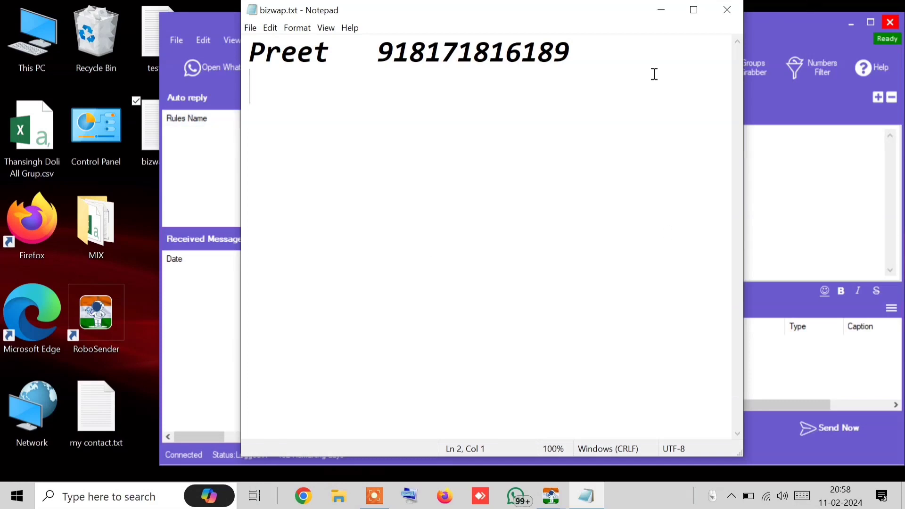
click(718, 14)
click(848, 26)
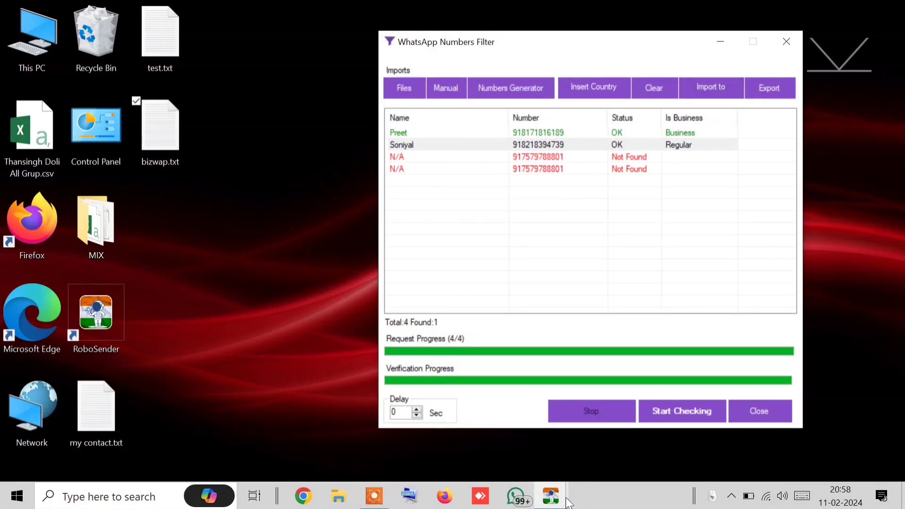
Arrange the Robo Sender main and Numbers Filter windows, then clear the filter's results list
mouse_move(556, 499)
click(519, 464)
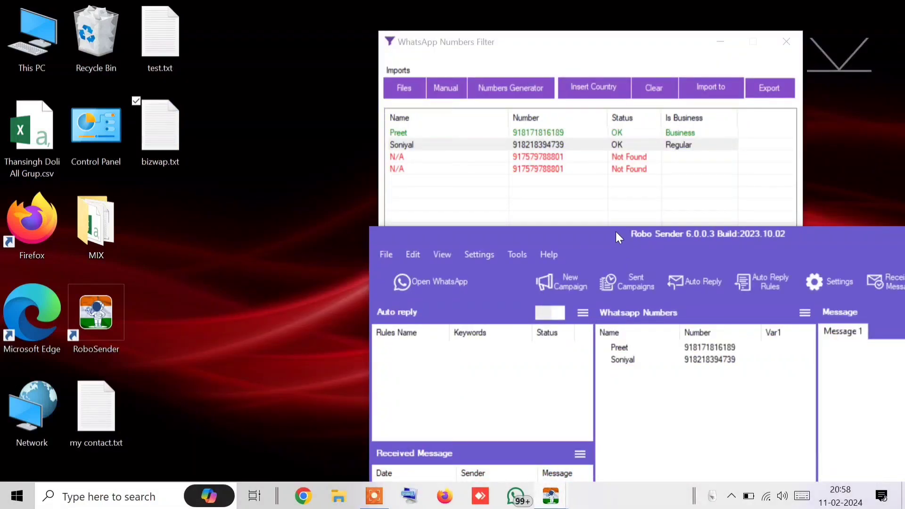
drag(616, 231, 311, 9)
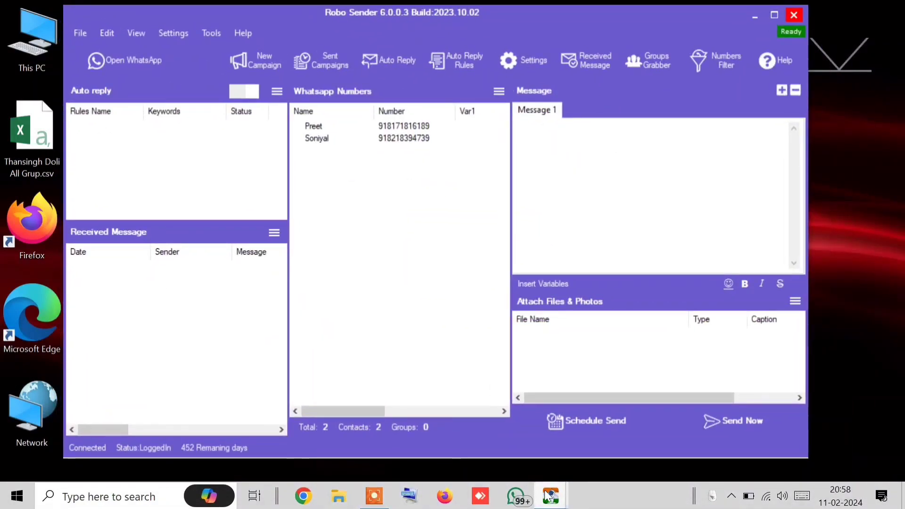
mouse_move(550, 496)
click(617, 424)
drag(594, 41, 411, 36)
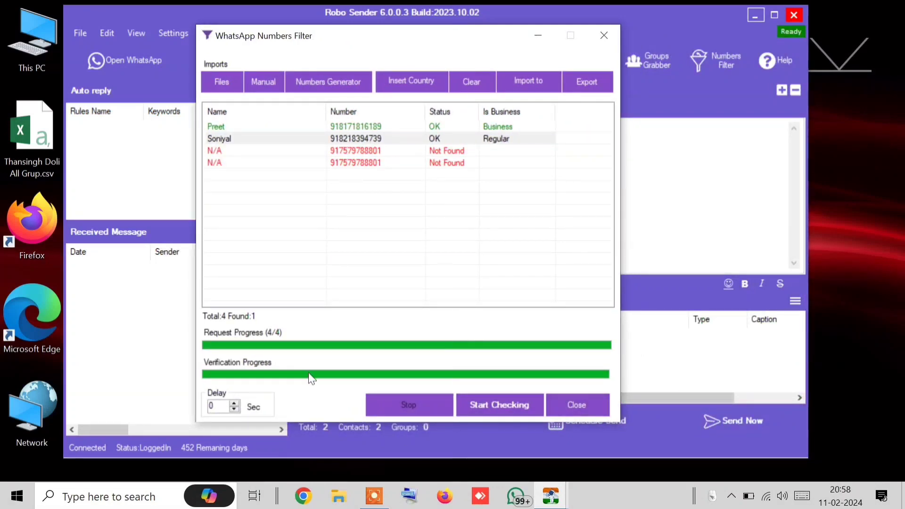
click(479, 83)
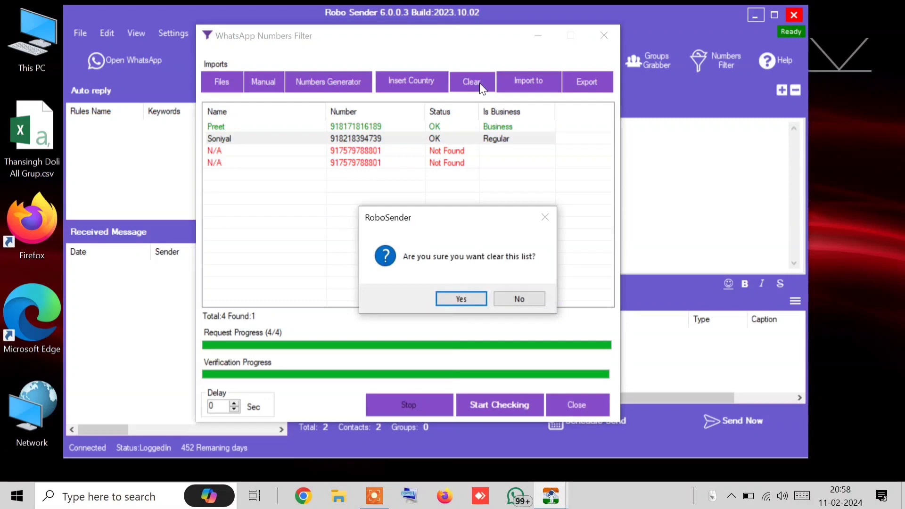
click(467, 299)
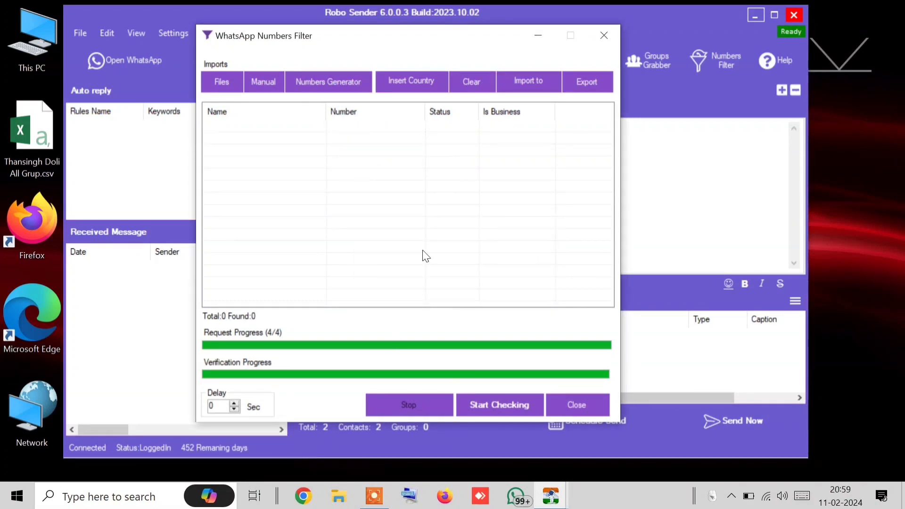
Generate 100 sequential numbers with increment 1 from the chosen start number
click(316, 89)
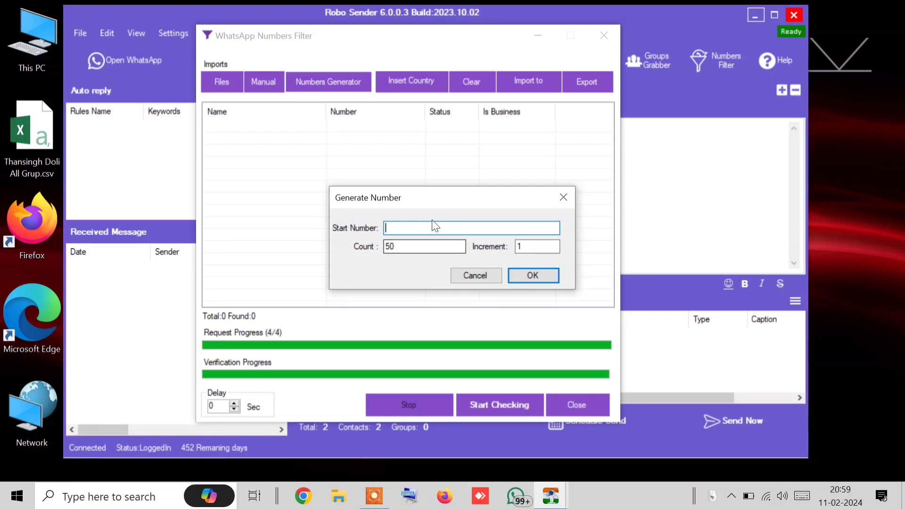
click(414, 245)
text(100)
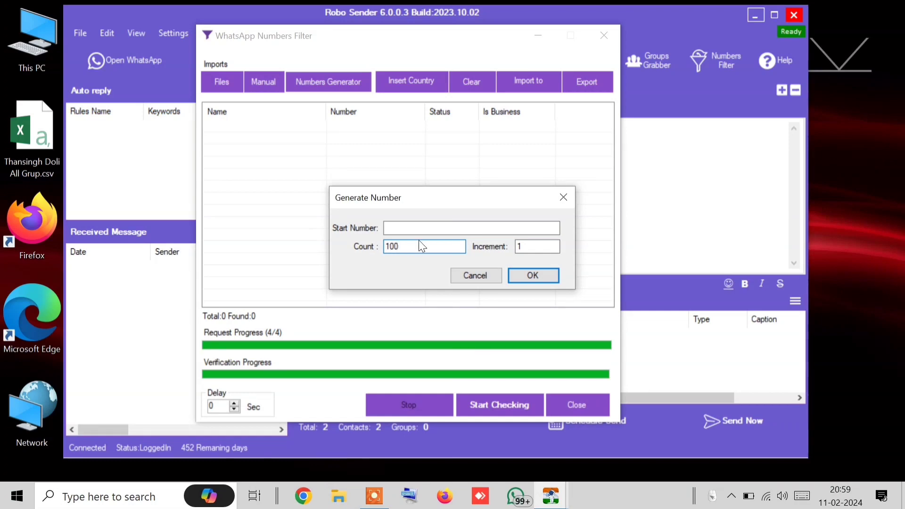
click(423, 229)
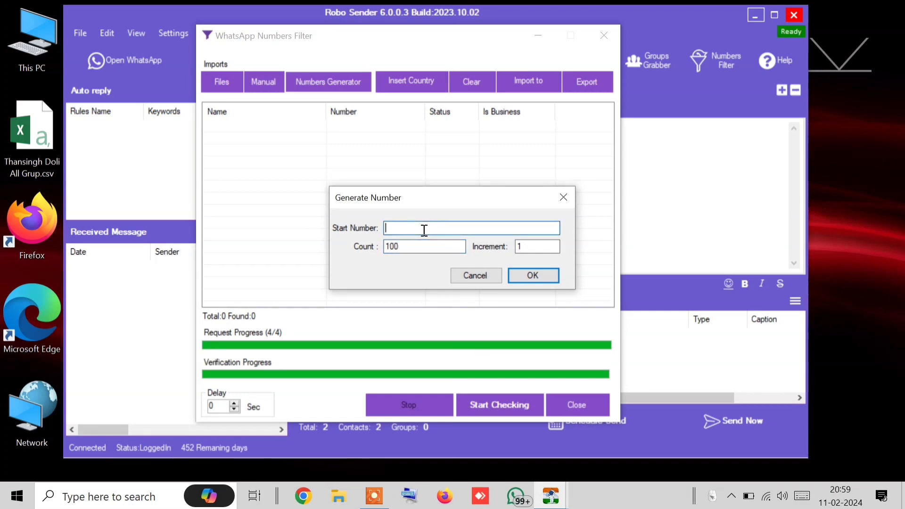
text(9)
key(BackSpace)
key(BackSpace)
key(BackSpace)
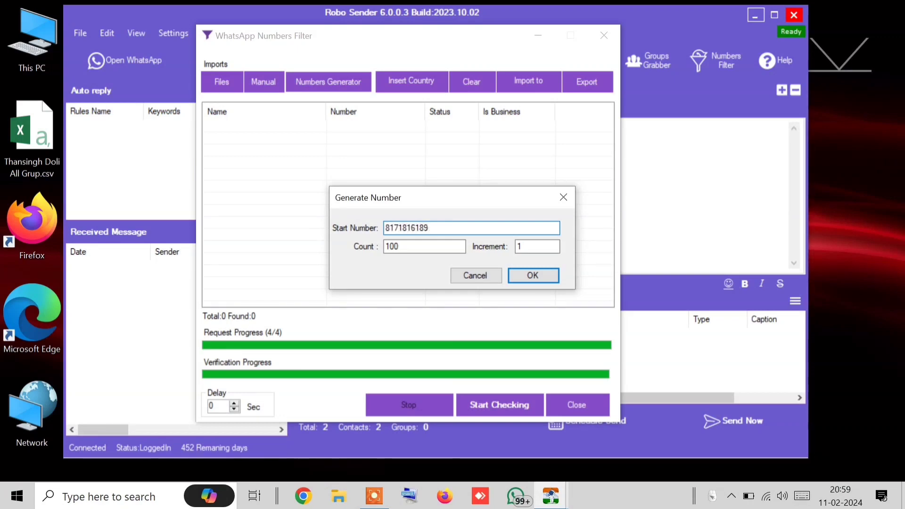
double_click(519, 244)
drag(419, 228, 428, 228)
click(529, 274)
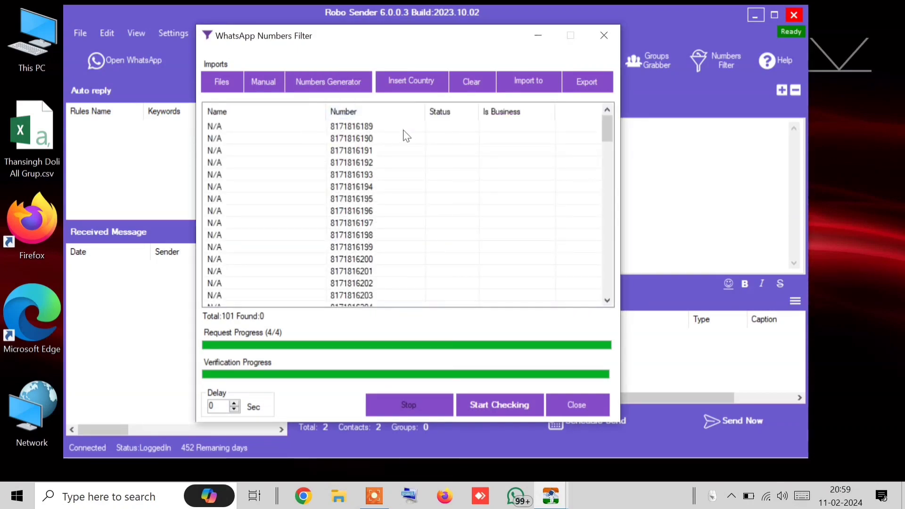
Prefix every number with country code 91 and check all 101 on WhatsApp, finding 44
click(396, 81)
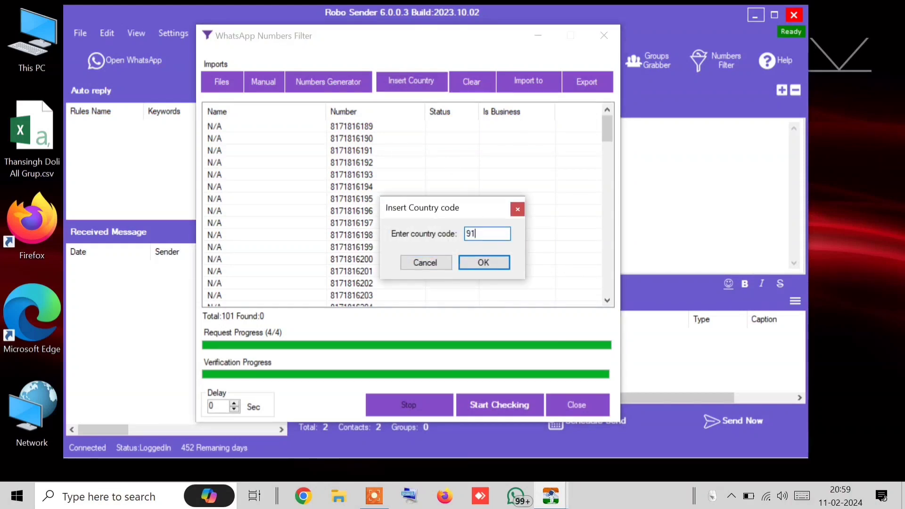
click(489, 261)
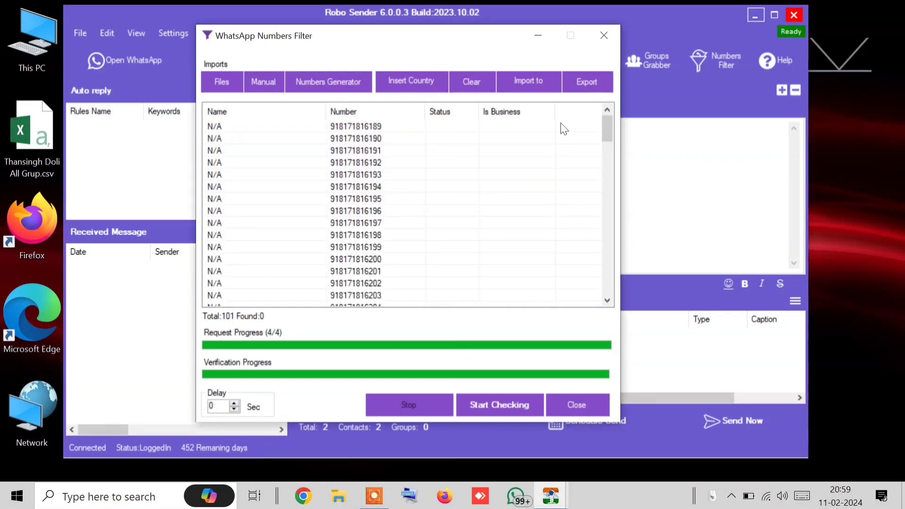
click(490, 406)
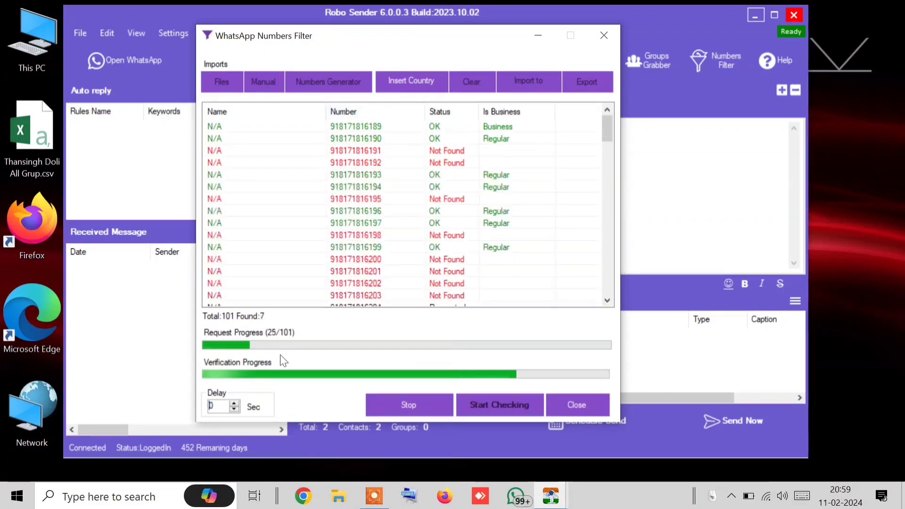
click(234, 402)
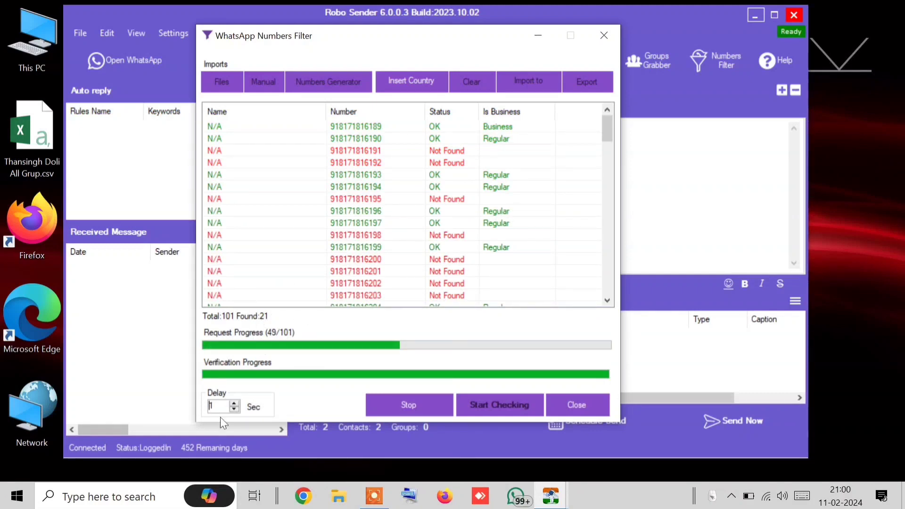
click(235, 409)
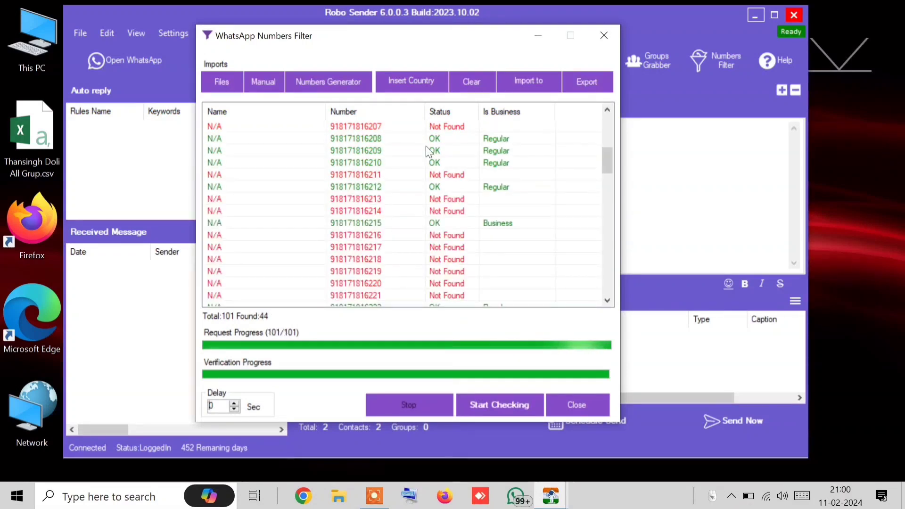
Scroll the checked results, inspecting a Regular and a Business row, then show the Export choices
scroll(430, 140, up, 6)
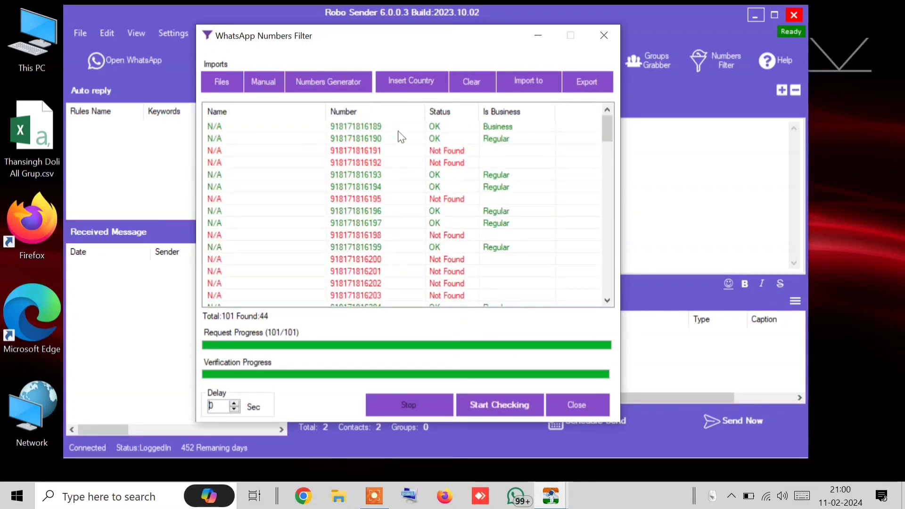
scroll(401, 137, down, 20)
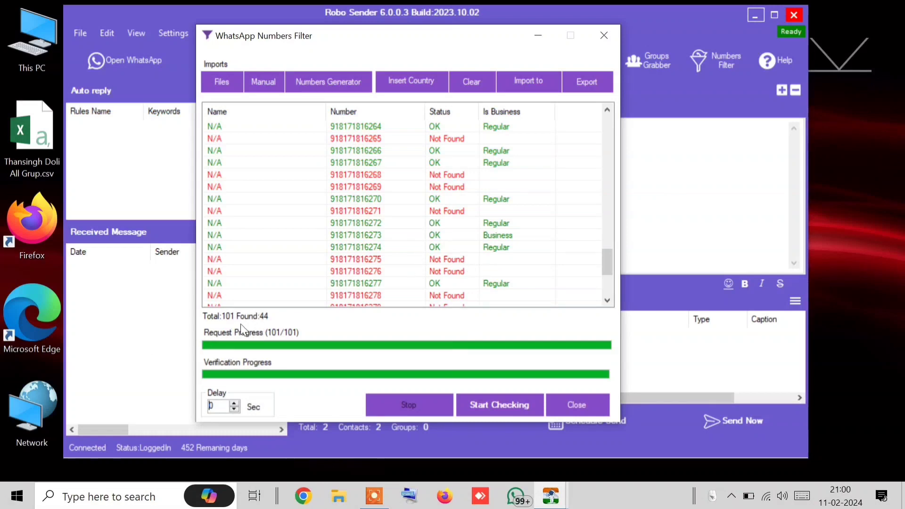
scroll(422, 243, up, 10)
scroll(422, 243, up, 9)
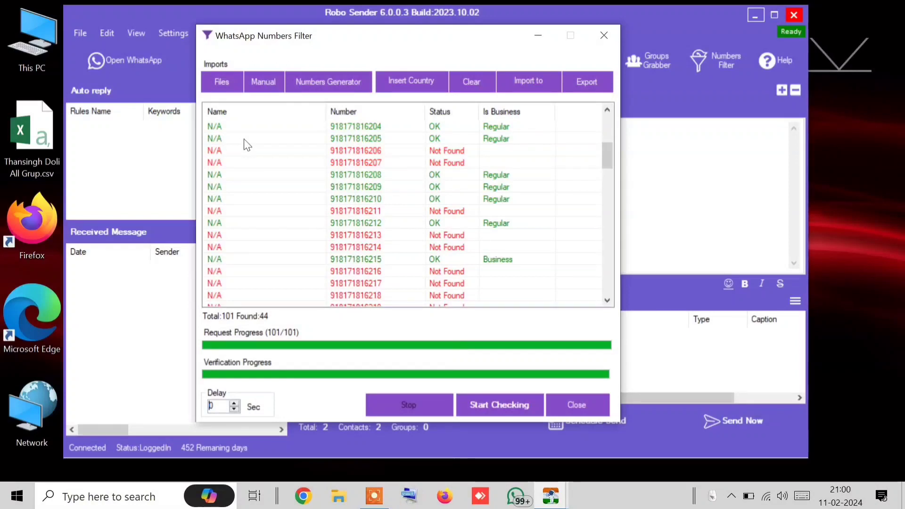
scroll(337, 270, up, 5)
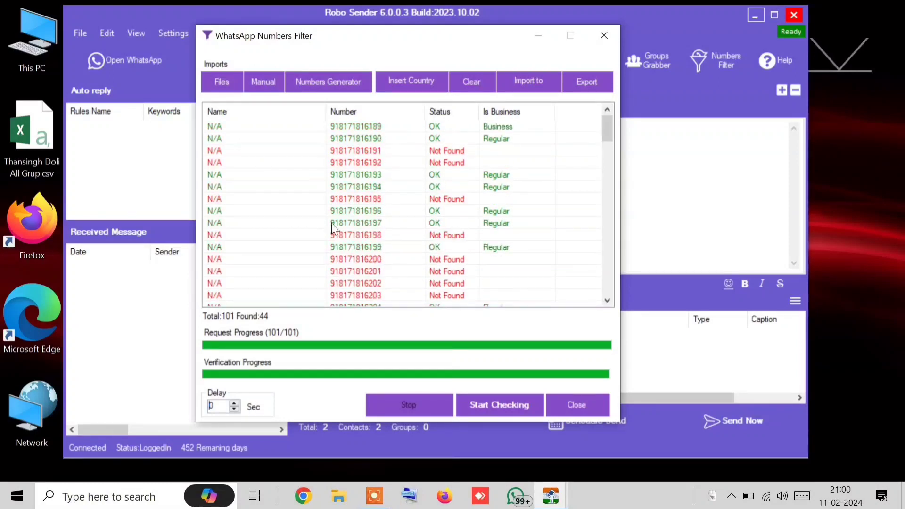
click(353, 137)
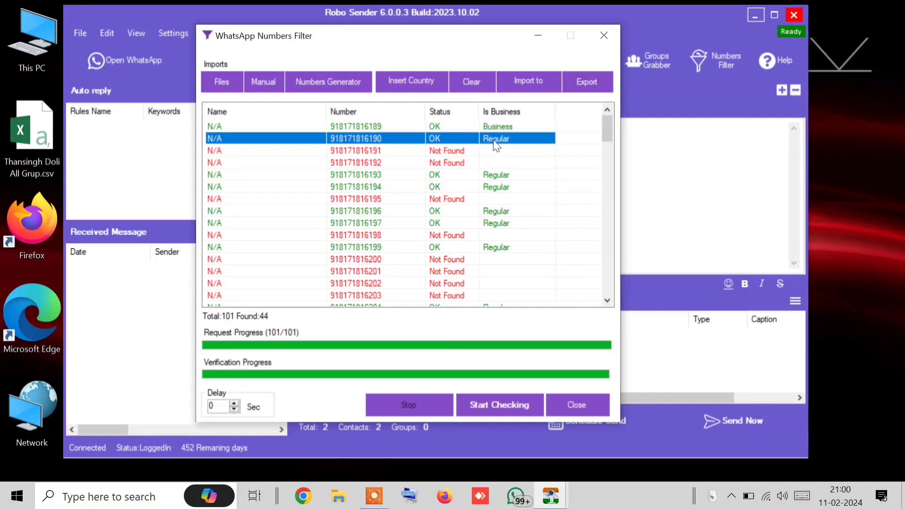
scroll(499, 146, down, 8)
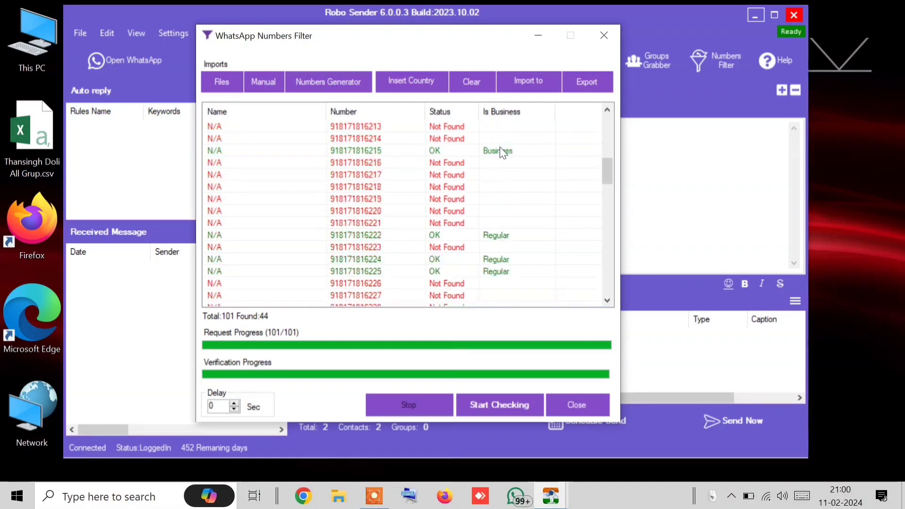
click(378, 151)
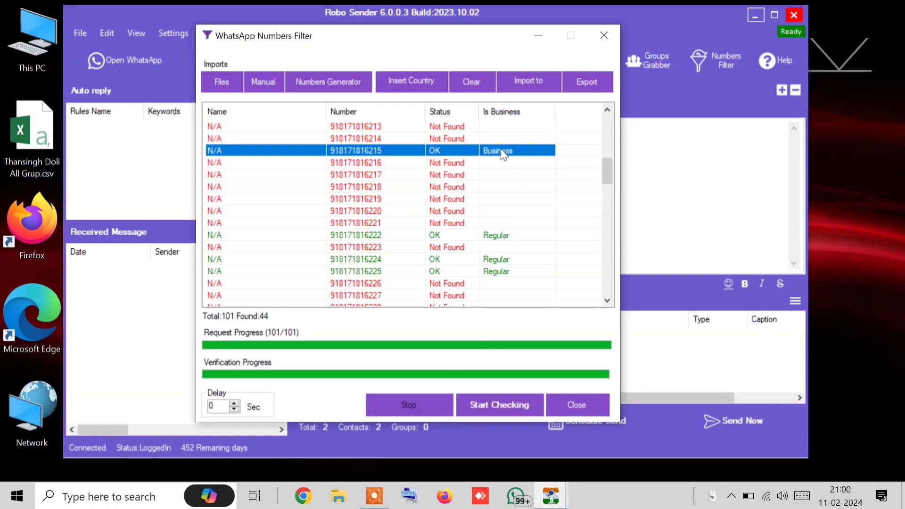
scroll(529, 234, down, 20)
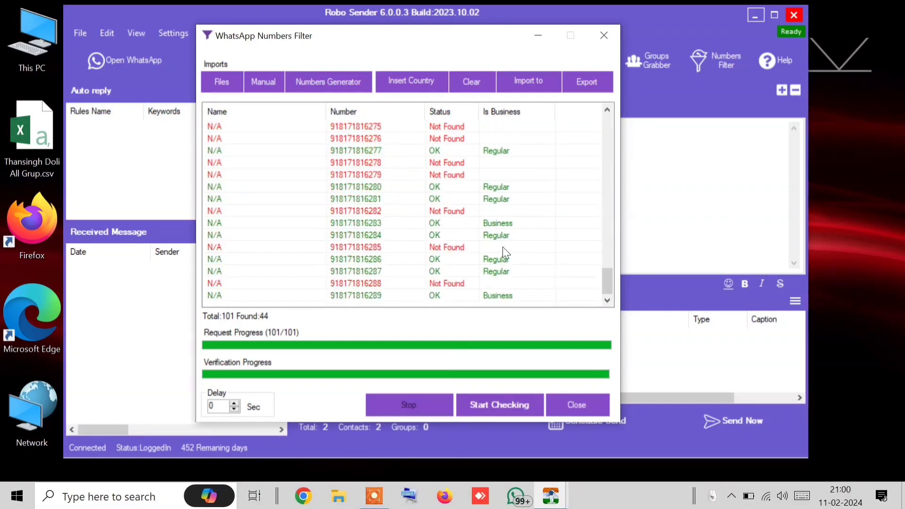
click(587, 81)
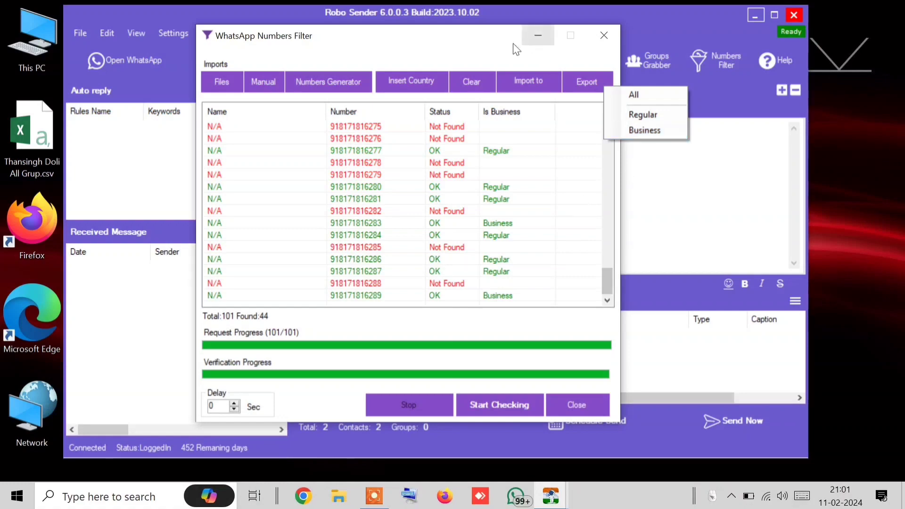
Import the verified numbers into the WhatsApp Numbers sending list, bringing it to 92 contacts
click(456, 51)
drag(473, 41, 771, 189)
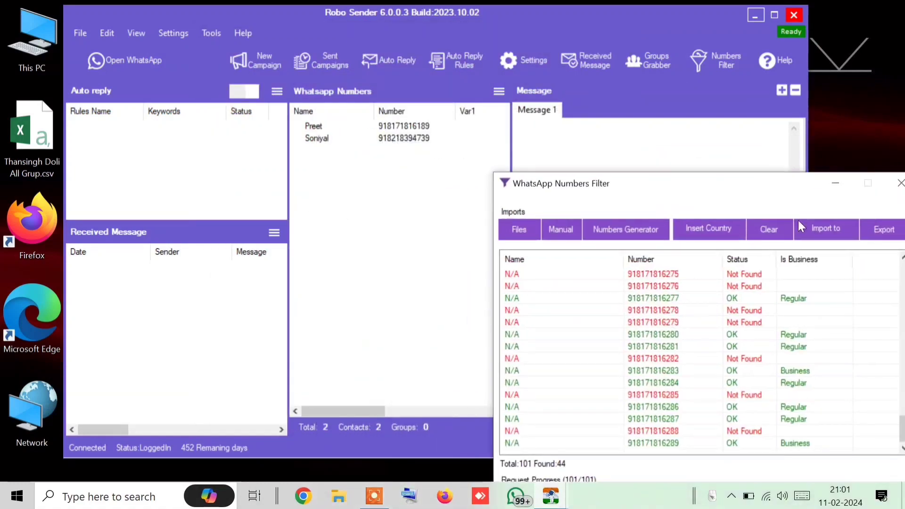
click(827, 231)
drag(421, 151, 422, 201)
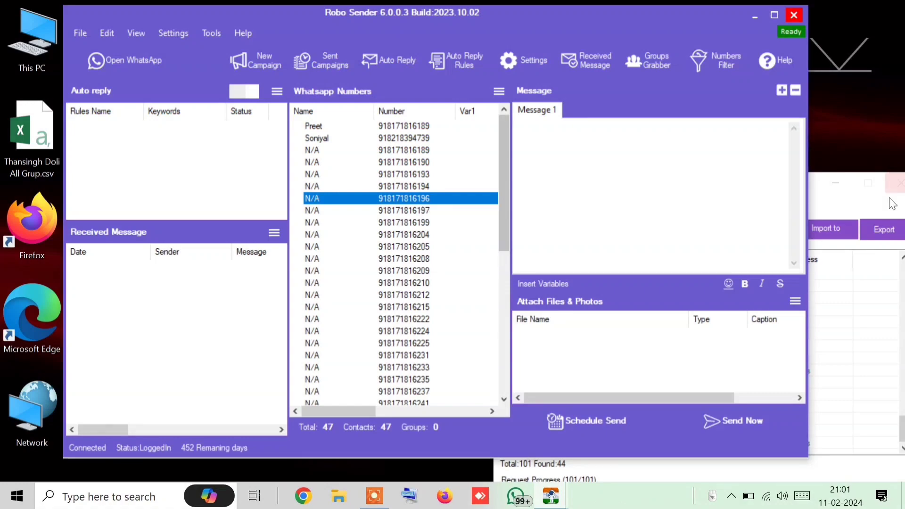
click(812, 184)
drag(811, 184, 481, 45)
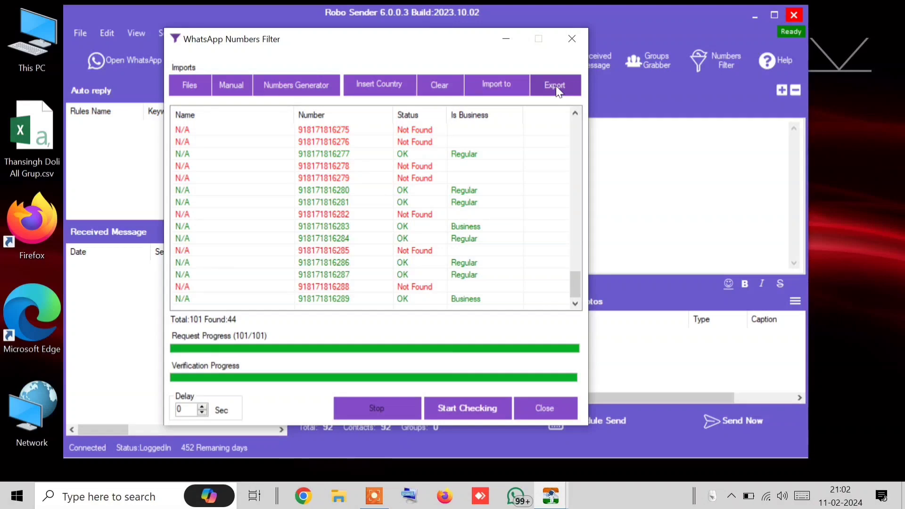
click(556, 86)
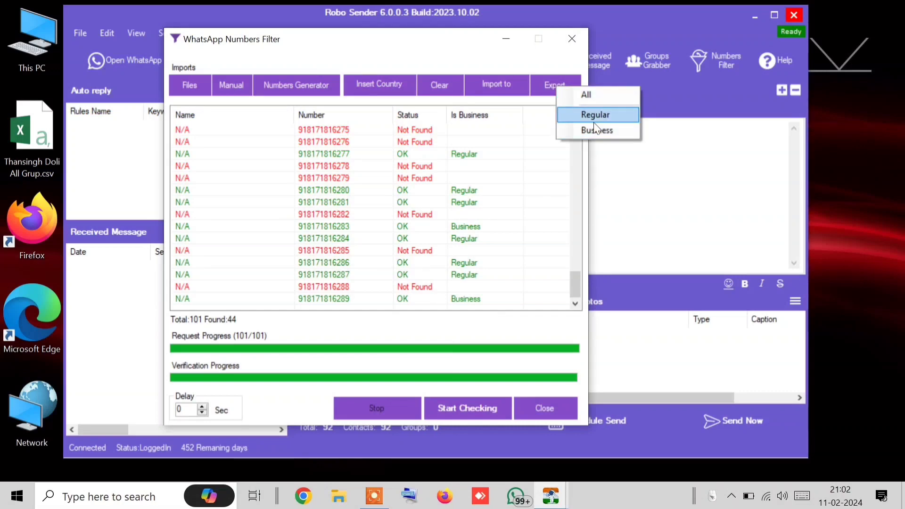
Export the Business numbers to Desktop bizwap.txt, replacing the old file, and close the Numbers Filter
click(605, 134)
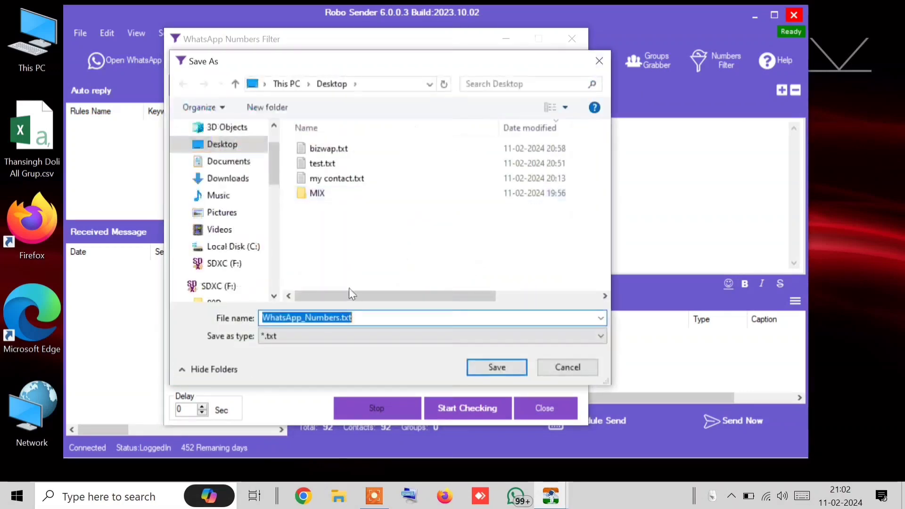
click(338, 149)
click(497, 367)
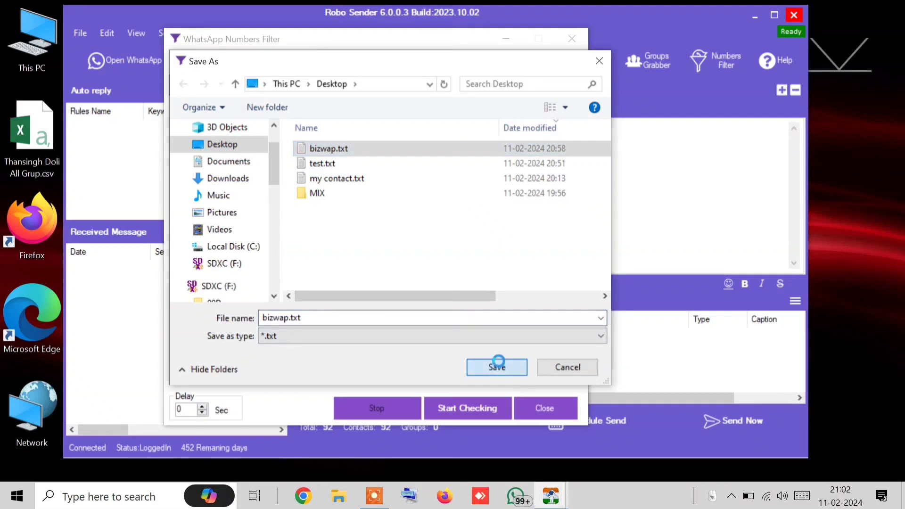
click(487, 248)
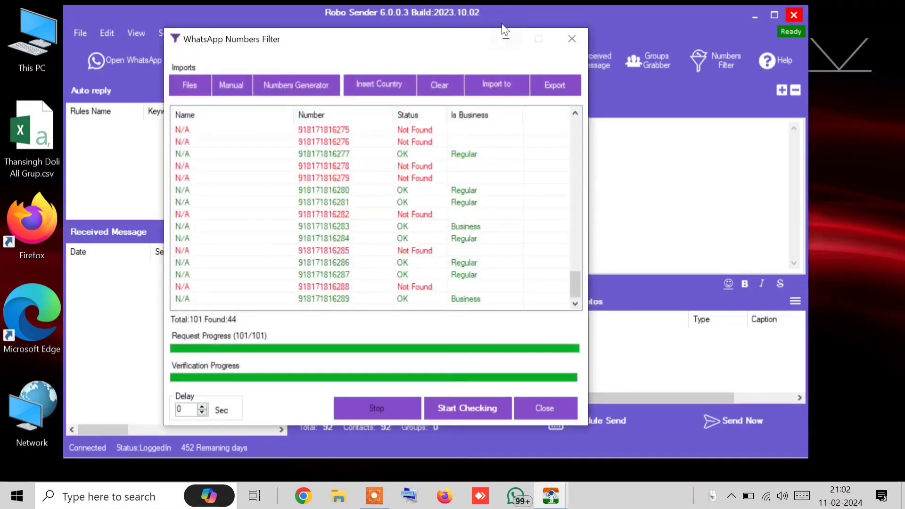
click(571, 39)
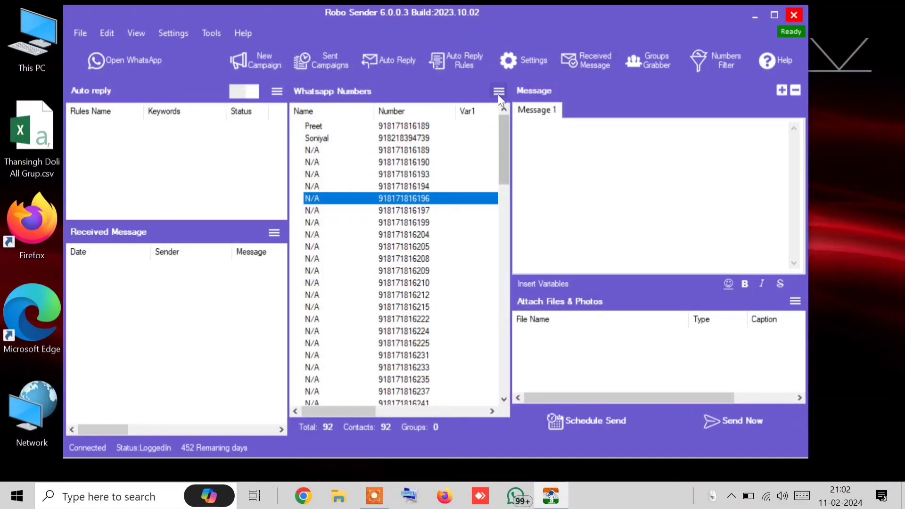
click(498, 92)
click(535, 208)
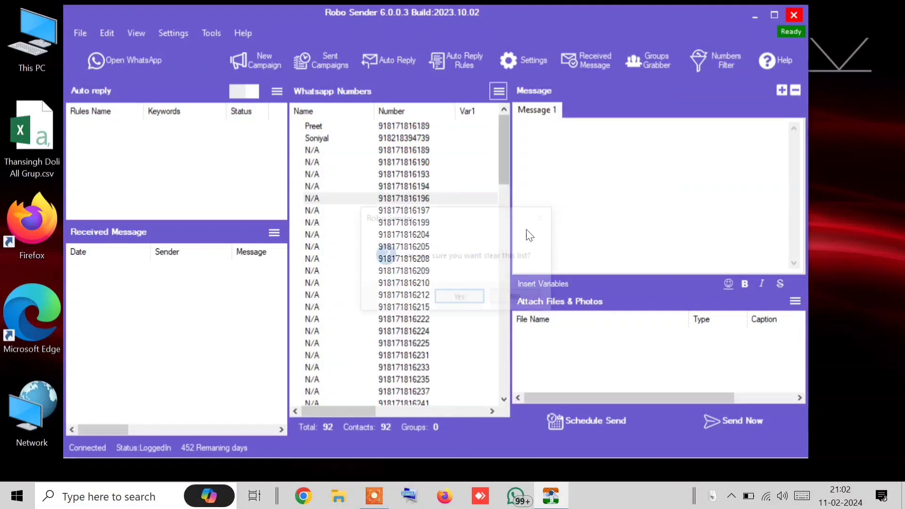
click(465, 298)
click(499, 93)
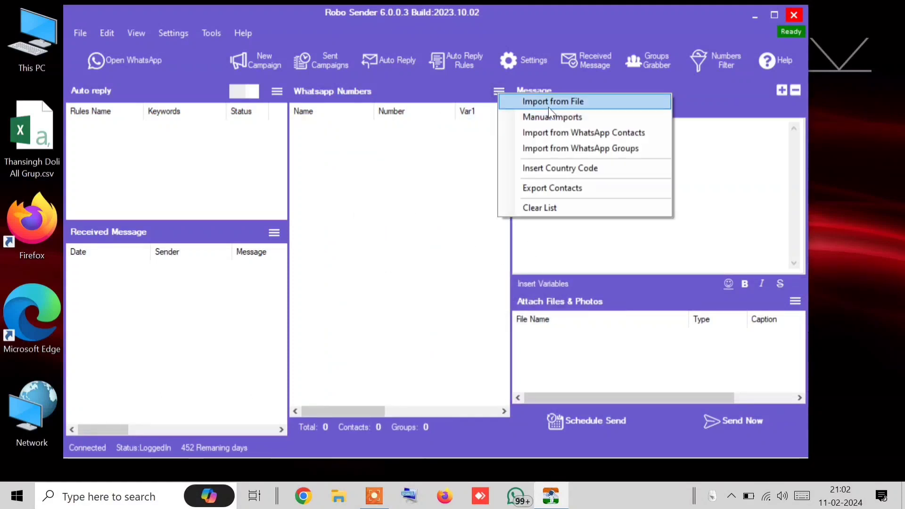
click(547, 105)
click(472, 84)
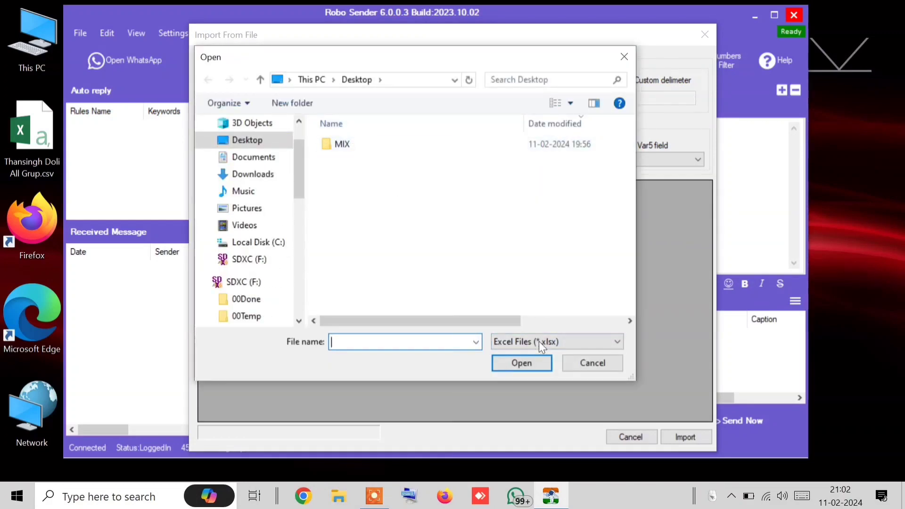
click(538, 341)
click(526, 376)
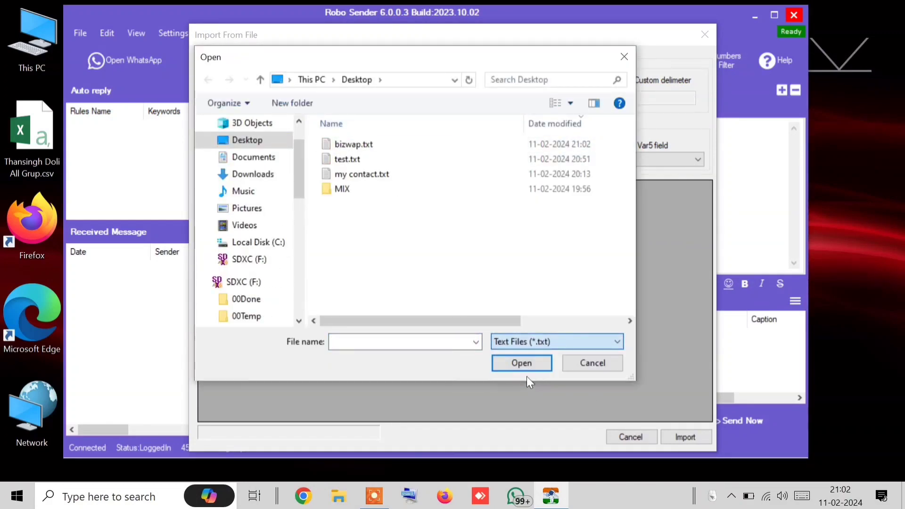
double_click(353, 145)
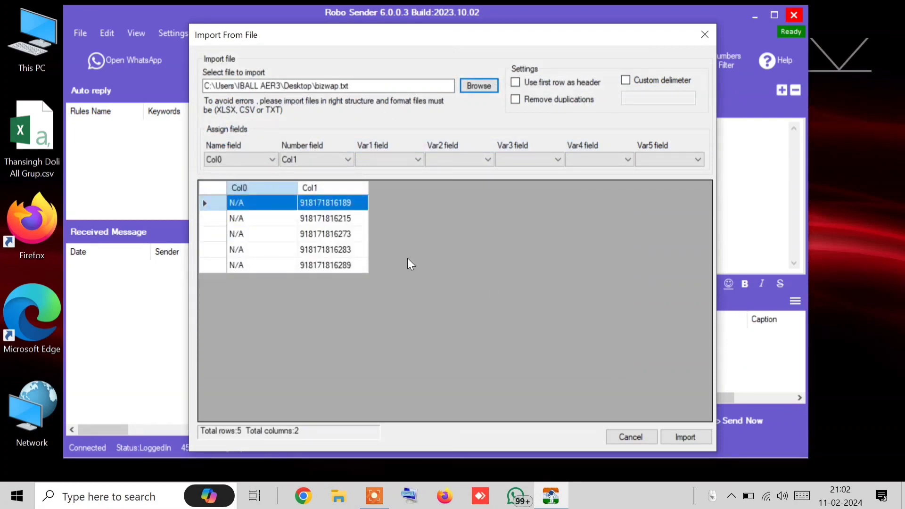
click(695, 443)
click(440, 138)
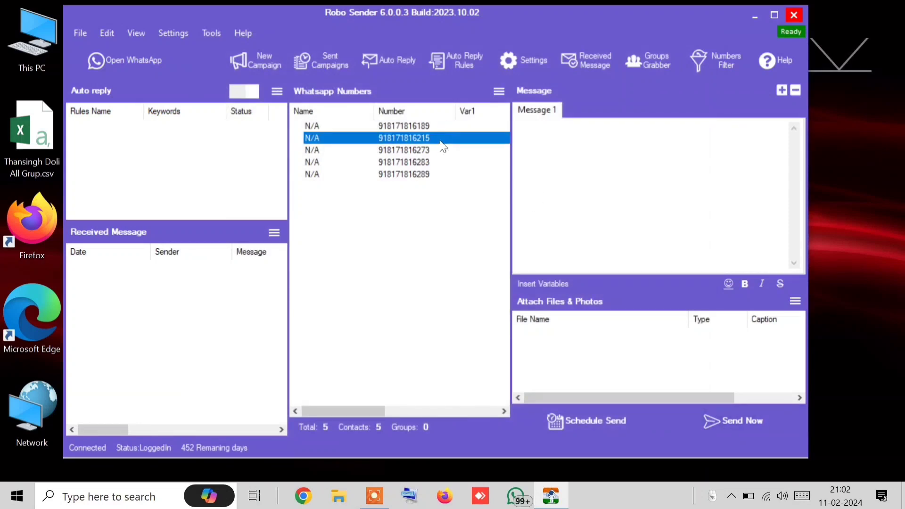
click(440, 125)
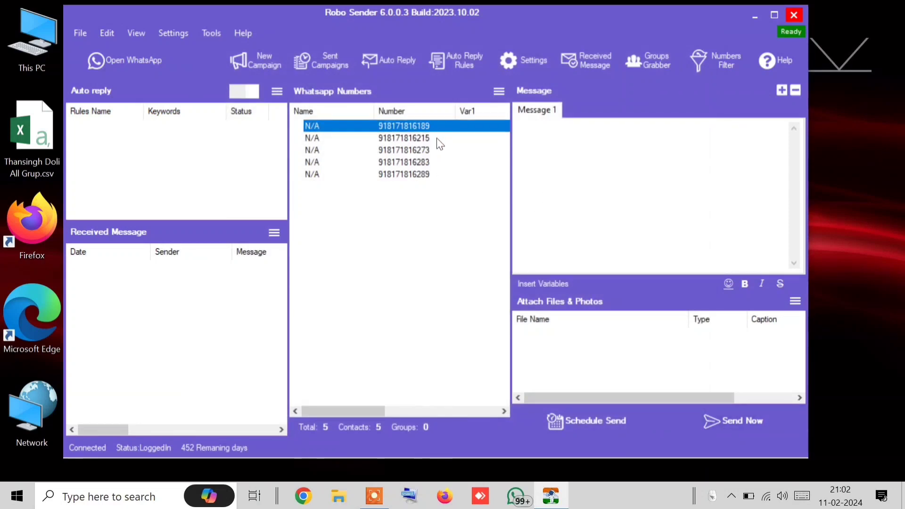
click(433, 138)
click(414, 149)
Select all five numbers and use Clear List to leave Total 0, Contacts 0
click(420, 174)
click(421, 188)
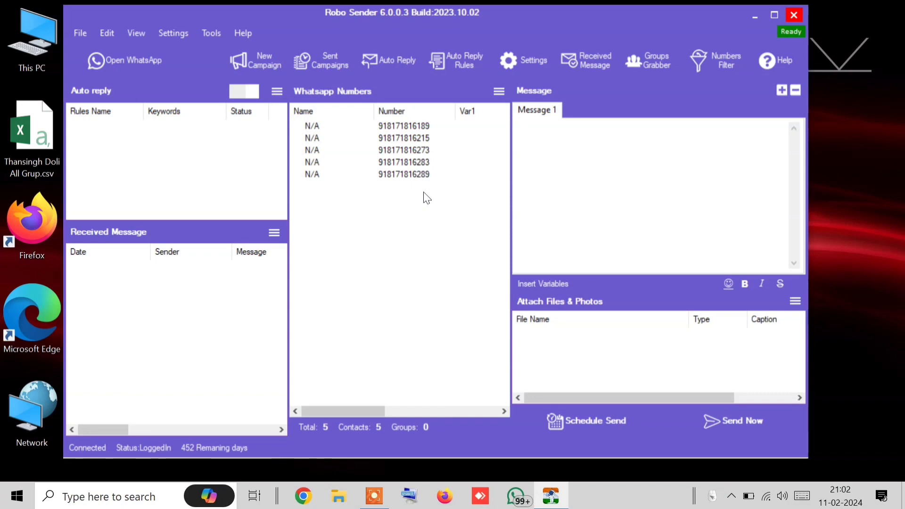
drag(424, 196, 391, 120)
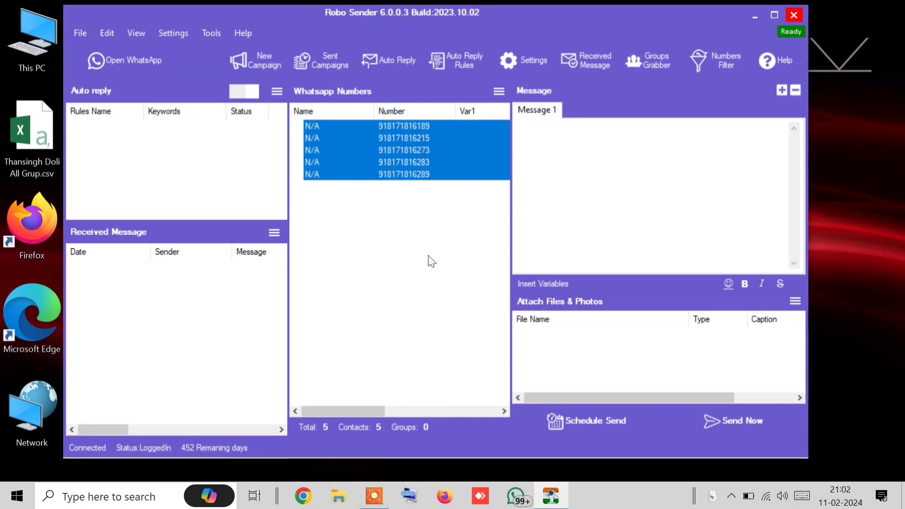
click(498, 91)
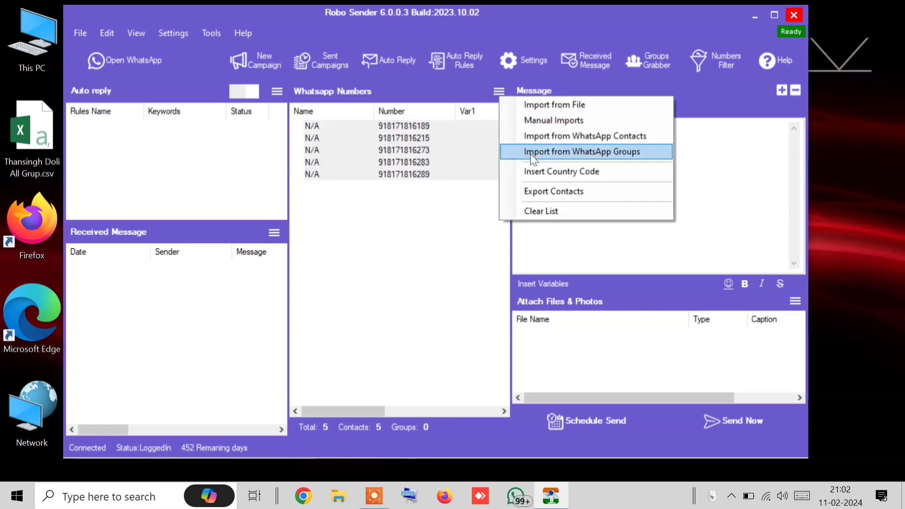
click(567, 216)
click(457, 299)
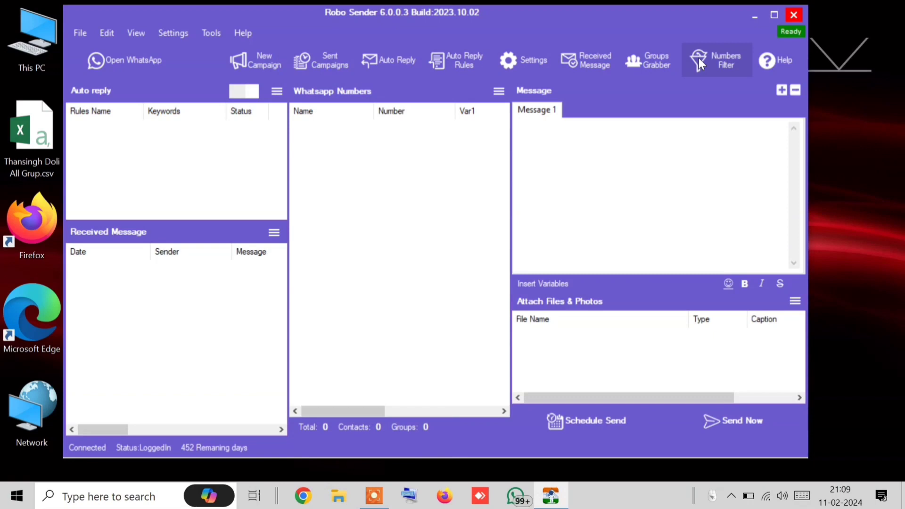
In Settings, keep Fast connection speed and set the wait between messages to 1–10 seconds
click(534, 73)
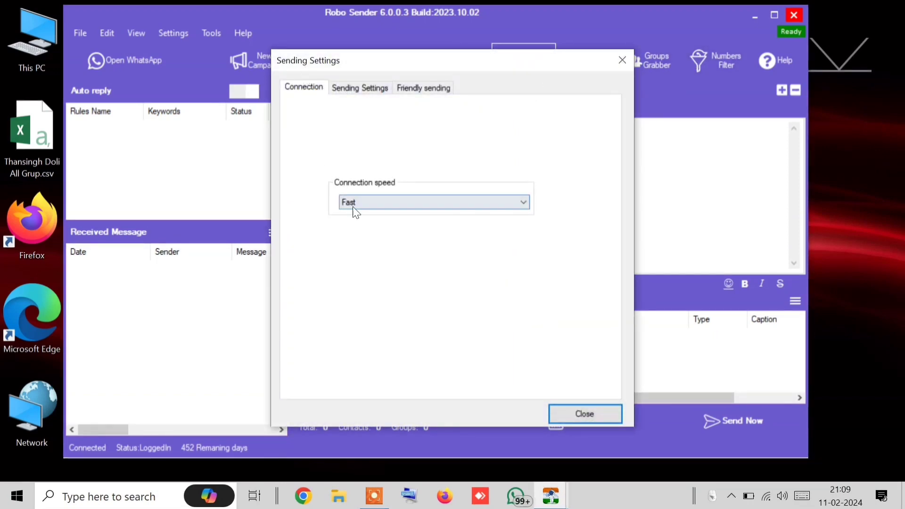
click(368, 204)
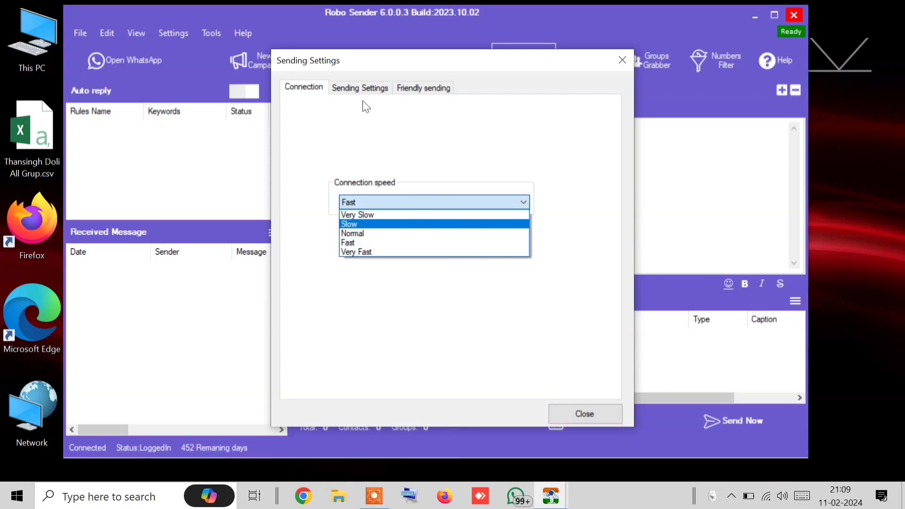
click(362, 86)
click(370, 89)
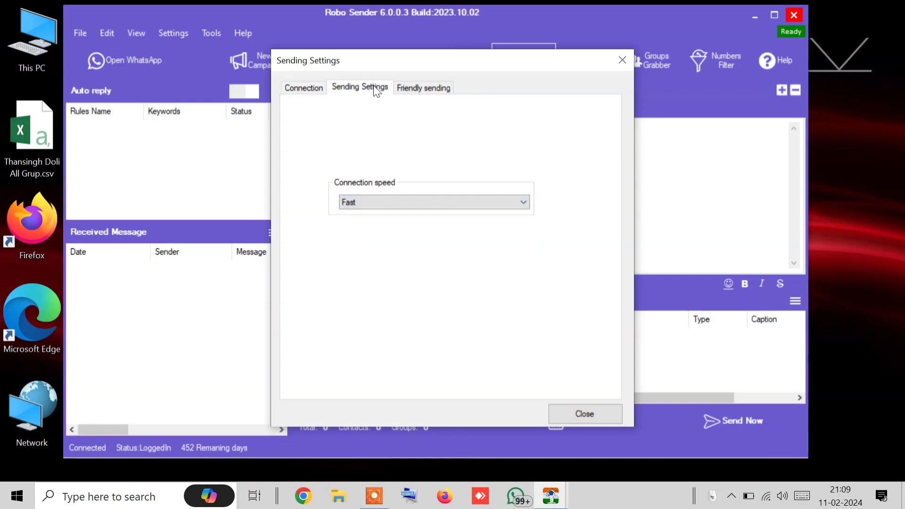
double_click(387, 182)
text(1)
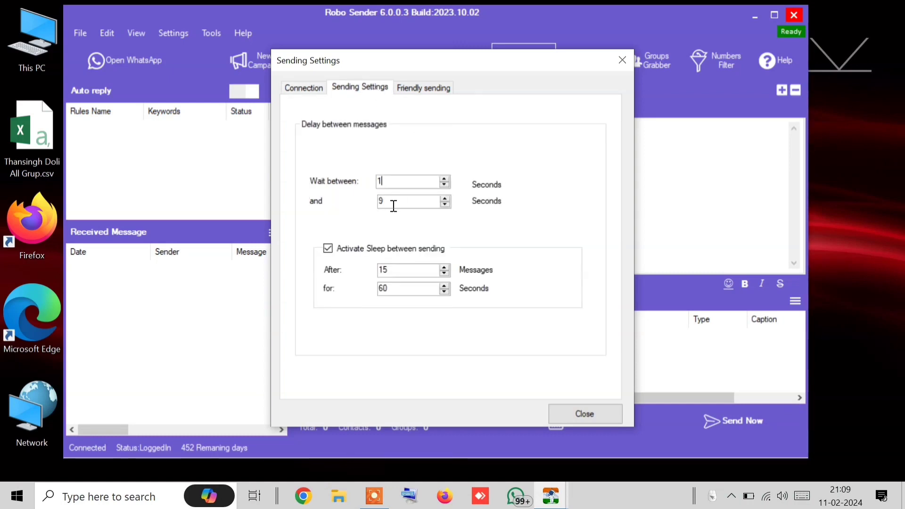
double_click(387, 202)
text(9)
click(447, 198)
Set sending to sleep after every 10 messages and show the Friendly sending options
click(443, 274)
click(444, 275)
click(444, 274)
click(444, 274)
click(443, 275)
click(418, 87)
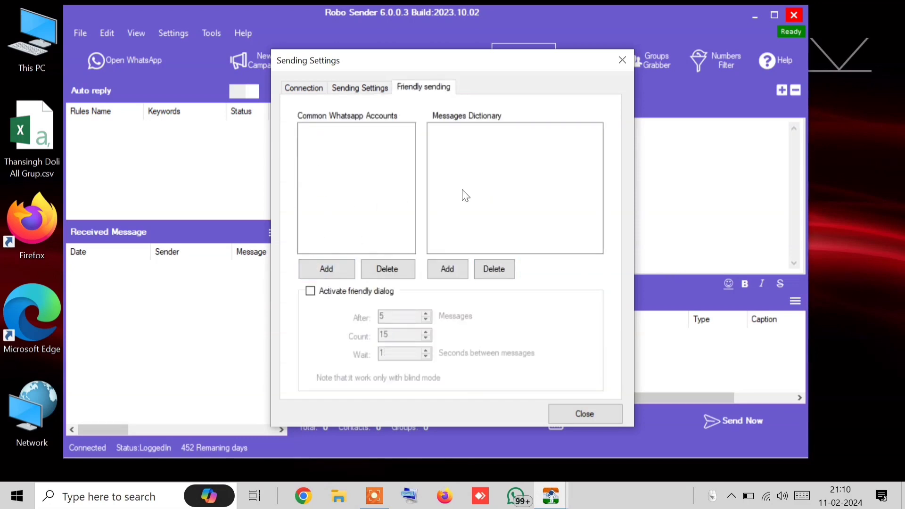
Add two familiar account phone numbers to the Common Whatsapp Accounts list
click(311, 268)
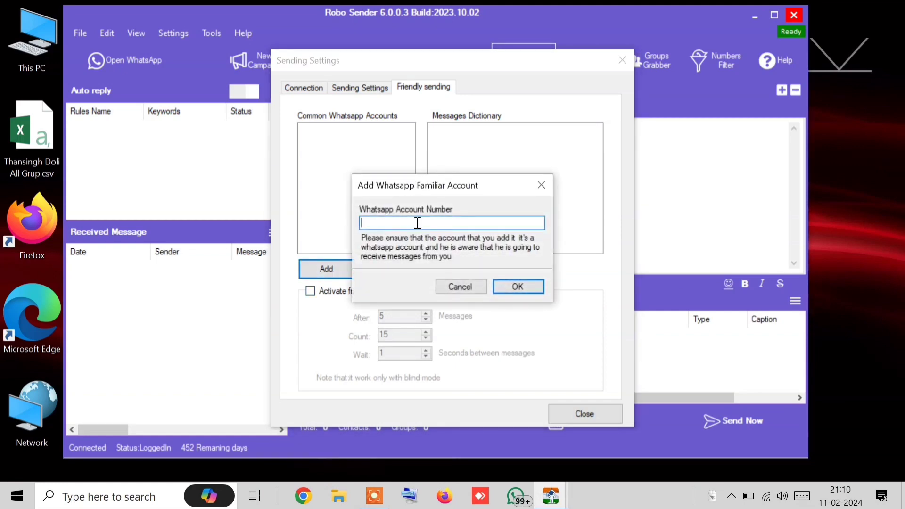
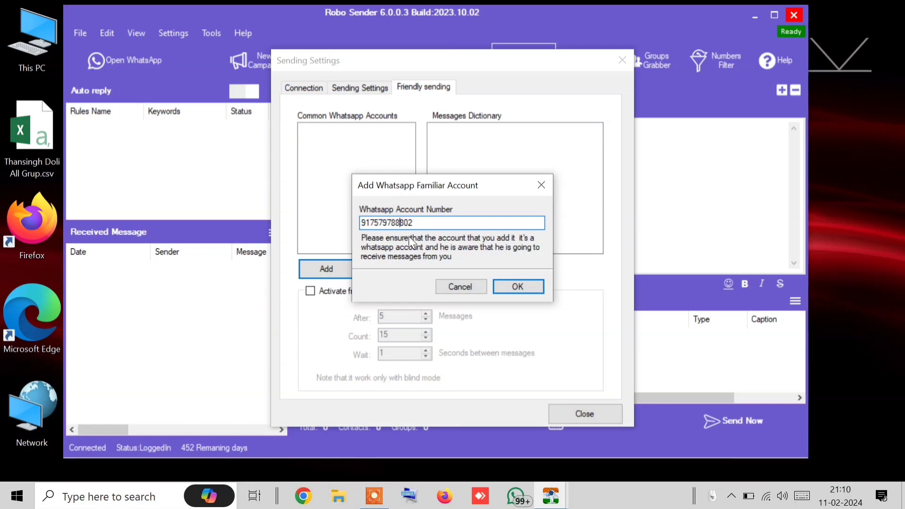
click(518, 286)
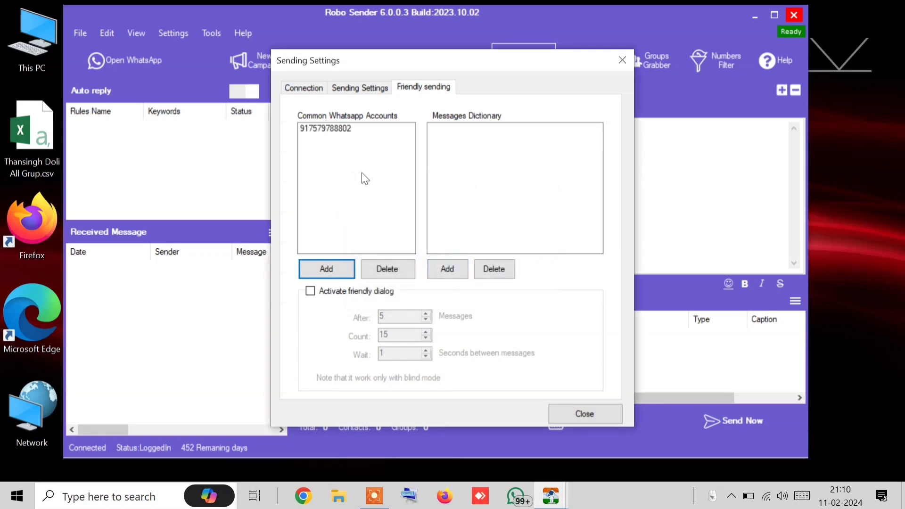
click(324, 269)
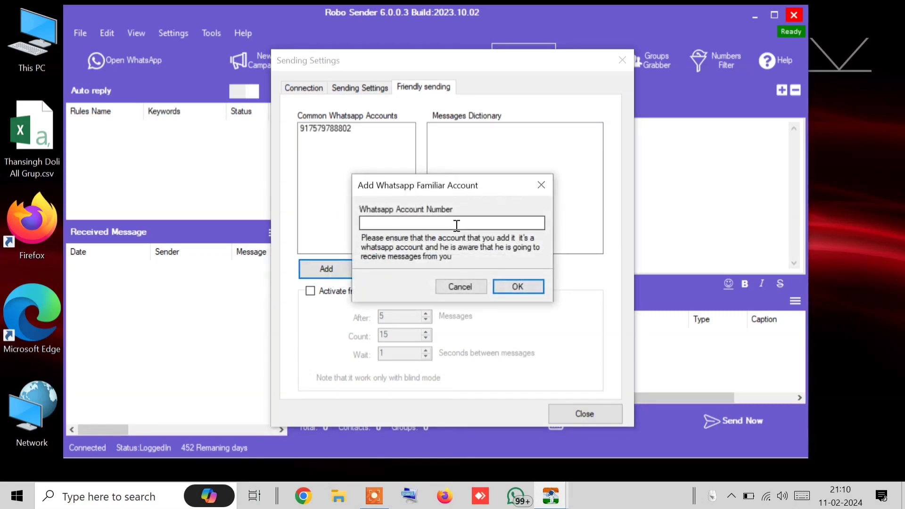
click(455, 224)
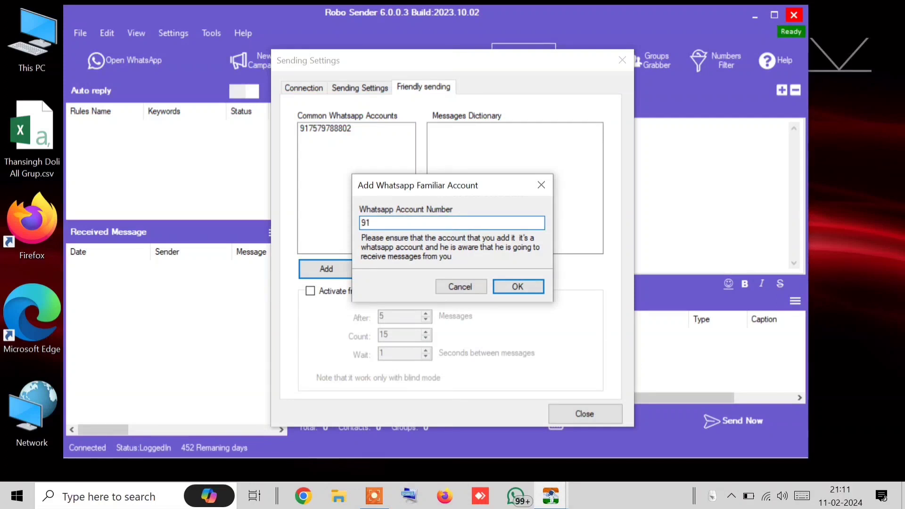
click(514, 287)
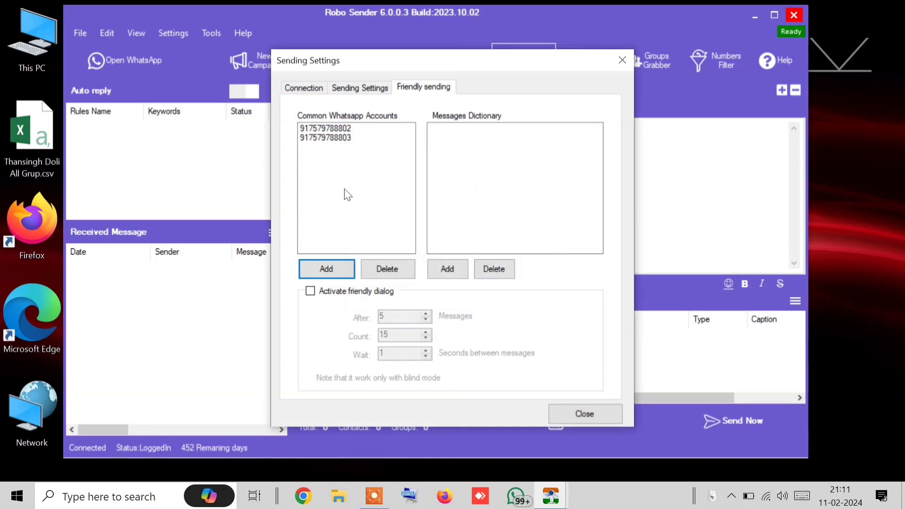
Add the messages 'hello ji' and 'hiii' to the Messages Dictionary
click(459, 268)
text(he)
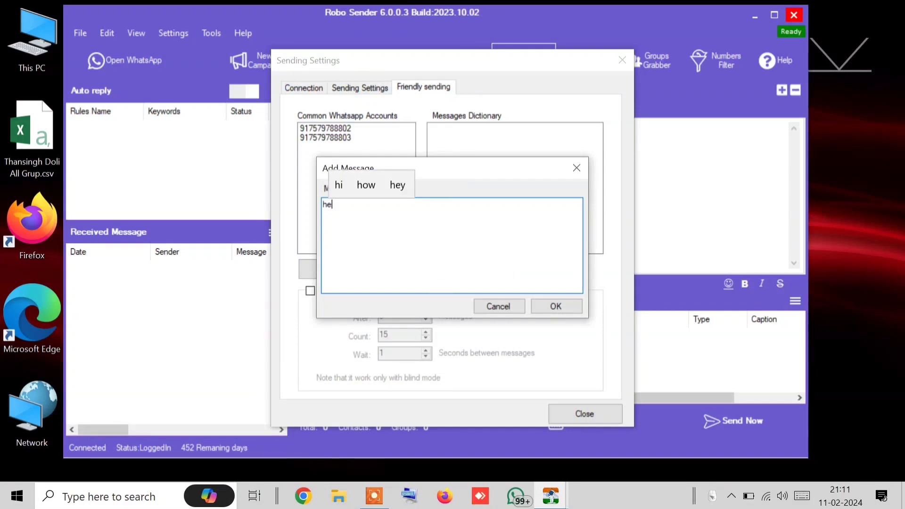
text(llo ji)
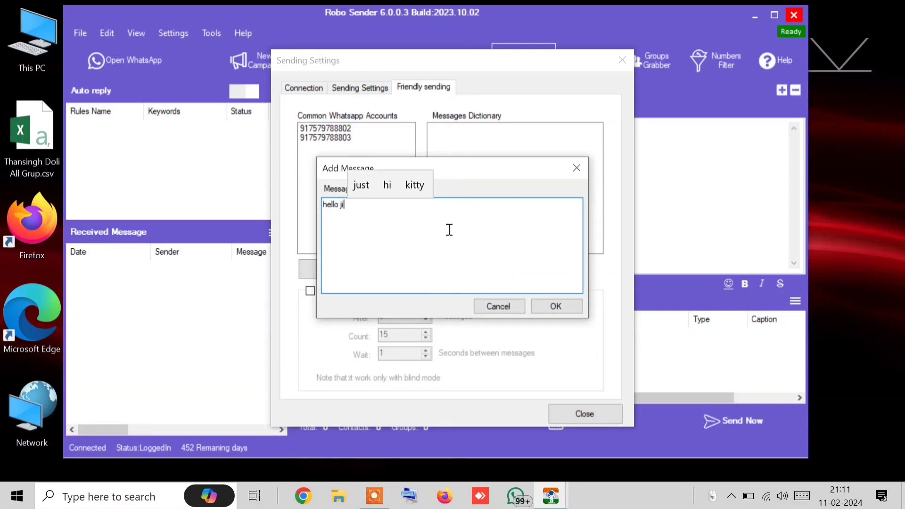
click(561, 310)
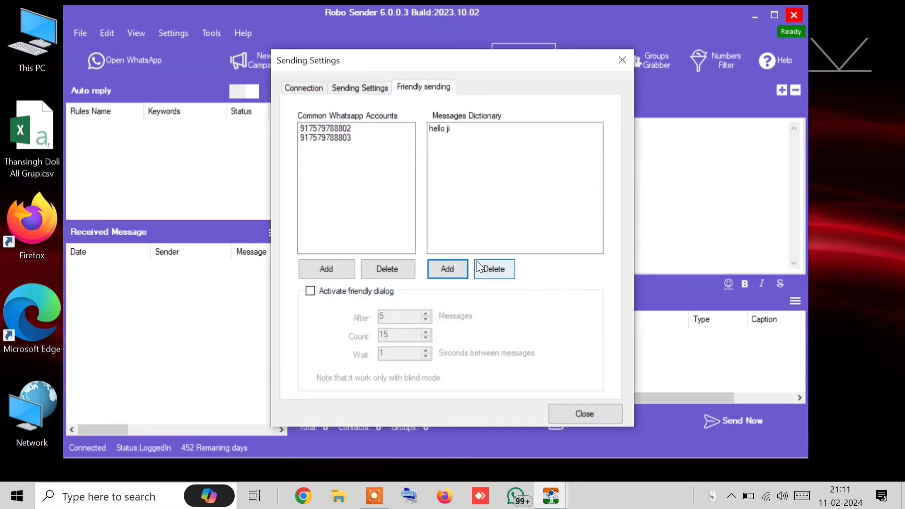
click(450, 267)
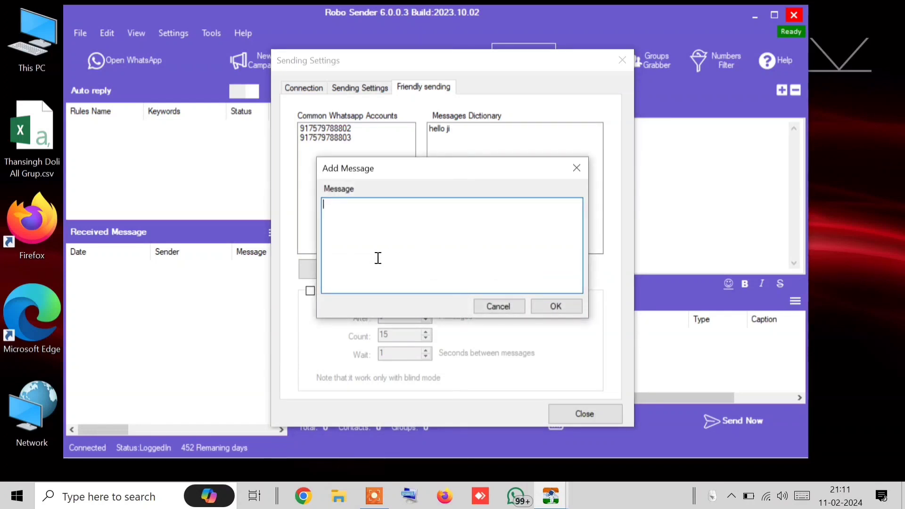
text(hiiii)
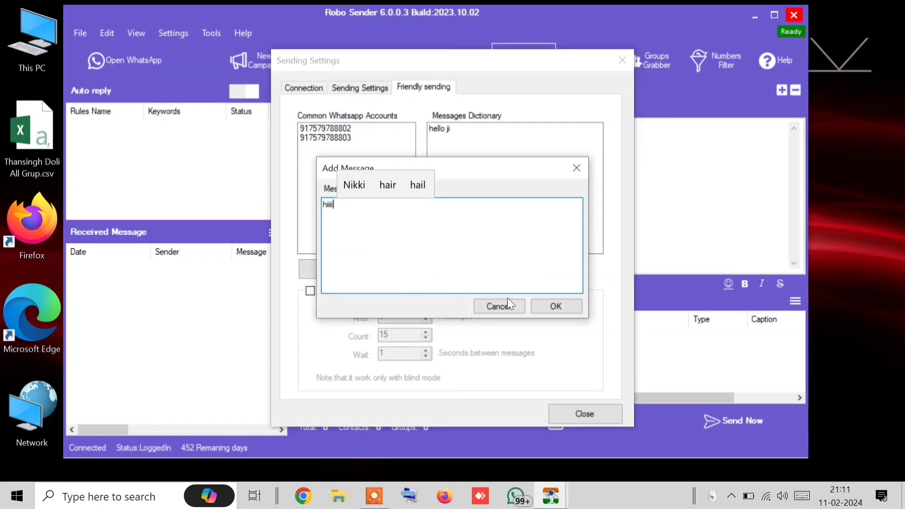
click(549, 307)
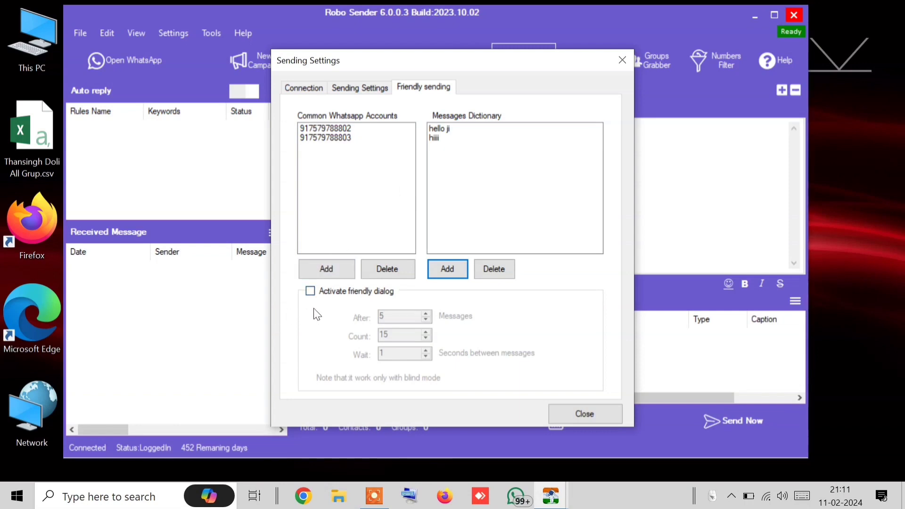
Activate the friendly dialog and raise its Wait between messages to 10 seconds
click(310, 291)
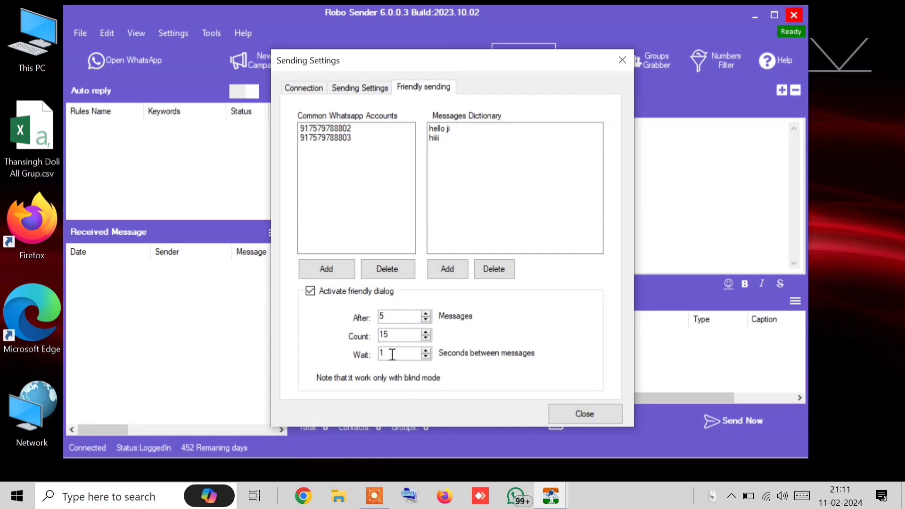
double_click(385, 335)
double_click(383, 353)
double_click(391, 317)
click(351, 181)
double_click(426, 351)
double_click(426, 350)
Review the message delay and connection speed settings, ending on the message delay settings
click(370, 88)
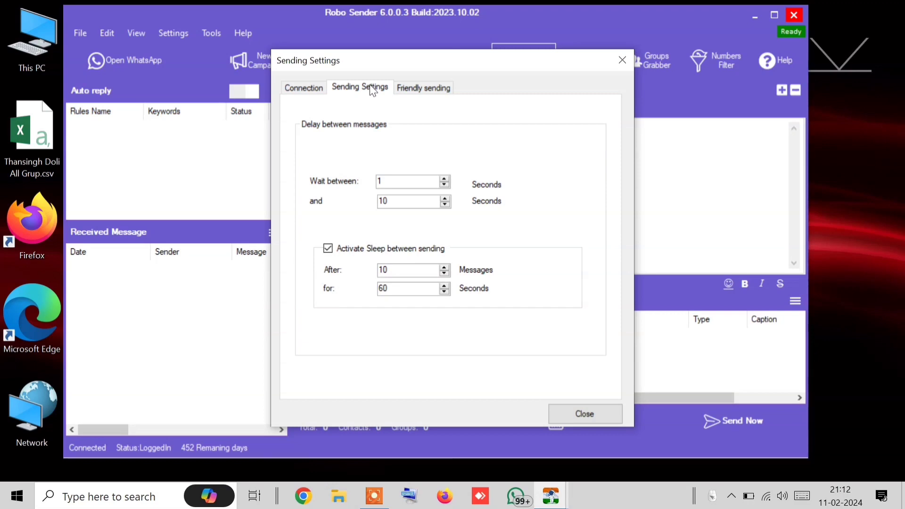
click(303, 89)
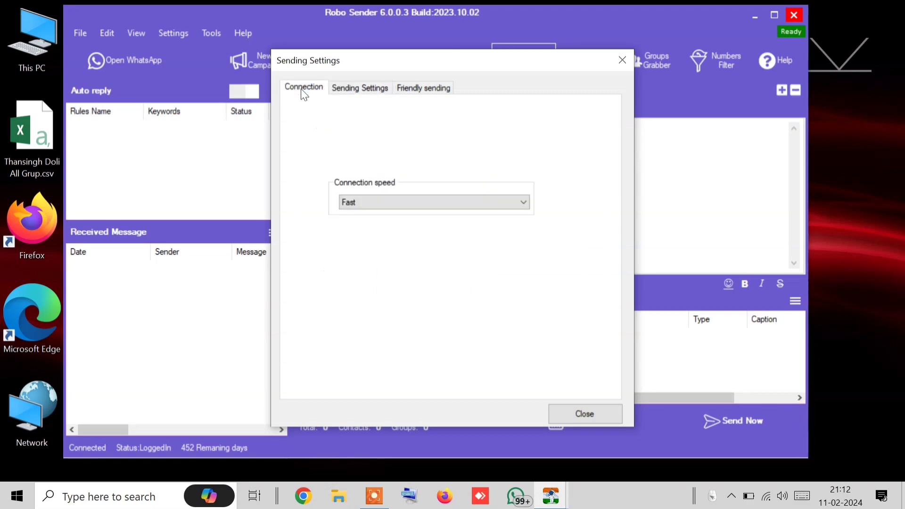
click(333, 87)
click(441, 88)
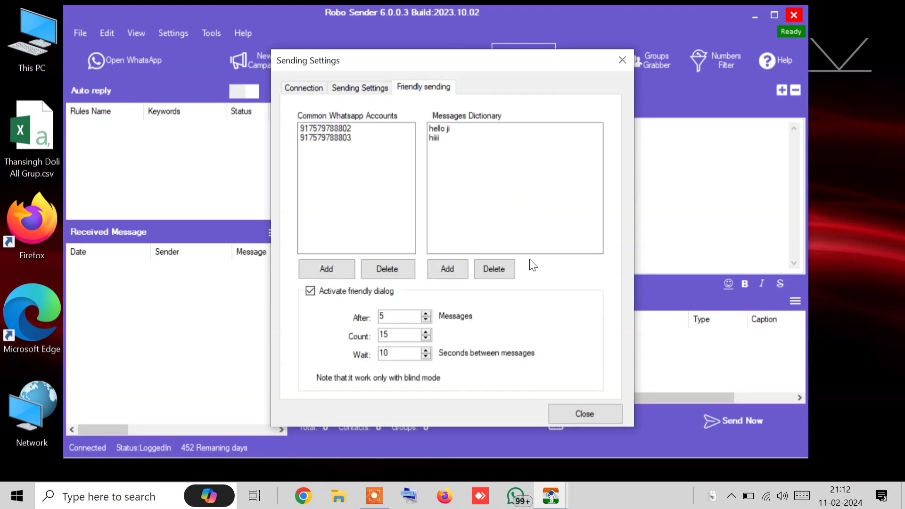
click(363, 89)
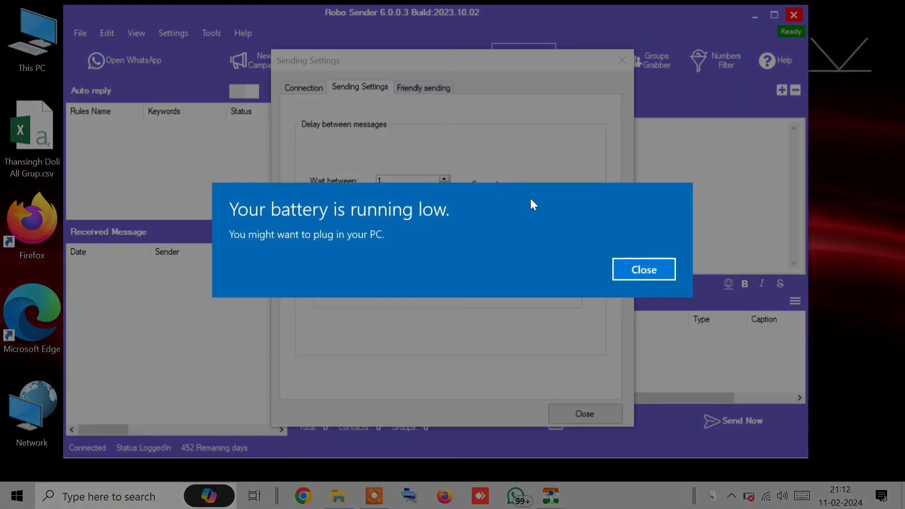
Dismiss the low-battery notice, revisit the Friendly sending tab, then close Sending Settings
click(640, 267)
click(423, 89)
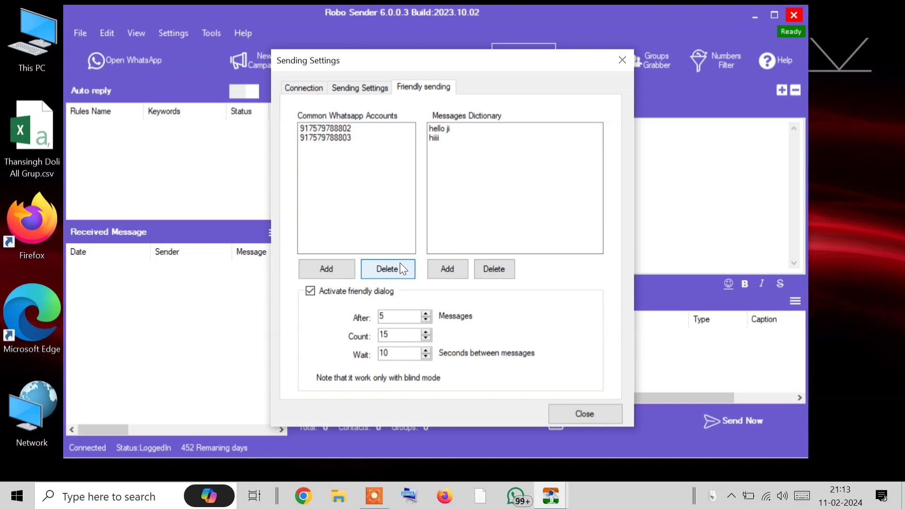
click(570, 421)
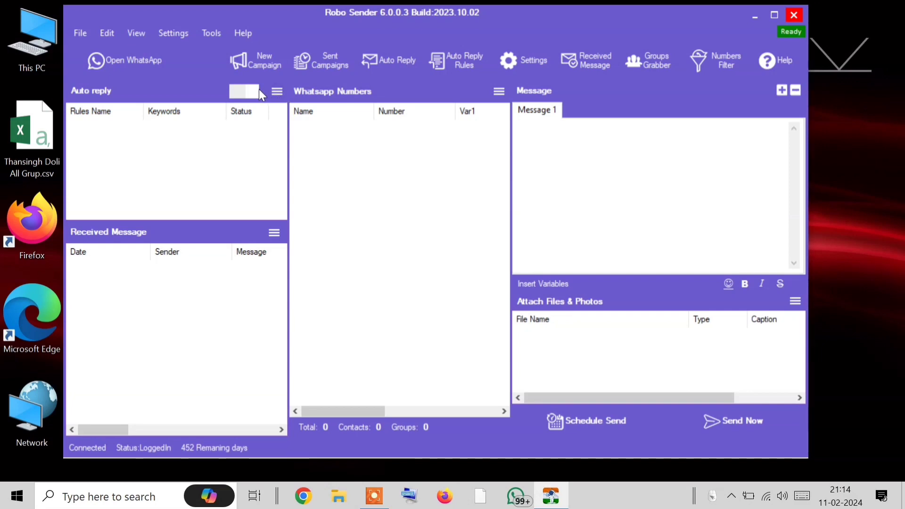
Turn on Auto reply and review the three received messages in the Received Messages window
click(236, 92)
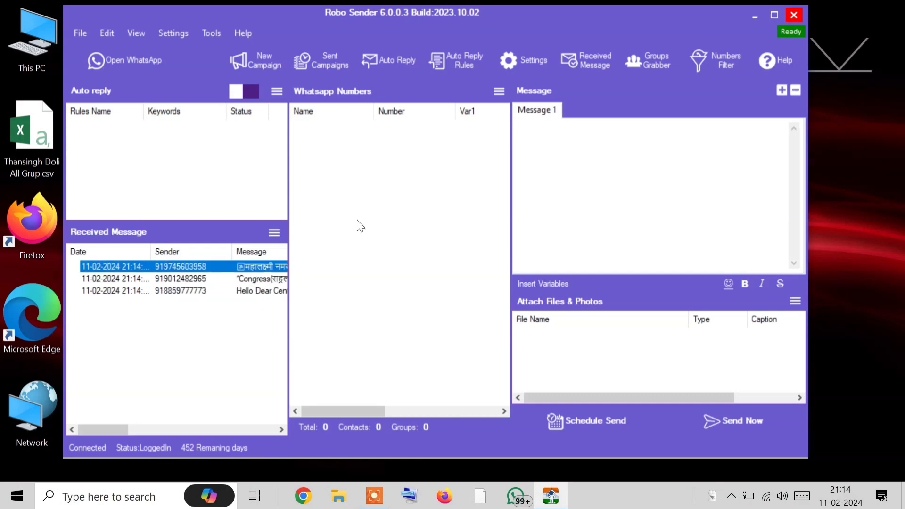
click(589, 60)
click(256, 157)
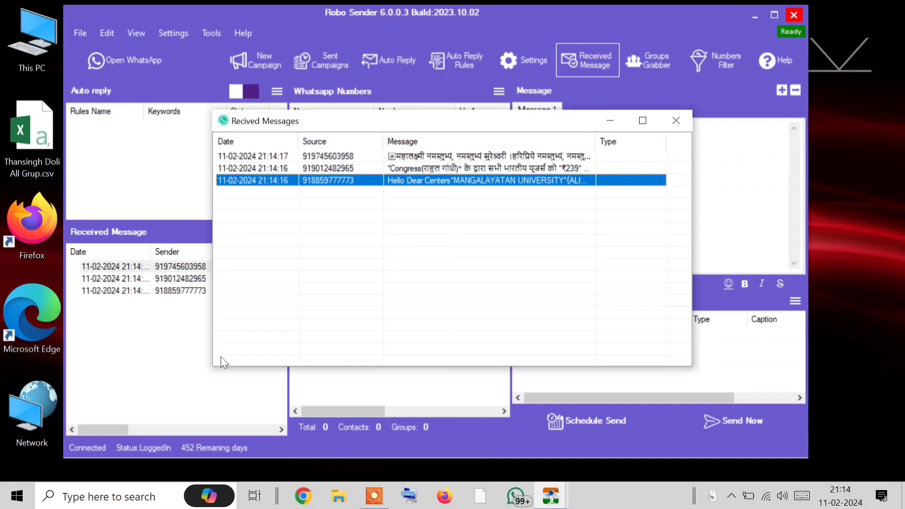
click(679, 115)
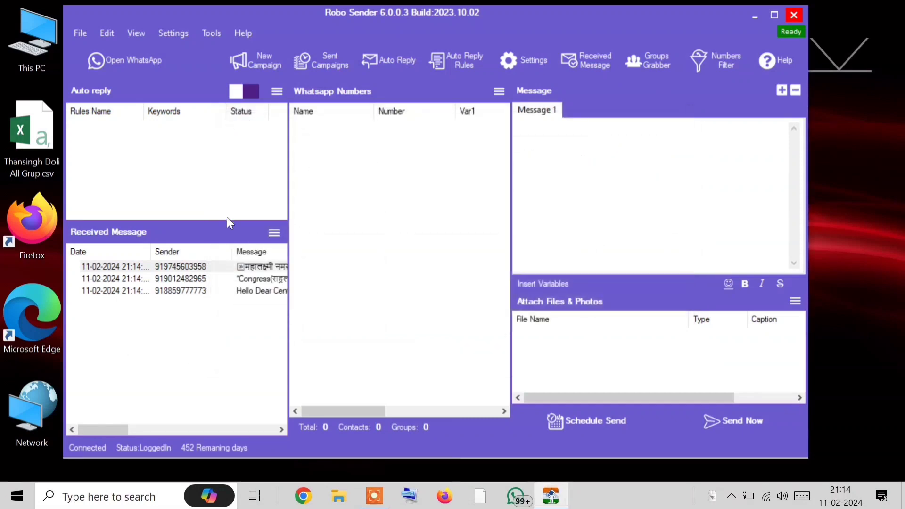
Bring up the Received Message panel's options menu
click(274, 232)
click(96, 242)
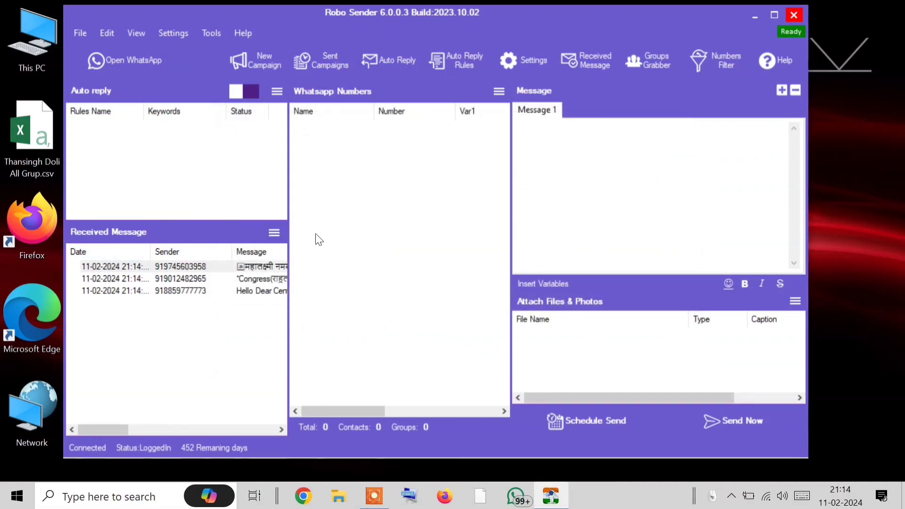
click(274, 233)
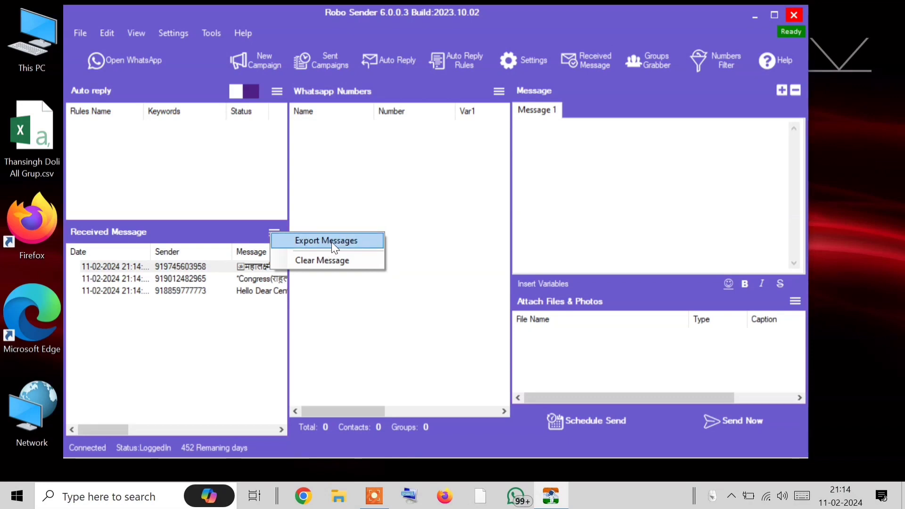
Choose Export Messages for the received messages, then cancel the Save As dialog
click(330, 241)
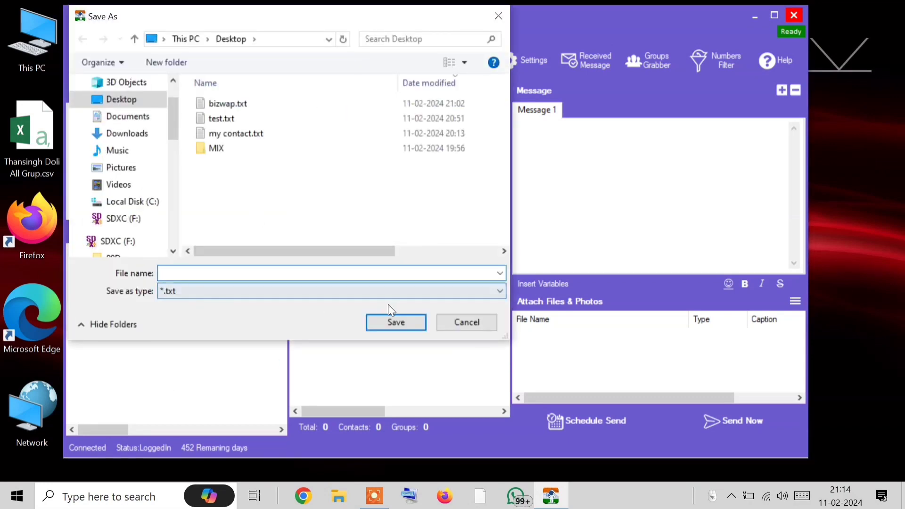
click(463, 320)
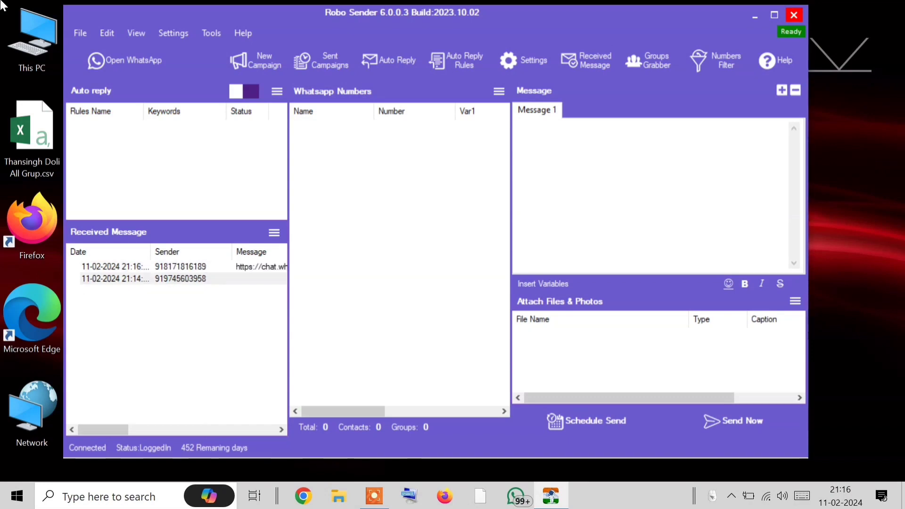
Join the NewEra Leadership UK Pre Launching 2024 group from the shared invite link
click(120, 67)
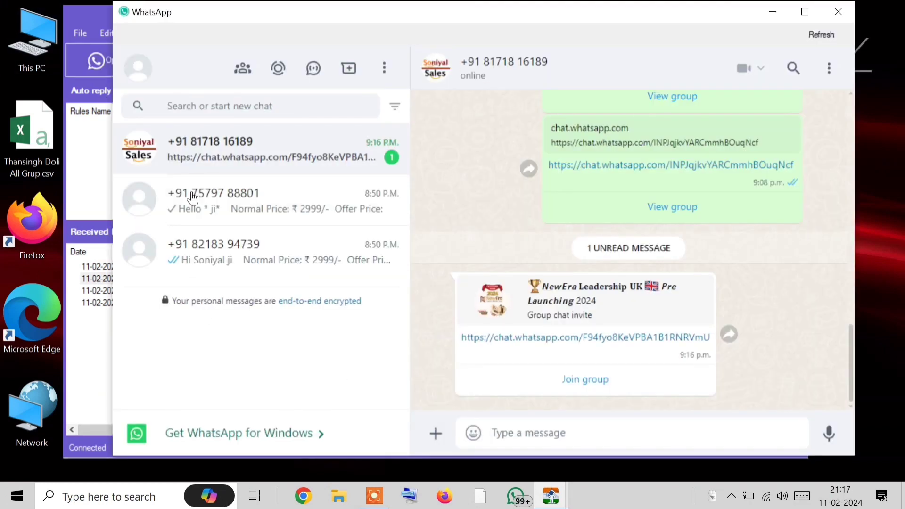
click(567, 383)
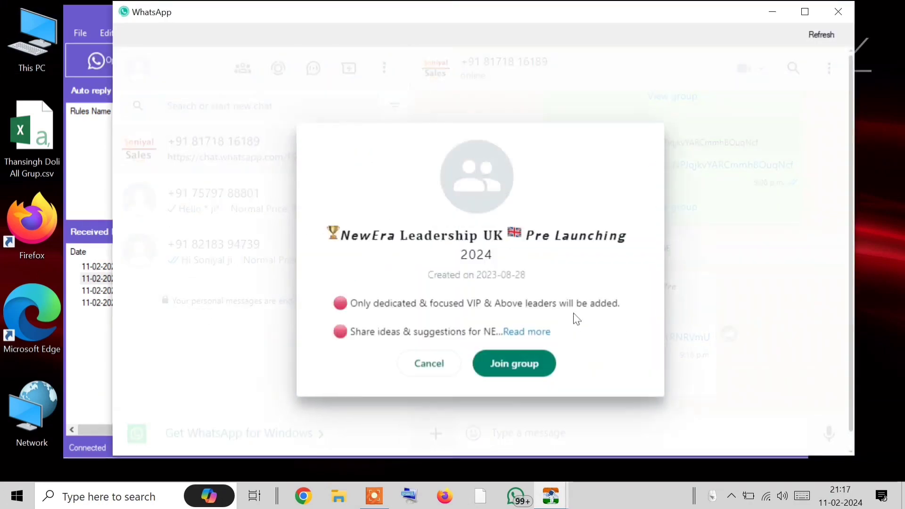
click(519, 364)
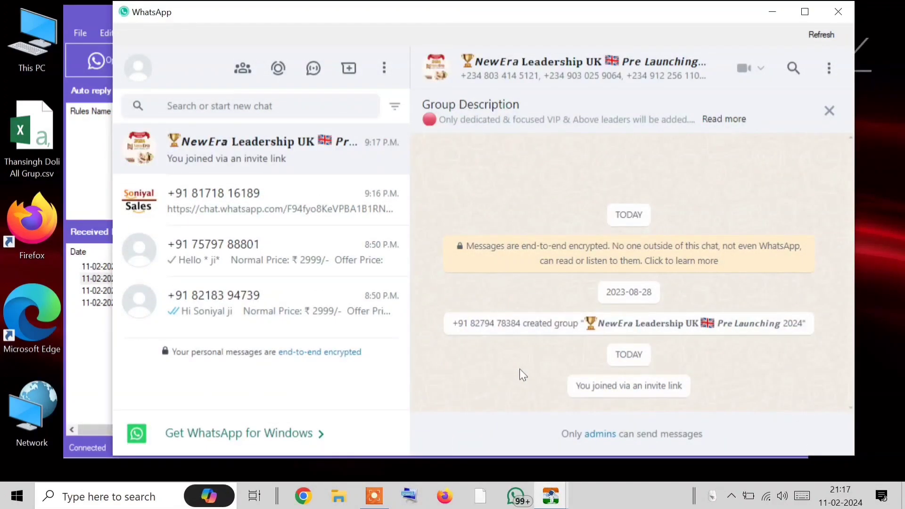
Check the group's 46 members in Group info, then close WhatsApp
click(595, 74)
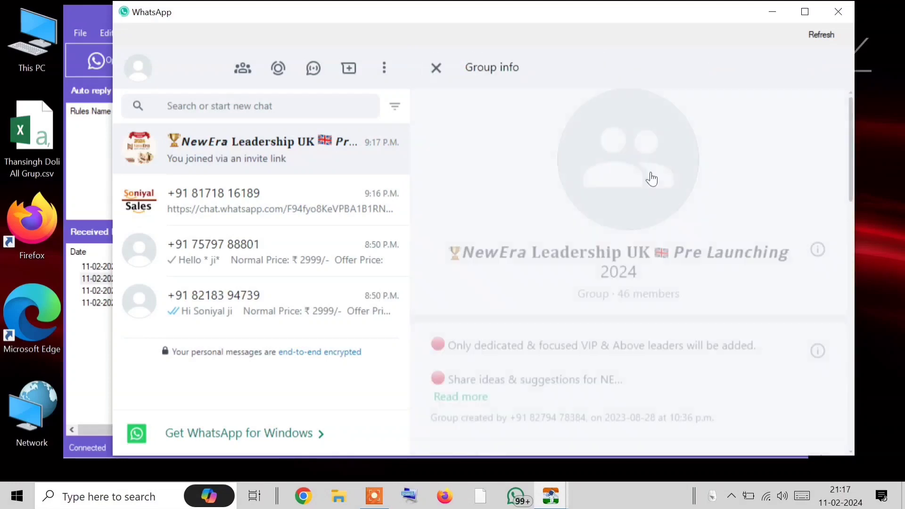
scroll(589, 297, down, 8)
scroll(506, 181, up, 2)
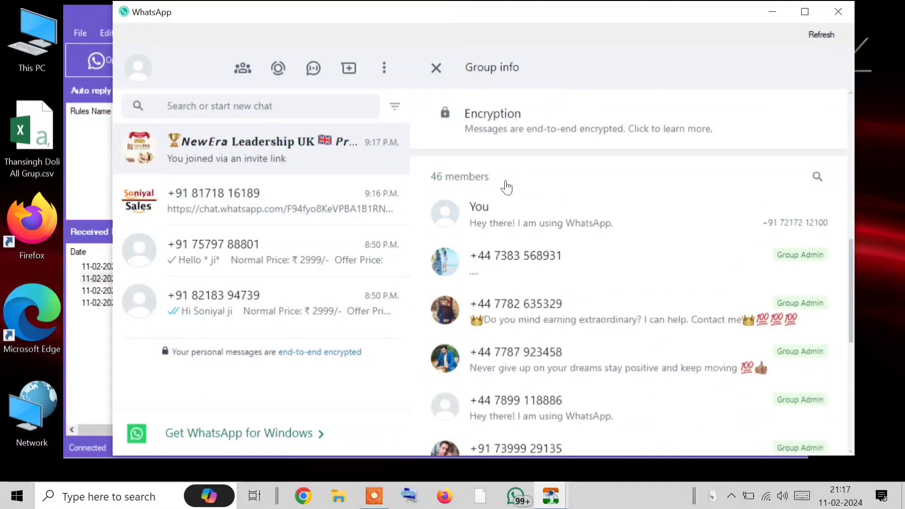
click(837, 12)
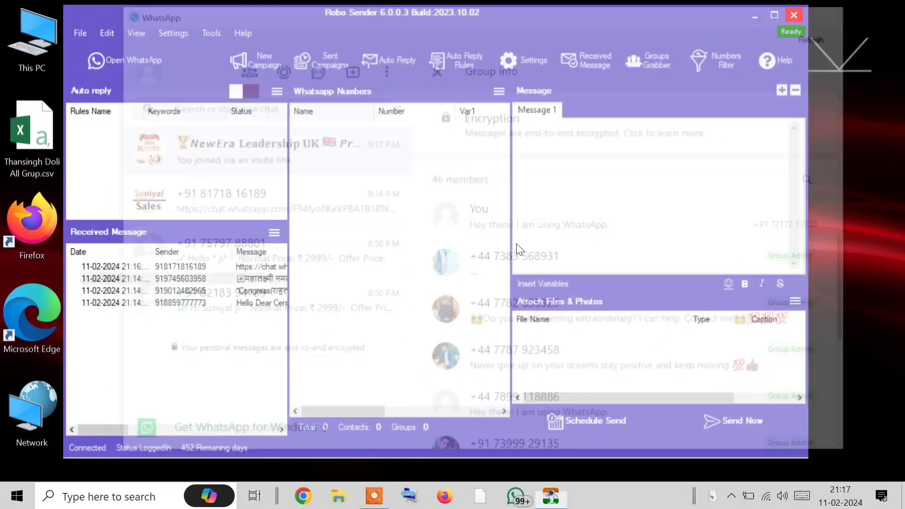
Import numbers from WhatsApp Groups and select the imported group entry
click(497, 92)
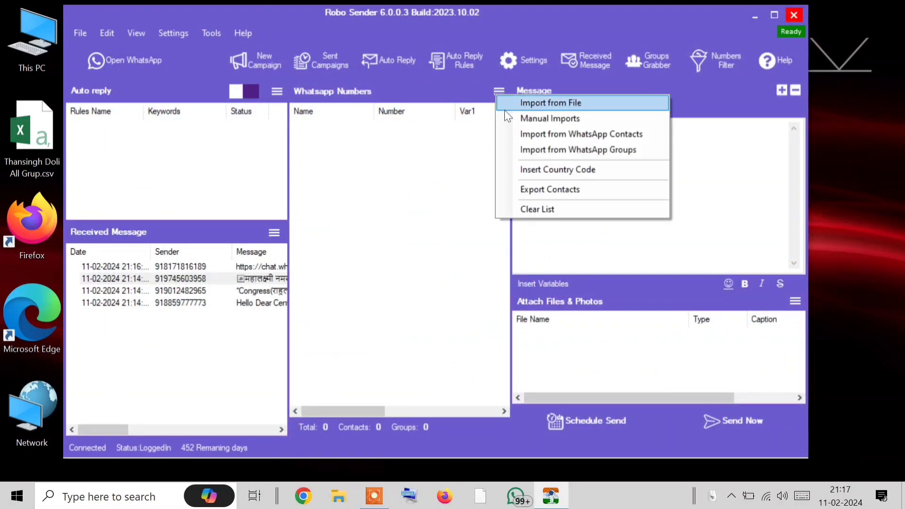
click(576, 149)
click(391, 124)
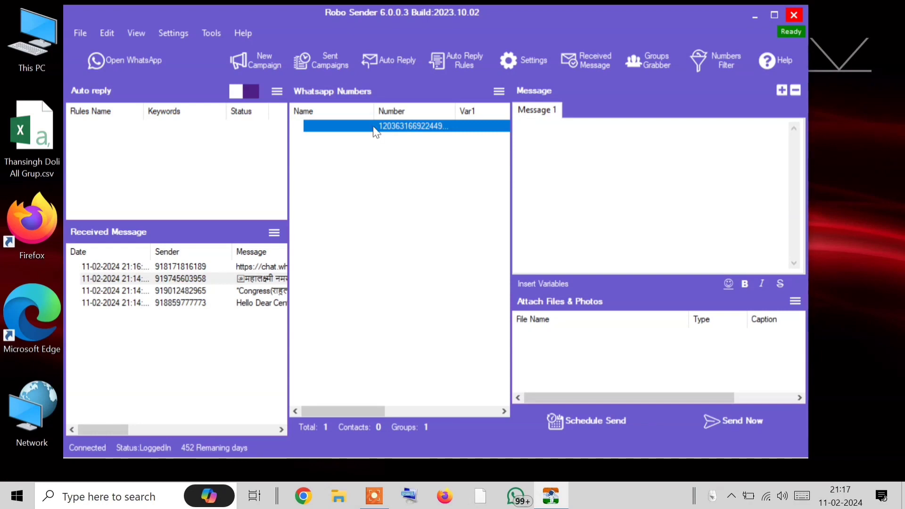
click(591, 173)
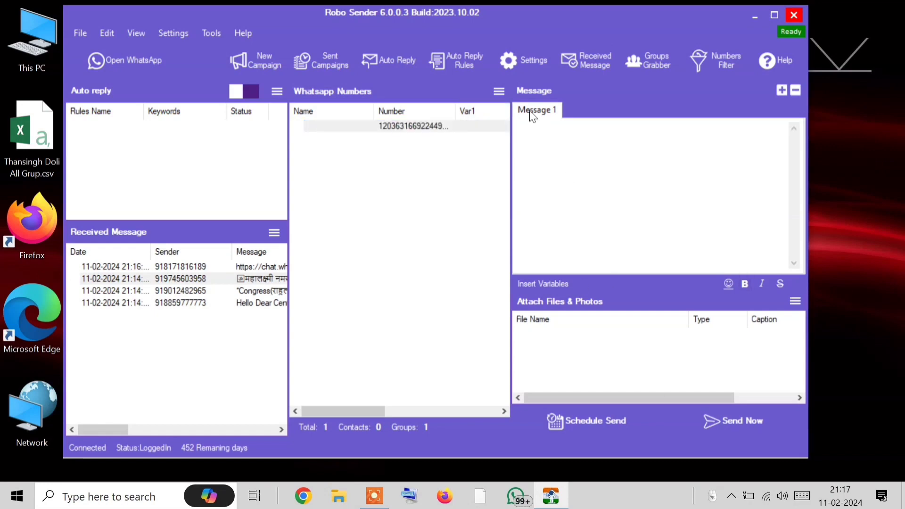
Clear the numbers list, then fetch the joined groups in Groups Grabber
click(496, 92)
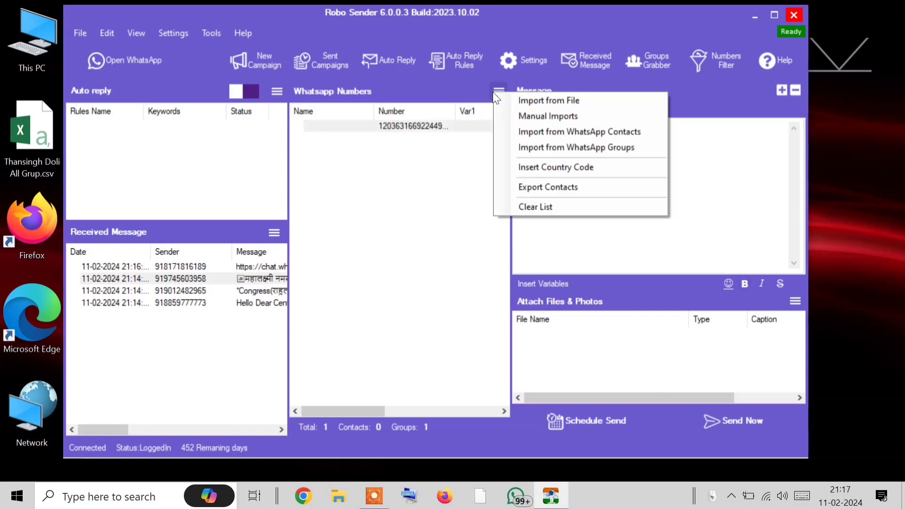
click(545, 208)
click(460, 299)
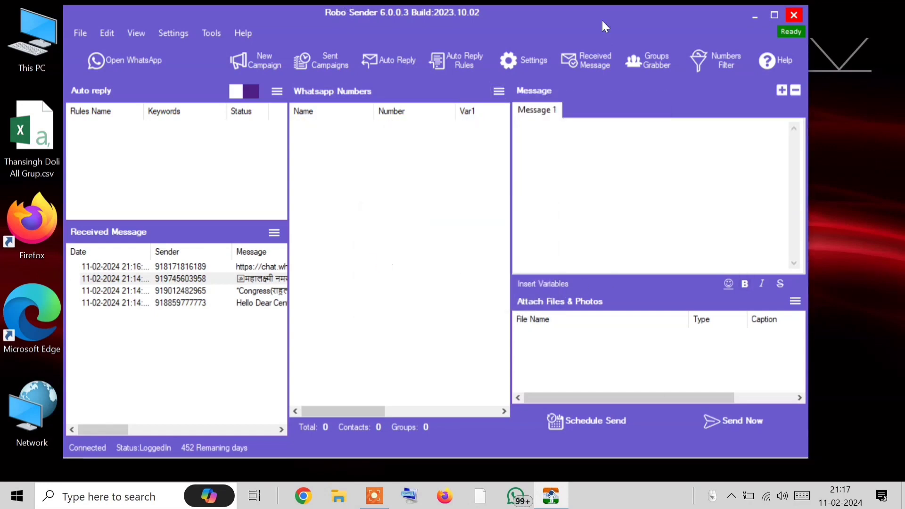
click(641, 61)
click(361, 92)
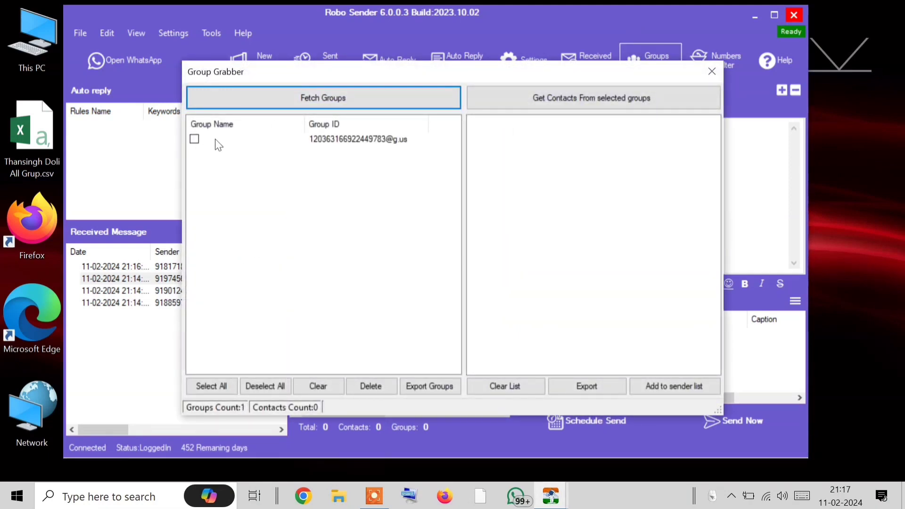
Tick the fetched group and get its contacts
click(195, 139)
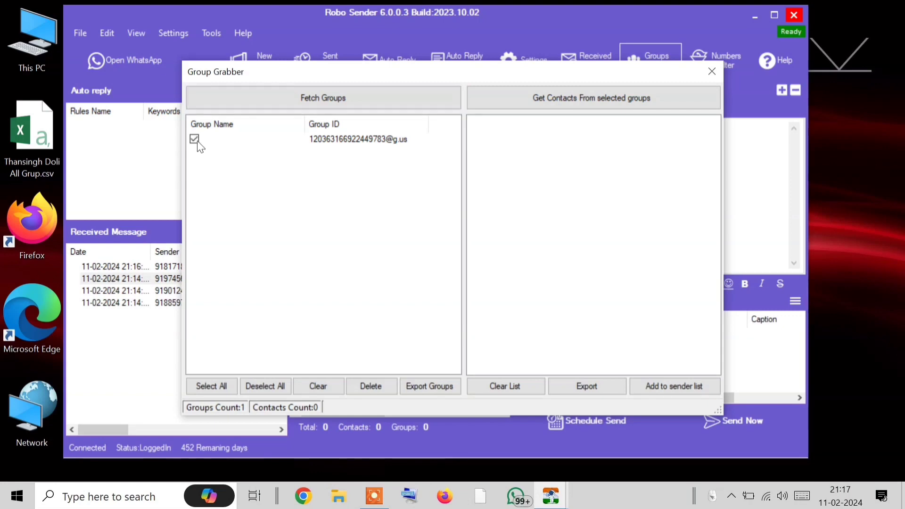
click(641, 100)
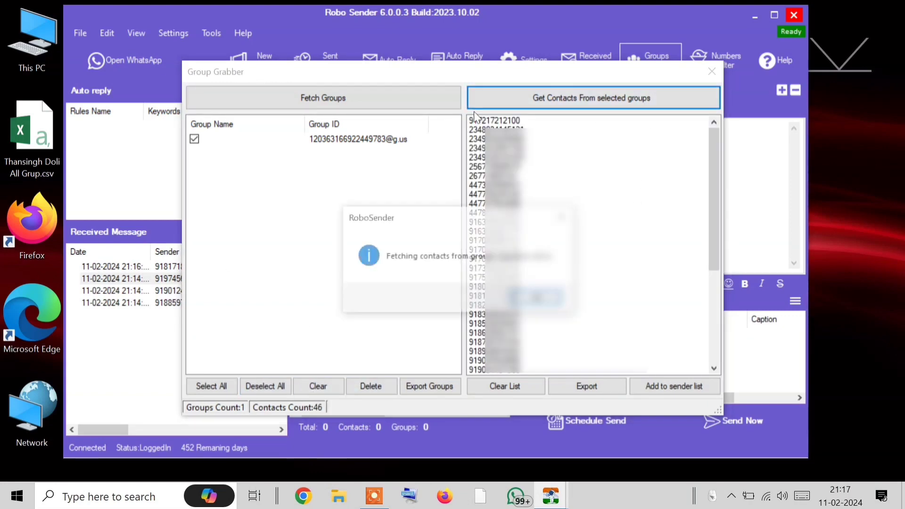
click(535, 300)
click(492, 122)
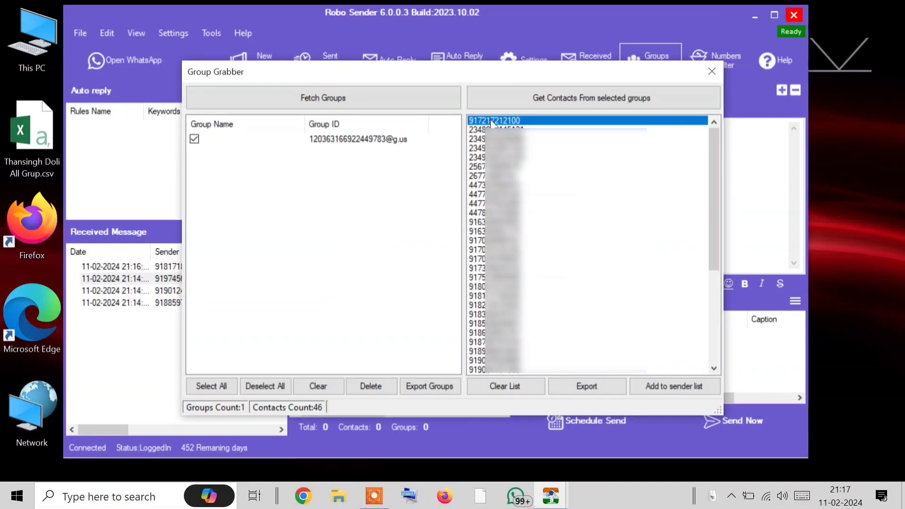
click(492, 130)
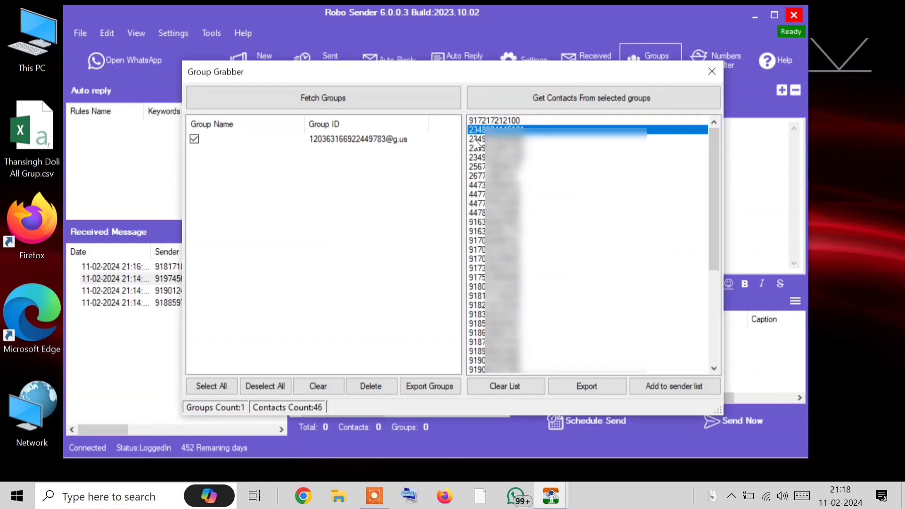
scroll(540, 224, down, 1)
scroll(540, 224, down, 6)
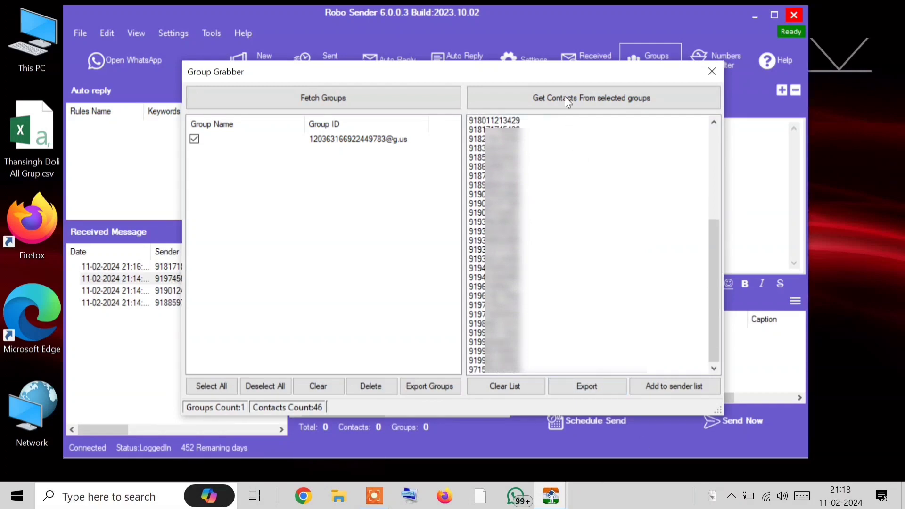
Add the 46 grabbed contacts to the sender list and close Group Grabber
drag(562, 71, 58, 24)
click(165, 347)
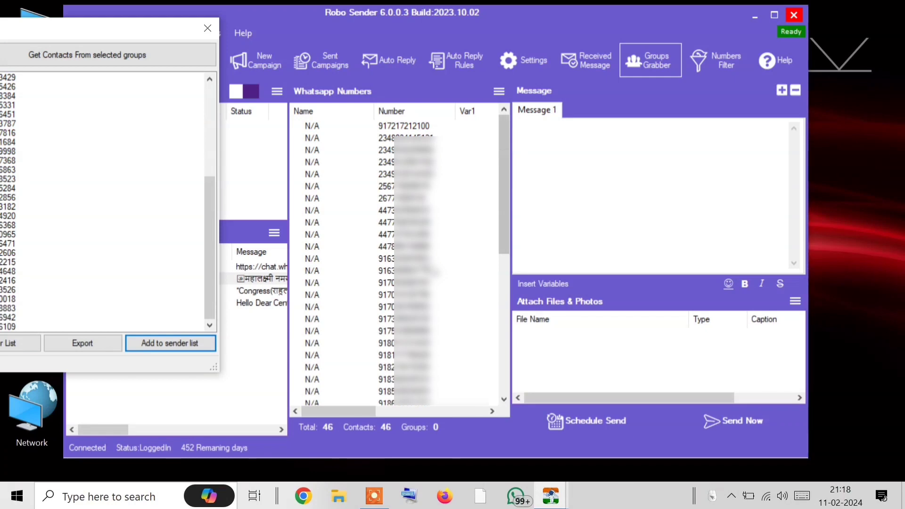
drag(199, 35, 691, 46)
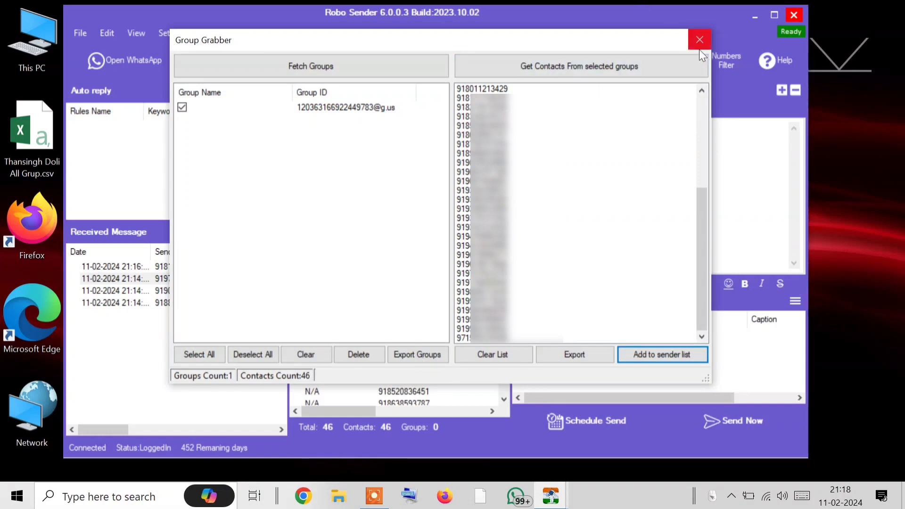
click(295, 107)
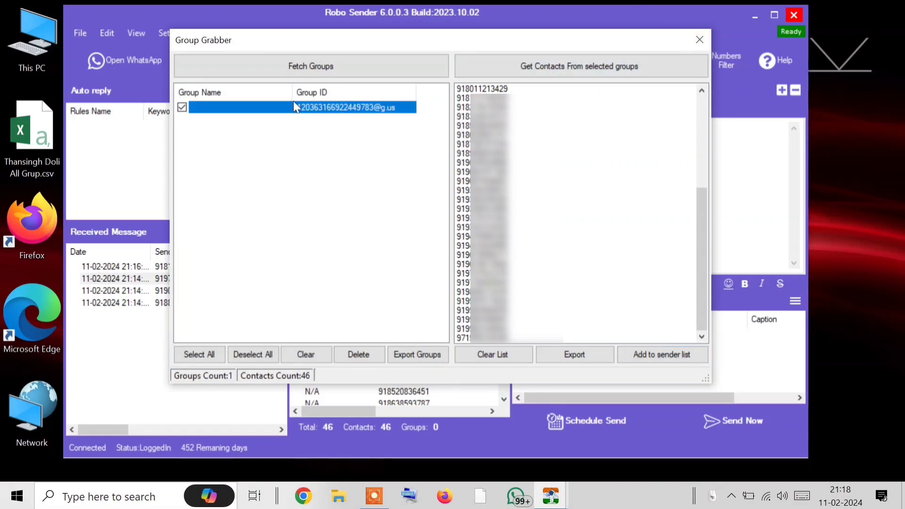
click(699, 40)
click(499, 91)
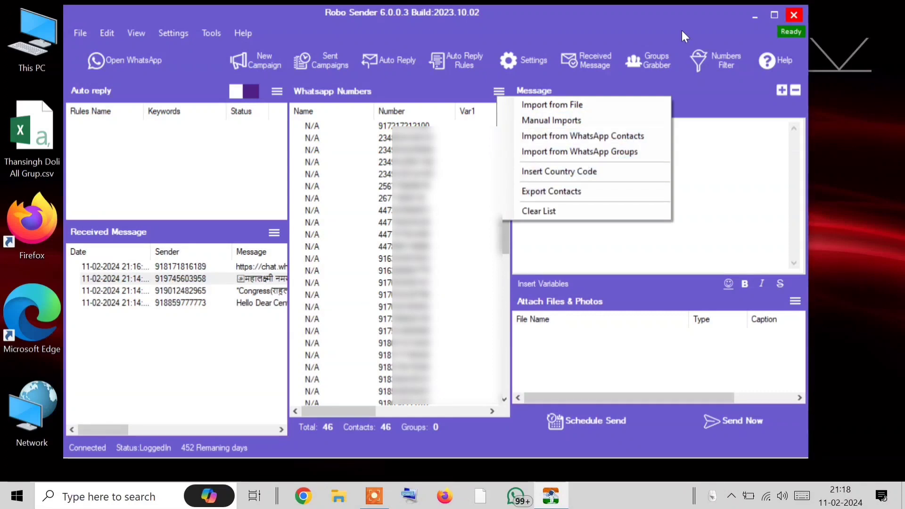
In Group Grabber, cancel saving the contacts file, continue past the error, and close it
click(649, 66)
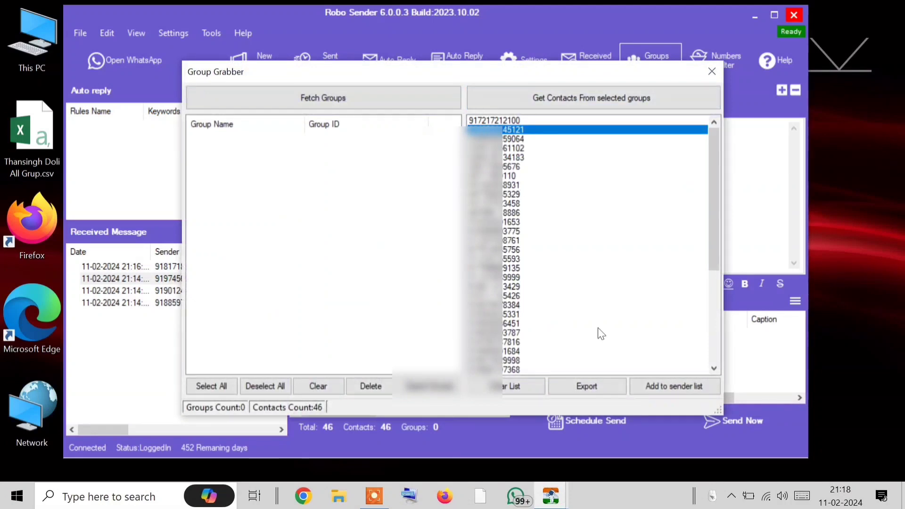
click(582, 386)
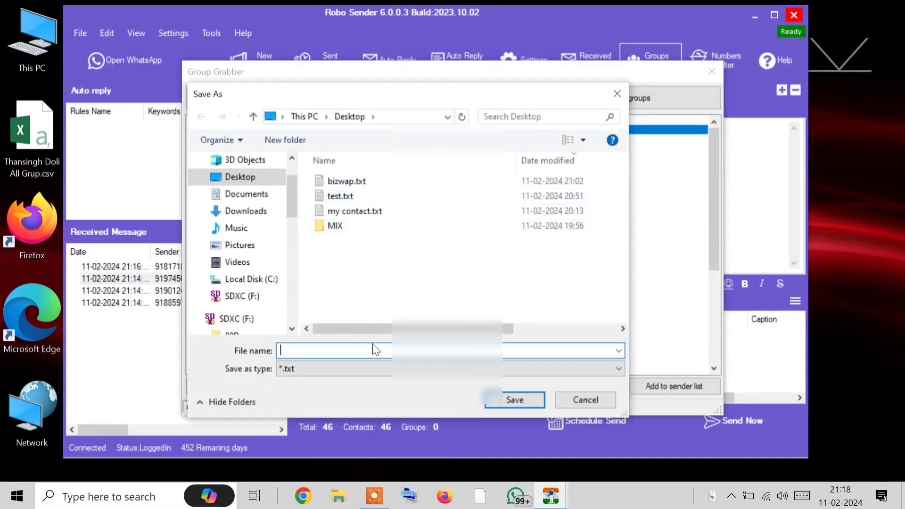
click(600, 395)
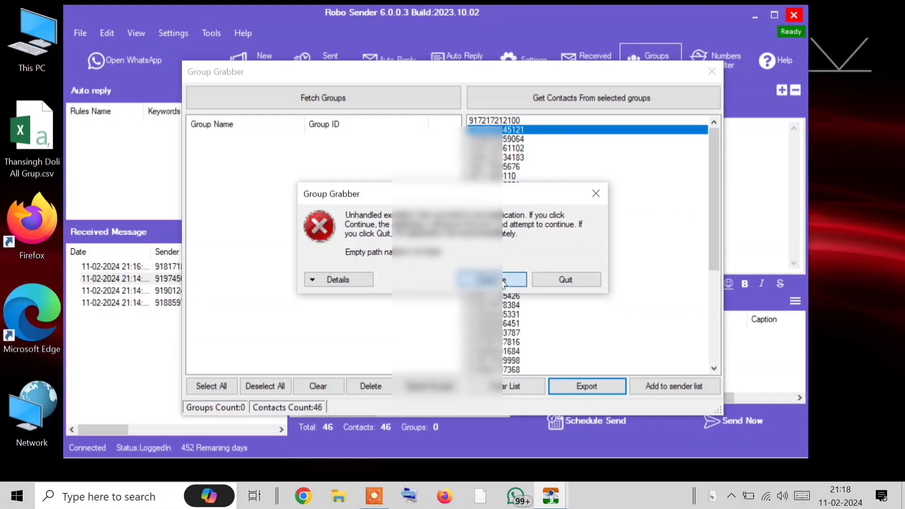
click(504, 282)
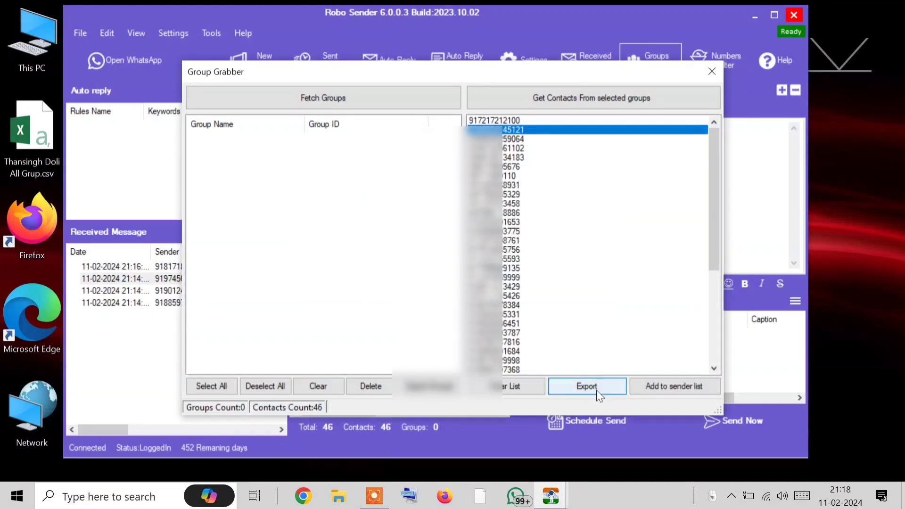
click(713, 70)
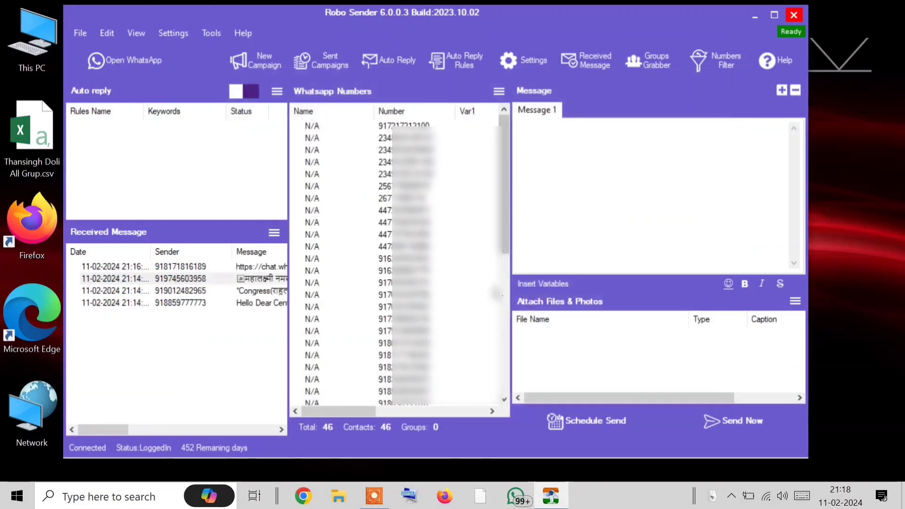
Clear all 46 numbers from the WhatsApp Numbers list, confirming with Yes
click(496, 91)
click(561, 210)
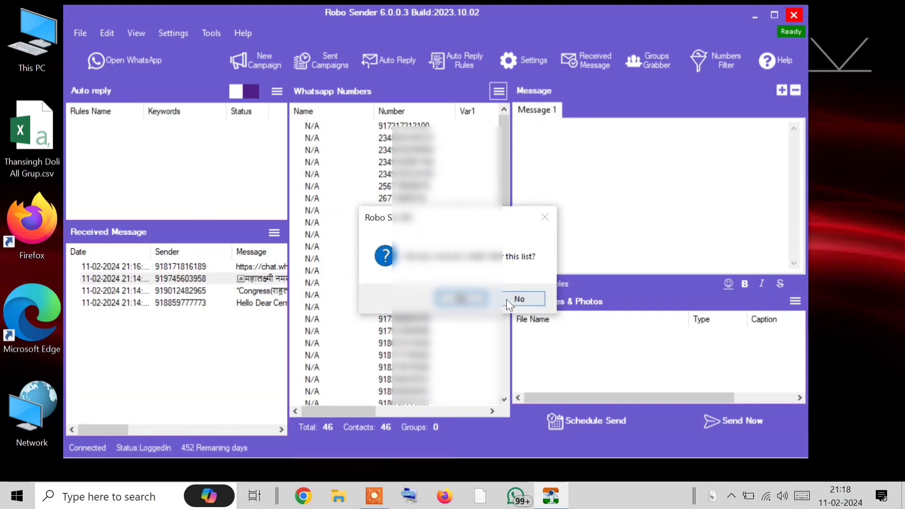
click(461, 298)
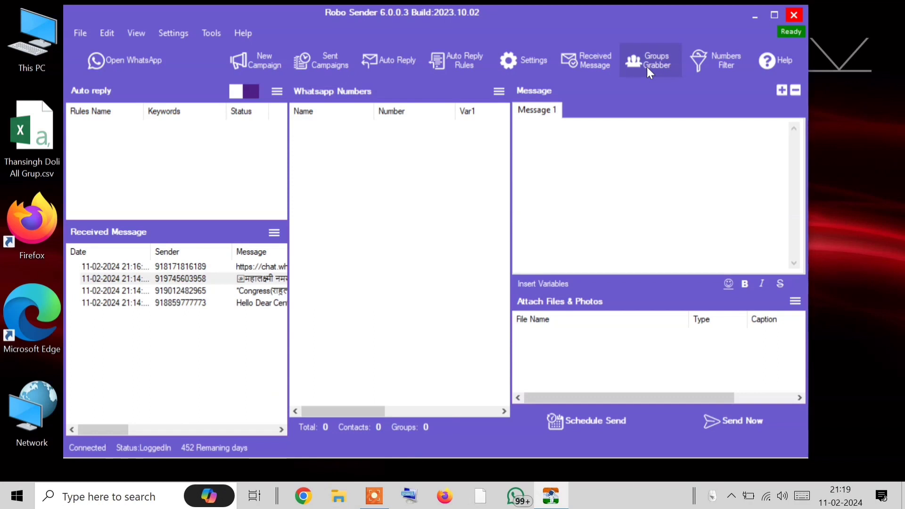
click(274, 232)
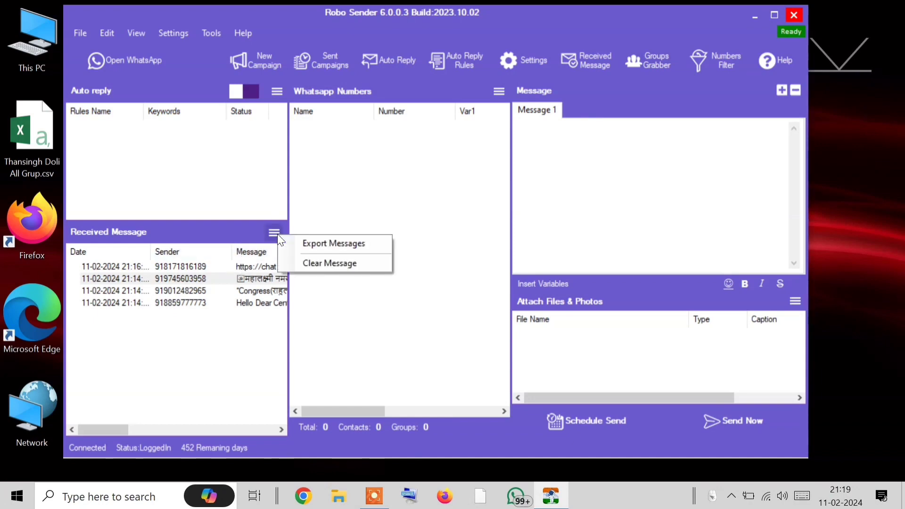
click(381, 191)
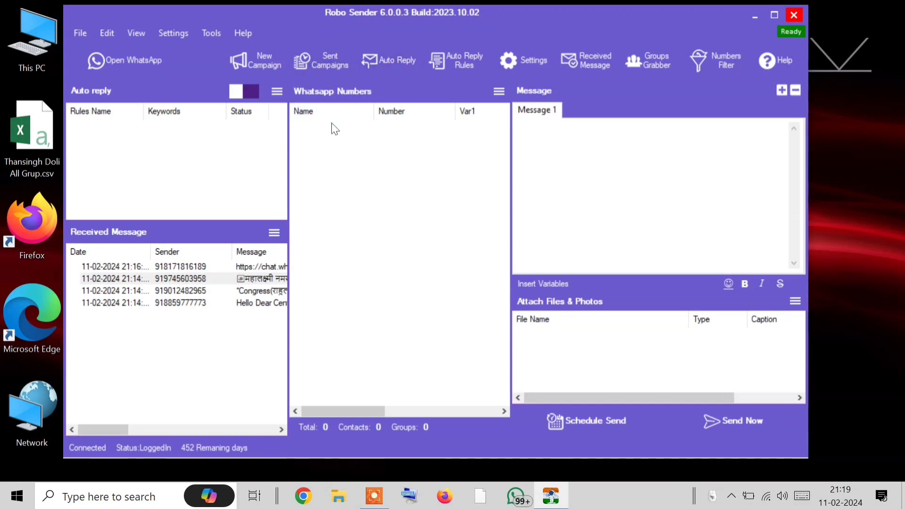
click(306, 58)
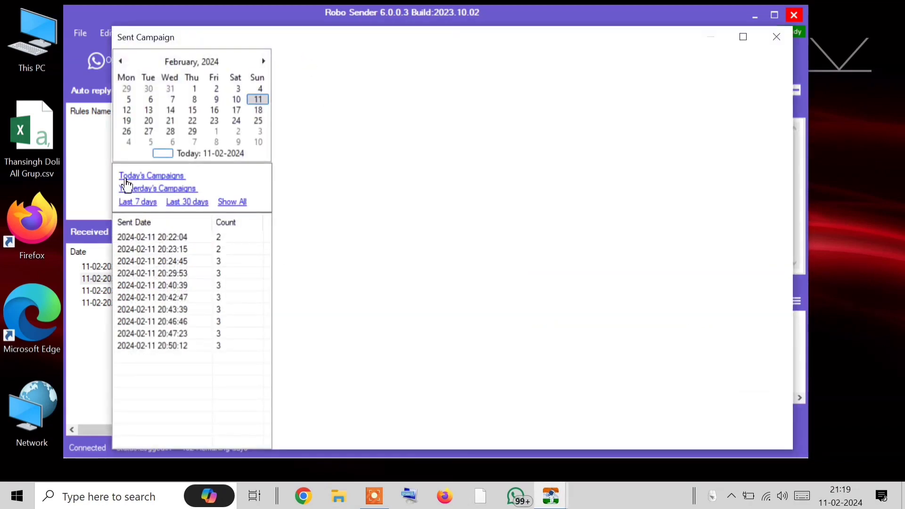
click(149, 240)
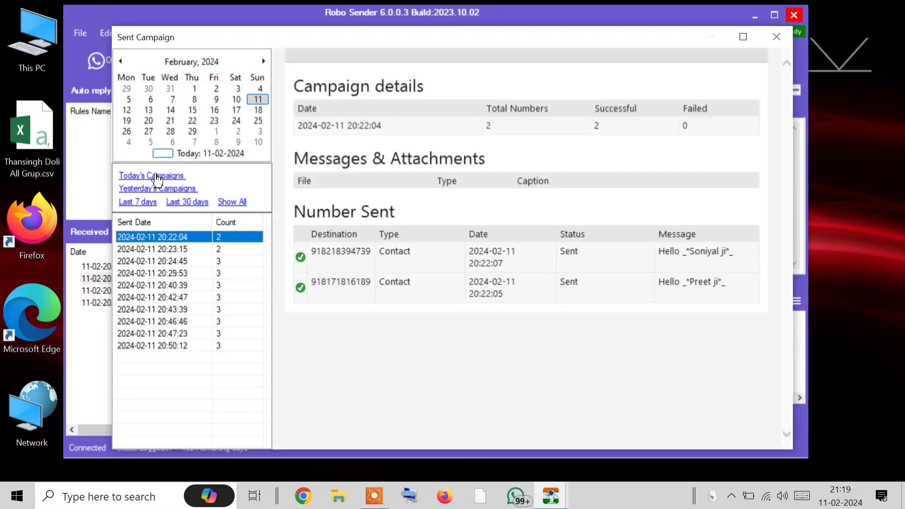
click(155, 261)
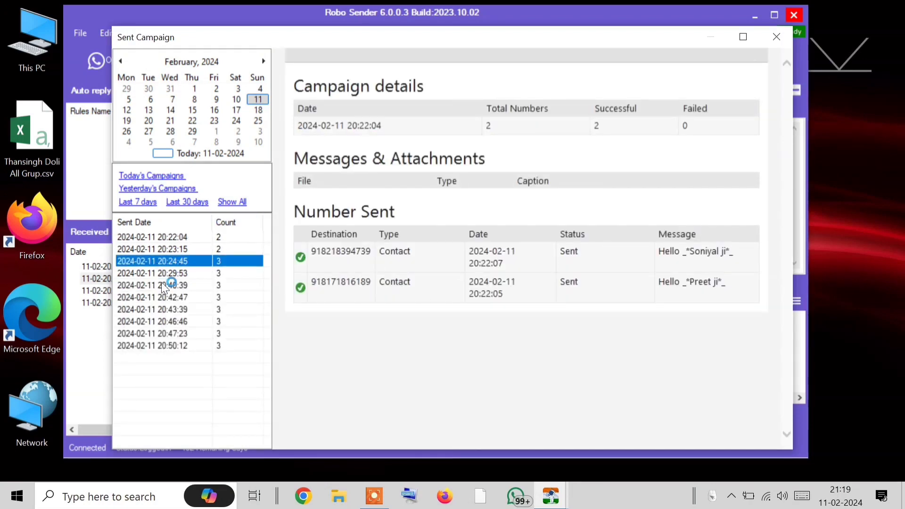
click(155, 309)
click(160, 297)
click(174, 345)
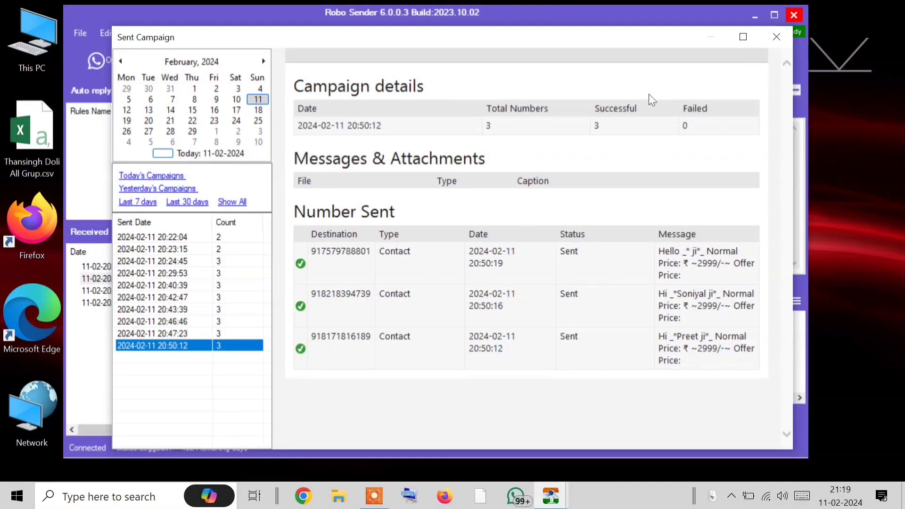
click(786, 34)
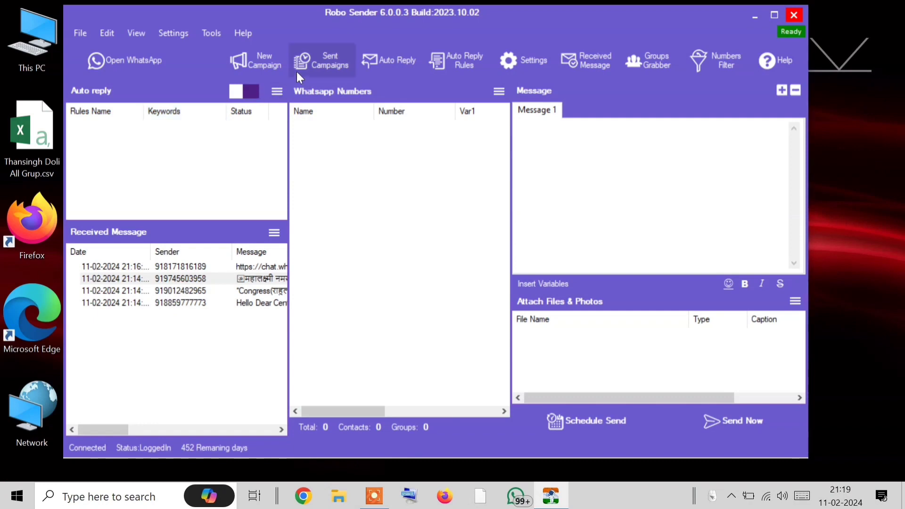
click(323, 62)
click(170, 121)
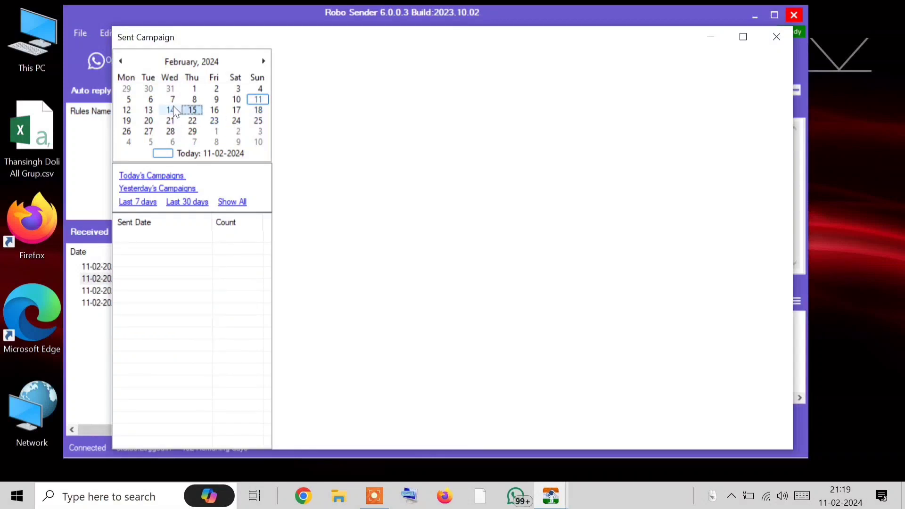
click(235, 110)
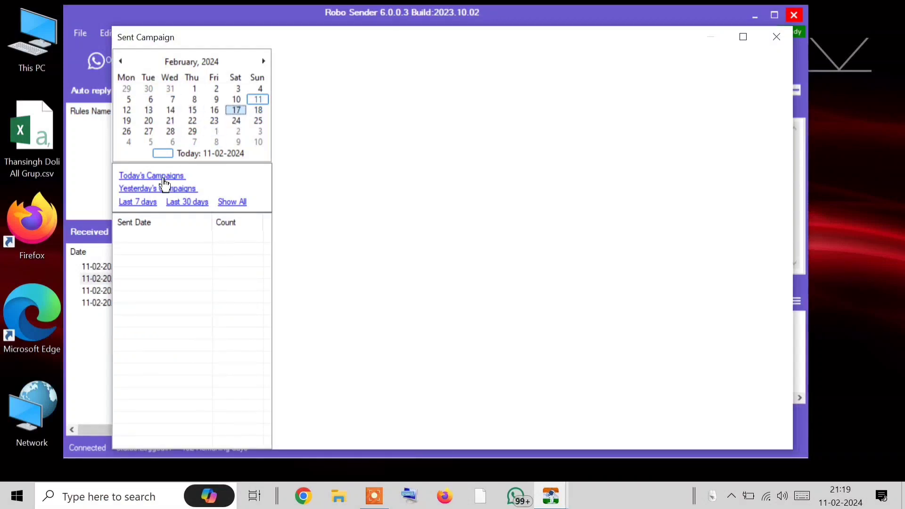
click(164, 179)
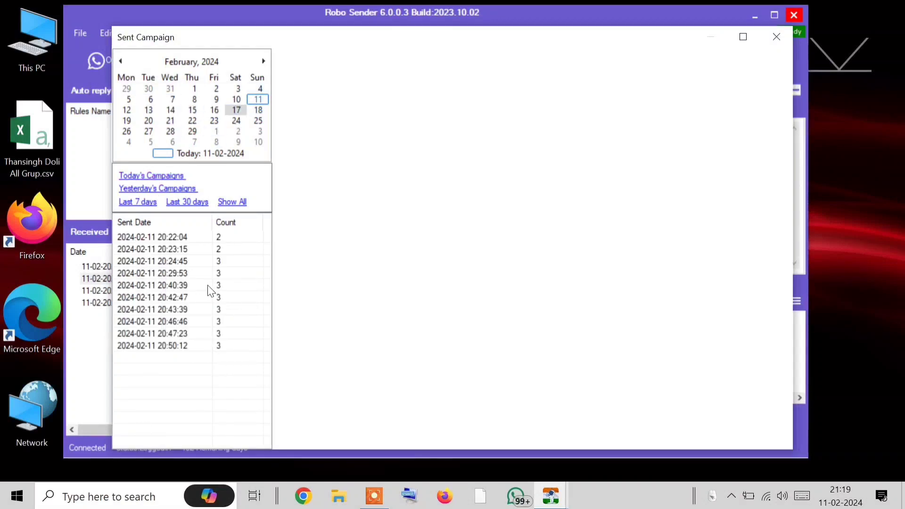
click(208, 286)
click(200, 250)
click(189, 334)
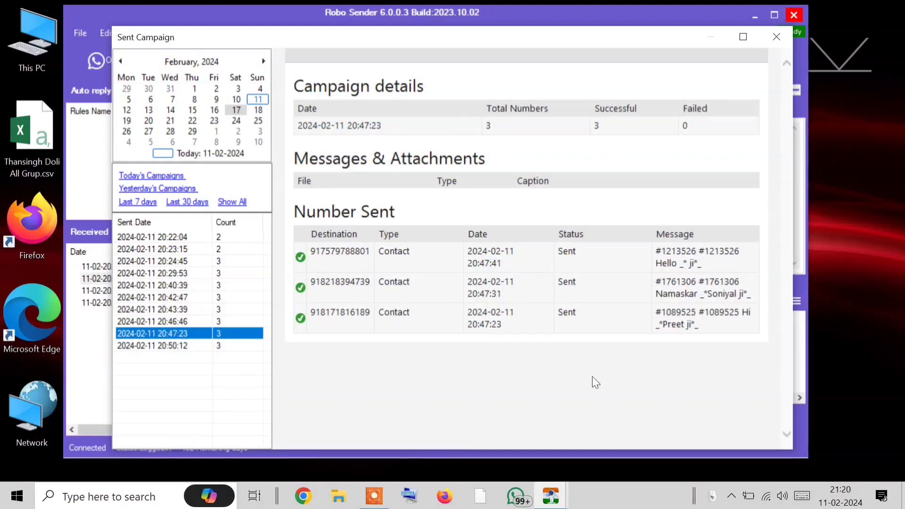
right_click(339, 161)
click(577, 183)
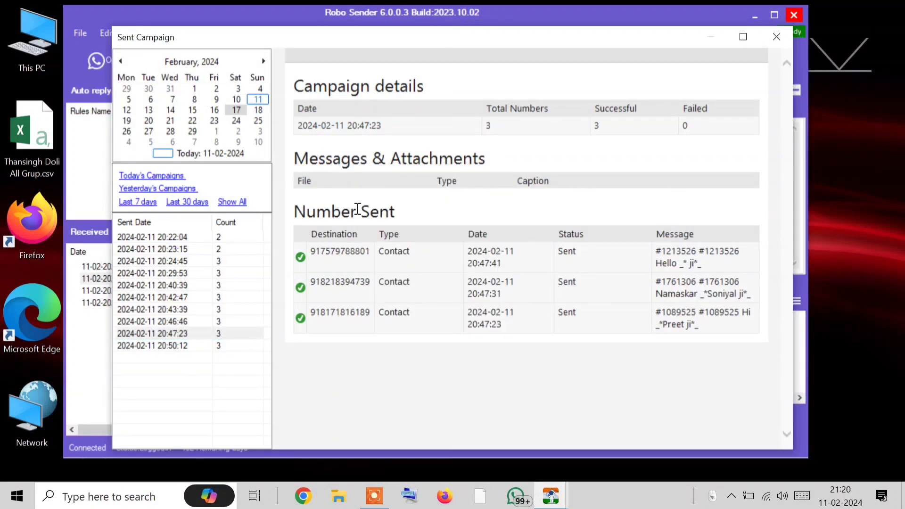
click(777, 37)
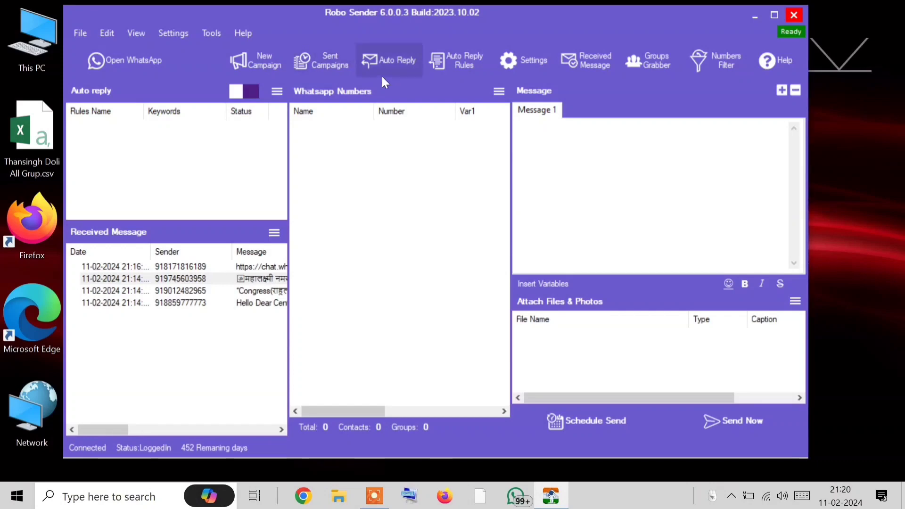
Open the AutoReply Message dialog and place the cursor in its empty Message box
click(361, 68)
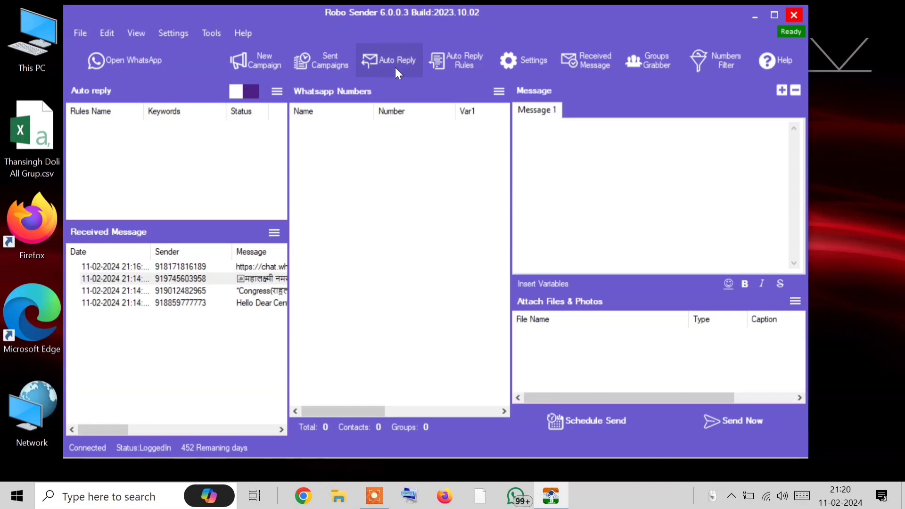
click(395, 66)
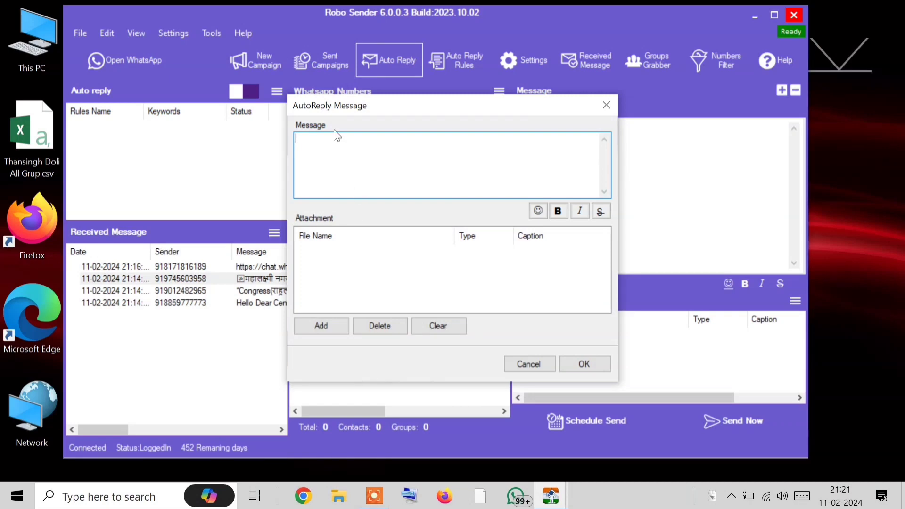
click(335, 303)
click(368, 144)
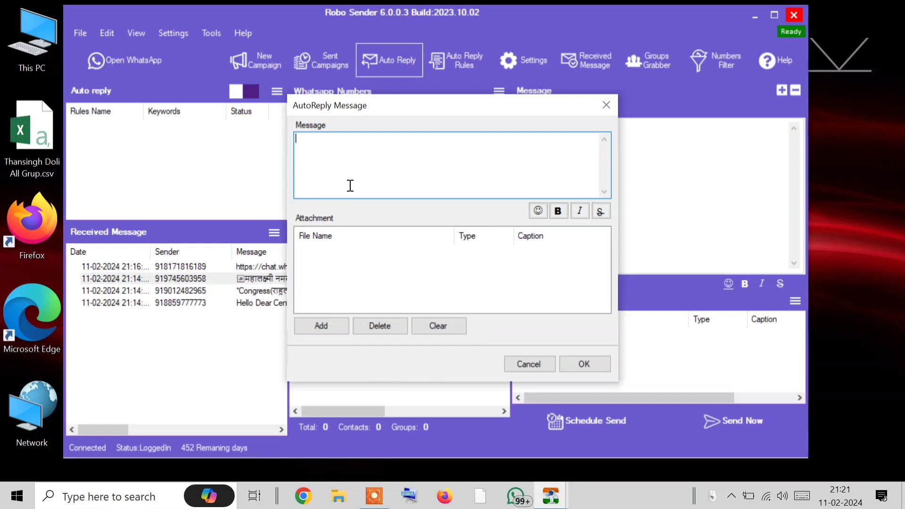
Attach bulk-voice-call.ico as a photo to the auto-reply, then remove it again
click(313, 325)
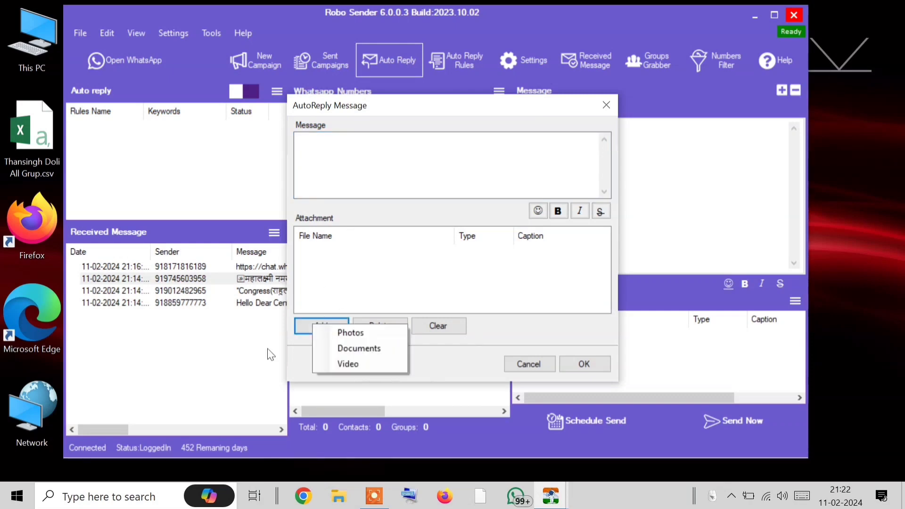
click(349, 337)
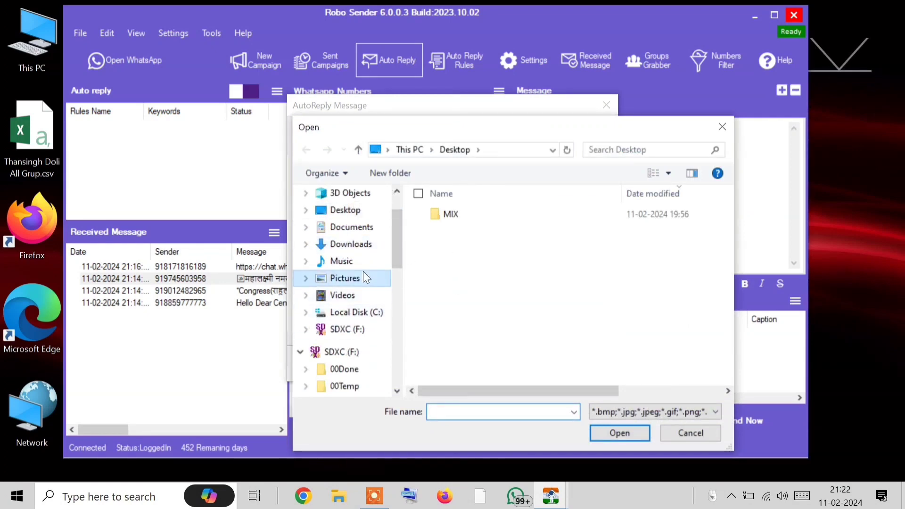
click(363, 277)
scroll(507, 271, down, 5)
scroll(507, 270, up, 4)
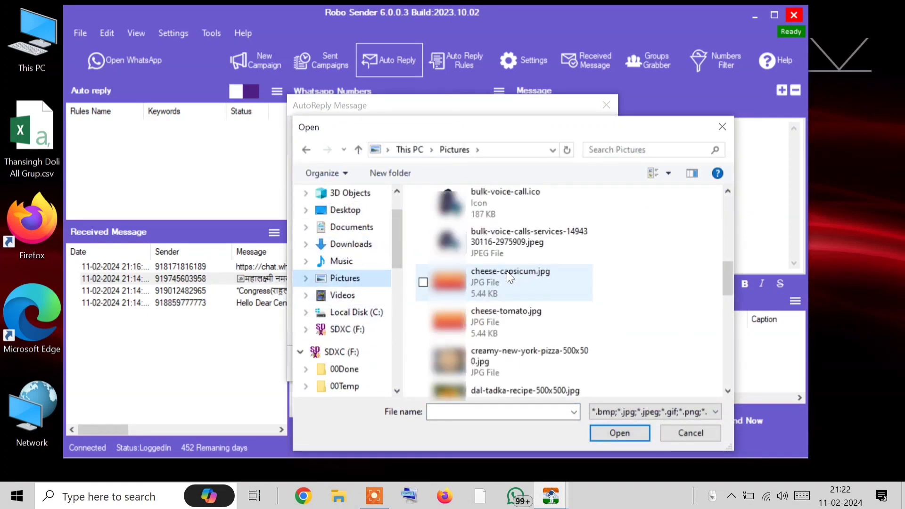
scroll(485, 325, down, 5)
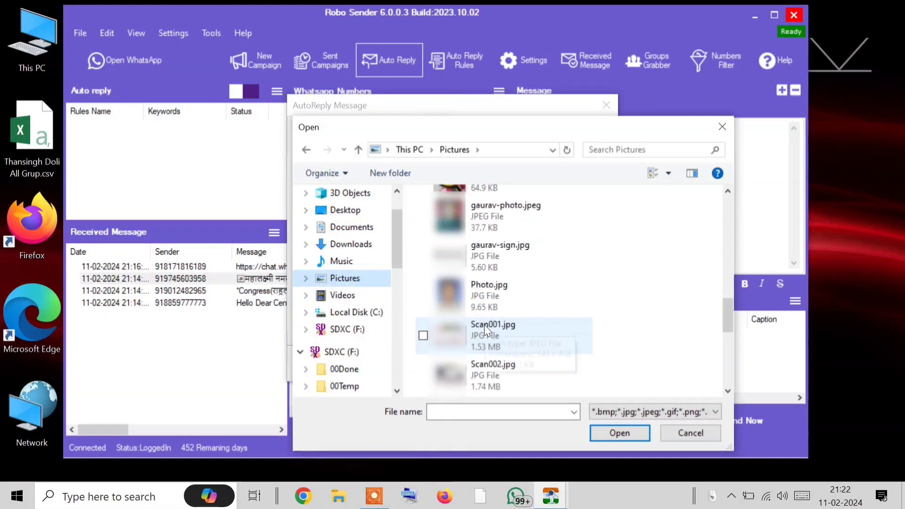
scroll(485, 325, up, 1)
scroll(484, 324, up, 3)
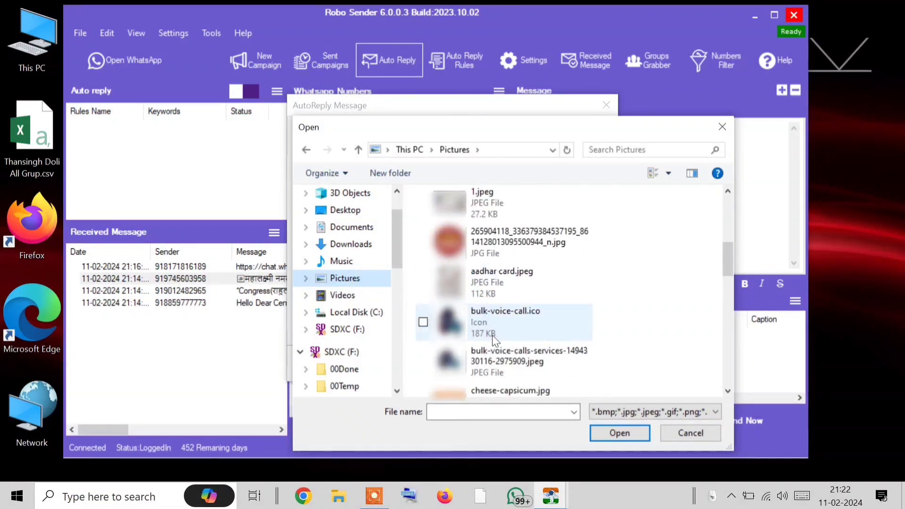
double_click(511, 311)
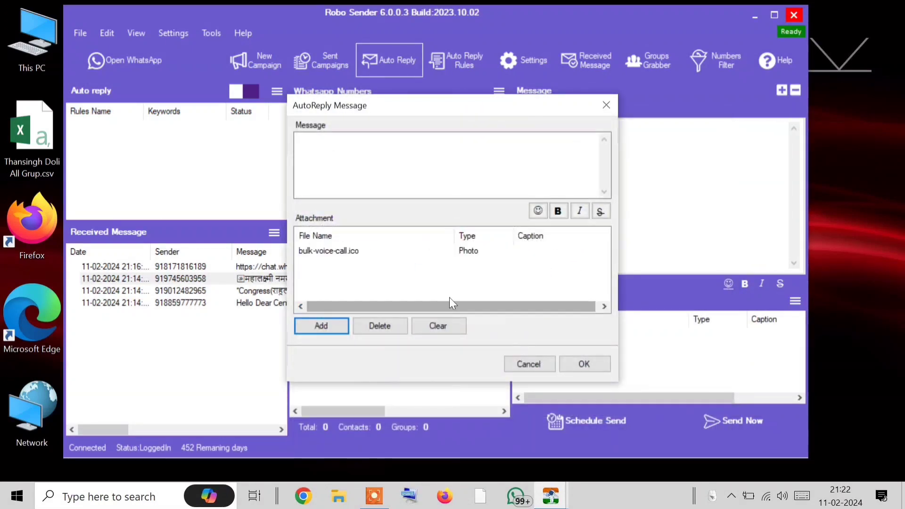
right_click(346, 255)
click(393, 280)
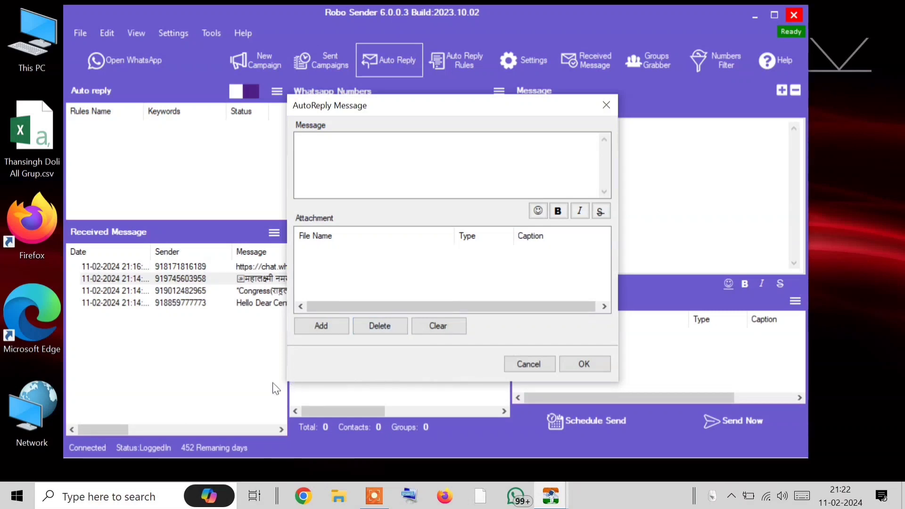
Attach the Camera Roll WhatsApp png instead, save the auto-reply, and bring up WhatsApp
click(325, 327)
click(413, 338)
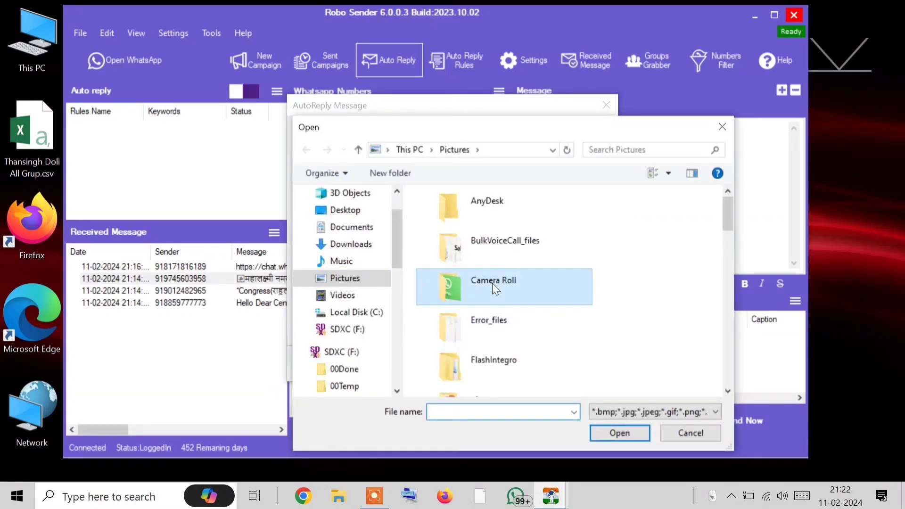
double_click(493, 283)
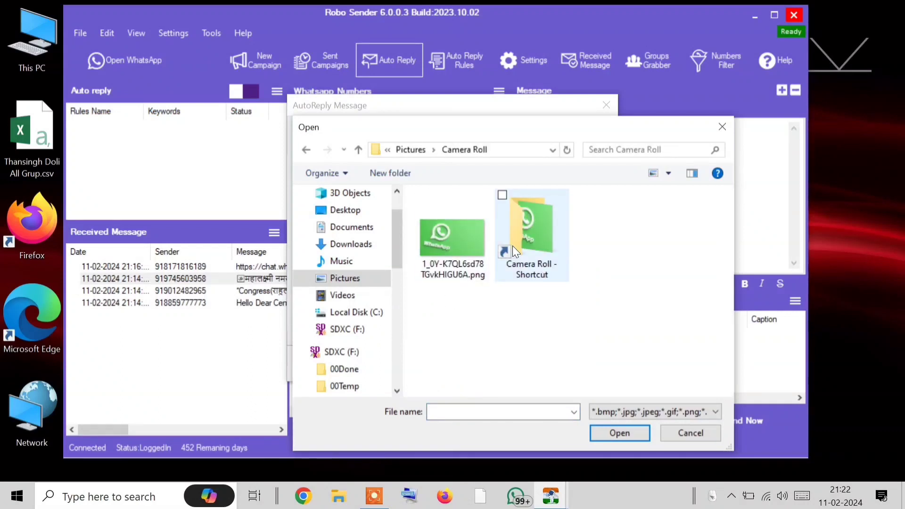
click(463, 251)
double_click(463, 248)
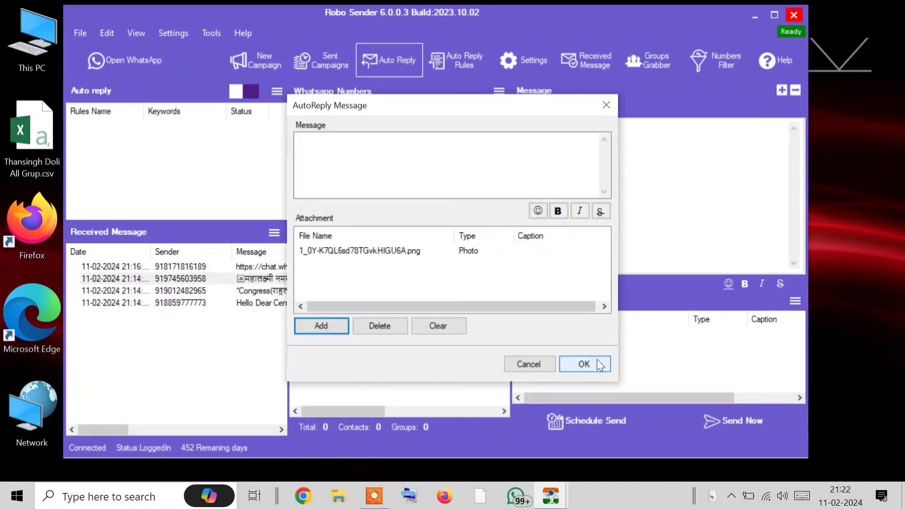
click(597, 360)
click(136, 62)
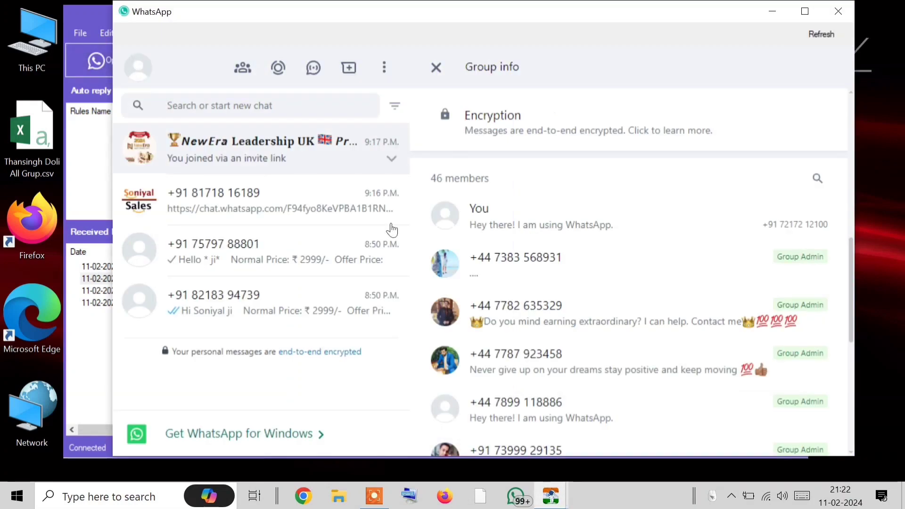
Open the NewEra Leadership UK group chat and exit the group
click(247, 216)
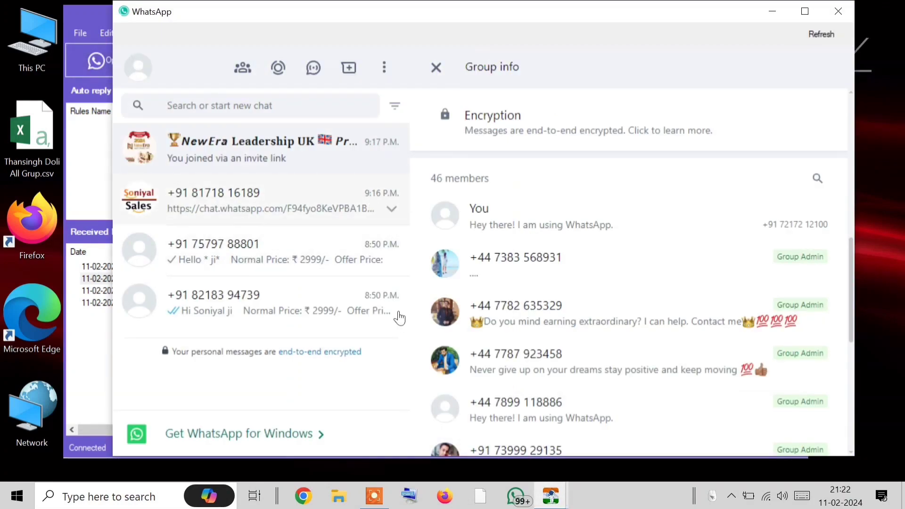
click(216, 245)
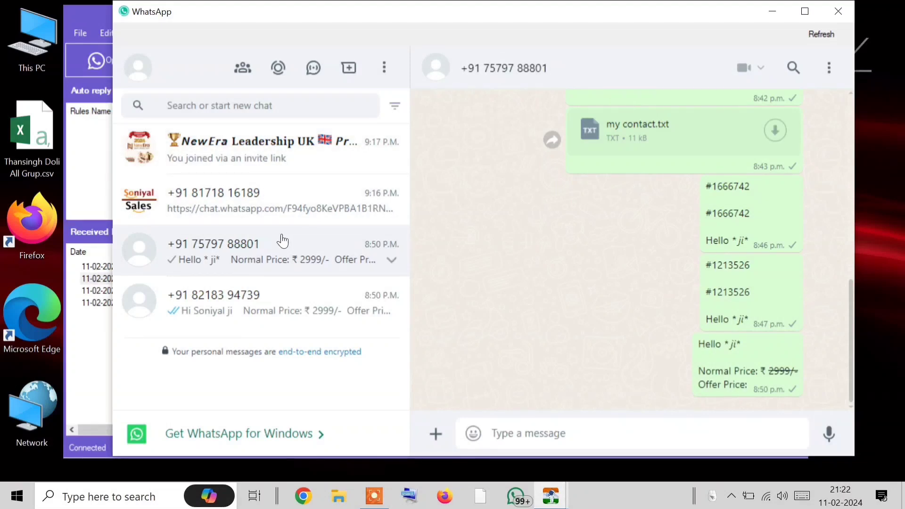
click(389, 153)
click(829, 67)
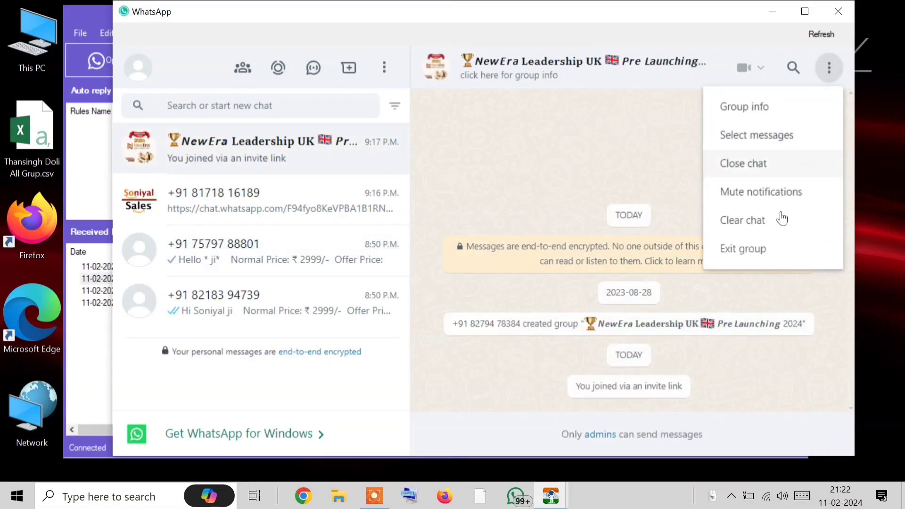
click(777, 246)
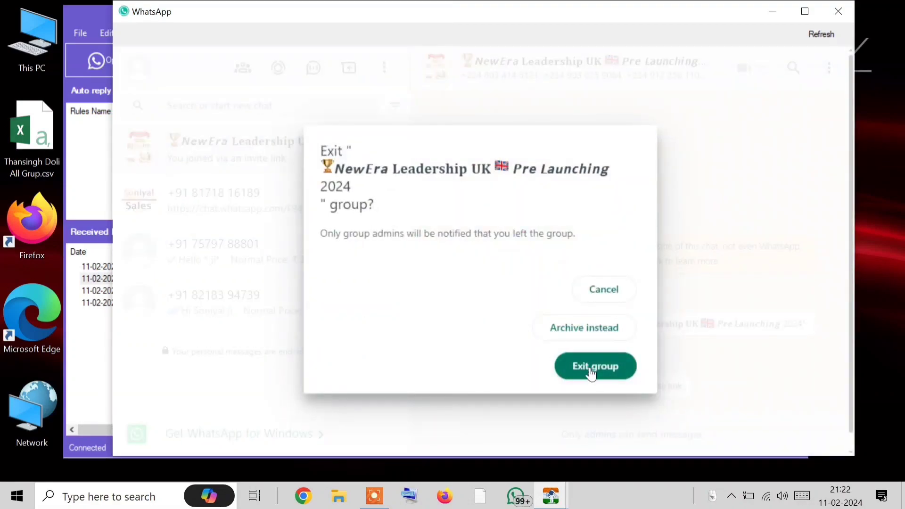
click(592, 373)
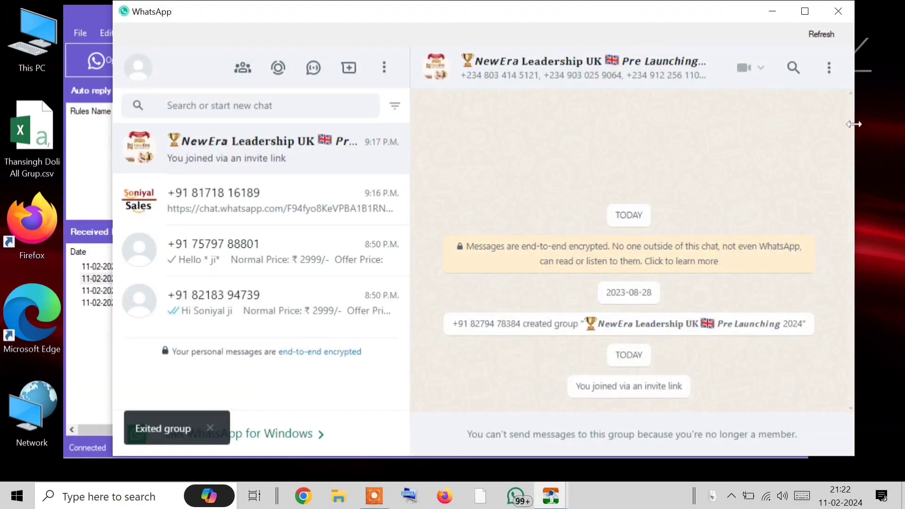
Delete the NewEra Leadership UK group from the chat list
click(829, 67)
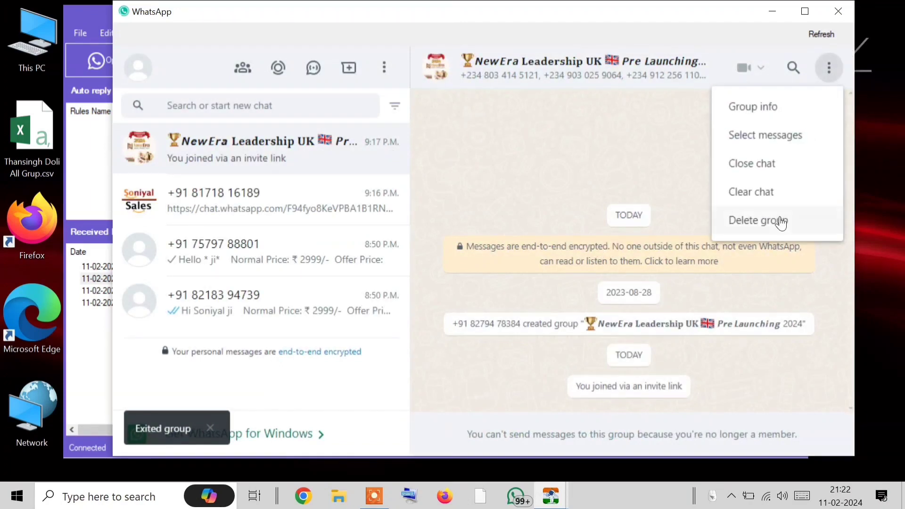
click(767, 224)
click(567, 289)
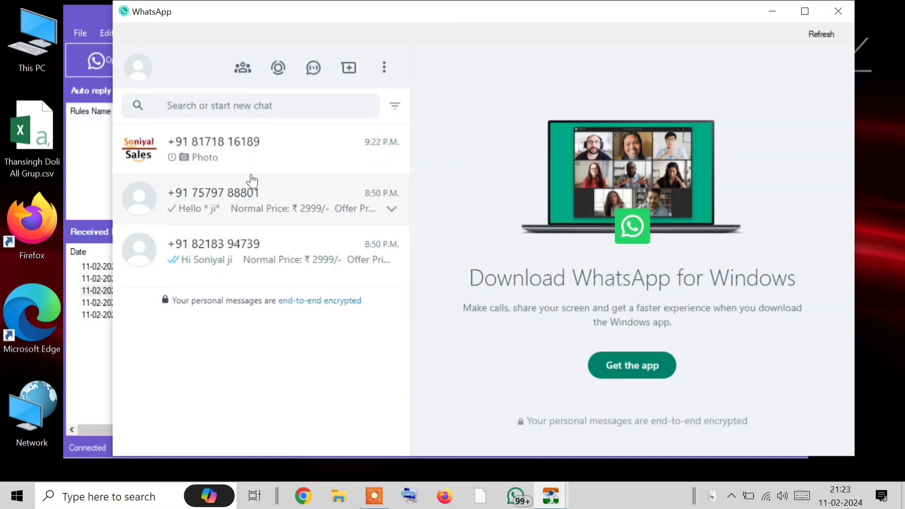
Confirm the test chat received the WhatsApp png auto-reply, then close the WhatsApp window
click(239, 150)
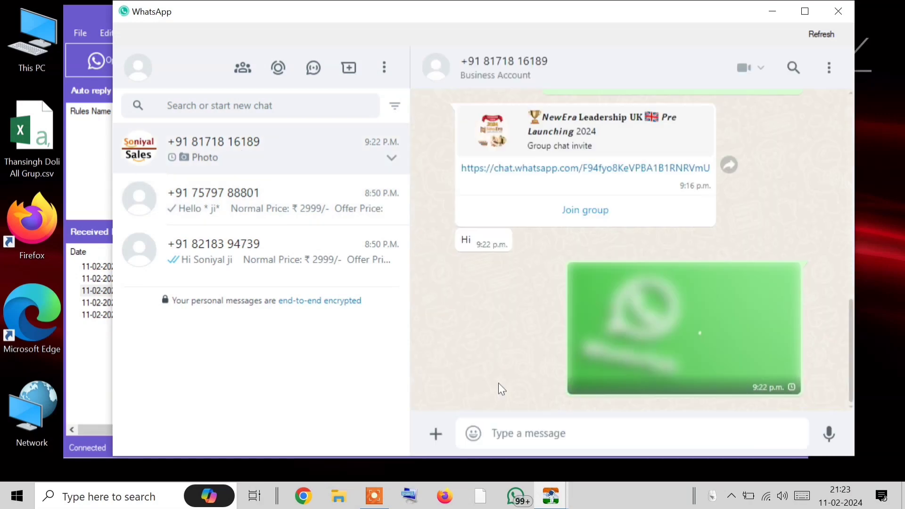
click(277, 212)
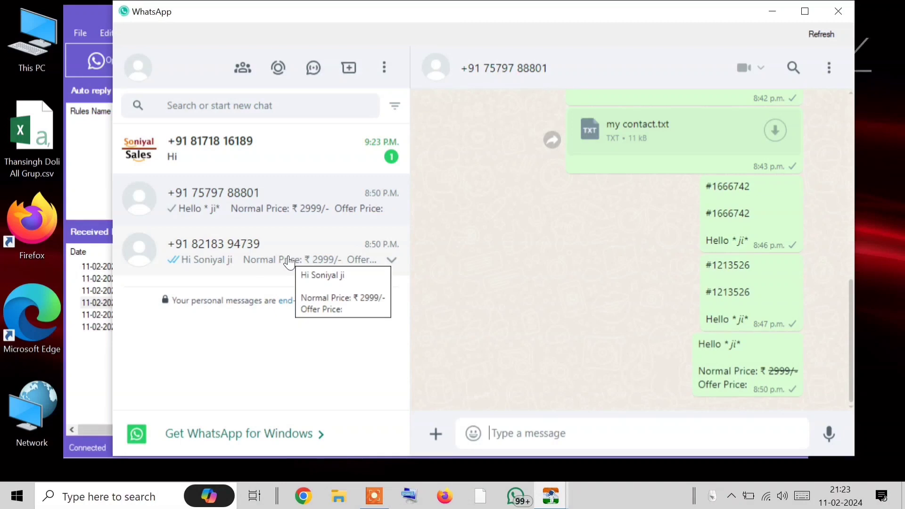
click(263, 157)
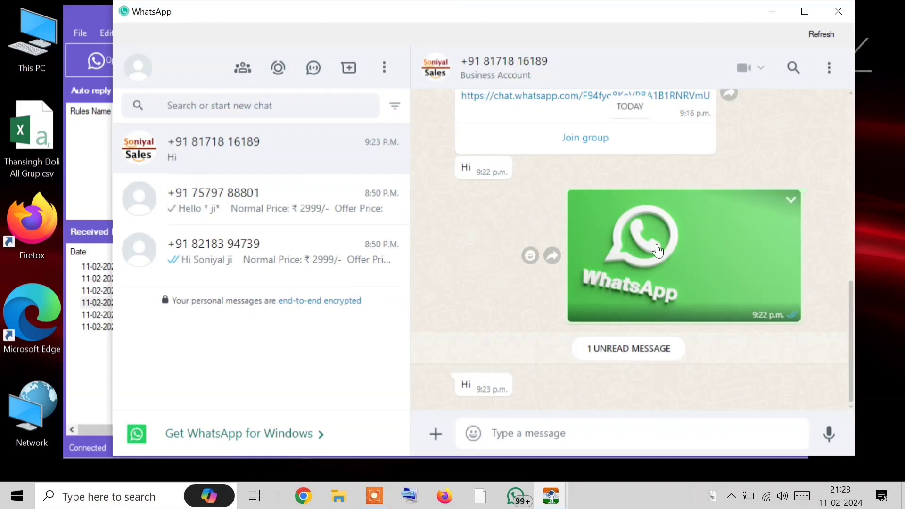
click(838, 11)
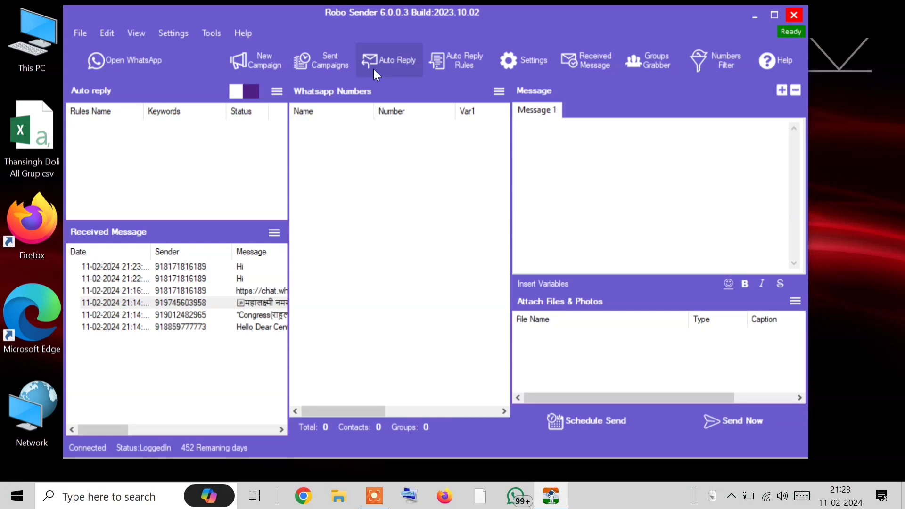
Create a new auto-reply rule named menu wala with the keyword 'menu'
click(459, 57)
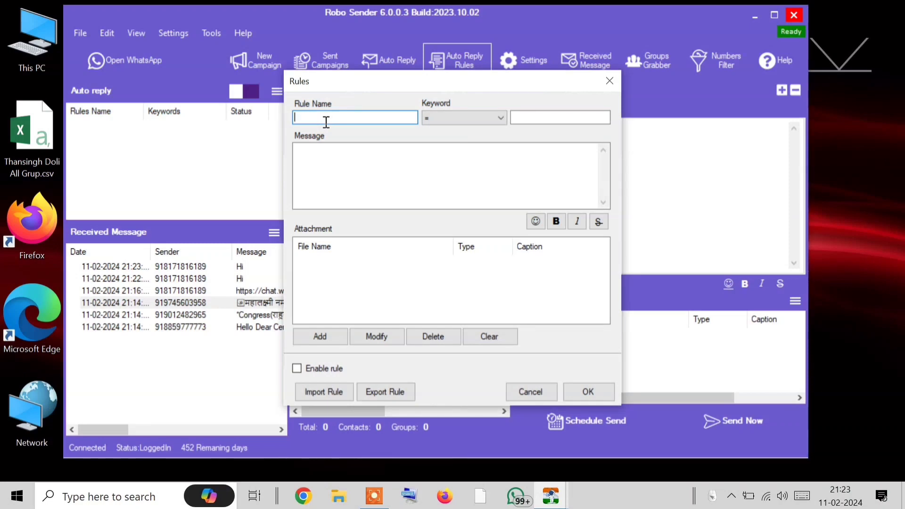
text(menu)
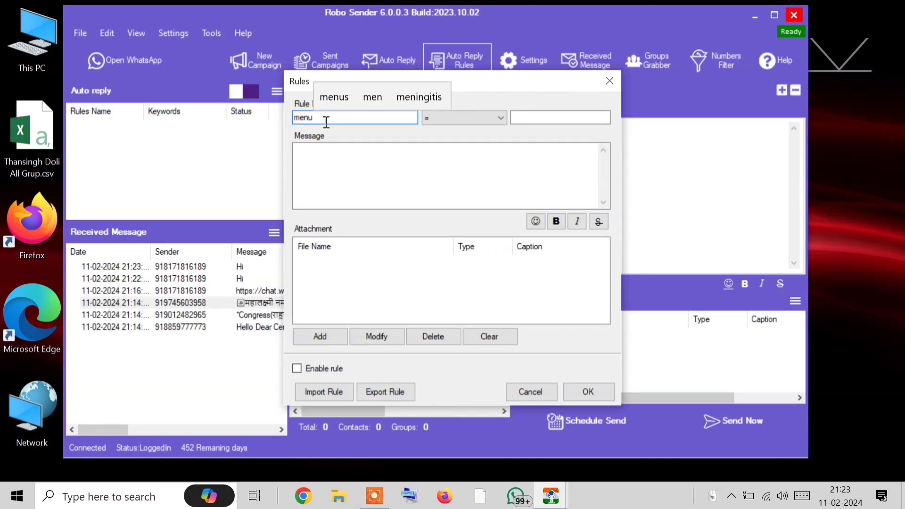
text( wale)
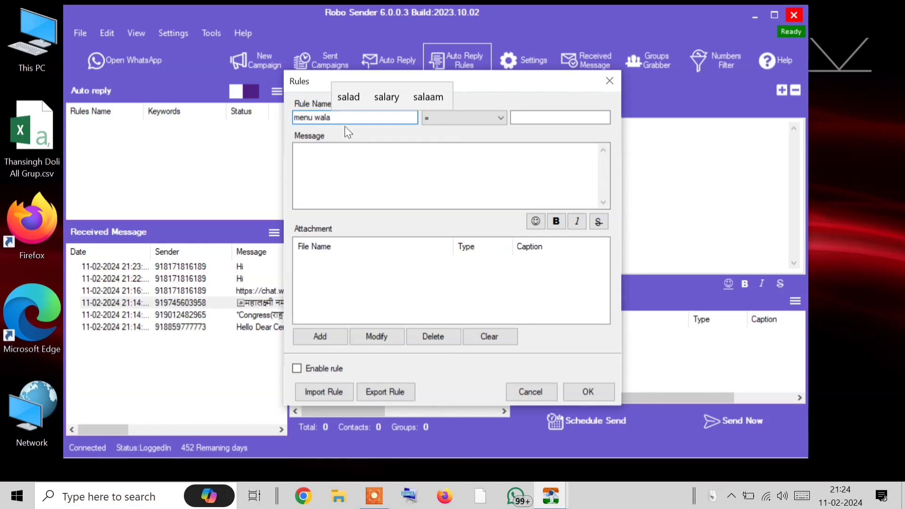
click(450, 118)
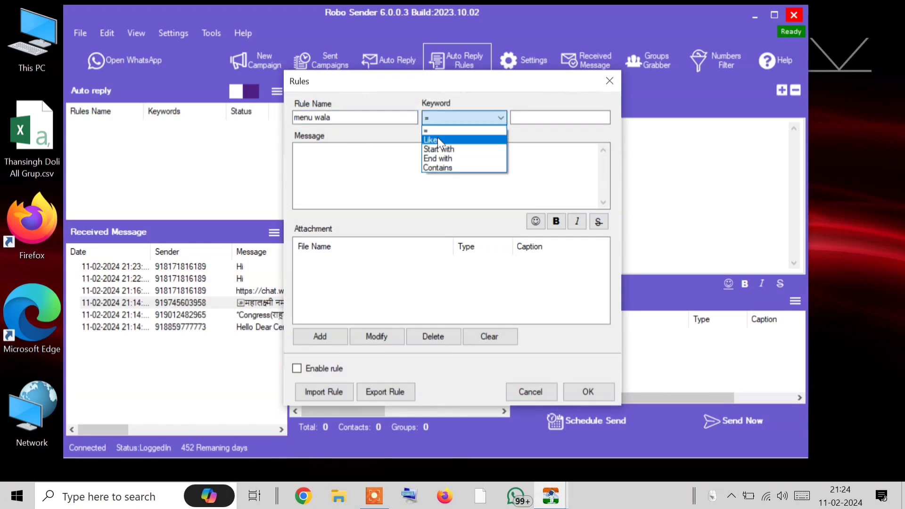
click(437, 137)
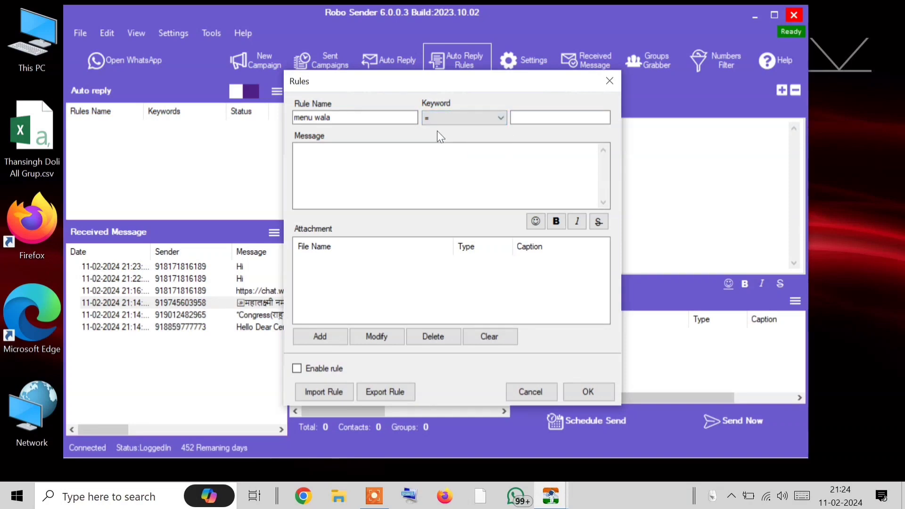
click(529, 119)
text(menu)
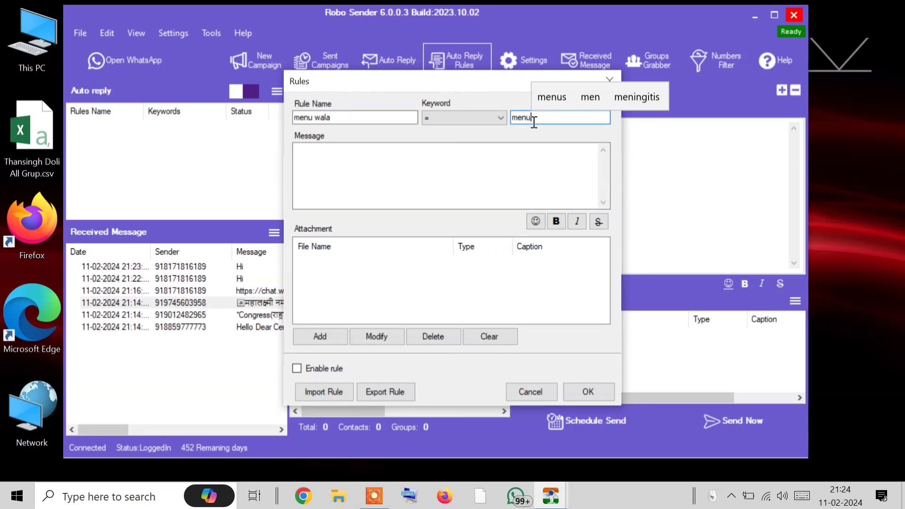
double_click(534, 122)
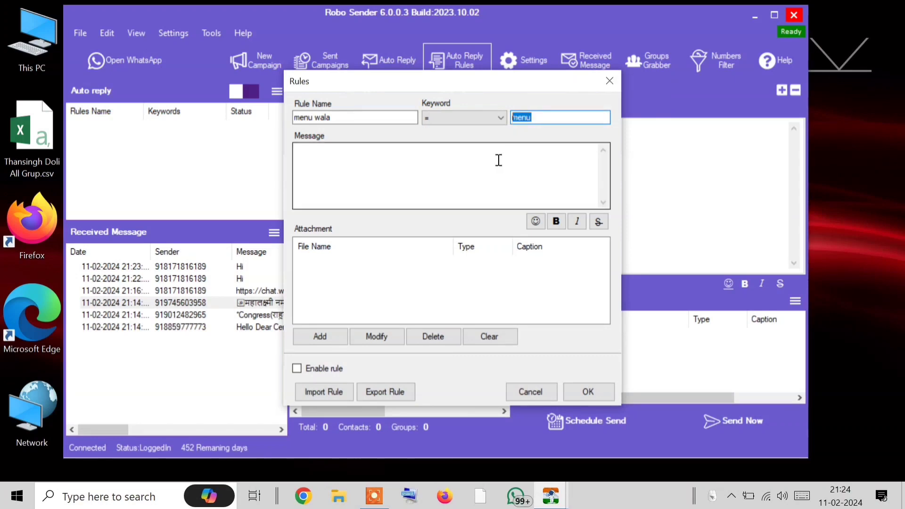
click(381, 155)
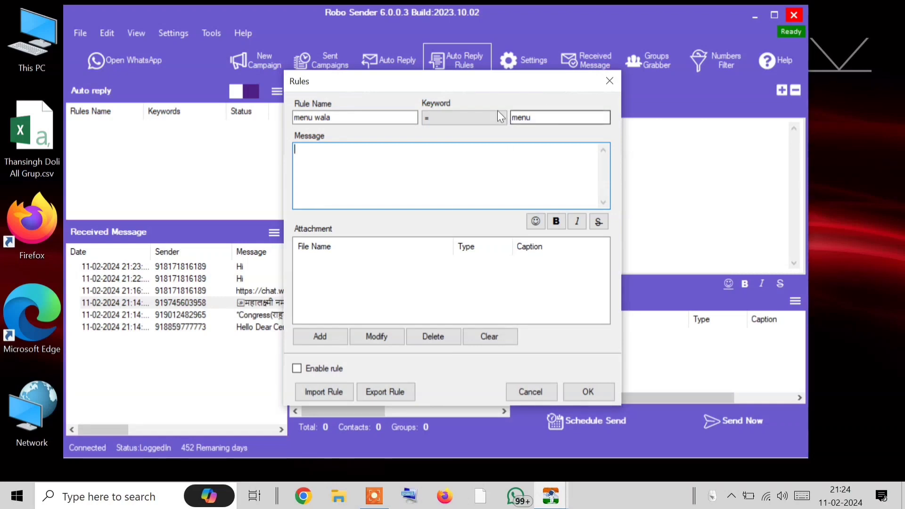
click(480, 118)
Set keyword matching to Contains and draft the reply 'menu bhejo'
click(446, 170)
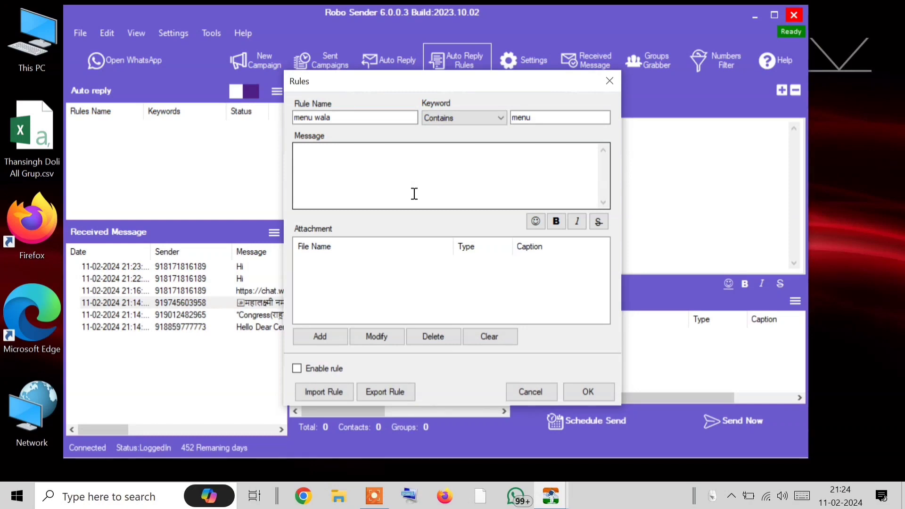
click(415, 194)
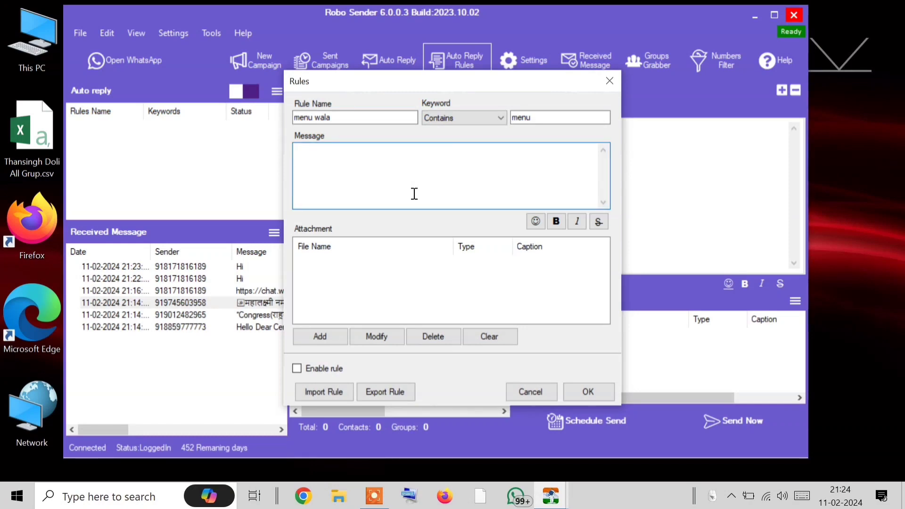
text(MENU)
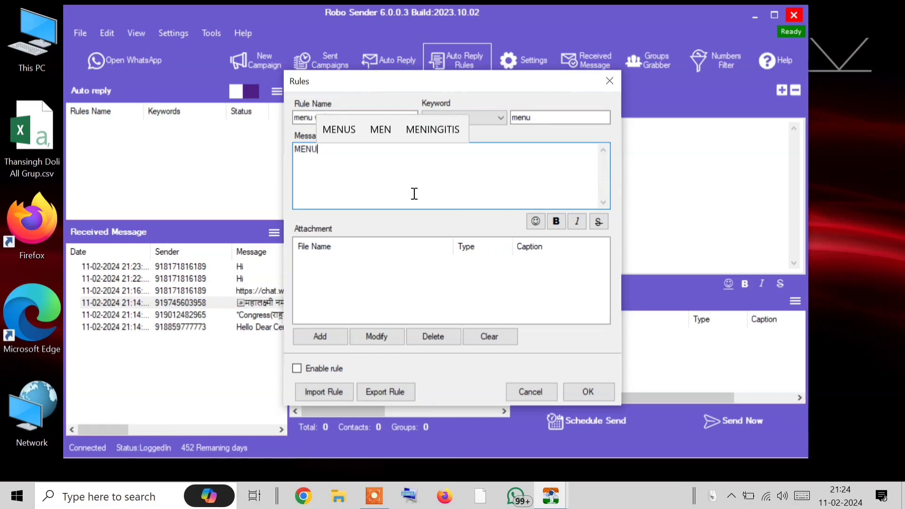
text(Mun)
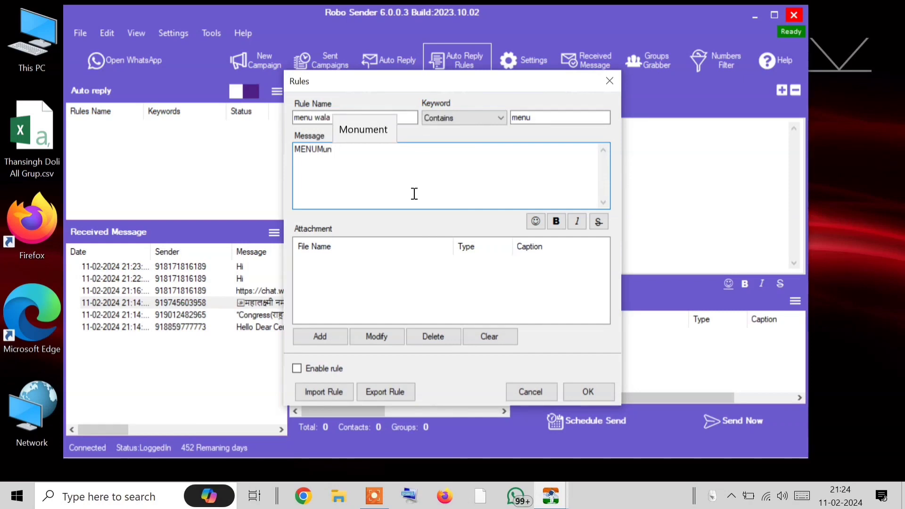
key(BackSpace)
key(BackSpace)
key(BackSpace)
key(BackSpace)
key(BackSpace)
key(BackSpace)
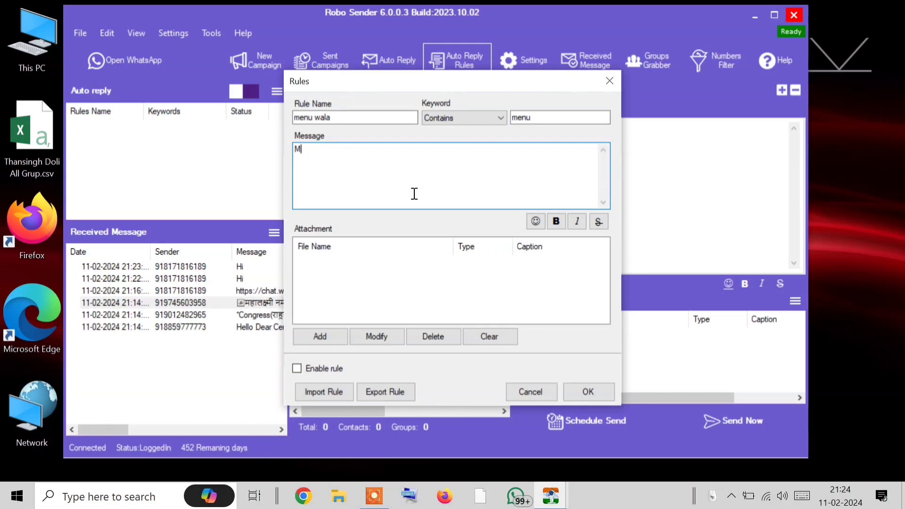
text(eNU)
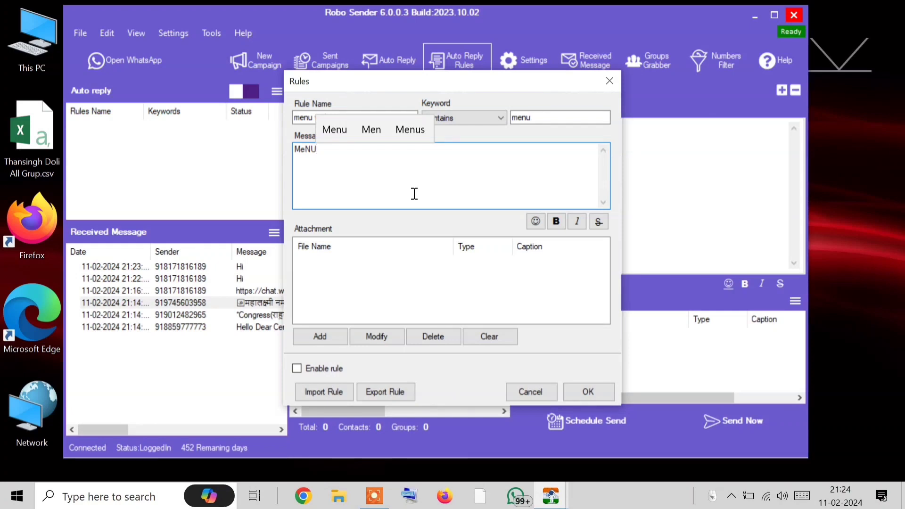
key(BackSpace)
key(BackSpace)
key(BackSpace)
key(BackSpace)
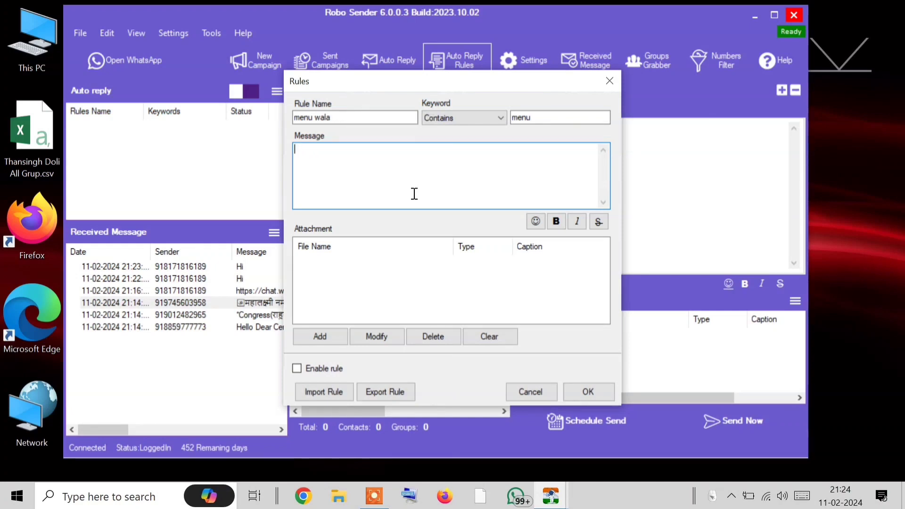
text(menu)
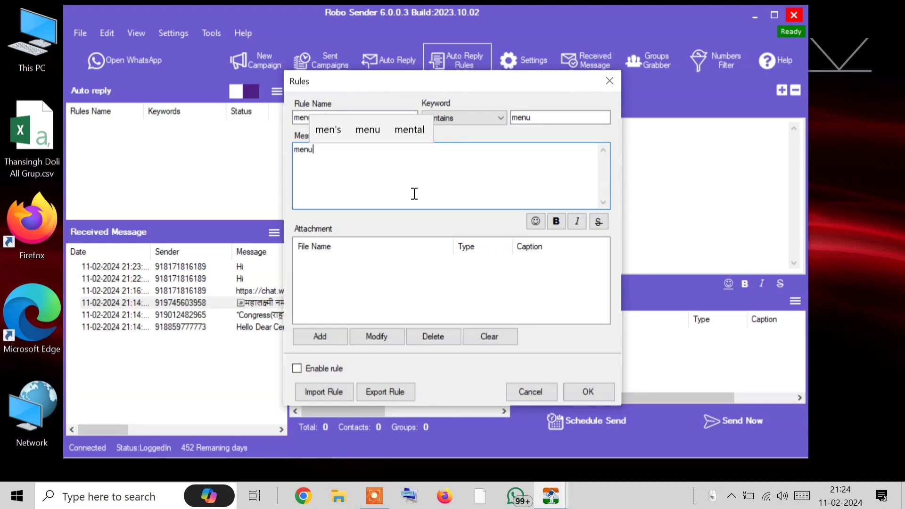
text( bhrj)
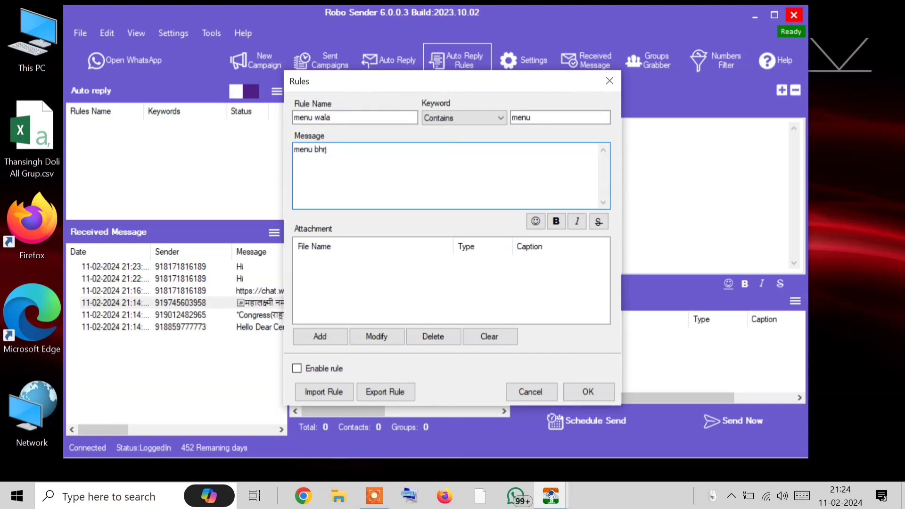
key(BackSpace)
key(BackSpace)
key(BackSpace)
text(ejo)
Replace the reply text with 'Here is our menu. Check This'
drag(529, 117, 508, 127)
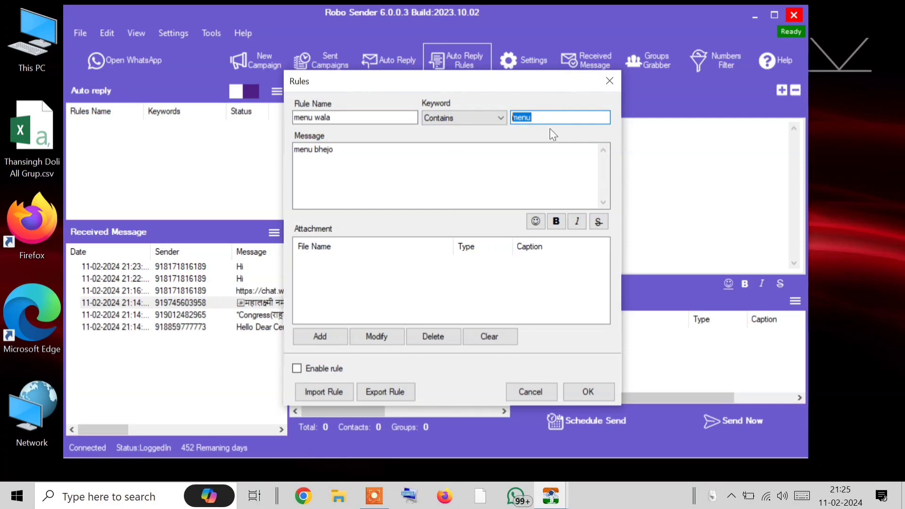
drag(463, 151, 108, 158)
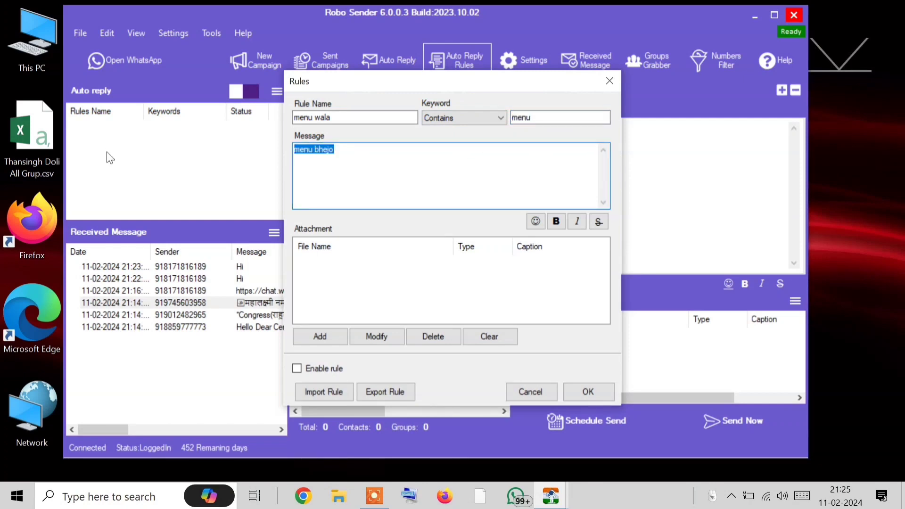
key(BackSpace)
text(Here )
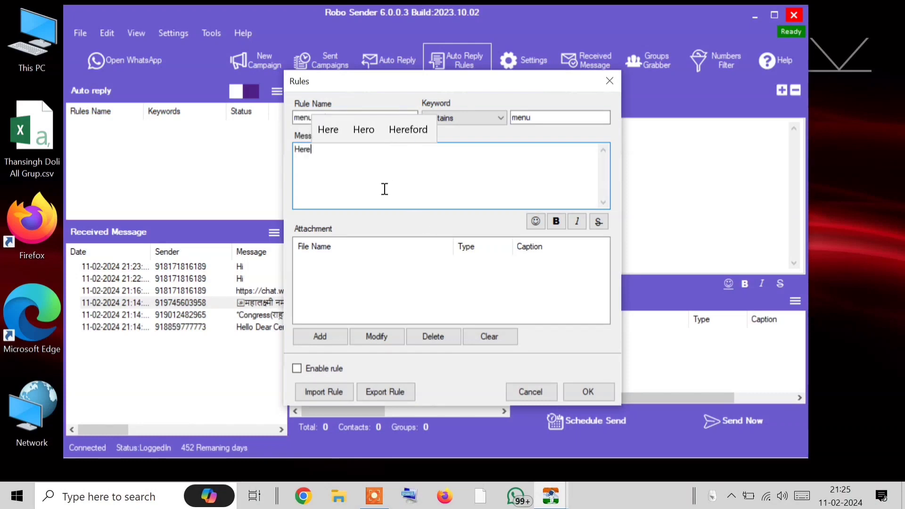
text(is )
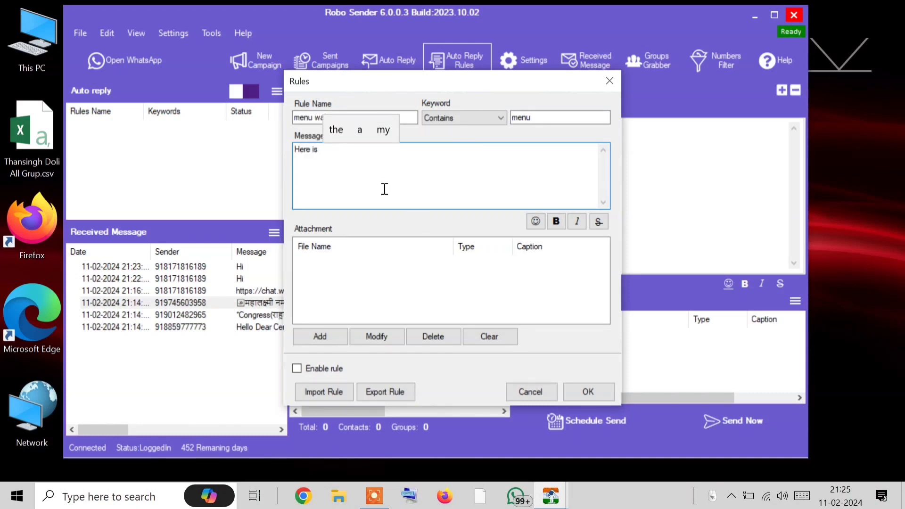
text(our )
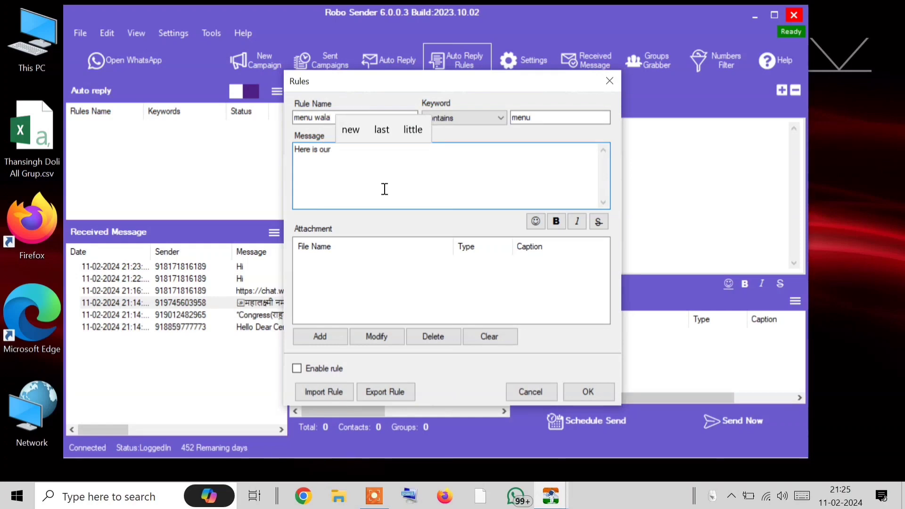
text(menu)
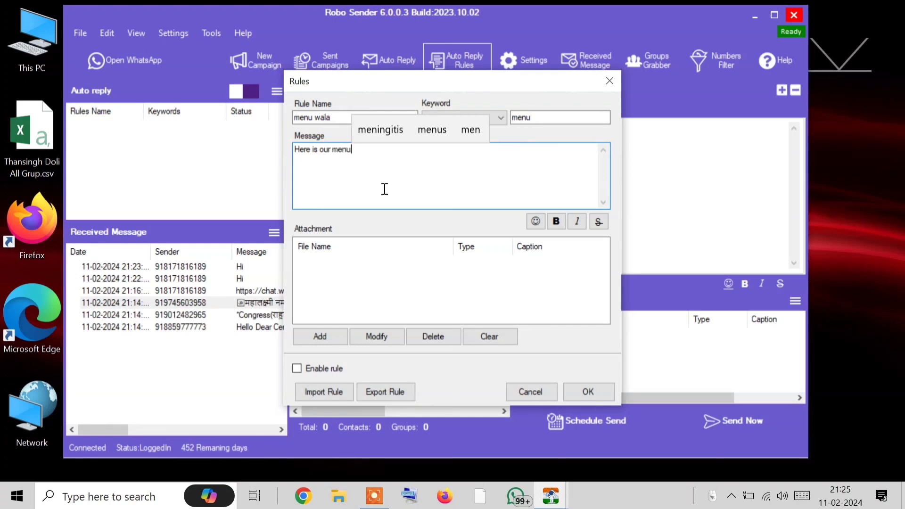
text(. )
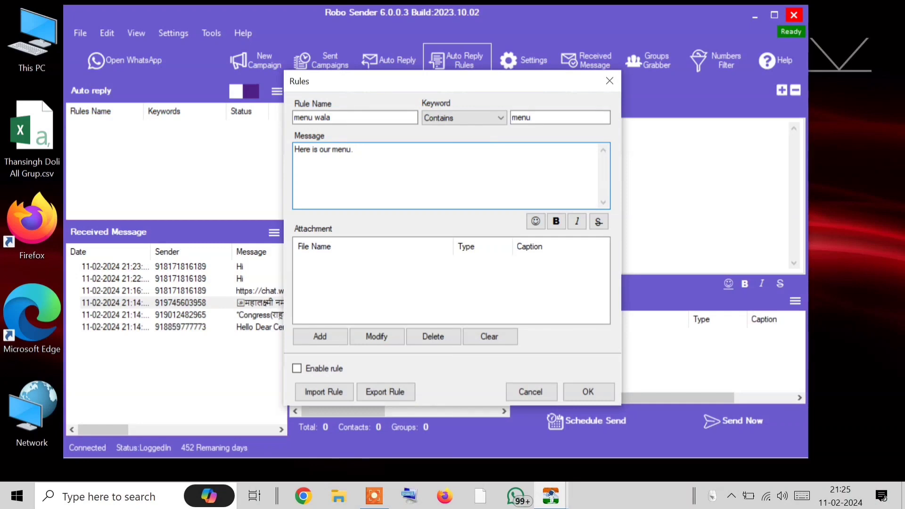
text(Check Thi)
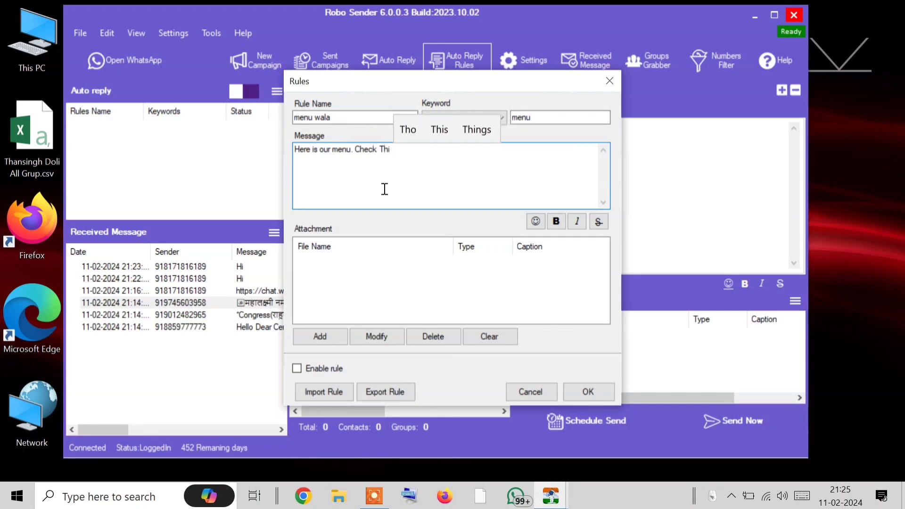
text(s)
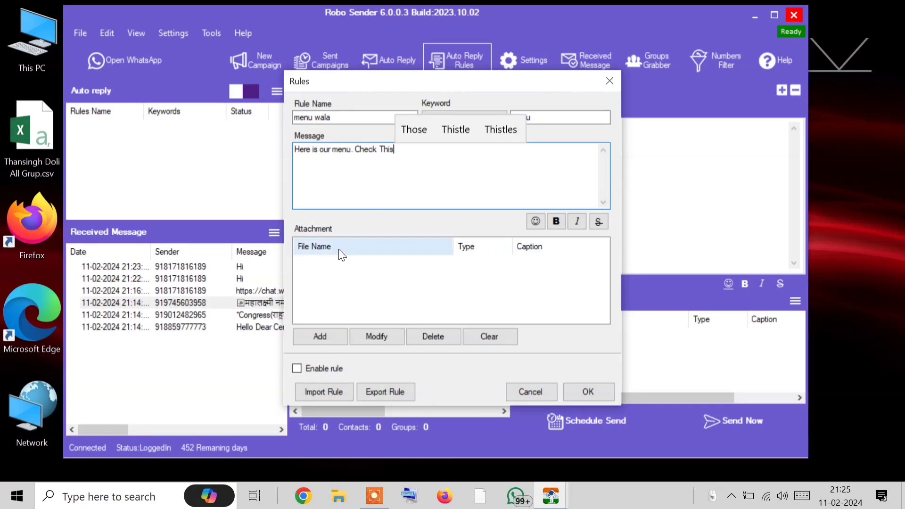
click(310, 341)
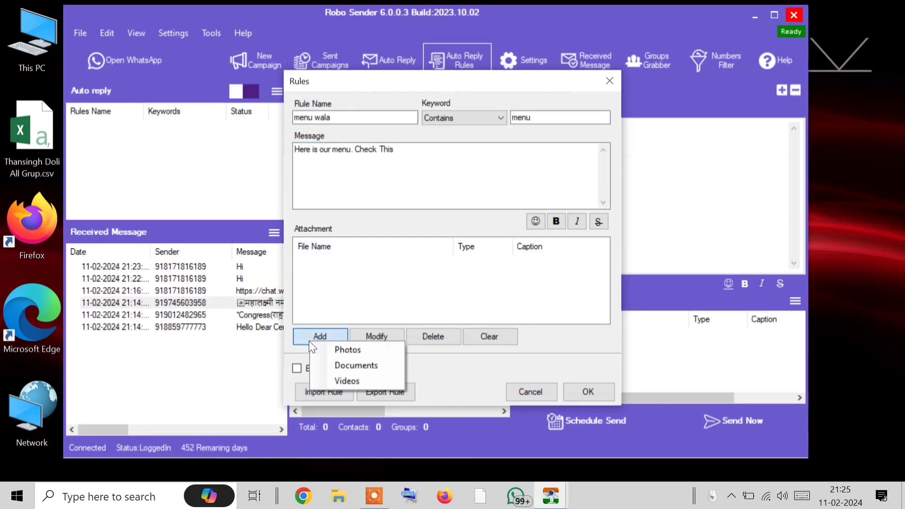
Attach cheese-capsicum.jpg from Pictures, enable the menu wala rule, and save it
click(347, 351)
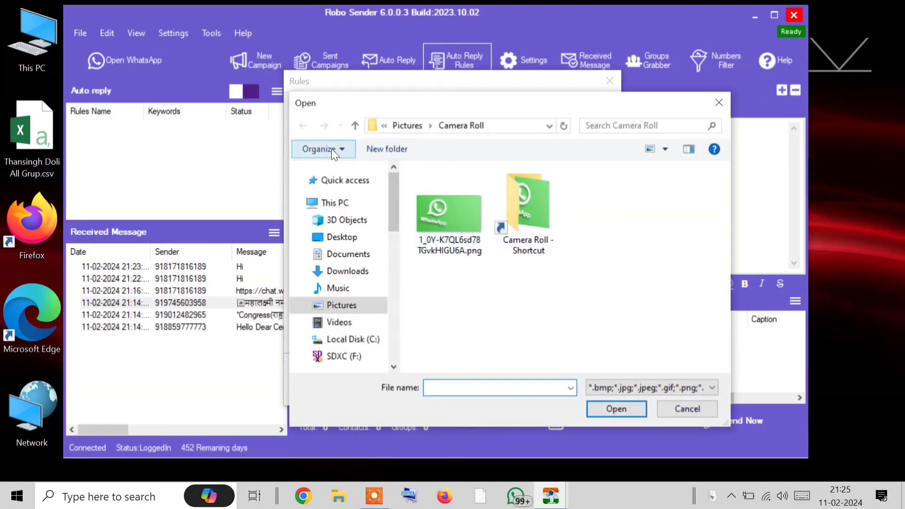
click(415, 124)
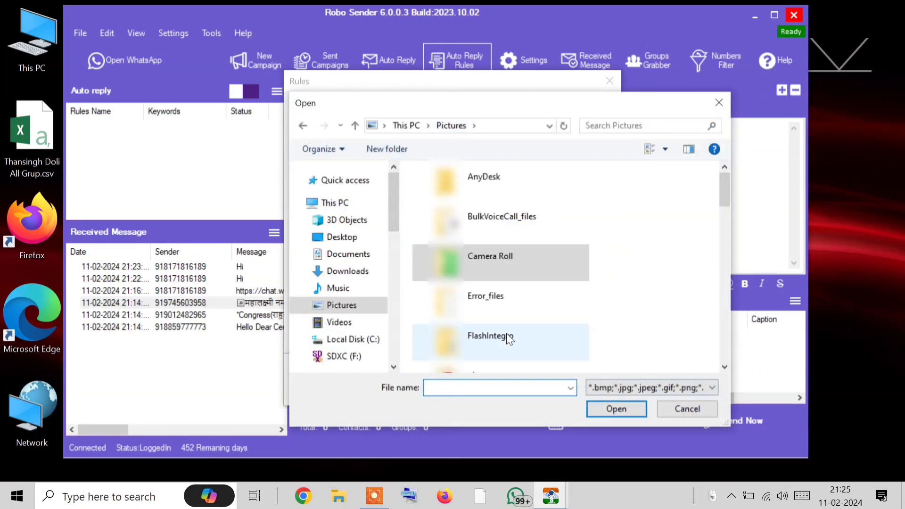
scroll(498, 326, down, 10)
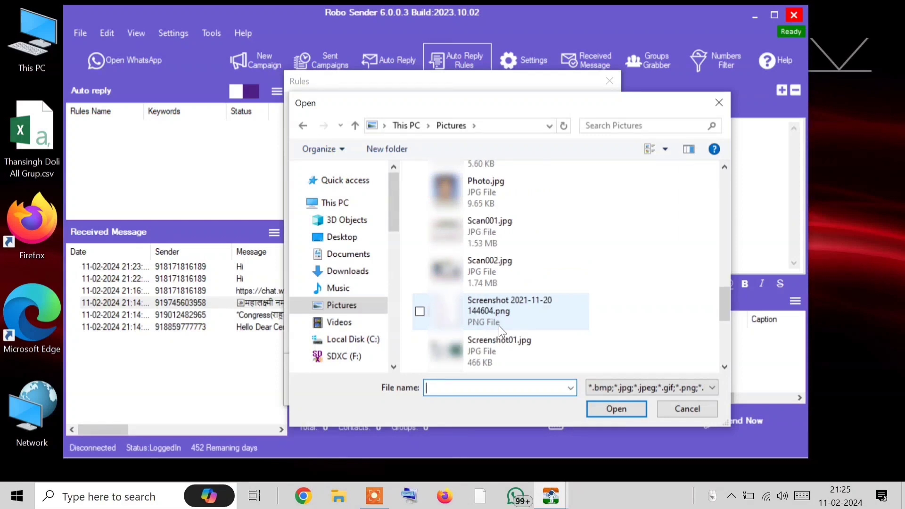
scroll(499, 326, down, 3)
scroll(498, 326, up, 8)
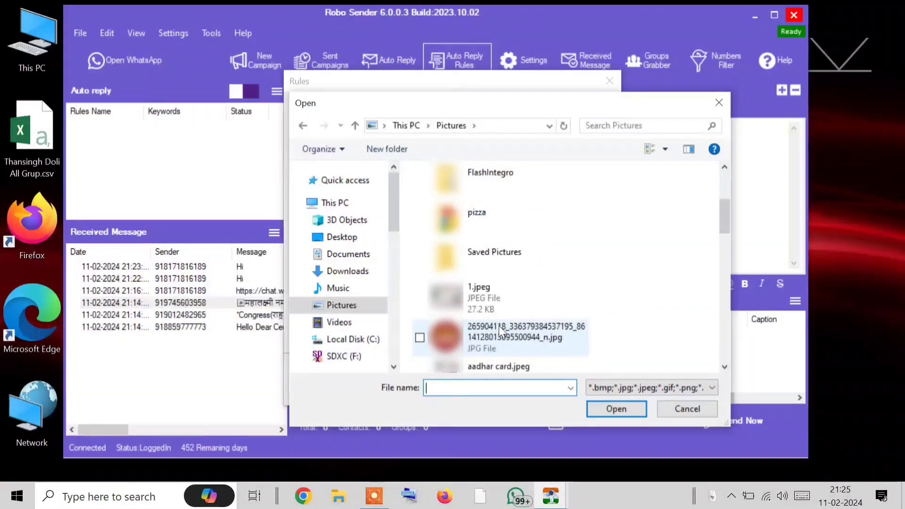
scroll(499, 326, up, 2)
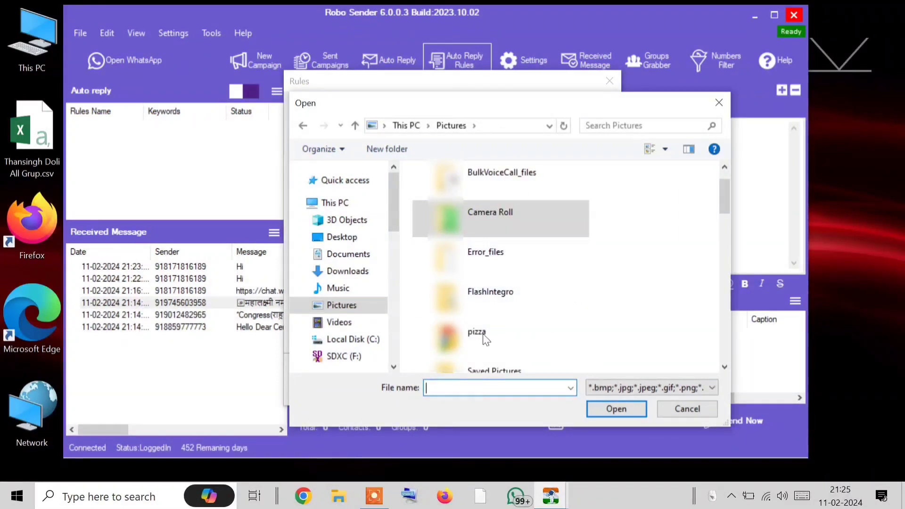
scroll(515, 272, down, 2)
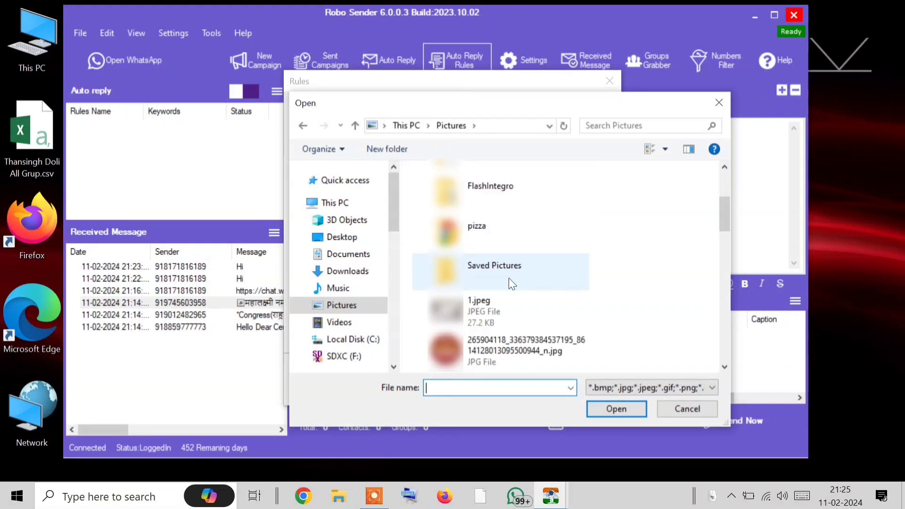
scroll(511, 263, down, 1)
scroll(511, 246, up, 3)
scroll(510, 247, down, 4)
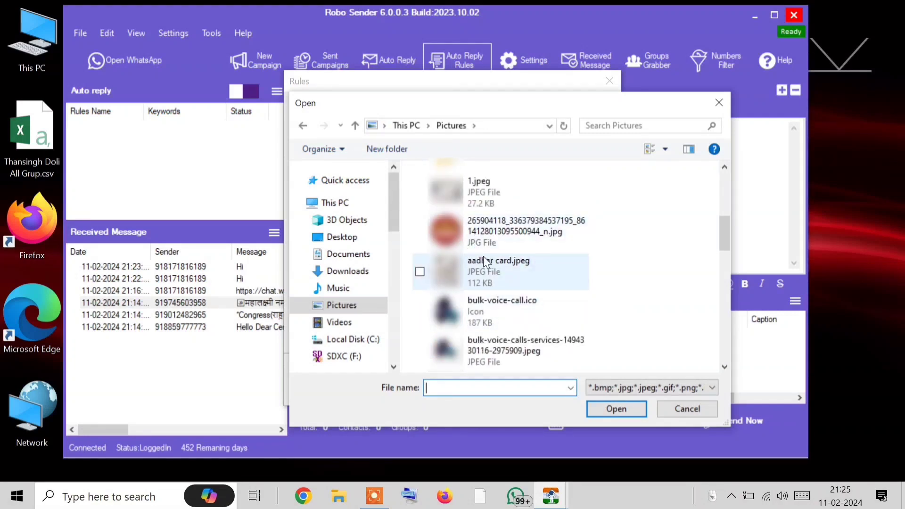
scroll(505, 311, down, 2)
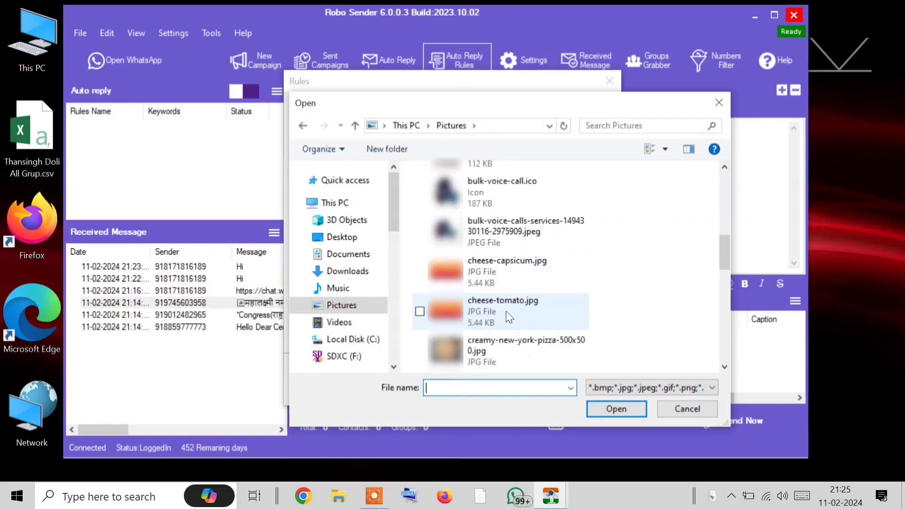
double_click(499, 287)
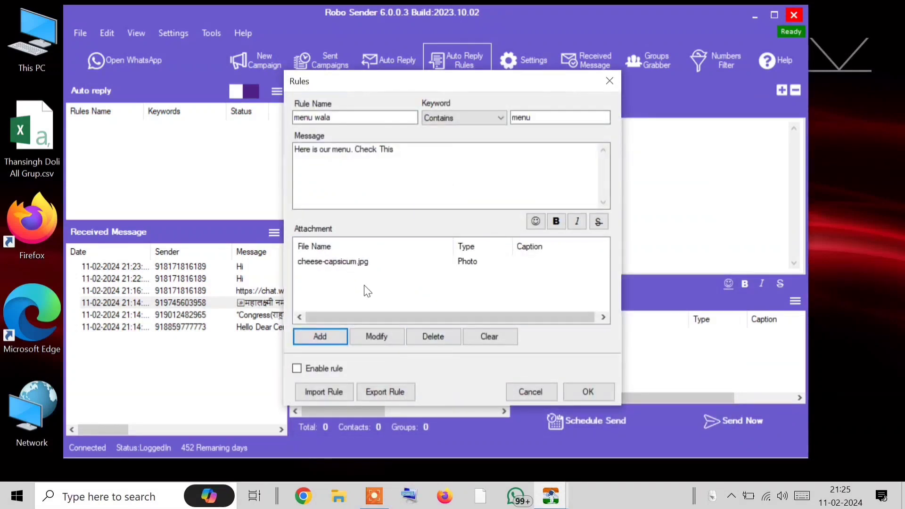
click(296, 368)
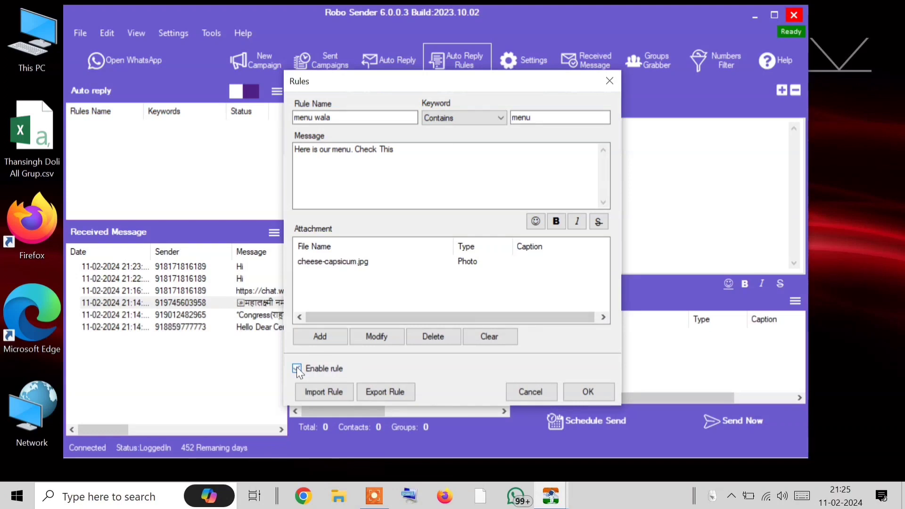
click(579, 391)
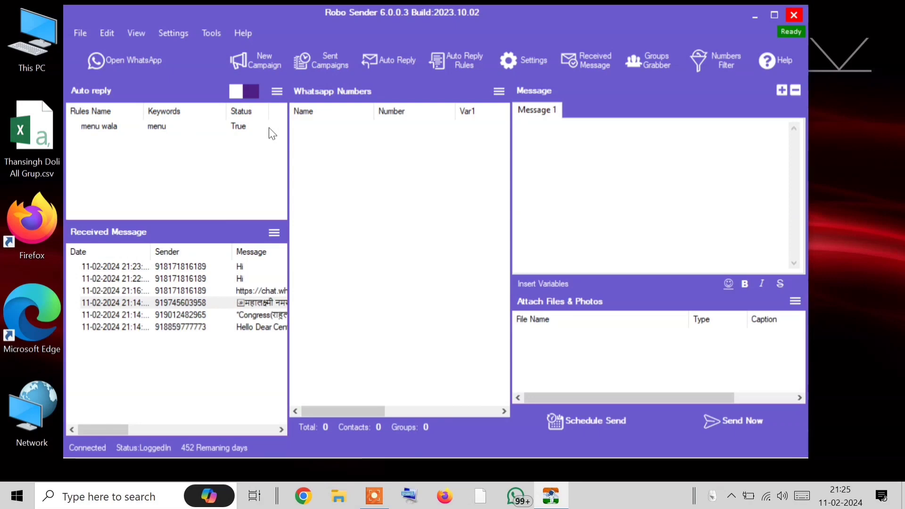
Open WhatsApp and reposition its window fully into view beside Robo Sender
click(114, 60)
drag(411, 19, 493, 41)
drag(313, 43, 377, 52)
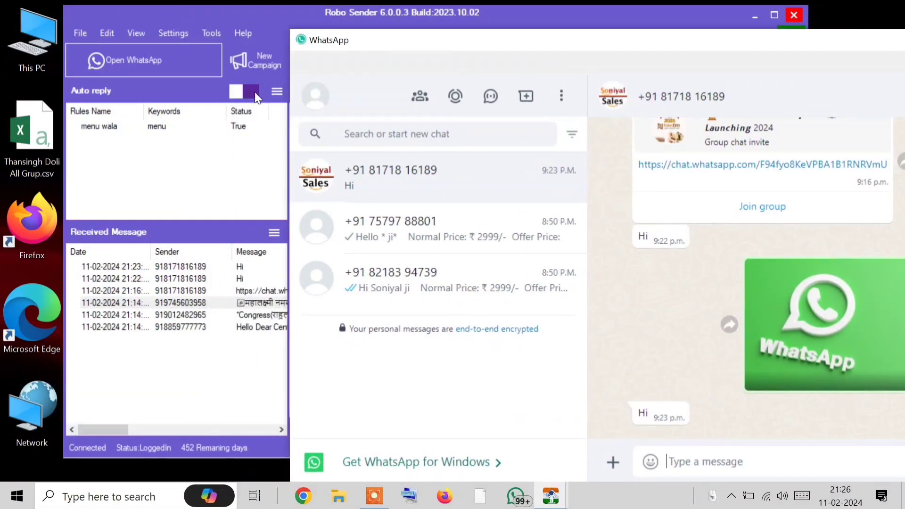
click(255, 92)
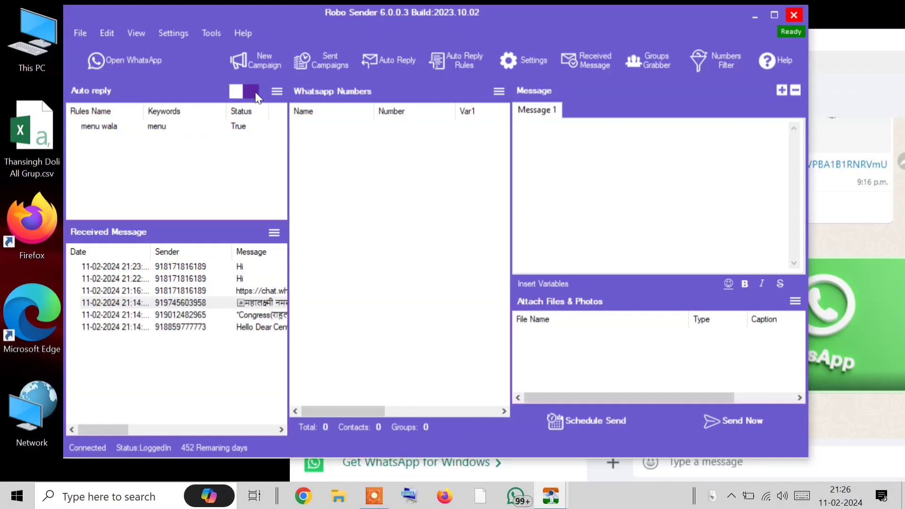
click(853, 84)
drag(712, 25, 632, 33)
Review the price-offer chat and the chat with the menu auto-reply, then close WhatsApp
click(221, 205)
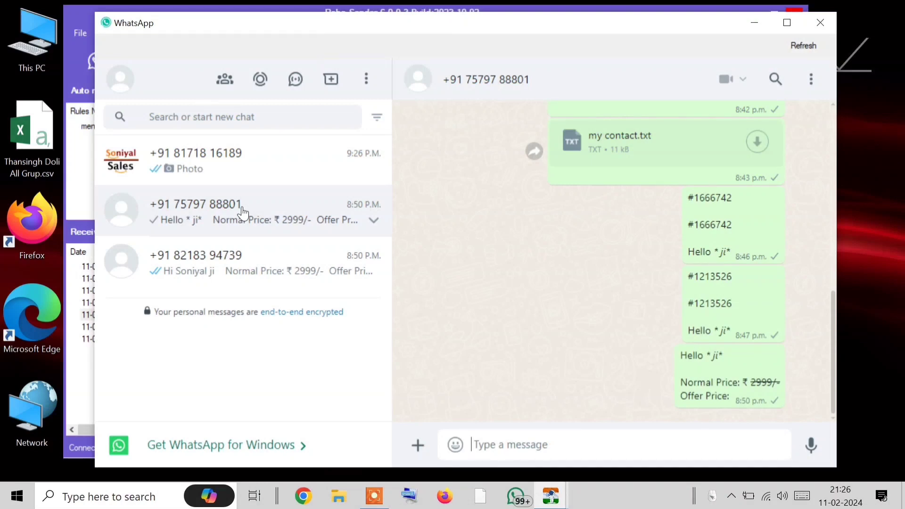
click(208, 151)
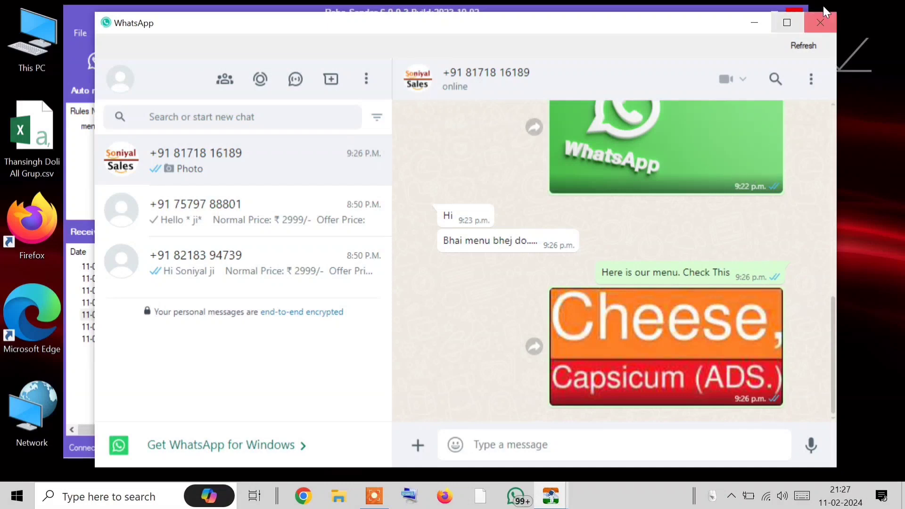
click(827, 22)
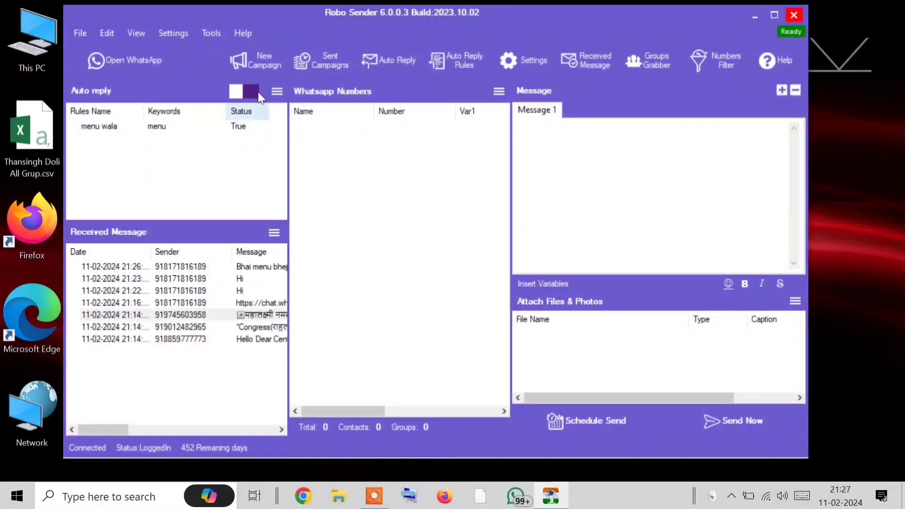
Start a new rule named 'menu ko manu' matching messages that contain 'manu'
click(378, 66)
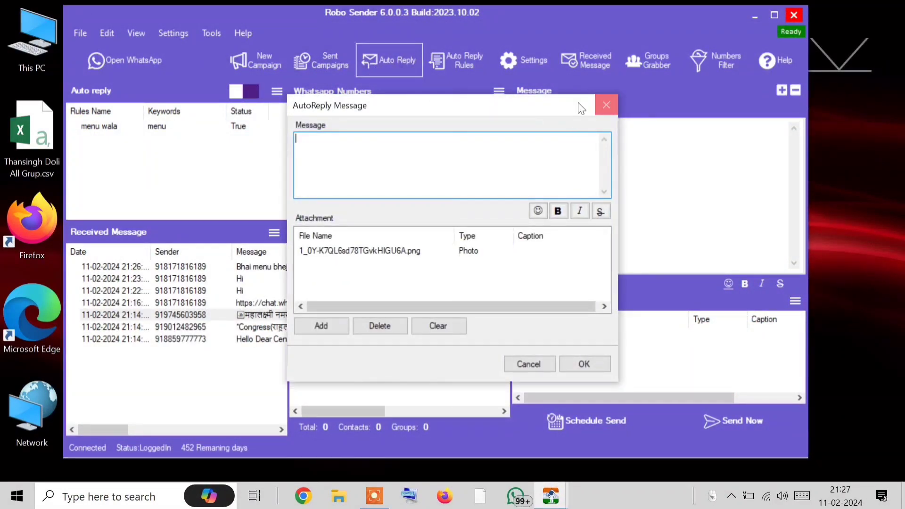
click(607, 105)
click(459, 66)
click(368, 117)
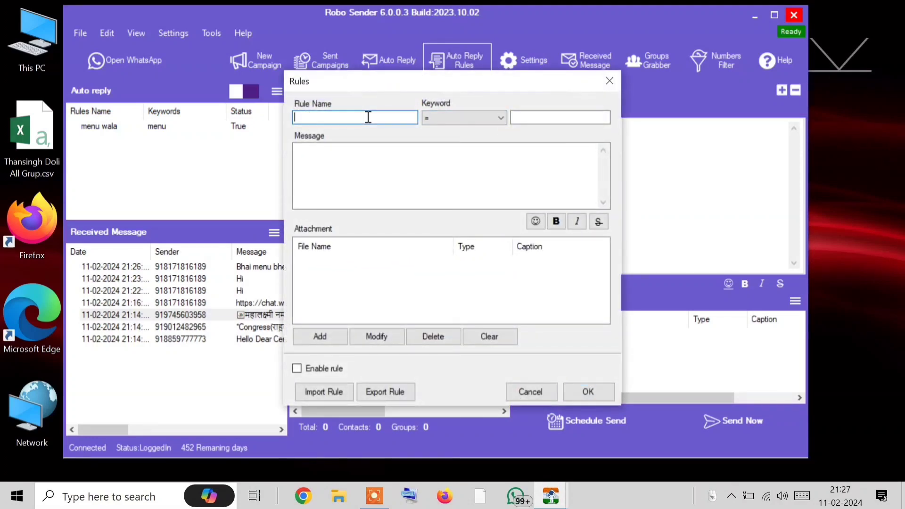
text(menu ko manu)
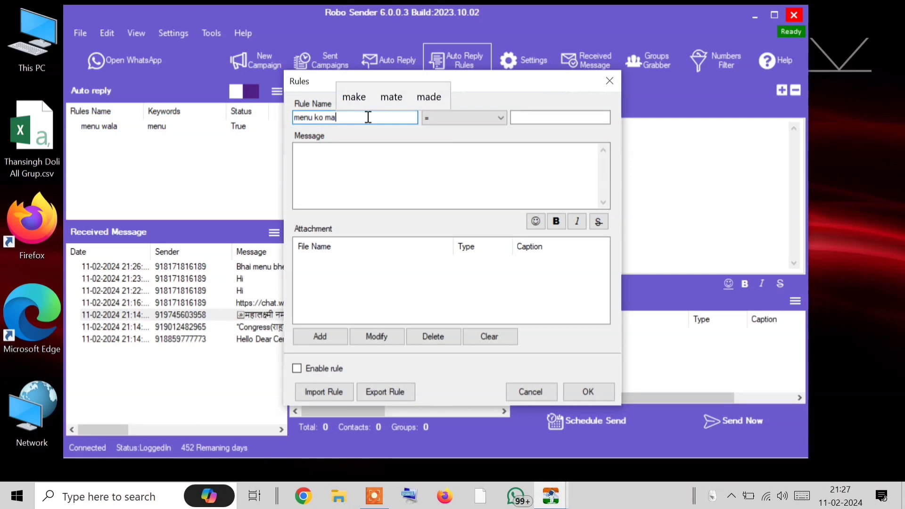
click(497, 117)
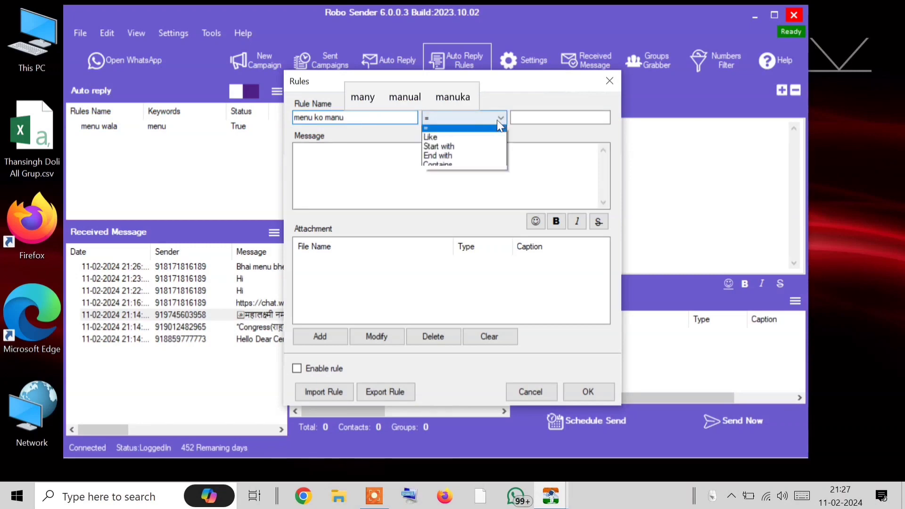
click(474, 168)
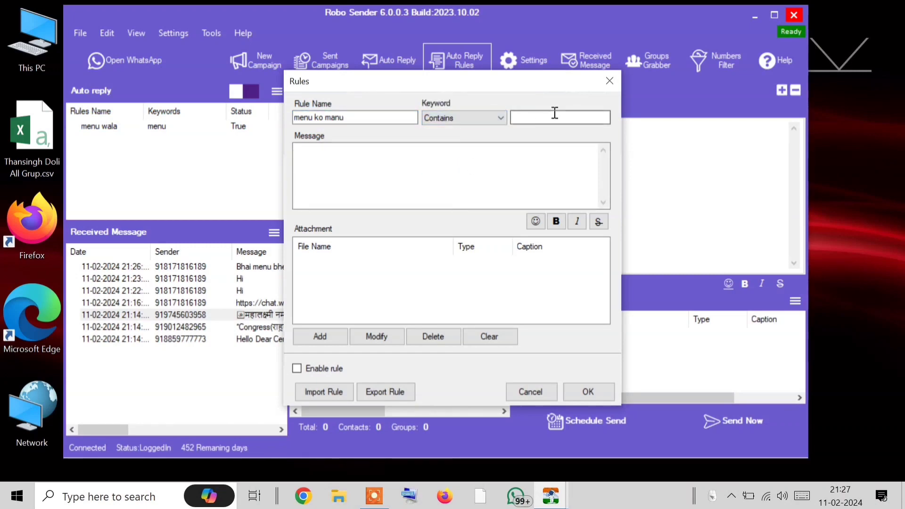
click(553, 114)
text(manu)
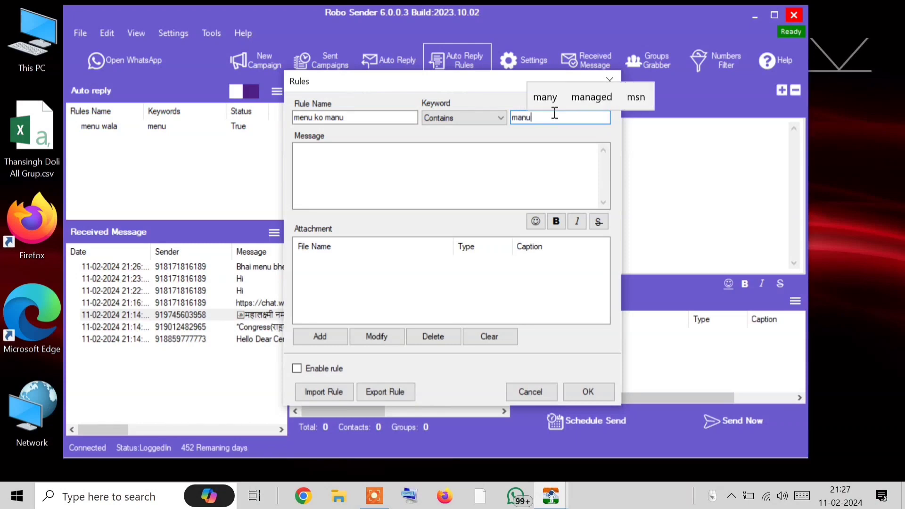
Enable the menu ko manu rule with an empty message and save it
click(489, 190)
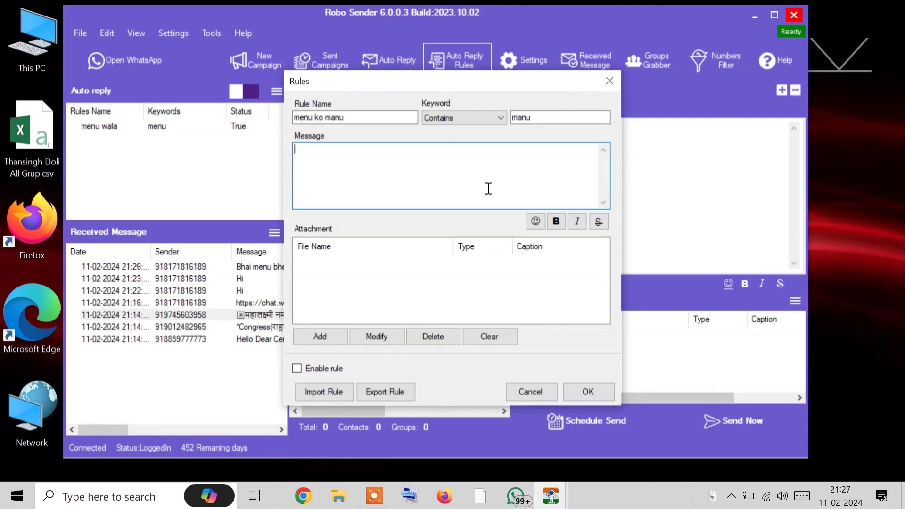
click(538, 389)
click(328, 174)
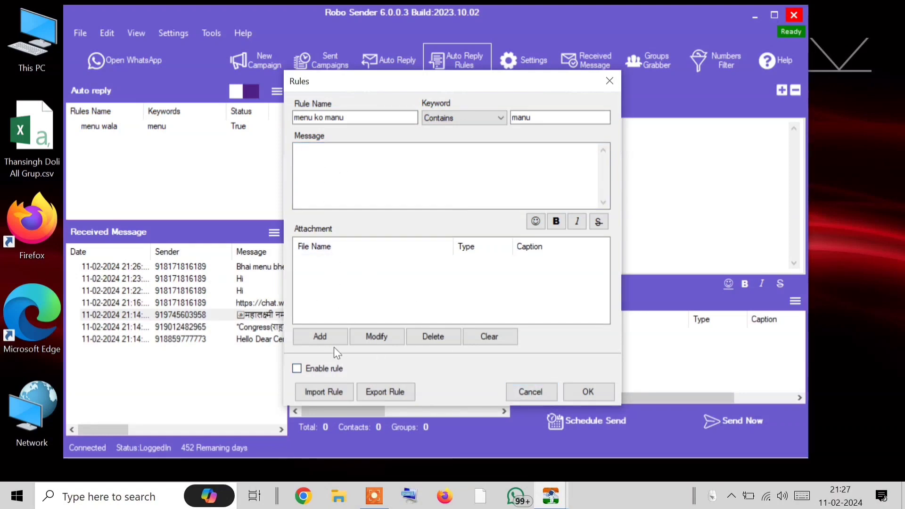
click(296, 368)
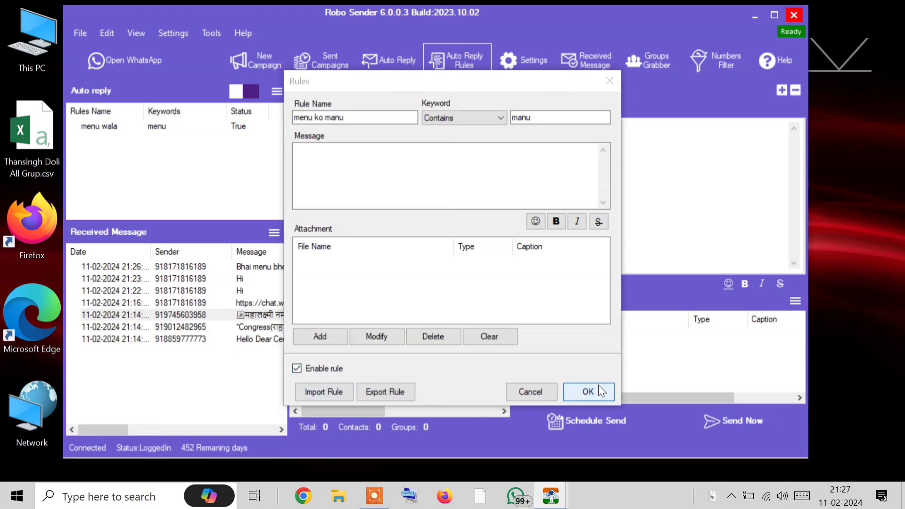
click(596, 386)
click(169, 141)
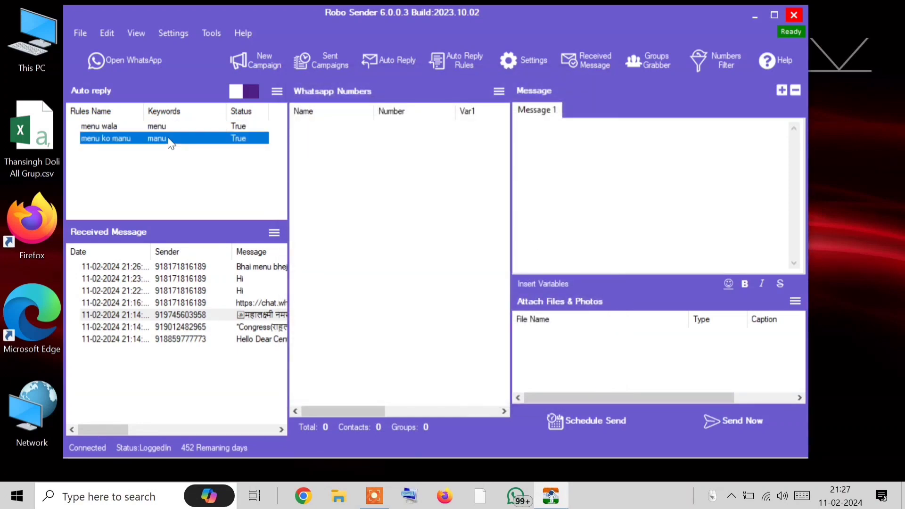
Begin deleting the menu ko manu rule but cancel at the confirmation
right_click(169, 140)
click(210, 164)
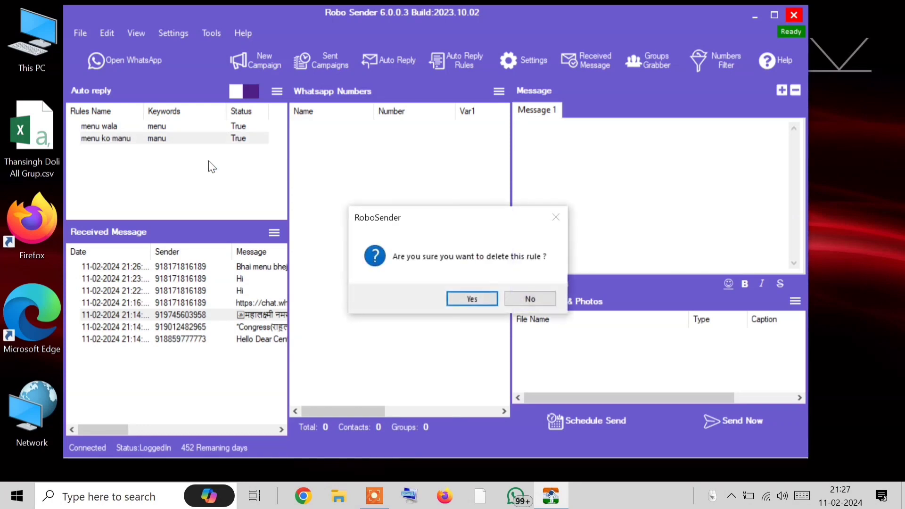
click(530, 300)
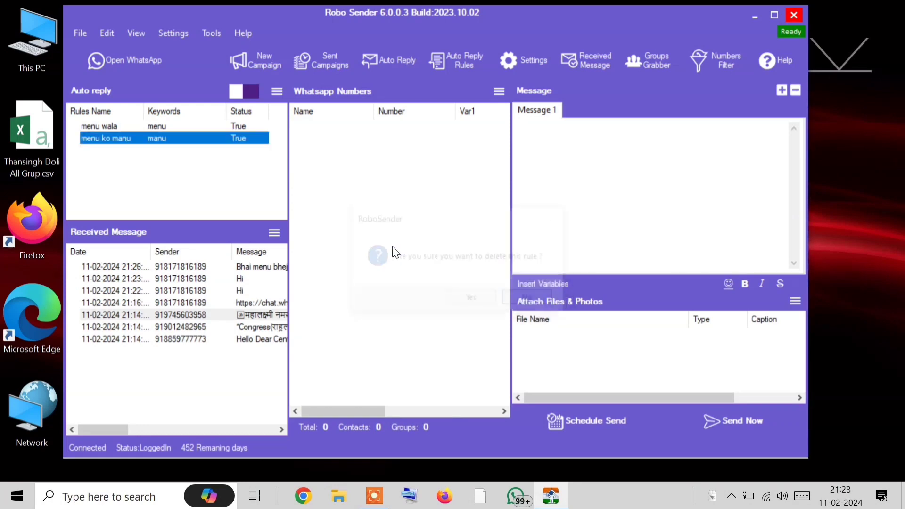
Open the menu wala rule, try removing its cheese-capsicum.jpg attachment, then discard the changes
click(168, 123)
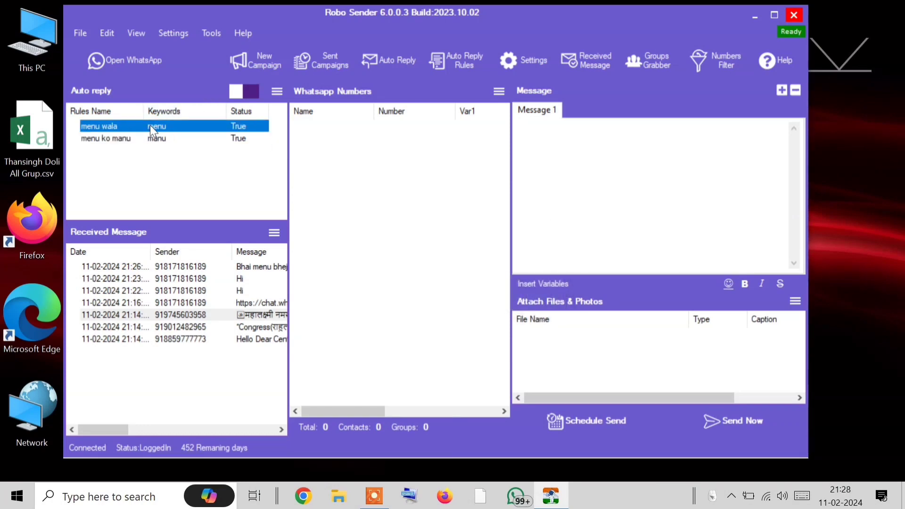
right_click(151, 125)
click(184, 135)
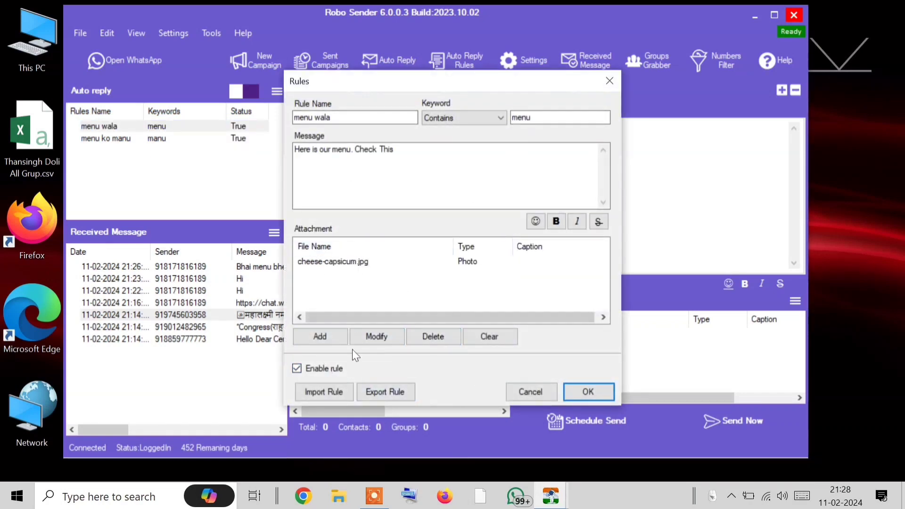
click(363, 262)
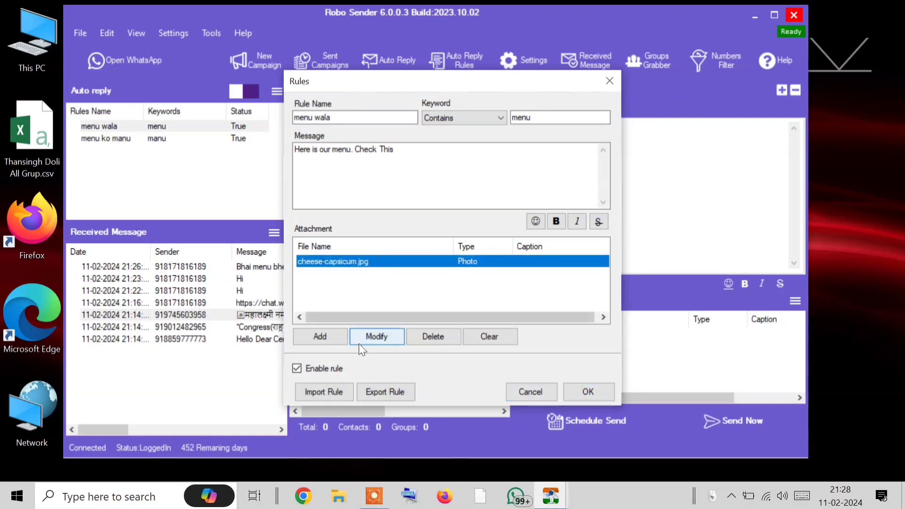
click(360, 344)
click(364, 263)
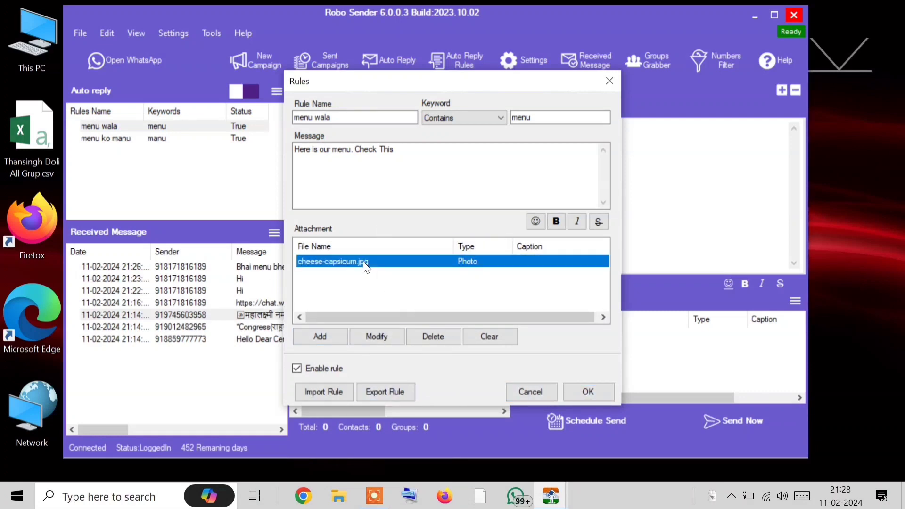
click(419, 337)
click(341, 338)
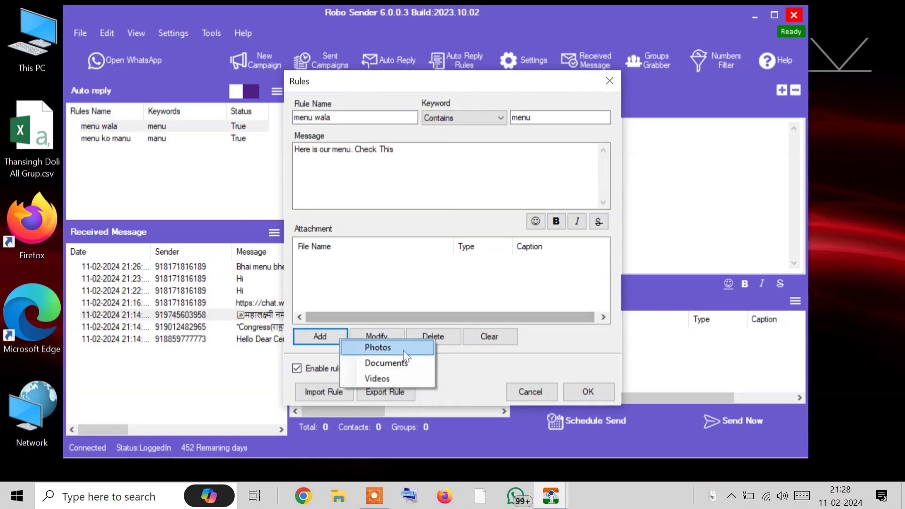
click(531, 385)
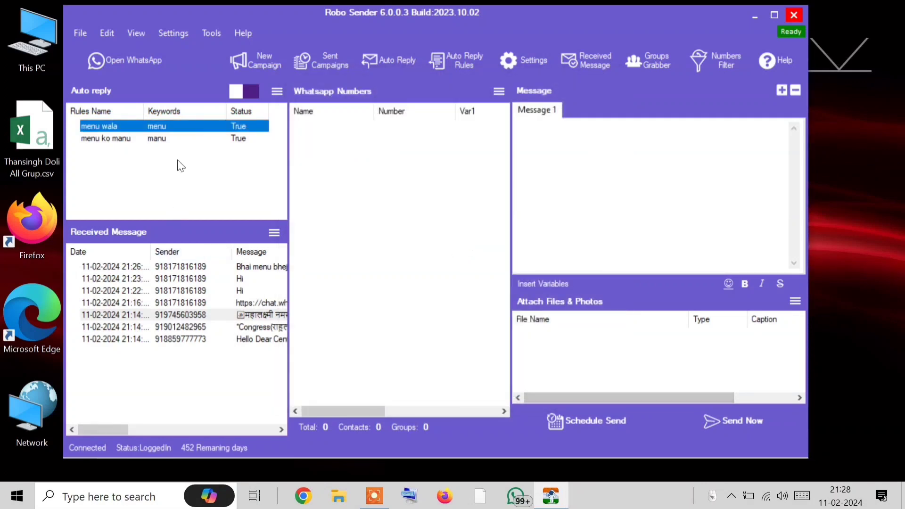
double_click(157, 127)
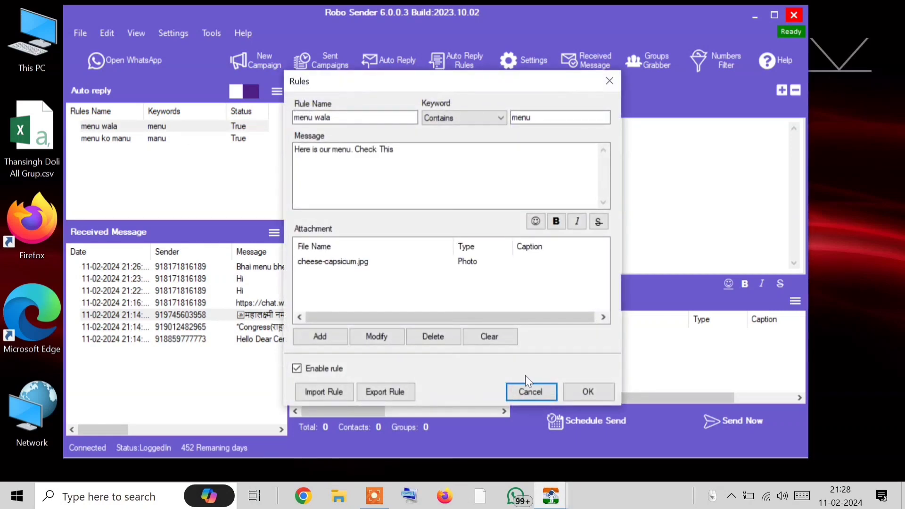
click(525, 389)
Delete the menu ko manu rule and confirm the deletion
click(135, 139)
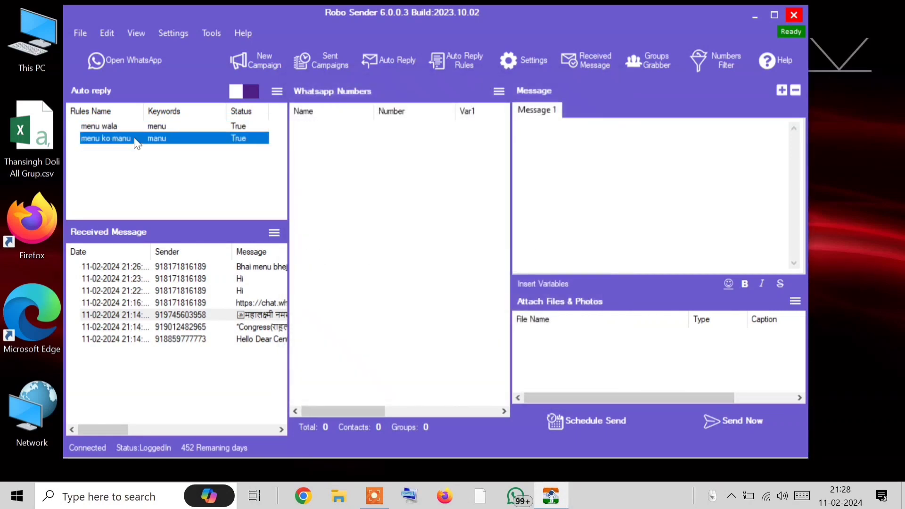
right_click(136, 143)
click(153, 161)
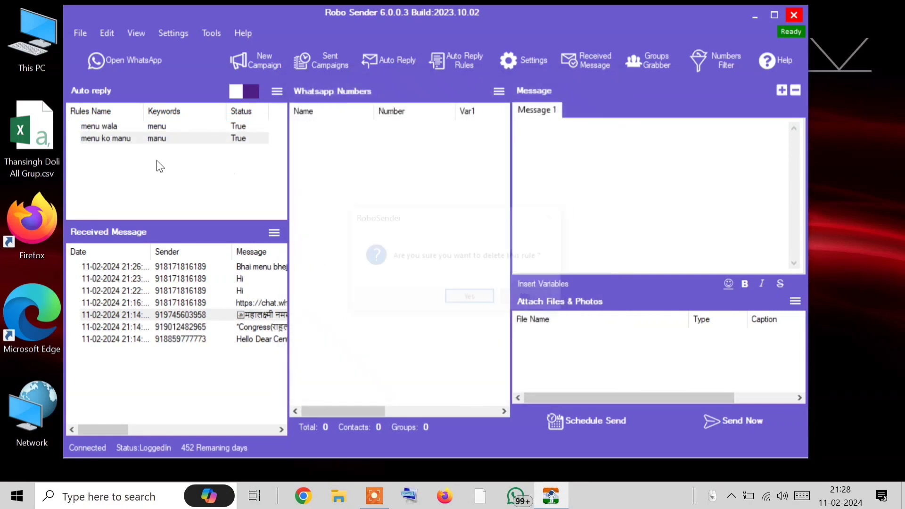
click(470, 298)
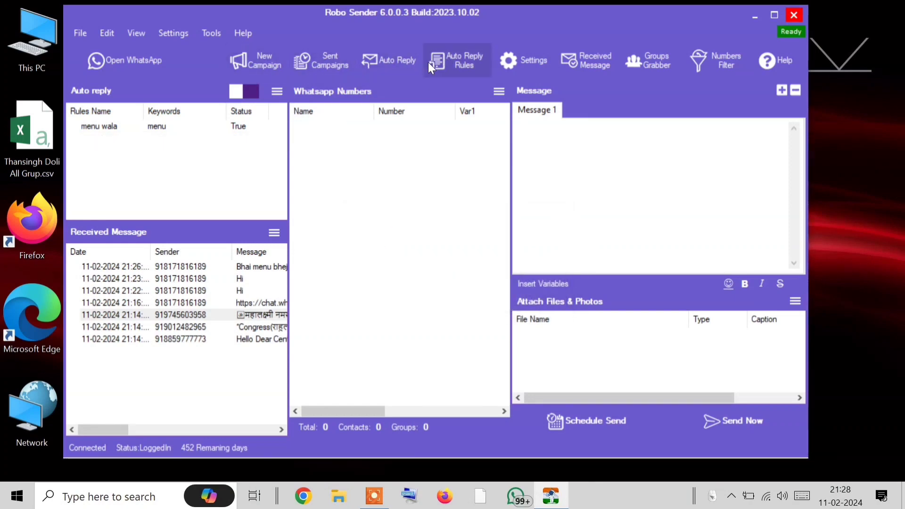
Create a rule named kon that matches messages containing 'kon'
click(479, 56)
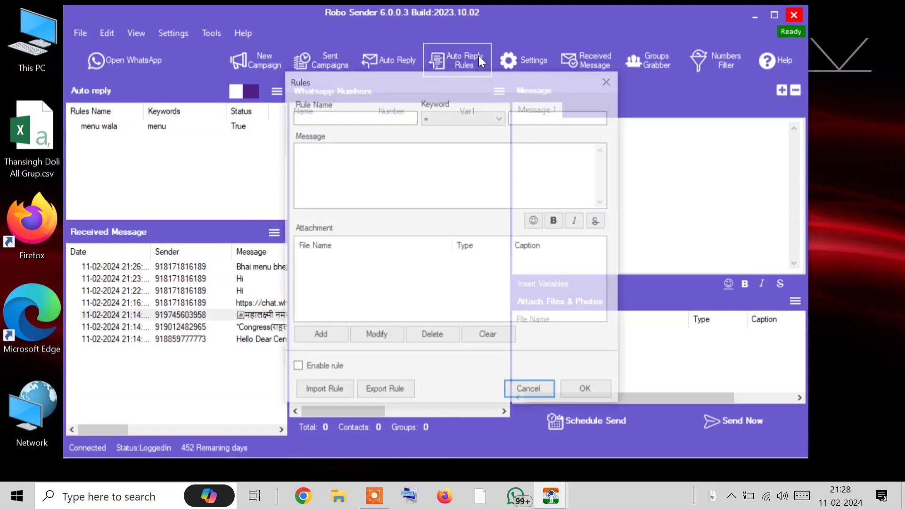
click(413, 122)
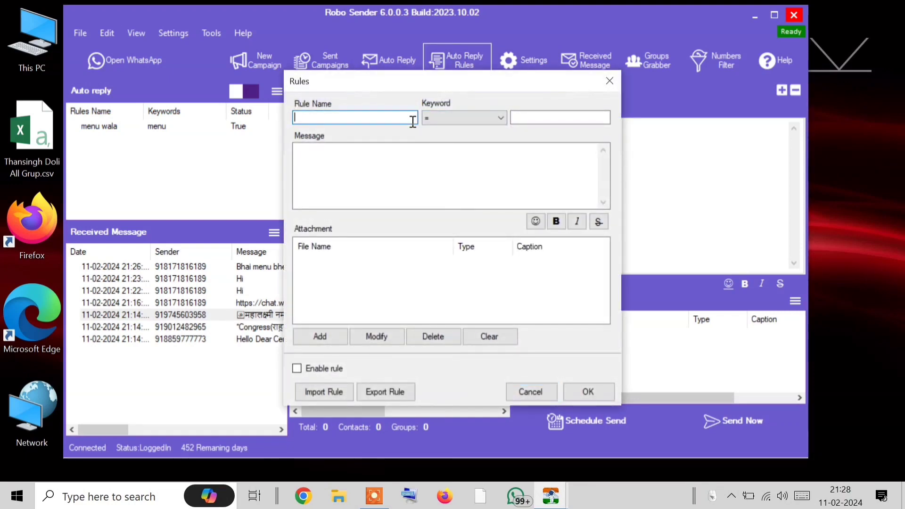
text(kon)
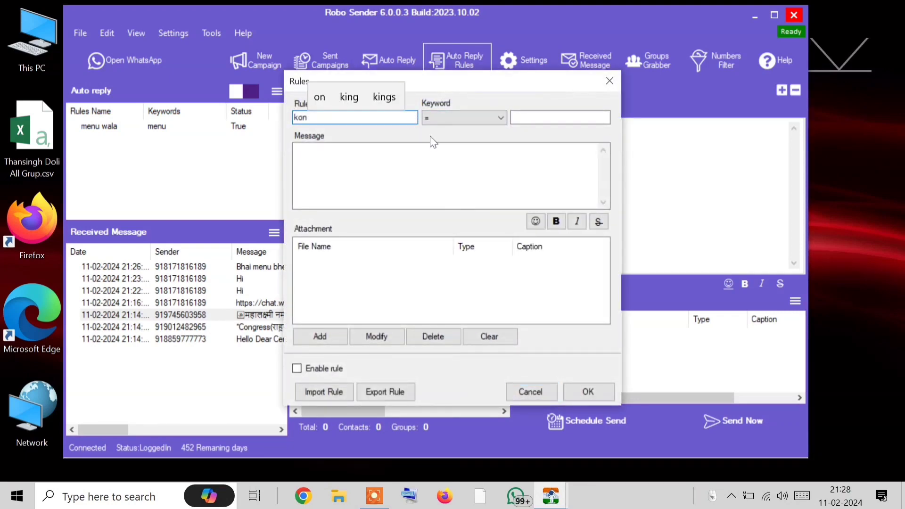
click(462, 118)
click(462, 168)
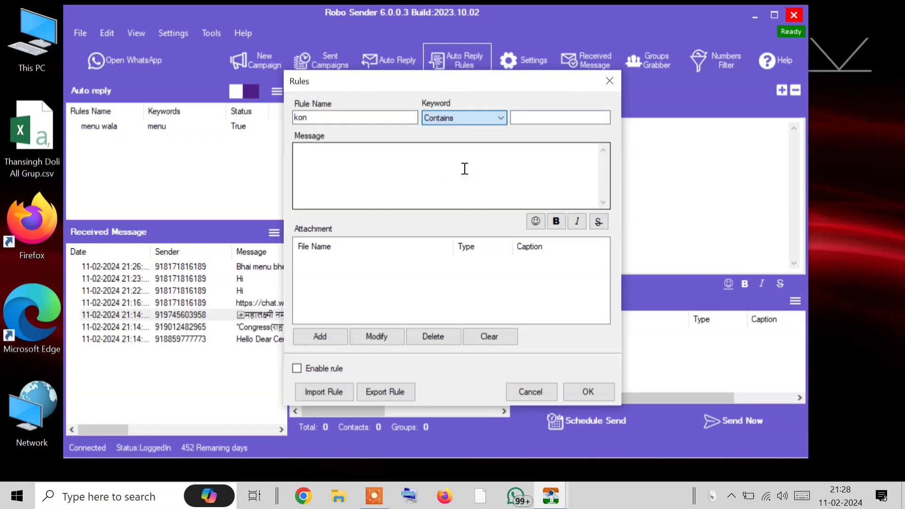
click(548, 119)
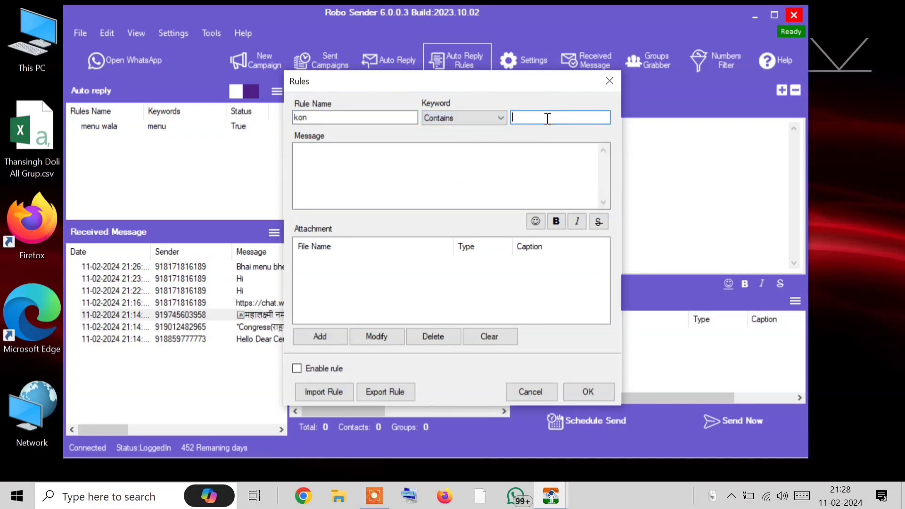
text(h)
key(BackSpace)
text(kon)
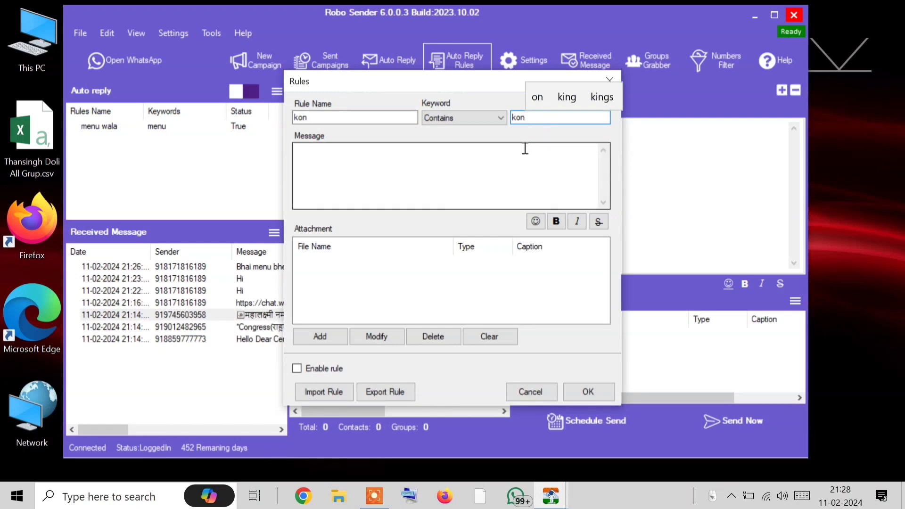
key(BackSpace)
key(BackSpace)
text(aun)
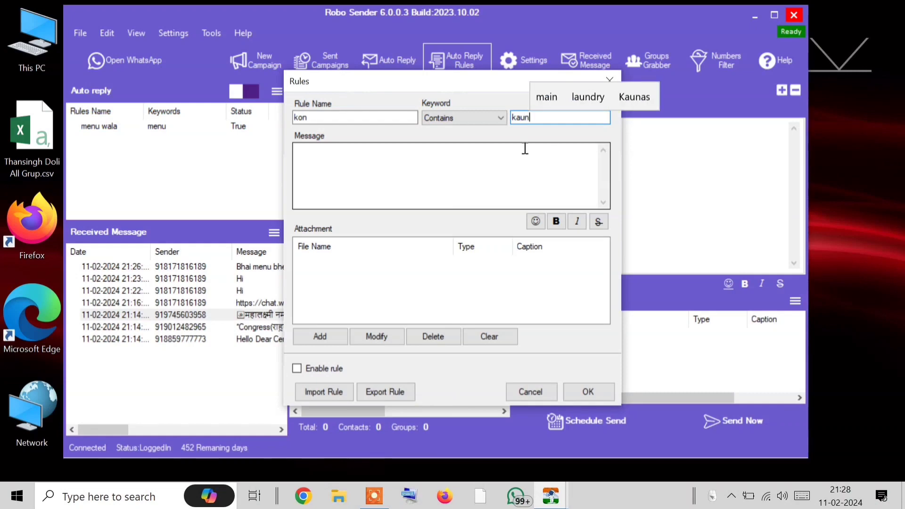
key(BackSpace)
key(BackSpace)
key(BackSpace)
text(on)
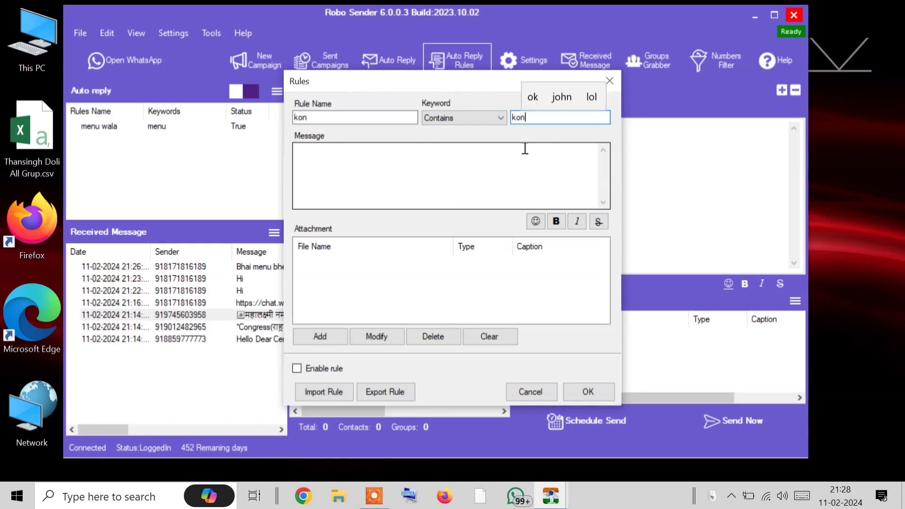
Set the reply to 'We are Soniyal.in', enable the kon rule, and save it
click(307, 194)
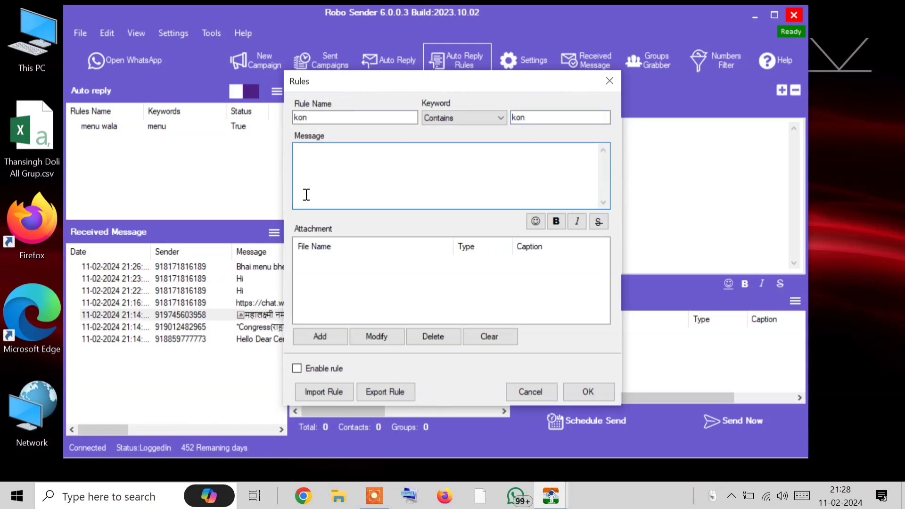
text(We a)
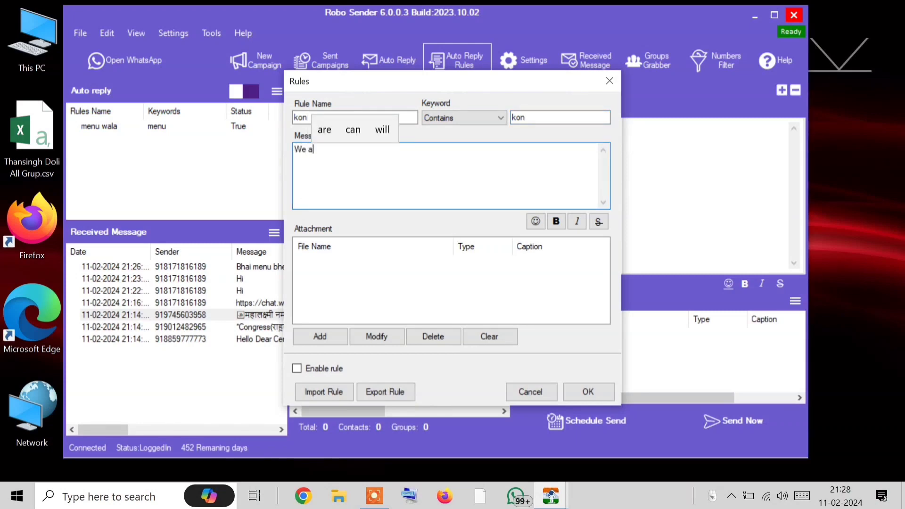
text(re Son)
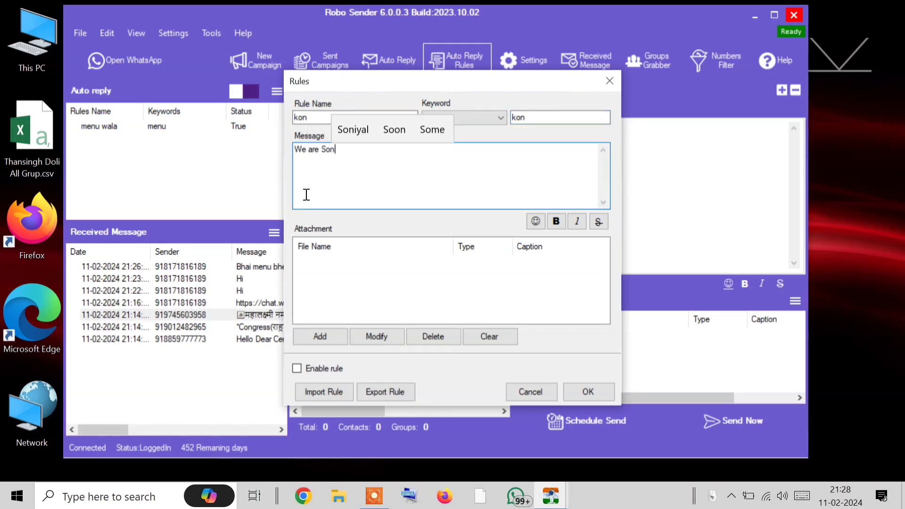
text(iyal.in)
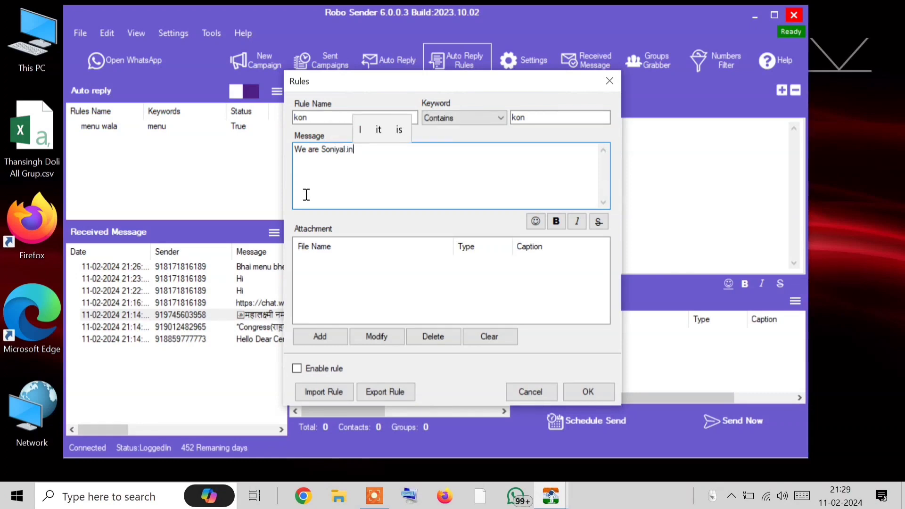
key(ctrl+a)
key(ctrl+c)
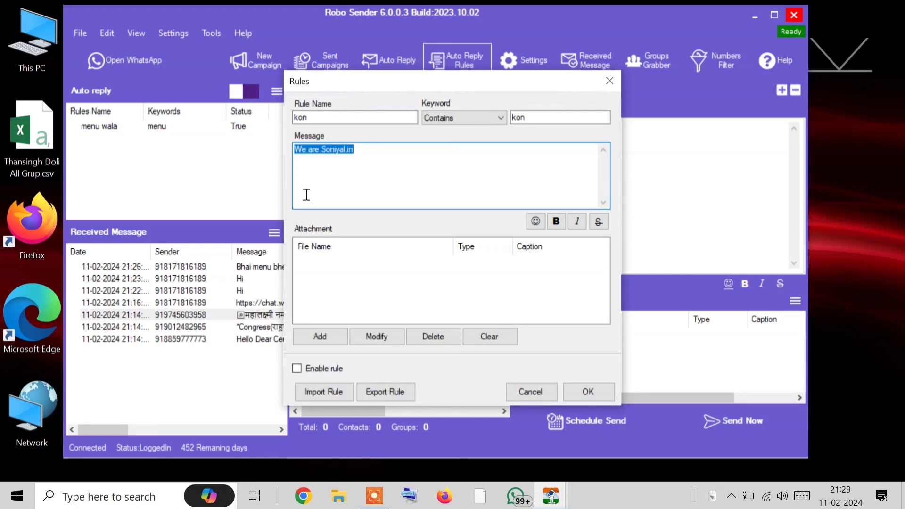
click(296, 368)
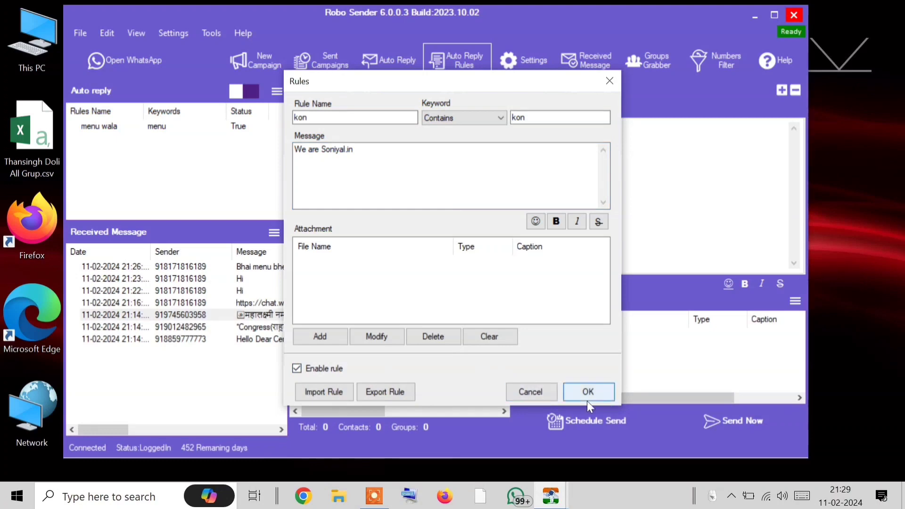
click(588, 398)
click(454, 72)
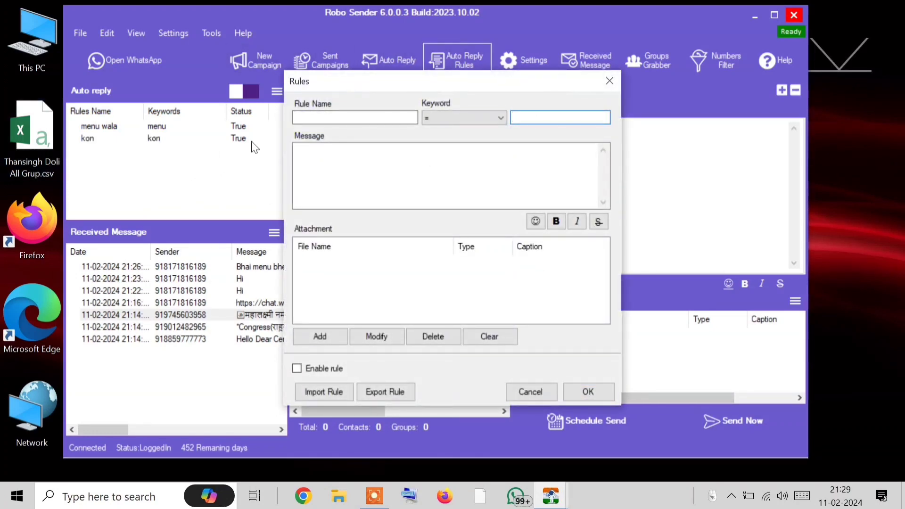
Enter keyword 'kaun' and the reply 'We are Soniyal Sales' with '(Soniyal.in)' on a second line
text(kaun)
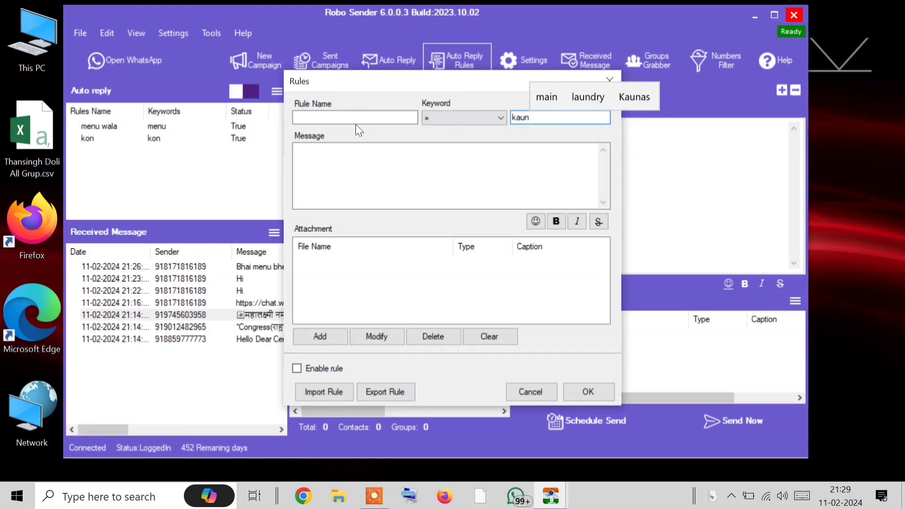
click(368, 118)
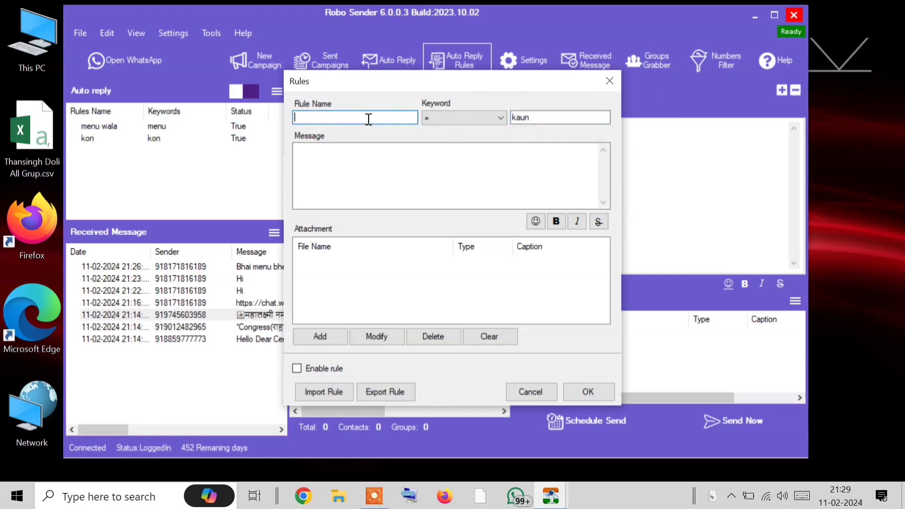
click(432, 177)
key(ctrl+v)
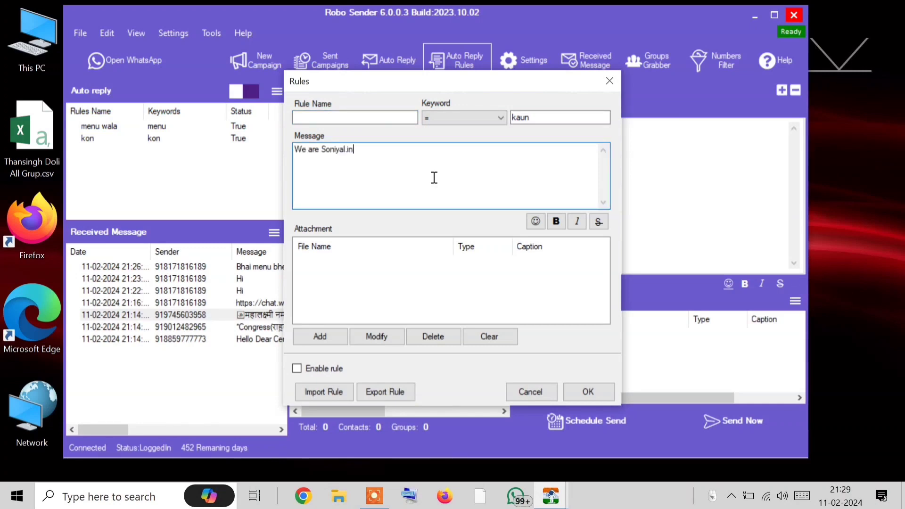
key(BackSpace)
key(BackSpace)
key(BackSpace)
text(Son)
key(BackSpace)
key(BackSpace)
text(ales)
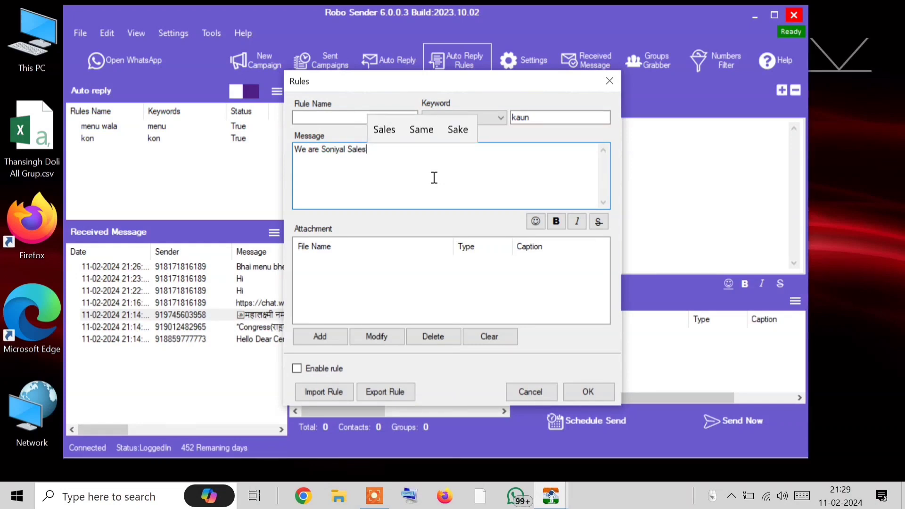
key(Return)
text(()
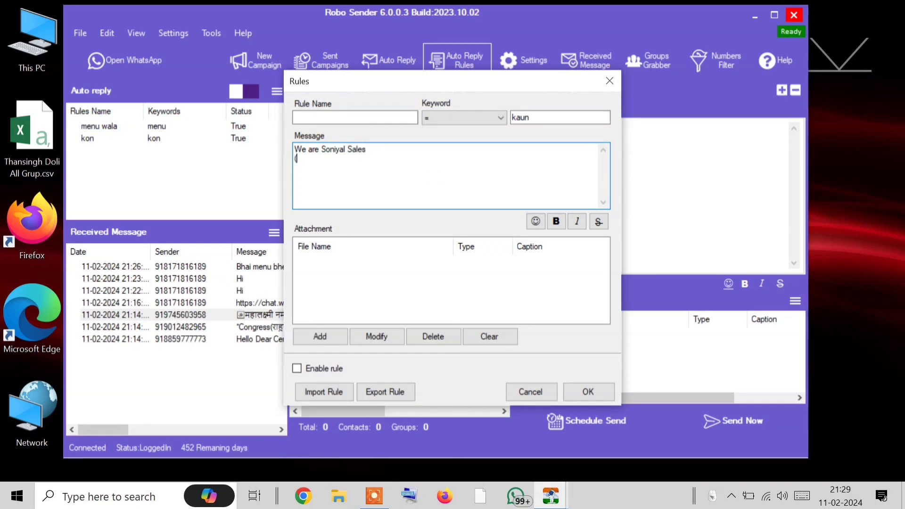
text(Soniya)
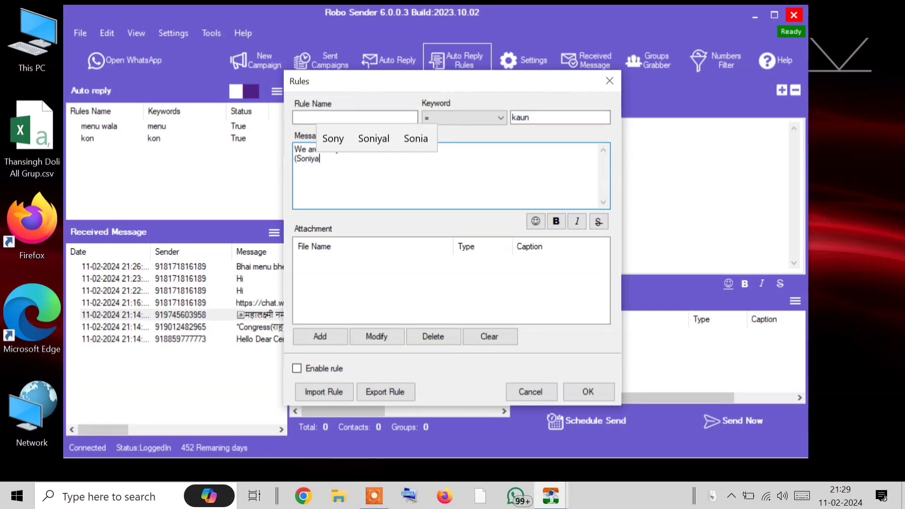
text(l.in))
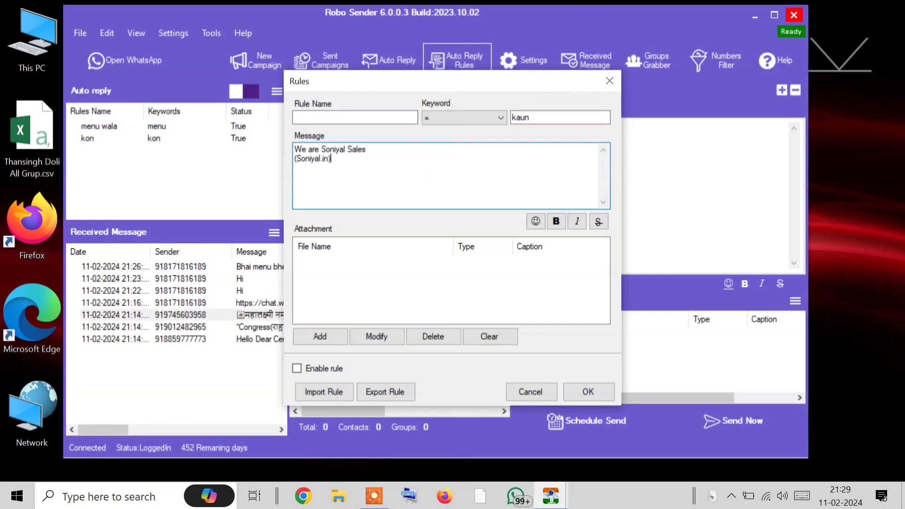
Set matching to Contains, name the rule 'kaun wala', enable it and save it
click(451, 122)
click(457, 169)
click(400, 118)
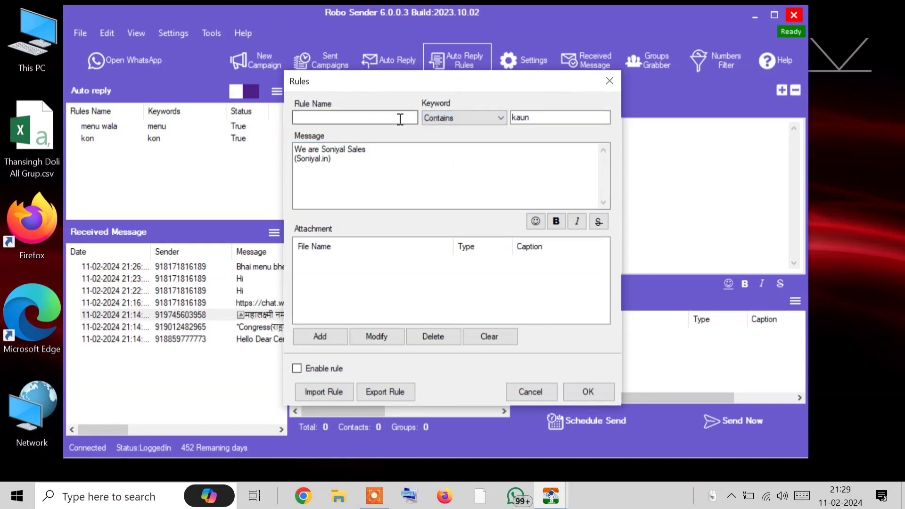
text(ka)
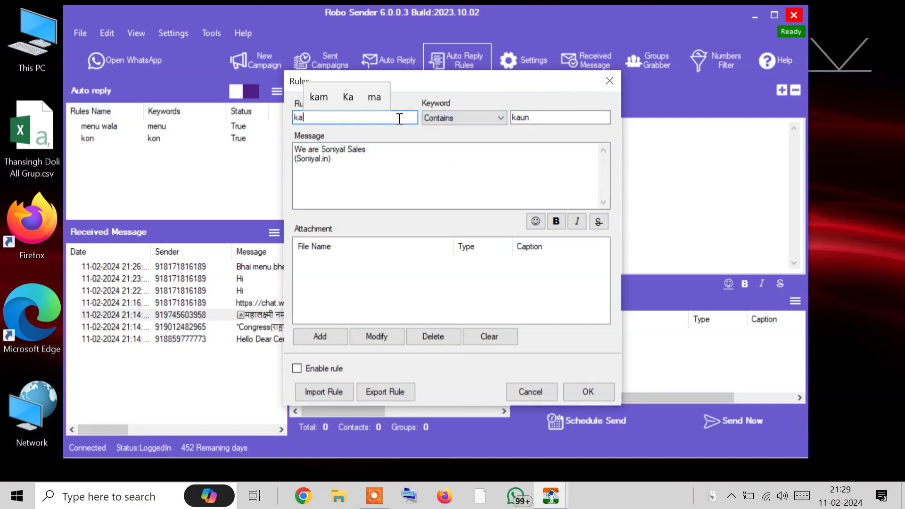
text(un waloa)
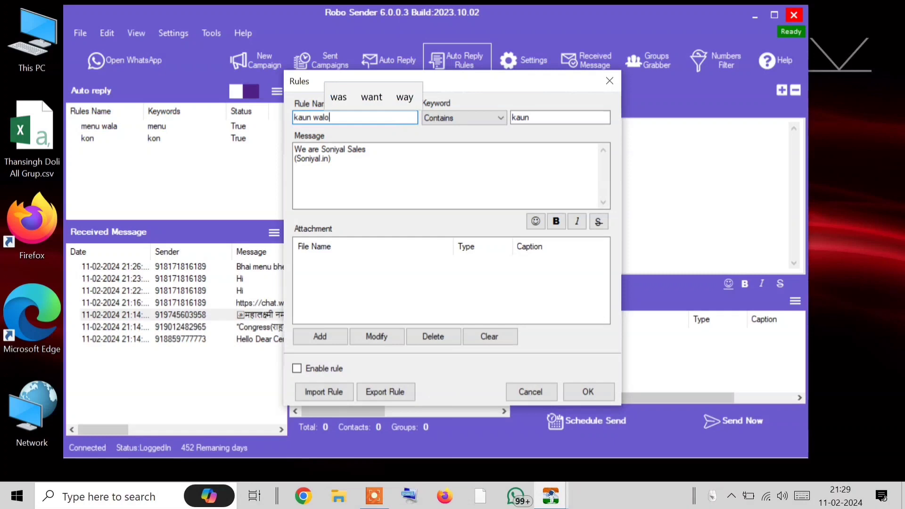
key(BackSpace)
key(BackSpace)
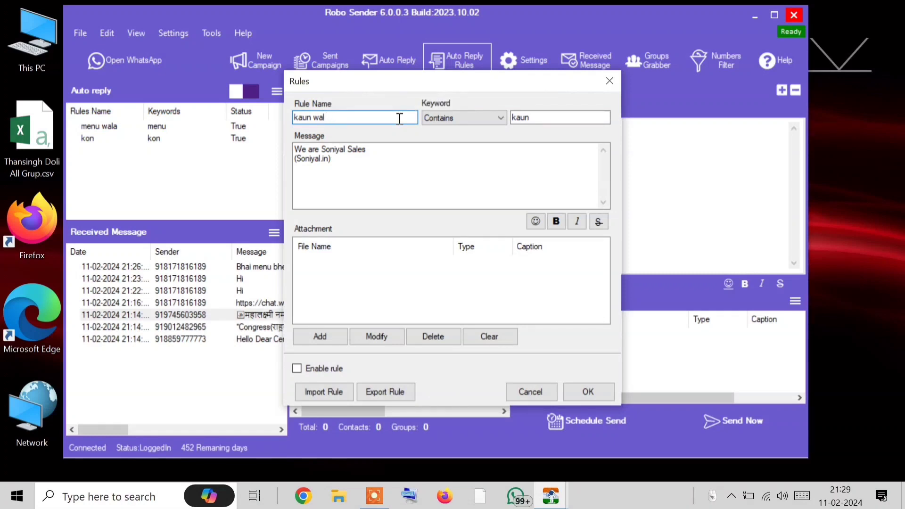
text(a)
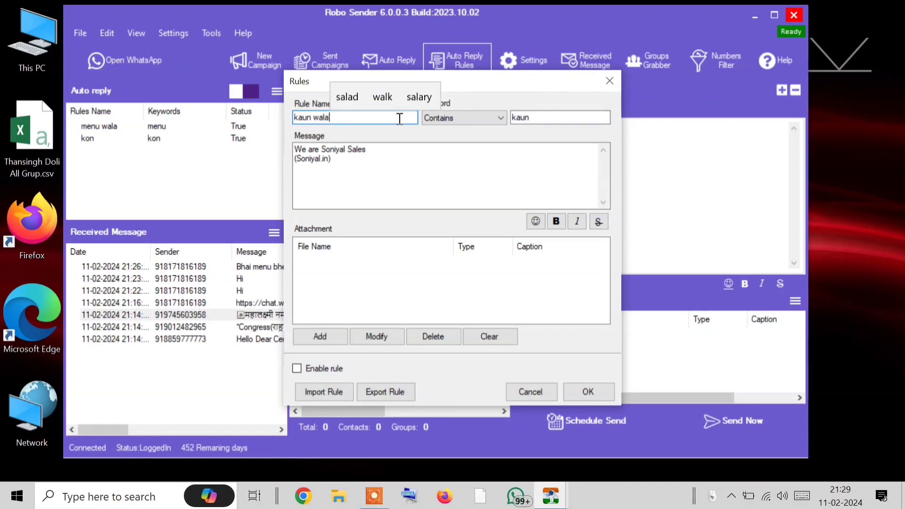
click(315, 364)
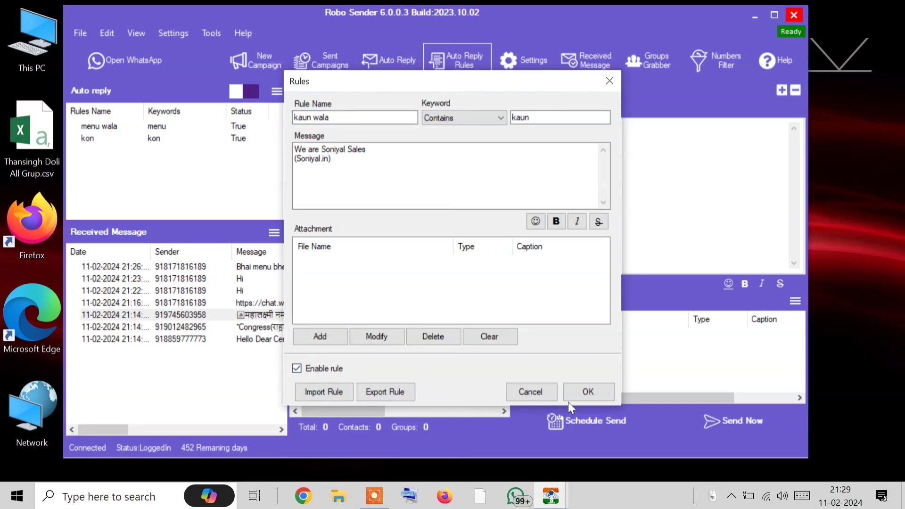
click(585, 397)
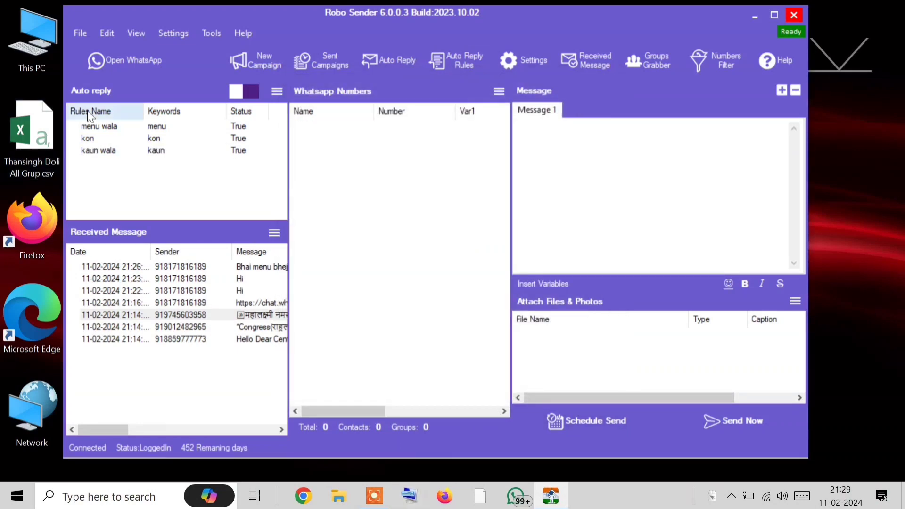
click(128, 63)
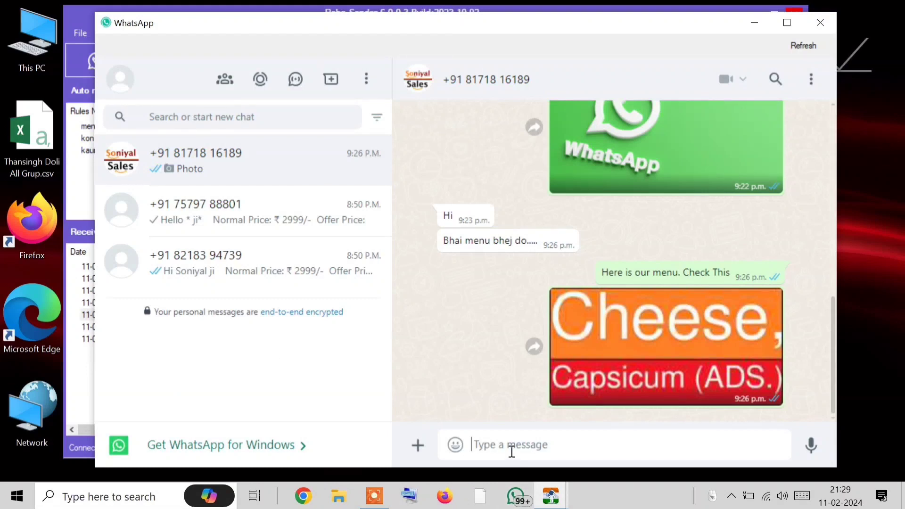
Send 'hiii' in the test chat and watch the 'We are Soniyal.in' auto-reply arrive
text(hiii)
key(Return)
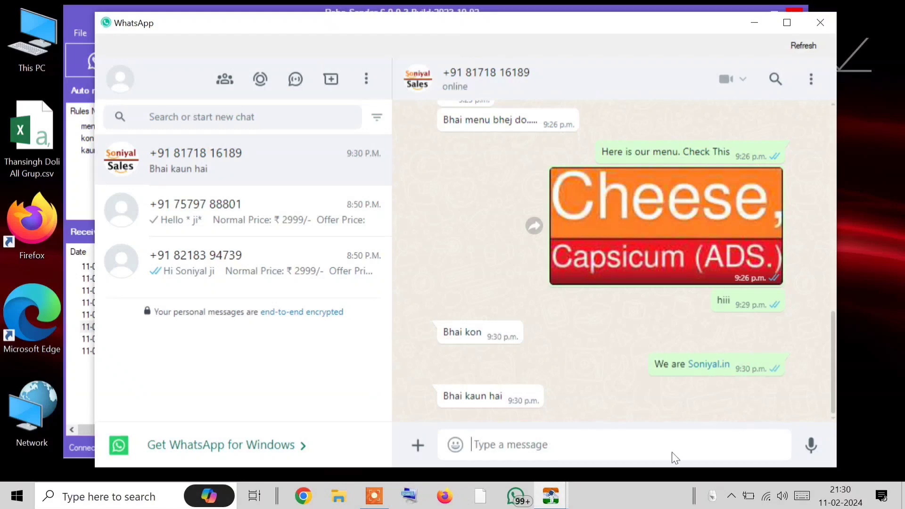
drag(517, 27, 551, 18)
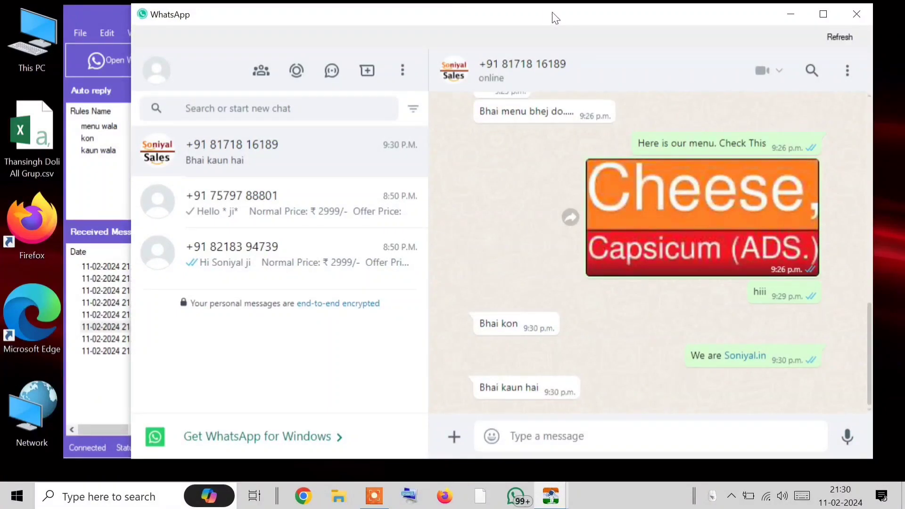
Switch between the second contact's chat and Soniyal Sales, checking the 'kaun hai' auto-reply
click(308, 206)
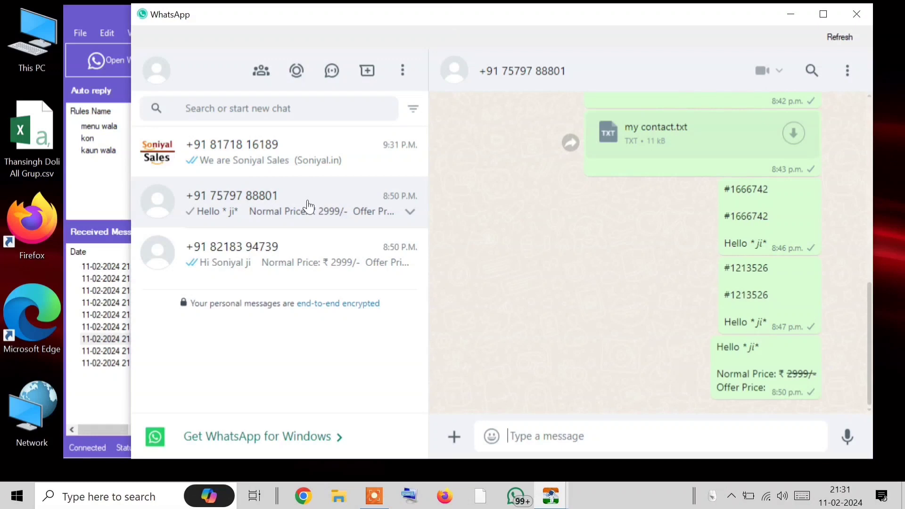
click(302, 160)
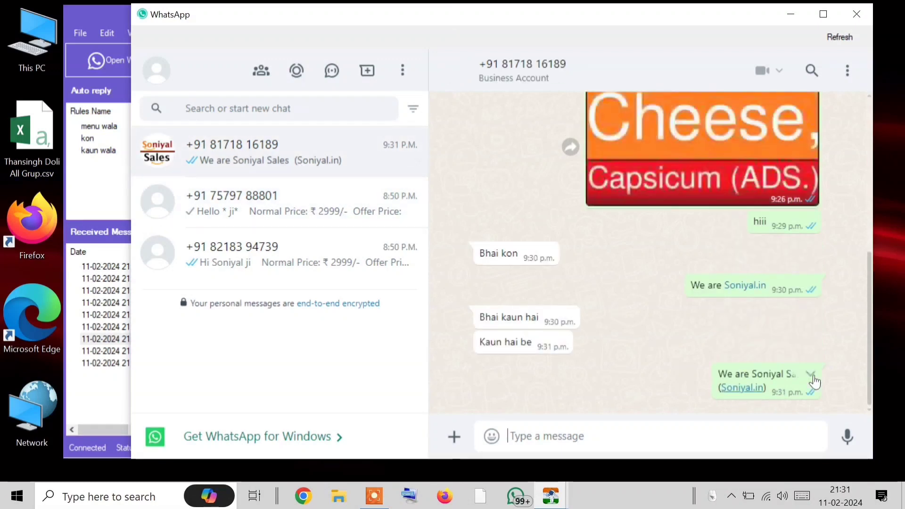
triple_click(496, 315)
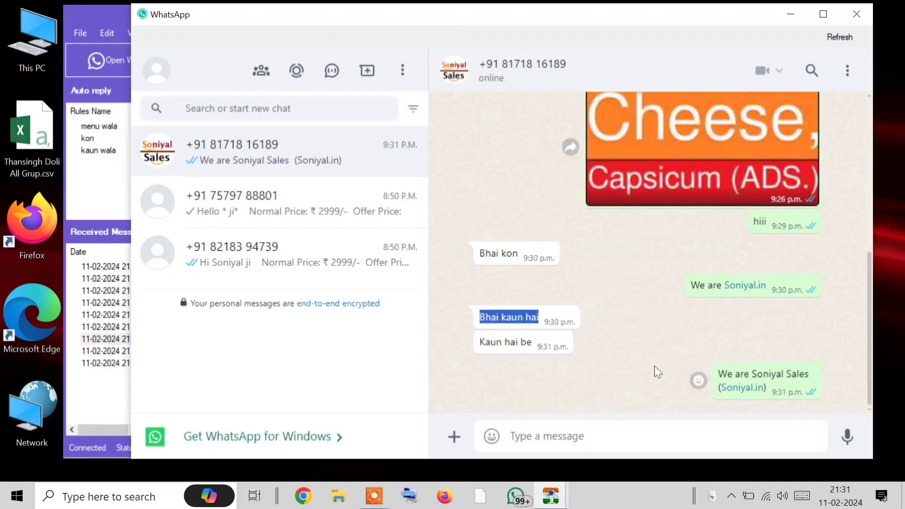
click(268, 193)
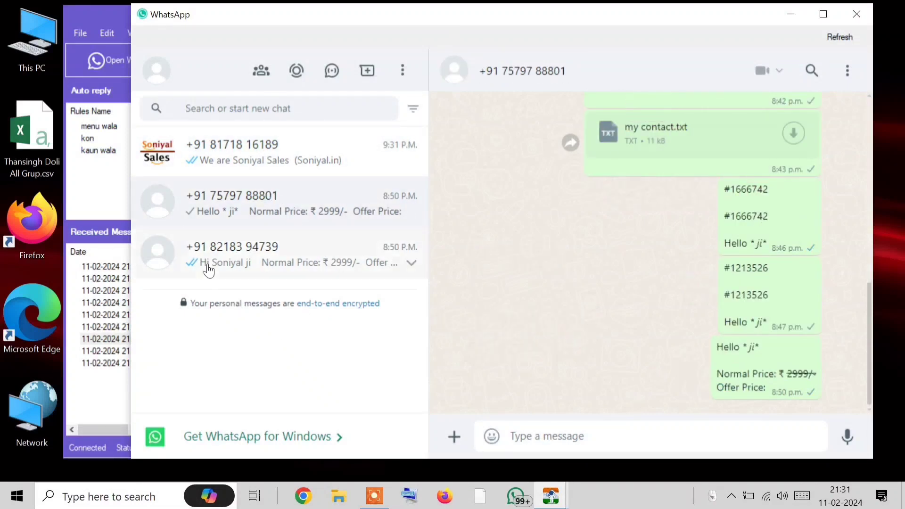
click(222, 166)
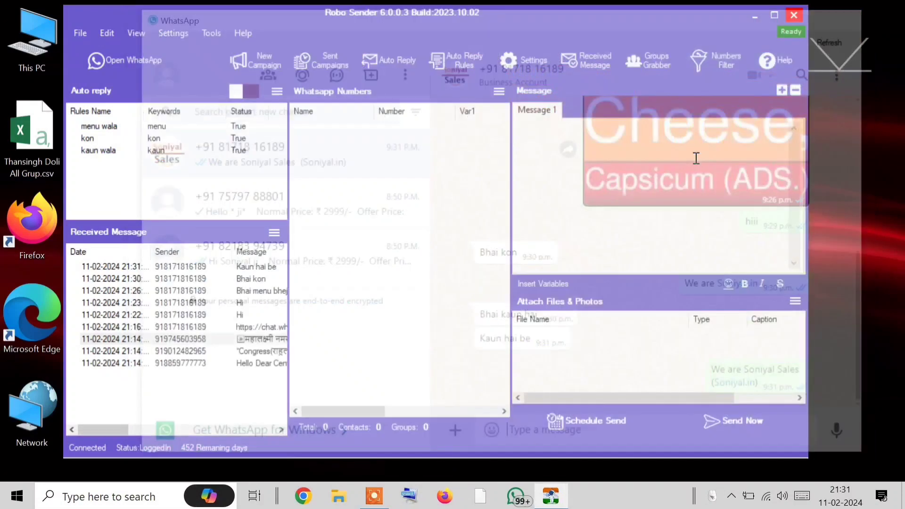
Close WhatsApp and bring up a blank Rules form in Robo Sender
click(857, 14)
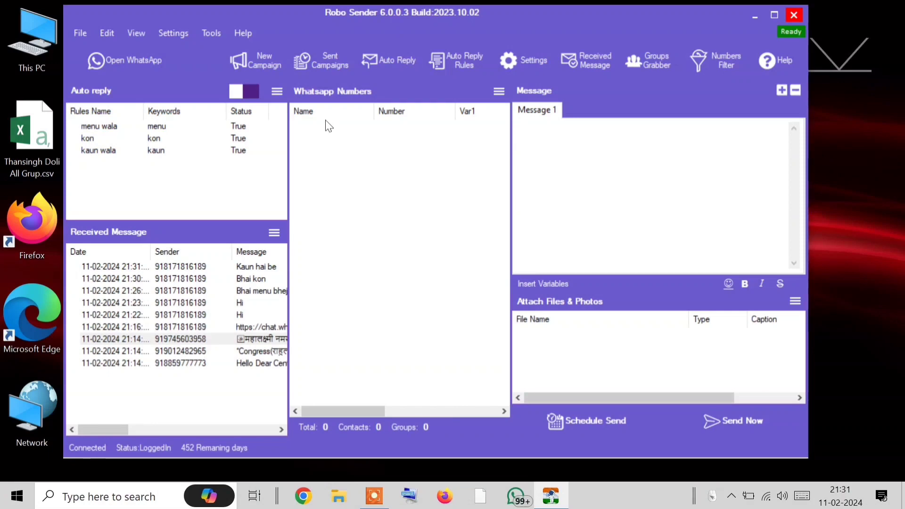
mouse_move(828, 503)
click(477, 63)
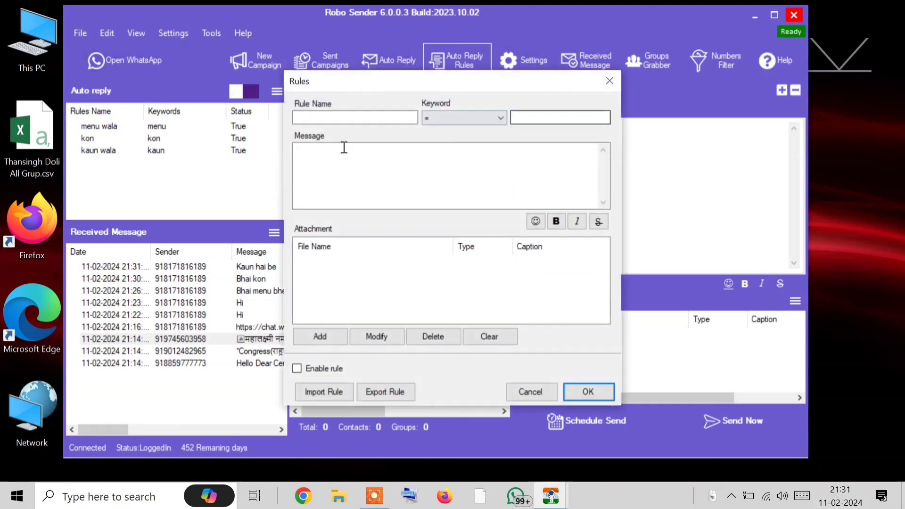
Set matching to Contains and enter '11 Feb' as both rule name and keyword
click(426, 116)
click(448, 169)
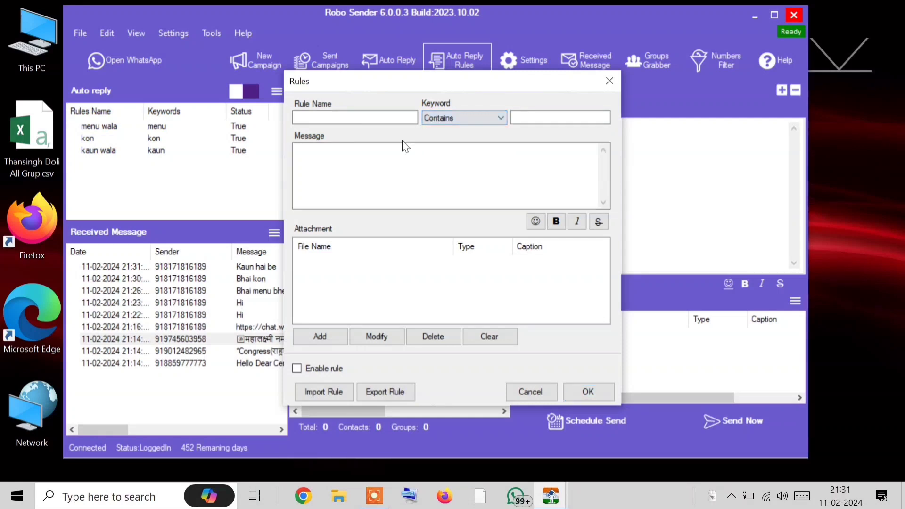
click(372, 118)
text(11 Feb)
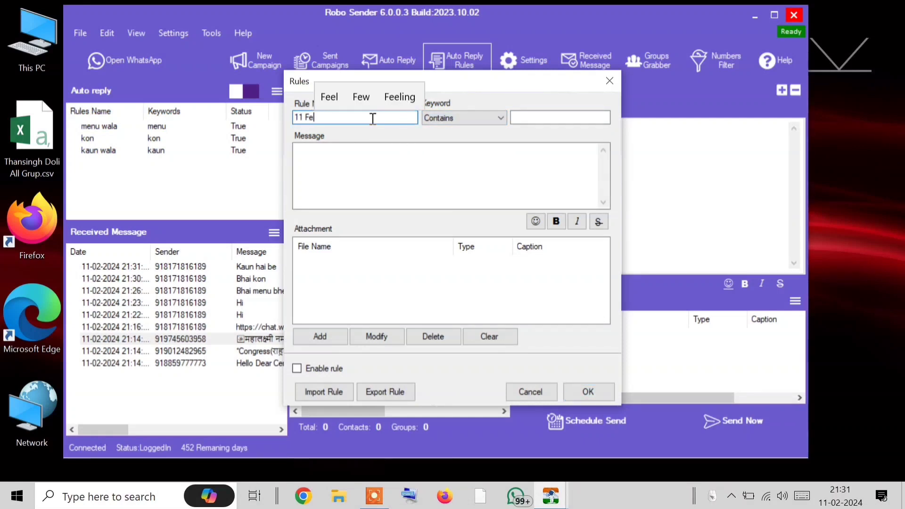
click(569, 115)
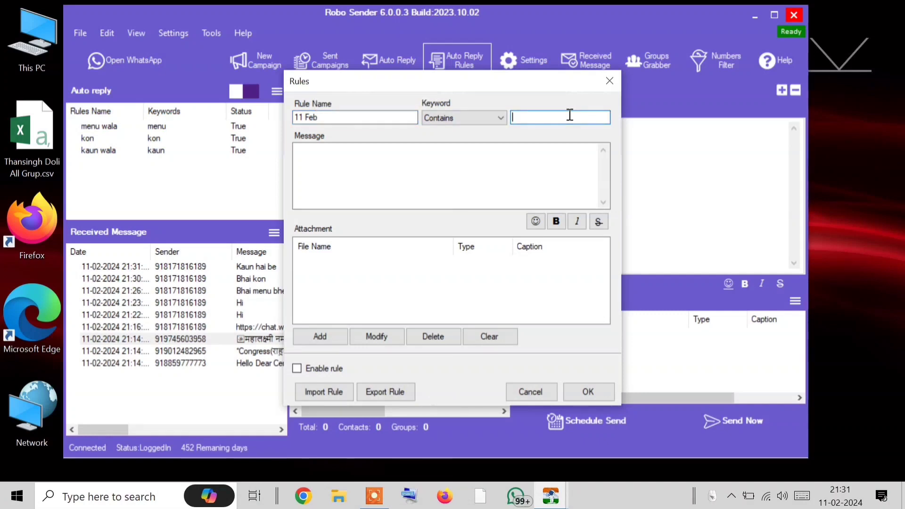
text(11 Feb)
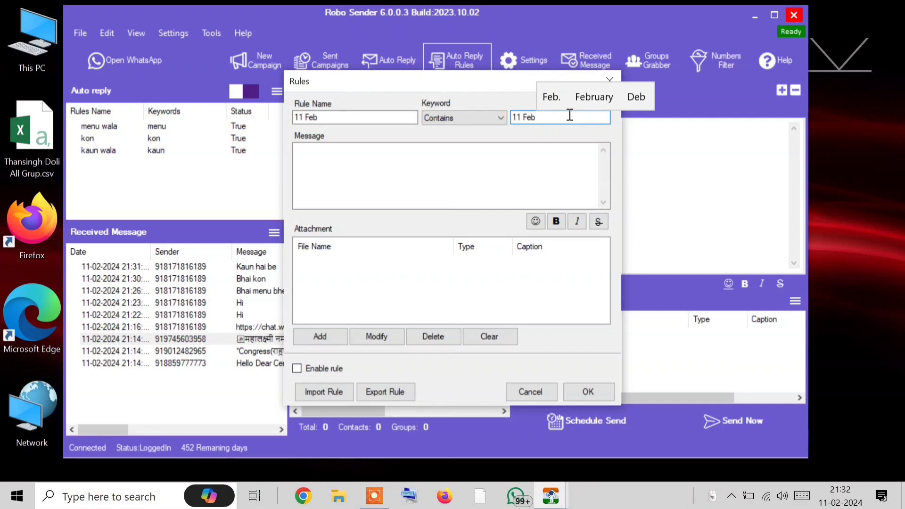
Write the reply '11 Feb 2023 ko 12 bje tak chhutti ho jayegi.', enable the rule and save
click(463, 182)
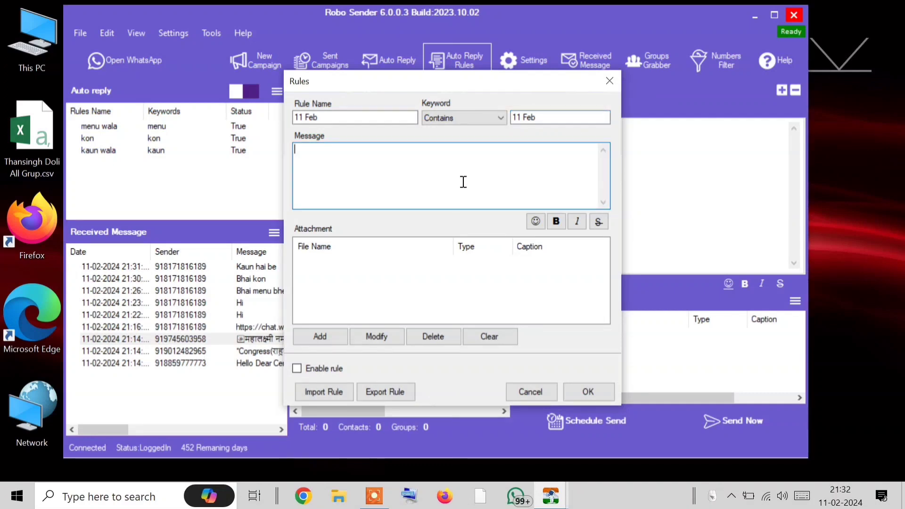
text(11 Feb ko 12 bje ta)
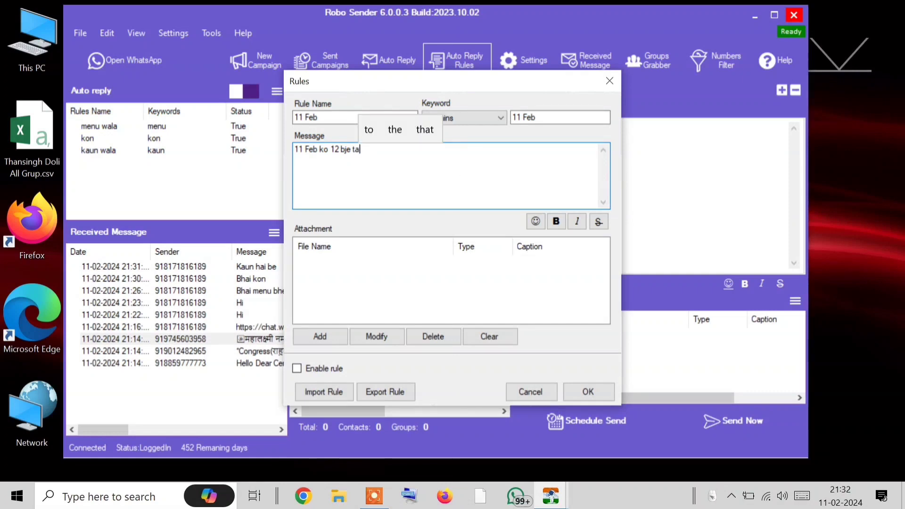
text(k chutt)
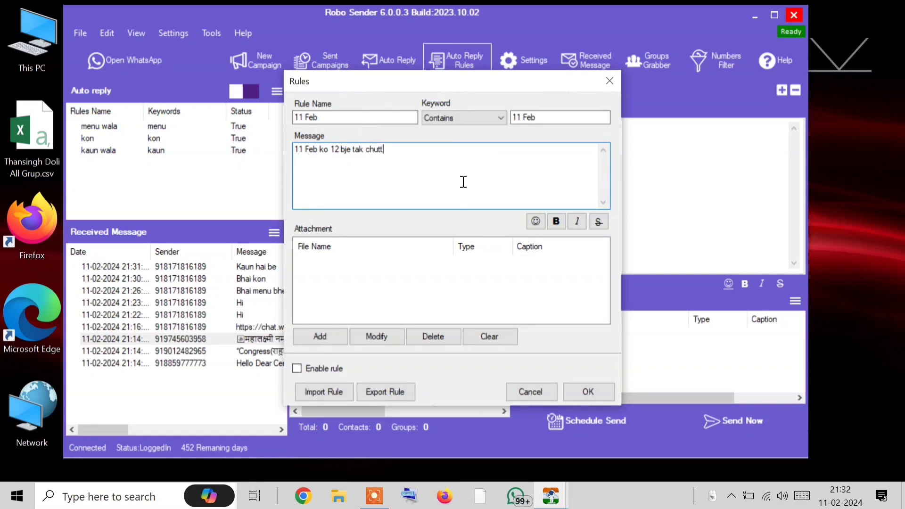
text(hutti h)
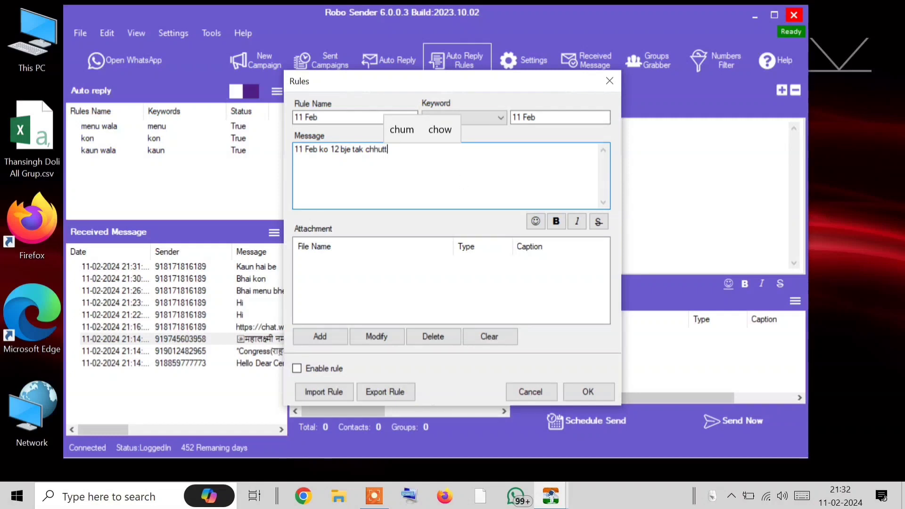
text(o j)
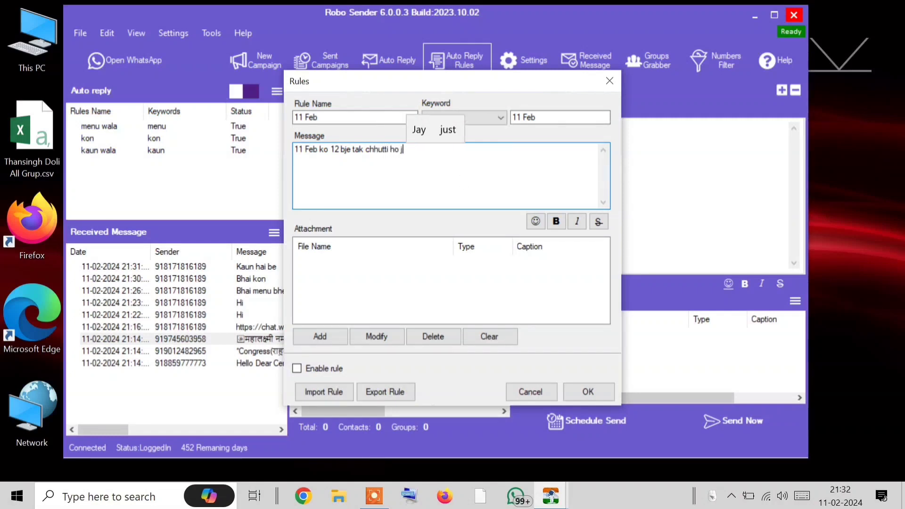
text(ayegi)
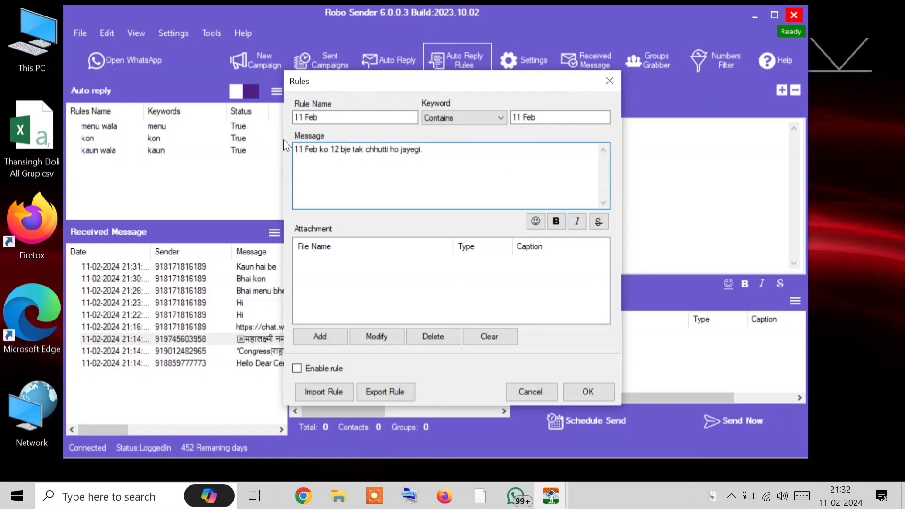
text(.)
click(322, 150)
text(20123)
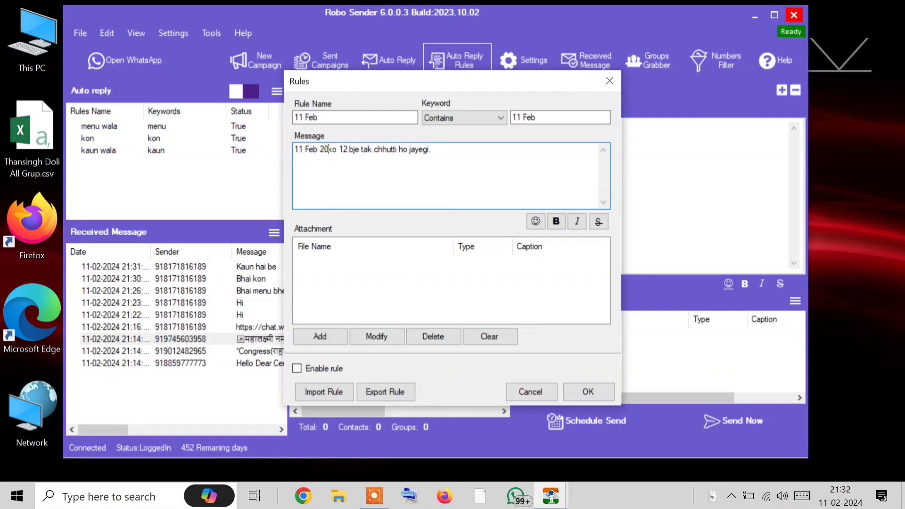
key(BackSpace)
key(BackSpace)
key(BackSpace)
text(23)
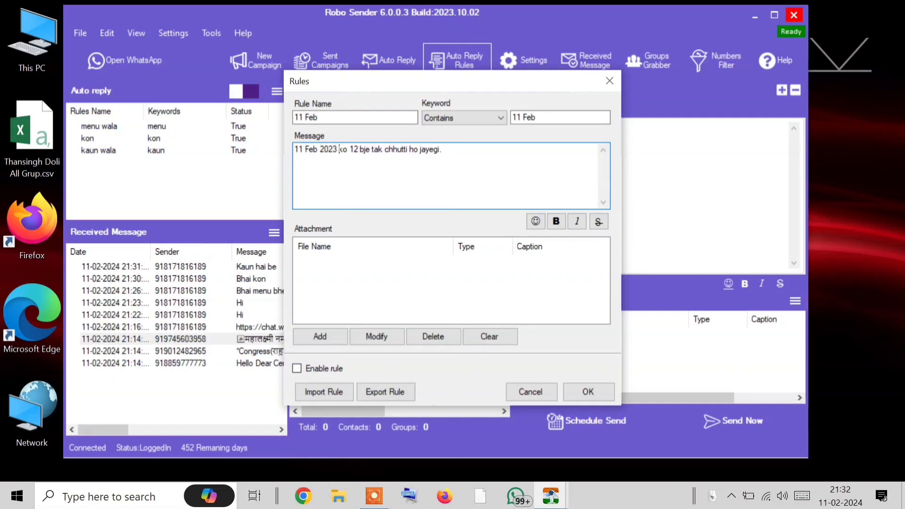
click(297, 368)
click(588, 391)
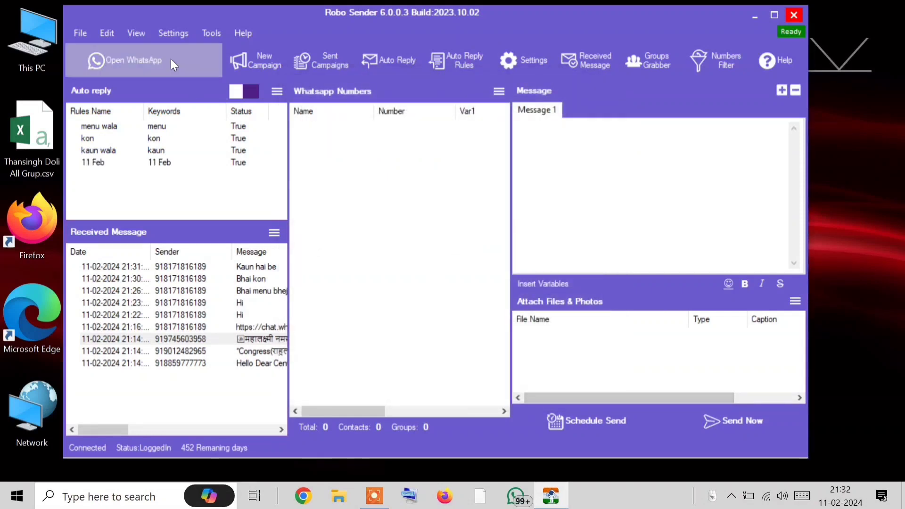
Open WhatsApp, confirm Soniyal Sales got the 11 Feb holiday auto-reply, then close it
click(136, 60)
click(302, 208)
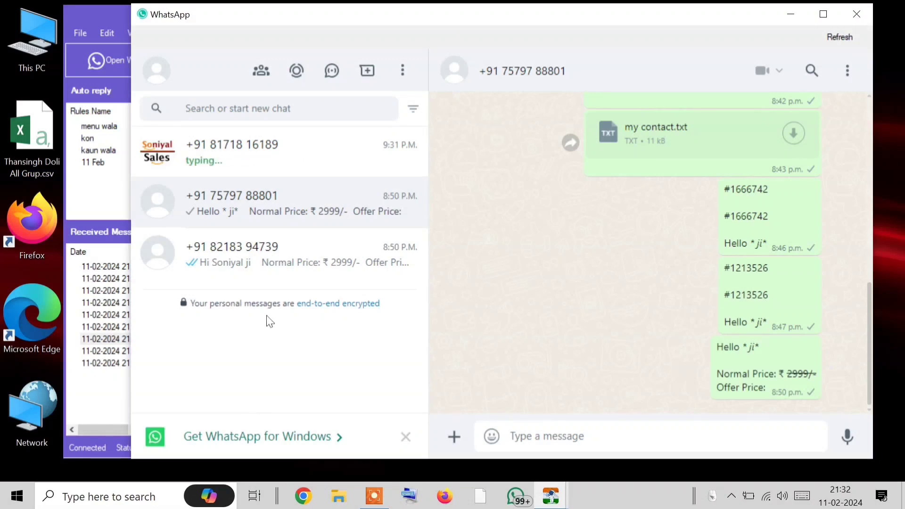
drag(396, 19, 577, 18)
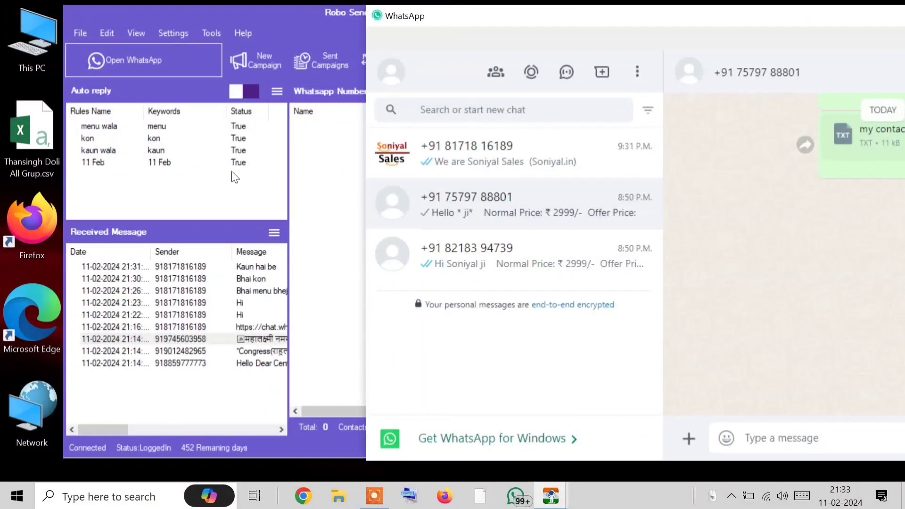
drag(479, 25, 280, 20)
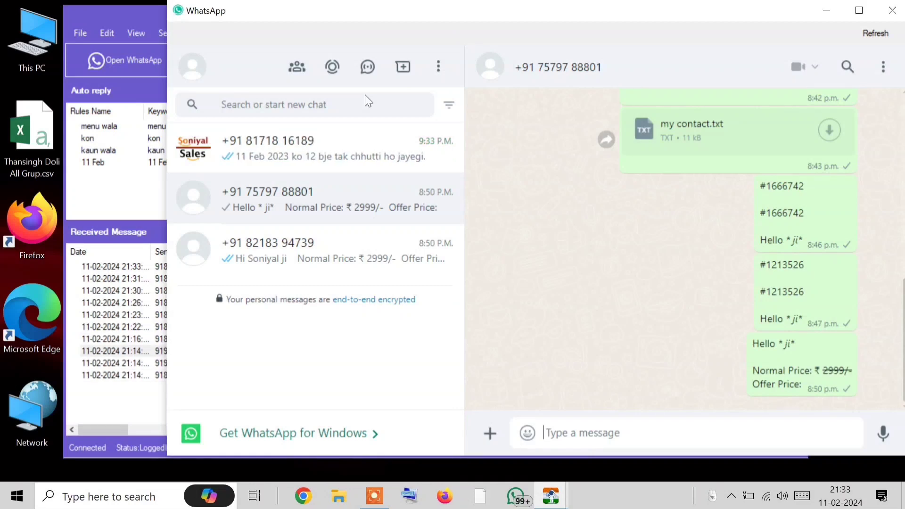
click(361, 148)
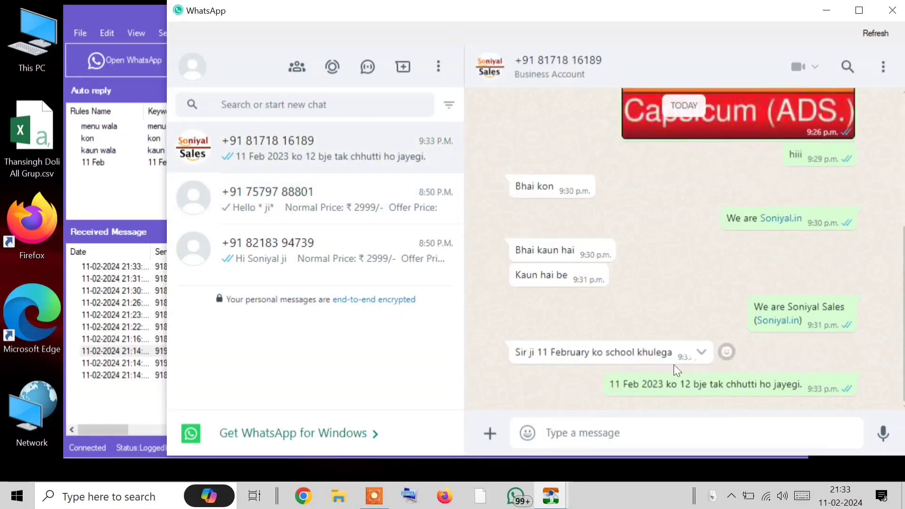
drag(642, 383, 603, 376)
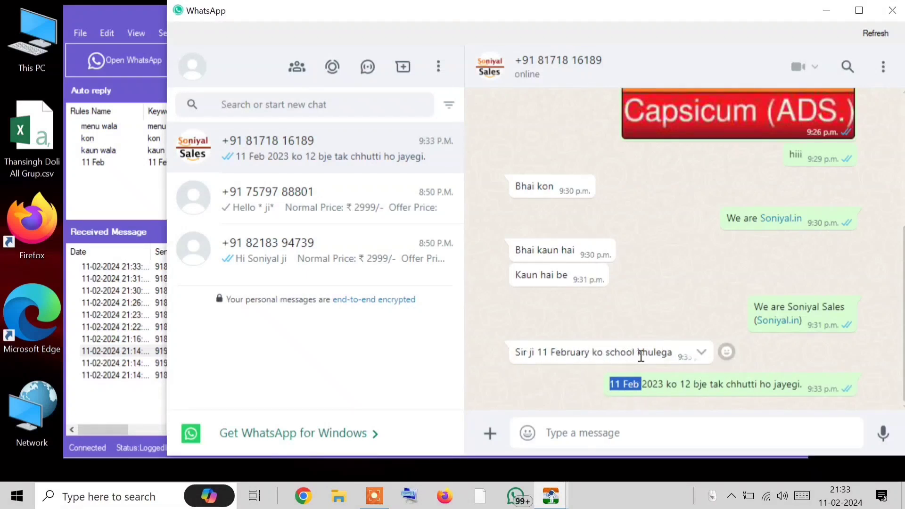
click(626, 387)
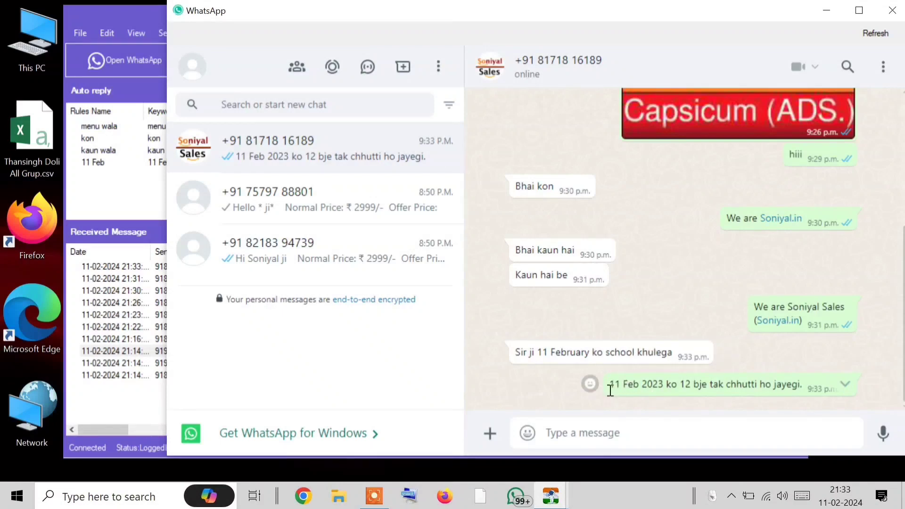
drag(609, 385, 812, 394)
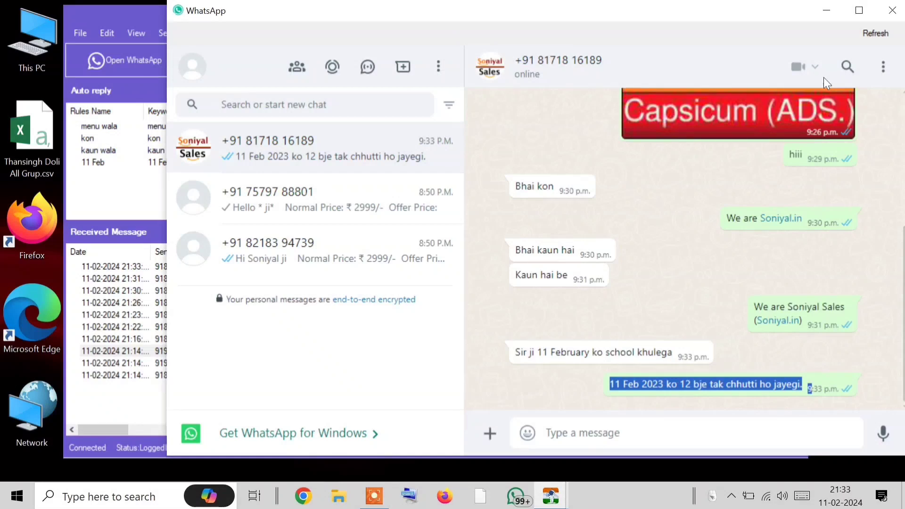
click(891, 13)
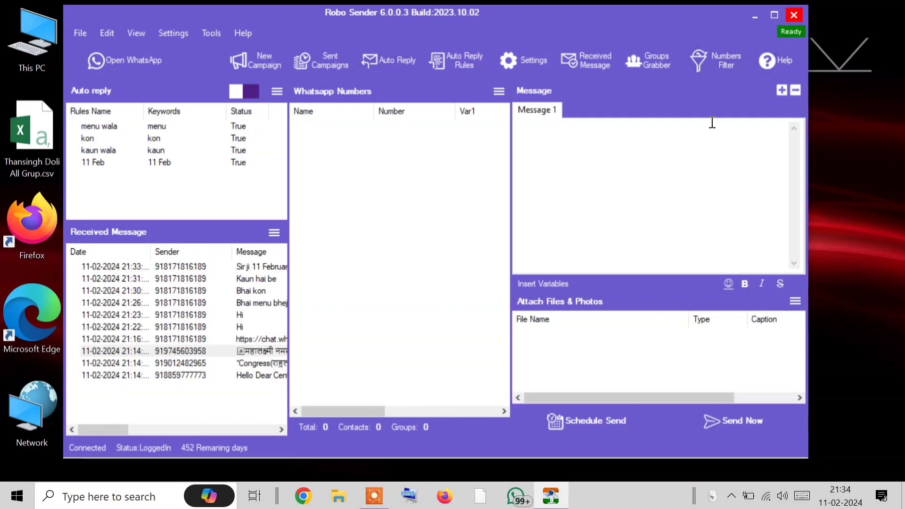
Clear all received messages from Robo Sender's log
click(98, 38)
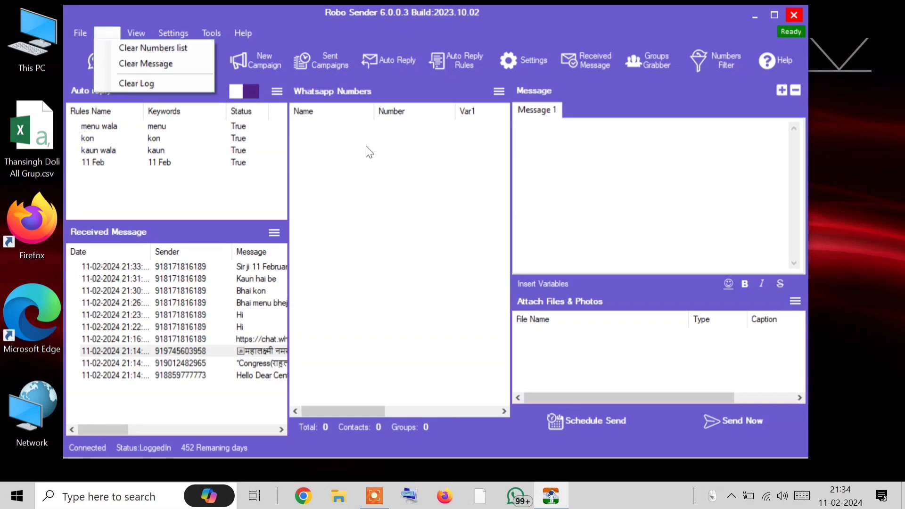
click(98, 35)
click(97, 35)
click(97, 36)
click(98, 36)
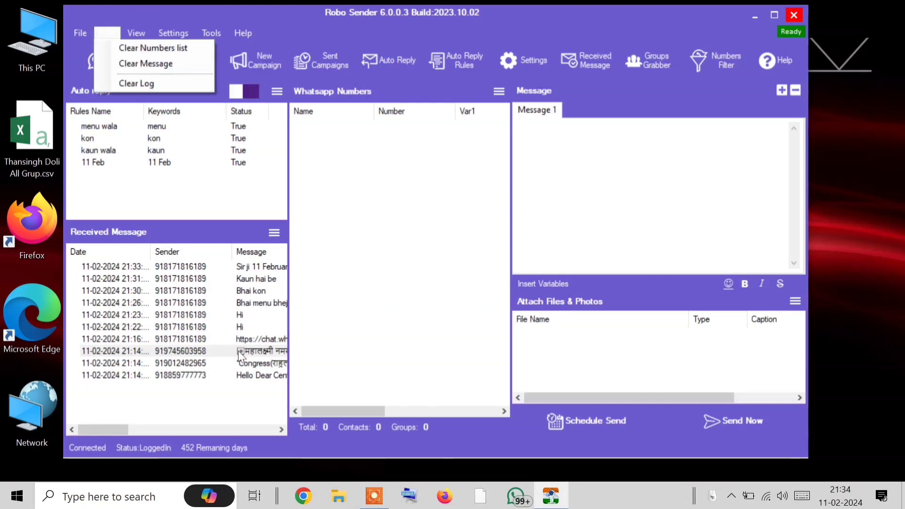
click(273, 232)
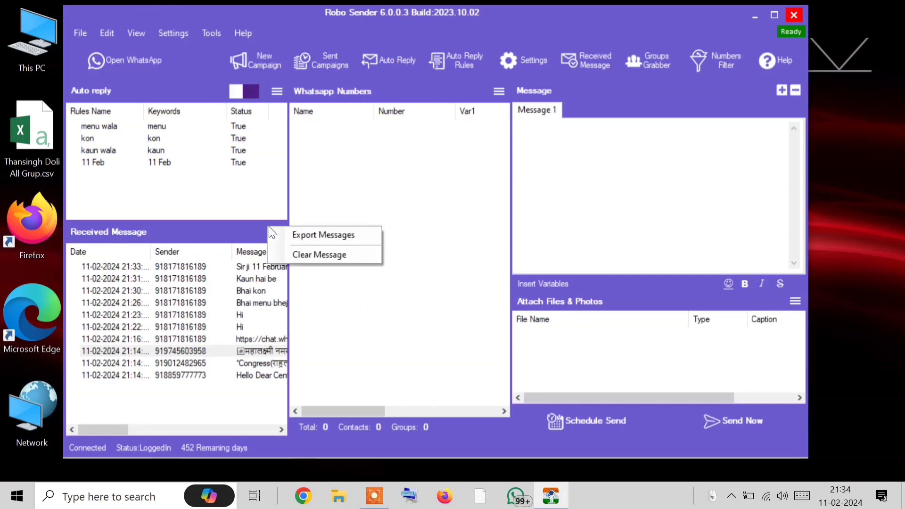
click(291, 250)
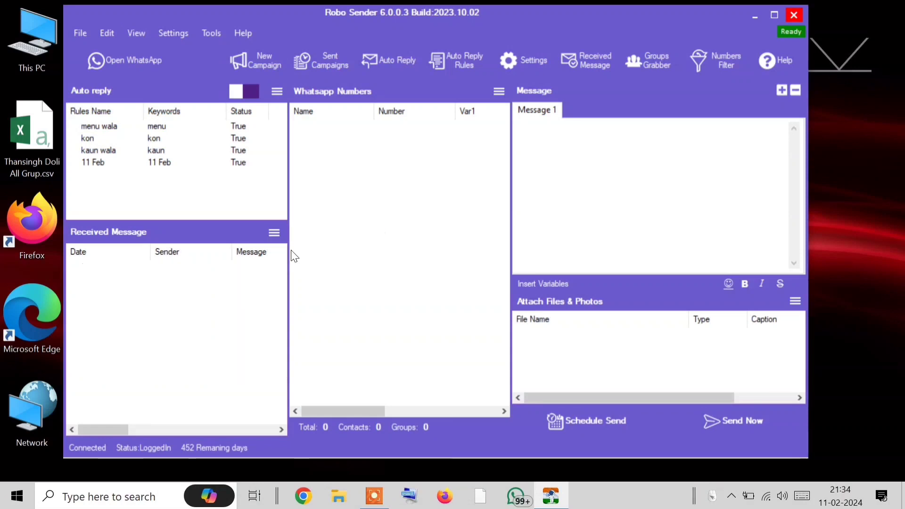
Toggle auto reply, open and close the built-in WhatsApp window, then show the Tools list
click(247, 95)
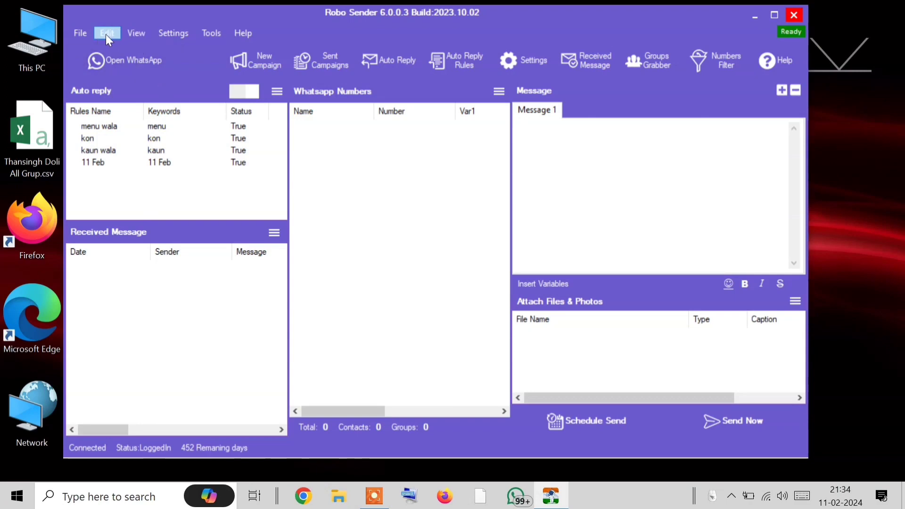
click(86, 37)
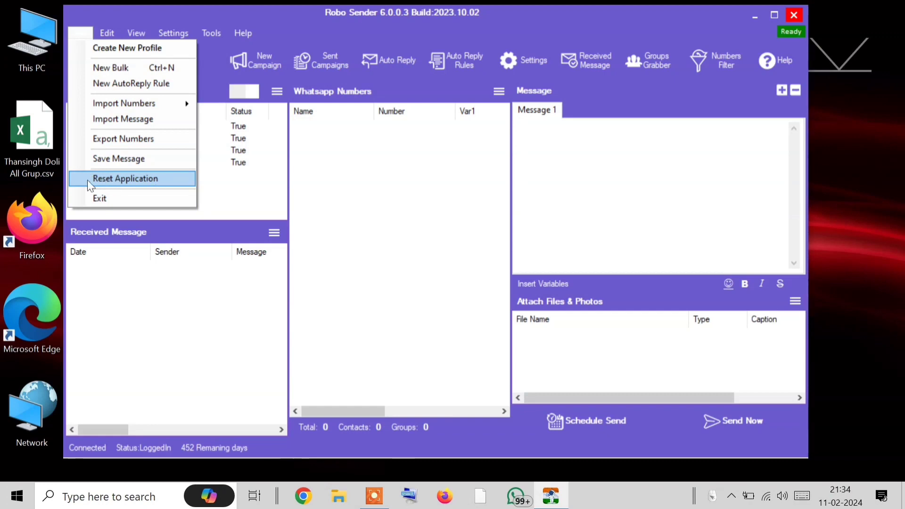
click(188, 64)
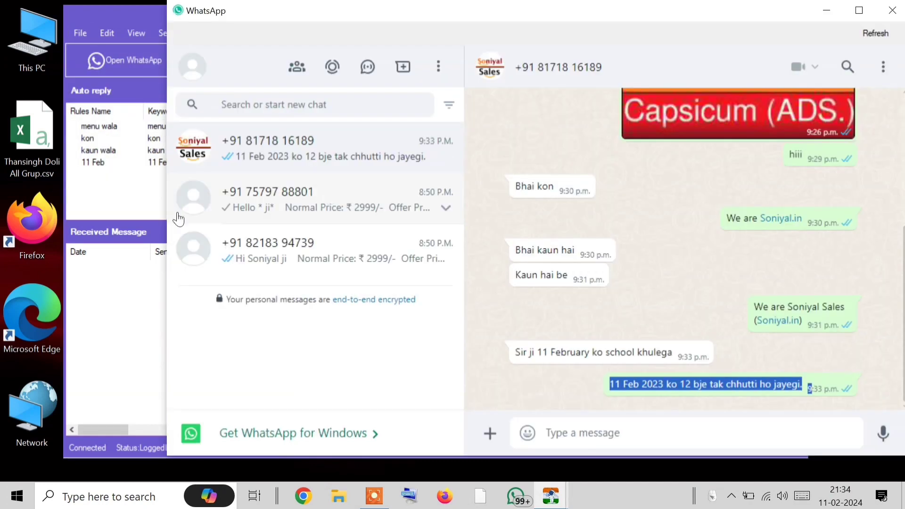
click(892, 10)
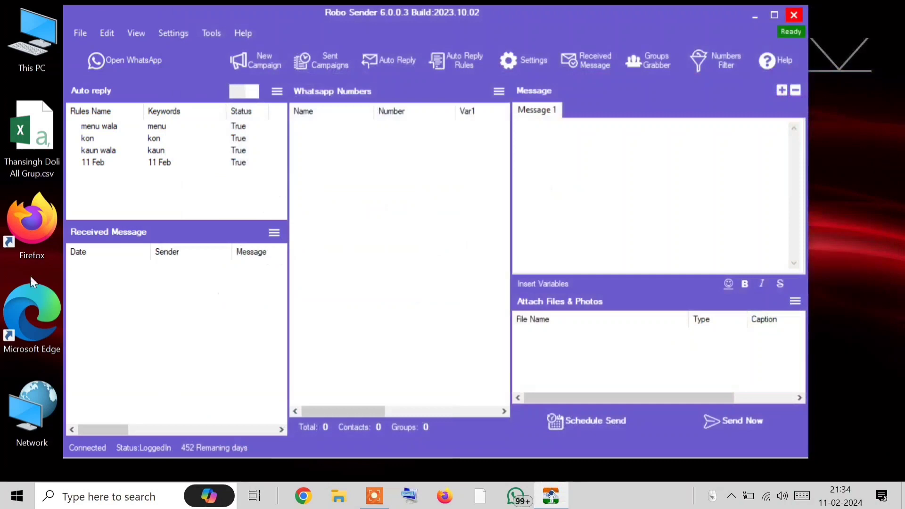
click(94, 63)
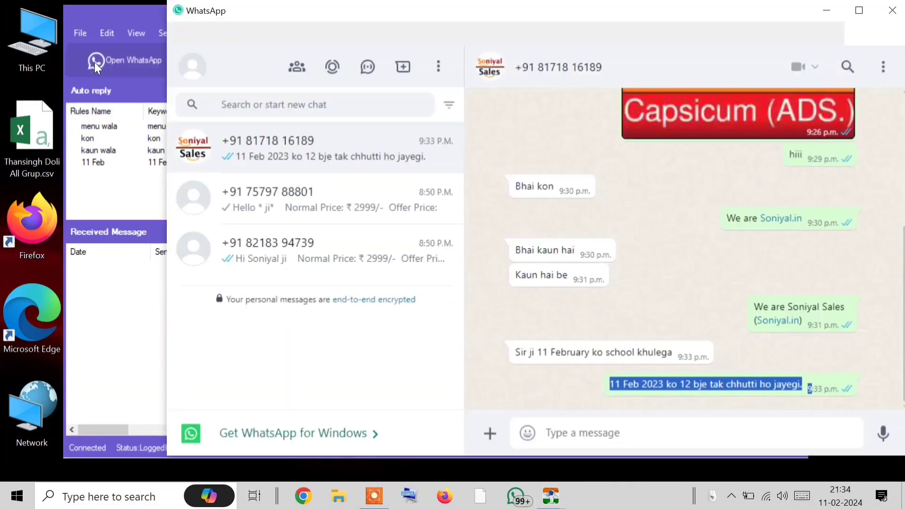
click(118, 197)
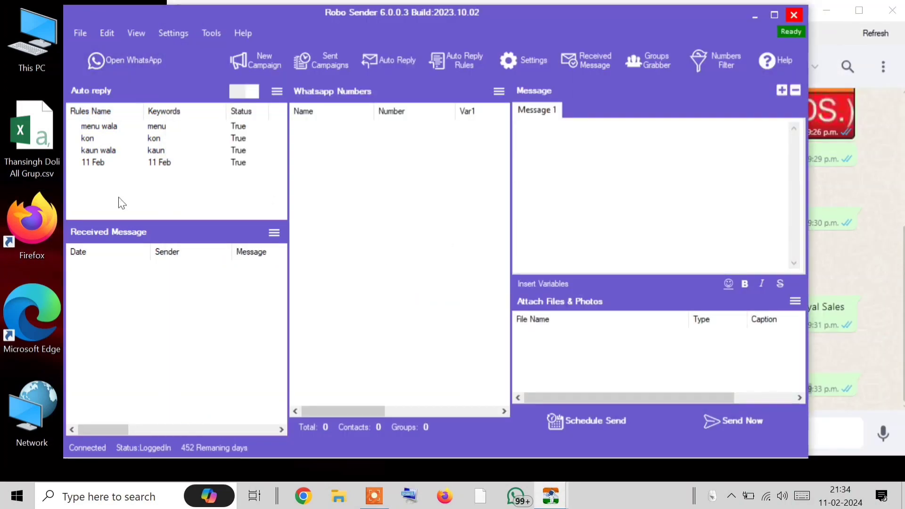
click(81, 32)
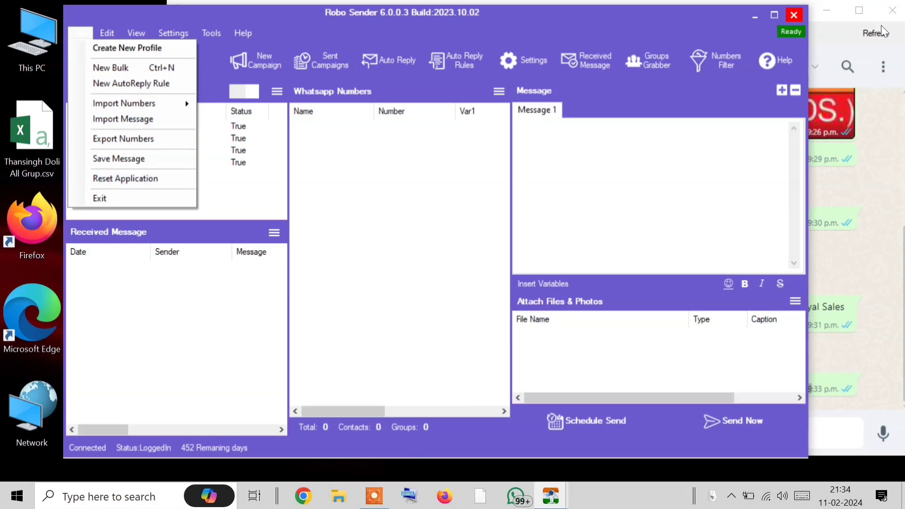
click(828, 11)
click(828, 11)
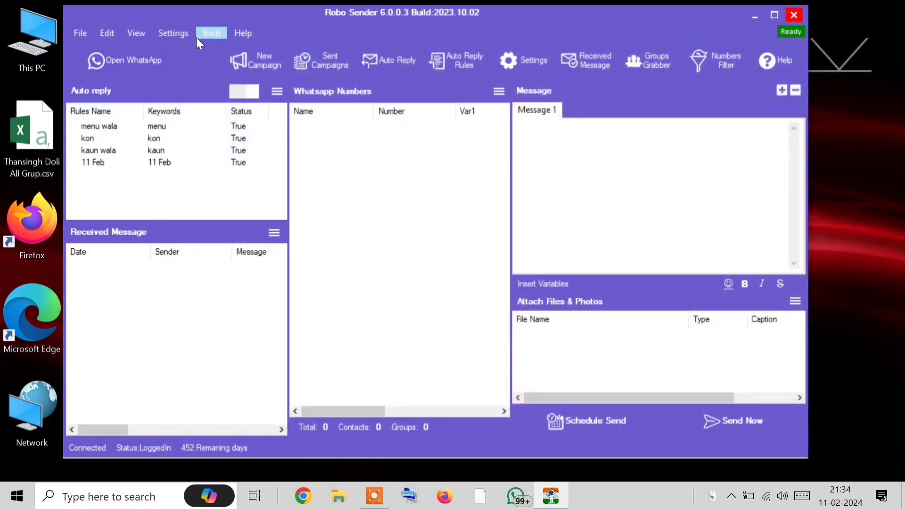
click(183, 33)
mouse_move(206, 32)
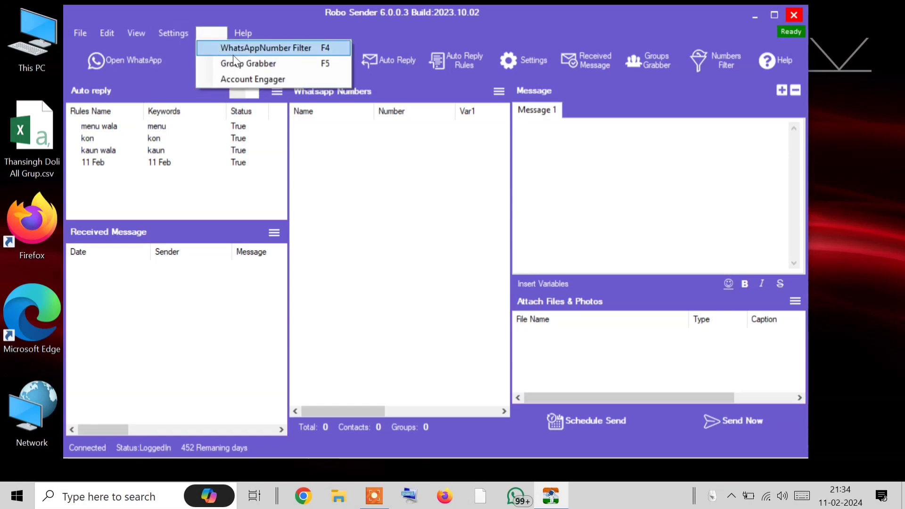
Open Account Engager, browse its log, WhatsApp Accounts and Messages sections, then close it
click(258, 80)
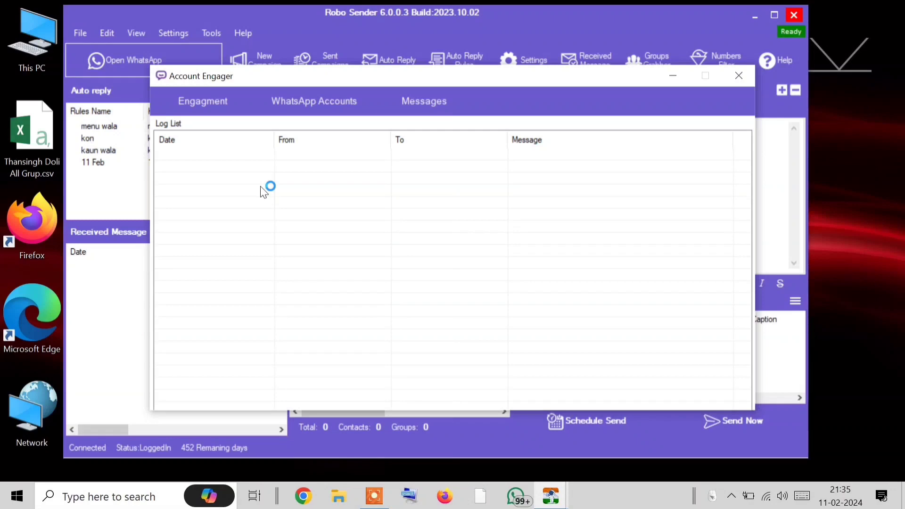
click(206, 113)
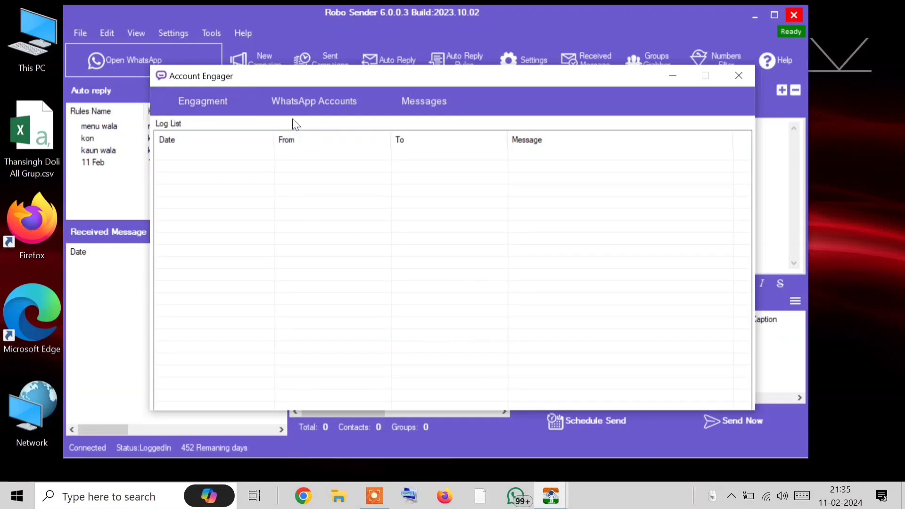
click(292, 103)
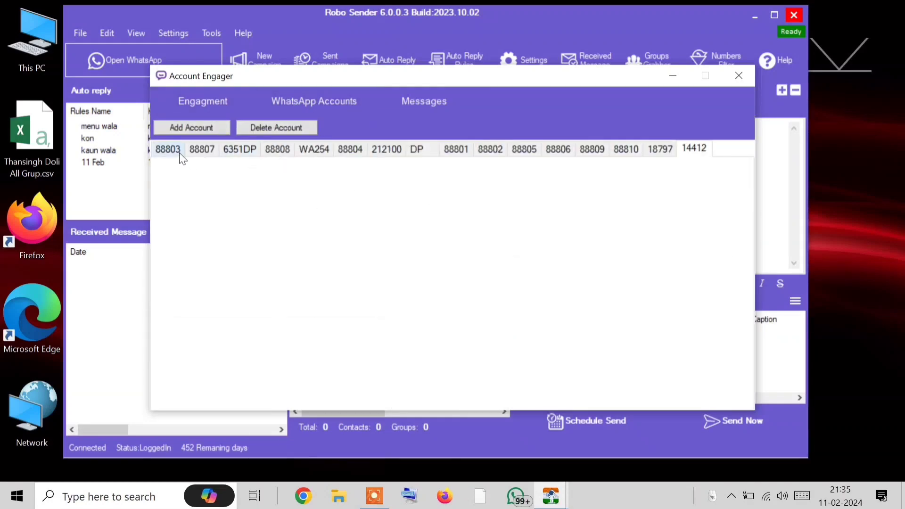
click(423, 102)
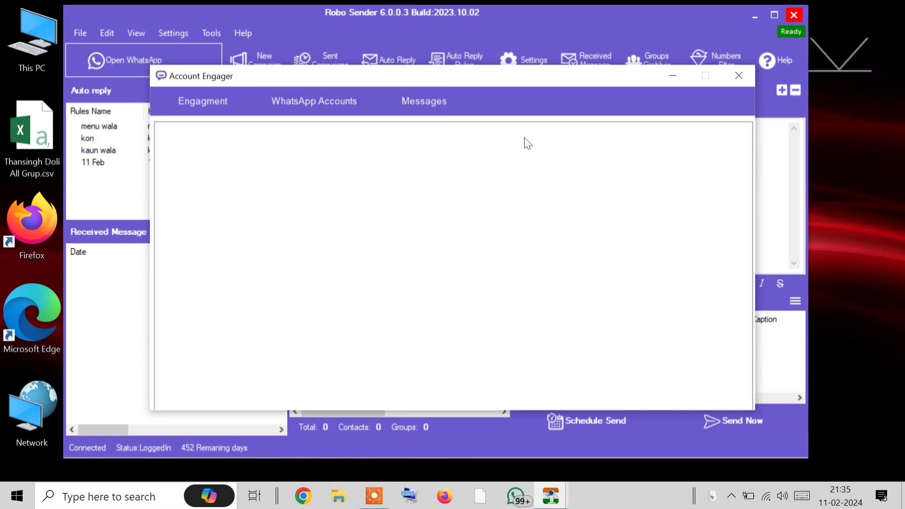
drag(522, 74, 493, 7)
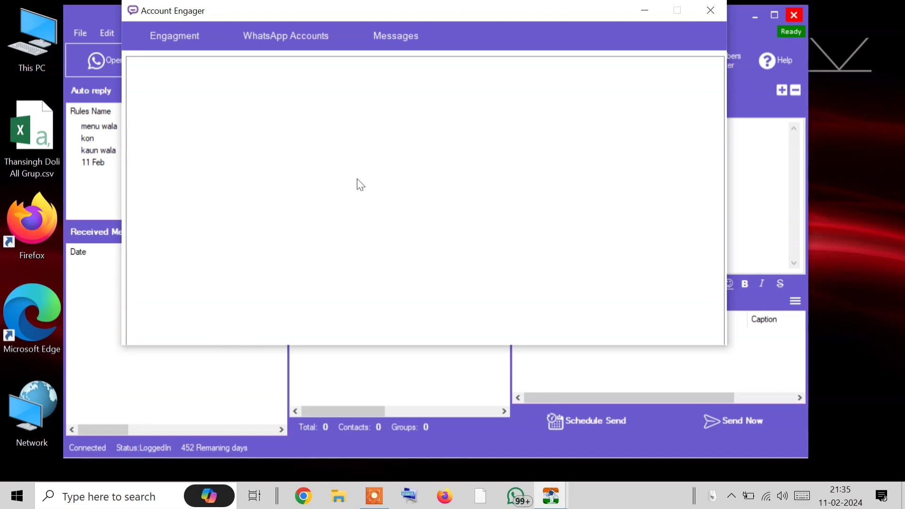
drag(529, 14, 535, 51)
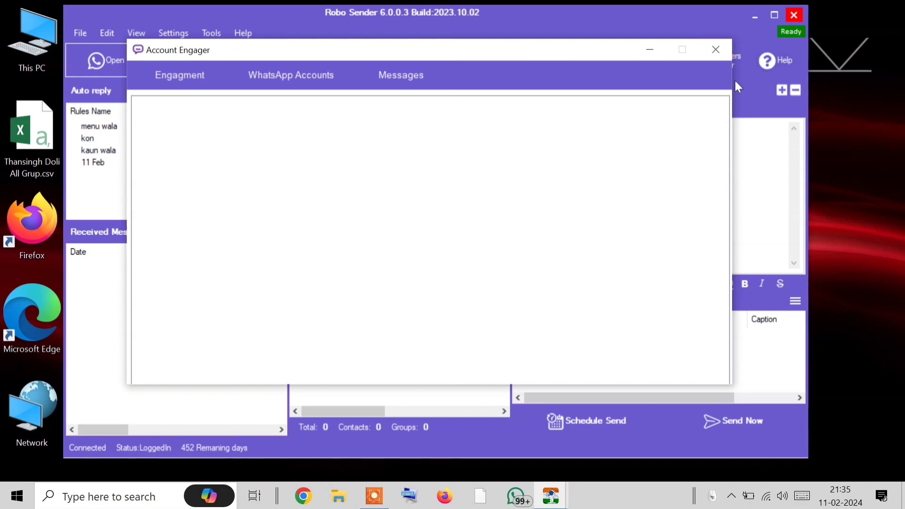
click(301, 80)
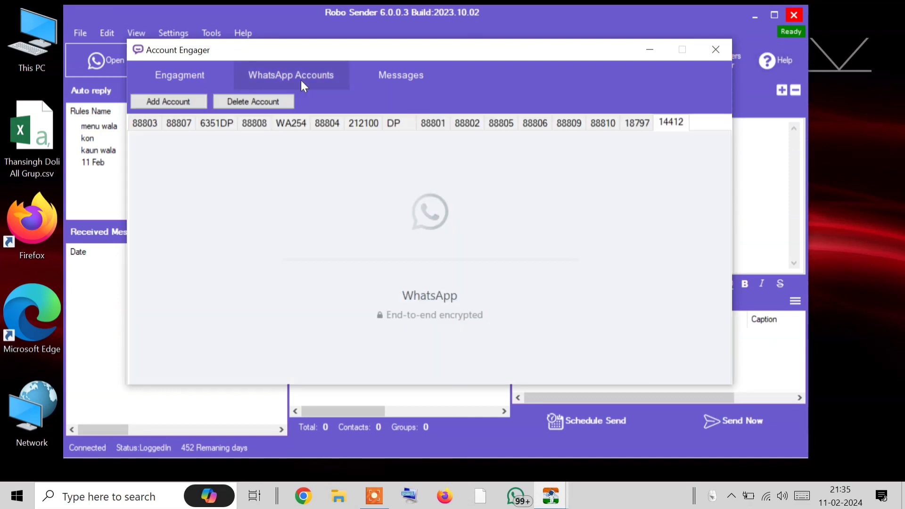
click(411, 70)
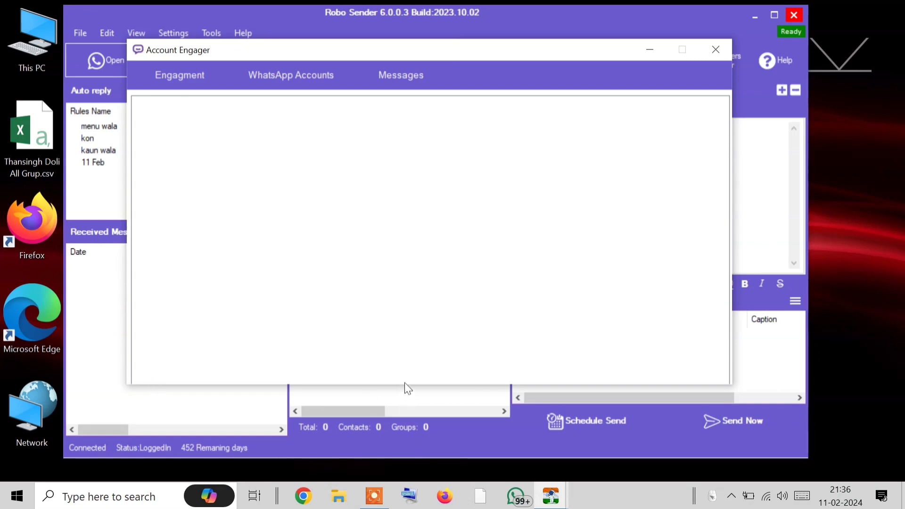
click(650, 50)
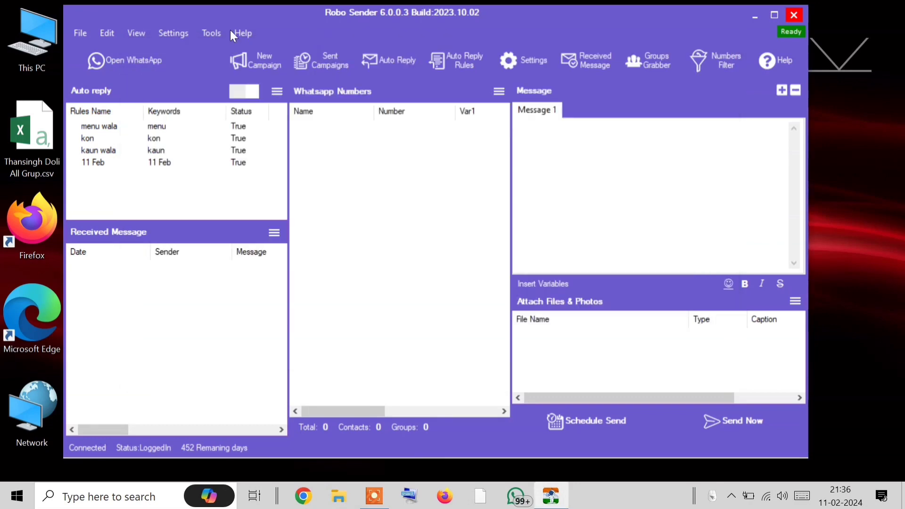
Reopen Account Engager's WhatsApp Accounts, select an account, delete it, and start Add Account
click(231, 32)
click(254, 81)
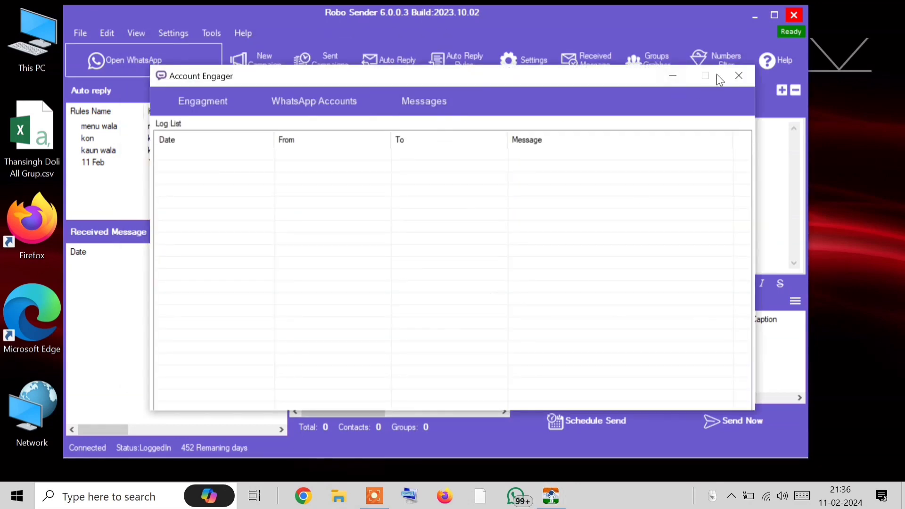
click(355, 100)
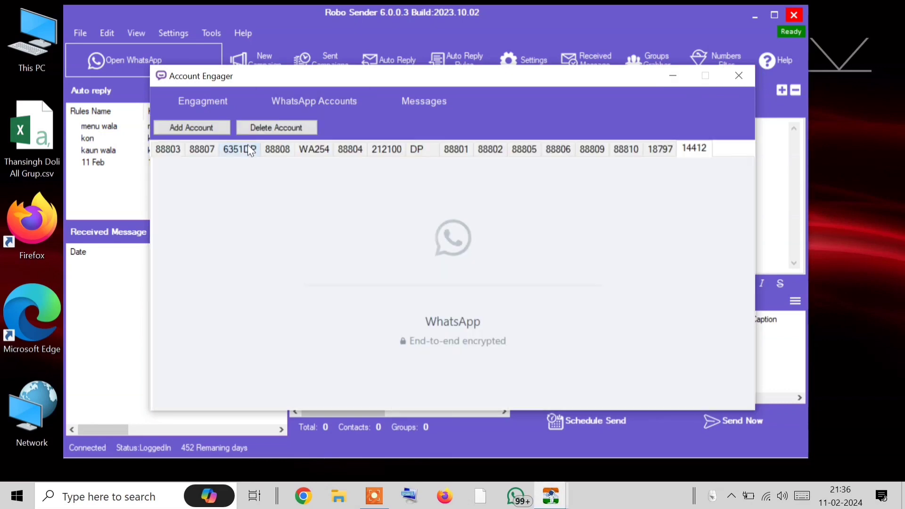
click(242, 149)
click(281, 150)
click(310, 151)
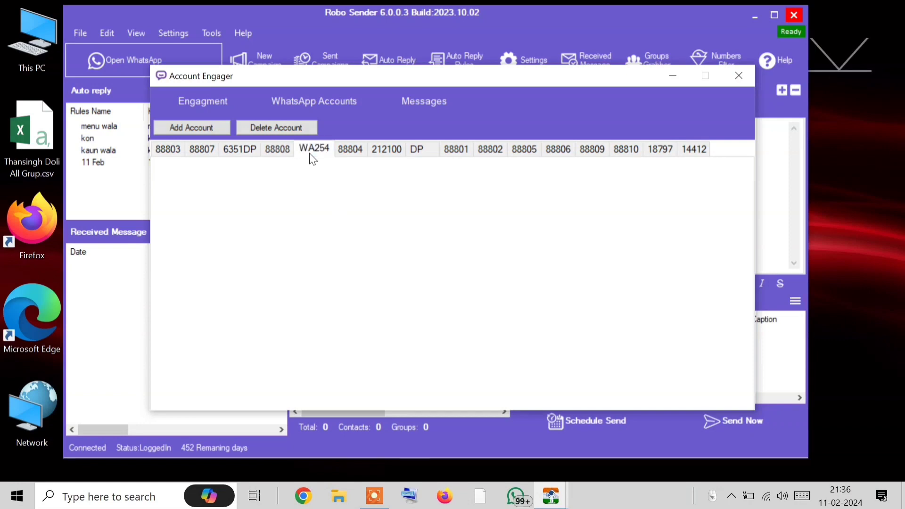
click(351, 149)
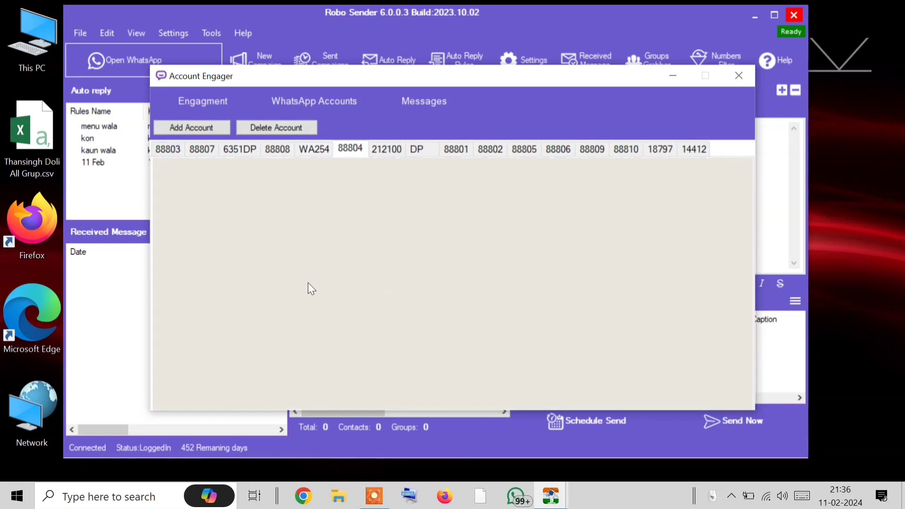
click(277, 124)
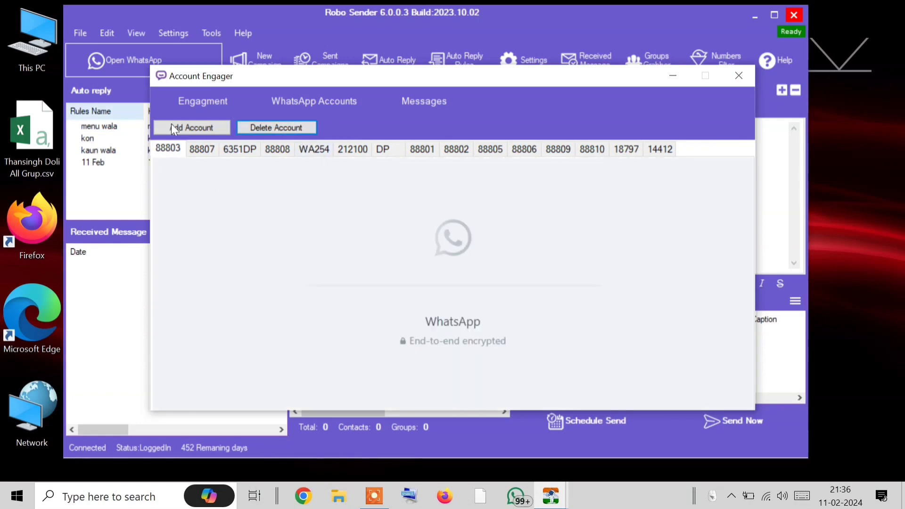
click(174, 128)
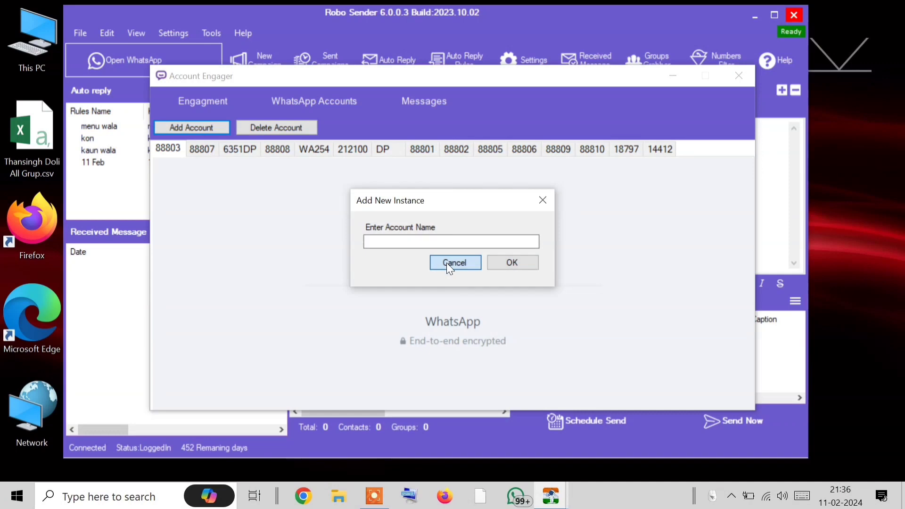
Add a new WhatsApp account with its name, confirm it, then open another saved account's tab
click(446, 262)
click(301, 128)
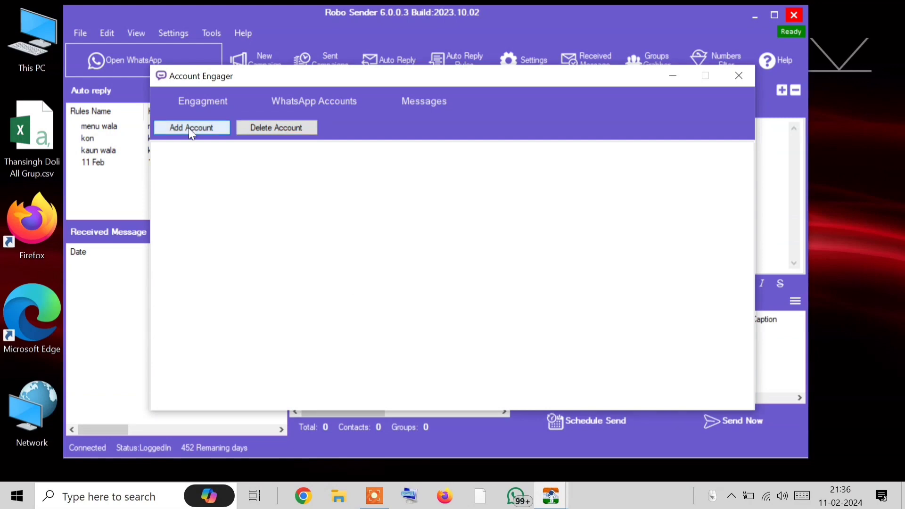
click(189, 128)
text(817)
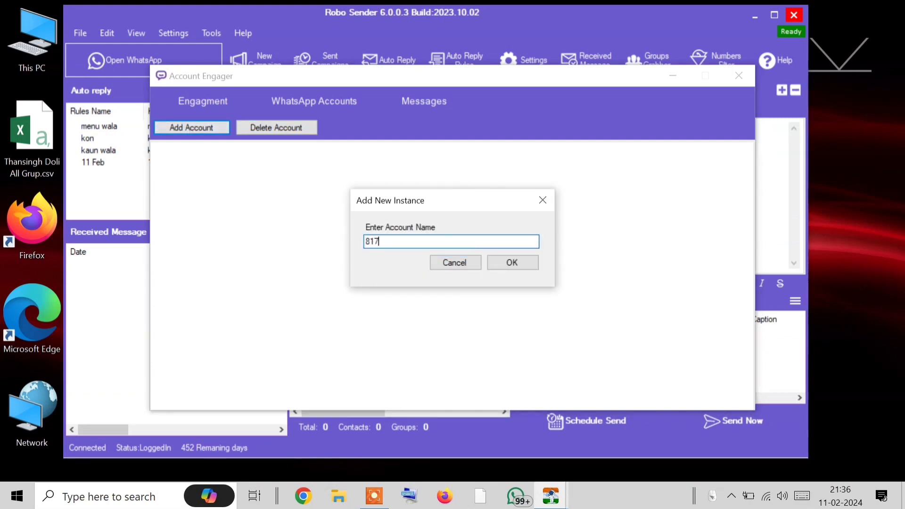
text(181)
click(521, 263)
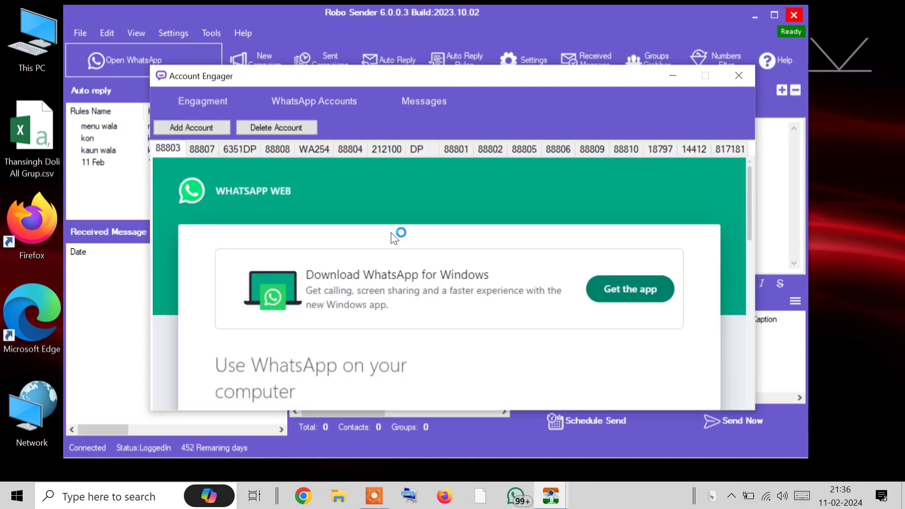
scroll(457, 289, down, 5)
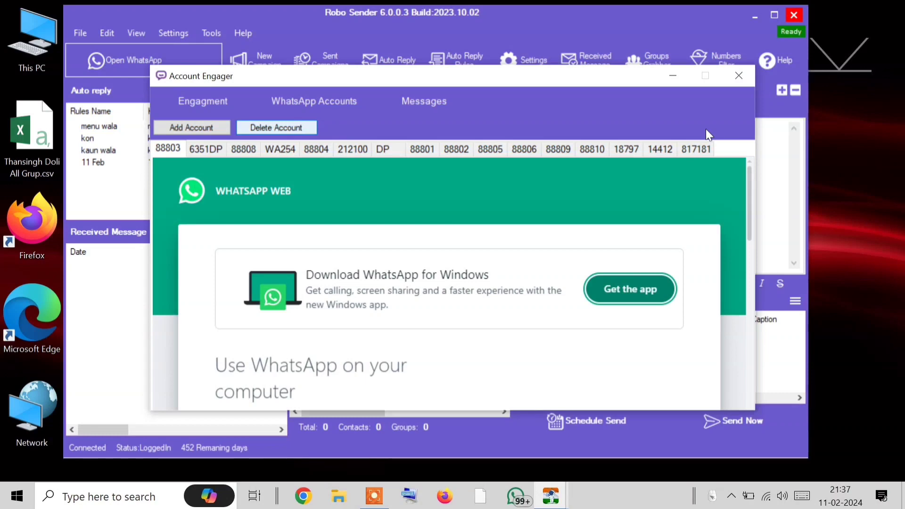
click(636, 146)
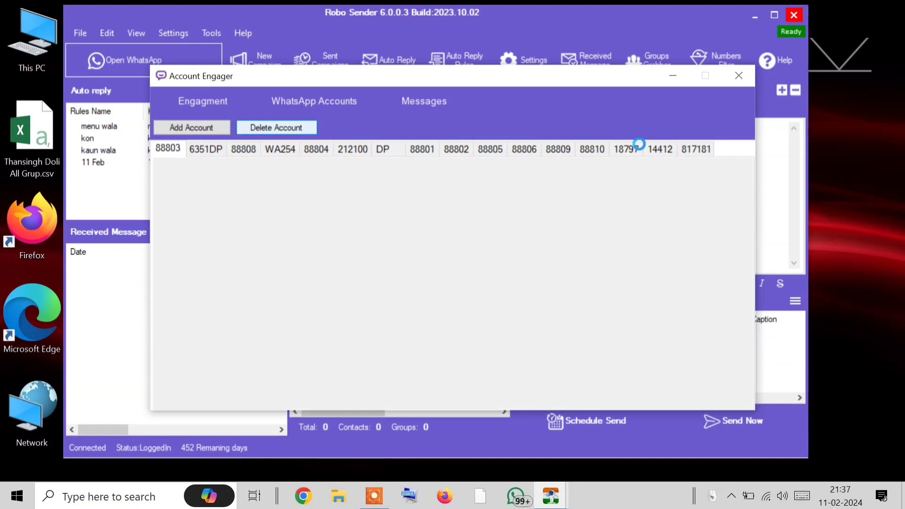